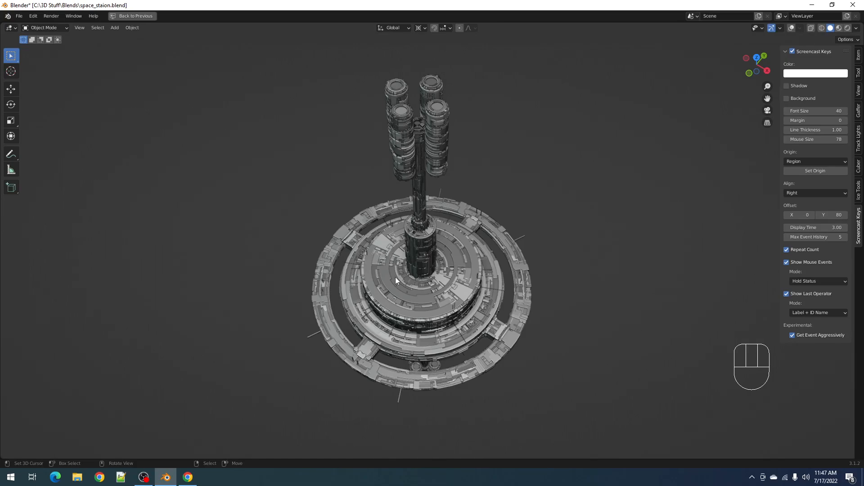
Play the station animation through the camera in the restored multi-editor layout and pause it.
middle_drag(477, 290, 482, 254)
key(KP_0)
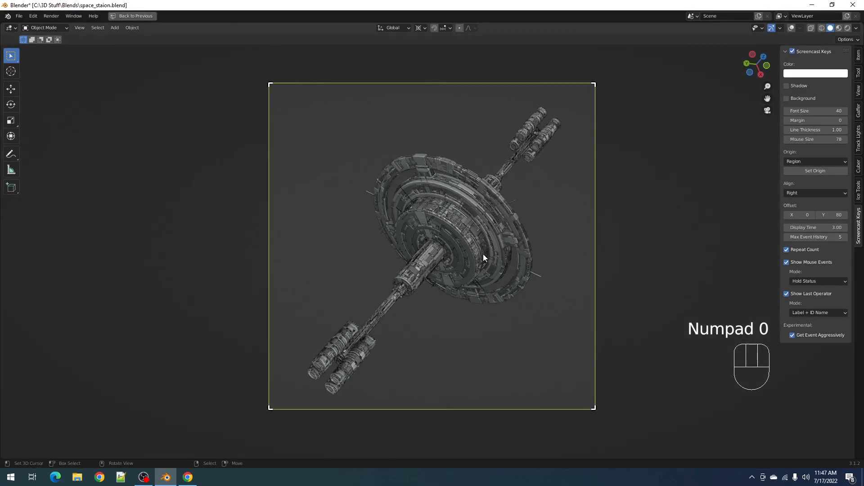
key(ctrl+space)
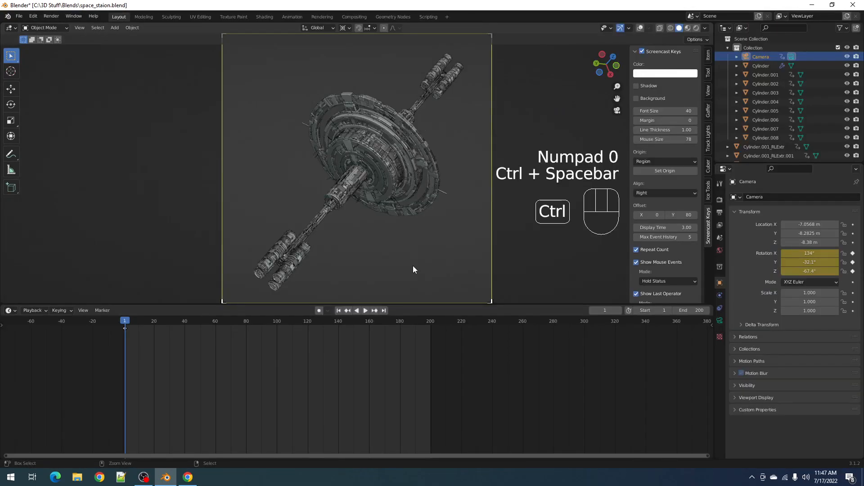
key(space)
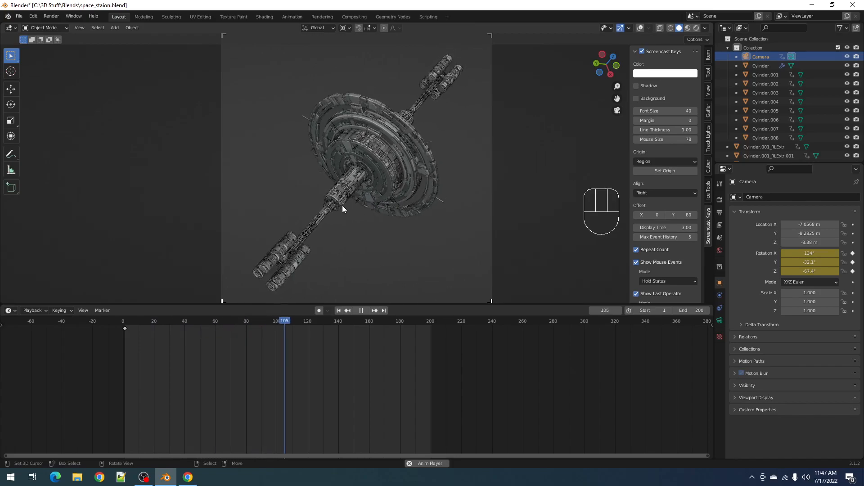
key(space)
key(space)
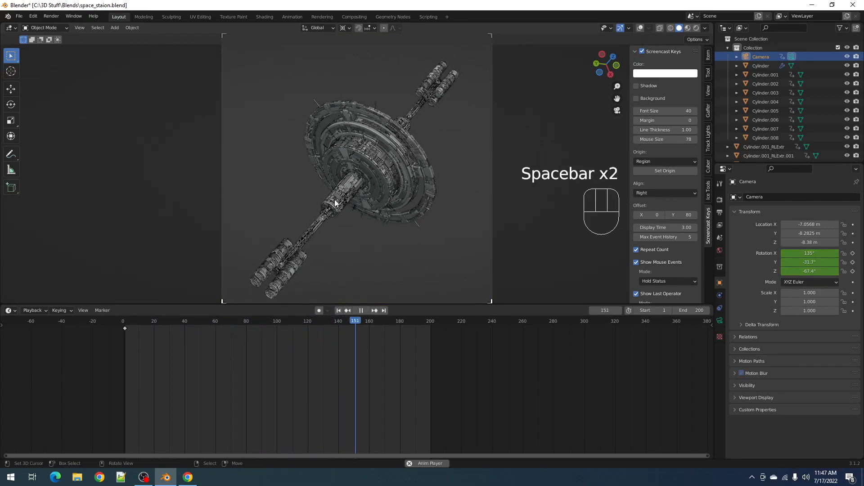
key(space)
Preview the station animation with rendered shading and return the viewport to solid shading.
key(z)
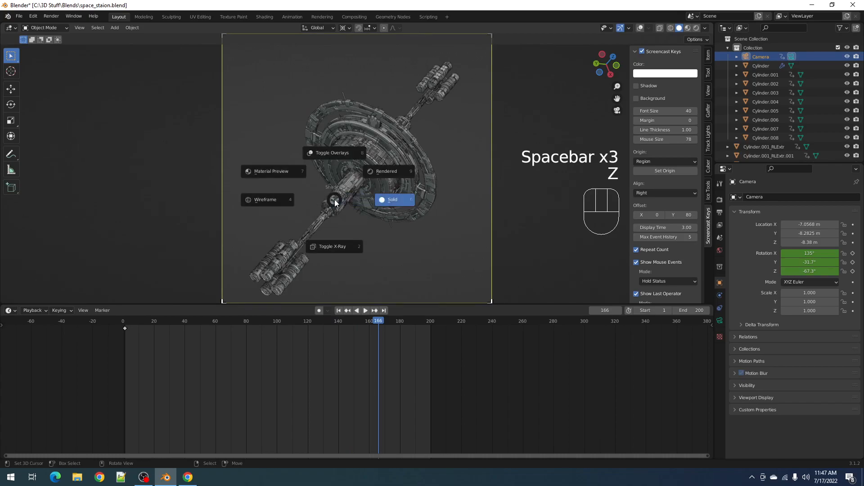
click(391, 171)
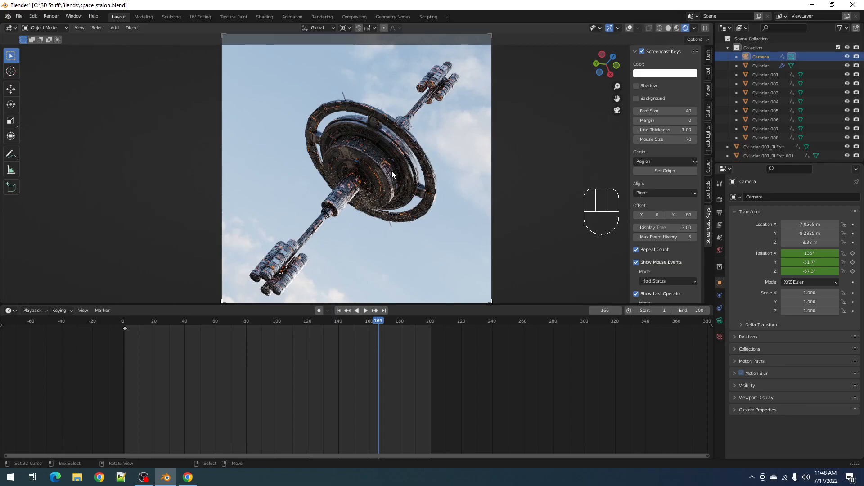
key(space)
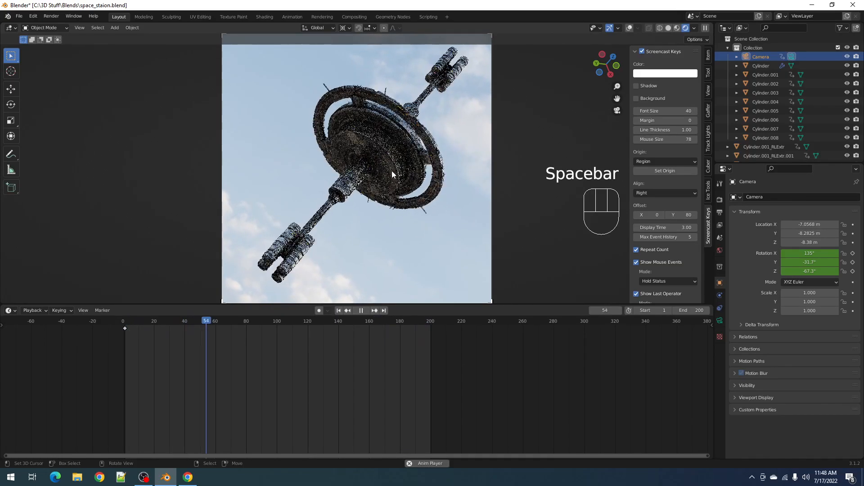
key(space)
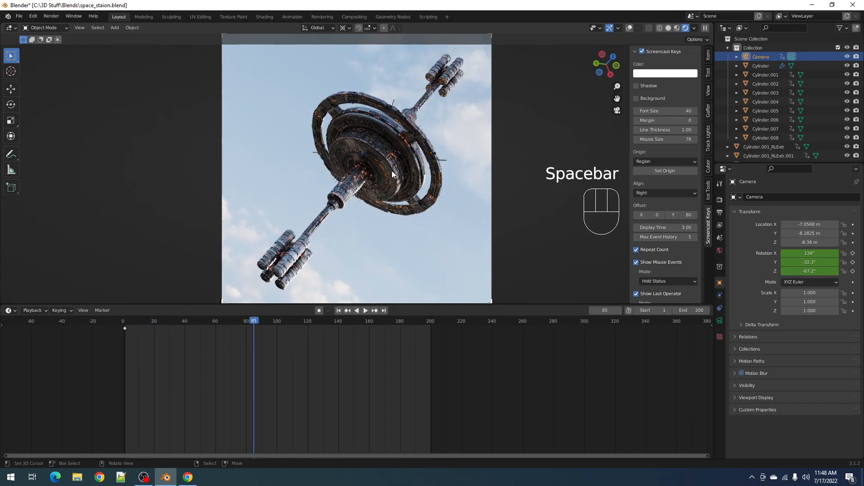
key(z)
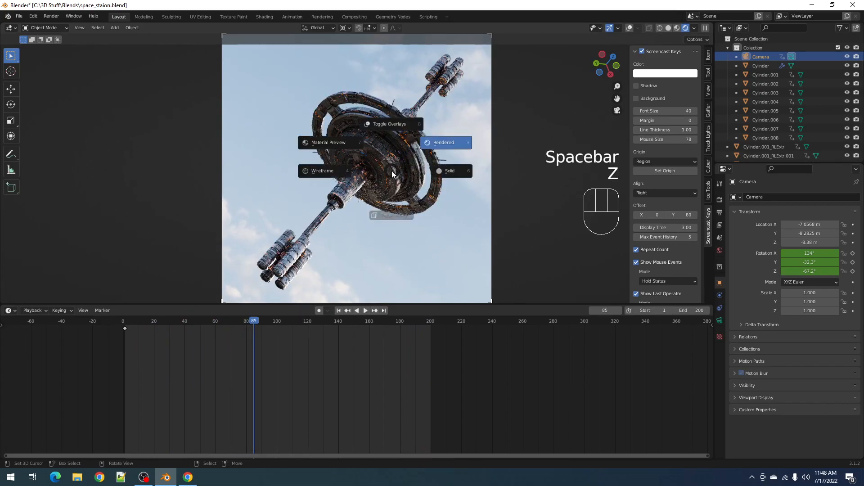
click(444, 173)
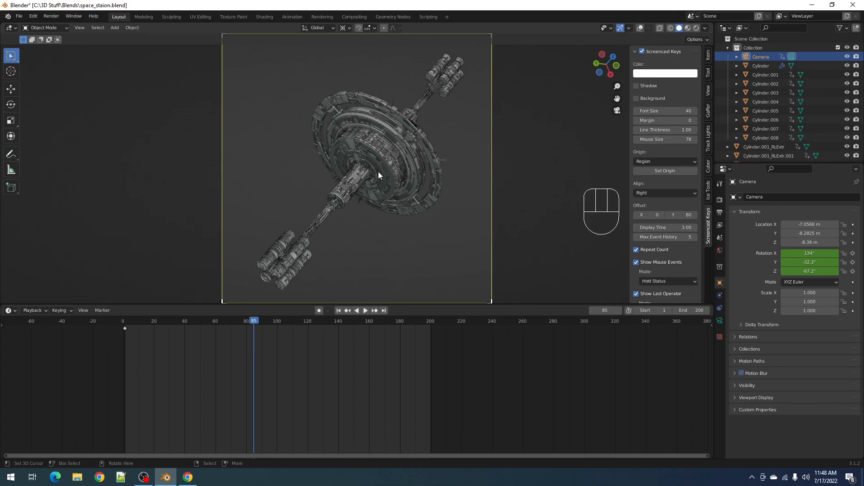
Replay the animation in solid shading and leave the camera view to look at the whole station.
key(space)
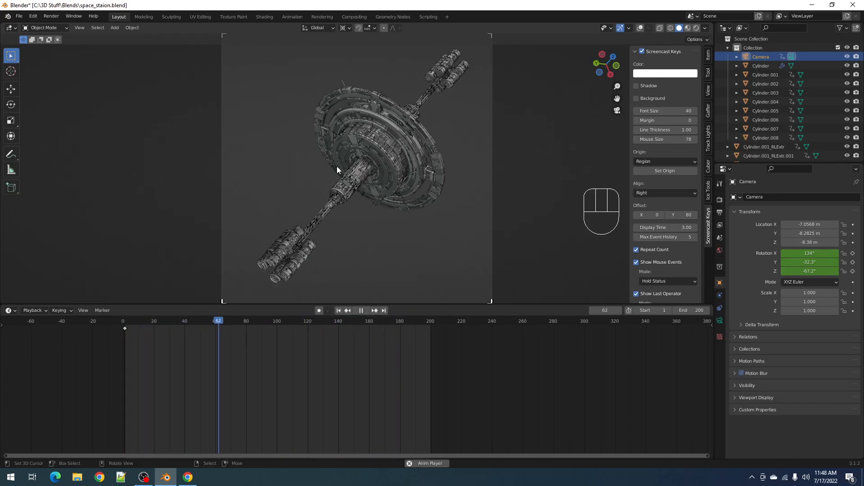
key(space)
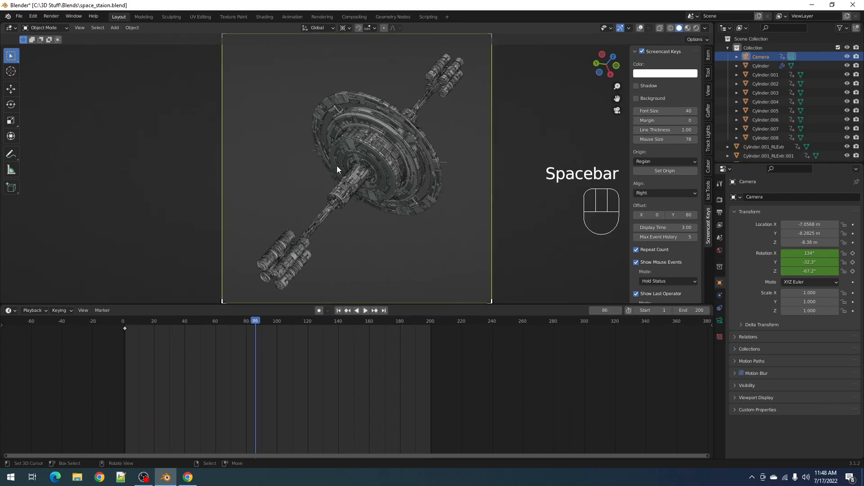
key(KP_0)
middle_drag(419, 131, 399, 195)
scroll(403, 191, down, 3)
scroll(399, 192, up, 2)
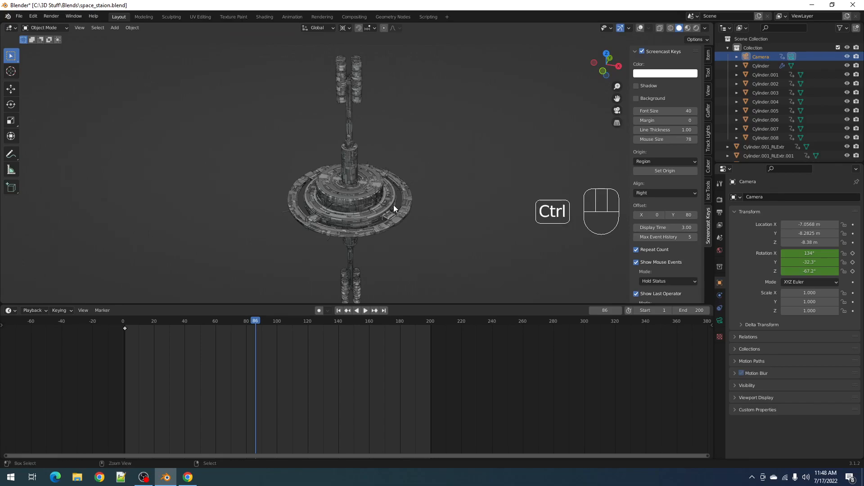
key(ctrl+space)
key(ctrl+space)
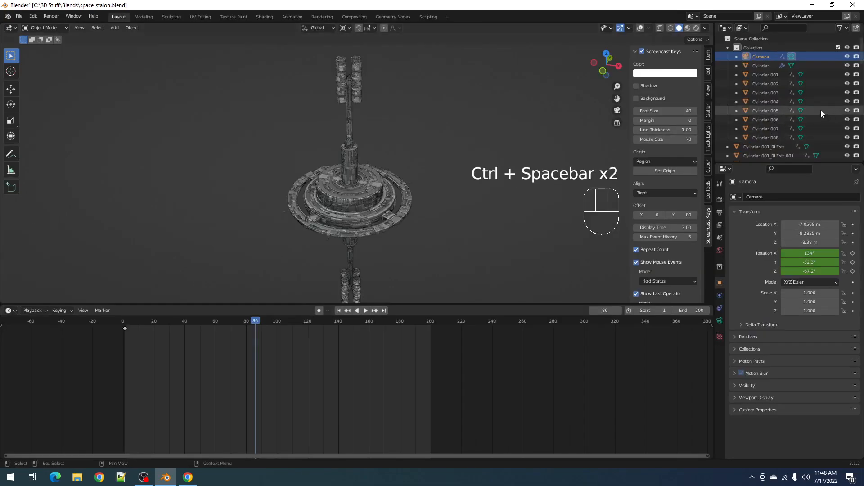
Select all detail objects from Cylinder.001 through Extr_Proxy_RScatter, leaving the Lamp out of the selection.
click(763, 68)
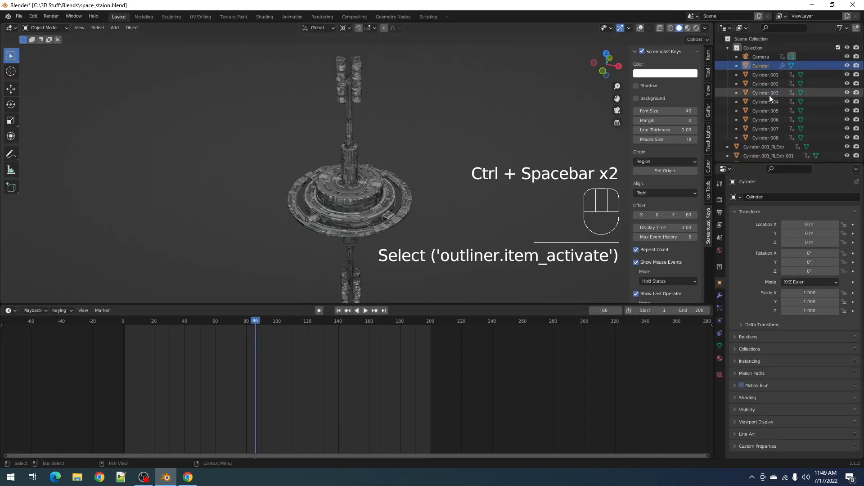
click(770, 74)
scroll(770, 75, down, 5)
scroll(770, 80, down, 8)
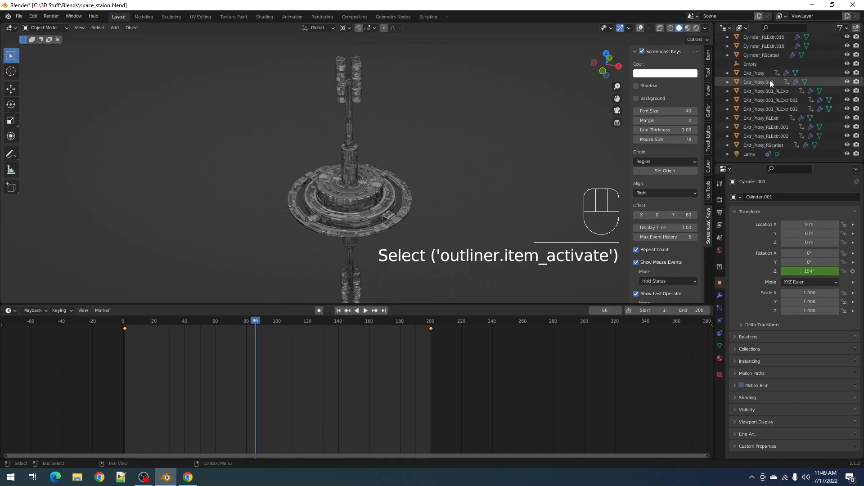
shift+click(757, 155)
scroll(429, 180, down, 4)
key(g)
right_click(556, 172)
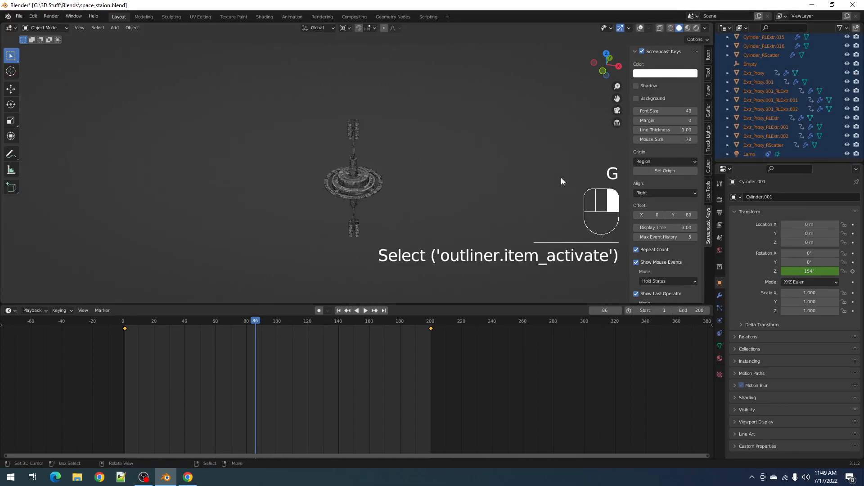
ctrl+click(744, 154)
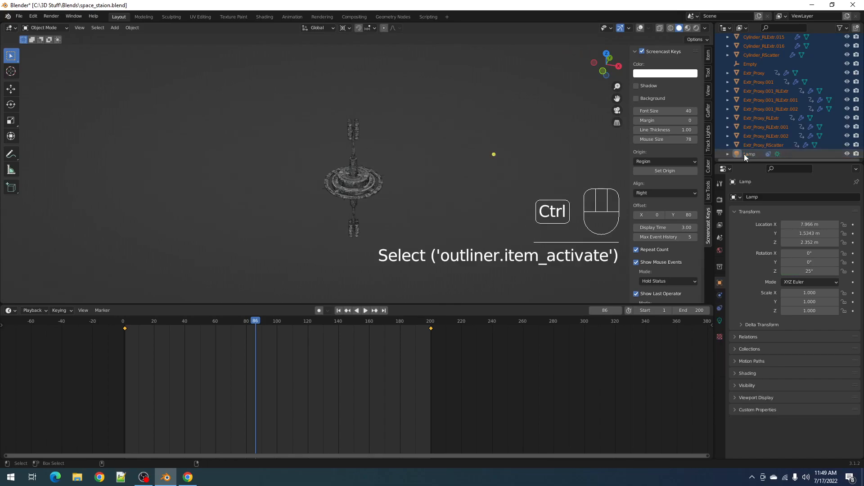
Try hiding and moving the selected detail objects to expose the base mesh, undoing each attempt.
scroll(444, 188, up, 3)
key(h)
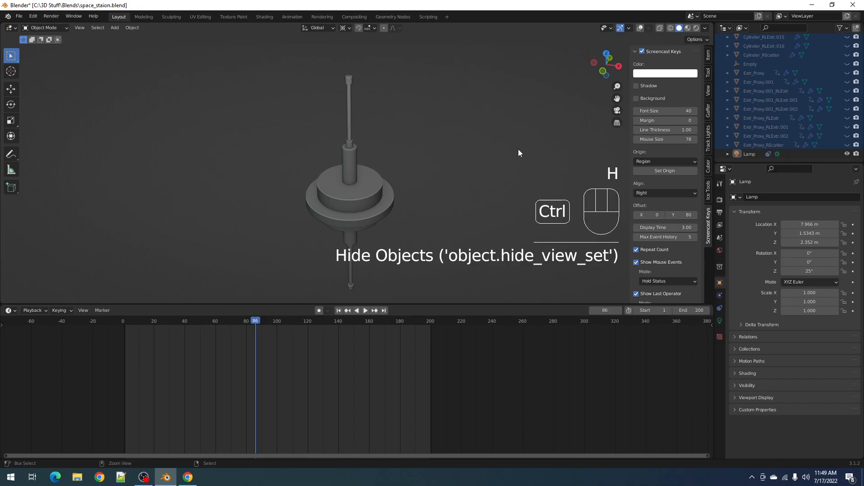
key(ctrl+z)
key(g)
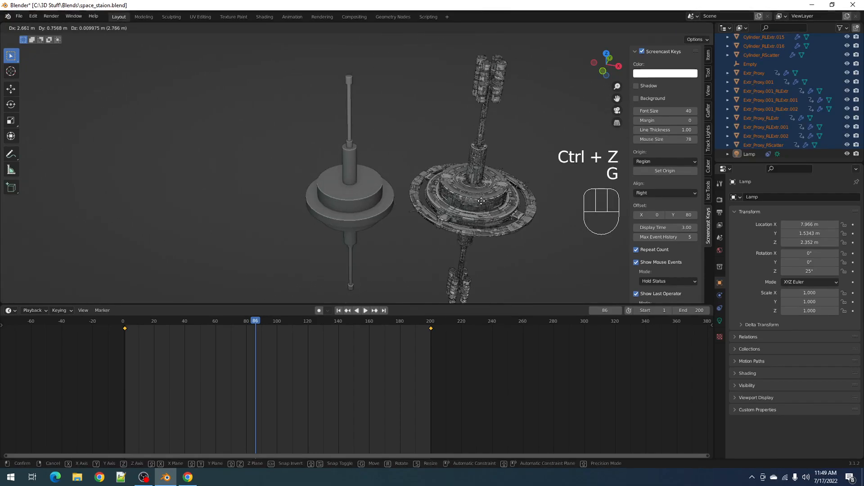
right_click(452, 180)
middle_drag(452, 180, 382, 186)
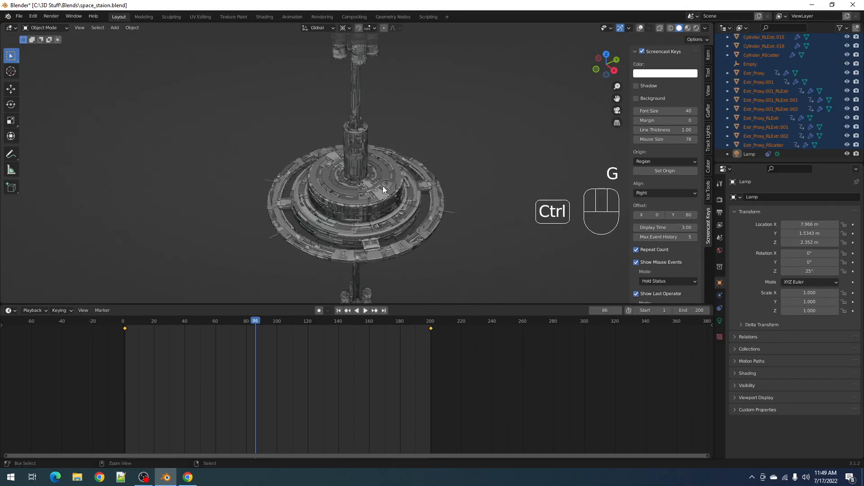
key(ctrl+space)
shift+middle_drag(404, 138, 432, 185)
scroll(449, 225, up, 2)
key(h)
key(ctrl+z)
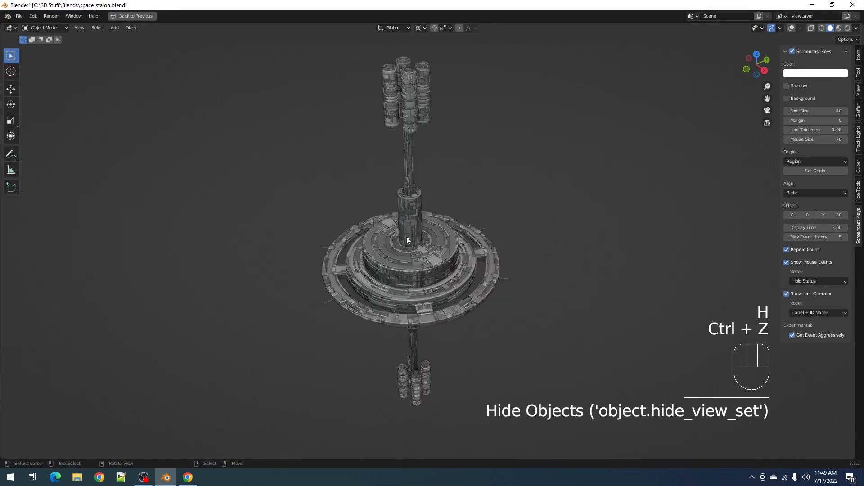
Delete all the selected detail objects, keeping only the plain base mesh of the station.
key(g)
right_click(471, 225)
key(x)
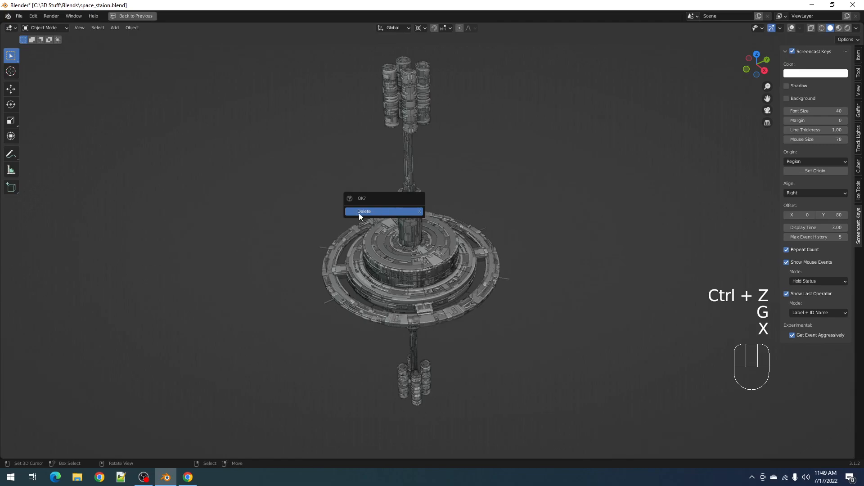
click(376, 211)
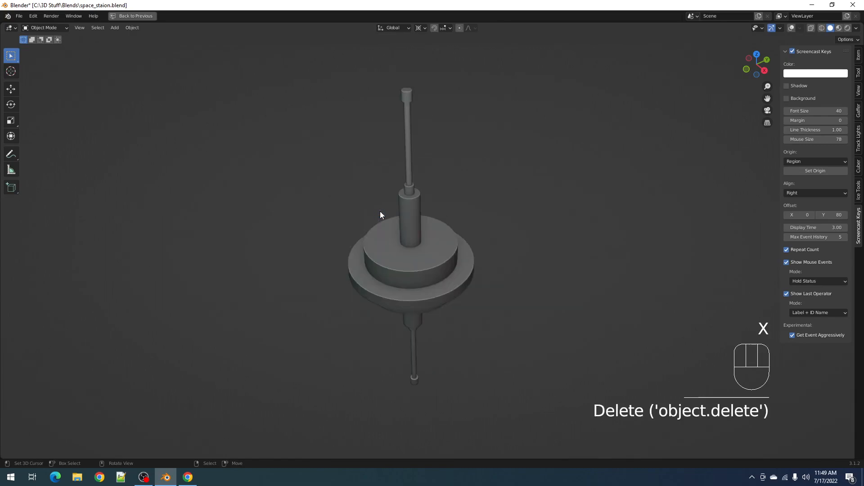
Turn on the viewport overlays and examine the base mesh's topology in Edit Mode, returning to Object Mode.
right_click(440, 249)
key(Tab)
key(shift+alt+z)
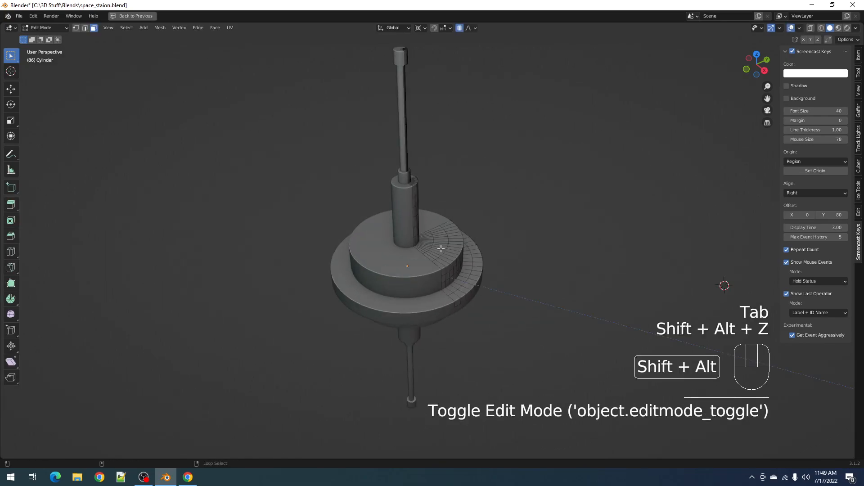
middle_drag(408, 231, 346, 229)
scroll(500, 223, up, 3)
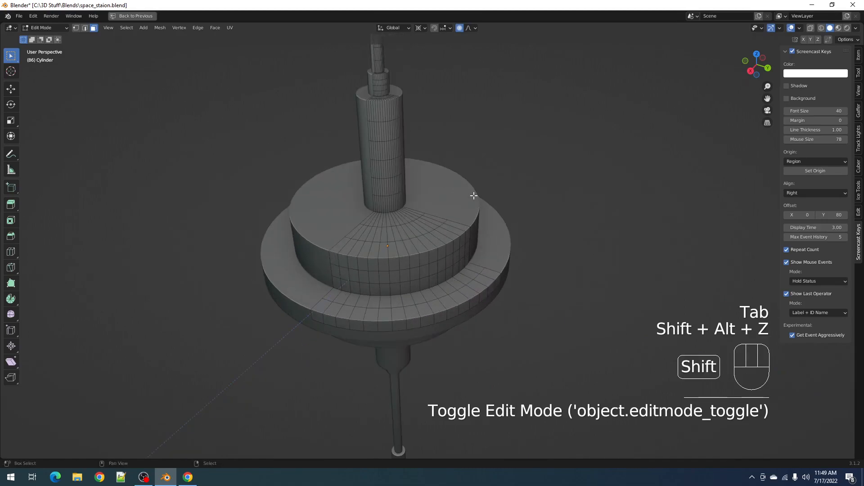
shift+middle_drag(452, 267, 449, 272)
scroll(449, 273, down, 2)
key(Tab)
Add a cylinder, set it to 64 vertices, and delete it again.
key(shift+a)
mouse_move(458, 172)
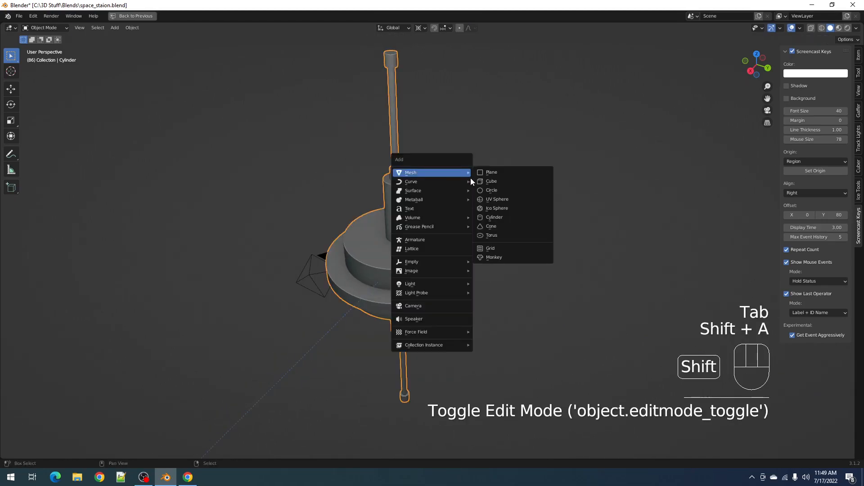
click(495, 217)
scroll(495, 221, down, 4)
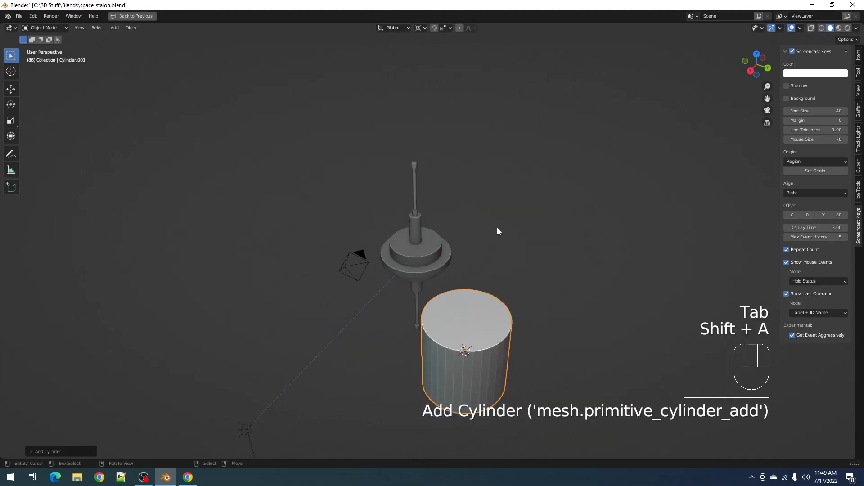
scroll(477, 207, up, 1)
key(F9)
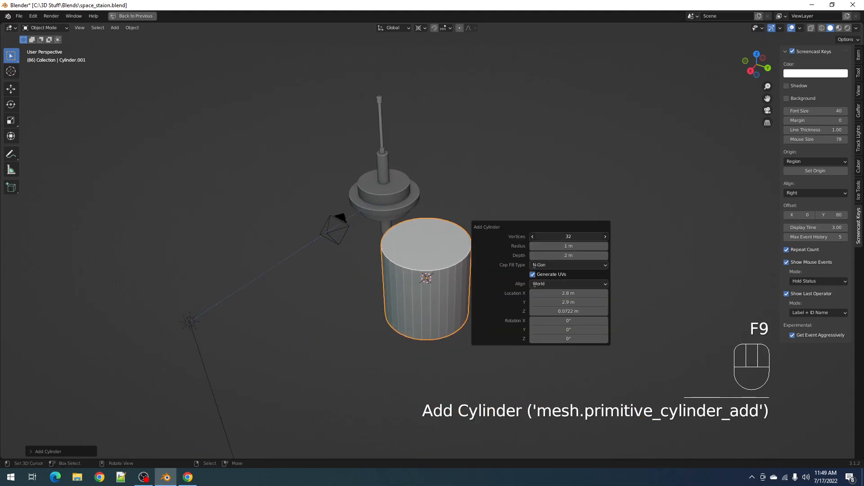
click(576, 237)
key(Return)
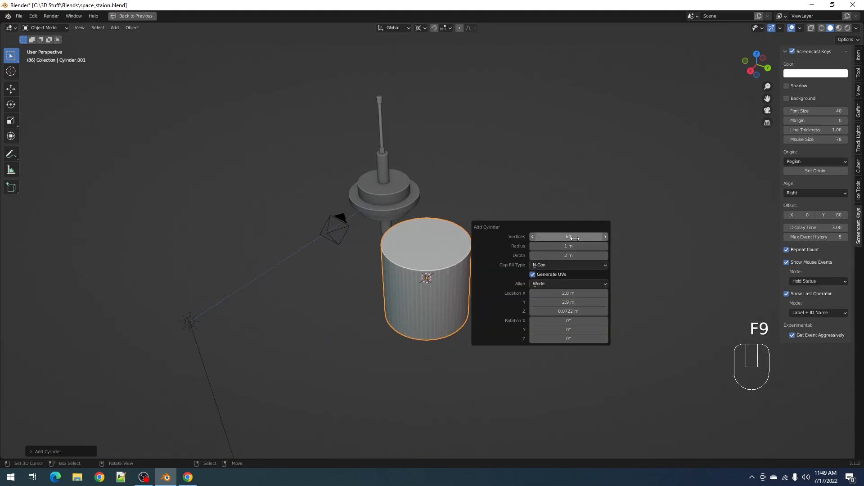
key(x)
shift+click(454, 285)
Select the base station mesh and briefly check it in Edit Mode.
scroll(439, 296, up, 3)
shift+middle_drag(419, 225, 468, 242)
alt+middle_click(518, 304)
scroll(455, 282, up, 2)
right_click(453, 255)
key(Tab)
key(Tab)
Try Random Flow's Auto Mirror on the base mesh twice, checking the mesh in Edit Mode between attempts.
key(shift+q)
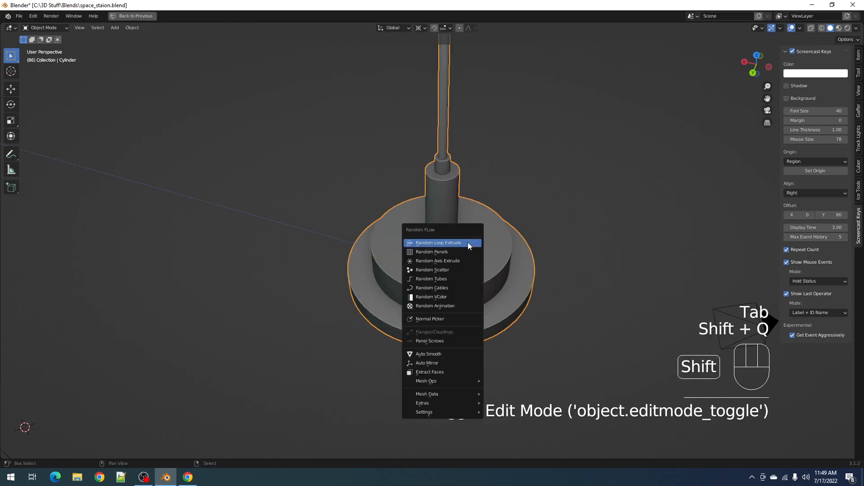
click(438, 363)
right_click(425, 268)
key(Tab)
scroll(426, 216, down, 3)
scroll(426, 216, up, 3)
scroll(459, 221, down, 3)
scroll(482, 236, up, 3)
key(Tab)
scroll(501, 224, down, 2)
key(shift+q)
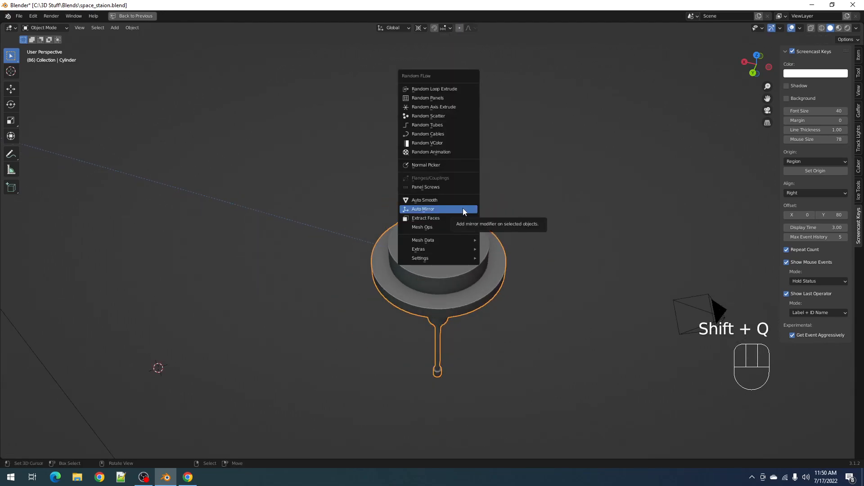
click(464, 210)
right_click(450, 245)
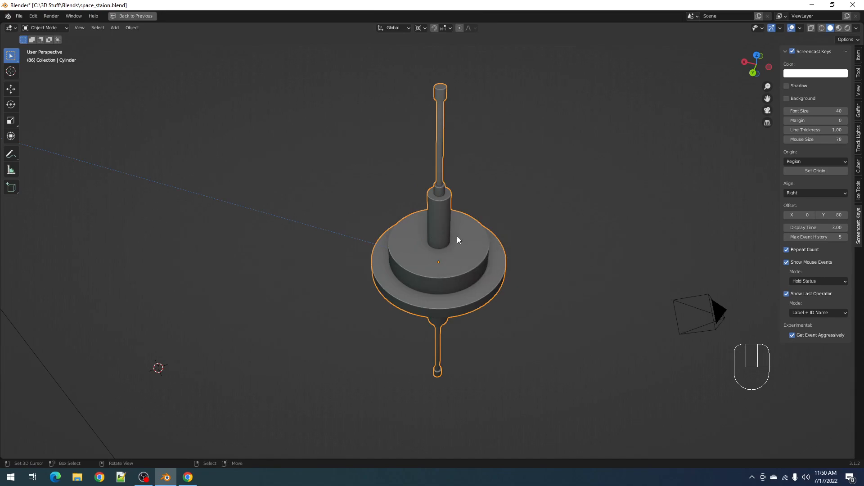
Put the base mesh into Edit Mode with face selection and hide the sidebar.
key(Tab)
scroll(459, 261, up, 3)
middle_drag(326, 304, 409, 271)
scroll(388, 289, down, 3)
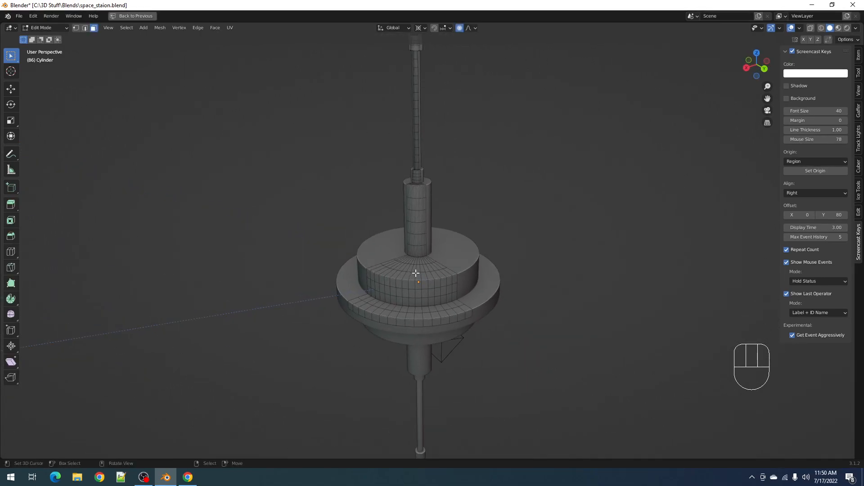
key(n)
key(Tab)
key(Tab)
scroll(425, 326, up, 3)
key(3)
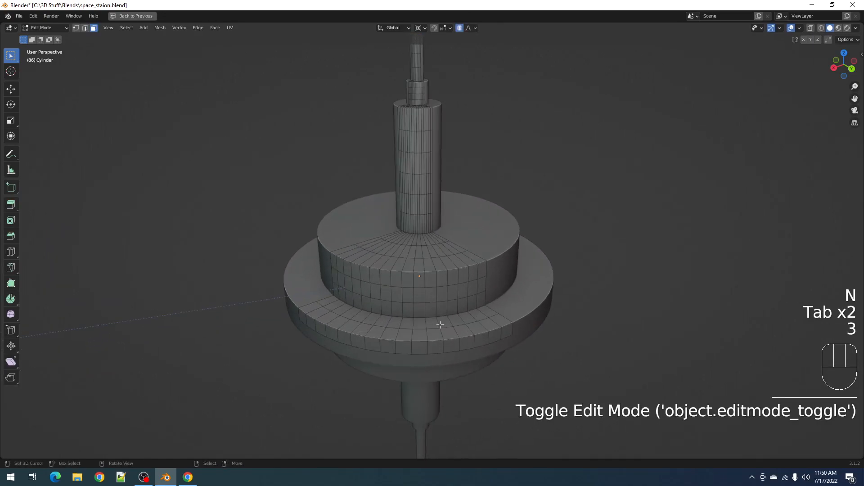
Select the face loops across the lower tier's rim and ledge, the upper tier's side wall and the outer ring of its top.
alt+shift+click(459, 347)
alt+shift+click(455, 326)
alt+shift+click(449, 315)
alt+shift+click(449, 308)
alt+shift+click(446, 297)
alt+shift+click(446, 277)
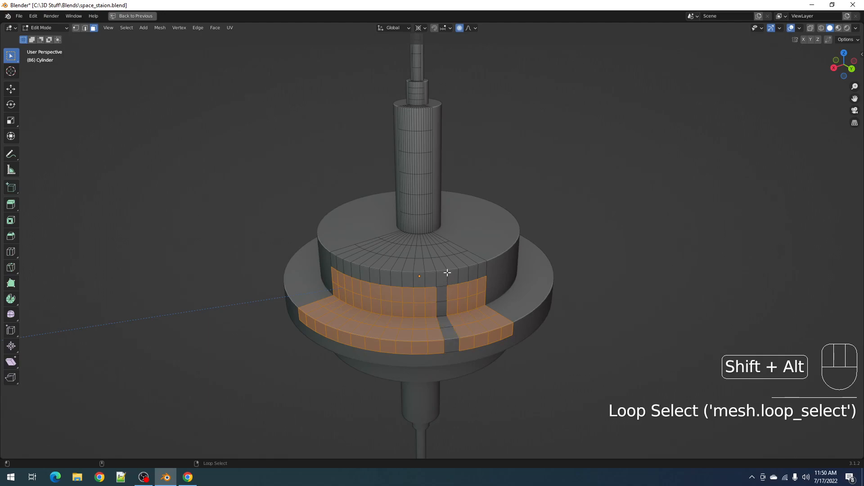
key(ctrl+z)
scroll(450, 279, up, 2)
alt+shift+click(452, 271)
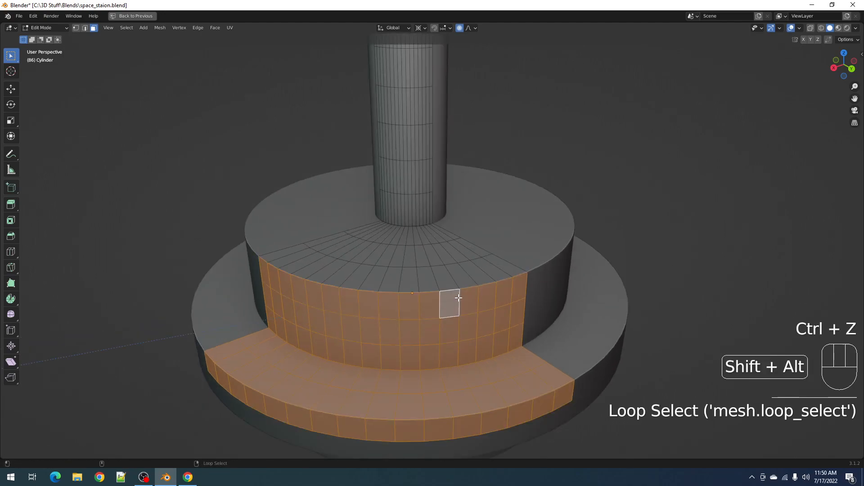
Look over the Random Loop Extrude settings in Object Mode, and recheck the selected face loops in Edit Mode.
key(Tab)
scroll(455, 277, down, 4)
key(shift+q)
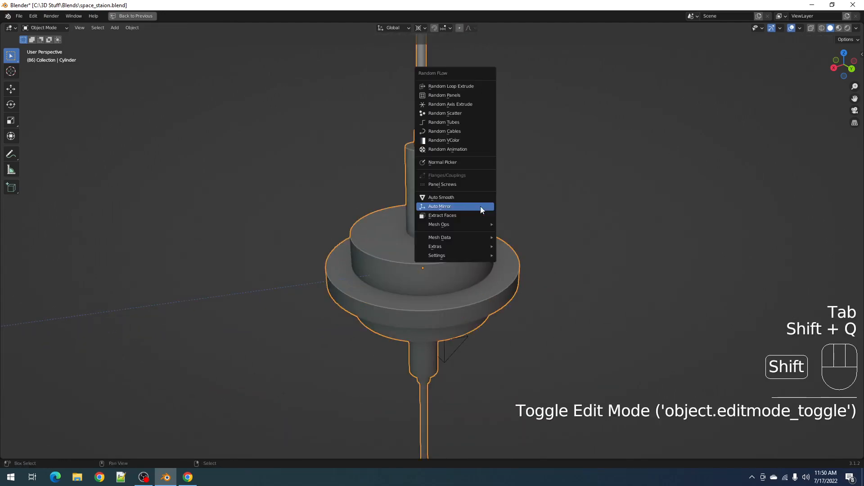
click(477, 87)
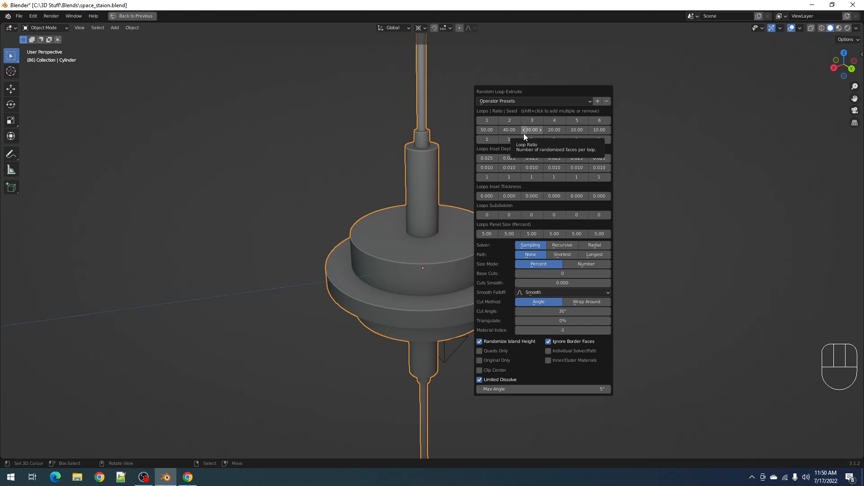
key(Tab)
scroll(456, 275, up, 3)
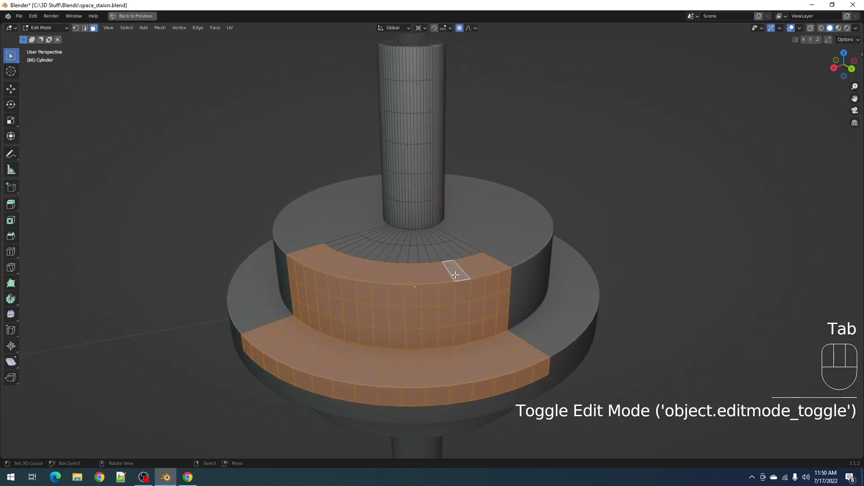
middle_drag(578, 283, 502, 286)
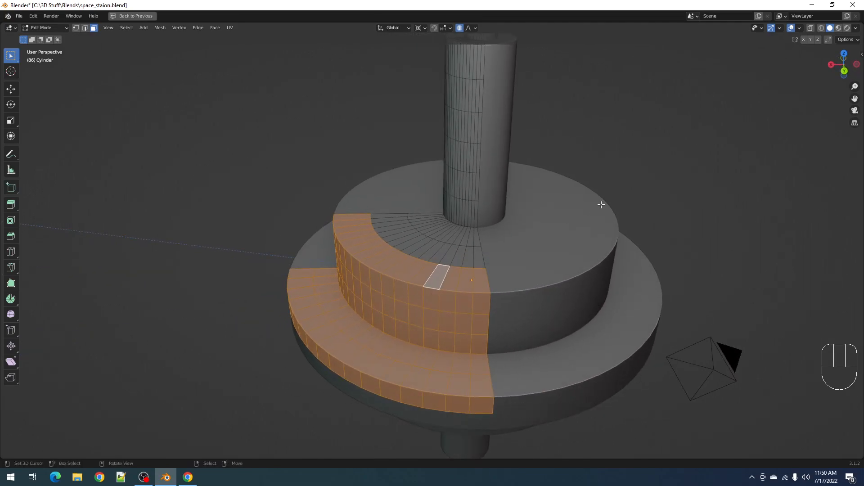
Try Random Loop Extrude in Object Mode on the selected faces of the station mesh with the test preset.
key(Tab)
key(shift+q)
click(482, 219)
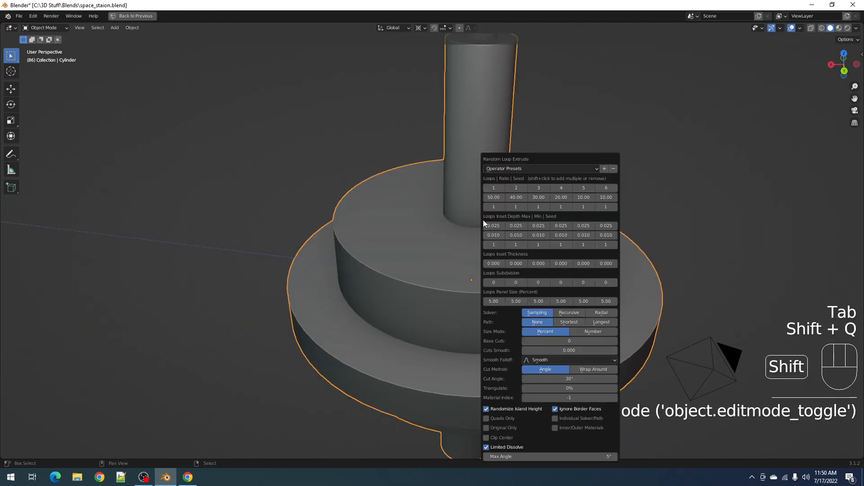
click(524, 168)
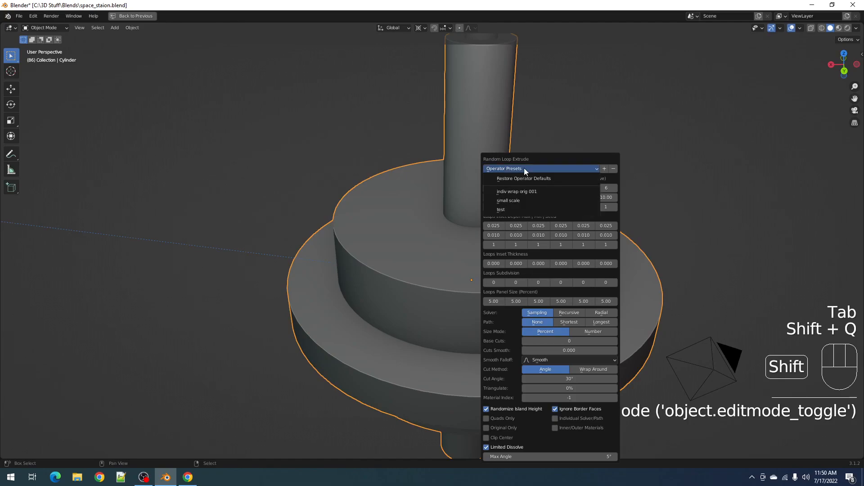
click(521, 209)
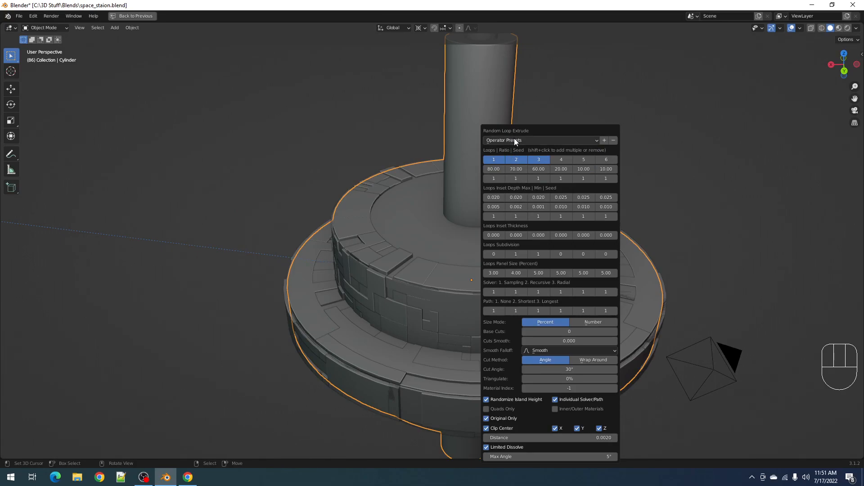
Turn off extrusion loops 1 to 3 and load the small scale preset.
shift+click(502, 158)
shift+click(524, 160)
shift+click(543, 160)
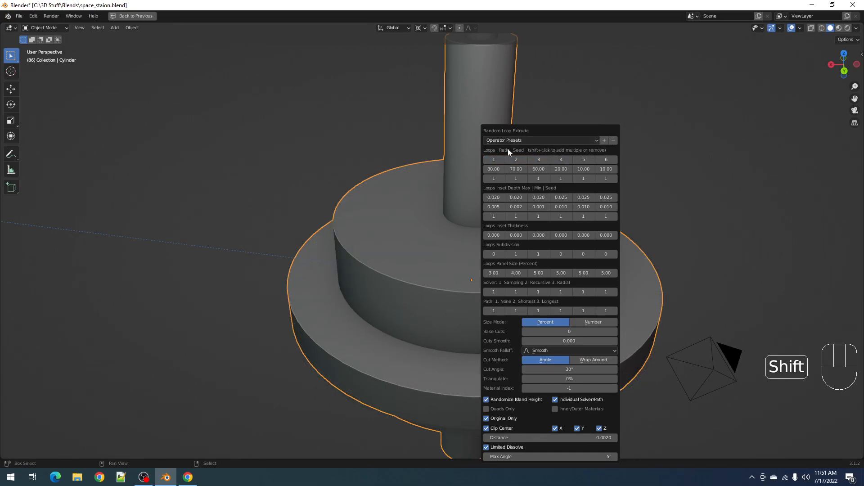
click(520, 140)
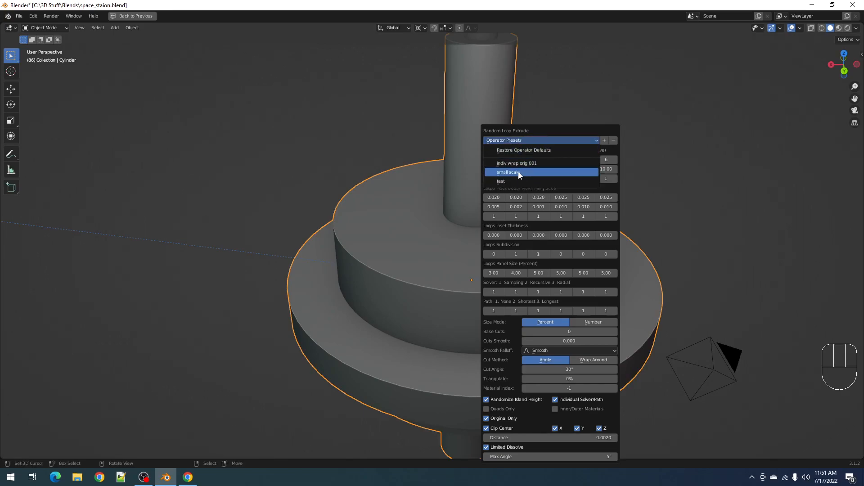
click(519, 172)
click(534, 141)
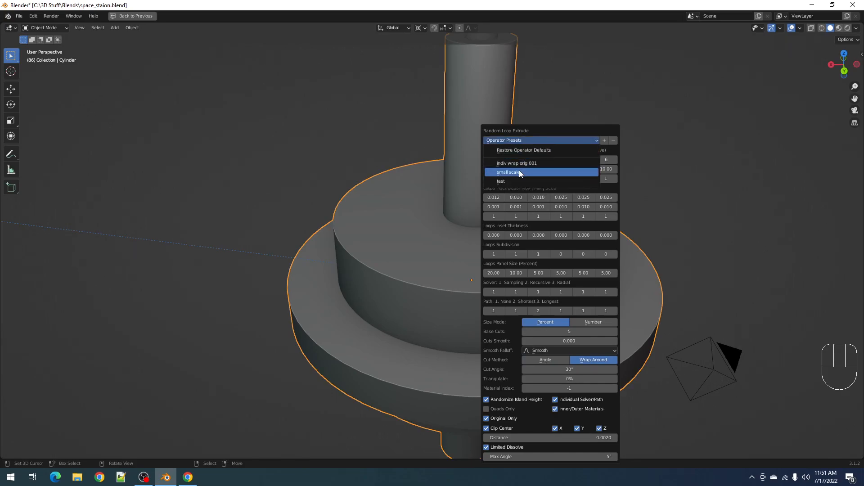
click(519, 172)
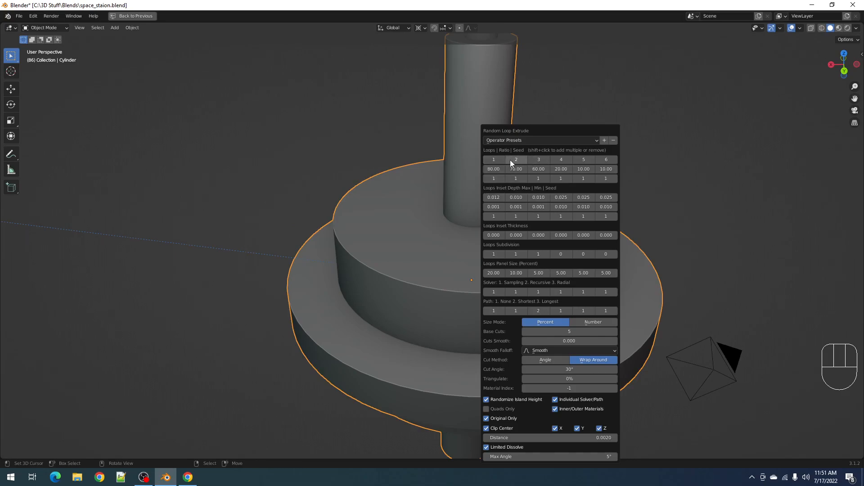
Reload the test preset in Random Loop Extrude and set Base Cuts to 4.
key(ctrl)
click(528, 141)
click(536, 141)
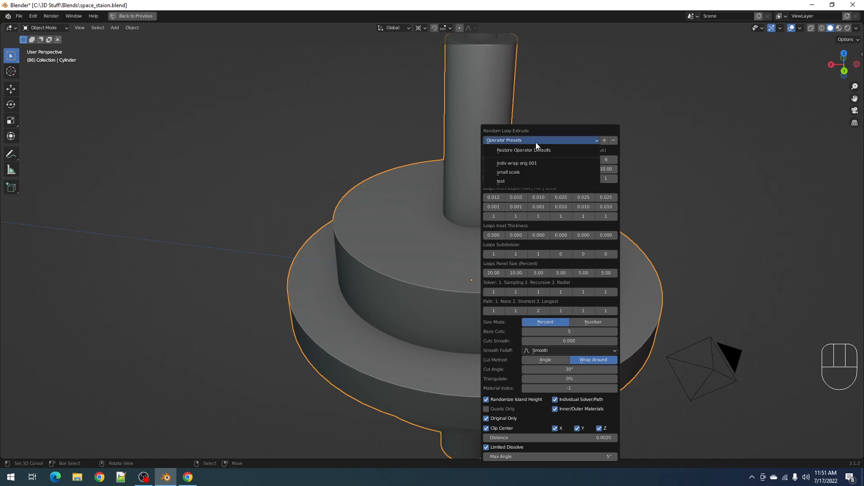
click(528, 180)
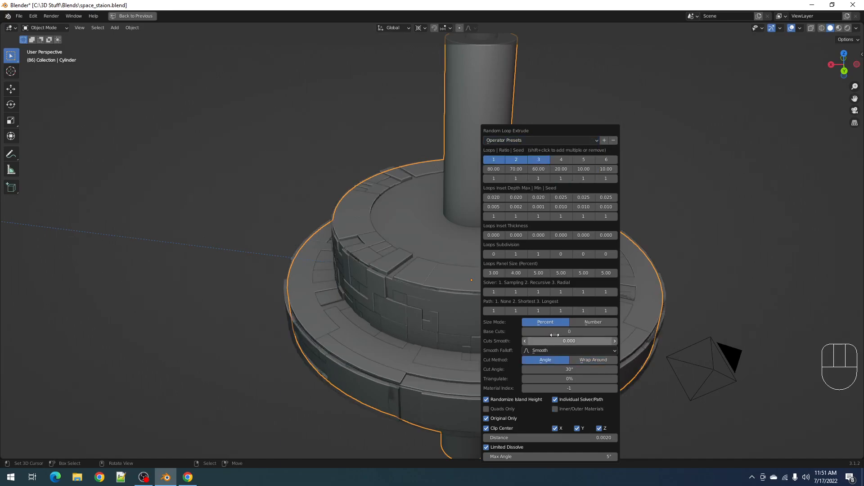
ctrl+scroll(559, 332, up, 1)
ctrl+scroll(558, 331, up, 1)
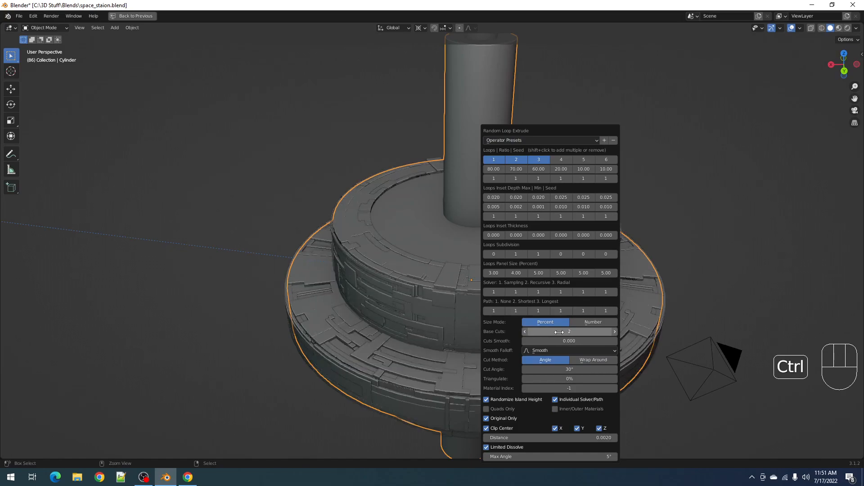
ctrl+scroll(559, 331, up, 1)
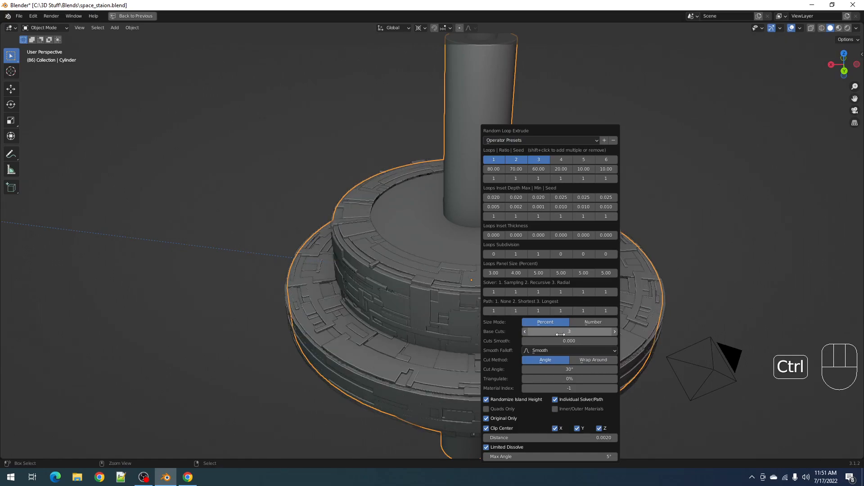
ctrl+scroll(548, 334, up, 1)
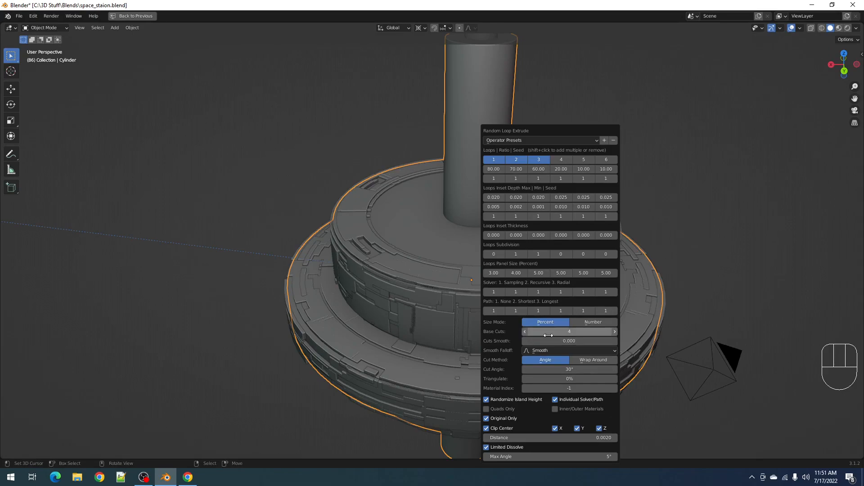
Review the available presets and remove loops 3, 2 and 1 from the extrusion.
click(530, 138)
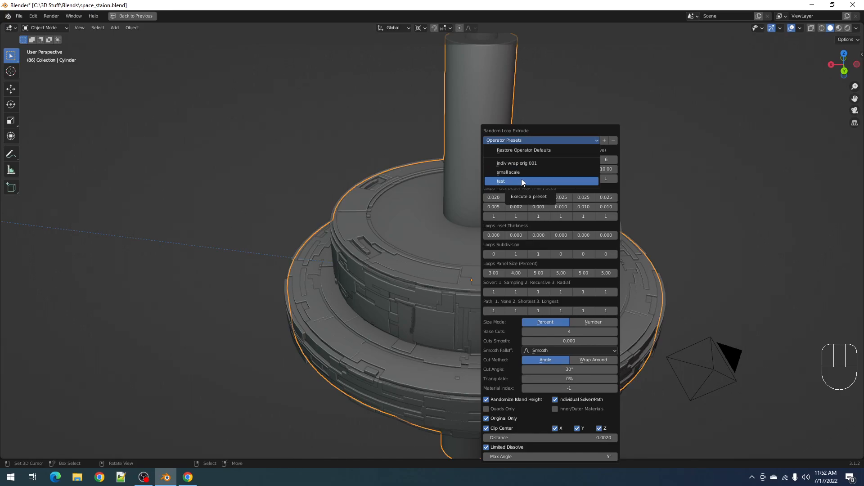
click(526, 139)
click(527, 139)
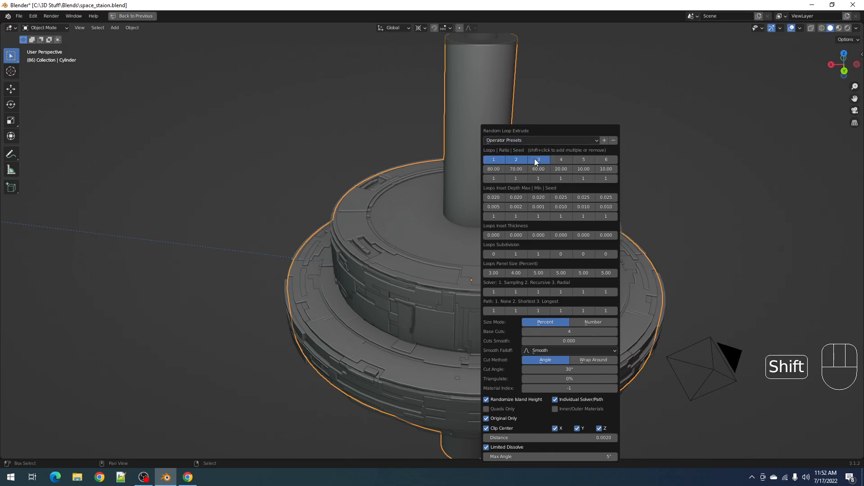
click(521, 159)
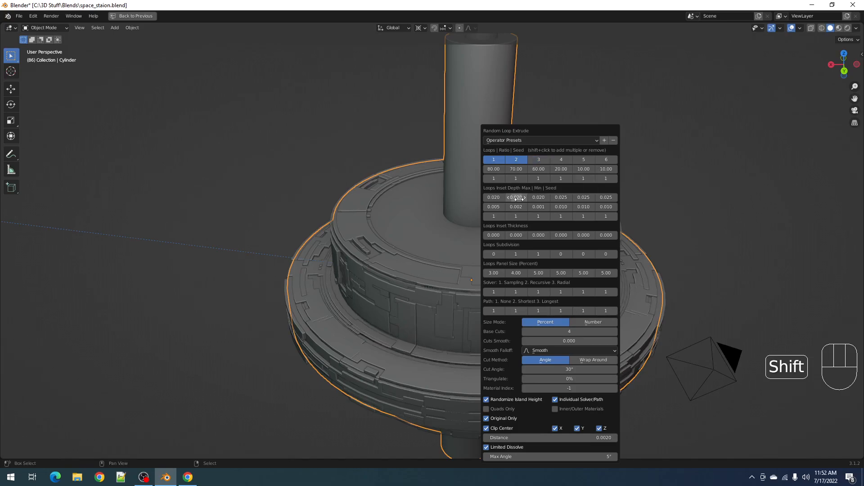
shift+click(514, 161)
shift+click(500, 160)
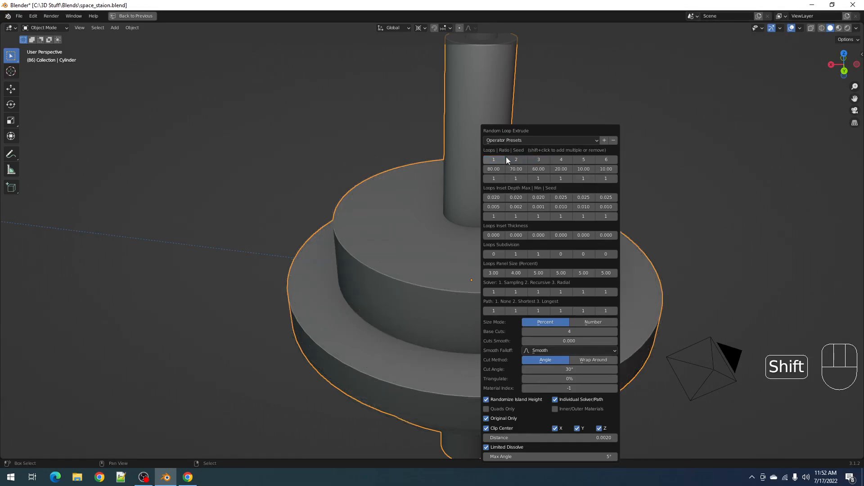
Open the naming dialog for a new operator preset, and dismiss it and Random Loop Extrude without saving.
click(606, 141)
click(606, 158)
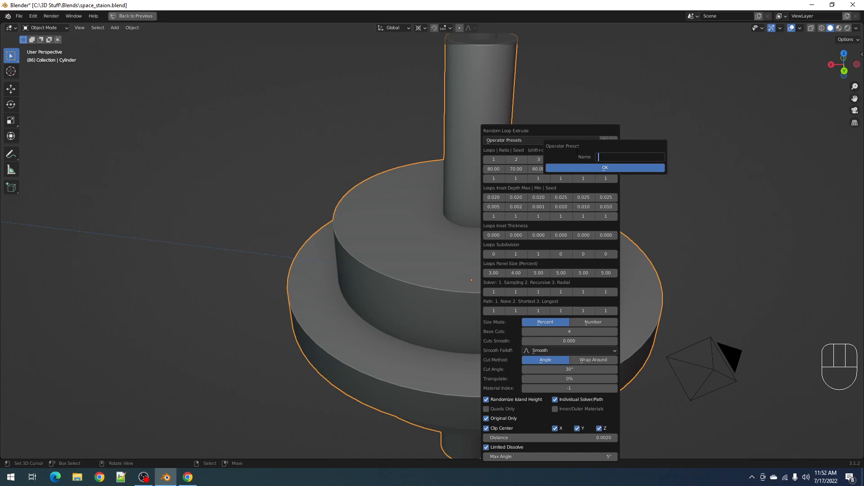
click(530, 129)
scroll(489, 232, down, 2)
scroll(490, 229, up, 2)
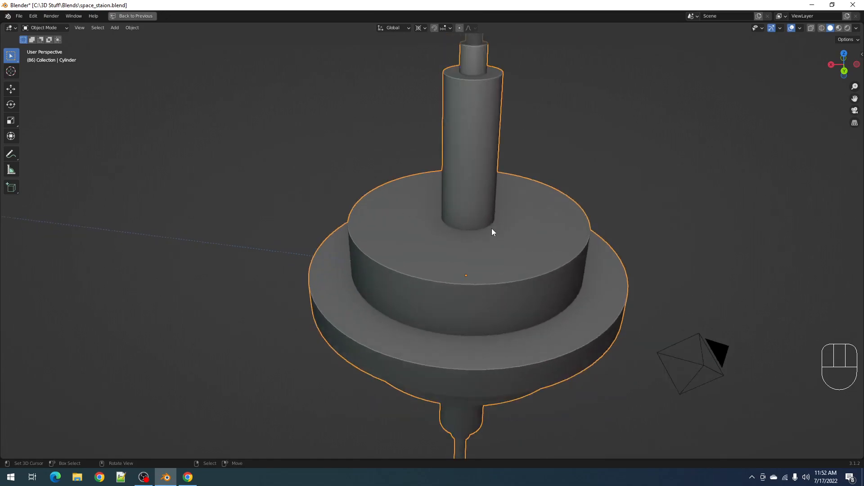
Put the station mesh into Edit Mode and select all of its faces.
key(shift+q)
key(Tab)
key(Tab)
key(q)
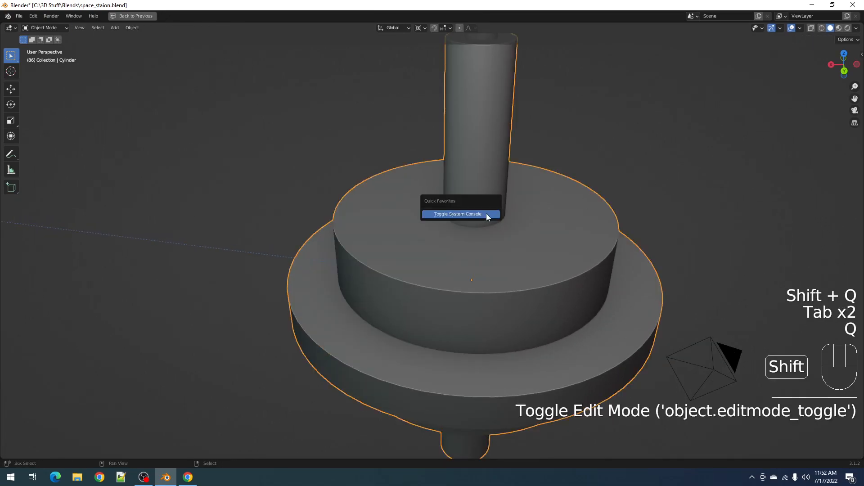
key(Tab)
scroll(405, 266, down, 4)
middle_drag(441, 257, 447, 228)
key(a)
Examine the mesh's face layout from the wide base tiers up the spire to its cap.
shift+middle_drag(521, 154, 508, 247)
scroll(446, 103, up, 2)
scroll(446, 103, down, 4)
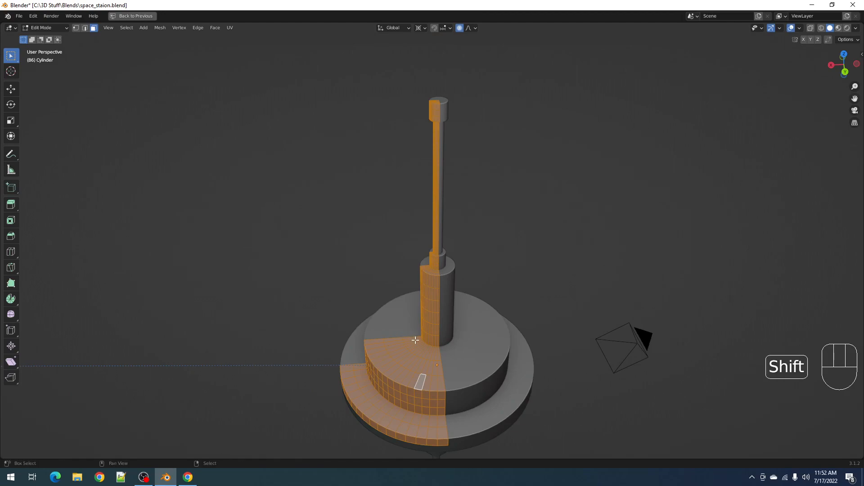
shift+middle_drag(405, 331, 434, 231)
scroll(453, 261, up, 5)
shift+middle_drag(450, 270, 449, 310)
scroll(450, 306, down, 5)
shift+middle_drag(478, 162, 455, 253)
scroll(469, 284, up, 3)
scroll(465, 292, up, 2)
scroll(465, 293, down, 3)
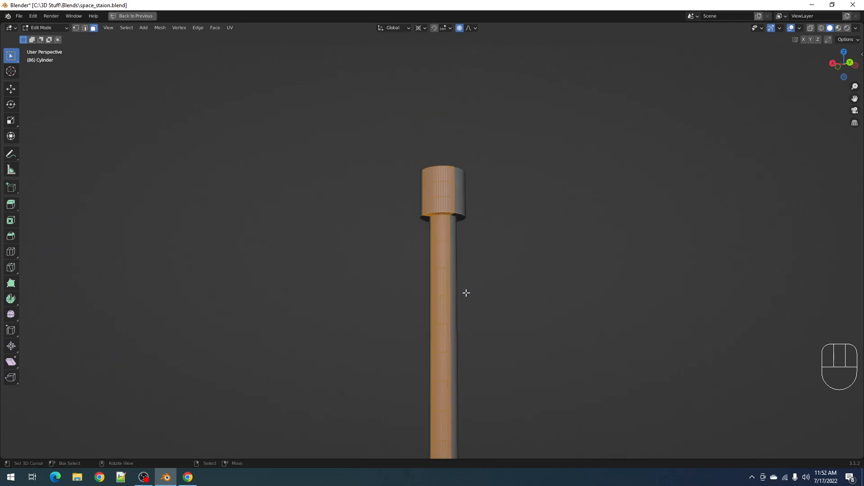
scroll(466, 294, down, 6)
shift+middle_drag(461, 336, 464, 173)
middle_drag(513, 225, 504, 293)
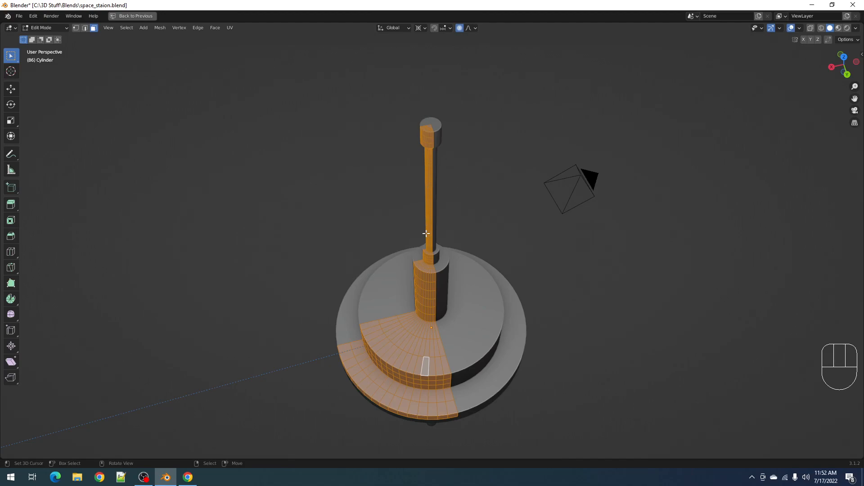
Clear the selection and select the face loops of the lower rim and ledge, the upper tier's wall and its outer top ring.
middle_drag(477, 323, 498, 258)
scroll(477, 320, down, 3)
scroll(498, 258, up, 6)
key(alt+a)
middle_drag(498, 309, 488, 262)
scroll(510, 293, down, 1)
scroll(488, 262, up, 2)
key(3)
alt+shift+click(485, 282)
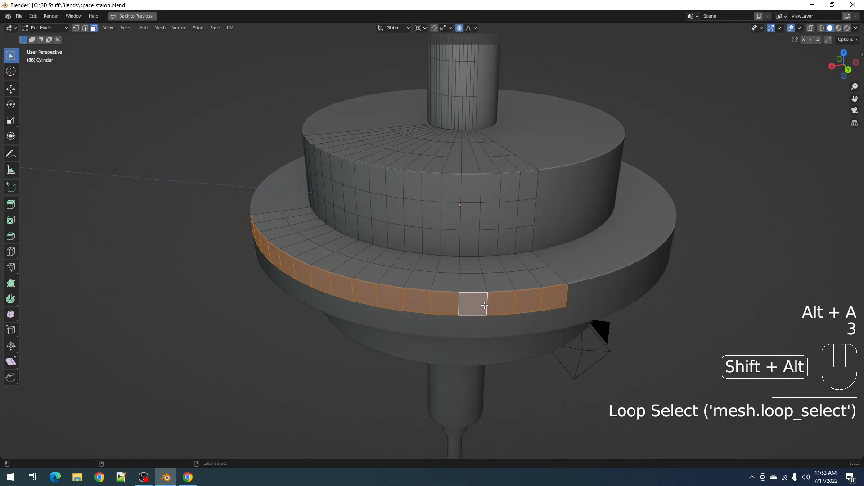
alt+shift+click(484, 262)
alt+shift+click(477, 241)
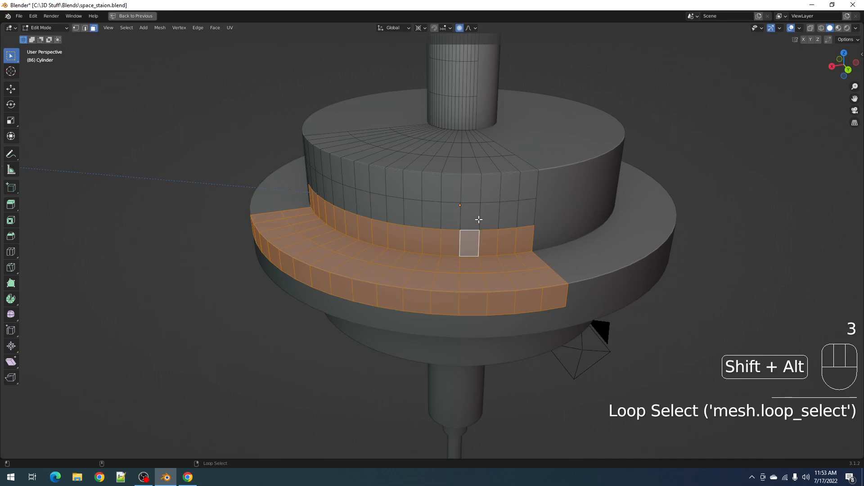
alt+shift+click(474, 220)
alt+shift+click(479, 187)
alt+shift+click(480, 168)
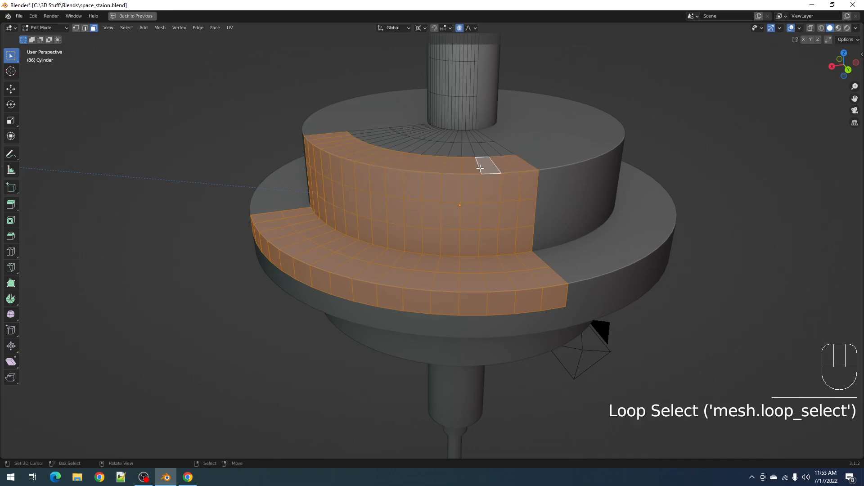
Examine the selected face loops on both tiers from several angles and distances.
scroll(482, 169, down, 3)
shift+middle_drag(482, 170, 482, 264)
mouse_move(511, 228)
middle_down()
mouse_move(501, 302)
mouse_move(514, 224)
middle_up()
scroll(507, 229, down, 4)
scroll(507, 229, up, 3)
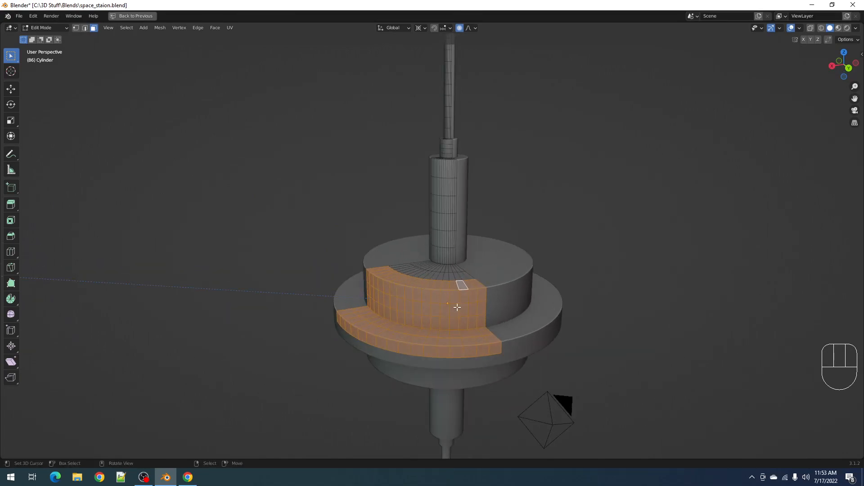
scroll(460, 147, down, 6)
scroll(460, 148, up, 5)
middle_drag(470, 225, 480, 194)
scroll(507, 183, up, 2)
mouse_move(508, 230)
shift+middle_down()
mouse_move(508, 184)
mouse_move(495, 253)
mouse_move(496, 234)
shift+middle_up()
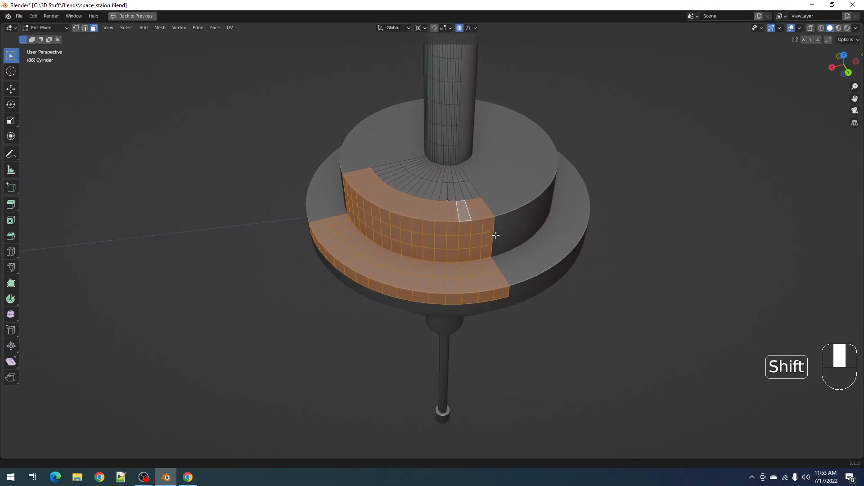
scroll(494, 242, up, 3)
alt+shift+right_click(477, 191)
alt+shift+right_click(477, 191)
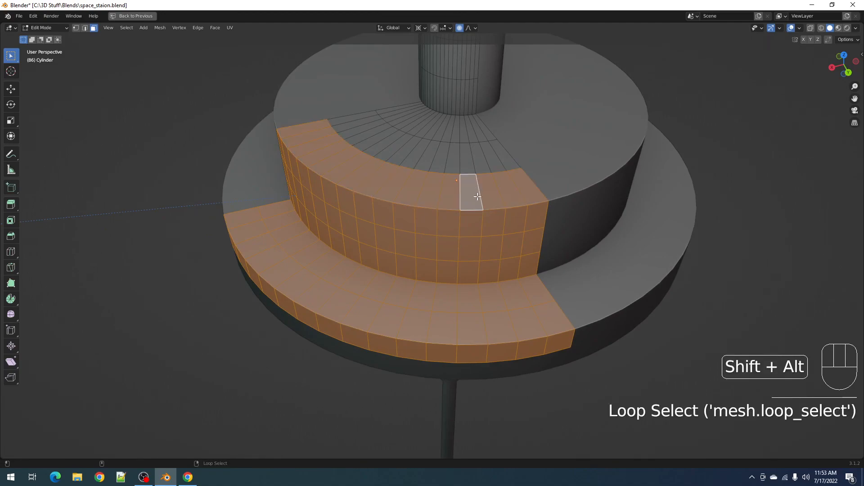
middle_drag(486, 208, 505, 211)
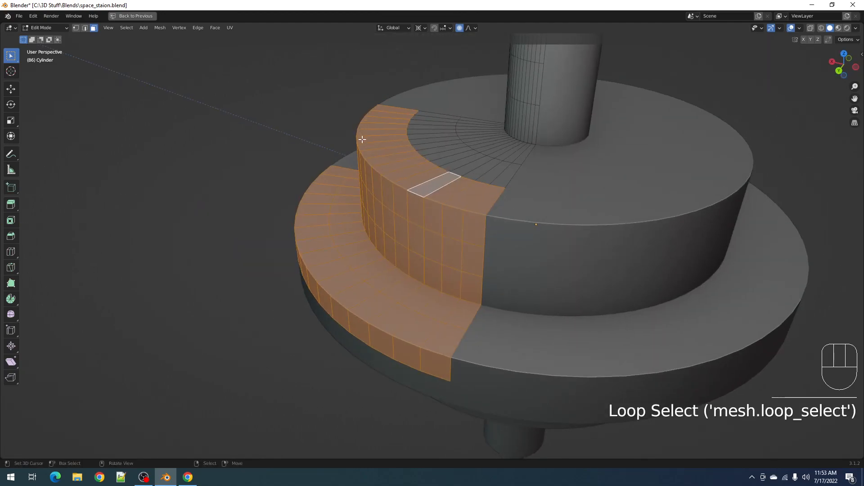
Toggle the face loops on the upper tier's outer top ring and wall out of the selection and back in.
middle_drag(395, 196, 467, 200)
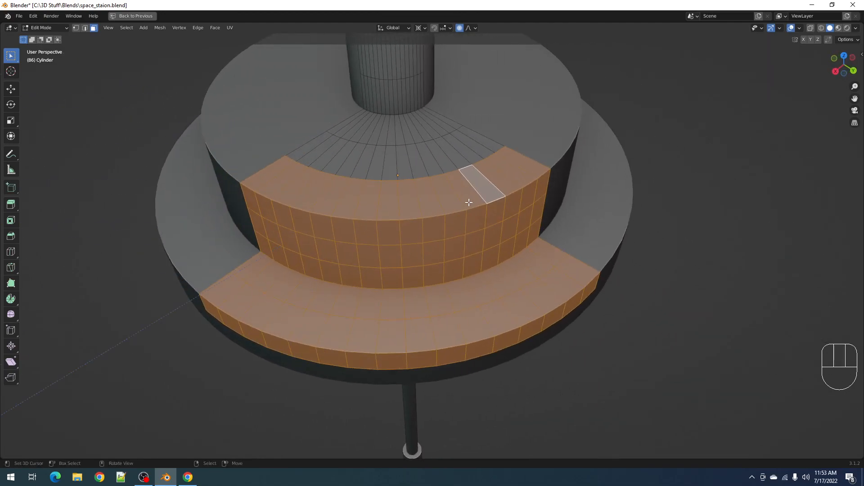
alt+shift+right_click(466, 199)
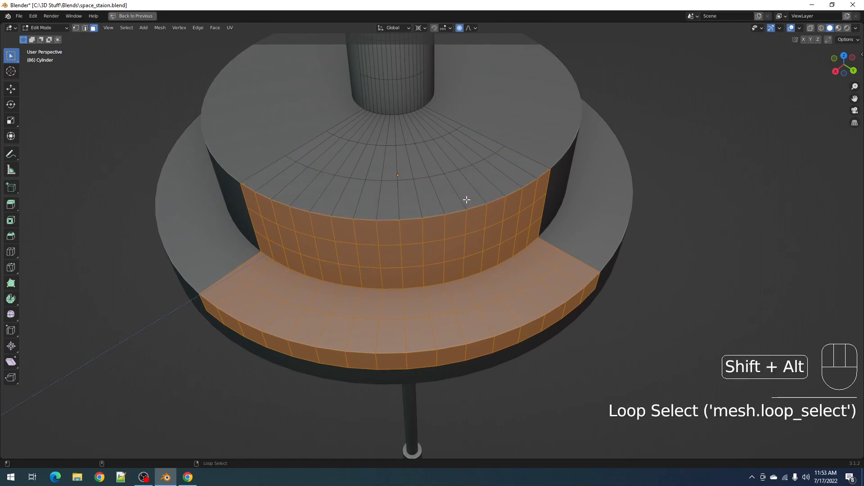
alt+shift+right_click(465, 199)
middle_drag(464, 199, 478, 213)
alt+shift+right_click(437, 237)
alt+shift+right_click(432, 235)
middle_drag(494, 241, 439, 235)
alt+shift+right_click(395, 215)
alt+shift+right_click(395, 213)
Run Random Loop Extrude on the station in Object Mode with the test preset and the Wrap Around cut method.
key(Tab)
key(shift+q)
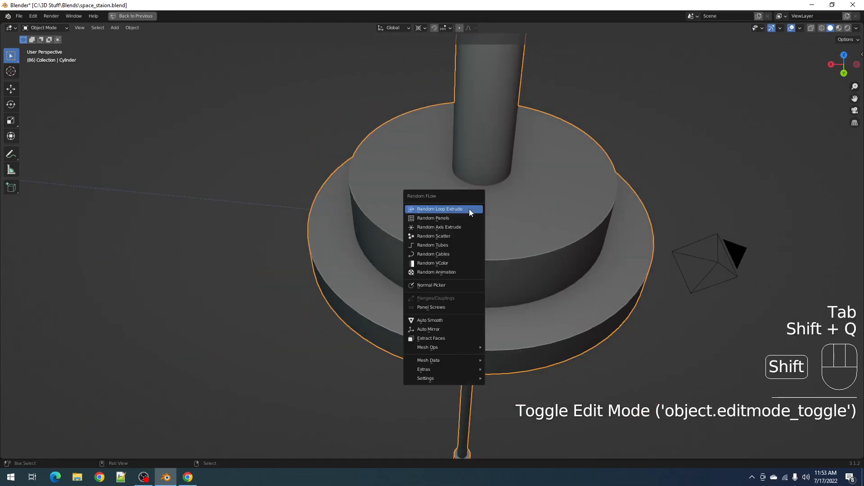
click(469, 208)
click(500, 139)
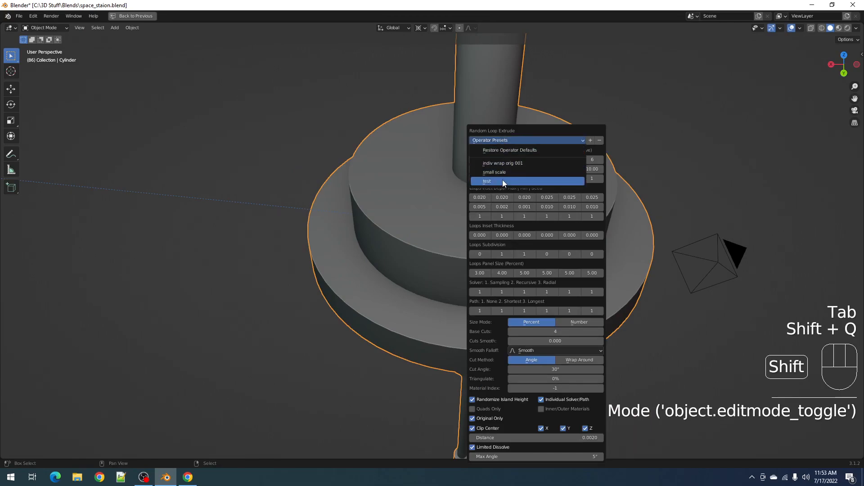
click(503, 179)
click(578, 361)
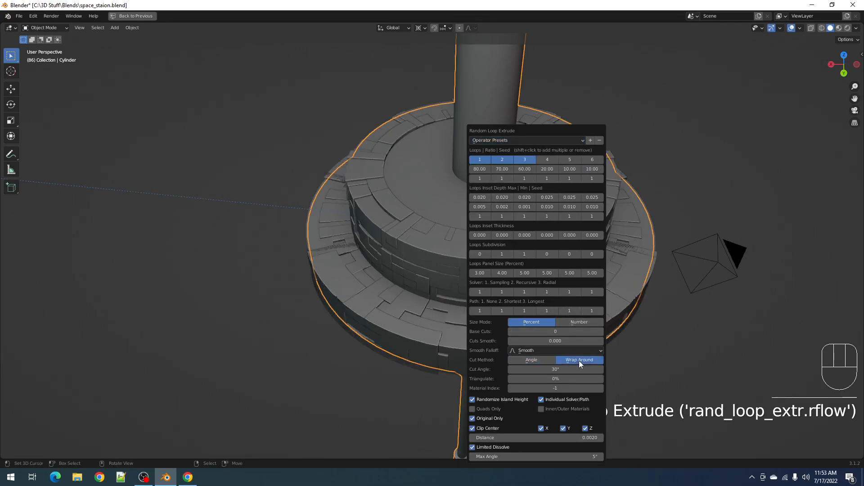
scroll(396, 270, up, 3)
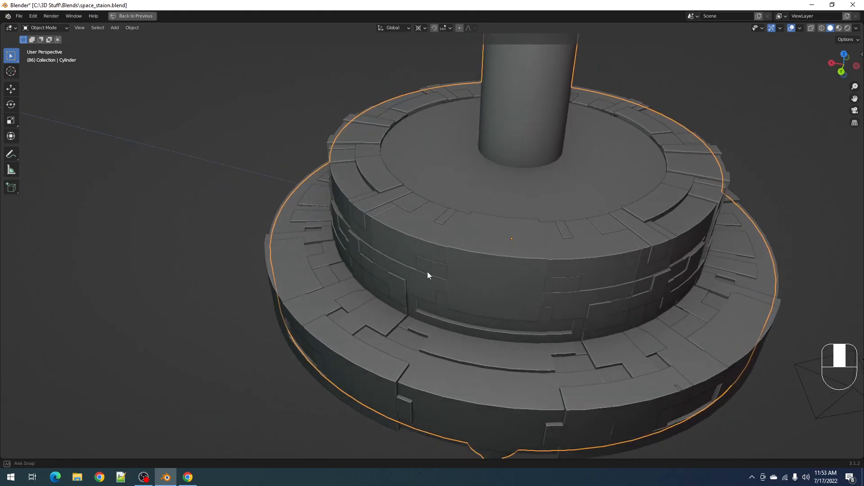
scroll(425, 272, down, 4)
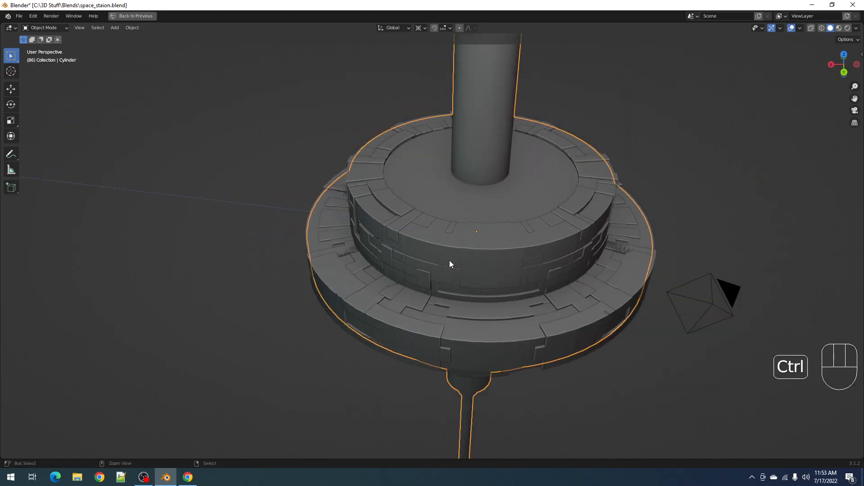
Undo the extrusion and remove the upper tier's outer top ring from the face selection in Edit Mode.
key(ctrl+z)
key(Tab)
alt+shift+click(440, 231)
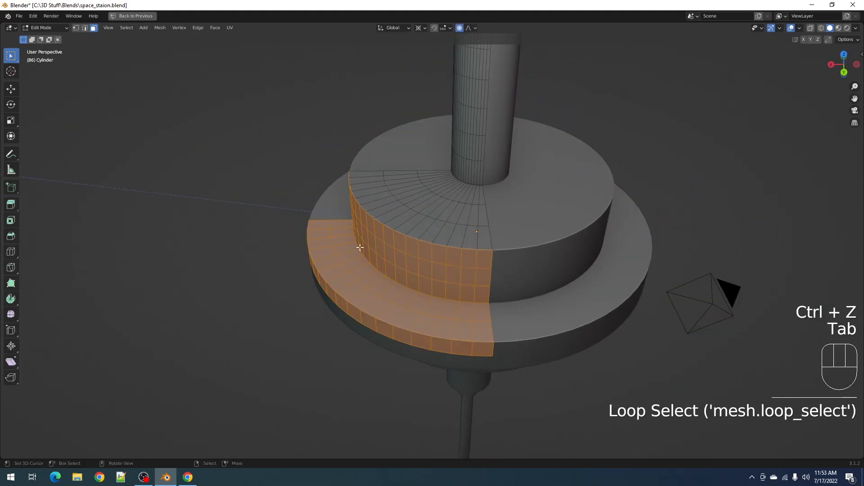
scroll(452, 244, up, 3)
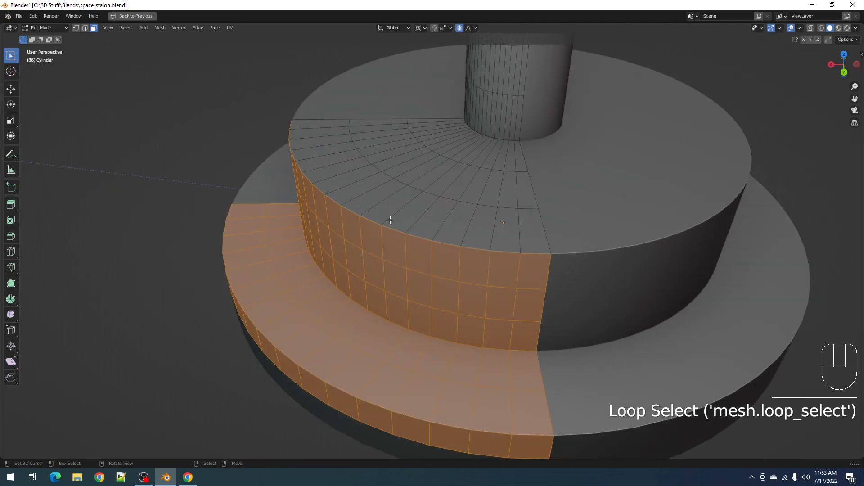
Run Random Loop Extrude on the selected rim, ledge and wall faces with loops 1 and 2 enabled.
key(Tab)
key(shift+q)
click(467, 219)
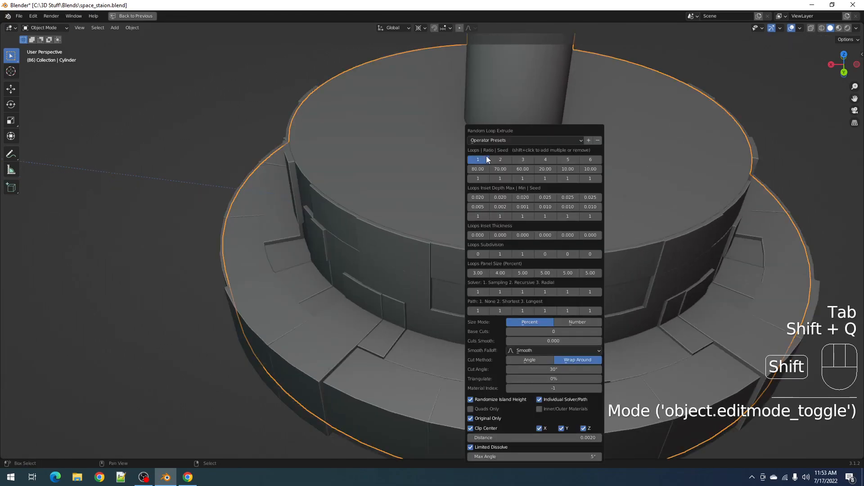
shift+click(499, 160)
Reselect the station's base mesh, put it into Edit Mode and clear the face selection.
click(399, 203)
key(Tab)
key(Tab)
click(398, 166)
key(Tab)
key(alt+a)
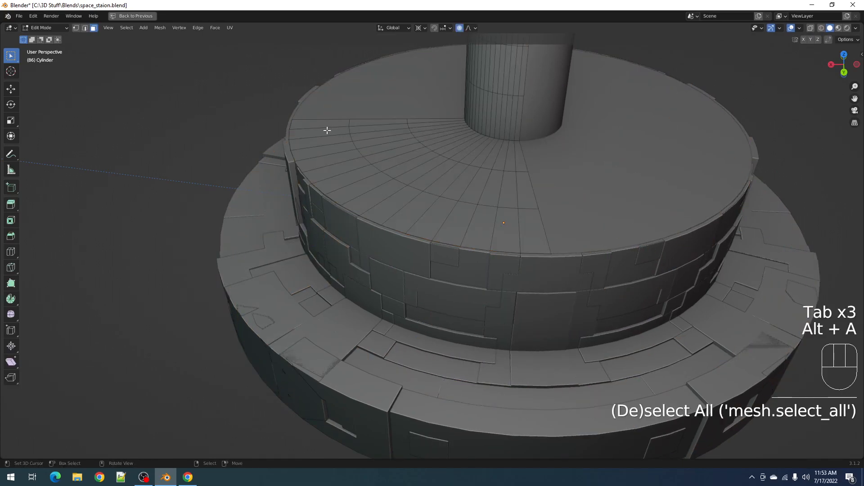
Select the outer ring and the adjacent inner ring of faces on the upper tier's top surface.
click(324, 126)
ctrl+click(496, 233)
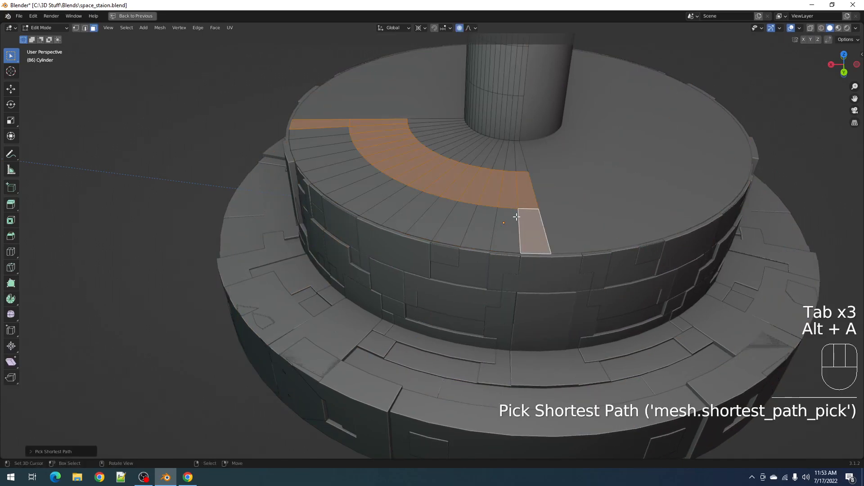
key(ctrl+z)
ctrl+click(451, 218)
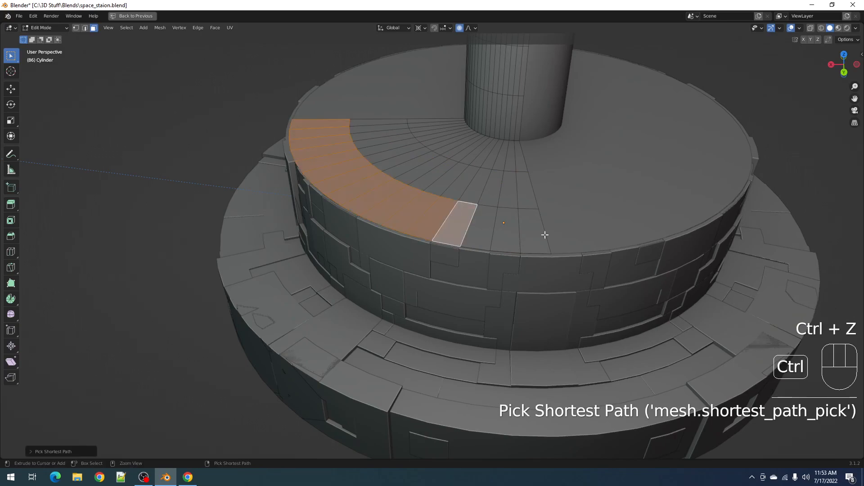
ctrl+click(546, 236)
shift+click(392, 135)
ctrl+click(525, 192)
key(ctrl+z)
key(c)
mouse_move(396, 135)
mouse_down()
mouse_move(473, 196)
mouse_move(511, 198)
mouse_up()
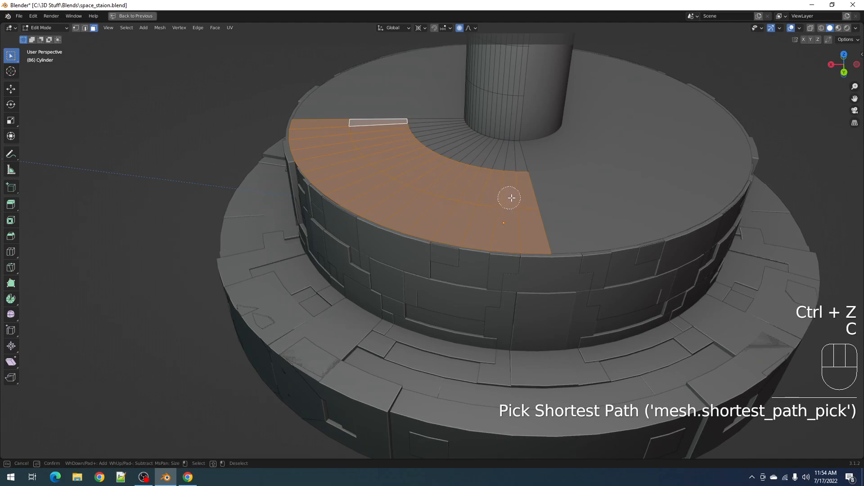
Run Random Loop Extrude on the two selected top rings with two additional loops enabled.
key(Tab)
key(shift+q)
shift+click(542, 161)
shift+click(558, 159)
Examine the panel detail on the upper tier's top and wall and on the lower ledge from several angles.
middle_drag(382, 233, 502, 236)
scroll(502, 237, up, 2)
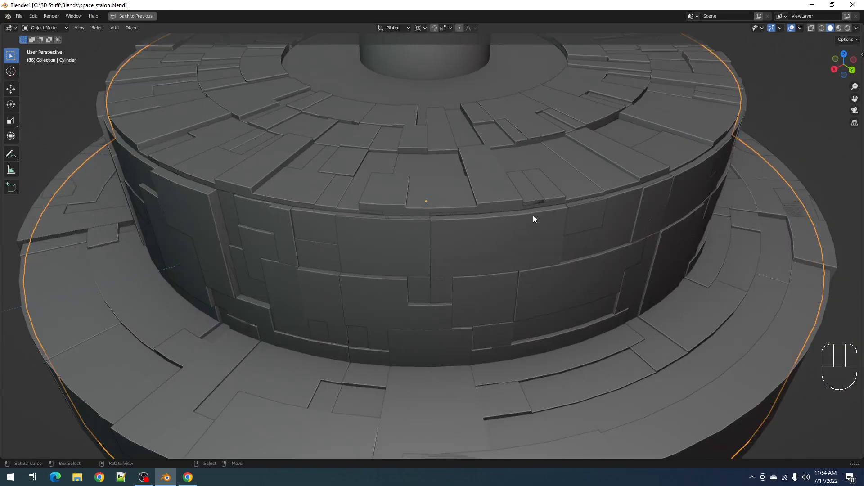
scroll(585, 271, down, 3)
shift+middle_drag(568, 328, 495, 262)
scroll(520, 260, up, 2)
middle_drag(609, 280, 570, 255)
shift+middle_drag(561, 205, 522, 261)
scroll(573, 279, down, 4)
shift+middle_drag(464, 218, 479, 263)
scroll(479, 263, up, 2)
Undo both panel extrusions and the top-ring face selections, back to the plain base mesh.
key(ctrl+z)
key(ctrl+z)
key(ctrl+z)
key(ctrl+z)
key(ctrl+z)
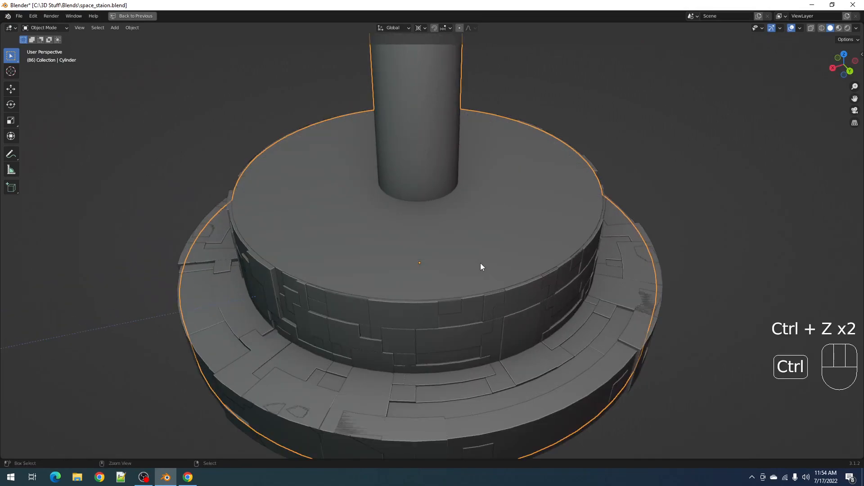
key(ctrl+z)
key(ctrl+z)
key(ctrl+z)
key(ctrl+z)
key(ctrl+z)
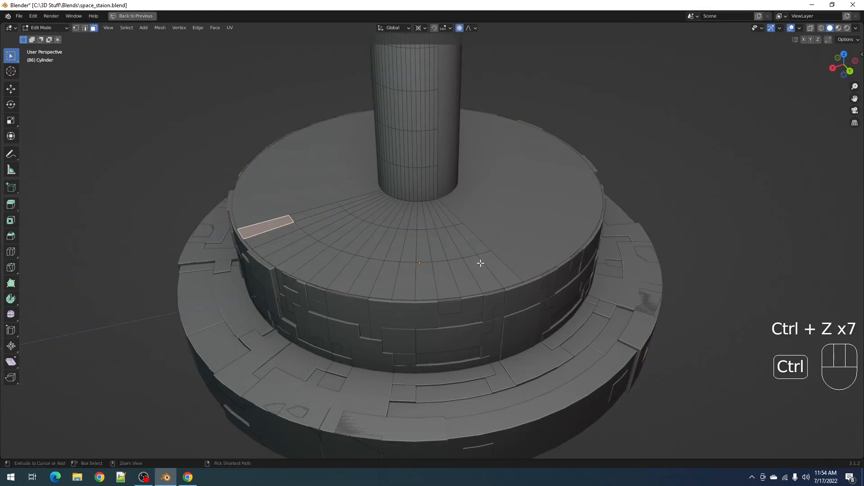
shift+middle_drag(480, 269, 483, 235)
scroll(484, 235, up, 2)
key(ctrl+z)
key(ctrl+z)
key(ctrl+z)
key(ctrl+z)
key(ctrl+z)
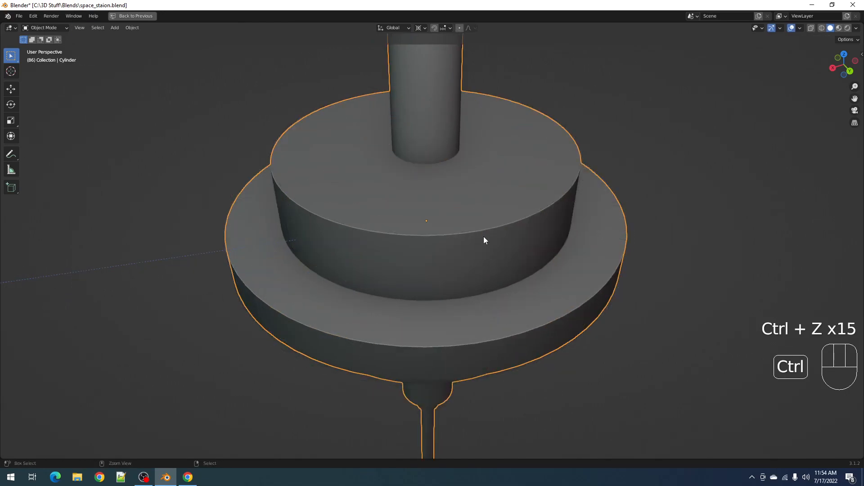
Return the base mesh to Edit Mode and add the upper tier's outer top ring to the selected face loops.
key(Tab)
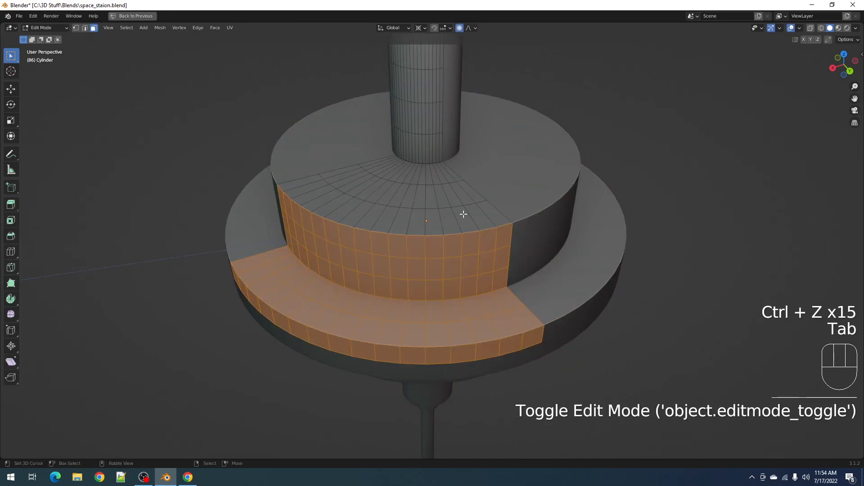
alt+shift+click(449, 219)
middle_drag(540, 248, 362, 251)
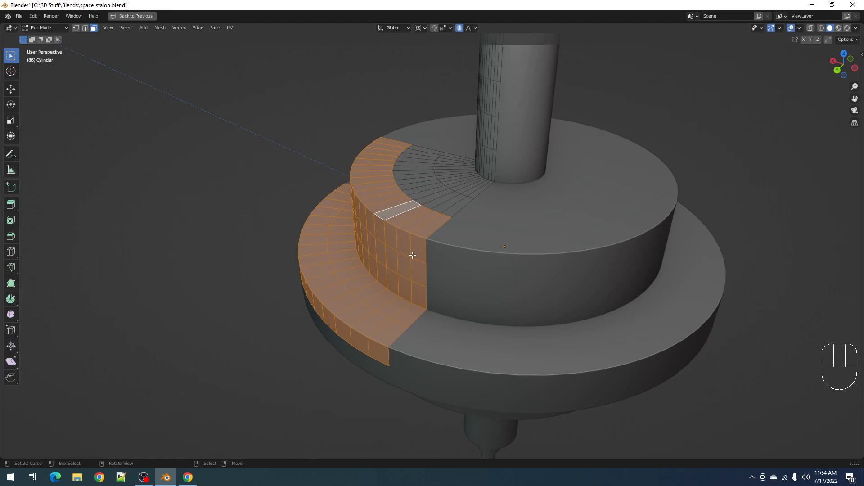
scroll(411, 251, up, 6)
middle_drag(406, 244, 302, 212)
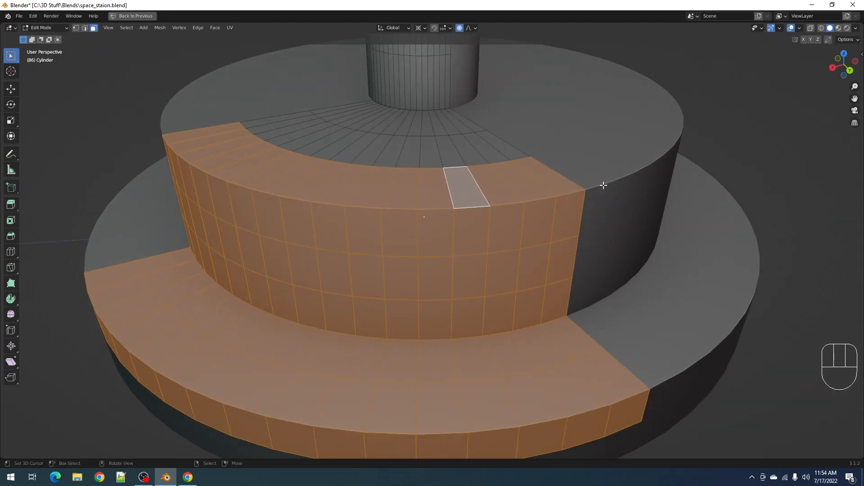
scroll(493, 167, down, 6)
Run Random Loop Extrude on the station in Object Mode with loops 1, 2 and 3 enabled.
key(Tab)
key(shift+q)
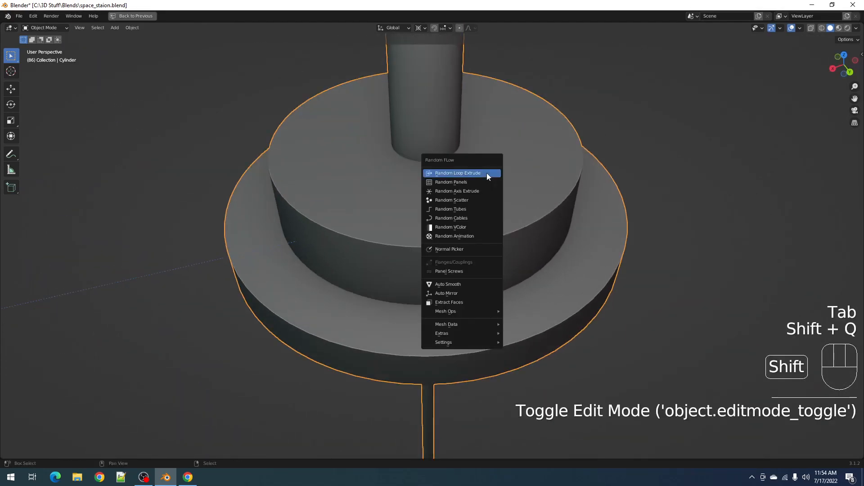
click(487, 172)
shift+click(525, 159)
shift+click(541, 158)
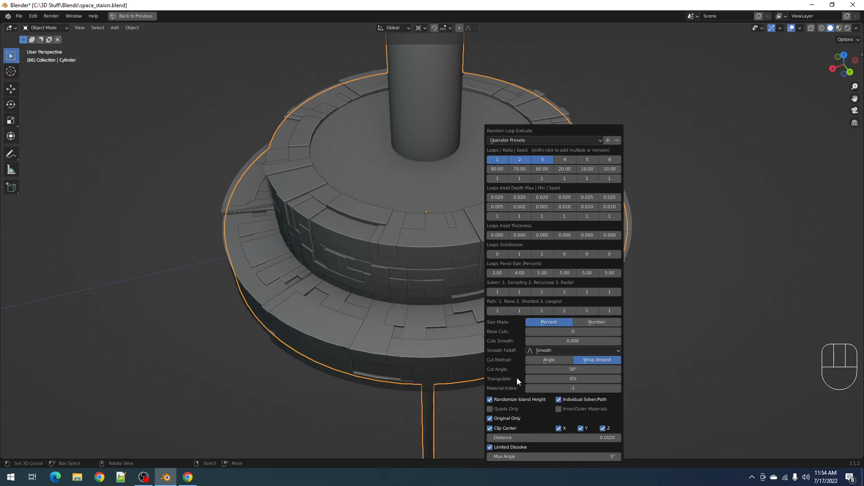
Set the cut method to Angle and switch Original Only off and back on to compare the panels.
click(513, 419)
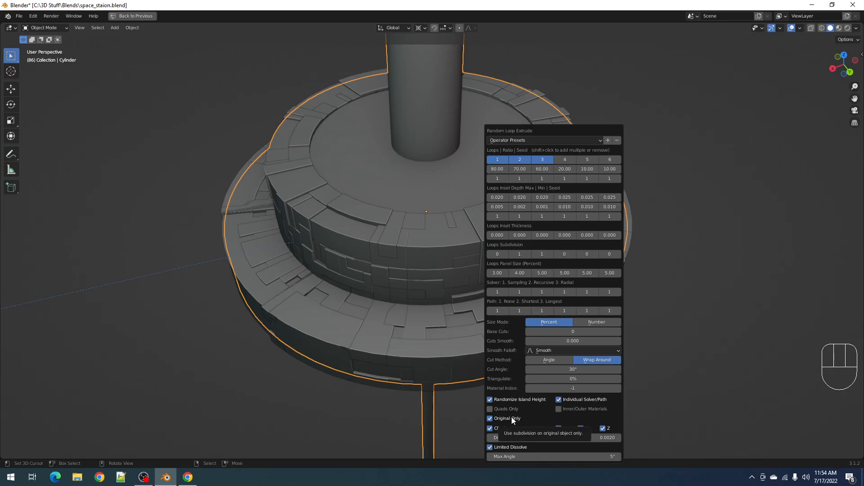
click(541, 360)
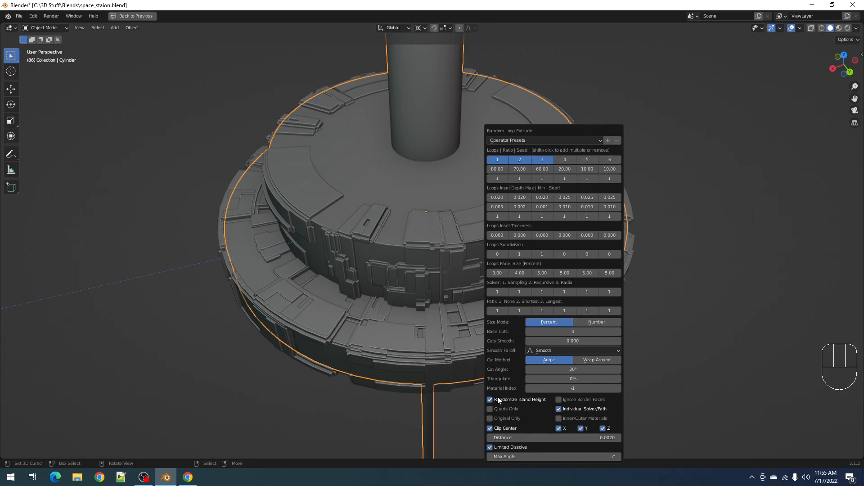
click(501, 419)
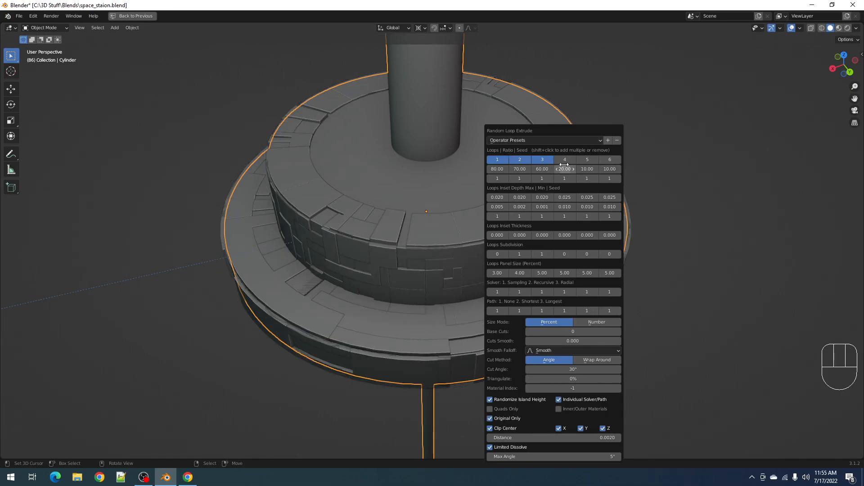
Toggle extrusion loops 2 and 3 off and back on to compare the panel layers.
shift+click(522, 161)
shift+click(542, 160)
shift+click(522, 160)
shift+click(542, 160)
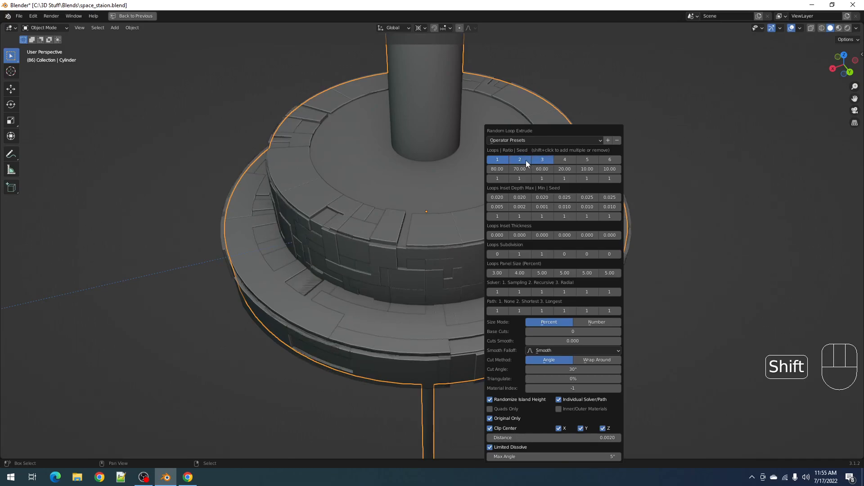
Disable extrusion loop 3 and set loop 1's ratio seed to 6.
ctrl+scroll(500, 179, up, 3)
ctrl+scroll(500, 179, up, 1)
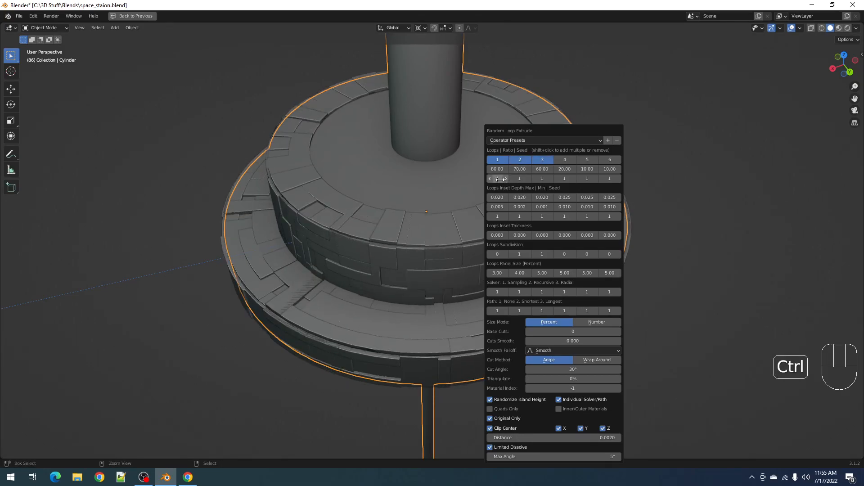
shift+click(541, 160)
ctrl+scroll(499, 180, up, 2)
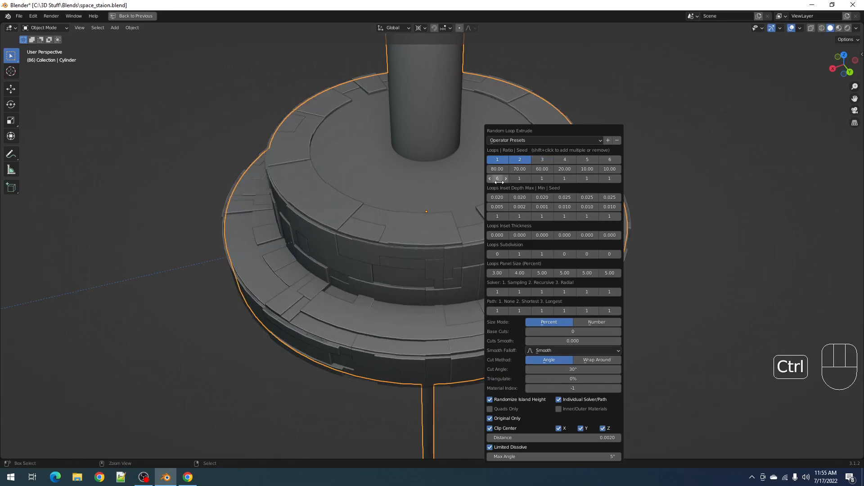
Set loop 1's ratio seed to 12 with Original Only switched off, and turn Original Only back on.
click(505, 418)
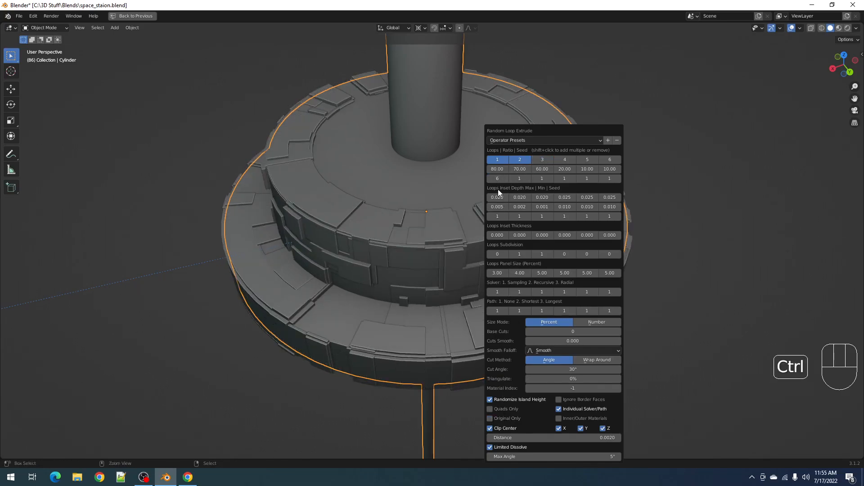
ctrl+scroll(499, 178, up, 3)
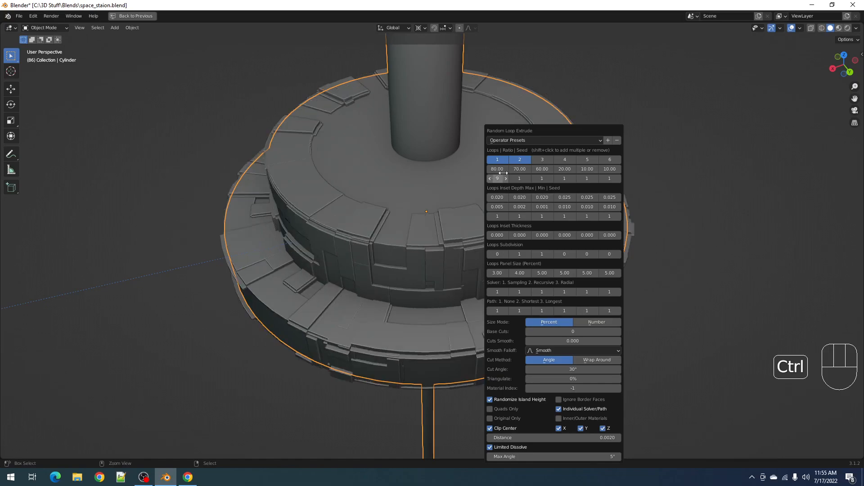
ctrl+scroll(499, 179, up, 3)
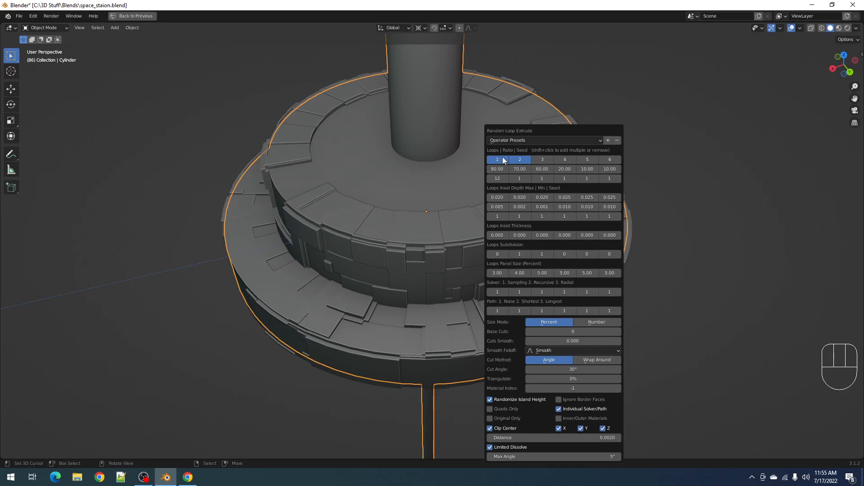
click(511, 418)
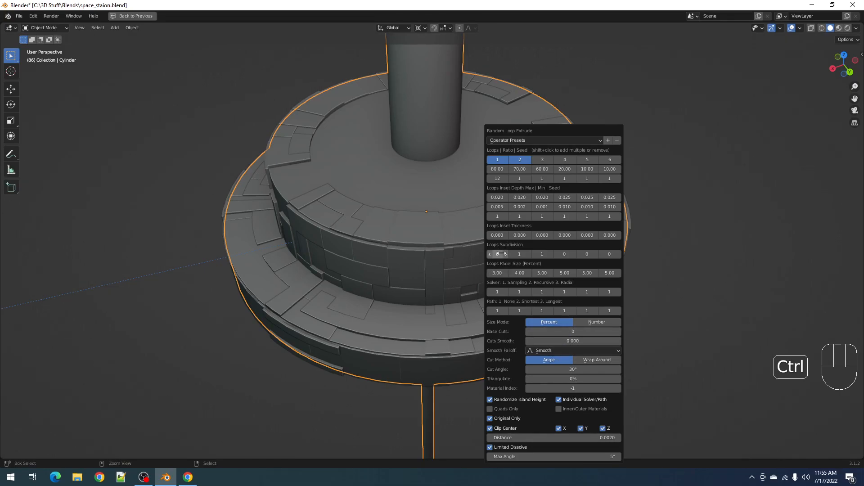
Set loop 1's subdivision to 1 and the base cuts to 1.
ctrl+scroll(501, 255, up, 1)
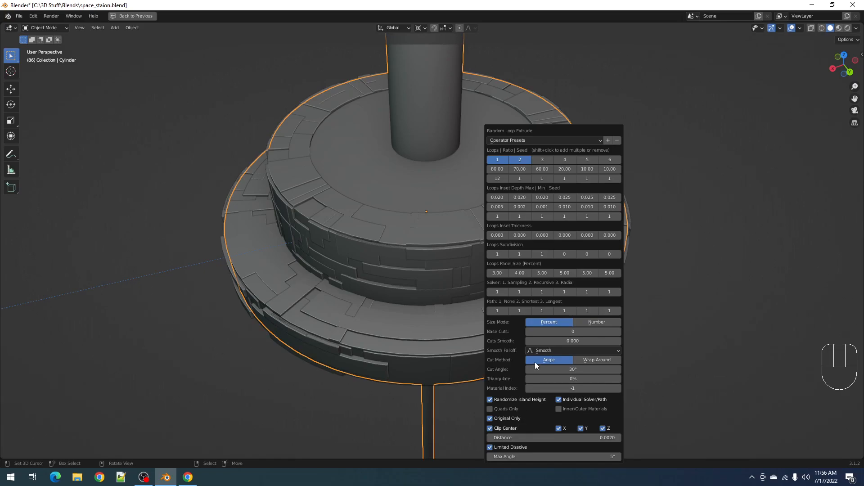
ctrl+scroll(550, 330, up, 1)
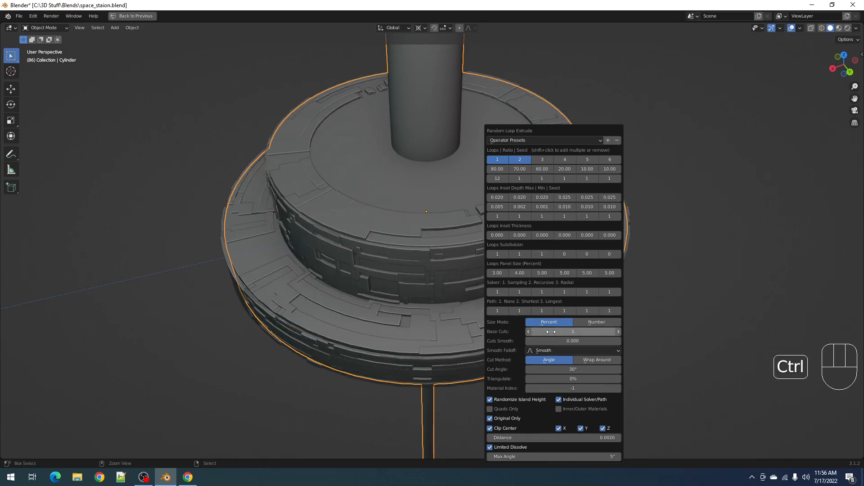
Switch the Random Loop Extrude cut method to Wrap Around and check the panels with overlays hidden.
click(603, 359)
scroll(458, 249, down, 2)
key(shift+alt+z)
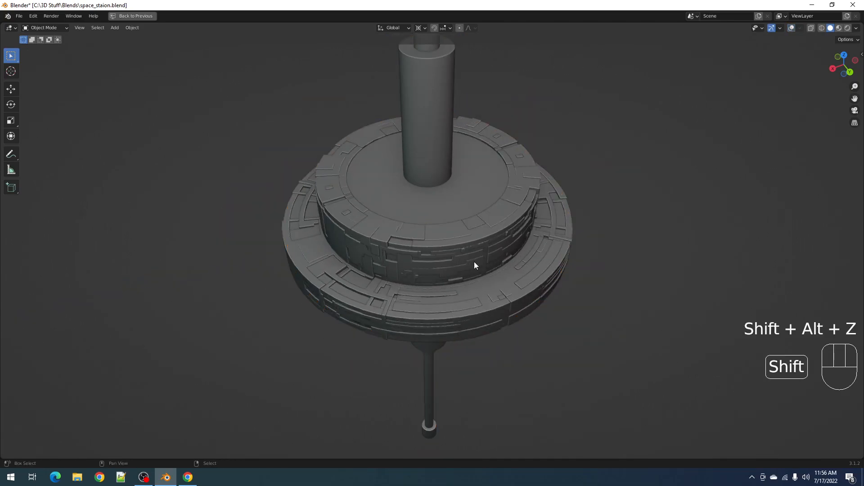
scroll(484, 268, up, 1)
key(shift+alt+z)
scroll(484, 271, up, 1)
key(F9)
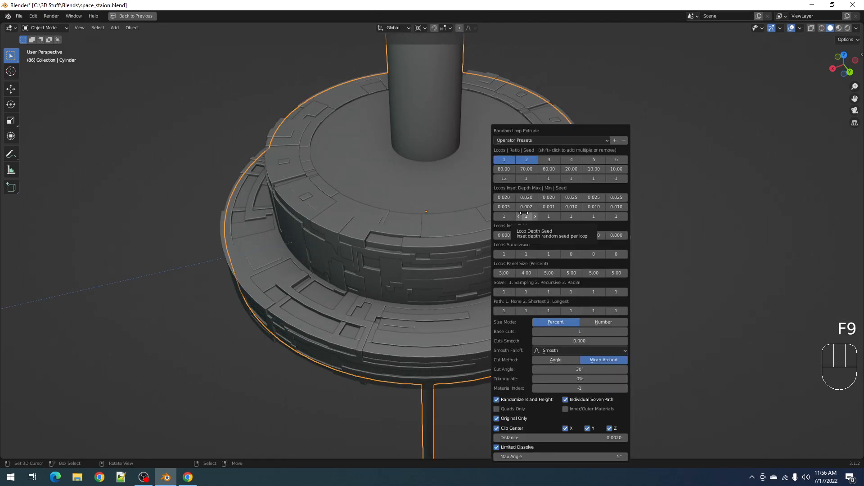
Set the minimum inset depth of loops 1 and 2 to 0.001 and the base cuts to 3.
key(ctrl)
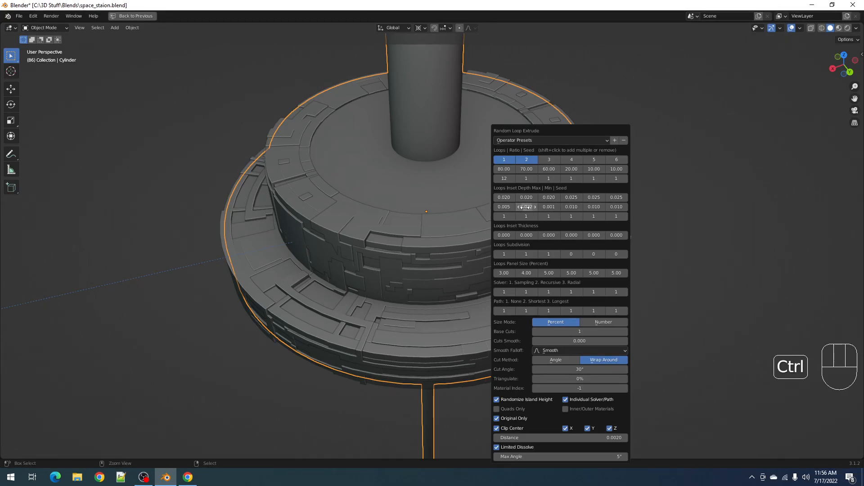
ctrl+scroll(504, 207, down, 1)
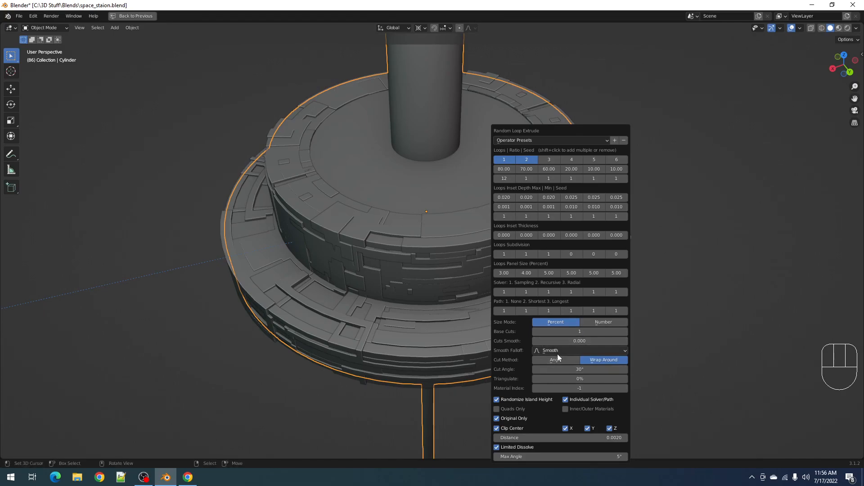
ctrl+scroll(564, 334, up, 1)
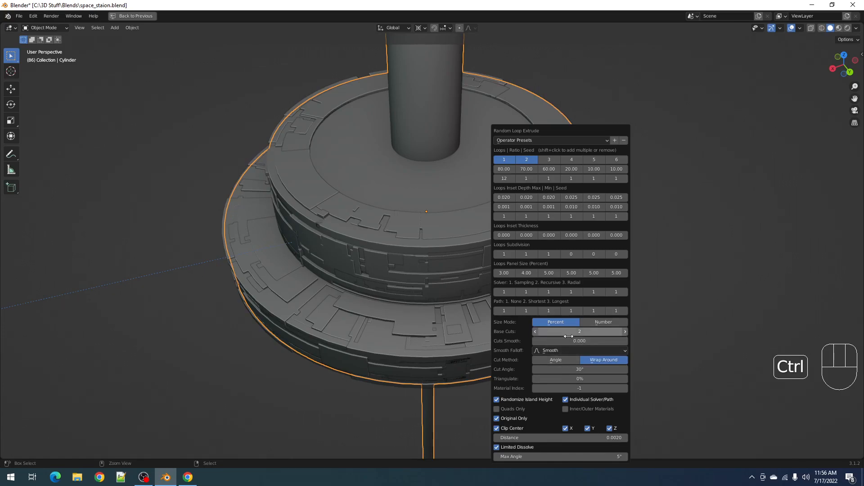
ctrl+scroll(568, 336, up, 1)
middle_drag(568, 336, 509, 283)
key(F9)
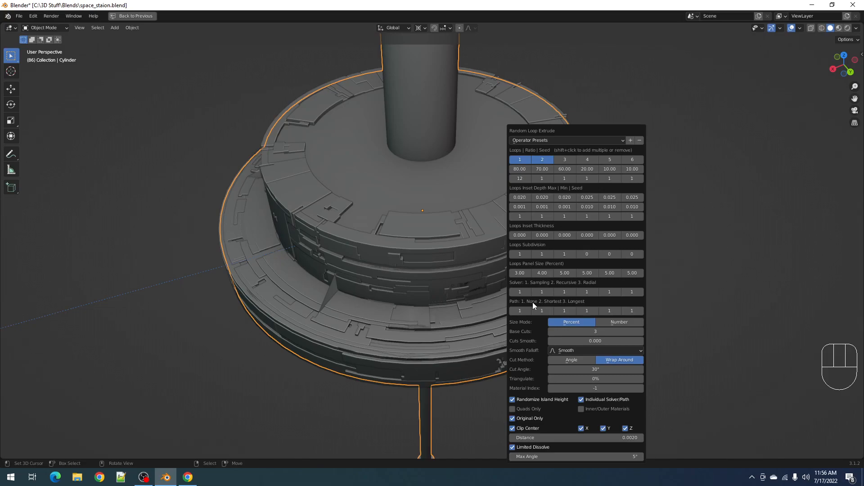
Switch the cut method to Angle and back to Wrap Around to compare the panels crossing the sharp edges.
middle_drag(529, 301, 502, 304)
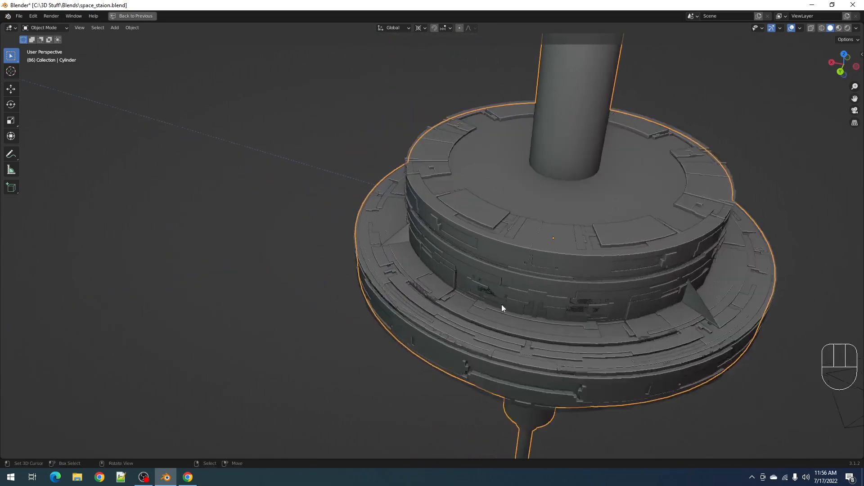
scroll(393, 217, up, 4)
mouse_move(423, 238)
middle_down()
mouse_move(449, 257)
mouse_move(353, 250)
mouse_move(450, 237)
mouse_move(436, 244)
middle_up()
key(F9)
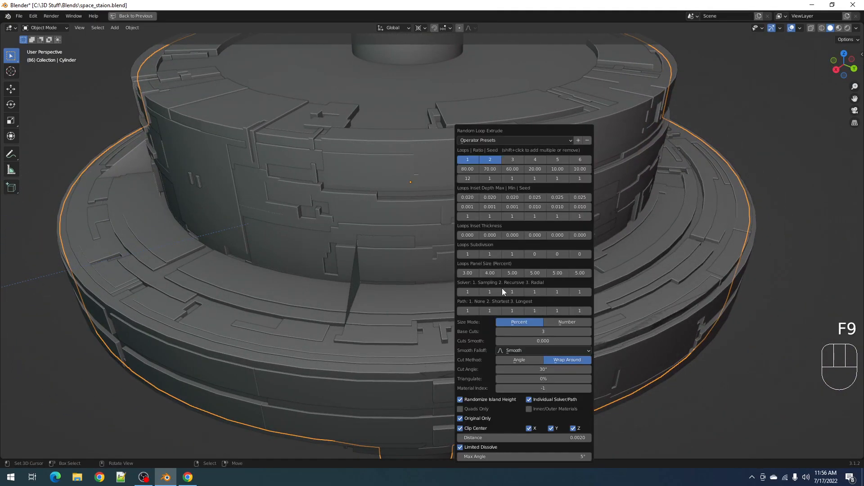
click(526, 360)
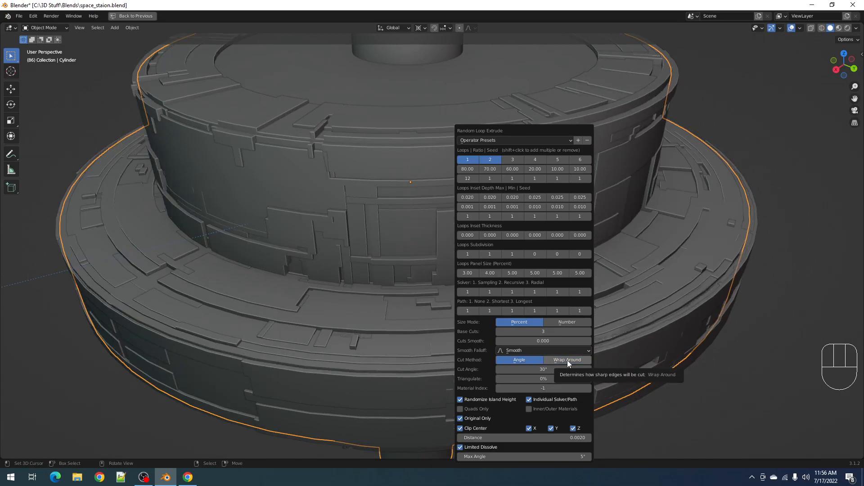
click(567, 360)
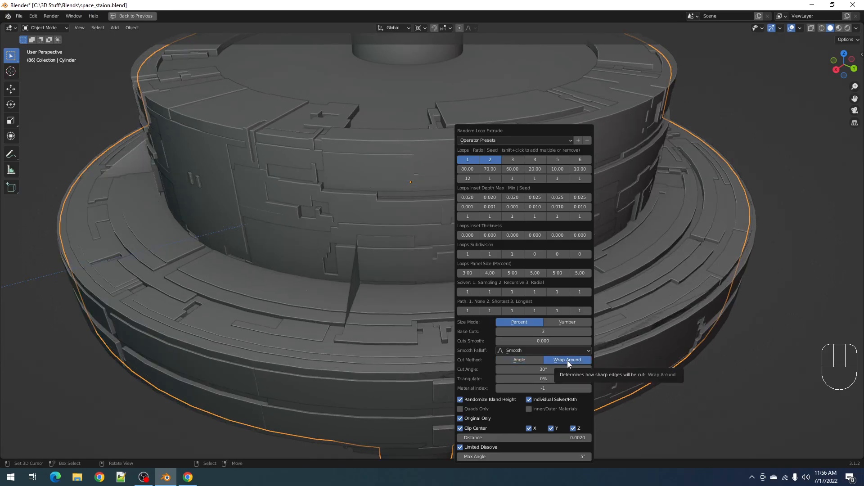
middle_drag(493, 299, 402, 264)
scroll(391, 257, up, 2)
middle_drag(547, 299, 566, 289)
scroll(432, 221, down, 2)
shift+middle_drag(422, 216, 422, 234)
scroll(430, 242, up, 2)
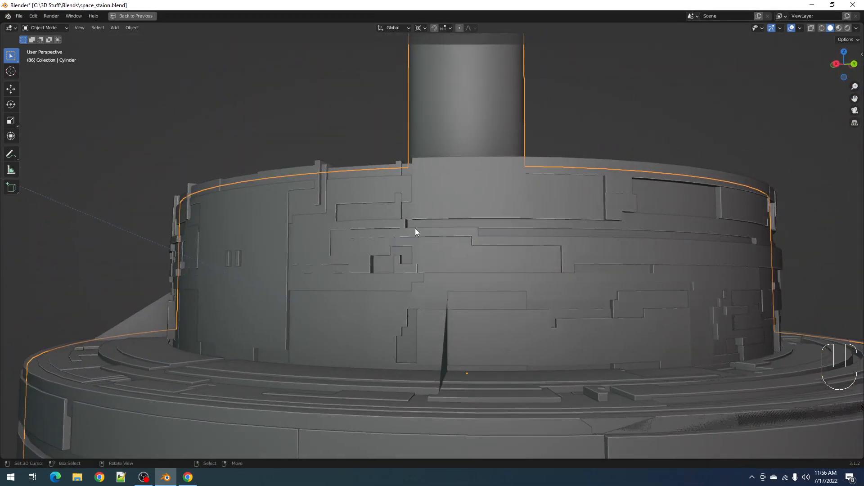
Enter Edit Mode on the extruded panel object and select faces and a linked panel on the upper tier's side wall.
shift+middle_drag(584, 258, 497, 250)
click(498, 250)
key(Tab)
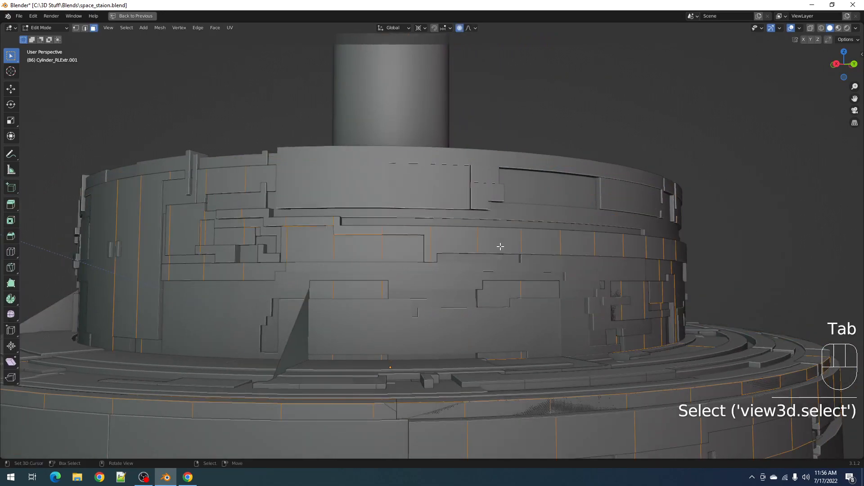
key(3)
click(454, 238)
shift+click(403, 232)
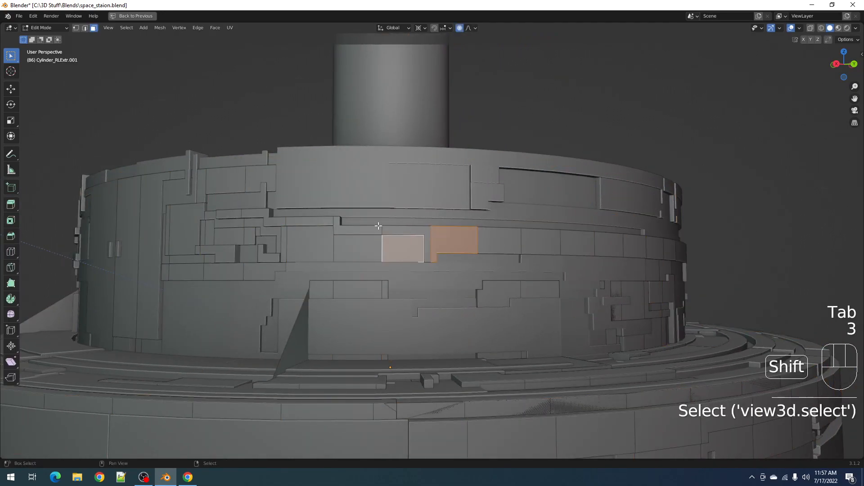
key(ctrl+z)
shift+click(404, 232)
shift+click(360, 230)
key(alt+a)
key(l)
Select the linked panel bending from the wall onto the lower ledge and examine its geometry in wireframe.
scroll(492, 245, down, 5)
mouse_move(492, 245)
middle_down()
mouse_move(428, 285)
mouse_move(435, 294)
mouse_move(486, 297)
mouse_move(462, 297)
middle_up()
key(alt+a)
key(l)
key(shift+z)
scroll(450, 291, up, 3)
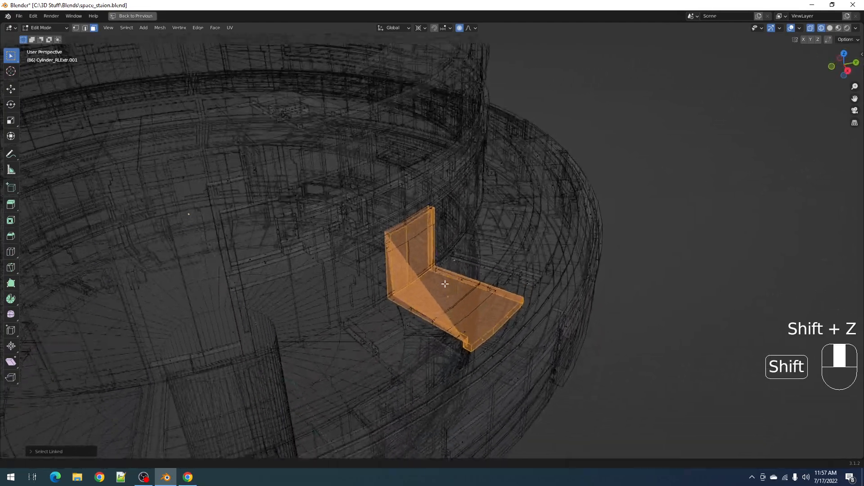
scroll(458, 297, up, 3)
key(shift+z)
key(shift+z)
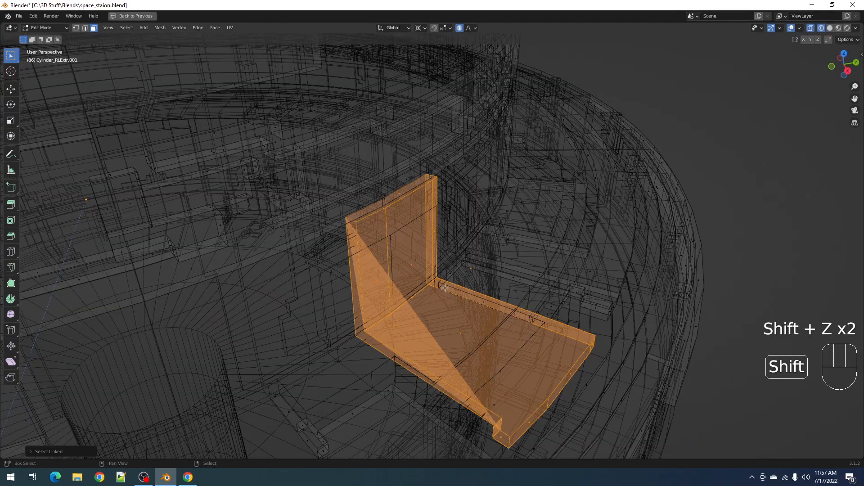
scroll(445, 286, down, 3)
mouse_move(520, 282)
middle_down()
mouse_move(421, 277)
mouse_move(485, 288)
mouse_move(492, 298)
middle_up()
scroll(420, 277, up, 4)
scroll(421, 277, down, 1)
key(shift+z)
scroll(420, 277, down, 4)
key(Tab)
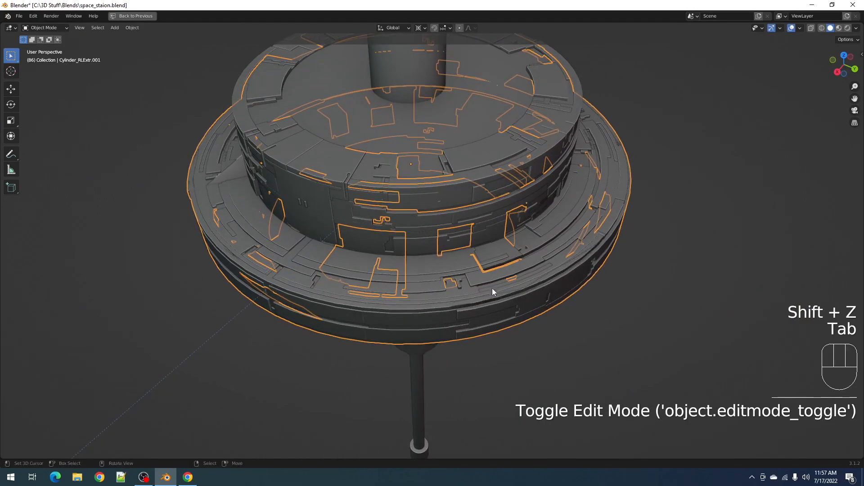
Delete both extruded panel layers from the station's base.
key(x)
click(484, 281)
click(460, 241)
key(x)
click(460, 241)
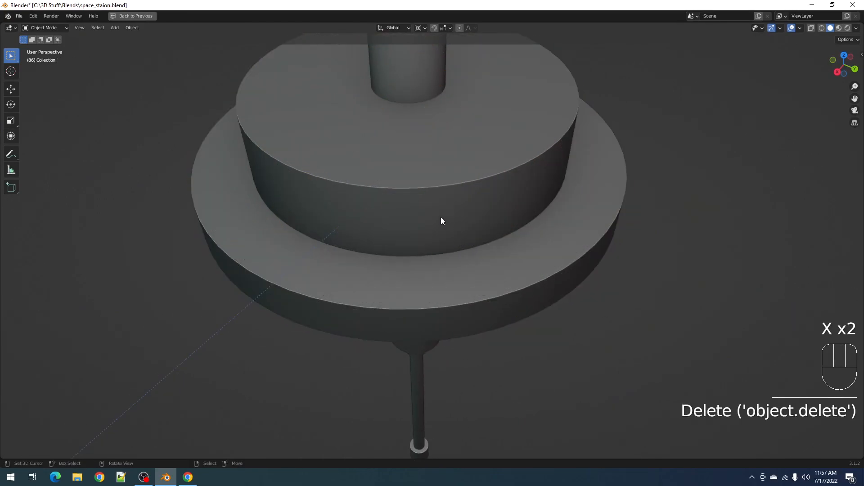
Run Random Loop Extrude on the plain base cylinder with loops 1, 2 and 3 enabled.
click(441, 219)
key(Tab)
middle_drag(441, 219, 613, 199)
key(Tab)
scroll(477, 216, up, 5)
shift+middle_drag(477, 216, 449, 243)
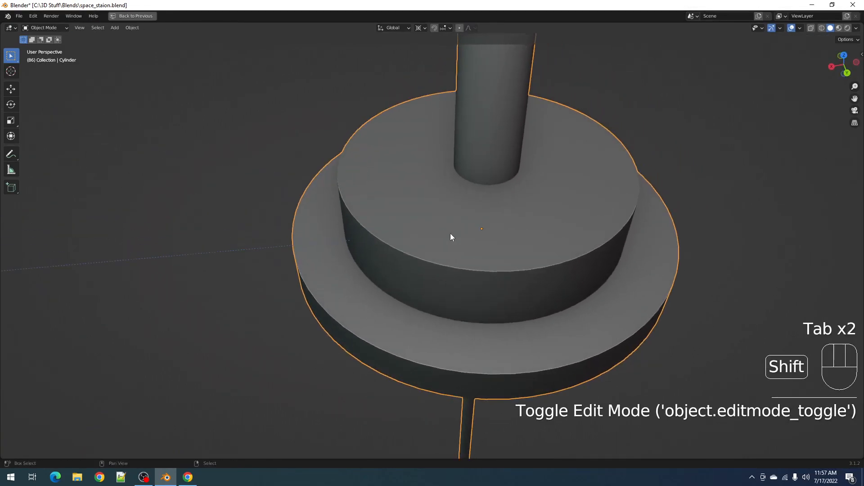
key(shift+q)
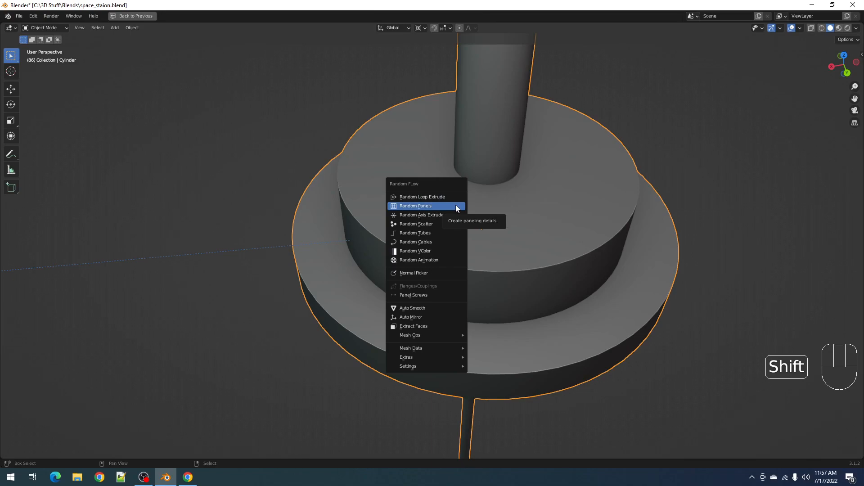
click(455, 198)
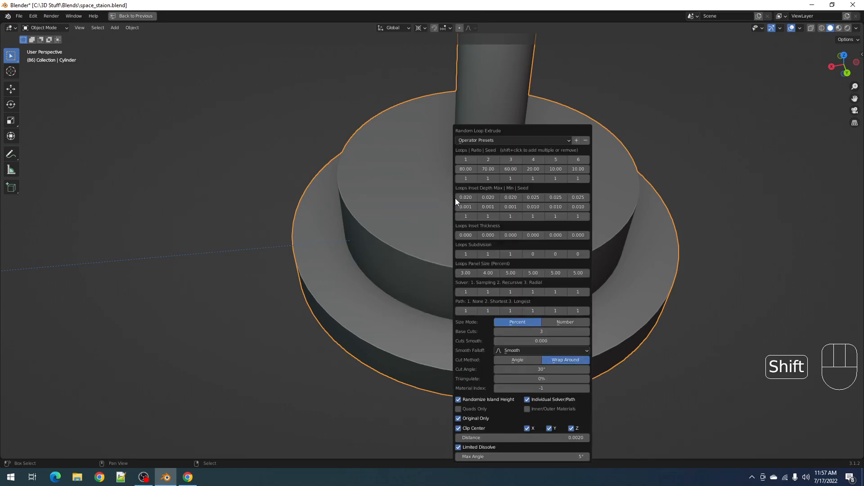
click(468, 159)
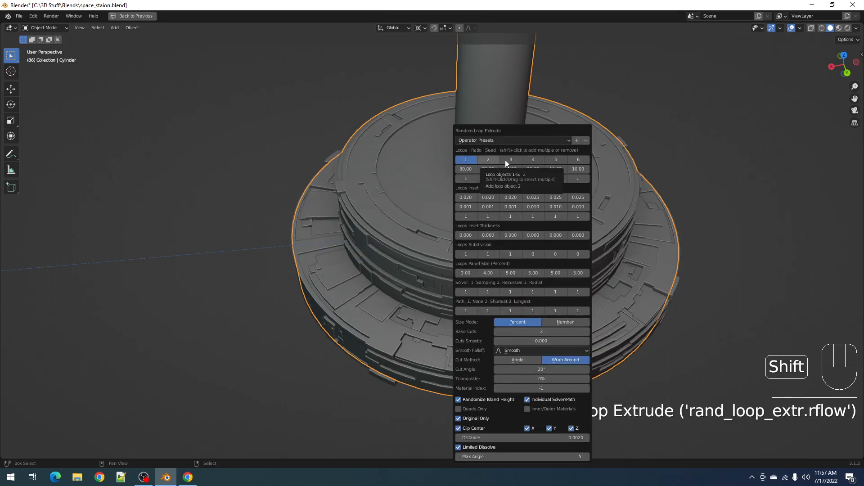
shift+click(504, 160)
shift+click(506, 160)
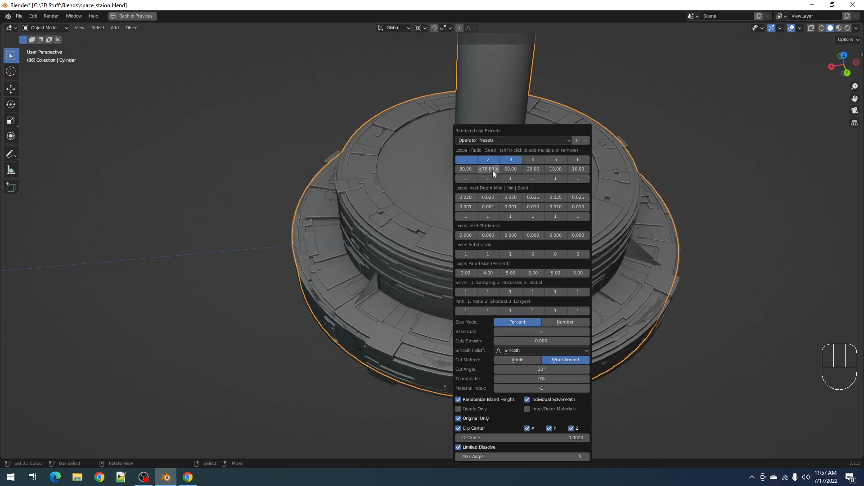
Toggle extrusion loop 2 off and back on to compare the panel layering.
scroll(477, 279, up, 4)
key(F9)
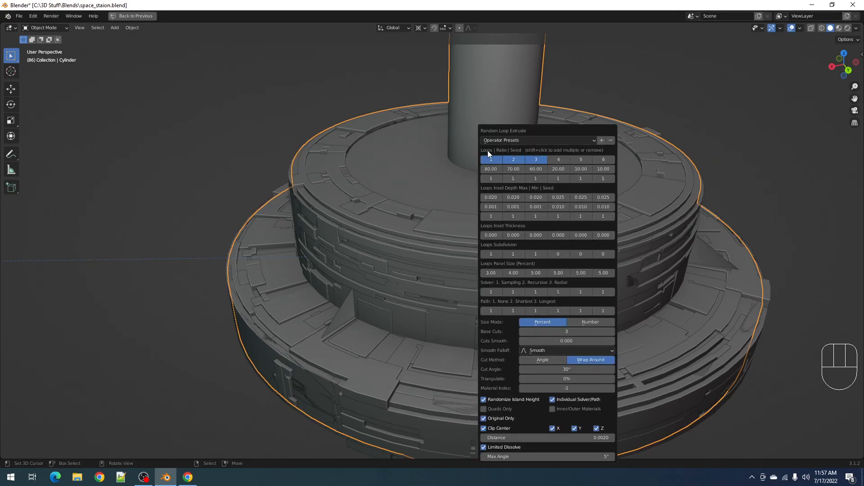
key(shift)
shift+click(513, 160)
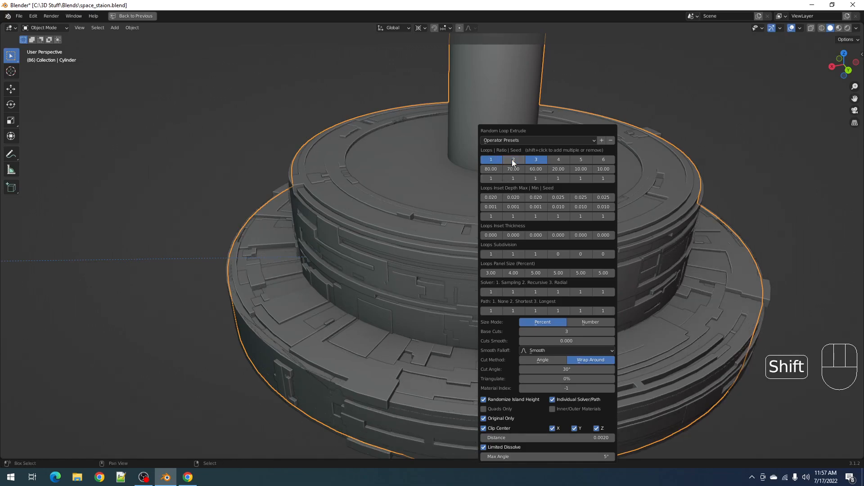
shift+click(514, 161)
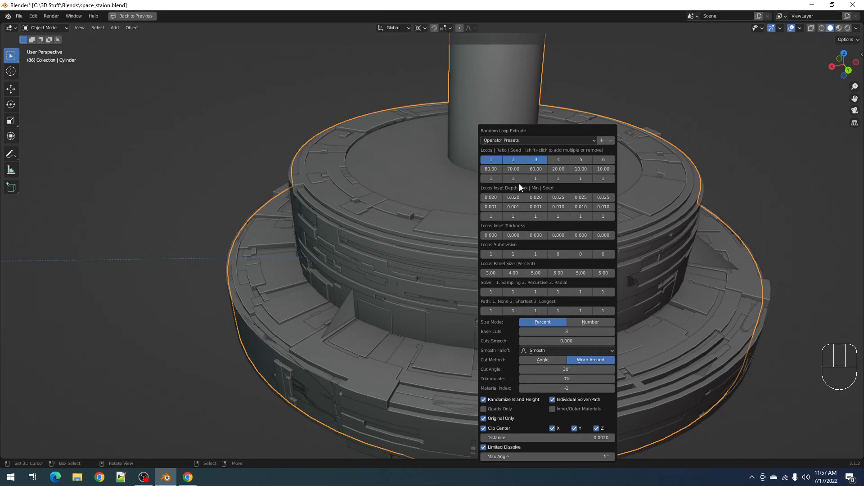
Set loop 2's ratio seed to 2 and inspect the panels around the base.
ctrl+scroll(513, 178, up, 1)
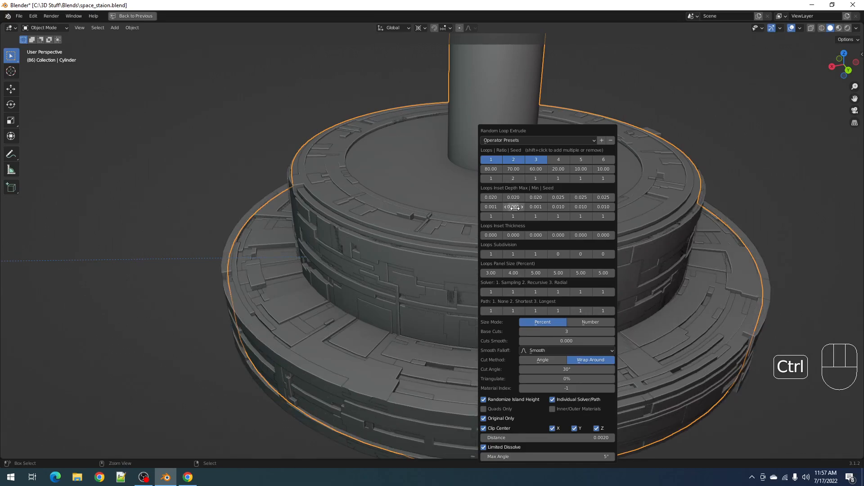
scroll(432, 238, down, 3)
shift+middle_drag(524, 227, 547, 212)
scroll(515, 199, up, 2)
key(F9)
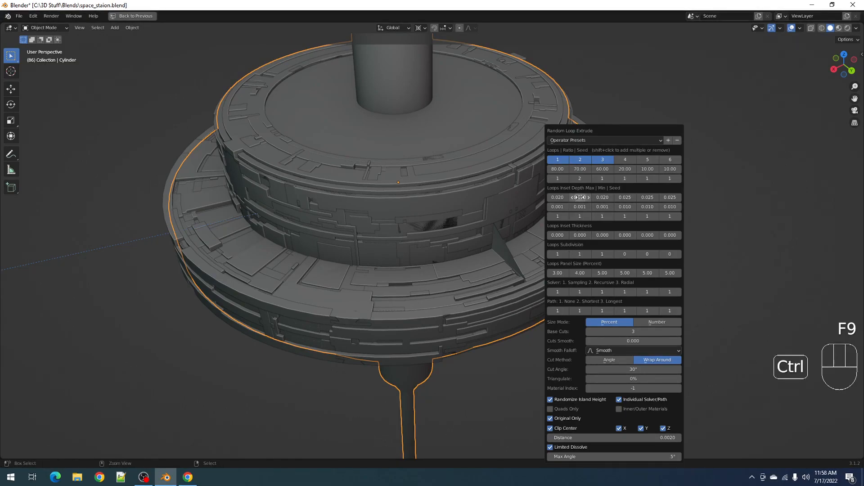
Set loop 2's maximum inset depth to 0.017.
ctrl+scroll(579, 197, down, 1)
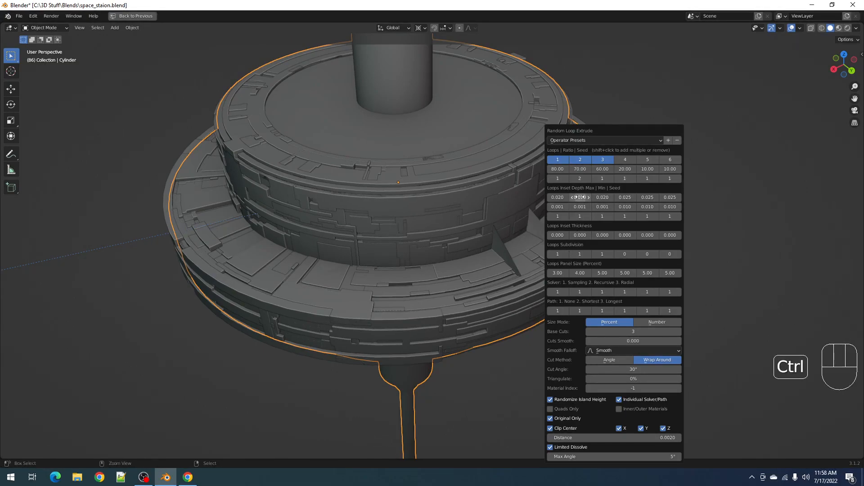
ctrl+scroll(580, 199, down, 2)
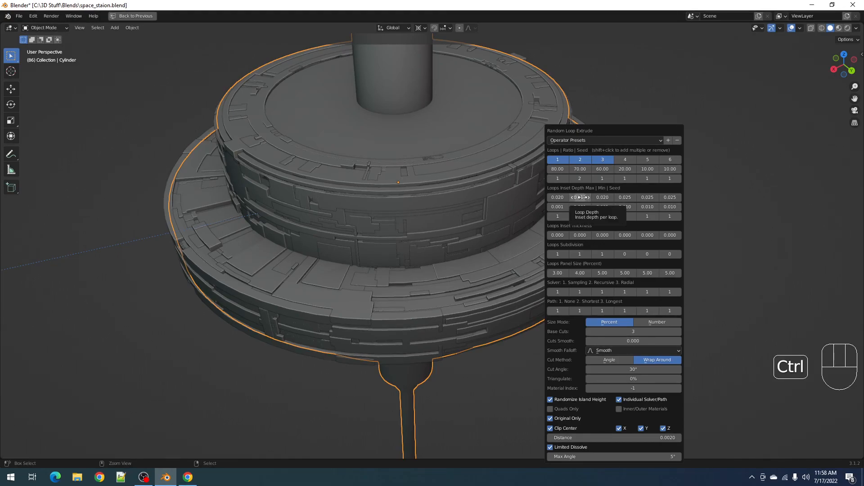
middle_drag(598, 236, 595, 231)
Set loop 1's ratio seed to 3 and hide the viewport overlays.
key(F9)
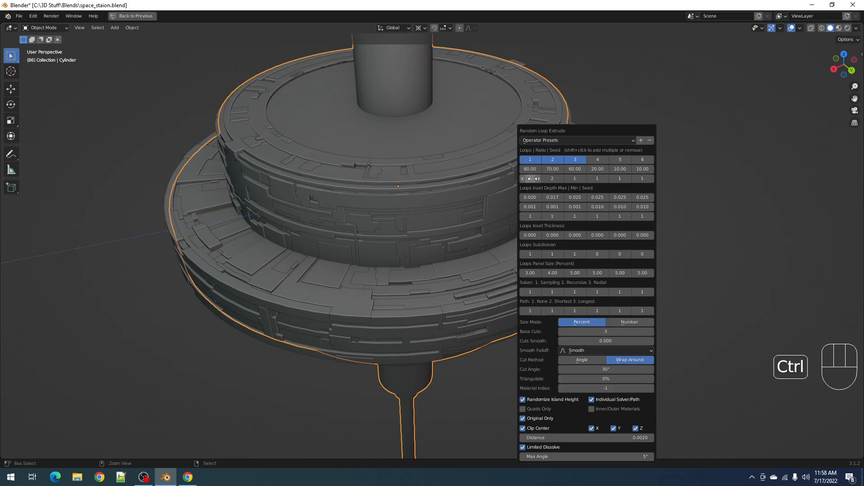
ctrl+scroll(533, 178, up, 1)
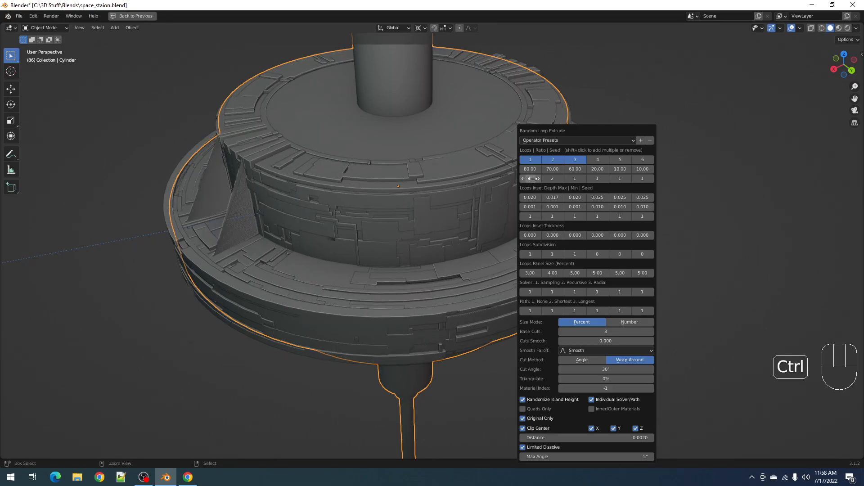
ctrl+scroll(533, 179, up, 1)
middle_drag(532, 179, 511, 264)
key(shift+alt+z)
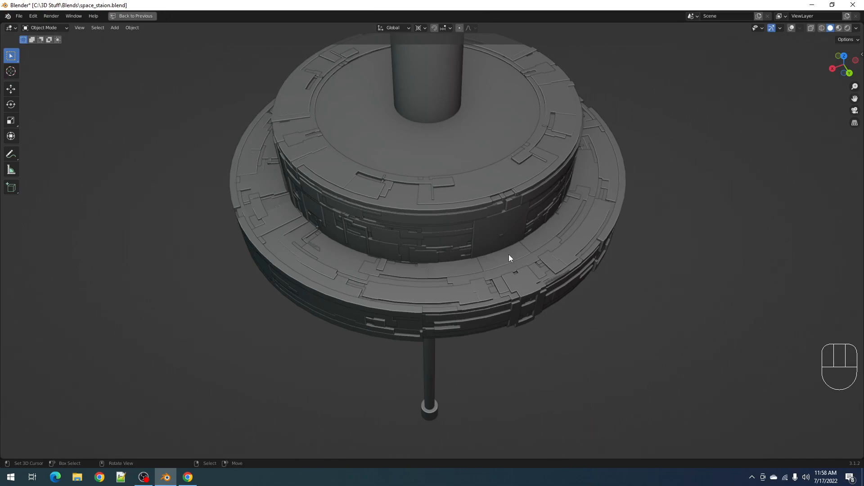
Set the ratio seeds of loops 2 and 3 to 3 and inspect the panels up close.
key(F9)
key(ctrl)
ctrl+scroll(541, 179, up, 1)
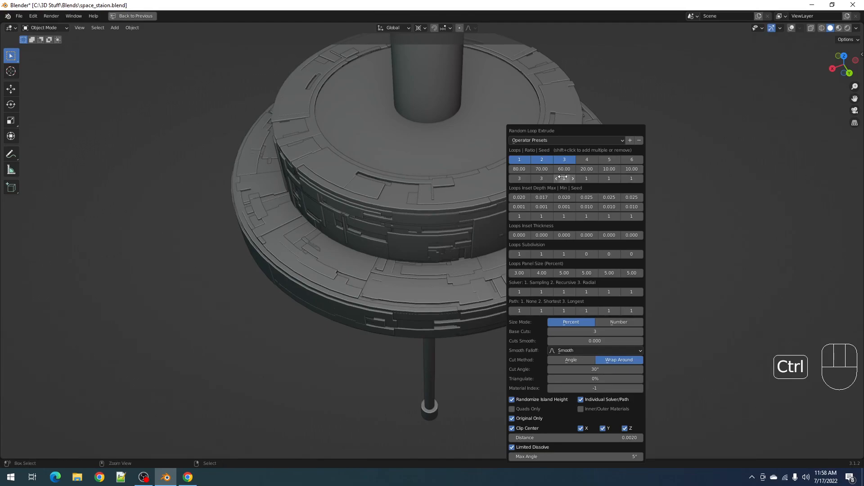
ctrl+scroll(563, 178, up, 1)
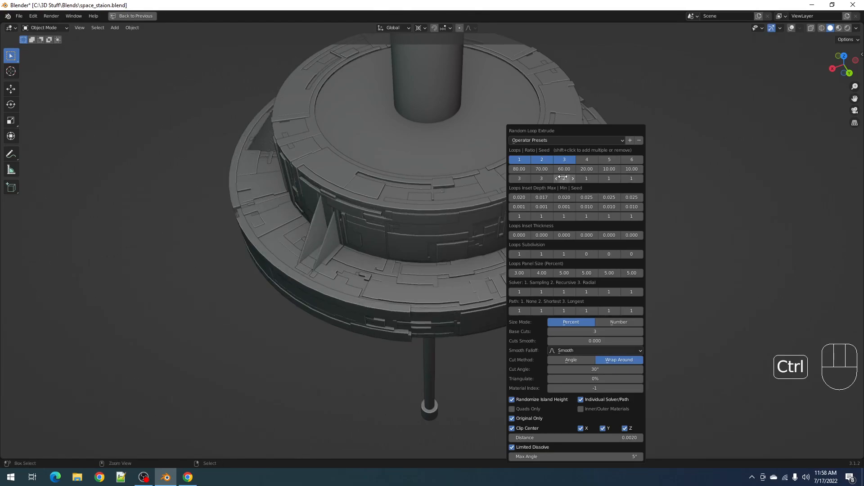
ctrl+scroll(562, 178, up, 1)
middle_drag(503, 195, 566, 228)
scroll(557, 242, up, 3)
key(F9)
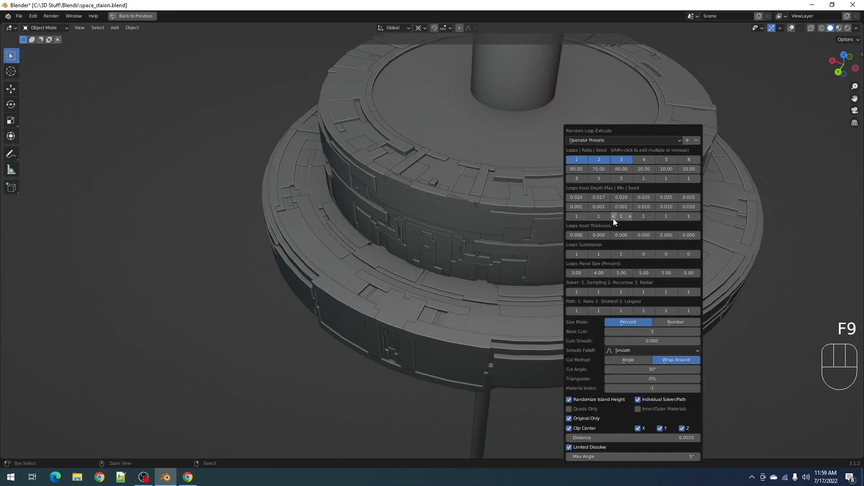
Try another depth seed on loop 3, restore it to 1, and set loop 1's depth seed to 3.
ctrl+scroll(621, 217, up, 1)
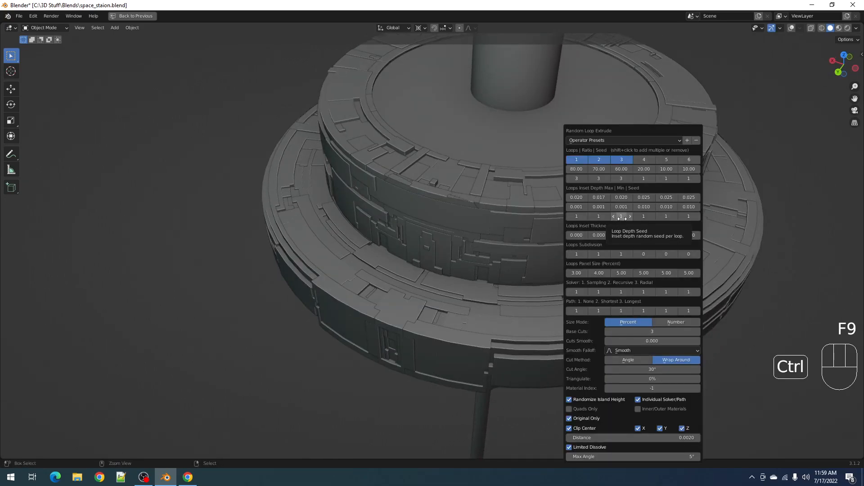
ctrl+scroll(621, 218, down, 1)
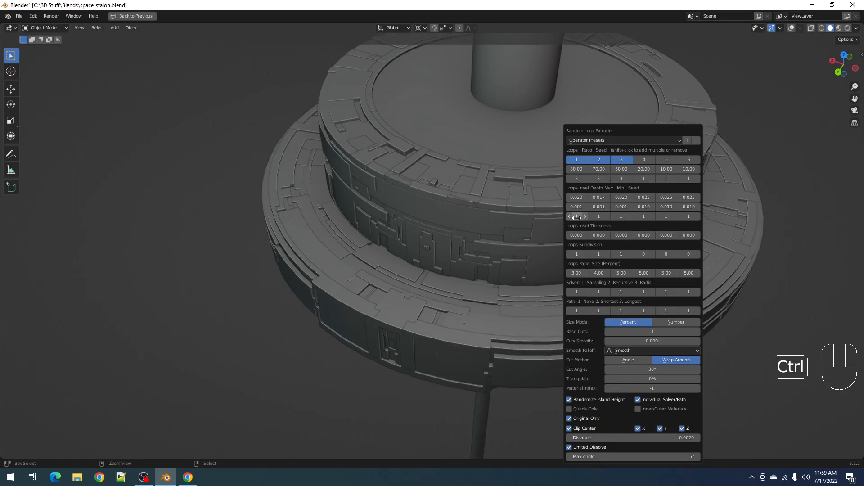
ctrl+scroll(577, 217, up, 1)
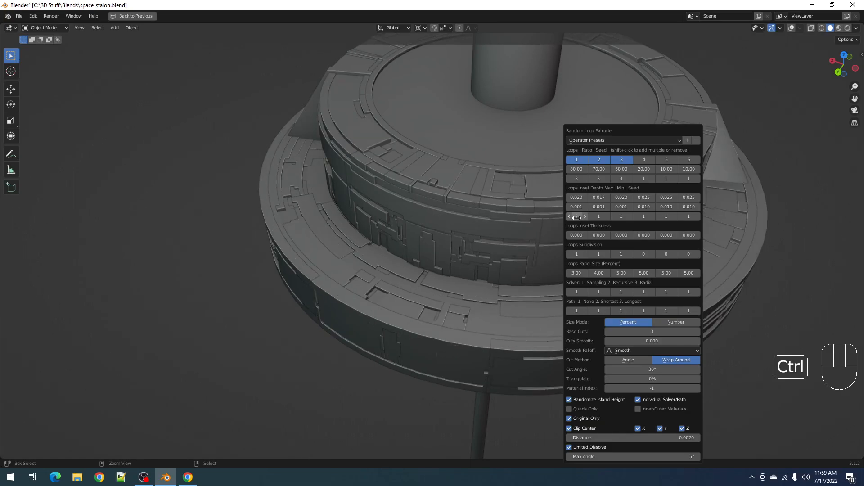
ctrl+scroll(577, 218, up, 1)
scroll(463, 279, down, 2)
middle_drag(463, 280, 584, 247)
scroll(584, 247, up, 2)
Set loop 1's maximum inset depth to 0.019.
key(F9)
key(ctrl)
ctrl+scroll(629, 197, down, 4)
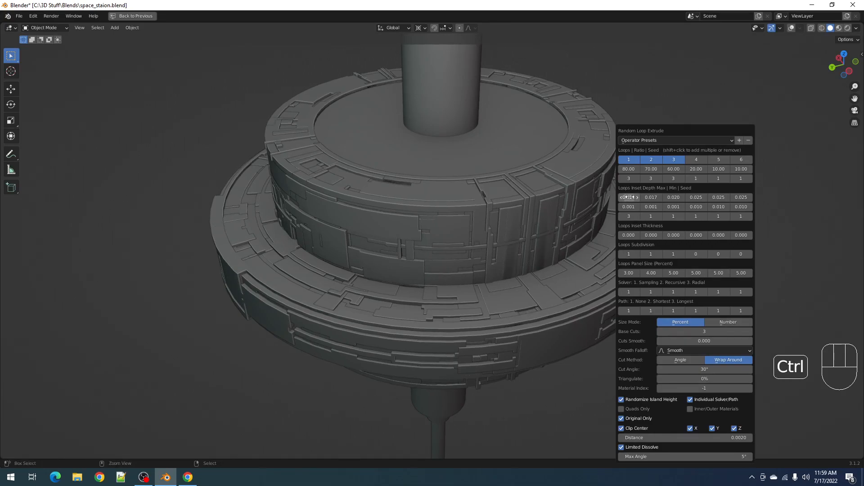
ctrl+scroll(629, 197, down, 1)
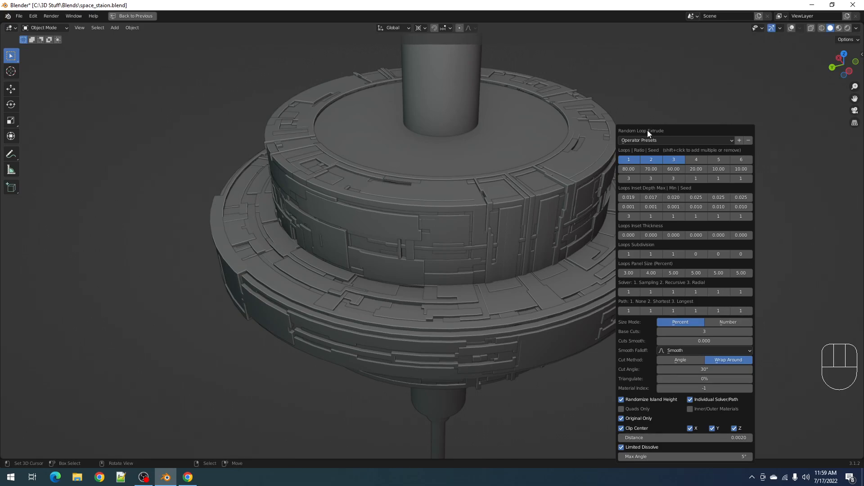
Inspect the layered panels around the base from several angles alongside the Random Loop Extrude settings.
middle_drag(430, 215, 470, 256)
scroll(471, 255, up, 3)
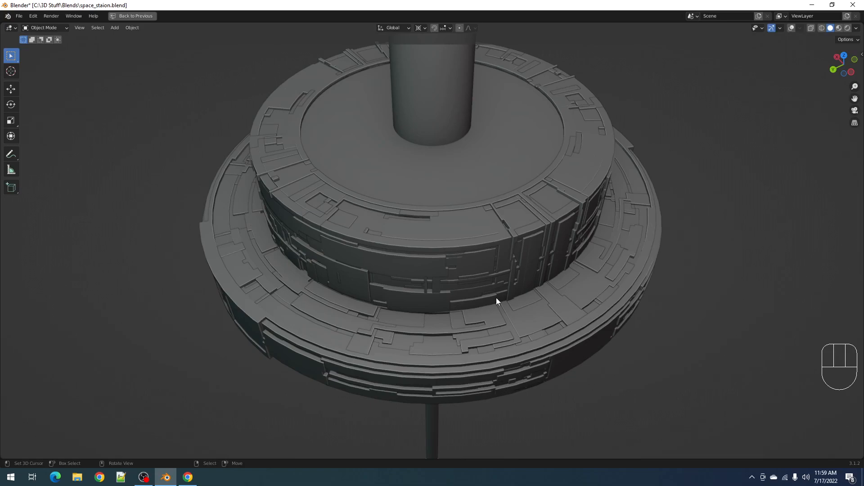
middle_drag(494, 295, 517, 247)
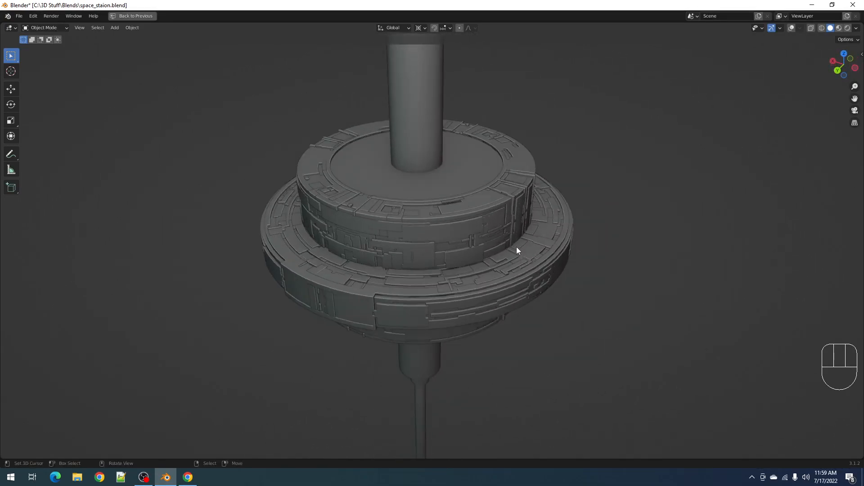
key(F9)
drag(566, 129, 558, 98)
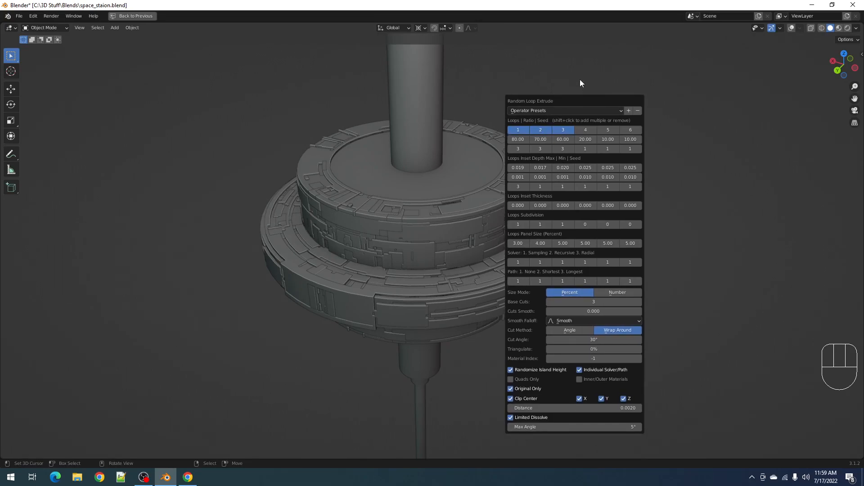
drag(573, 100, 525, 93)
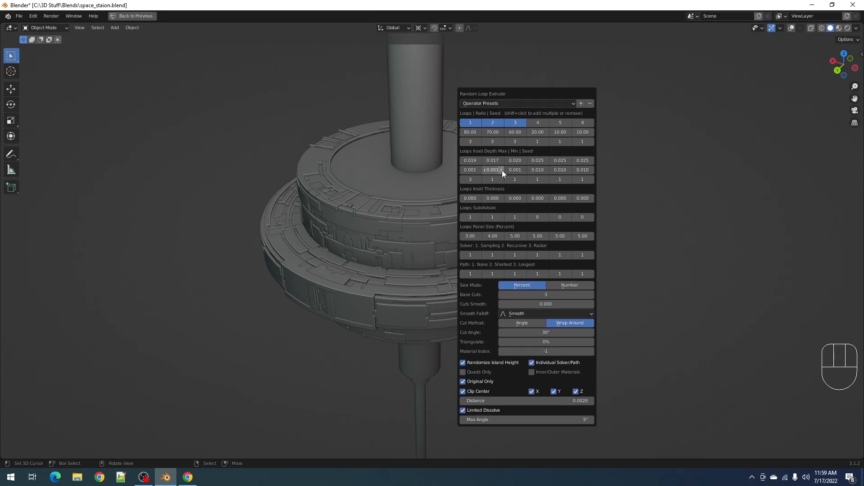
middle_drag(495, 233, 463, 239)
middle_drag(523, 243, 511, 215)
scroll(518, 212, up, 2)
key(ctrl+space)
shift+middle_drag(453, 172, 472, 160)
key(ctrl+space)
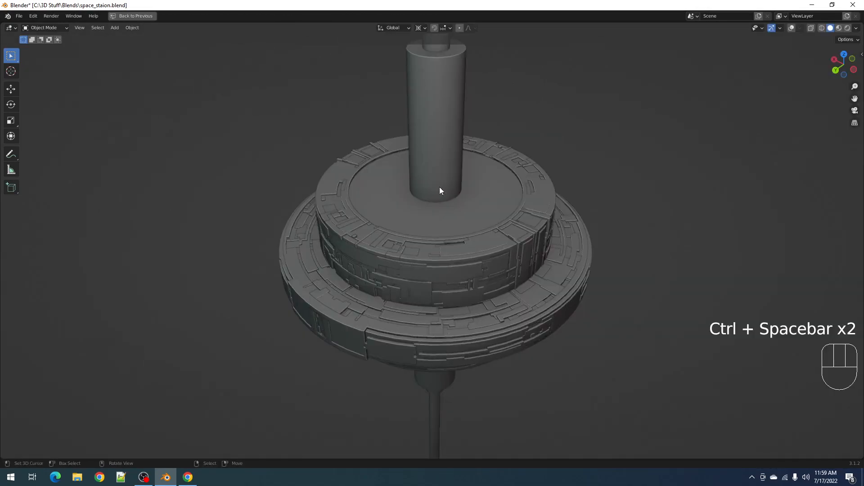
Show the viewport overlays and run Random Loop Extrude again on the paneled base with loop 1 enabled.
key(shift+alt+z)
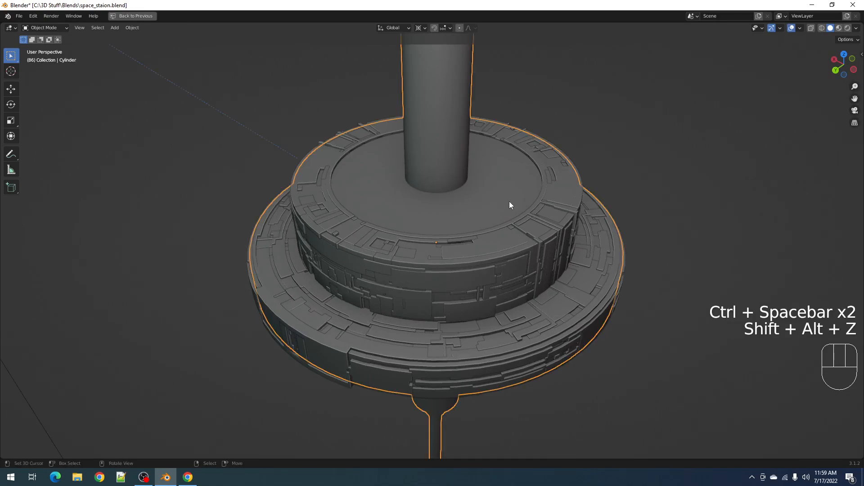
scroll(509, 201, down, 1)
key(shift+q)
click(509, 201)
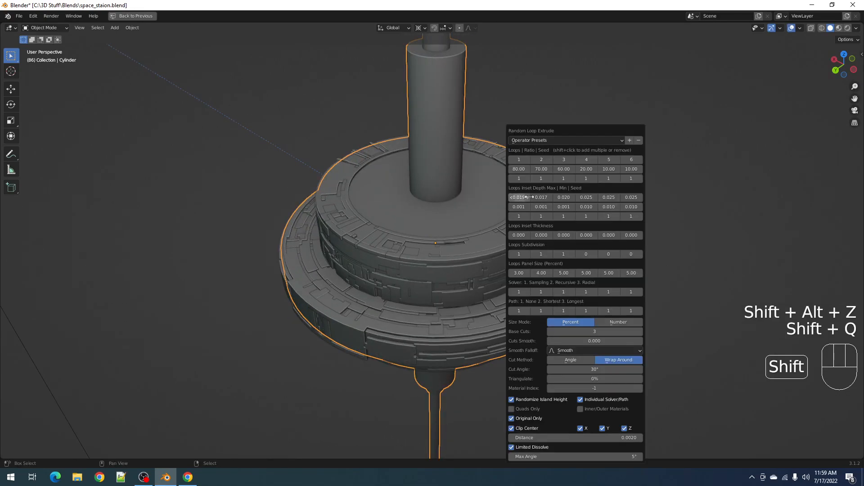
click(523, 159)
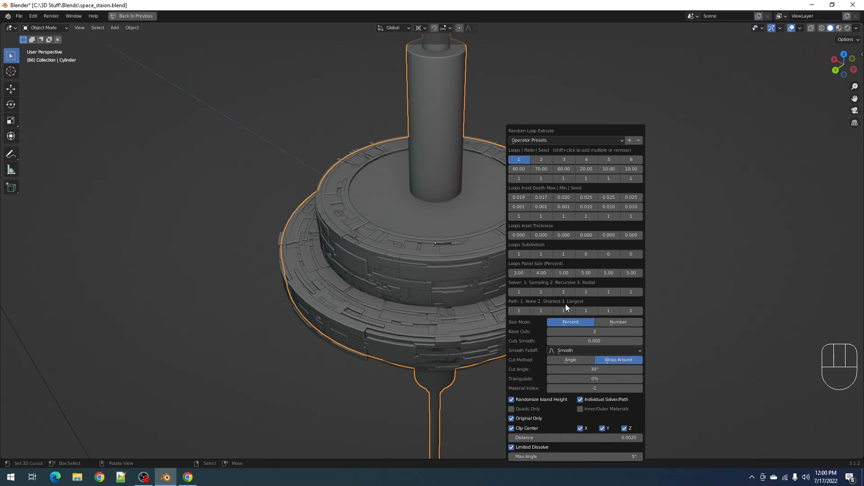
Set loop 1's path option to 3 (Longest) and inspect the new panels.
key(ctrl)
ctrl+scroll(520, 313, up, 1)
ctrl+scroll(520, 312, up, 1)
scroll(479, 290, up, 4)
middle_drag(480, 290, 503, 282)
key(F9)
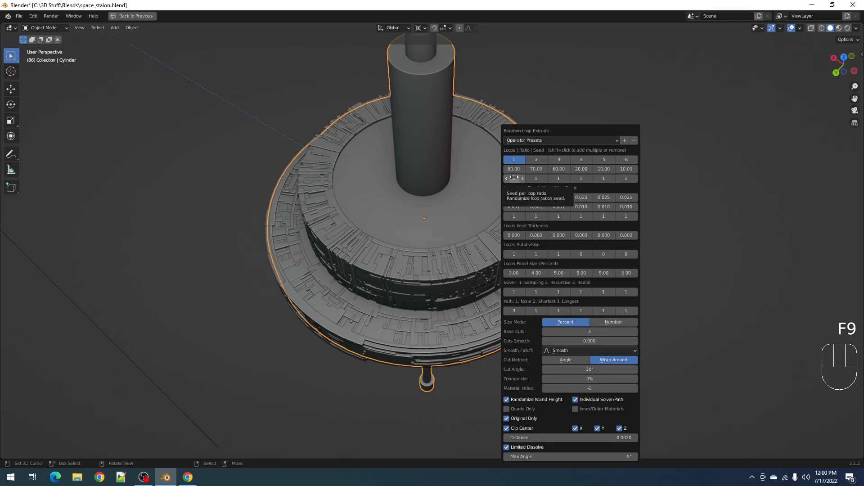
Set loop 1's maximum inset depth to 0.015 and inspect the underside of the base.
click(513, 197)
text(.015)
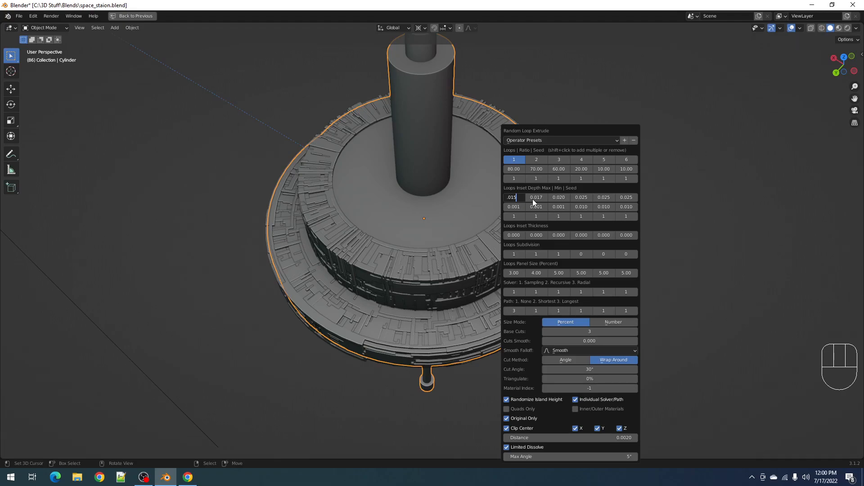
key(Return)
middle_drag(457, 283, 469, 180)
scroll(469, 180, up, 4)
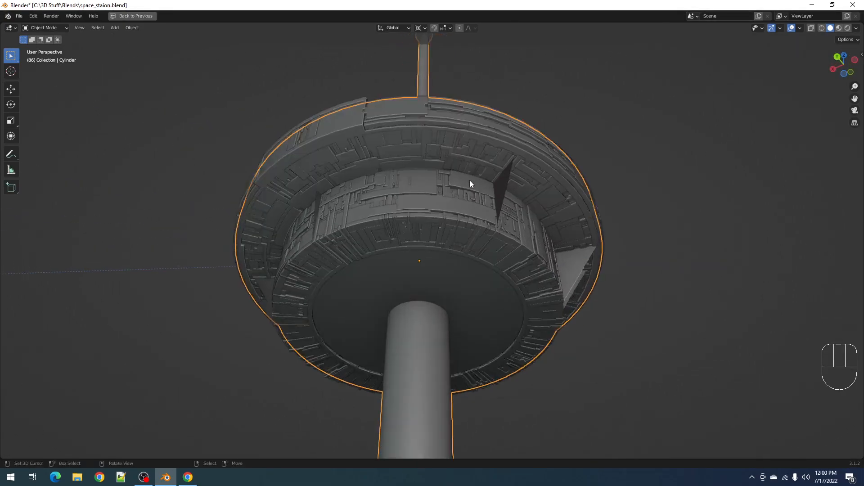
scroll(522, 182, down, 3)
Set loop 1's ratio seed to 4 and check the panels on the base's upper side.
key(F9)
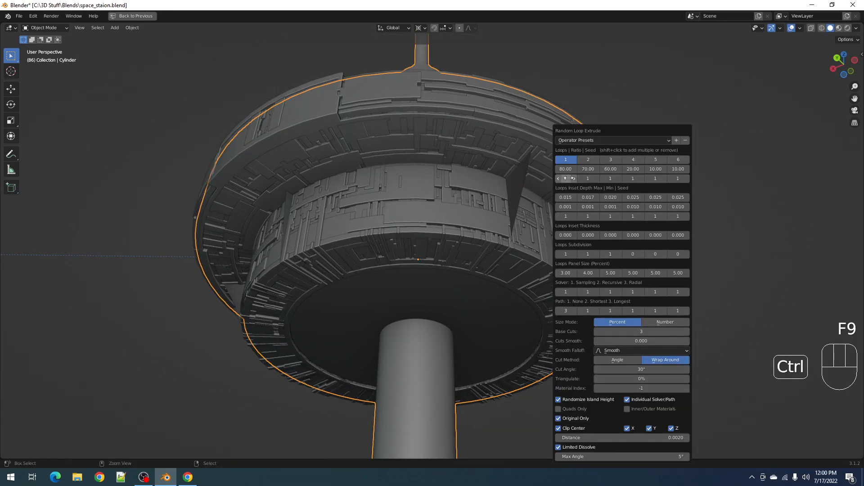
ctrl+scroll(568, 179, up, 1)
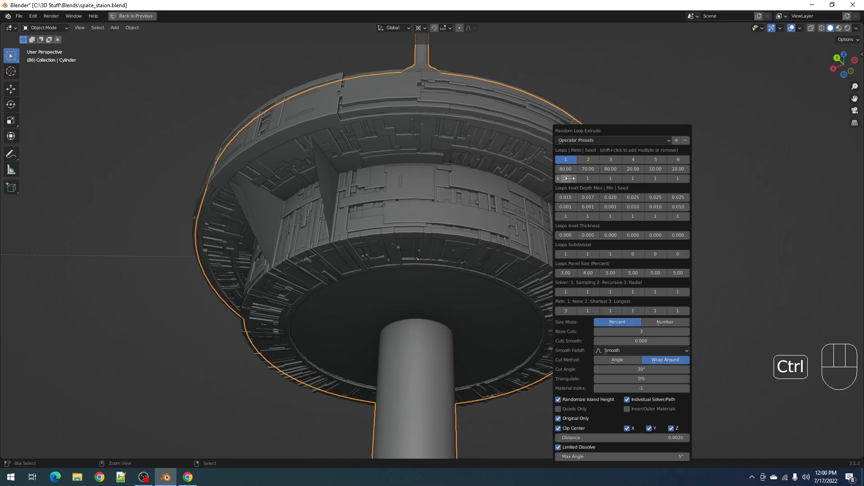
ctrl+scroll(568, 178, up, 1)
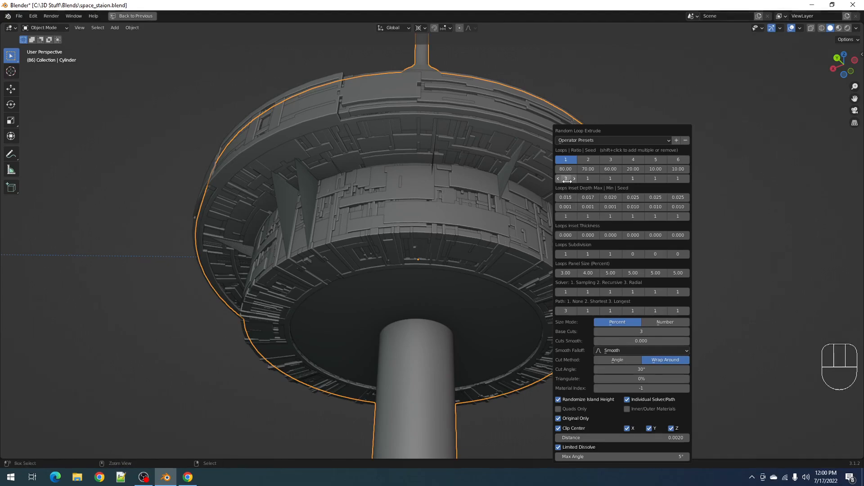
ctrl+scroll(567, 180, up, 1)
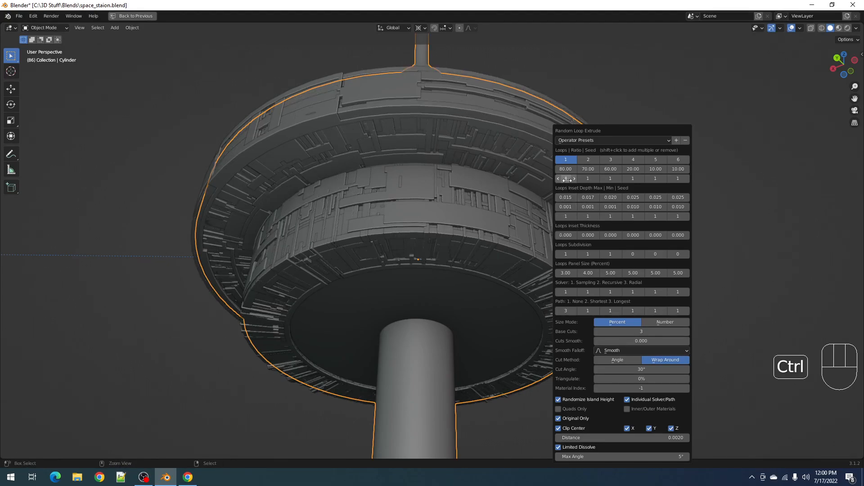
middle_drag(480, 185, 538, 245)
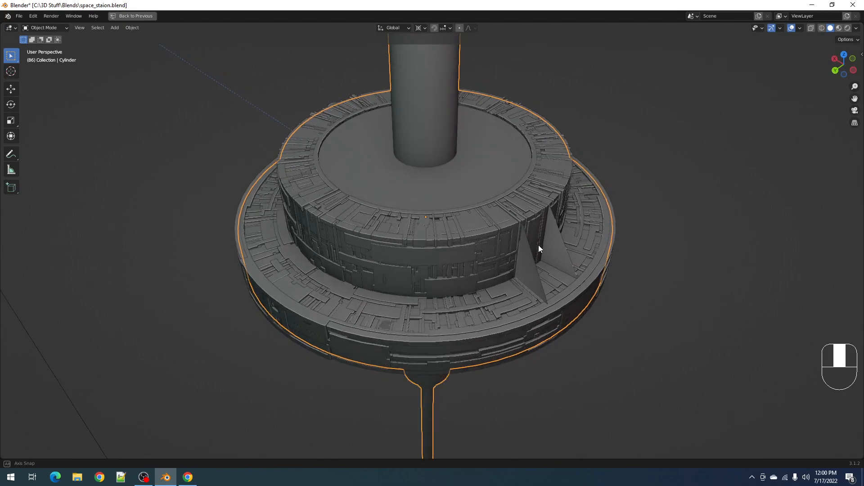
Set loop 1's panel size to 5 percent.
key(F9)
click(625, 273)
text(5)
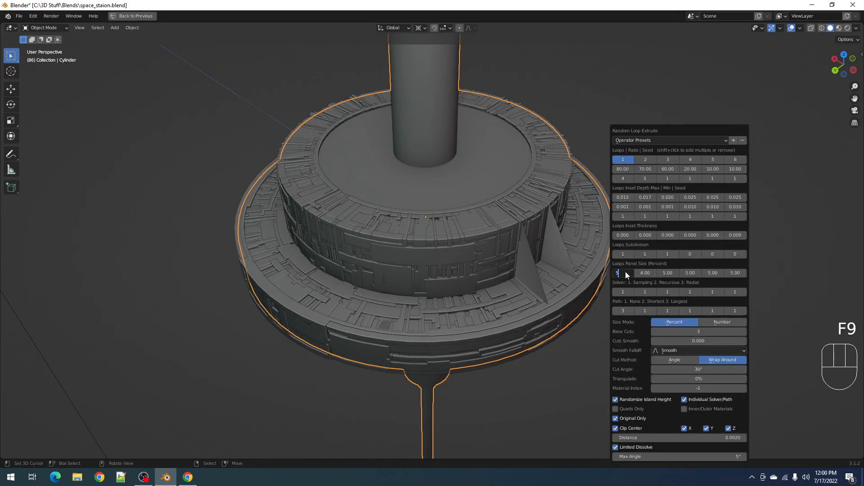
key(Return)
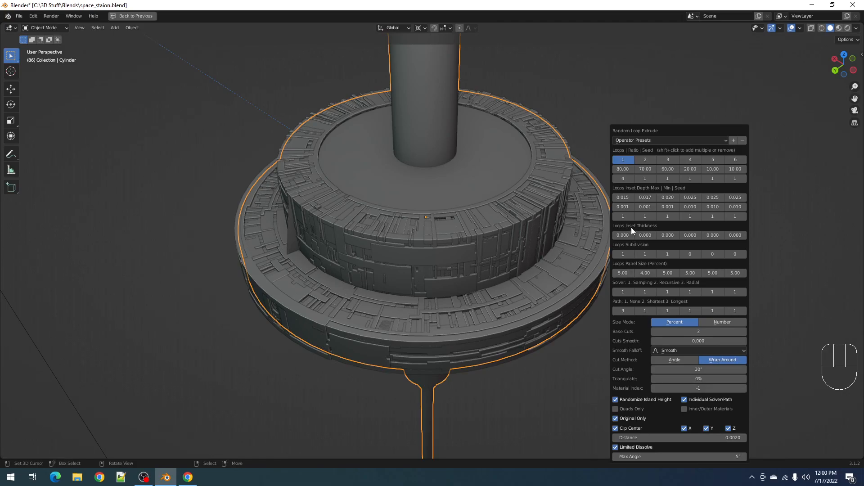
Set loop 1's maximum inset depth to 0.010 and hide the viewport overlays.
click(622, 197)
text(.010)
key(Return)
middle_drag(517, 217, 495, 226)
key(shift+alt+z)
Try 5 base cuts and settle on 4.
key(F9)
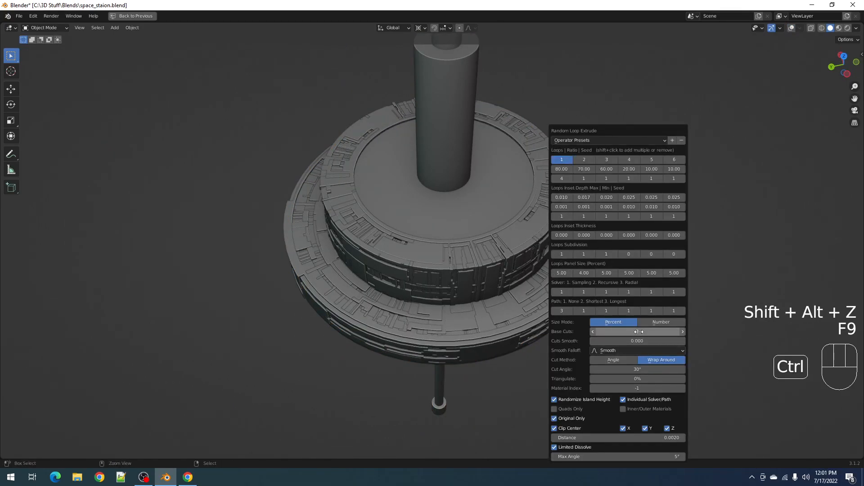
ctrl+scroll(638, 334, up, 1)
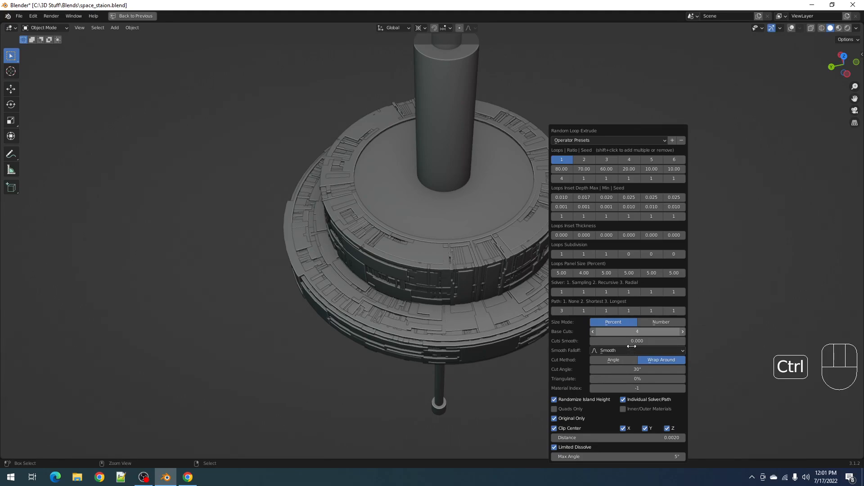
ctrl+scroll(633, 332, up, 1)
click(636, 331)
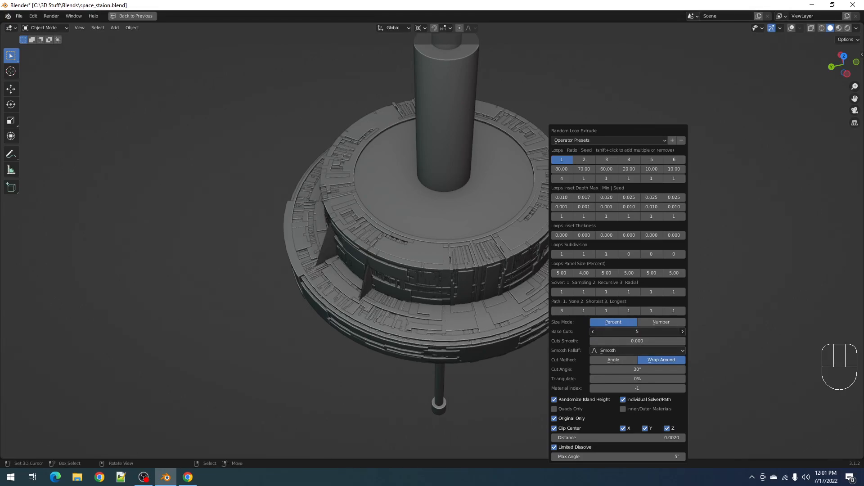
text(4)
key(Return)
Raise the base cuts to 5 once more for comparison and restore them to 4.
key(ctrl)
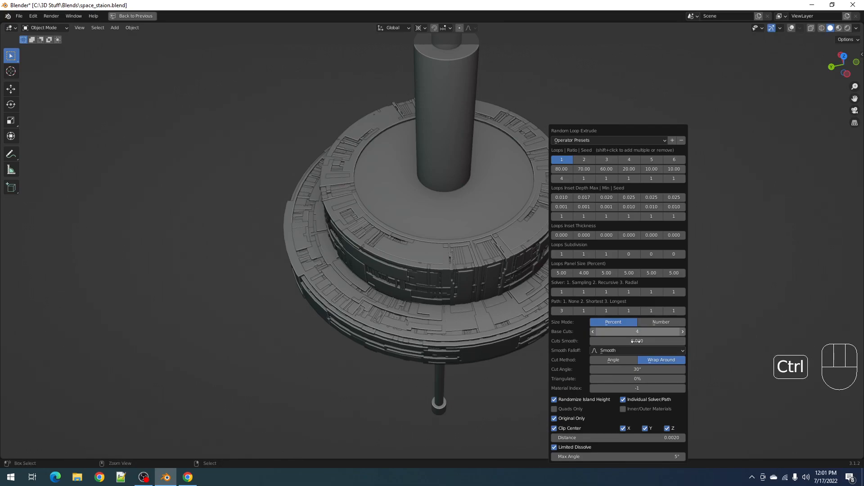
ctrl+scroll(645, 333, up, 1)
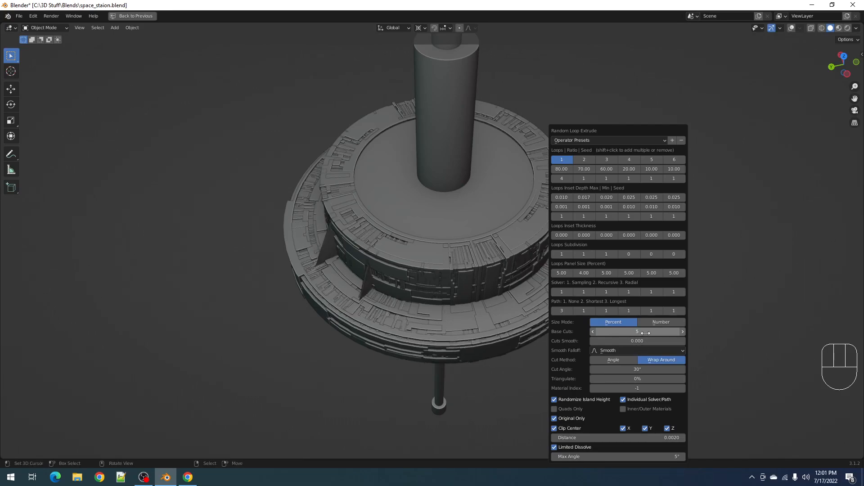
click(644, 333)
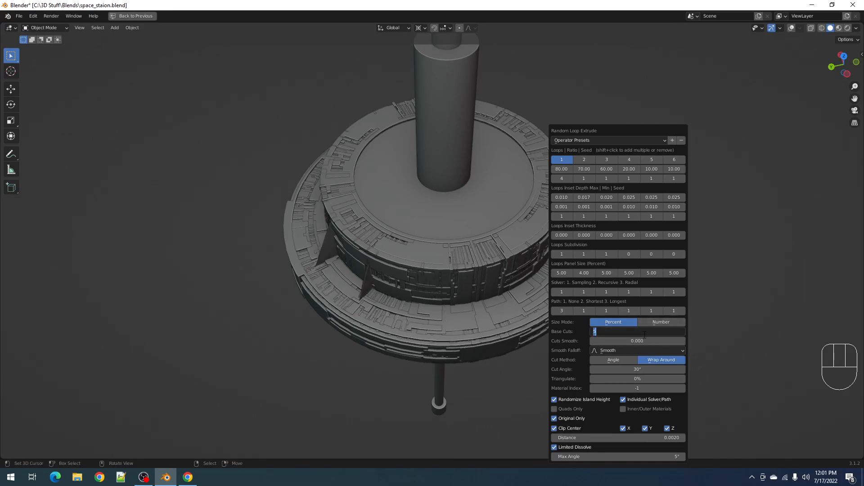
text(4)
key(Return)
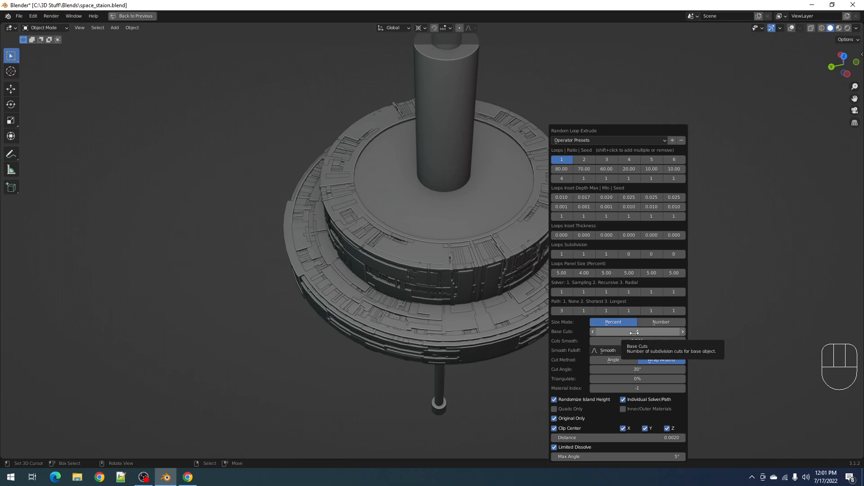
Try a panel size of 2 percent for loop 1 and restore it to 5 percent.
double_click(561, 272)
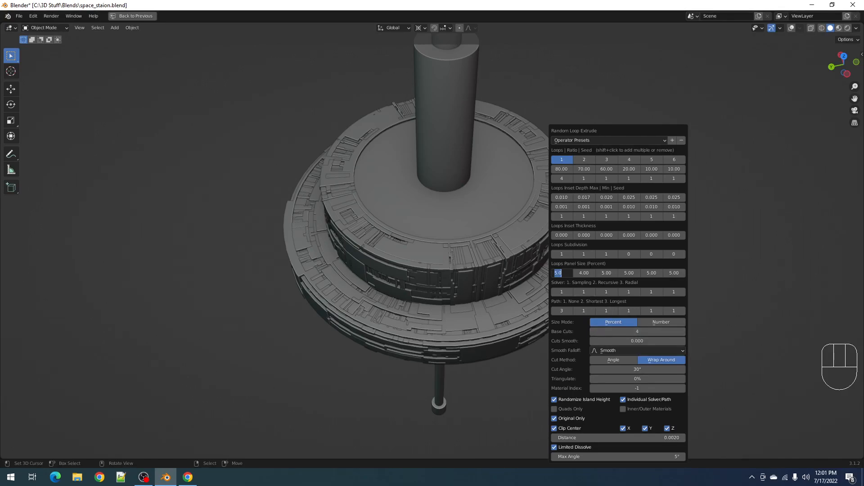
text(2)
key(Return)
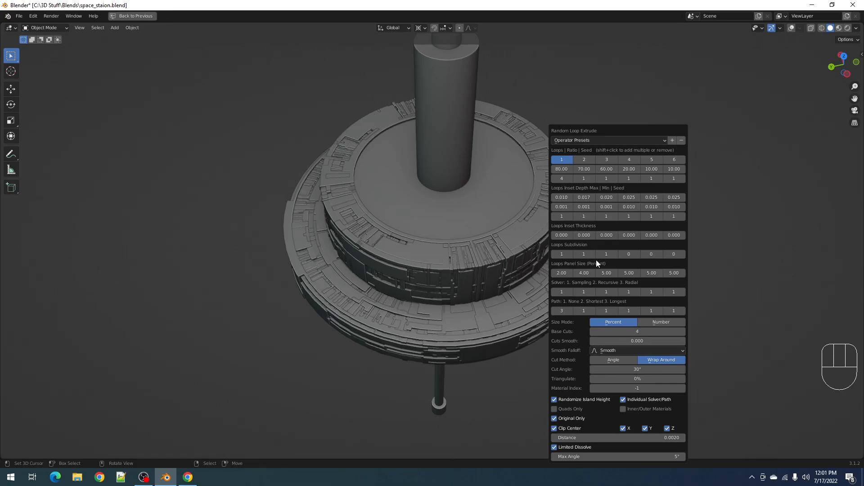
double_click(561, 273)
text(5)
key(Return)
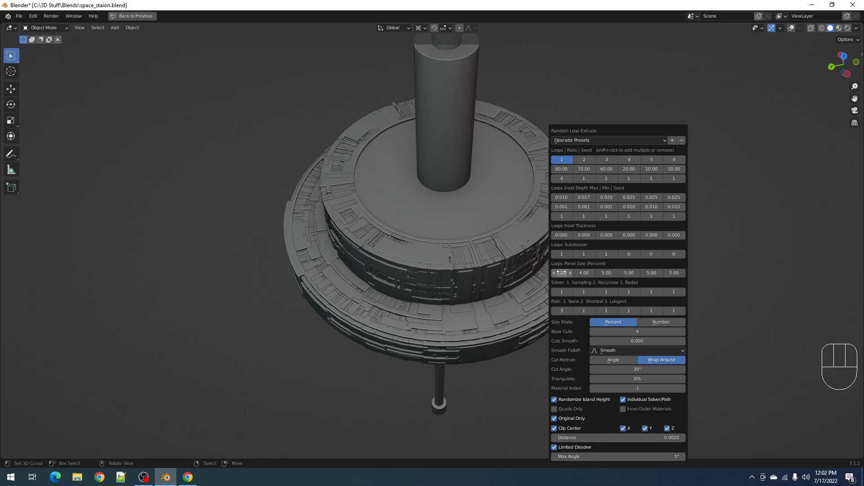
Inspect the finished panel detail on the base from a distance and up close.
middle_drag(488, 307, 500, 201)
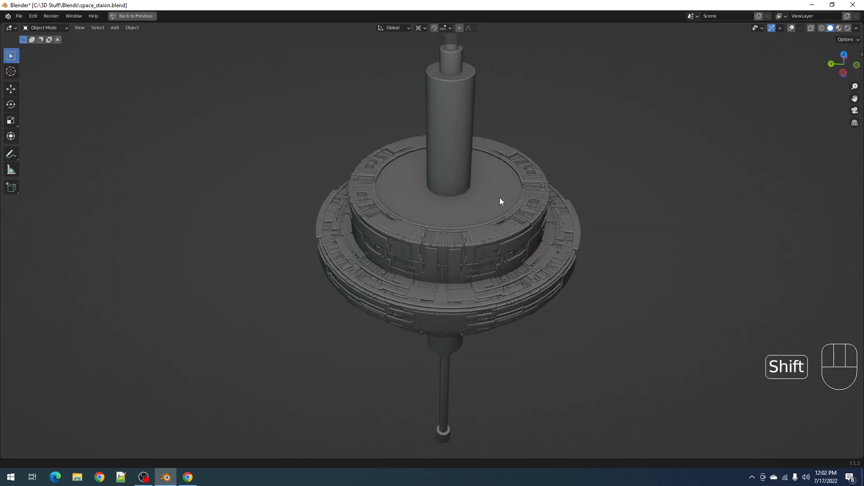
scroll(499, 216, up, 3)
scroll(471, 290, down, 4)
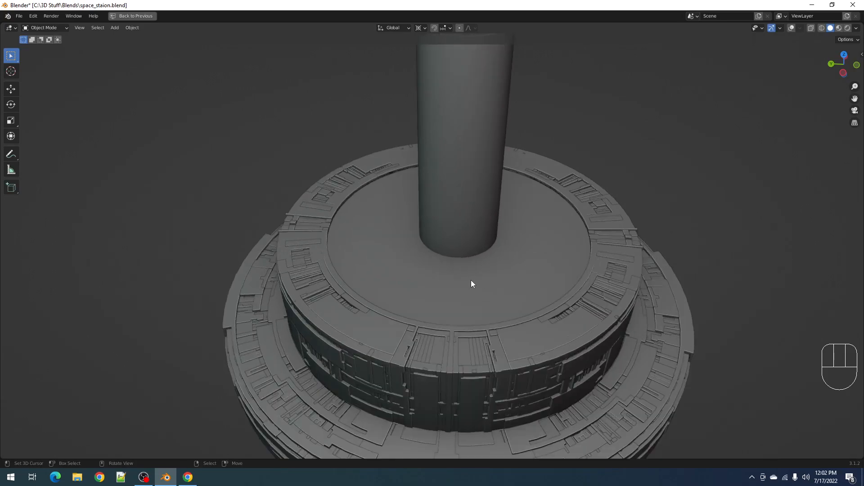
Turn on the viewport overlays and open the station cylinder's mesh for editing with nothing selected.
middle_drag(469, 274, 435, 285)
click(445, 237)
key(Tab)
key(shift+alt+z)
key(alt+a)
middle_drag(445, 237, 443, 270)
key(Tab)
click(443, 271)
key(Tab)
key(alt+a)
middle_drag(384, 372, 495, 315)
scroll(494, 314, up, 3)
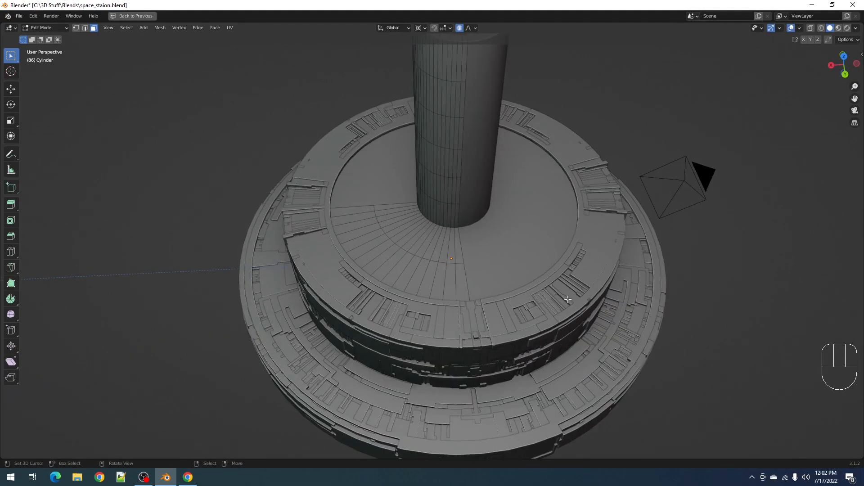
Select the face loops of the inner deck and up the side of the main column.
alt+shift+click(420, 263)
alt+shift+click(448, 247)
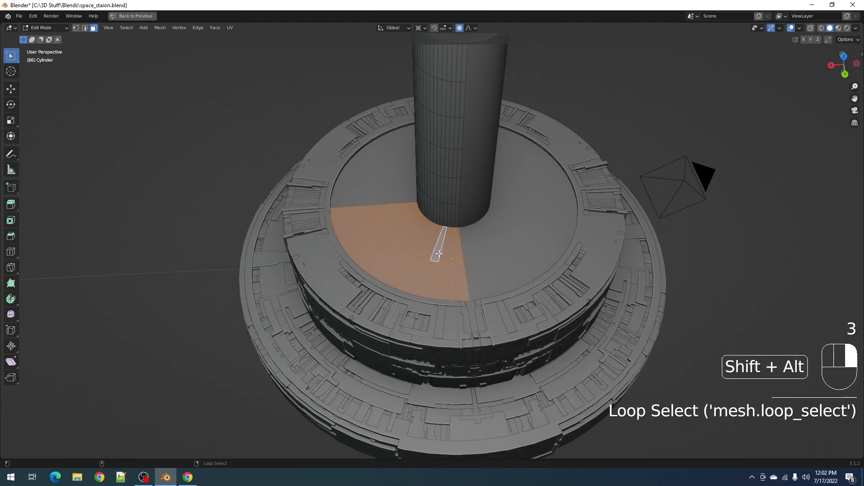
key(alt+a)
alt+shift+click(431, 268)
alt+shift+click(447, 218)
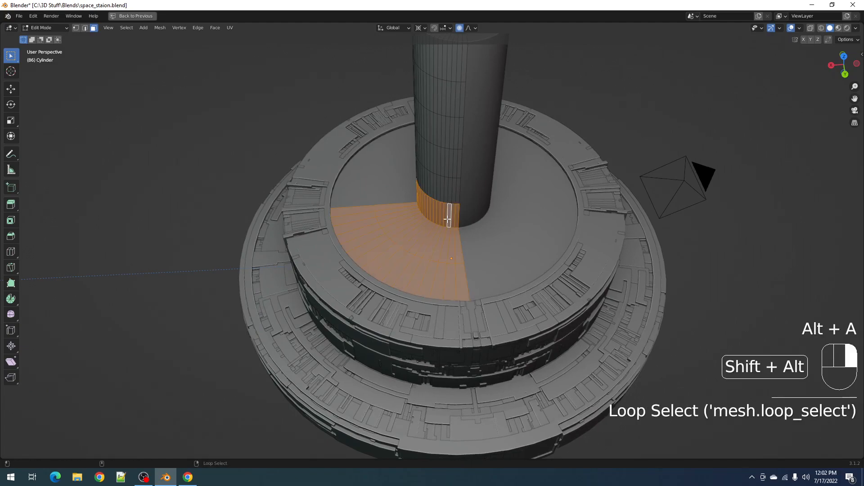
alt+shift+click(449, 198)
shift+middle_drag(449, 198, 458, 261)
alt+shift+click(460, 236)
alt+shift+click(461, 213)
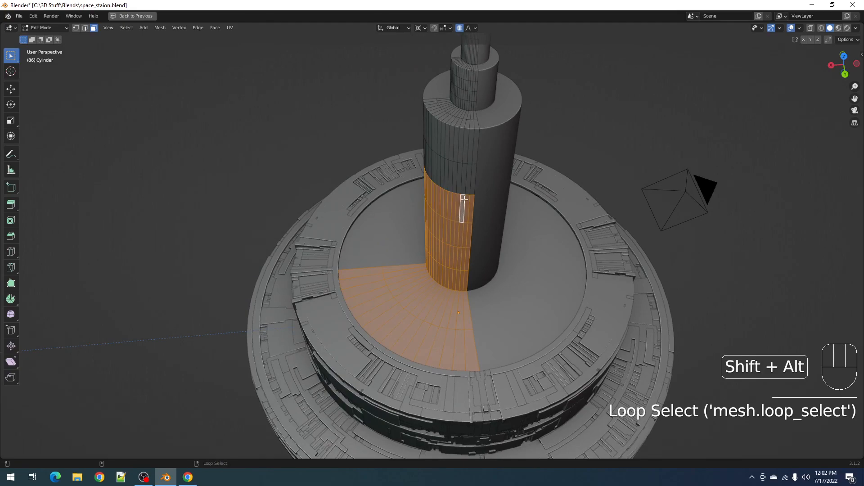
alt+shift+click(464, 182)
alt+shift+click(466, 137)
shift+middle_drag(466, 135, 473, 209)
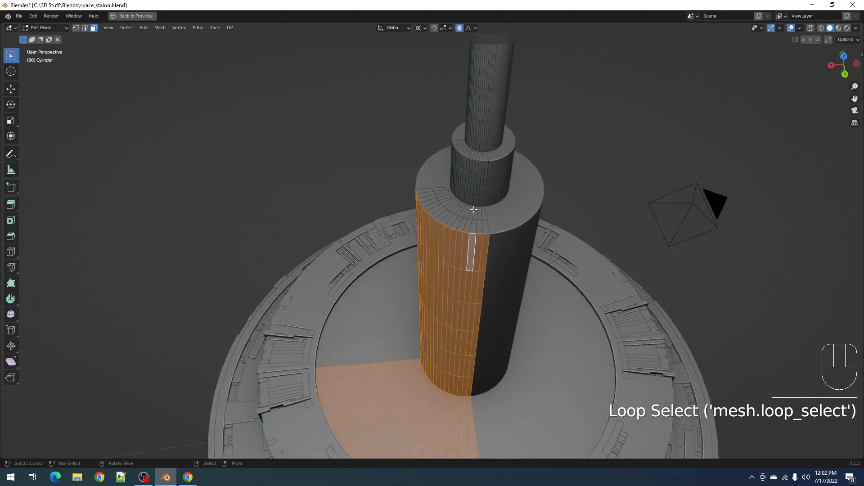
alt+shift+click(474, 223)
alt+shift+click(472, 215)
Add a loop cut to the inner deck, close around the base of the main column.
key(Tab)
scroll(520, 208, down, 3)
shift+middle_drag(501, 271, 500, 206)
key(Tab)
key(Tab)
scroll(495, 226, down, 2)
scroll(498, 210, up, 4)
key(Tab)
key(ctrl+r)
click(440, 251)
right_click(440, 251)
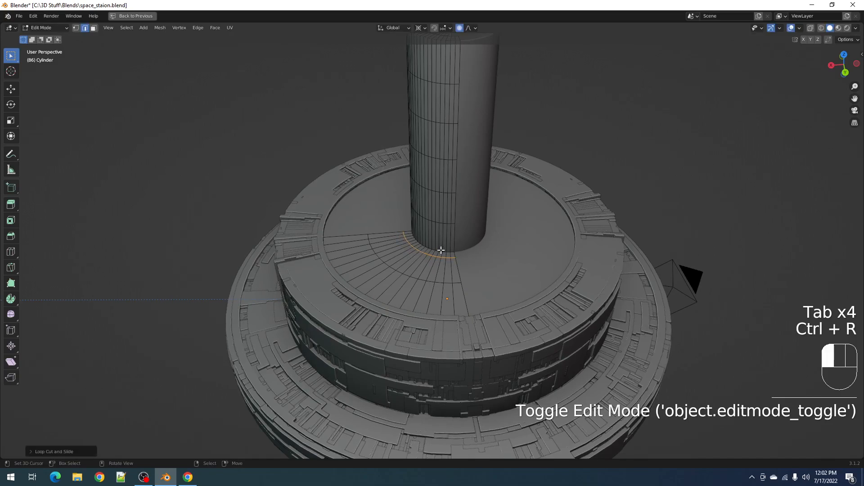
Select the face loops of the inner deck, the main column's side and the ring on top of the column.
key(3)
key(alt+a)
alt+shift+click(446, 285)
alt+shift+click(430, 263)
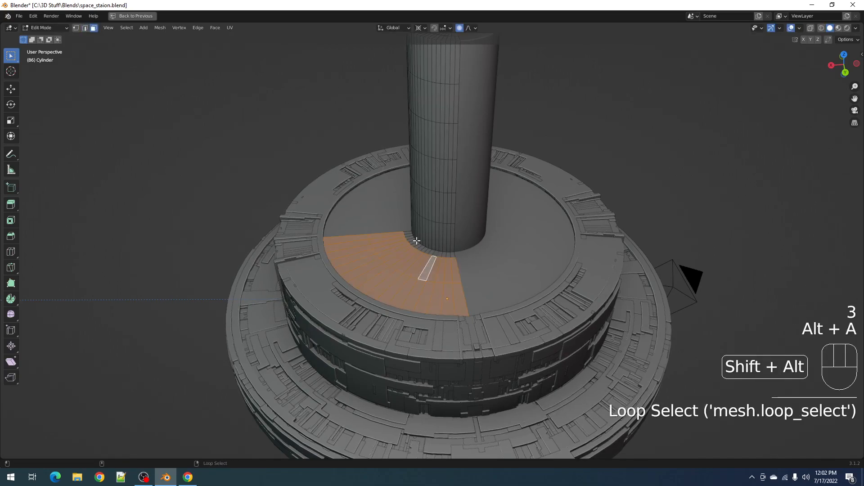
alt+shift+click(442, 243)
alt+shift+click(440, 211)
alt+shift+click(442, 180)
shift+middle_drag(443, 180, 448, 245)
alt+shift+click(449, 245)
alt+shift+click(450, 219)
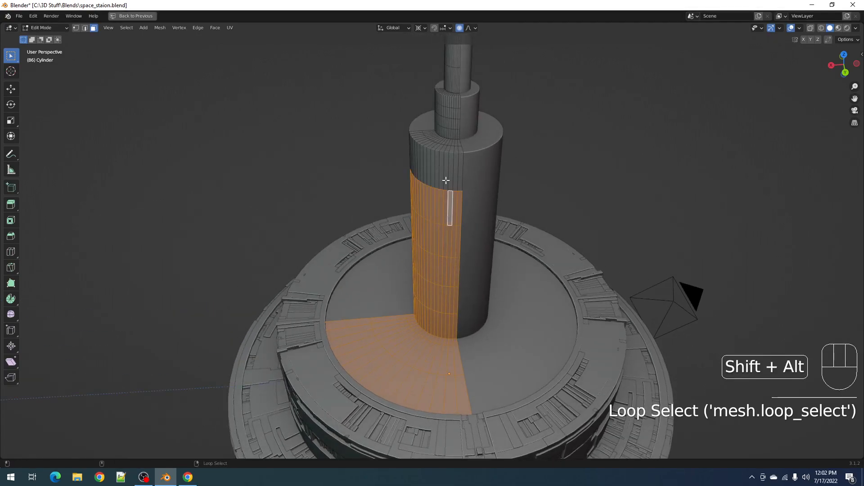
alt+shift+click(445, 180)
alt+shift+click(441, 145)
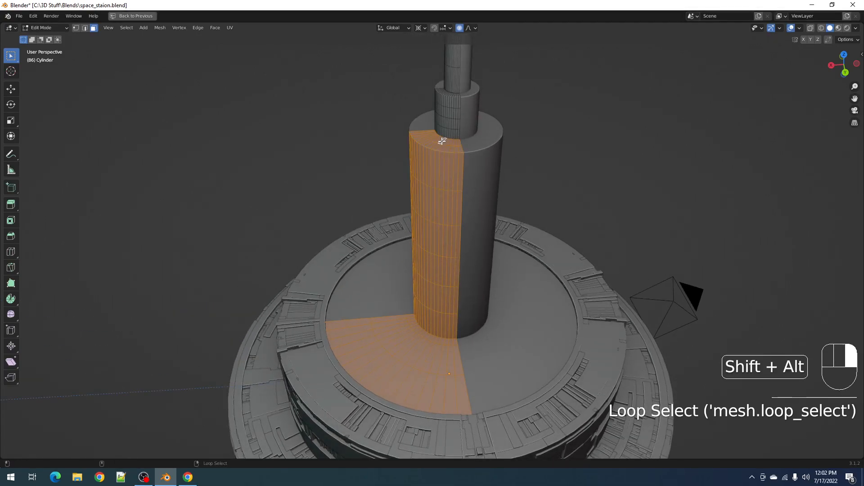
alt+shift+click(442, 140)
Run Random Loop Extrude on the selected faces with 1 base cut and path 1 for loop 1.
key(Tab)
key(shift+q)
click(510, 195)
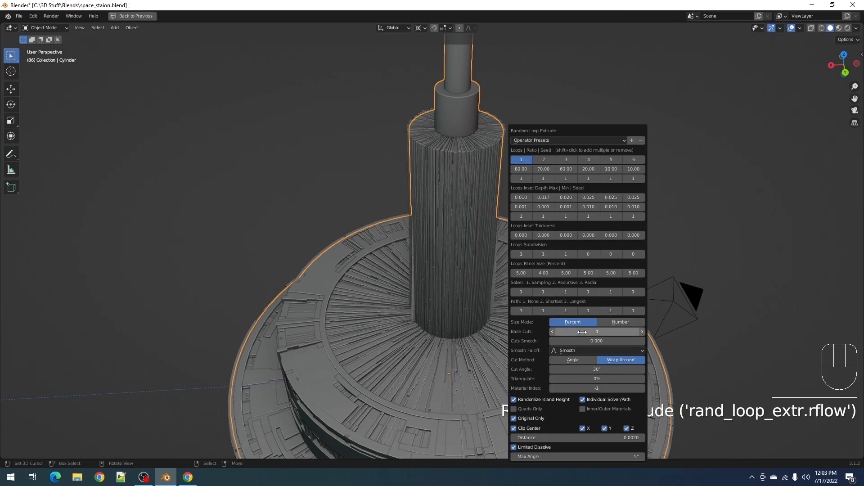
click(582, 334)
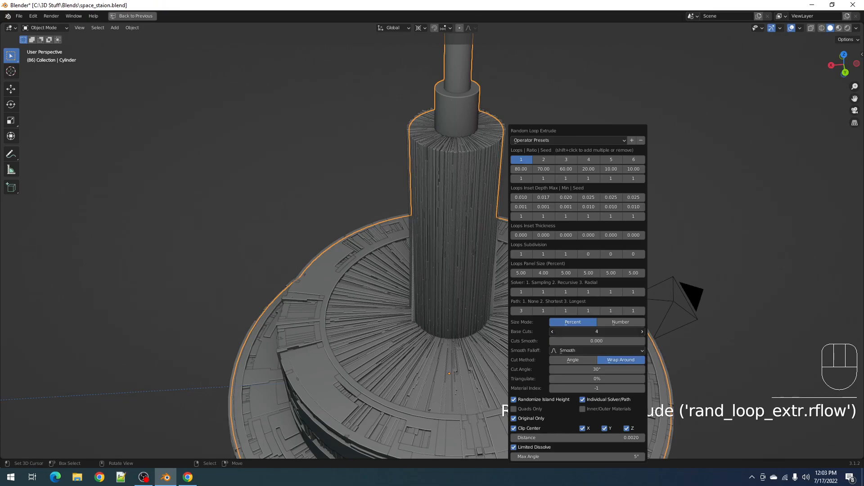
text(1)
key(Return)
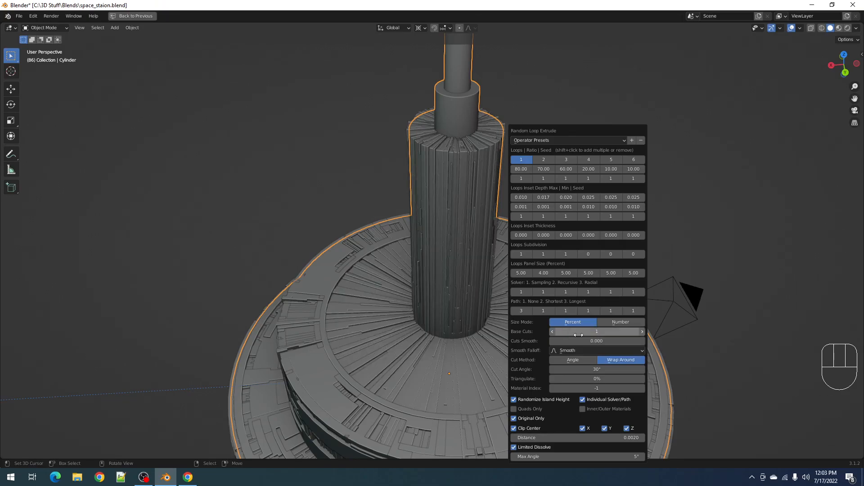
click(522, 310)
text(1)
key(Return)
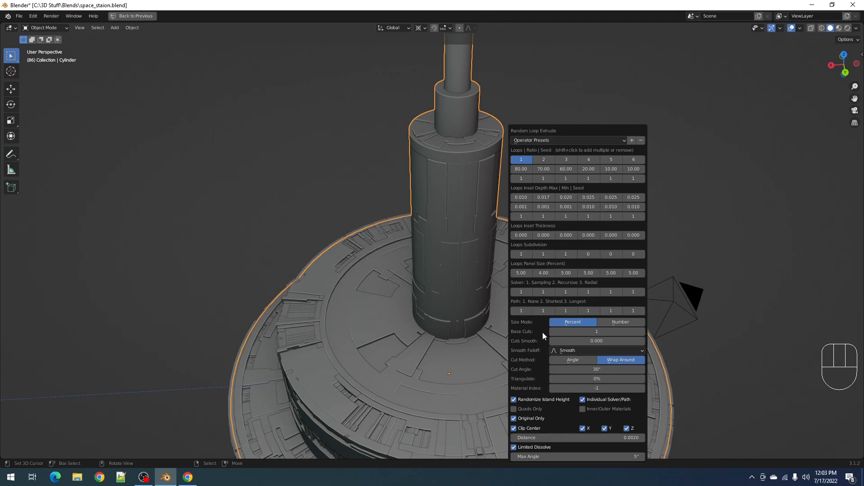
Enable loops 2 and 3 of the extrusion and raise the base cuts to 4.
shift+click(542, 159)
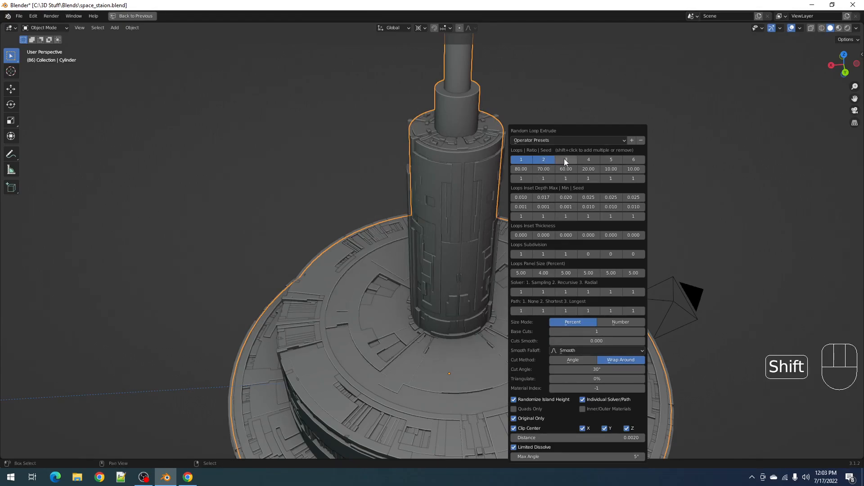
shift+click(565, 160)
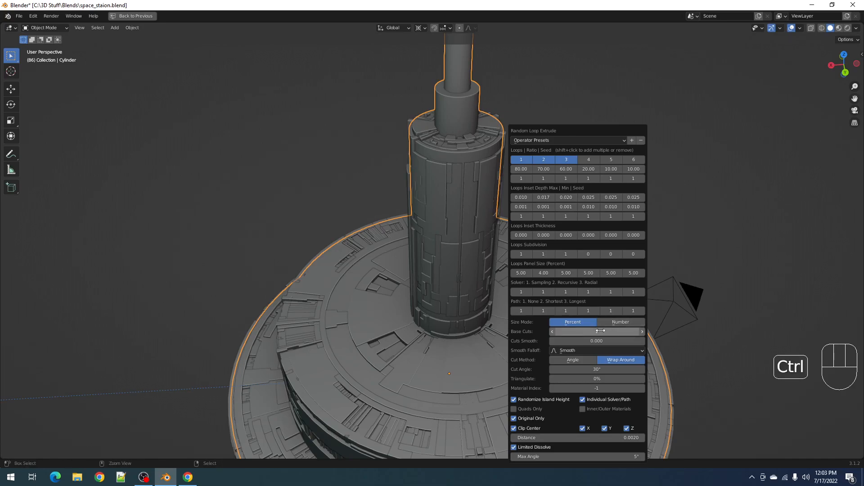
ctrl+scroll(598, 332, up, 1)
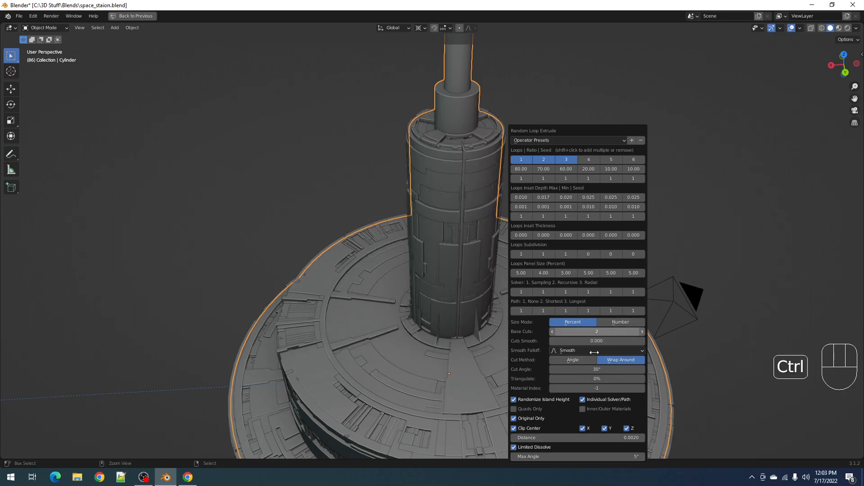
ctrl+scroll(596, 331, up, 1)
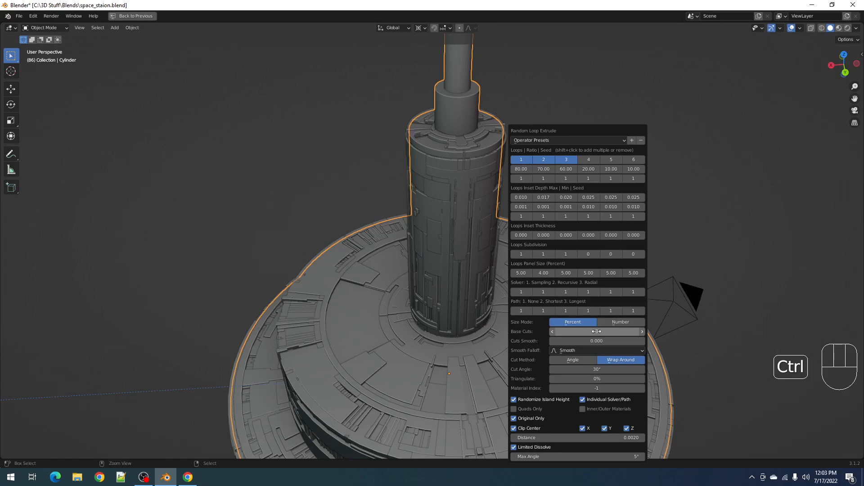
ctrl+scroll(596, 332, up, 1)
Switch loop 3 and loop 2 off and back on in turn to compare their effect on the panels.
middle_drag(597, 331, 512, 291)
key(F9)
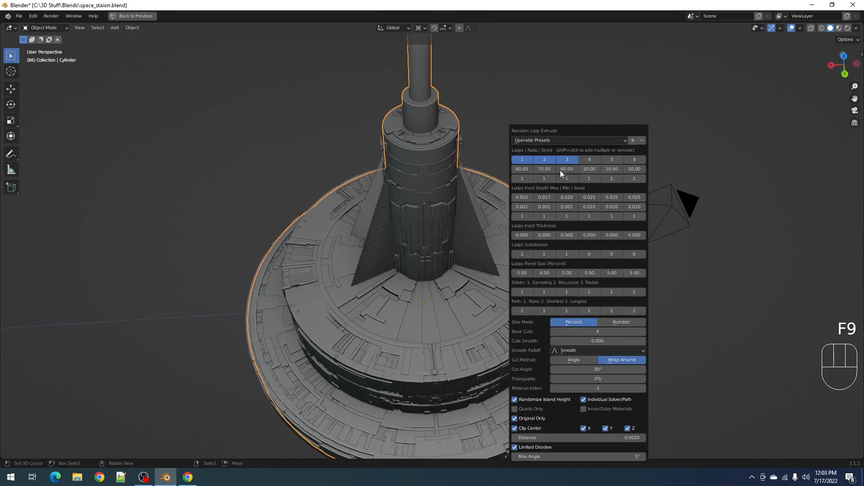
shift+click(570, 158)
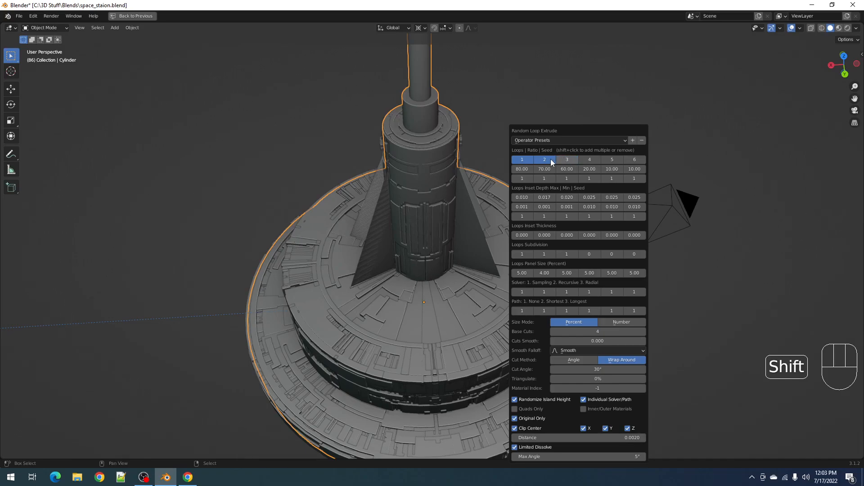
shift+click(563, 160)
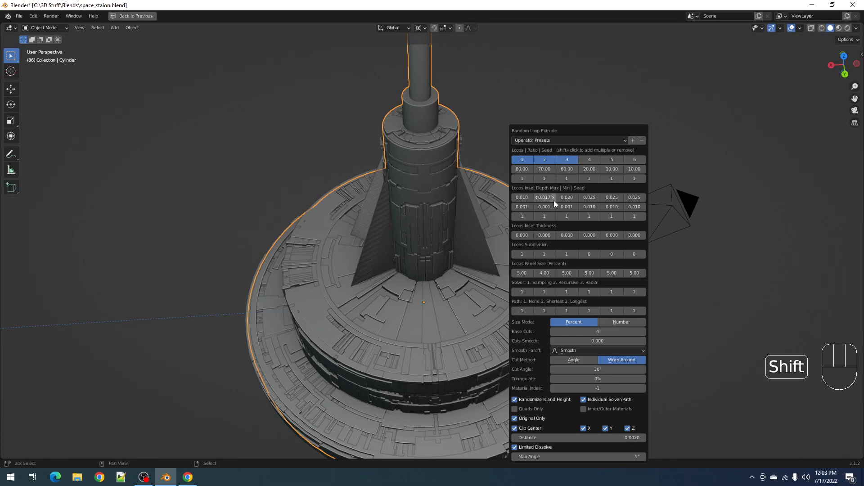
shift+click(546, 159)
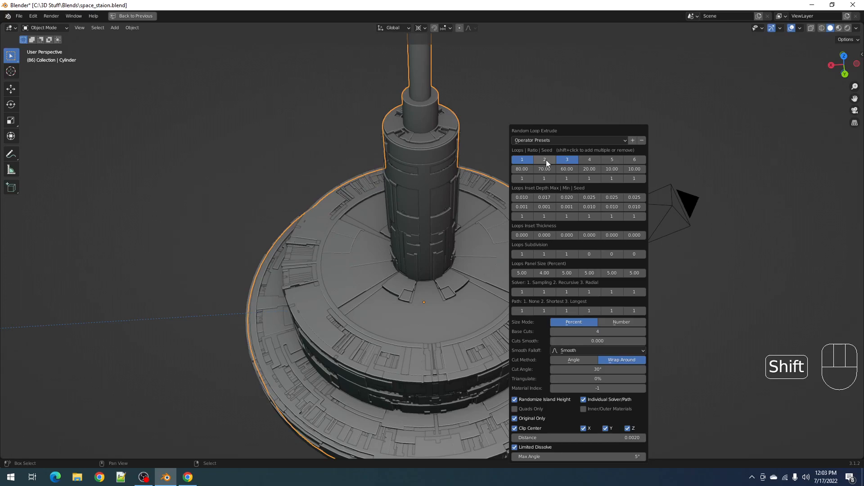
shift+click(546, 160)
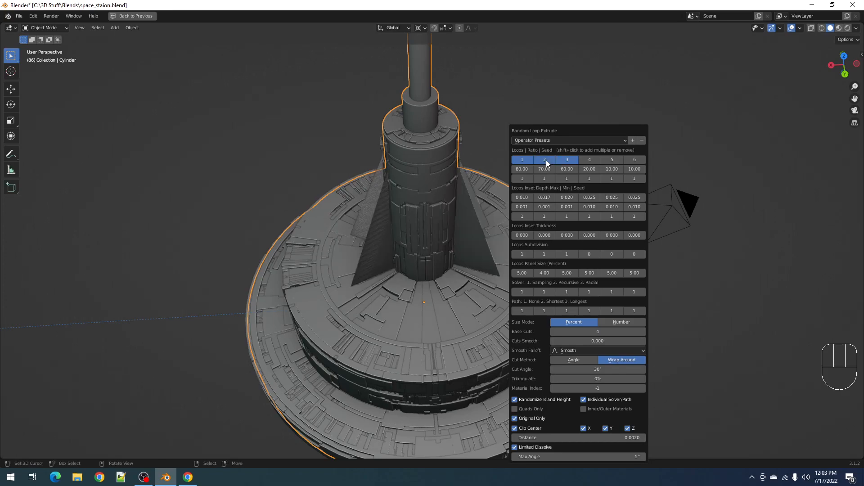
Set loop 2's ratio seed to 2 and raise the base cuts to 5.
key(ctrl)
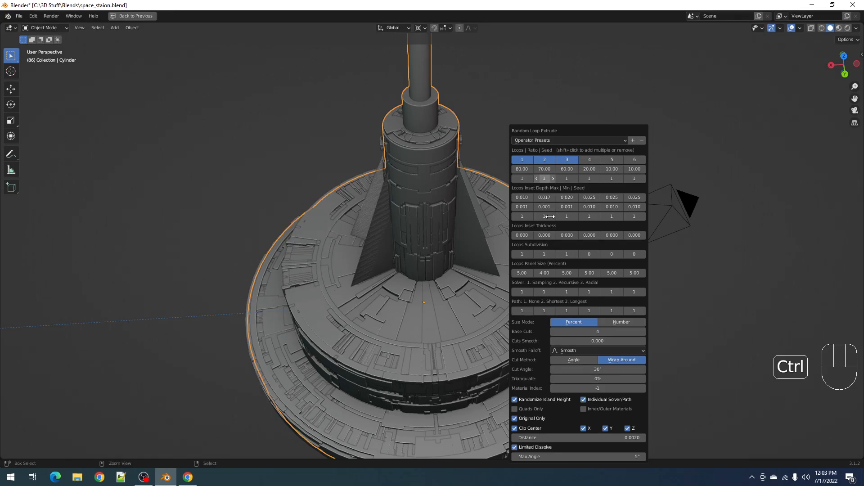
middle_drag(427, 246, 484, 231)
key(F9)
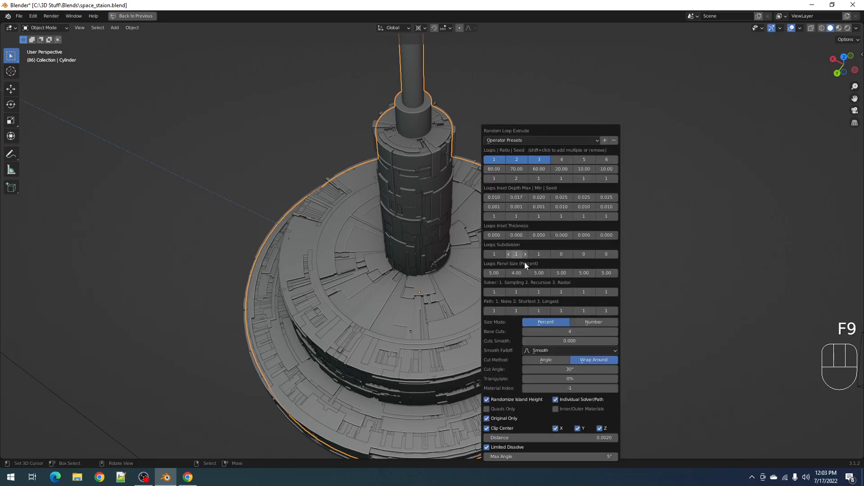
key(ctrl)
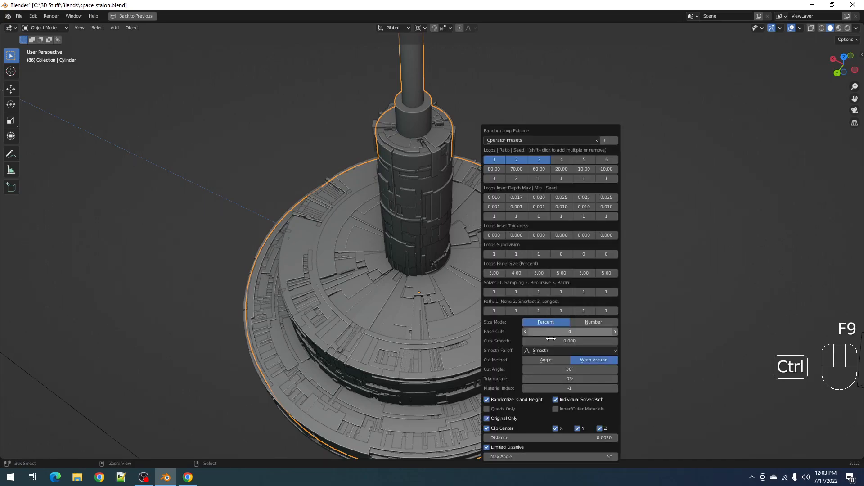
ctrl+scroll(551, 337, up, 1)
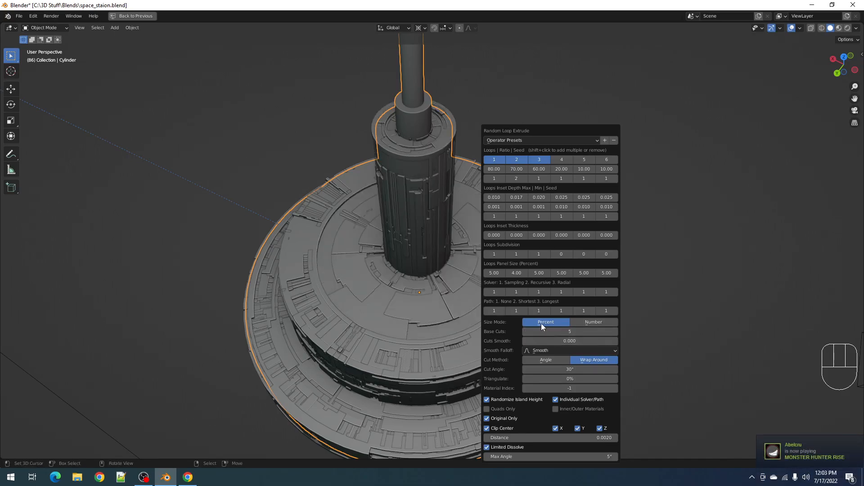
middle_drag(458, 268, 493, 261)
key(F9)
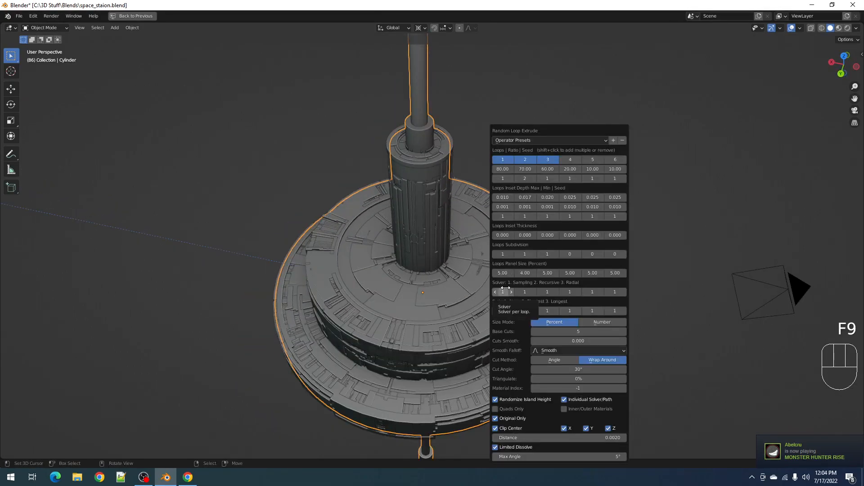
Set loop 1's ratio seed to 2 and its maximum inset depth to 0.02.
key(ctrl)
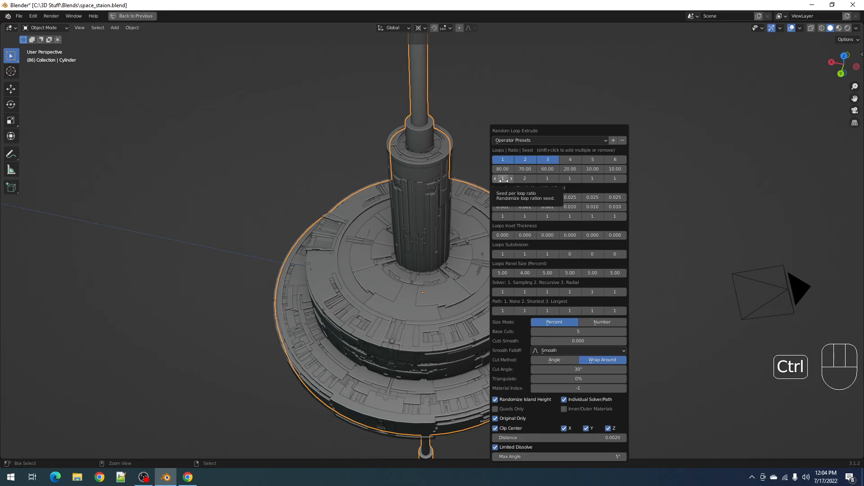
ctrl+scroll(503, 180, up, 1)
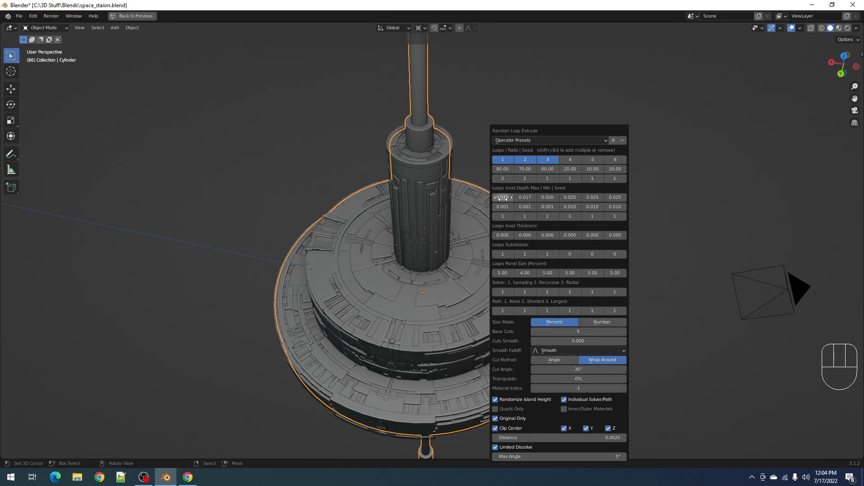
click(502, 198)
key(BackSpace)
text(.02)
key(Return)
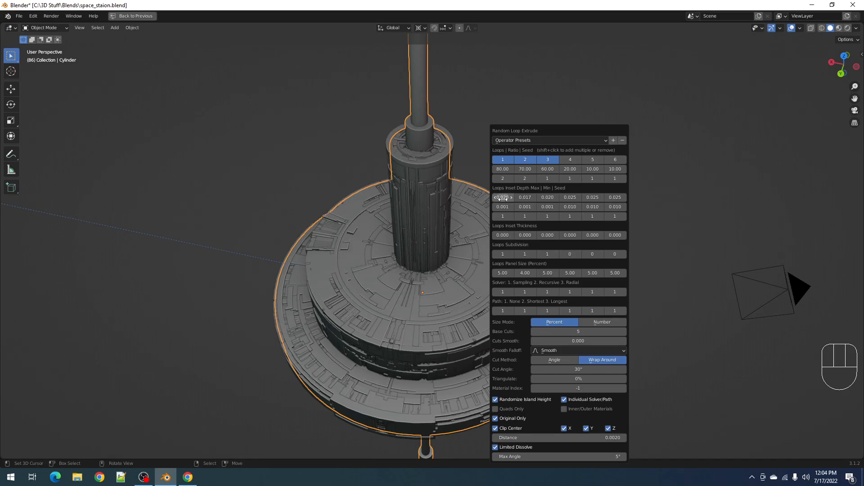
Try a ratio seed of 1 for loop 1 and inspect the deck panels around the column up close.
text(1)
key(Return)
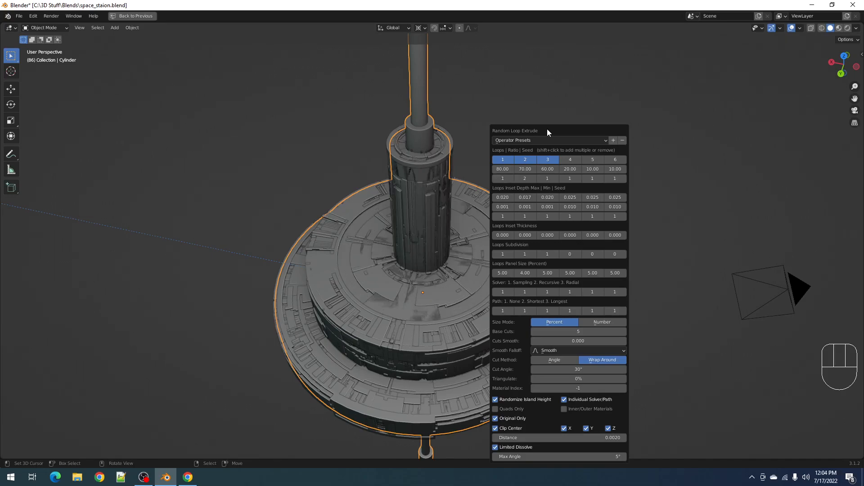
click(503, 179)
key(Return)
scroll(360, 272, up, 3)
shift+middle_drag(455, 298, 473, 233)
scroll(468, 236, up, 1)
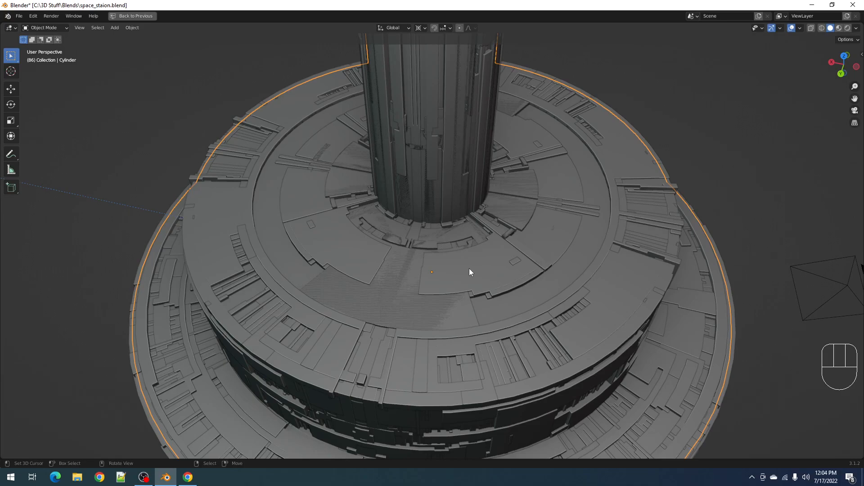
scroll(469, 268, down, 4)
key(F9)
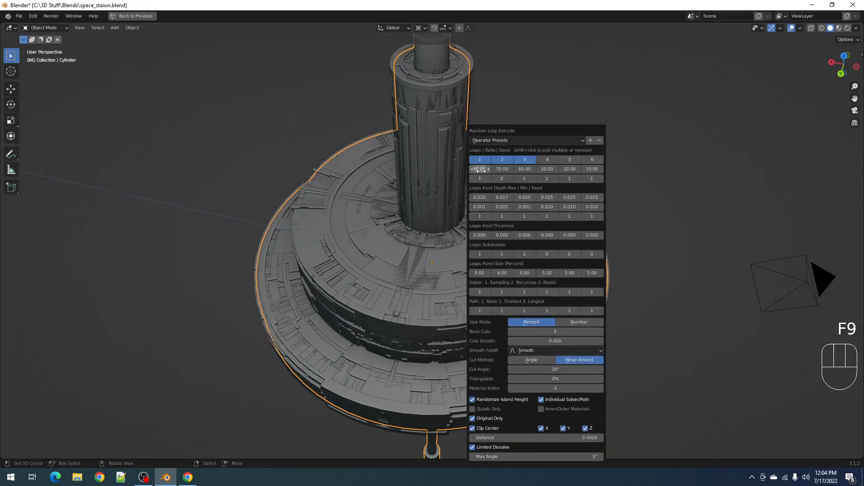
Set loop 1's ratio seed back to 2 and close the operator settings.
click(481, 178)
text(2)
key(Return)
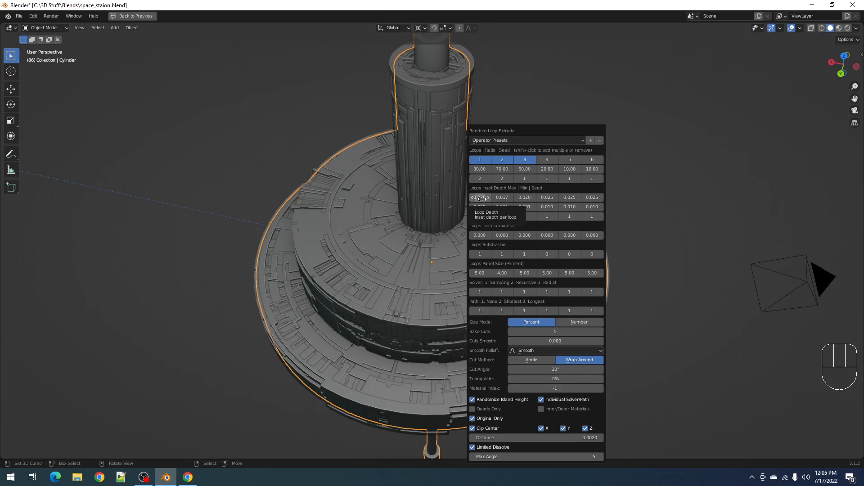
click(429, 230)
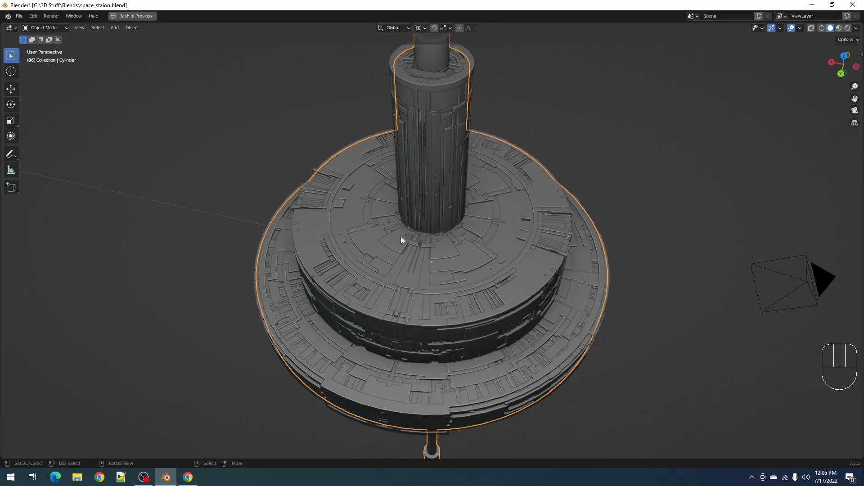
Save the blend file as a new version named space_staion2.blend.
middle_drag(338, 256, 485, 237)
key(F9)
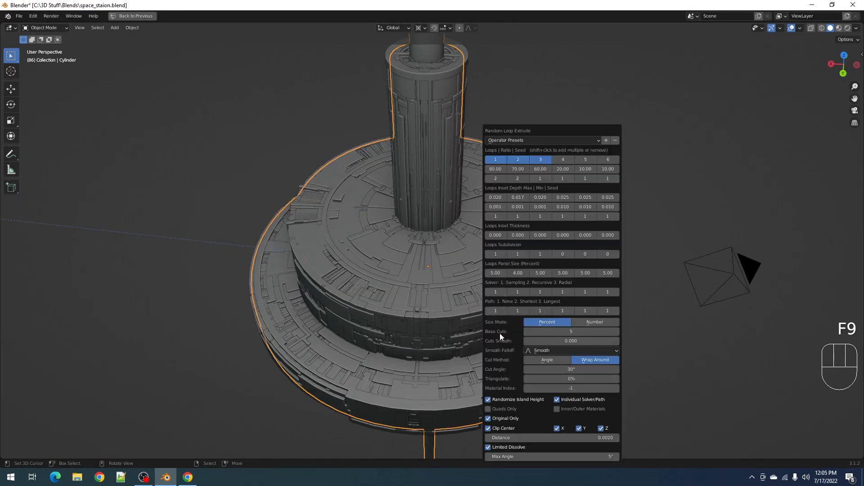
scroll(357, 272, down, 2)
middle_drag(357, 272, 534, 266)
key(KP_0)
key(KP_0)
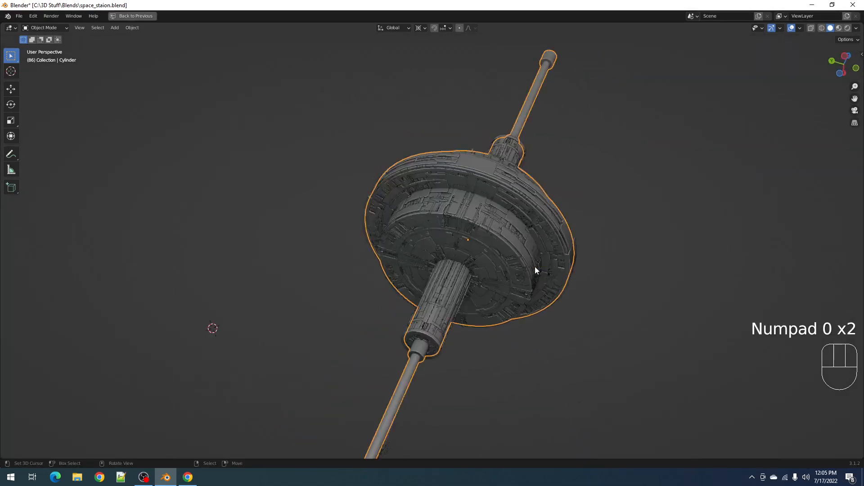
key(ctrl+shift+s)
click(511, 348)
click(511, 349)
click(549, 349)
Try to shrink/fatten a run of adjacent panel faces on the upper deck's side wall in Edit Mode.
middle_drag(463, 141, 479, 202)
scroll(476, 194, up, 5)
scroll(488, 155, down, 4)
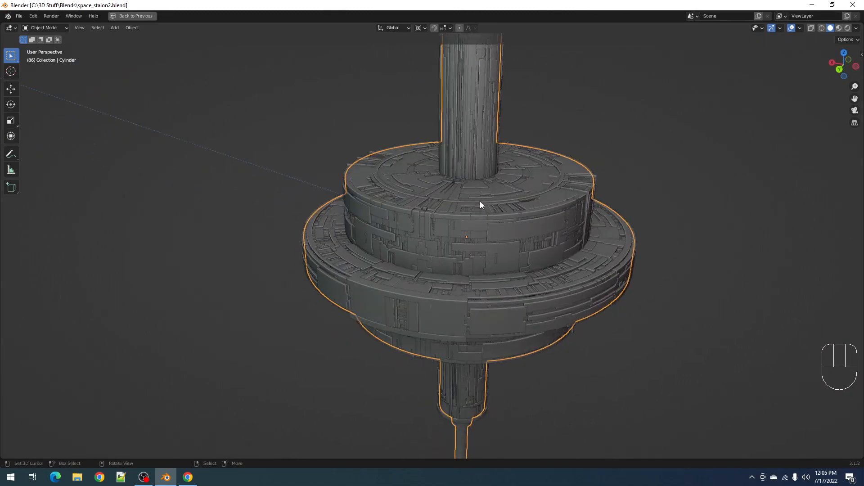
scroll(477, 203, up, 2)
scroll(472, 208, down, 5)
scroll(471, 204, up, 7)
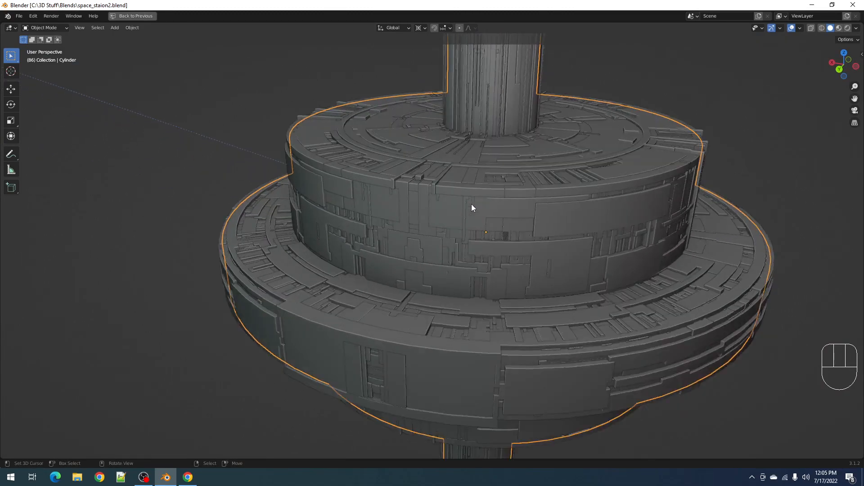
click(455, 206)
key(Tab)
key(alt+a)
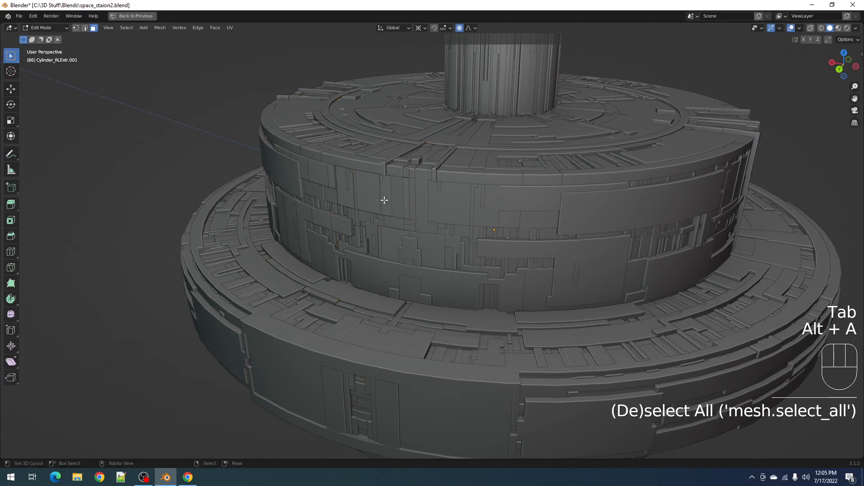
click(386, 200)
ctrl+right_click(345, 196)
shift+middle_drag(439, 208, 447, 234)
scroll(447, 234, up, 2)
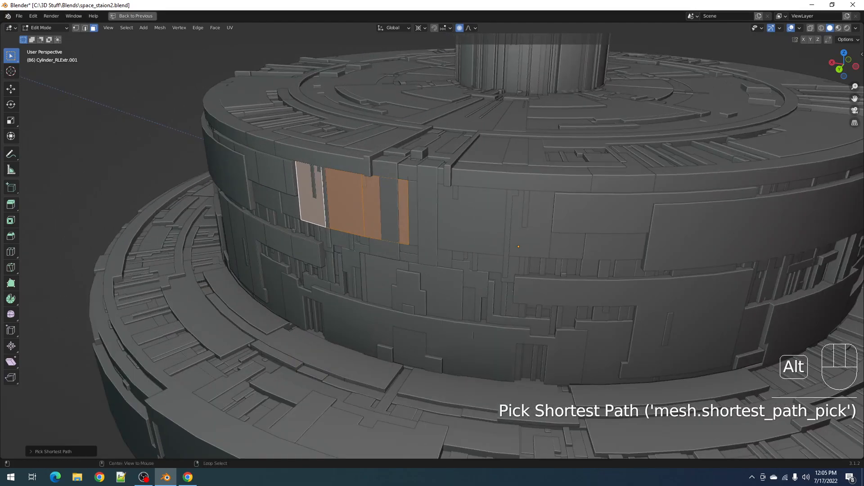
key(alt+s)
click(447, 189)
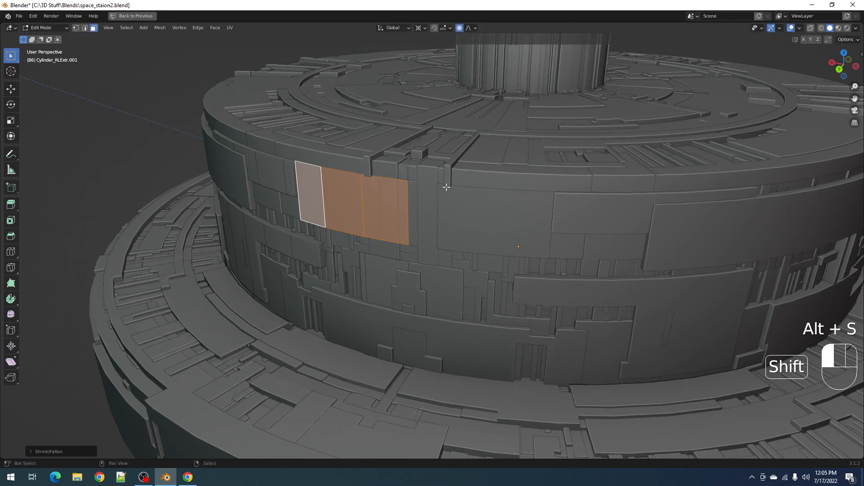
Check the edited wall panels in Object Mode, undo the shrink/fatten change and leave Edit Mode.
key(Tab)
click(392, 208)
key(alt+a)
scroll(452, 202, down, 4)
middle_drag(452, 201, 474, 205)
scroll(468, 180, down, 6)
scroll(474, 205, up, 6)
key(Tab)
key(ctrl+z)
key(ctrl+z)
key(ctrl+z)
key(ctrl+z)
key(ctrl+z)
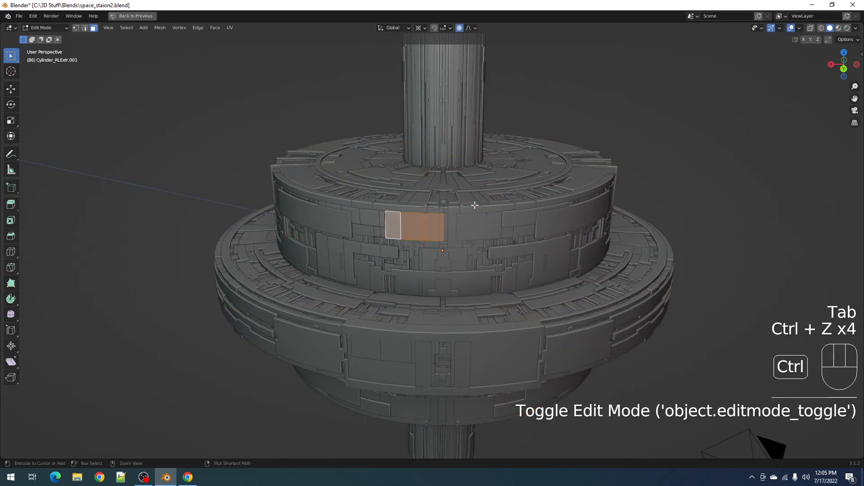
key(Tab)
Examine the whole paneled station from several angles with nothing selected.
middle_drag(491, 237, 466, 206)
scroll(468, 210, down, 3)
key(alt+a)
scroll(450, 220, down, 4)
scroll(422, 233, up, 3)
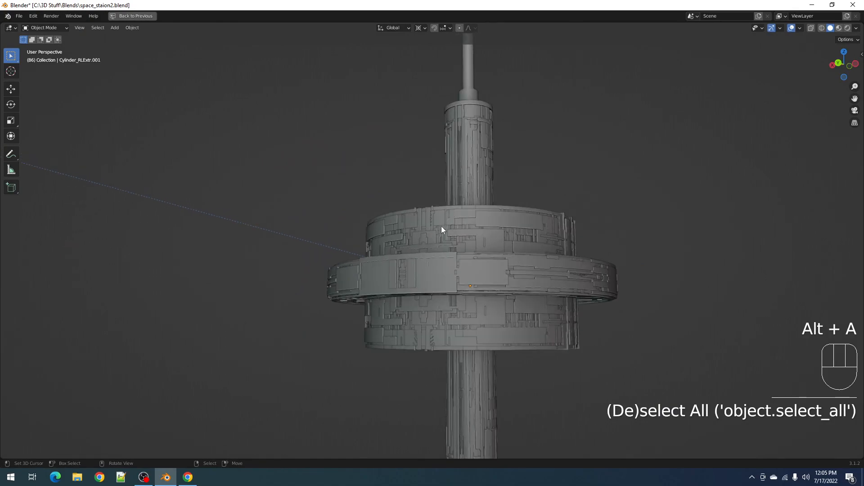
middle_drag(455, 174, 491, 193)
key(KP_0)
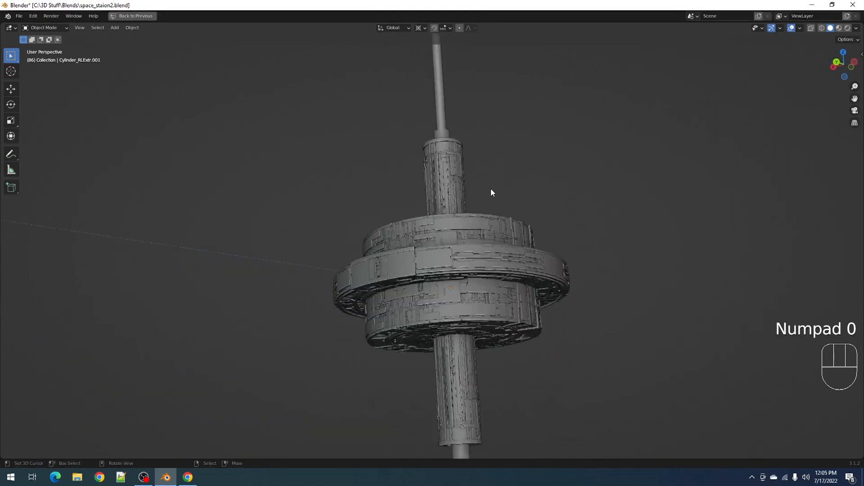
key(KP_0)
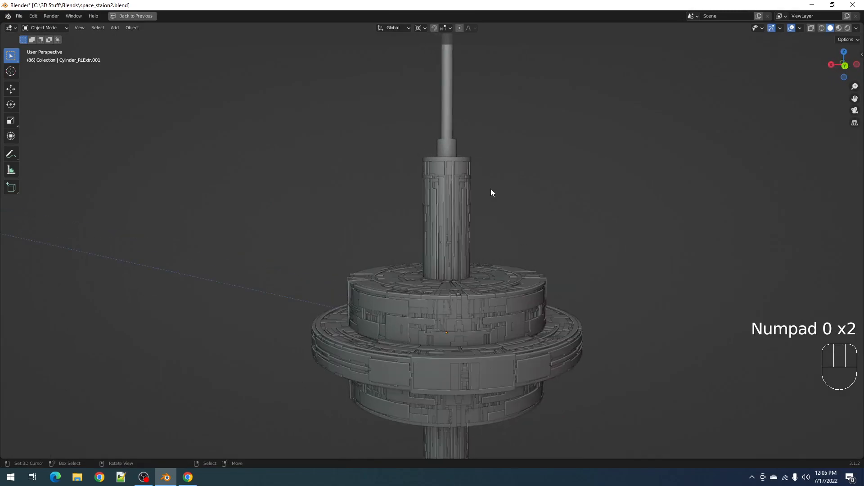
shift+middle_drag(491, 188, 497, 207)
Inspect the generated panel mesh in wireframe Edit Mode and return to solid Object Mode.
key(shift+q)
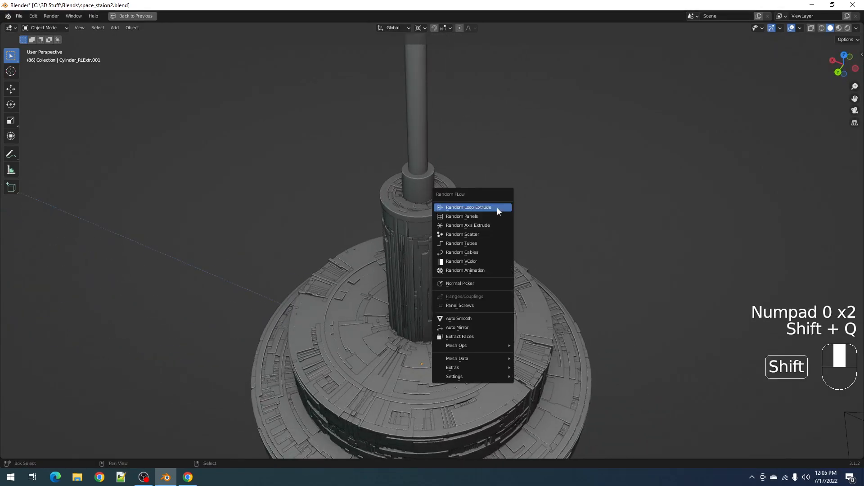
key(Tab)
key(shift+alt+z)
key(shift+alt+z)
key(shift+z)
scroll(484, 252, down, 3)
key(alt+a)
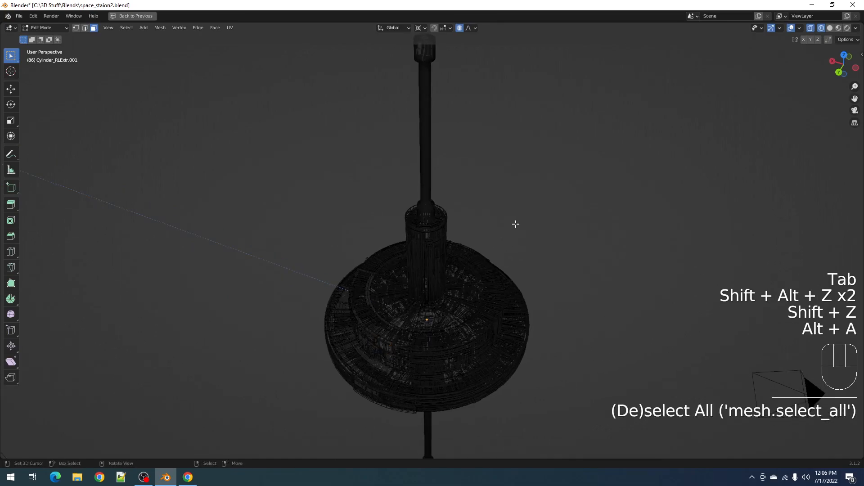
key(shift+z)
key(Tab)
Select the Cylinder object beneath the overlapping panels and check its selected column faces in wireframe Edit Mode.
alt+right_click(432, 250)
click(433, 249)
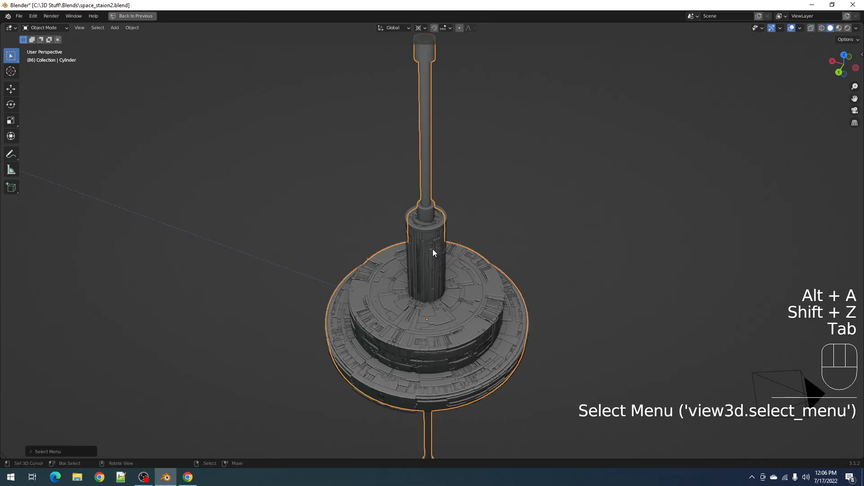
key(Tab)
key(shift+z)
scroll(472, 246, up, 4)
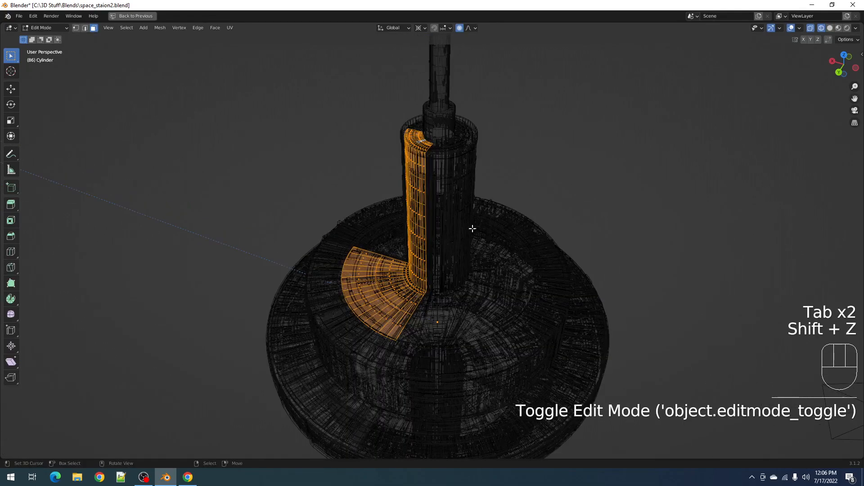
key(Tab)
key(shift+z)
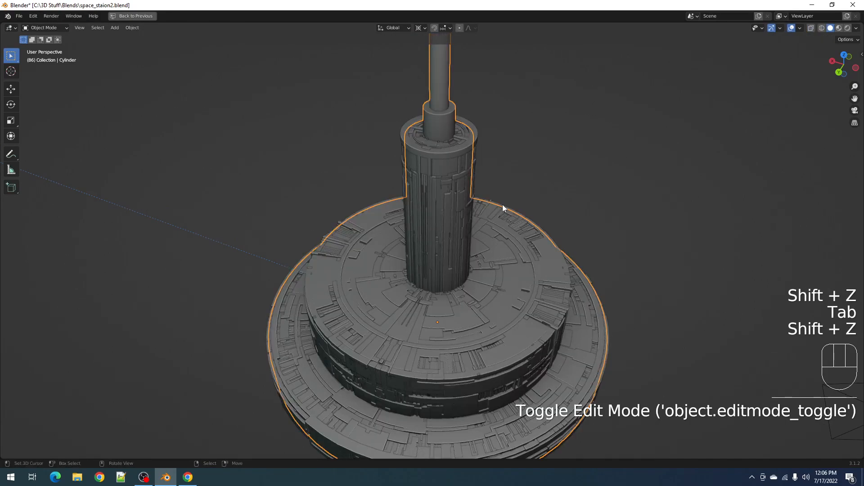
Run Random Loop Extrude on the Cylinder's selected column faces with loop 1 enabled and its path set to 3.
key(alt+a)
key(shift+q)
click(504, 203)
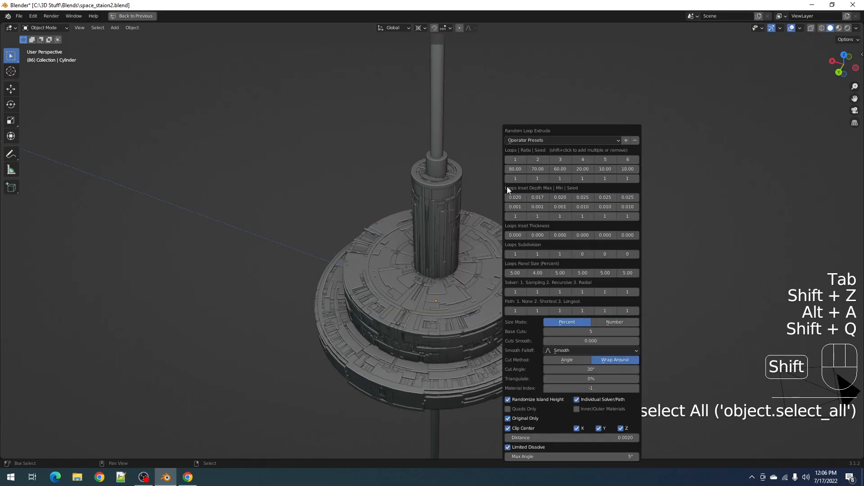
shift+click(518, 159)
click(515, 311)
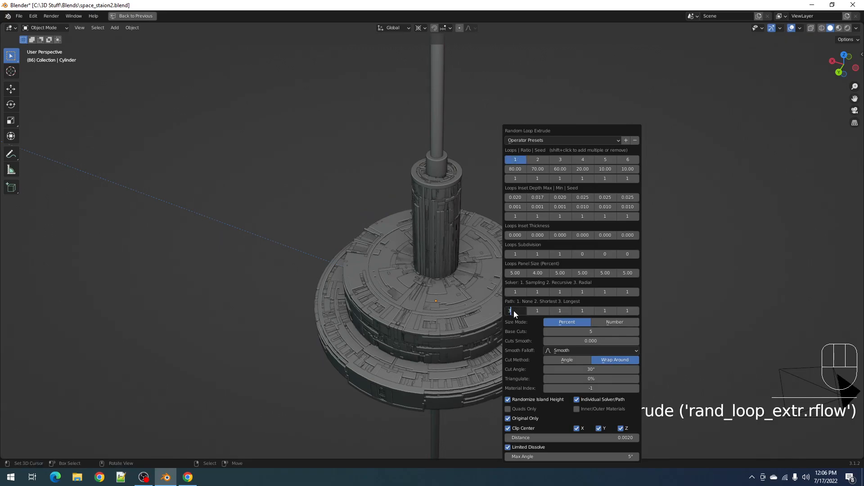
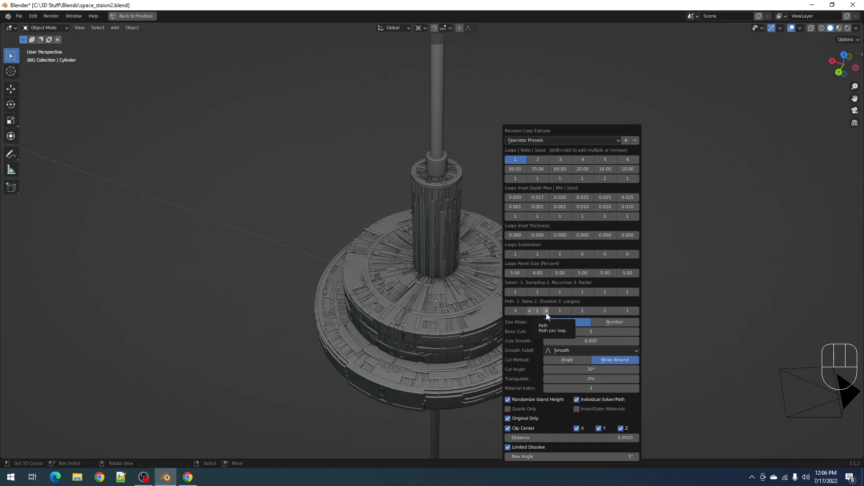
Try base cuts of 2 and then 1 for the column panels, viewing each result.
scroll(357, 260, up, 4)
scroll(488, 259, down, 5)
key(F9)
click(570, 331)
text(2)
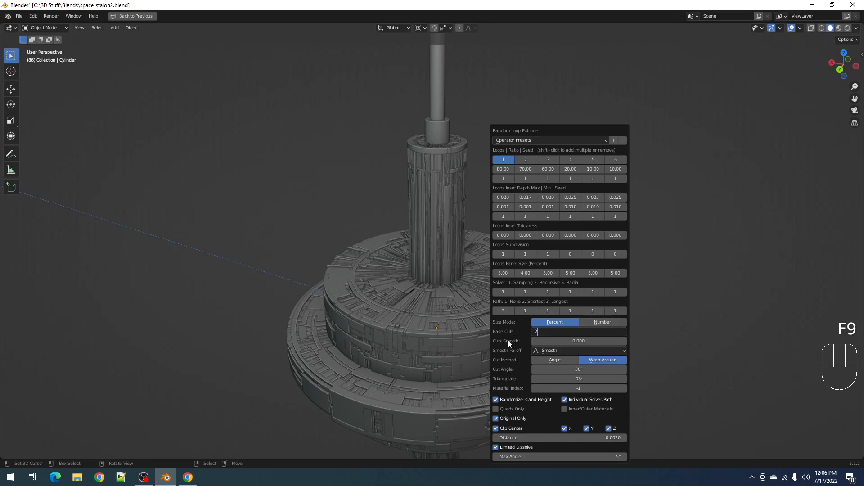
key(Return)
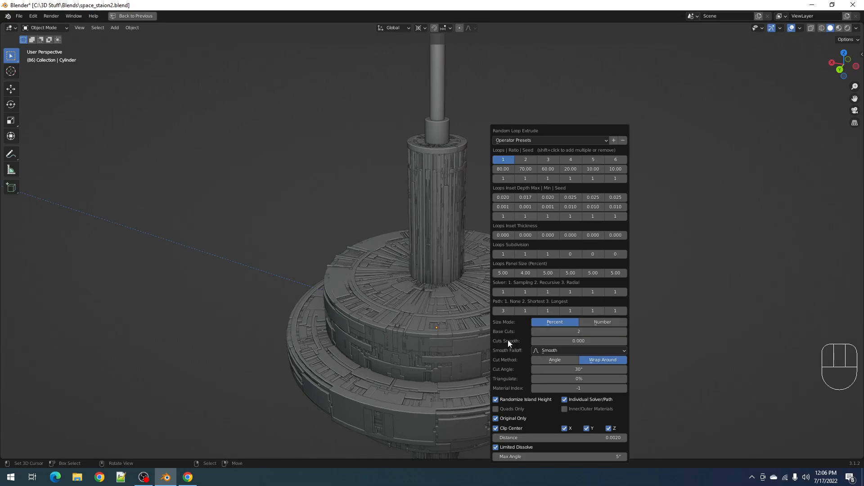
click(546, 332)
text(1)
key(Return)
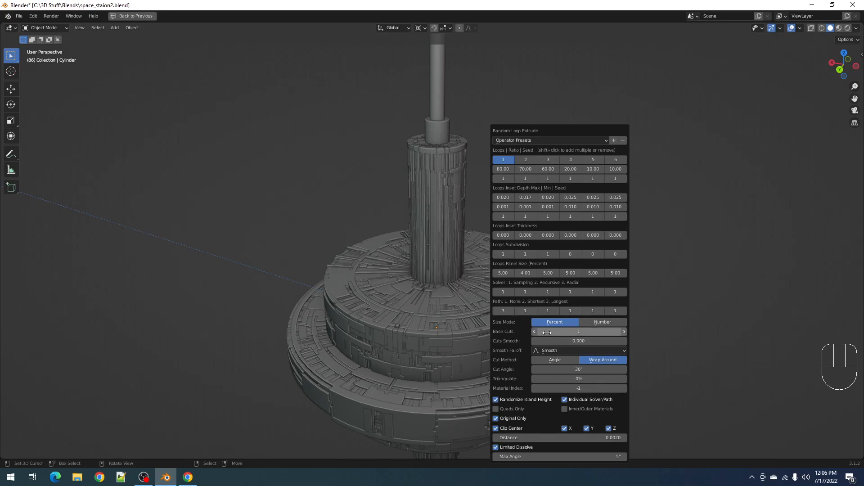
middle_drag(505, 305, 518, 229)
key(F9)
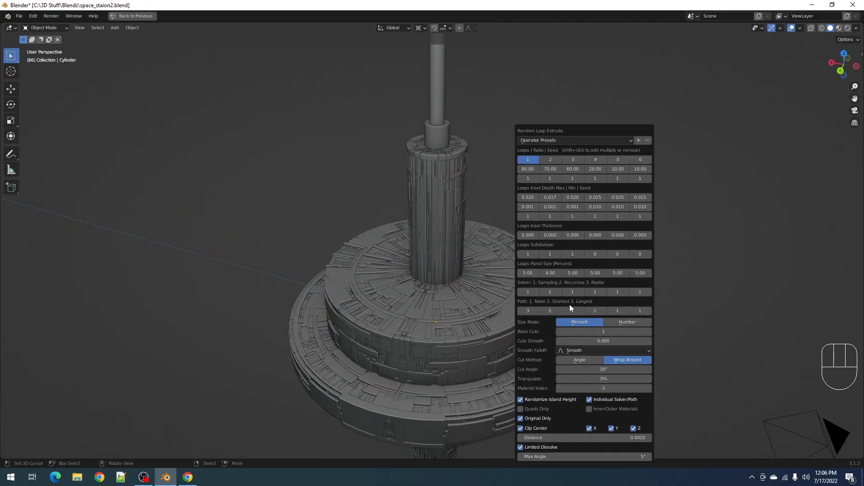
Compare loop 1's path options 1, 2 and 3 on the column, leaving the path at 2.
ctrl+scroll(529, 311, down, 1)
ctrl+scroll(529, 311, down, 1)
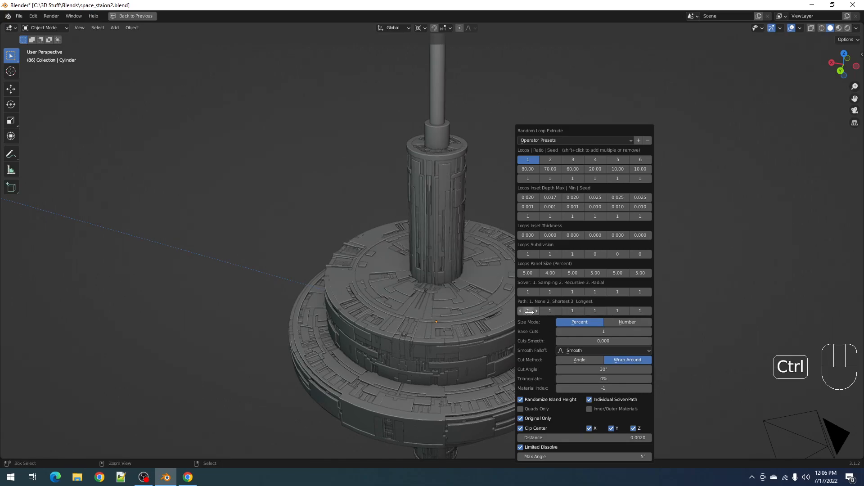
ctrl+scroll(530, 312, up, 1)
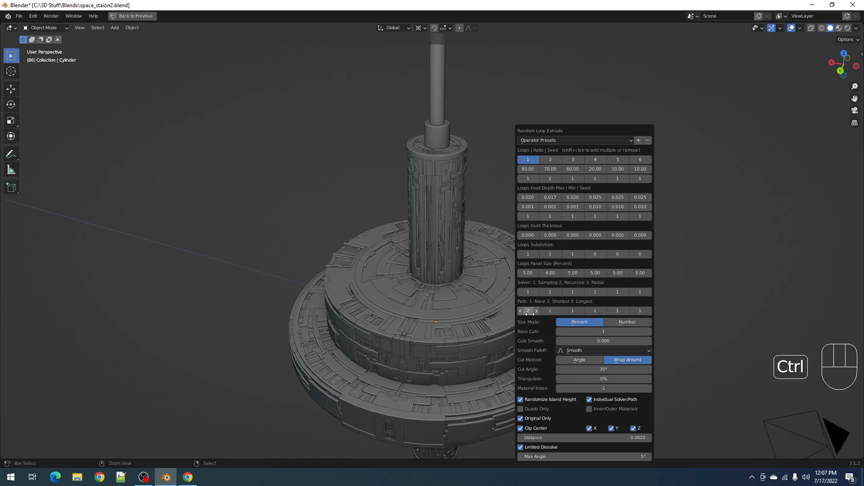
ctrl+scroll(529, 313, up, 1)
ctrl+scroll(529, 314, down, 1)
Set loop 1's maximum inset depth to 0.025.
click(528, 198)
key(BackSpace)
text(0.025)
key(Return)
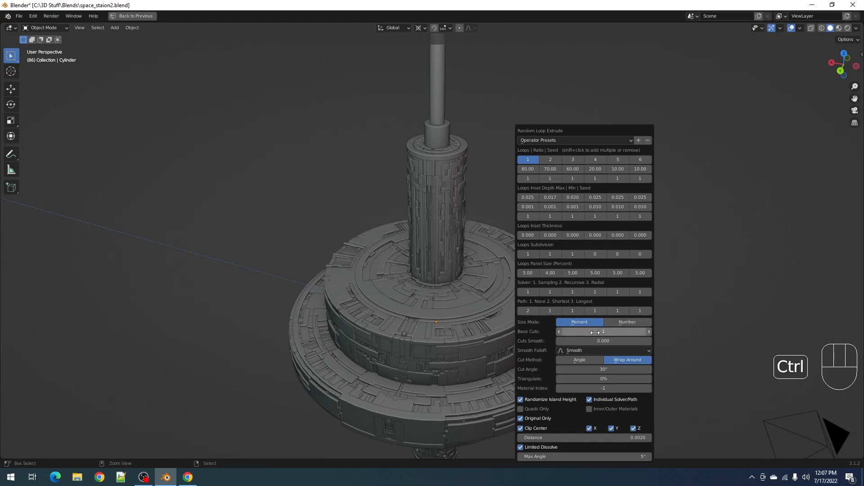
Set the base cuts to 2 and loop 1's path to 1.
ctrl+scroll(595, 332, up, 1)
ctrl+scroll(529, 309, down, 1)
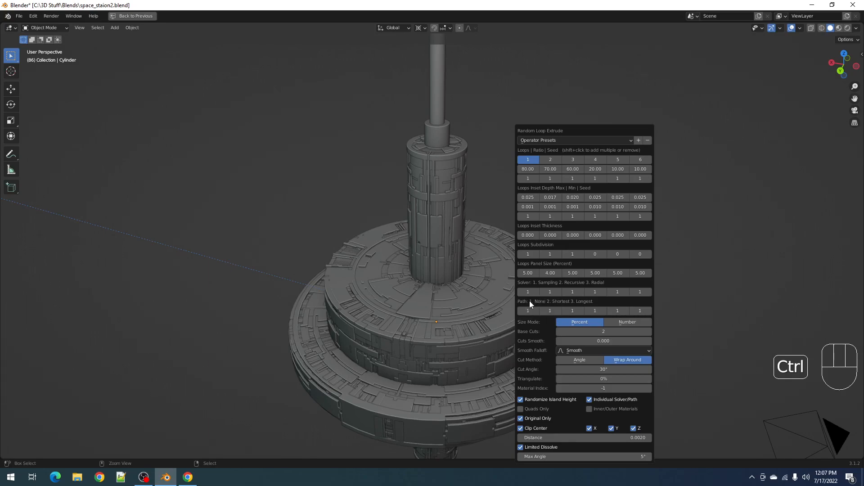
Try solvers 2 and 3 for loop 1 and inspect the resulting panels around the column.
ctrl+scroll(530, 292, up, 1)
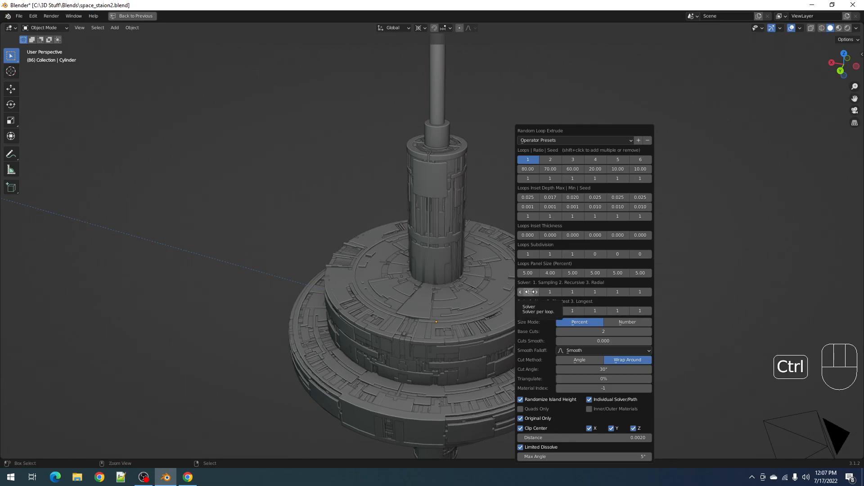
ctrl+scroll(530, 292, up, 1)
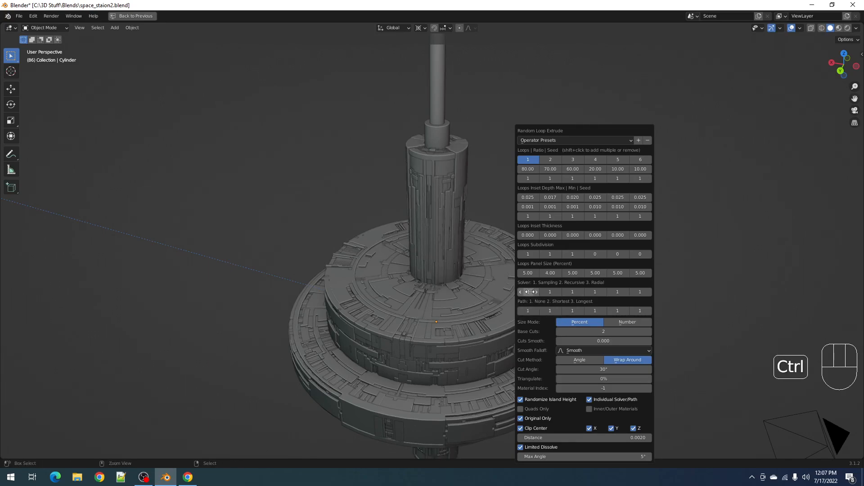
middle_drag(522, 252, 479, 255)
scroll(454, 253, up, 2)
scroll(454, 253, down, 2)
key(F9)
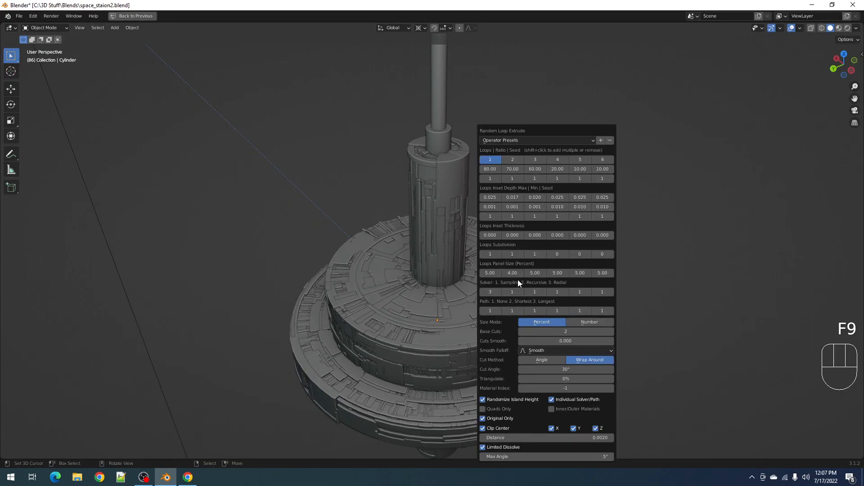
Step loop 1's solver back to 1, compare it with solver 3 again, and return it to 1.
ctrl+scroll(490, 293, down, 1)
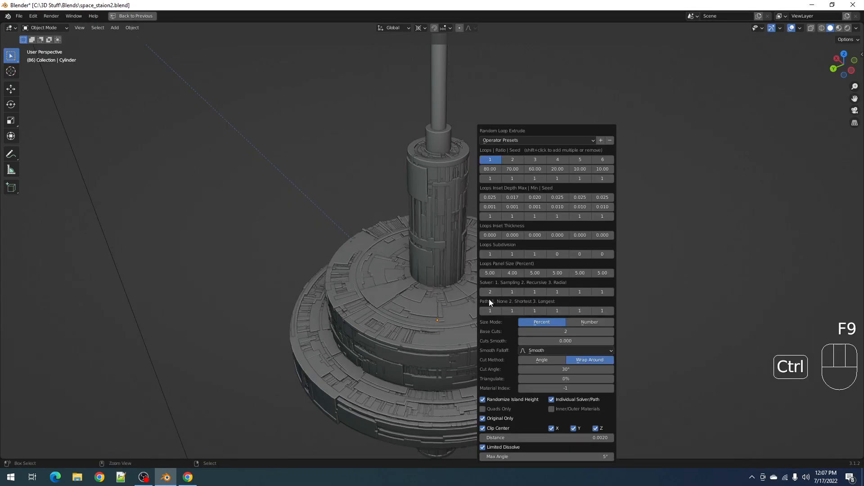
ctrl+scroll(490, 293, down, 1)
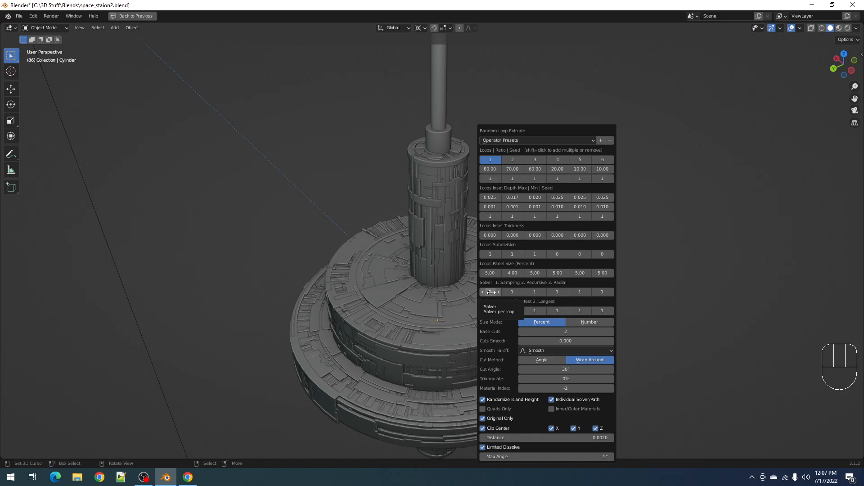
ctrl+scroll(491, 292, up, 1)
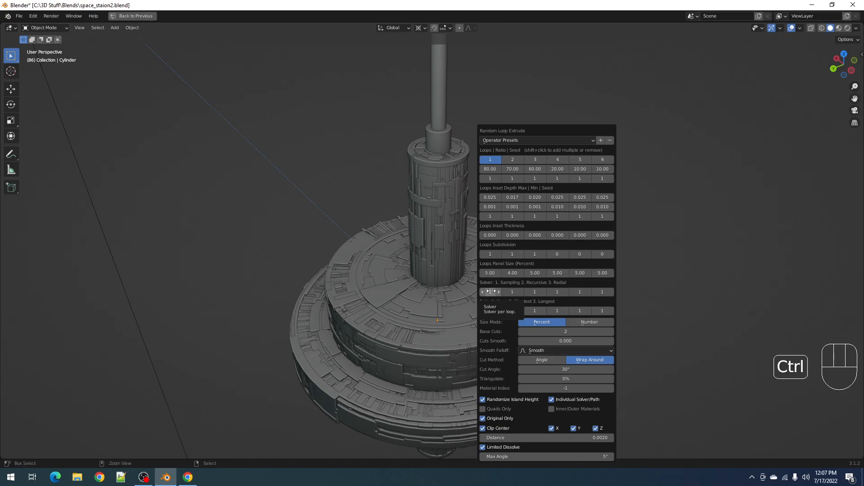
ctrl+scroll(493, 292, up, 1)
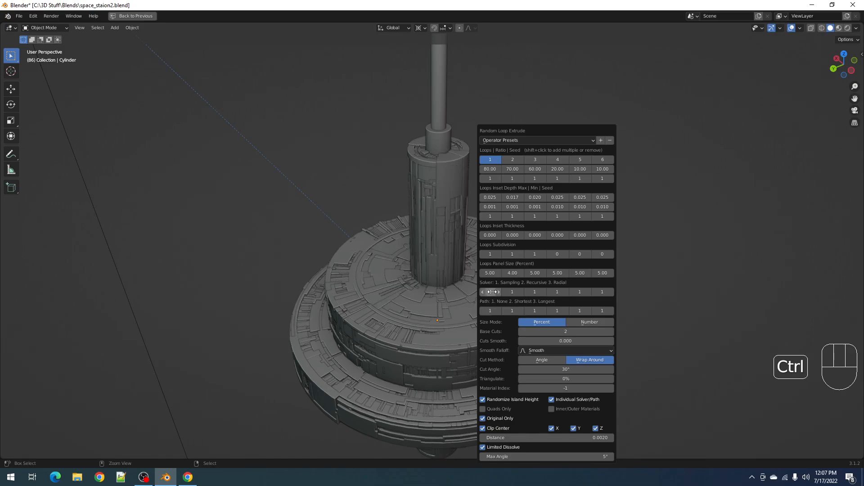
ctrl+scroll(493, 292, down, 1)
ctrl+scroll(493, 292, down, 1)
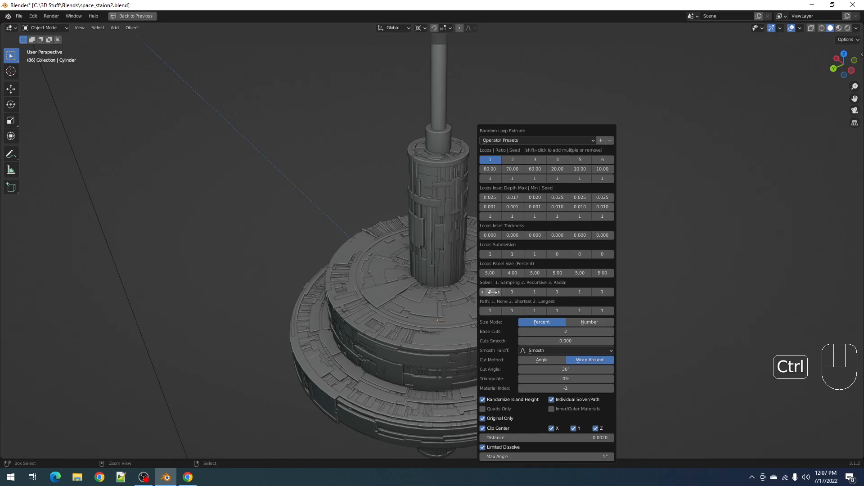
Set loop 1's solver to 2 and the base cuts to 3.
ctrl+scroll(493, 295, up, 1)
ctrl+scroll(490, 312, up, 1)
ctrl+scroll(490, 312, down, 1)
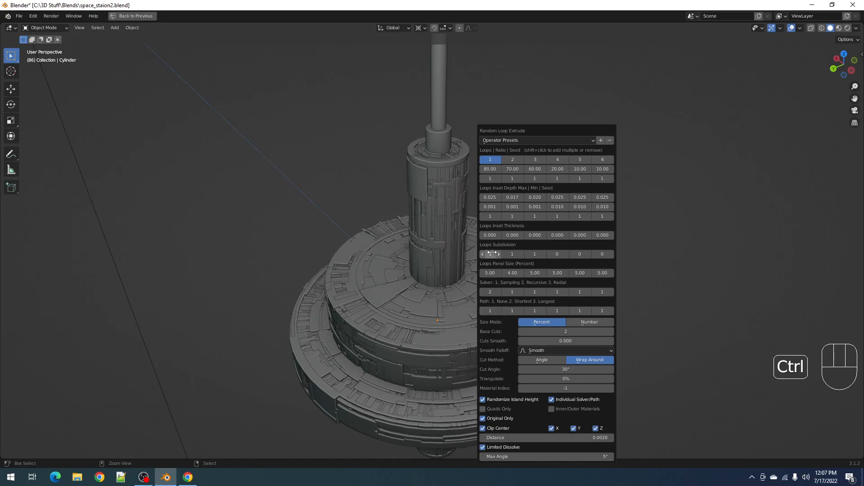
ctrl+scroll(559, 328, up, 1)
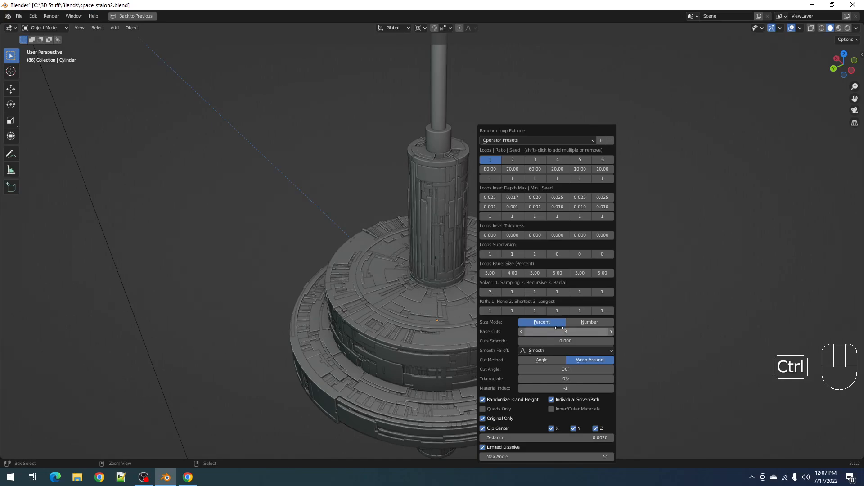
Set loop 1's maximum inset depth to 0.035 and close the operator settings.
middle_drag(418, 266, 446, 260)
key(F9)
click(490, 198)
text(.035)
key(Return)
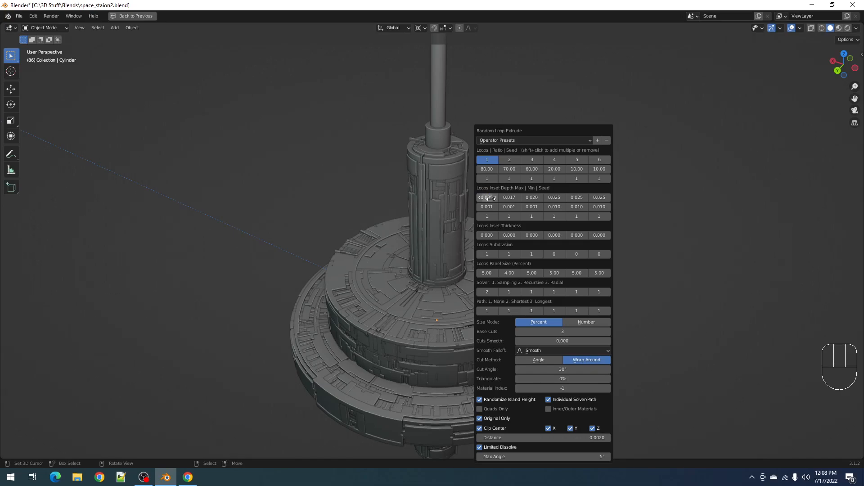
ctrl+scroll(542, 330, up, 1)
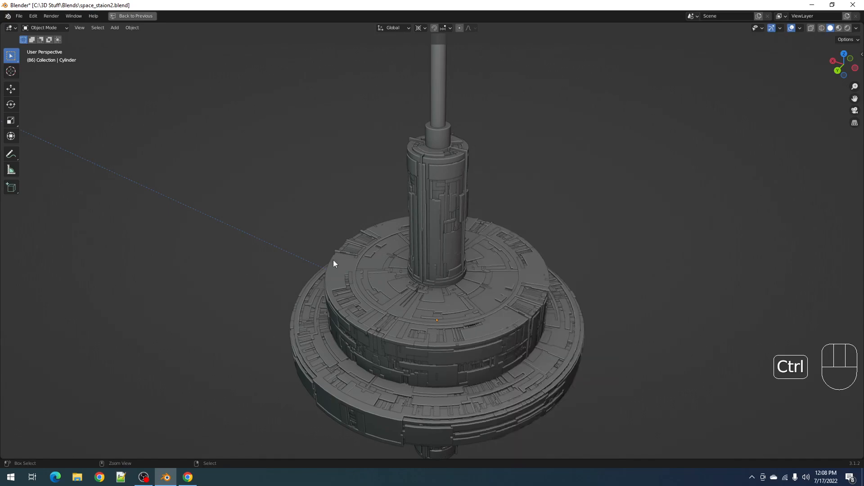
Check the station through the camera, enter Edit Mode on the base cylinder and examine its mesh in wireframe.
key(KP_0)
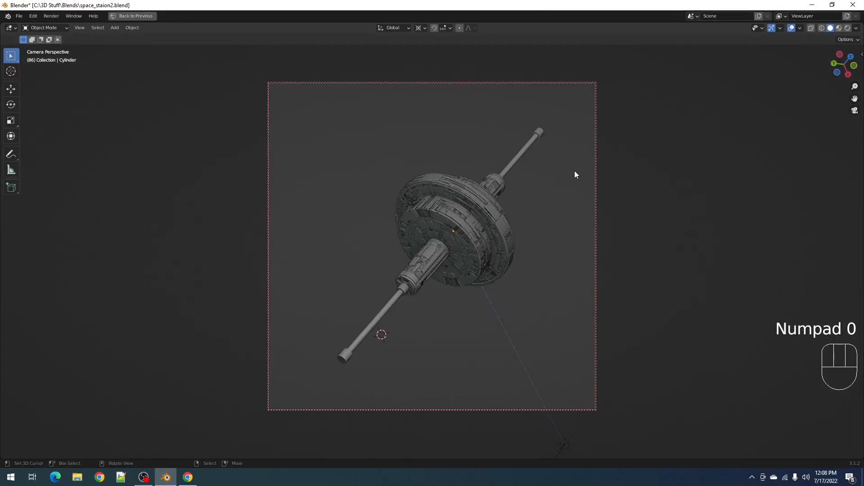
key(KP_0)
middle_drag(490, 190, 510, 251)
scroll(469, 209, up, 2)
key(Tab)
scroll(420, 261, down, 3)
scroll(509, 250, up, 3)
scroll(505, 249, down, 1)
key(shift+z)
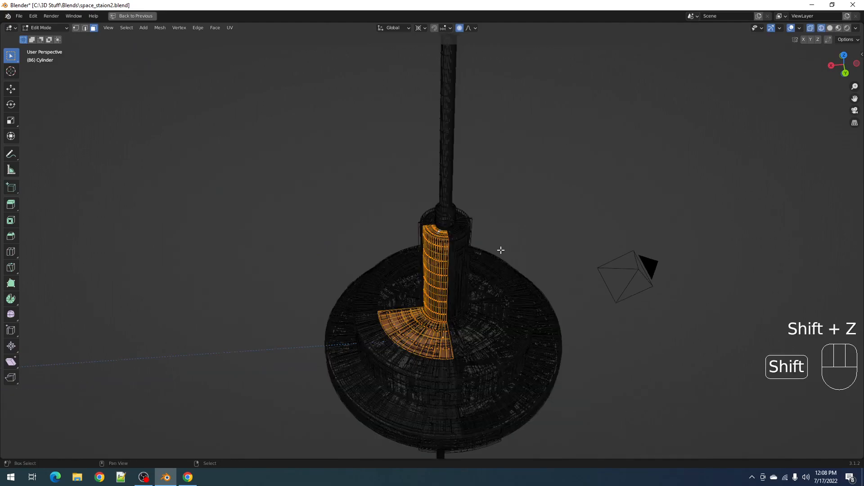
key(shift+z)
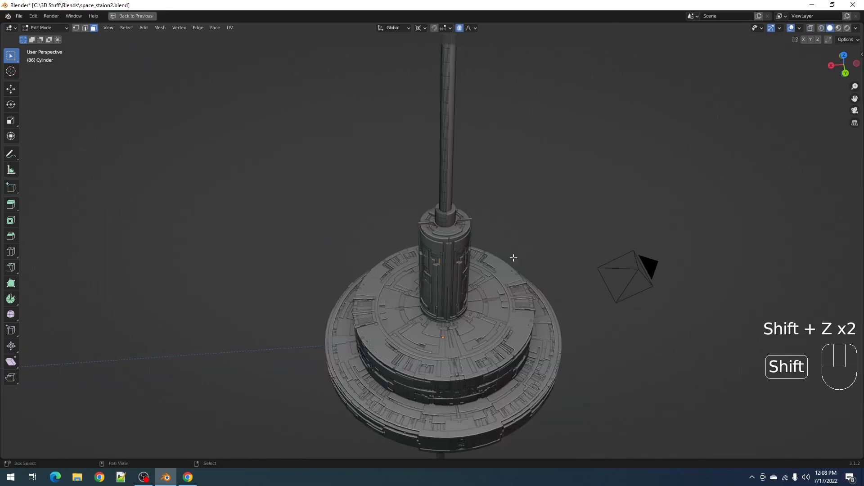
shift+middle_drag(507, 231, 508, 261)
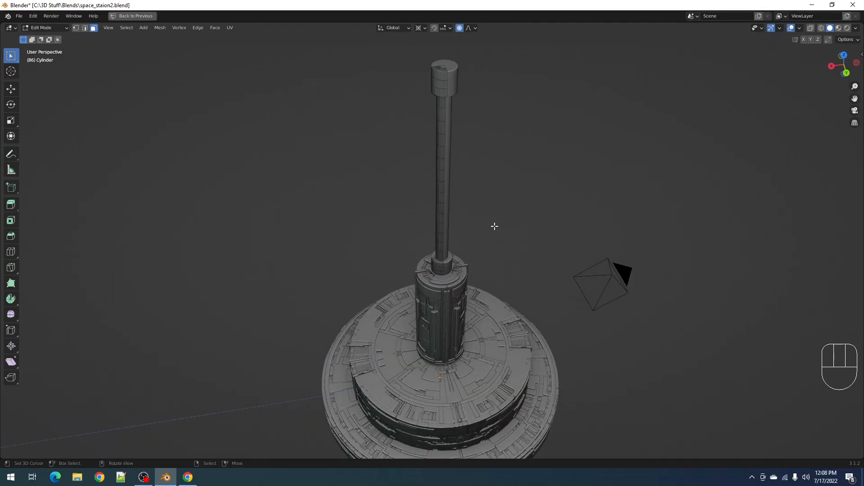
key(alt+a)
key(3)
scroll(449, 218, up, 5)
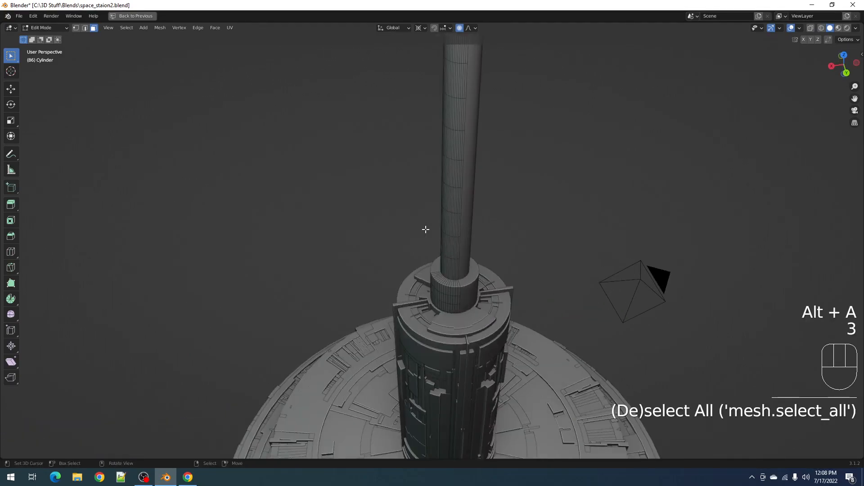
alt+shift+click(458, 317)
alt+shift+click(459, 328)
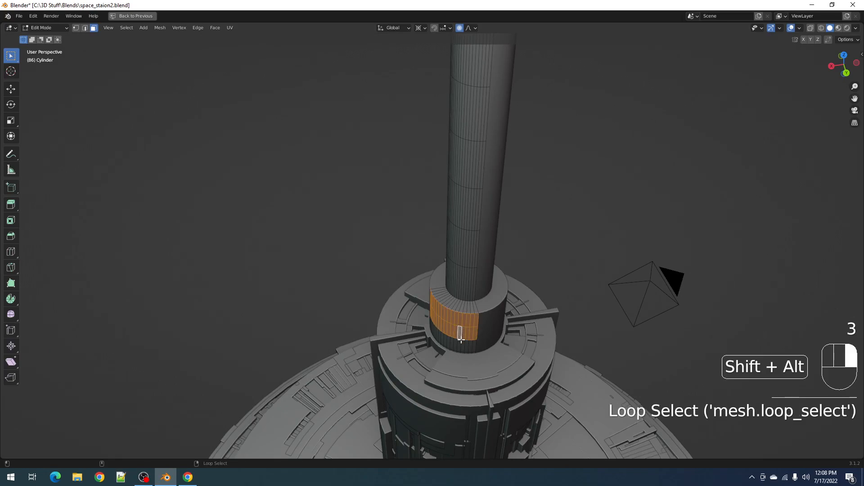
alt+shift+click(461, 346)
scroll(554, 279, down, 5)
key(alt+a)
key(ctrl+z)
key(ctrl+z)
key(ctrl+z)
key(ctrl+z)
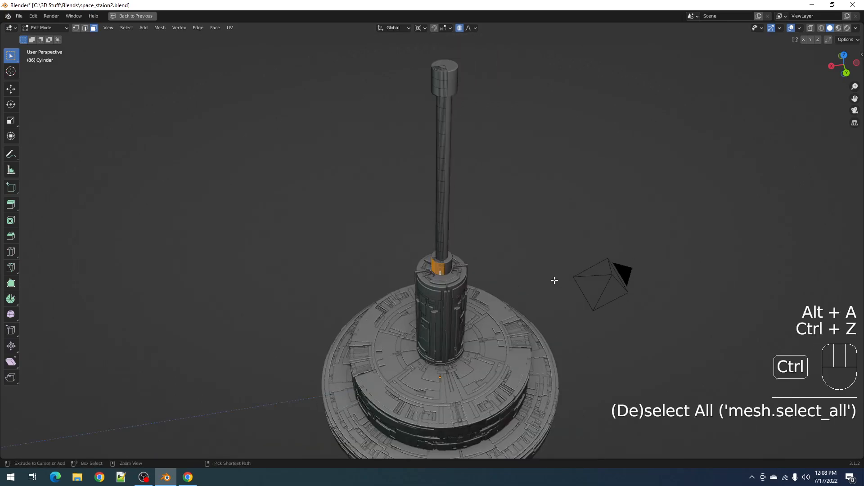
key(ctrl+z)
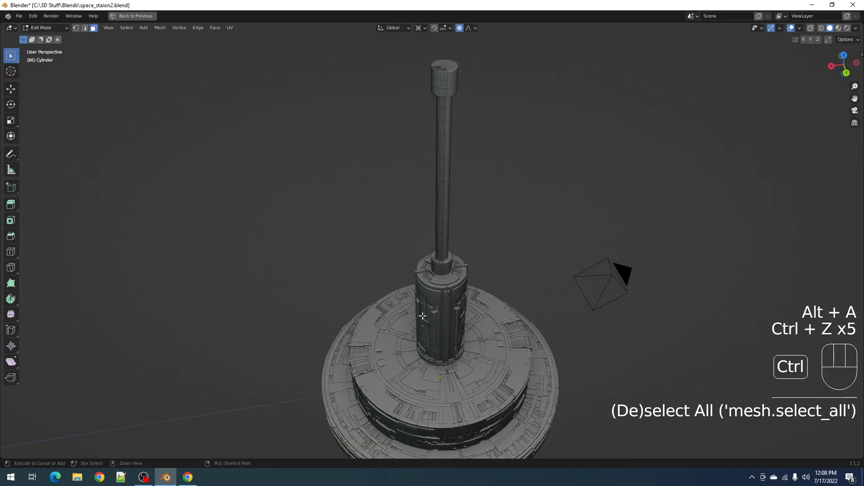
Examine the column and thin shaft up close in wireframe and solid shading.
key(shift+z)
key(shift+z)
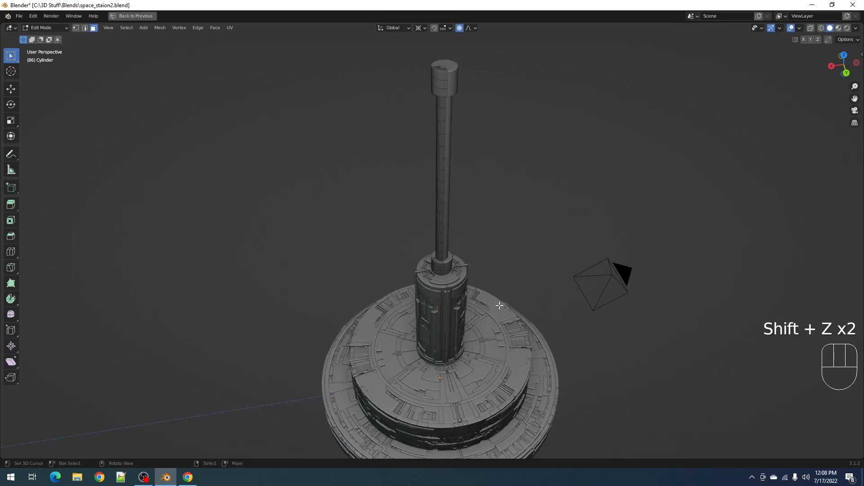
scroll(499, 308, up, 1)
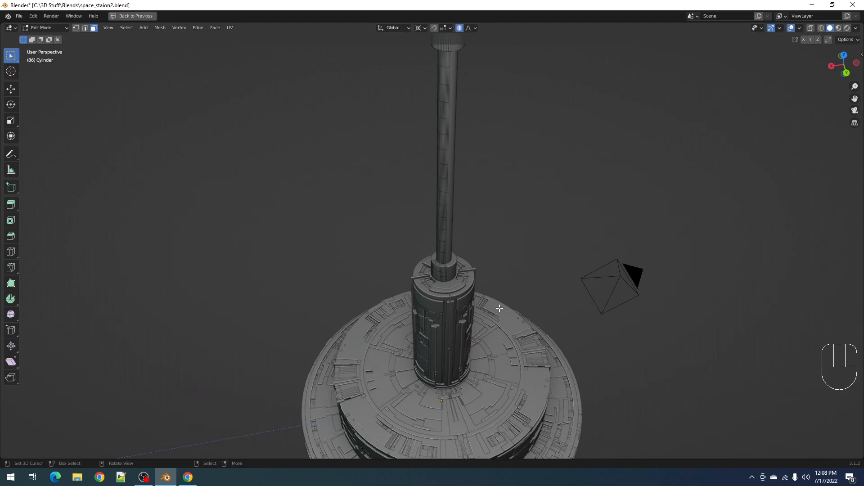
scroll(513, 238, down, 2)
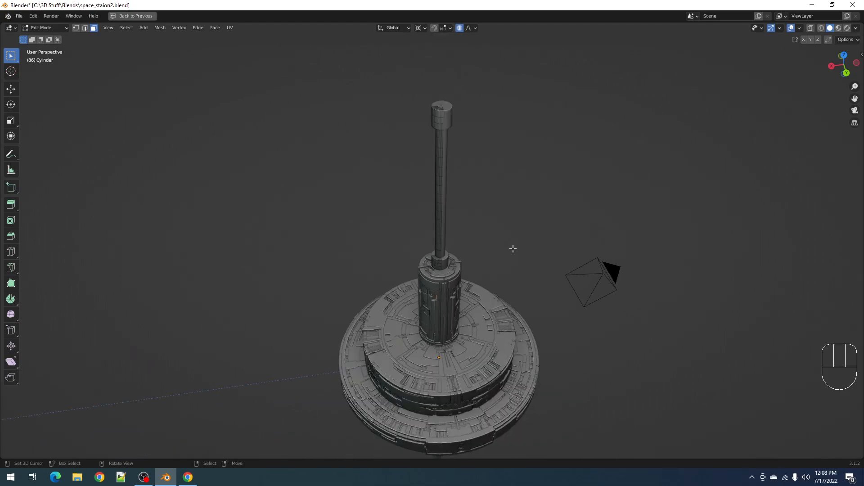
scroll(512, 248, up, 2)
scroll(513, 256, up, 3)
scroll(513, 256, down, 3)
mouse_move(513, 256)
middle_down()
mouse_move(522, 250)
mouse_move(521, 266)
middle_up()
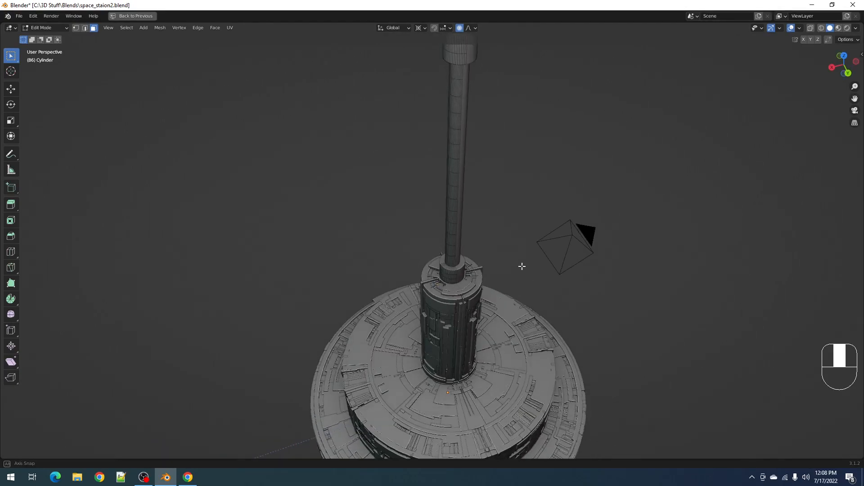
Clear the selection and select the collar's side and top face loops plus the two lowest face loops of the thin shaft.
key(alt+a)
key(3)
scroll(475, 296, up, 2)
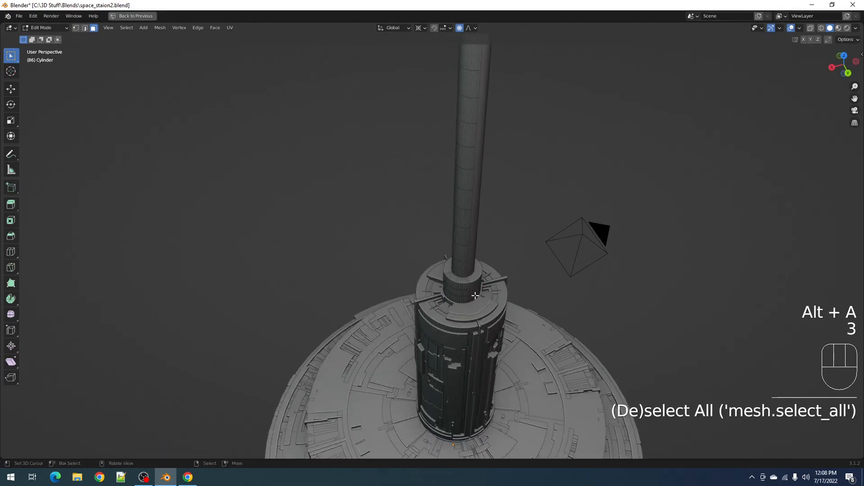
alt+shift+right_click(467, 286)
alt+shift+right_click(466, 292)
alt+shift+right_click(465, 300)
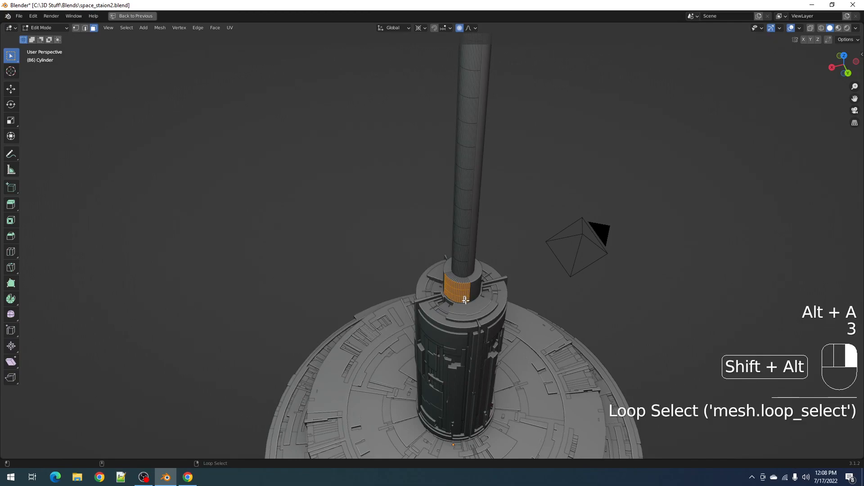
scroll(496, 282, up, 3)
alt+shift+right_click(498, 301)
alt+shift+right_click(501, 276)
alt+shift+right_click(502, 231)
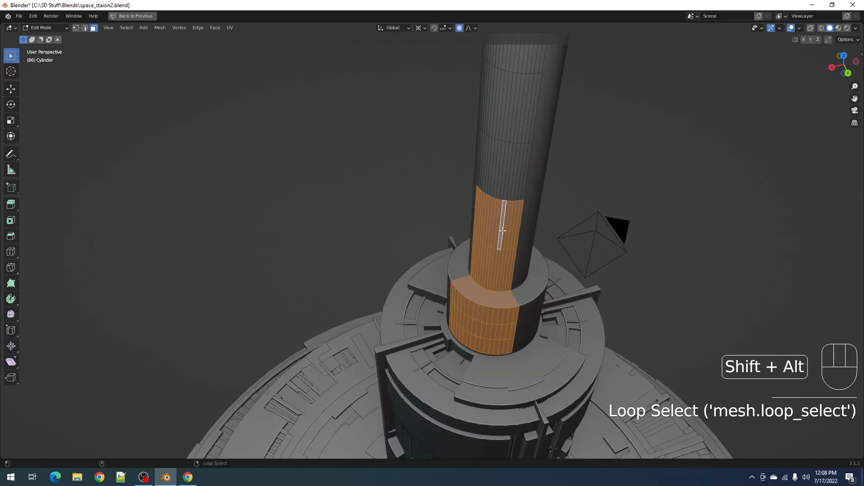
Extend the face selection loop by loop along the thin shaft up to the underside of its end cap.
scroll(500, 231, down, 5)
alt+shift+right_click(455, 260)
alt+shift+right_click(455, 243)
alt+shift+right_click(456, 224)
alt+shift+right_click(459, 205)
alt+shift+right_click(463, 185)
alt+shift+right_click(466, 167)
shift+middle_drag(467, 168, 460, 231)
alt+shift+right_click(454, 248)
alt+shift+right_click(453, 225)
alt+shift+right_click(452, 202)
alt+shift+right_click(452, 171)
alt+shift+right_click(454, 144)
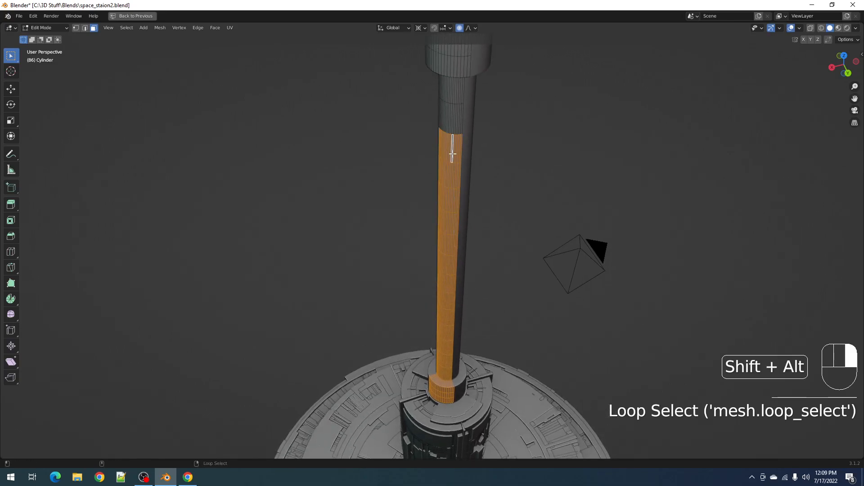
alt+shift+right_click(456, 117)
alt+shift+right_click(457, 90)
alt+middle_click(461, 193)
mouse_move(468, 197)
middle_down()
mouse_move(477, 170)
mouse_move(471, 137)
mouse_move(466, 188)
middle_up()
scroll(467, 187, up, 6)
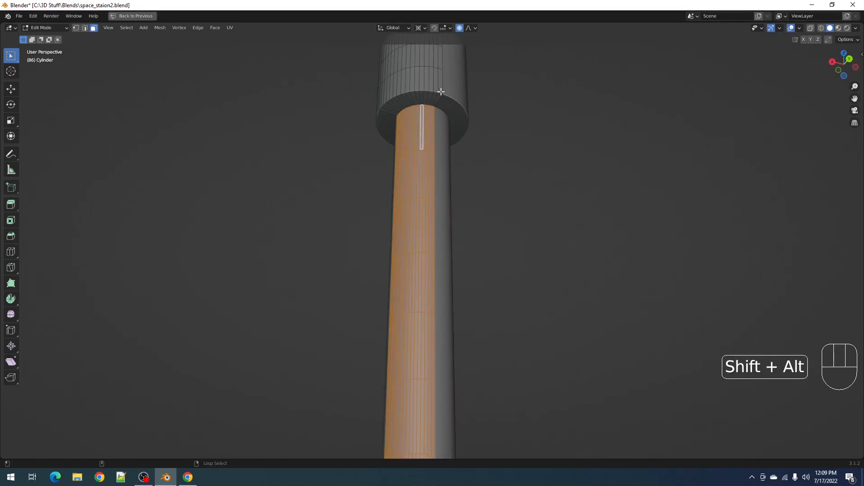
Compare the selected shaft with the whole station in the camera view and look back at the column.
key(KP_0)
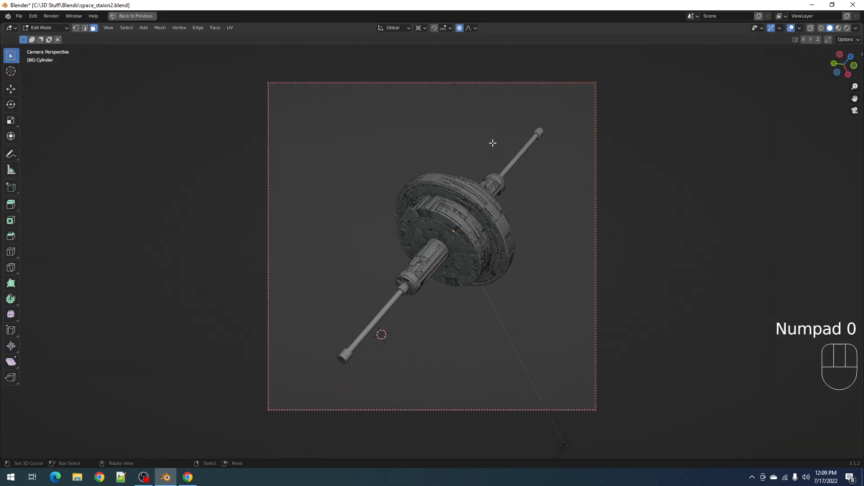
key(KP_0)
key(KP_0)
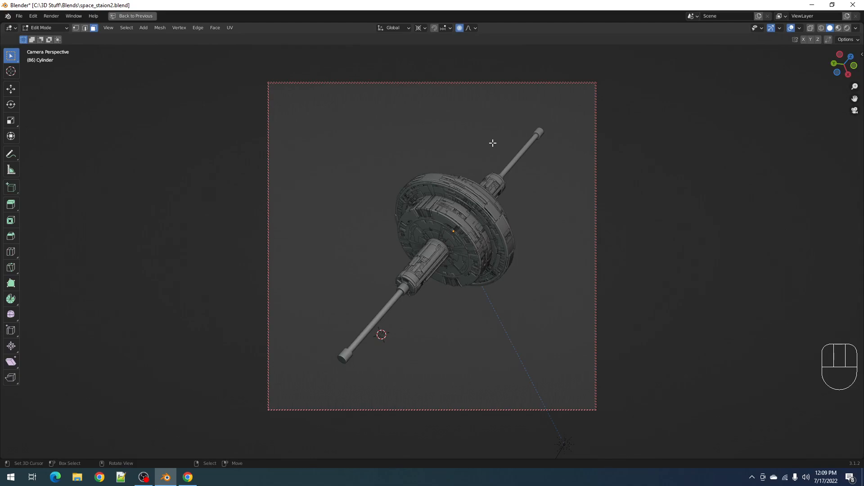
key(KP_0)
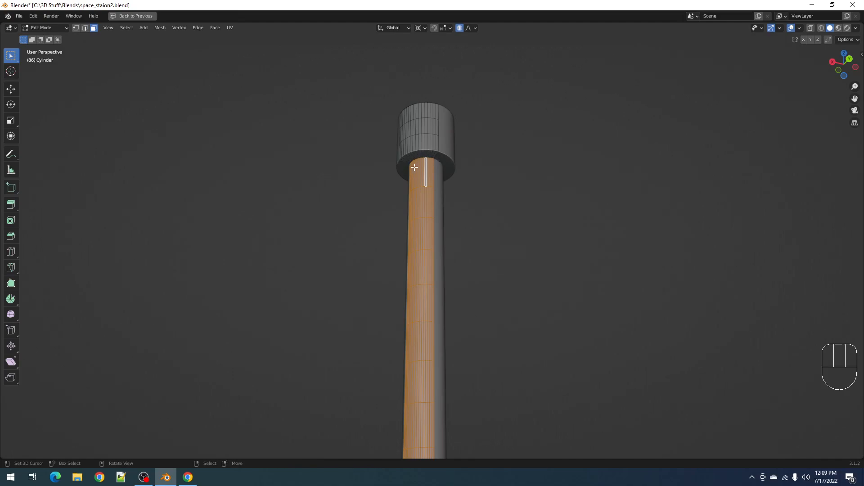
scroll(520, 270, down, 8)
scroll(506, 257, up, 2)
middle_drag(496, 253, 451, 322)
shift+middle_drag(451, 322, 464, 280)
Return to Object Mode and run Random Loop Extrude on the selected collar and shaft faces.
key(Tab)
scroll(465, 307, up, 2)
key(shift+q)
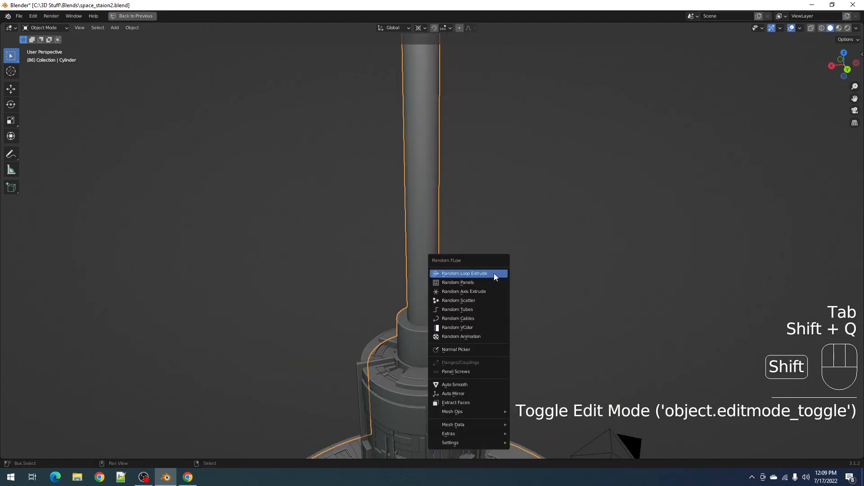
click(494, 273)
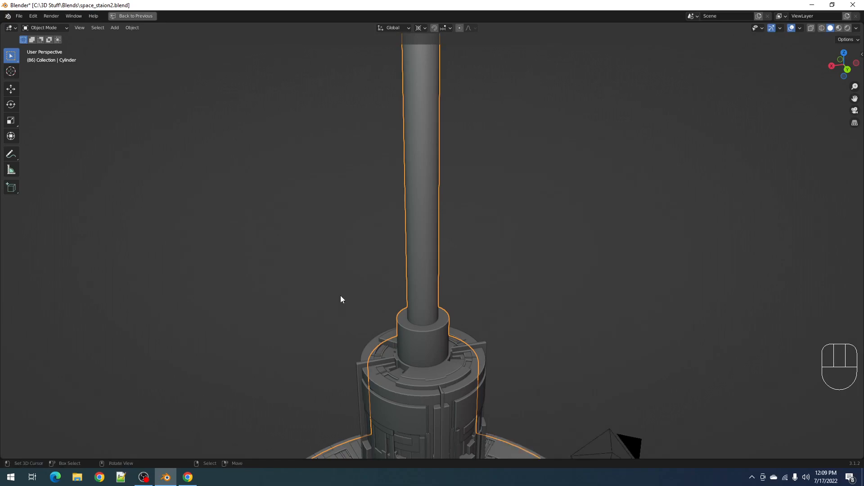
scroll(396, 270, down, 4)
key(Tab)
key(Tab)
key(shift+q)
click(490, 214)
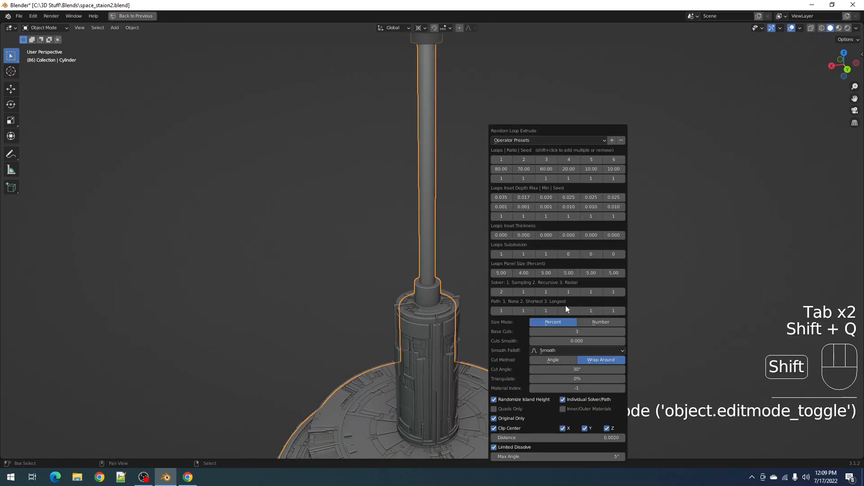
Set the base cuts to 0 and enable loops 1, 2 and 3 together.
ctrl+scroll(569, 331, down, 3)
ctrl+scroll(569, 331, up, 1)
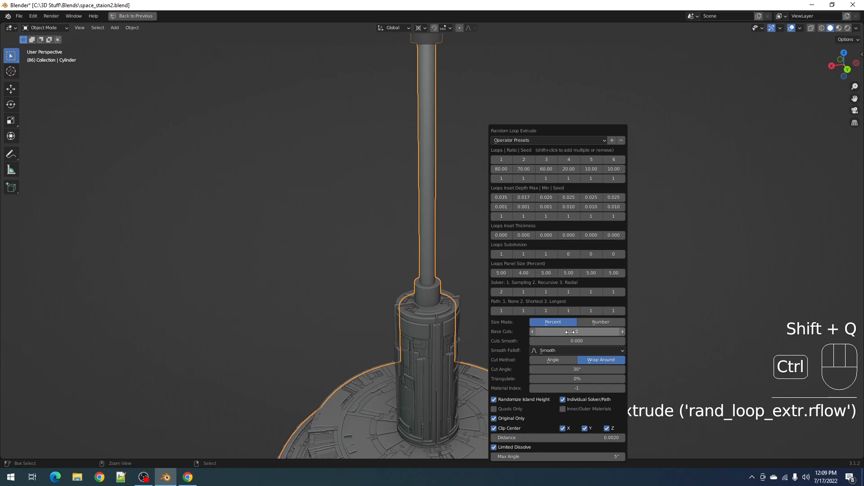
shift+click(499, 159)
shift+click(523, 160)
shift+click(536, 159)
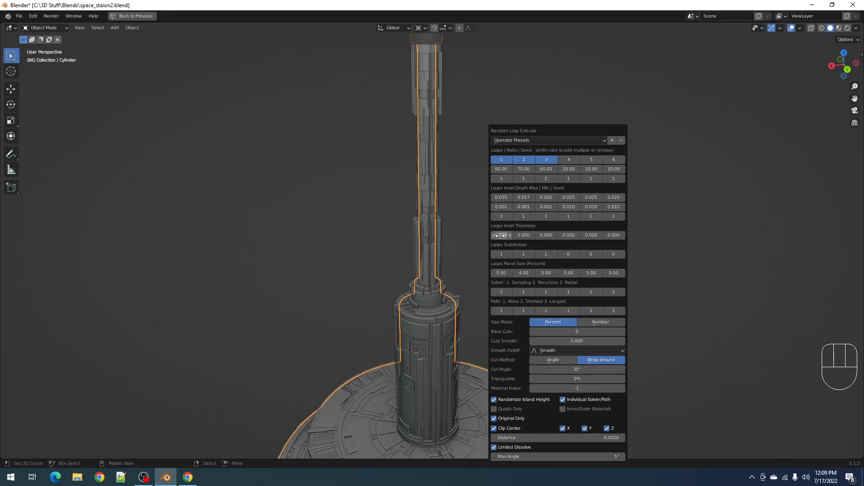
Set loop 1's maximum inset depth to 0.02 and hide the viewport overlays to inspect the shaft panels.
click(501, 197)
text(0.02)
key(Return)
key(shift+alt+z)
middle_drag(379, 192, 490, 245)
key(F9)
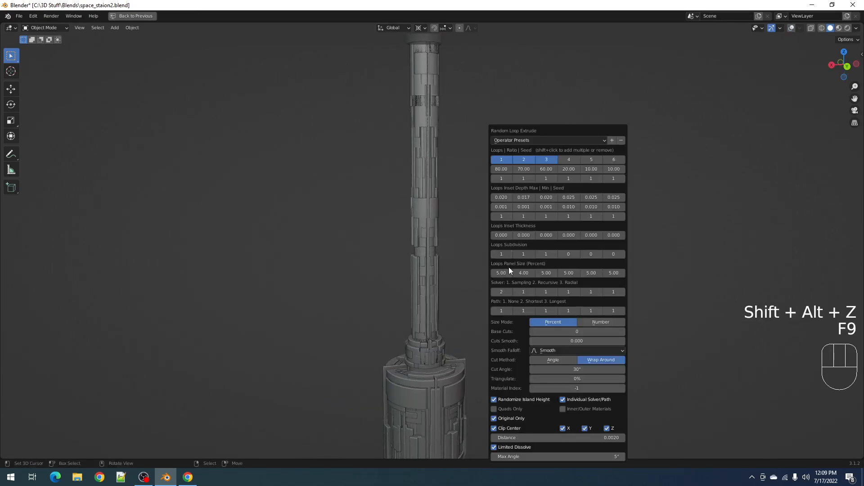
Set loop 1's solver to 1 and raise the base cuts to 3 for the shaft panels.
click(494, 292)
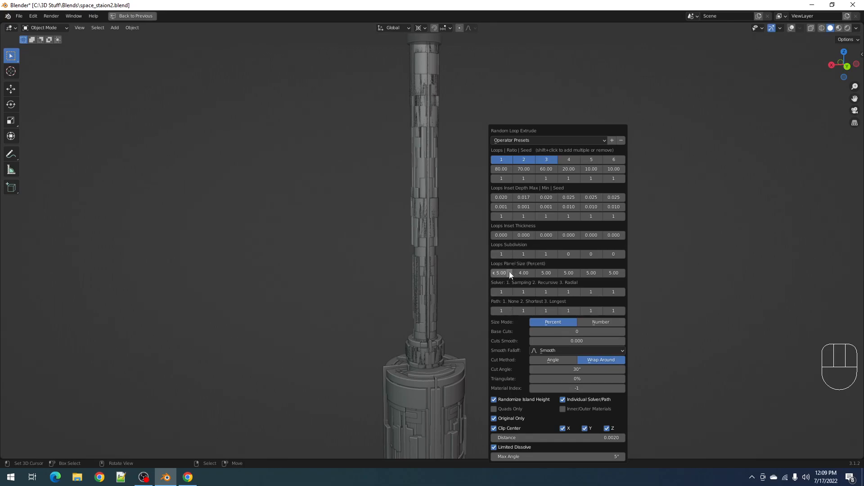
key(ctrl)
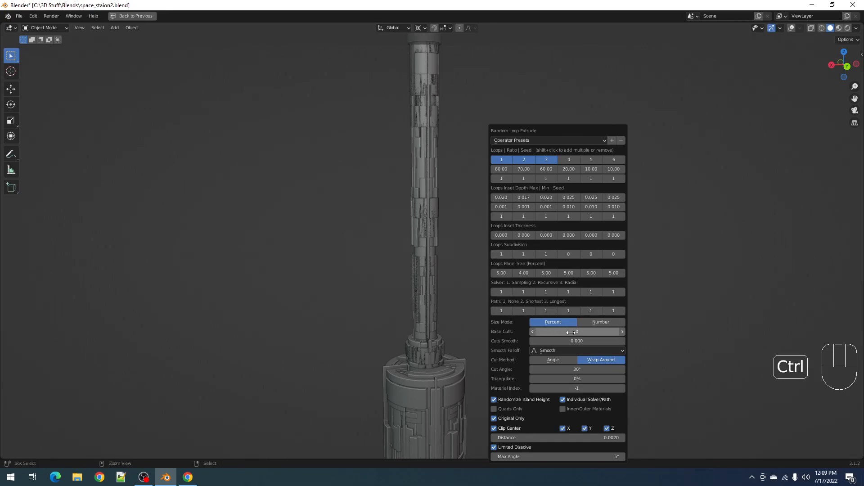
ctrl+scroll(571, 332, up, 1)
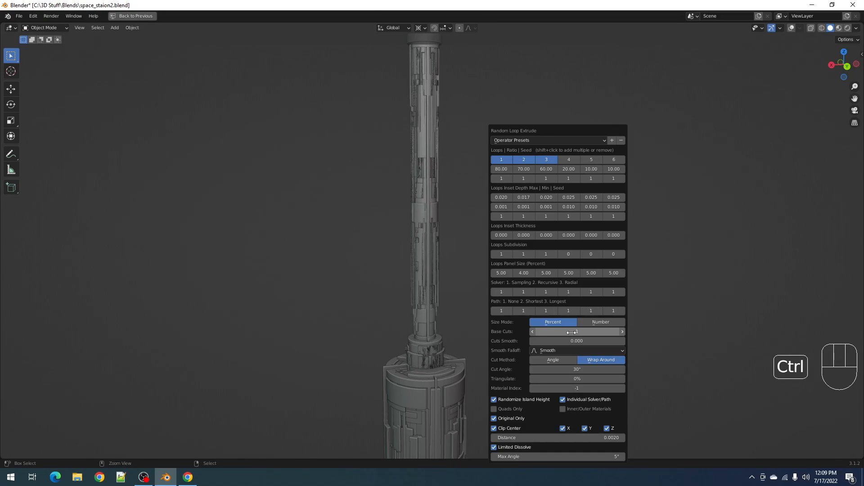
ctrl+scroll(572, 332, up, 1)
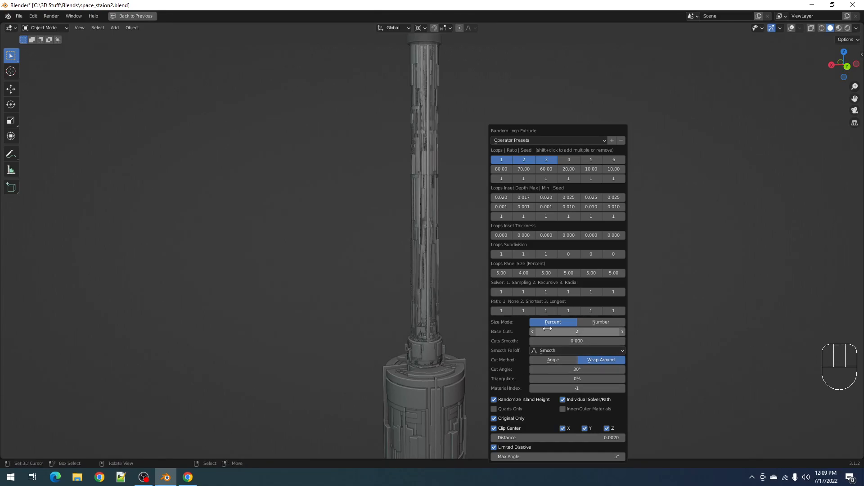
key(ctrl)
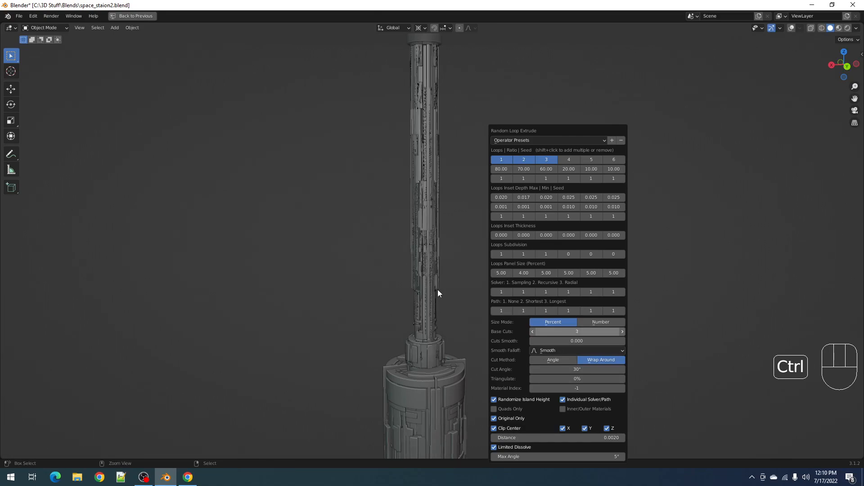
Try 2 base cuts on the shaft panels.
key(F9)
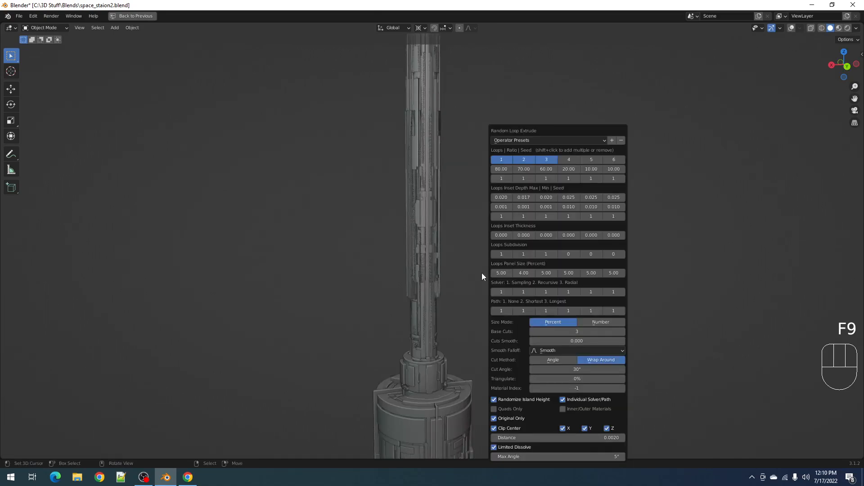
key(shift+alt+z)
key(shift+alt+z)
middle_drag(454, 276, 503, 282)
scroll(495, 251, up, 7)
scroll(495, 250, down, 4)
key(F9)
click(585, 331)
text(2)
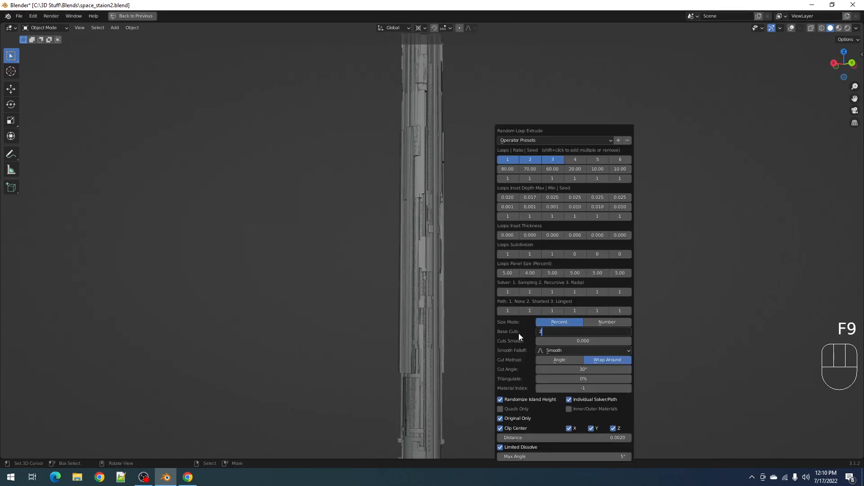
key(Return)
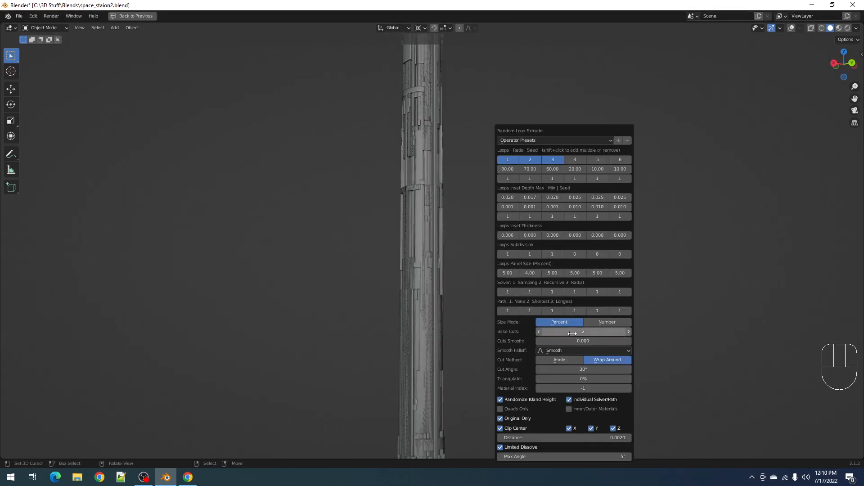
Set loop 2's maximum inset depth to 0.022 and reset loop 1's to its default of 0.025, checking the result through the camera.
click(530, 197)
key(BackSpace)
text(.022)
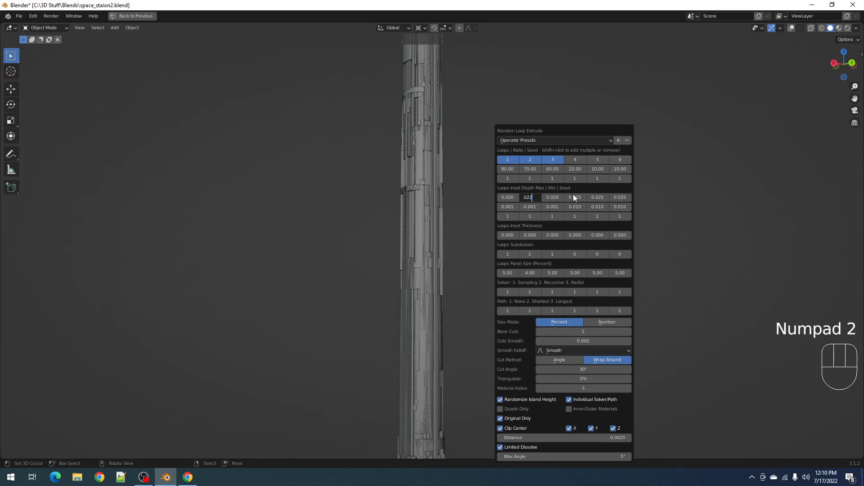
key(Return)
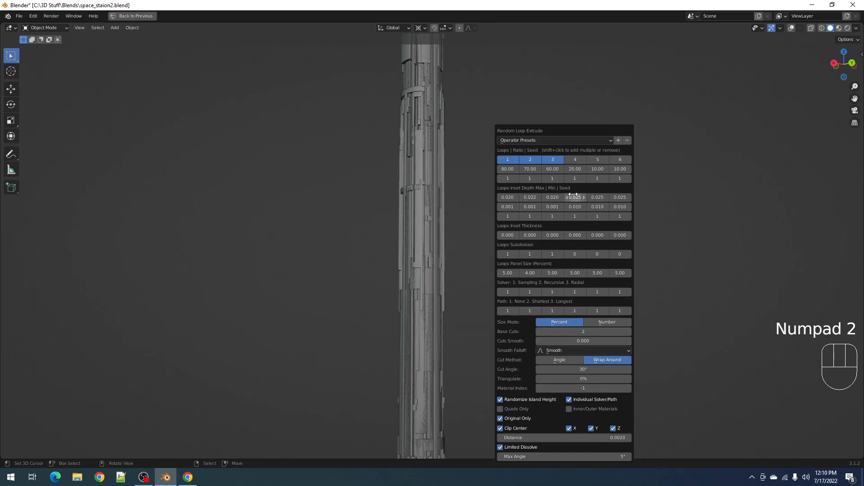
click(509, 197)
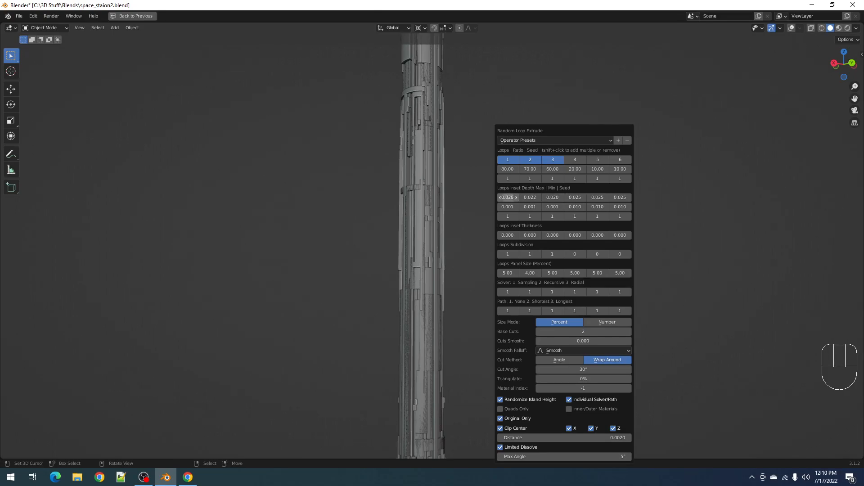
key(BackSpace)
key(Return)
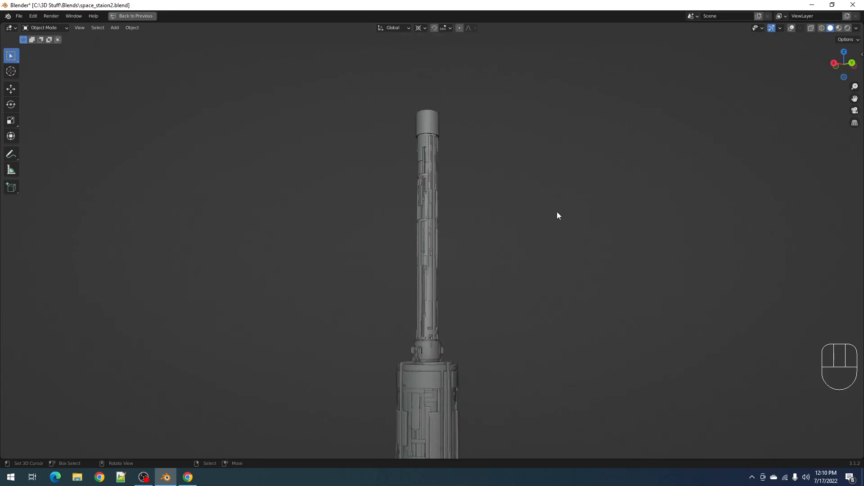
middle_drag(557, 215, 471, 273)
key(KP_0)
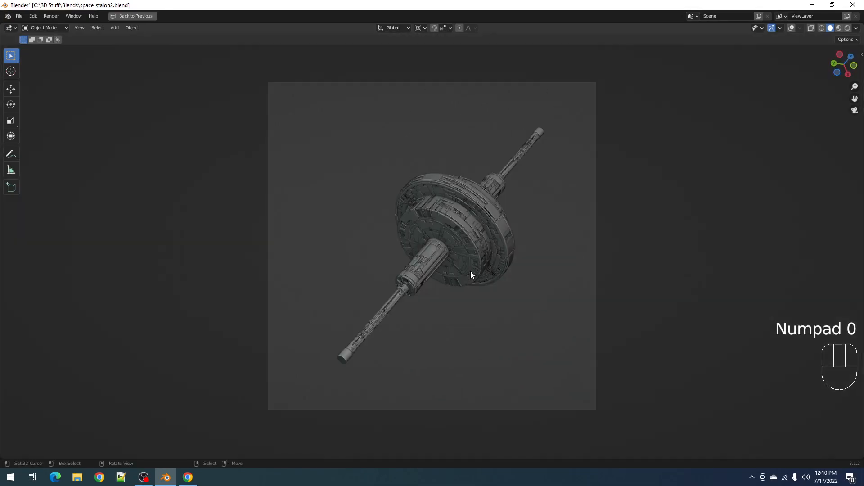
key(KP_0)
scroll(471, 270, up, 4)
middle_drag(471, 269, 482, 231)
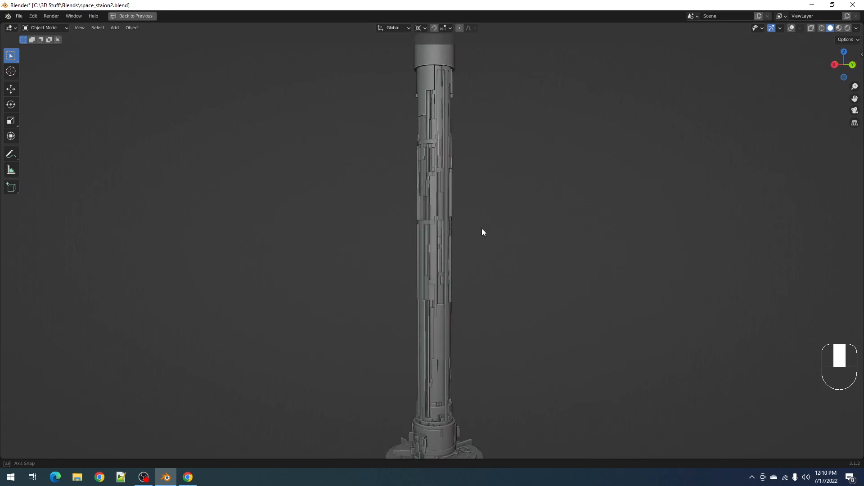
Try other seeds for loop 1's panel selection on the shaft and return the seed to 1.
key(F9)
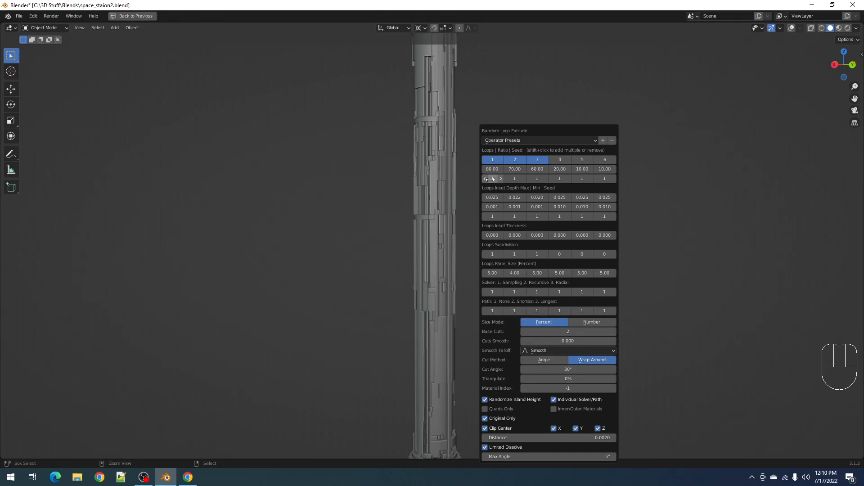
ctrl+scroll(491, 182, up, 1)
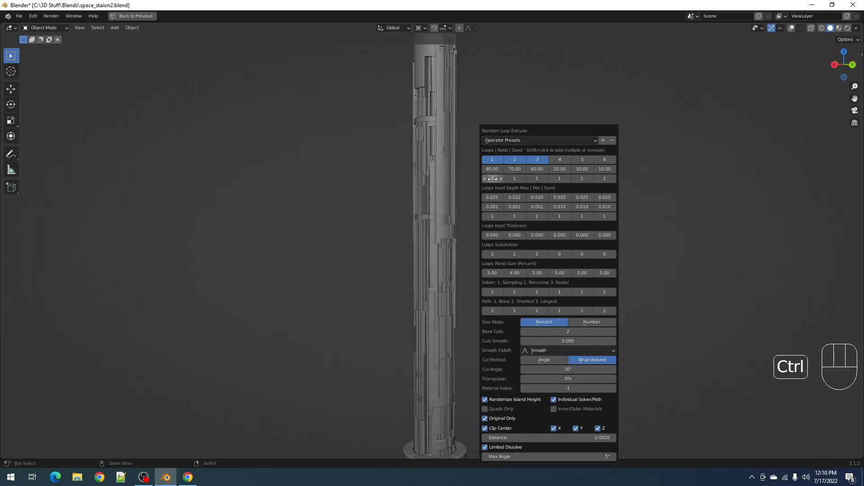
ctrl+scroll(493, 179, up, 1)
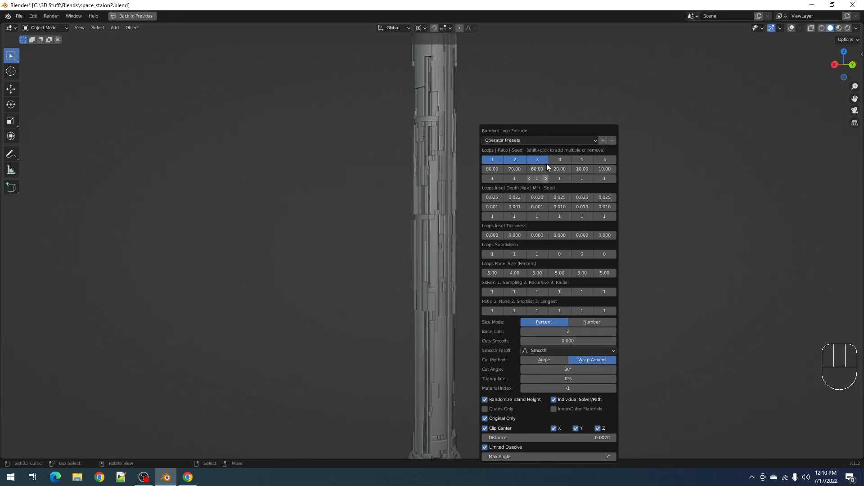
drag(545, 128, 545, 104)
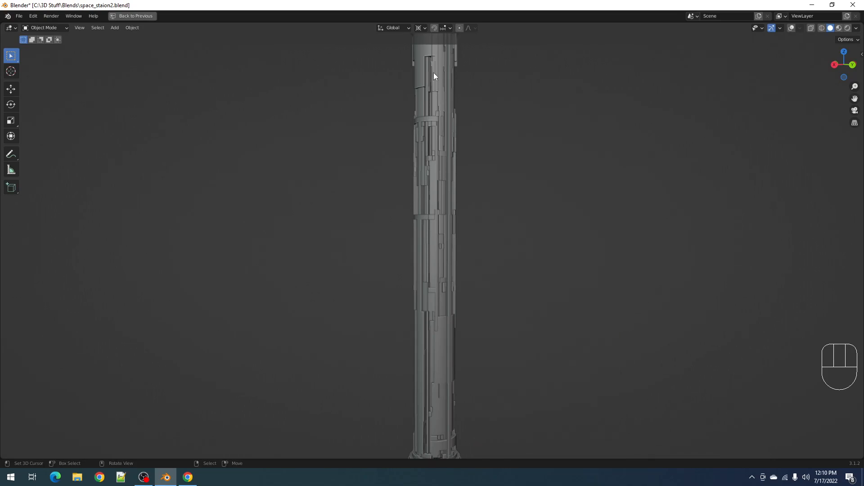
key(F9)
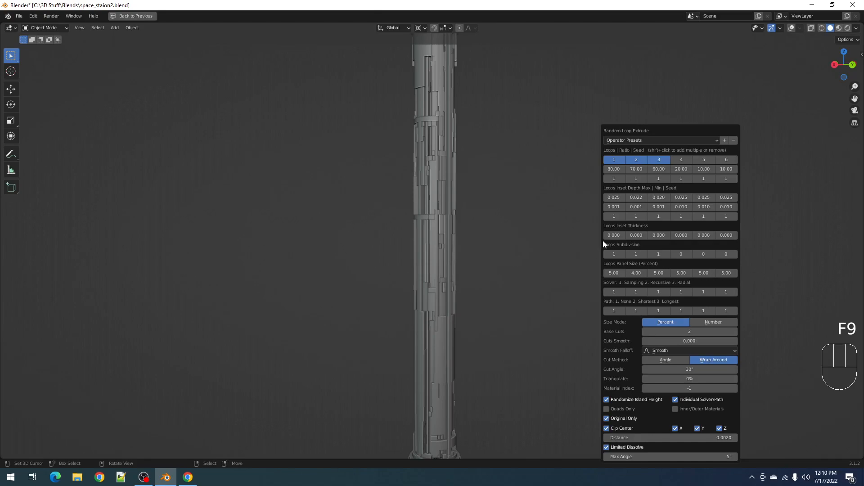
drag(650, 132, 574, 117)
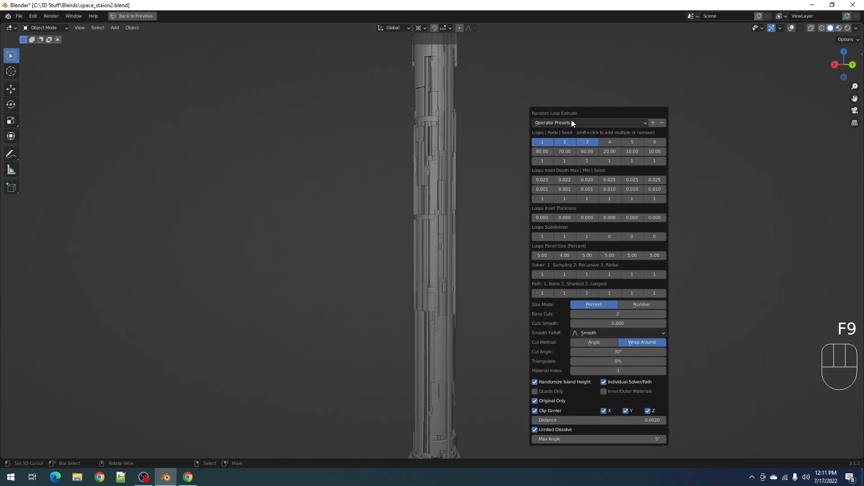
key(ctrl)
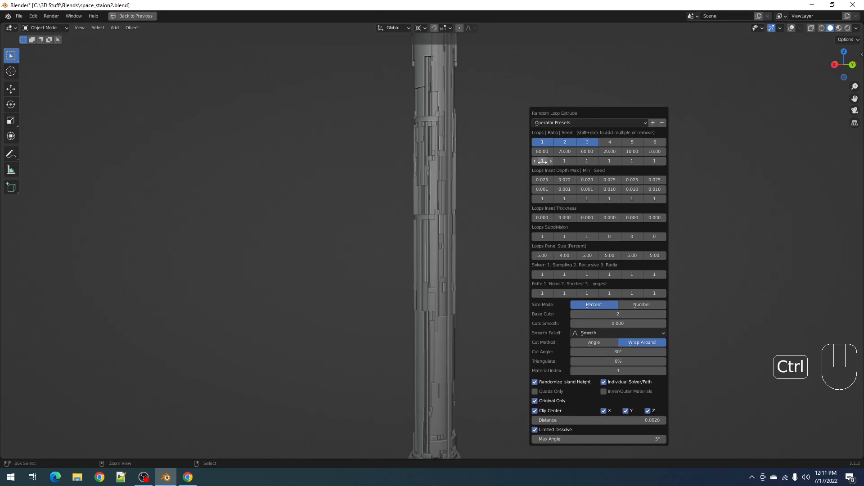
ctrl+scroll(542, 162, up, 1)
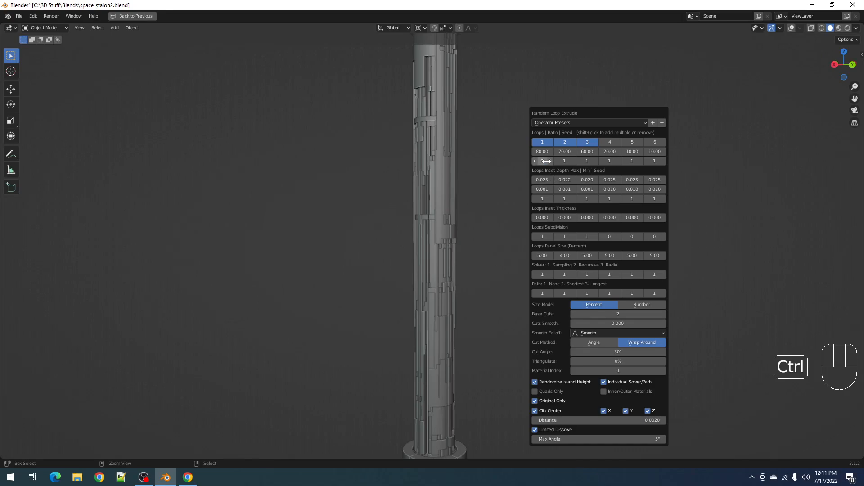
ctrl+scroll(545, 160, down, 1)
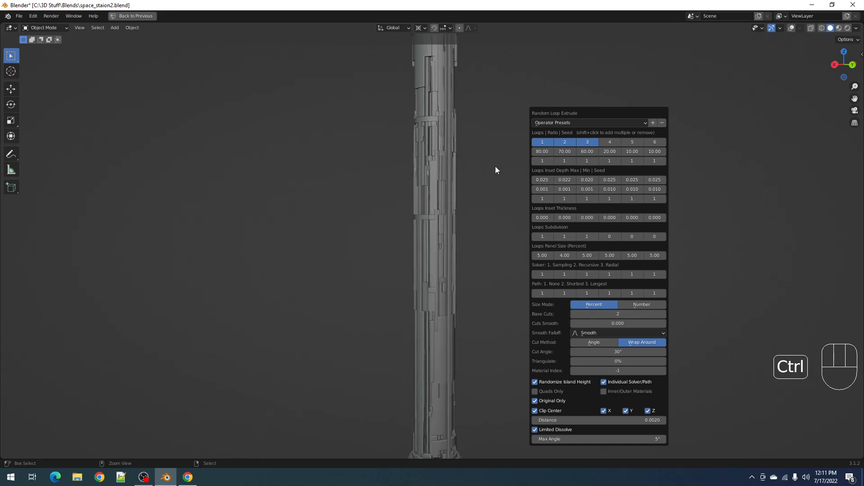
Raise the base cuts to 3 for the shaft panels and check the whole station through the camera.
key(F9)
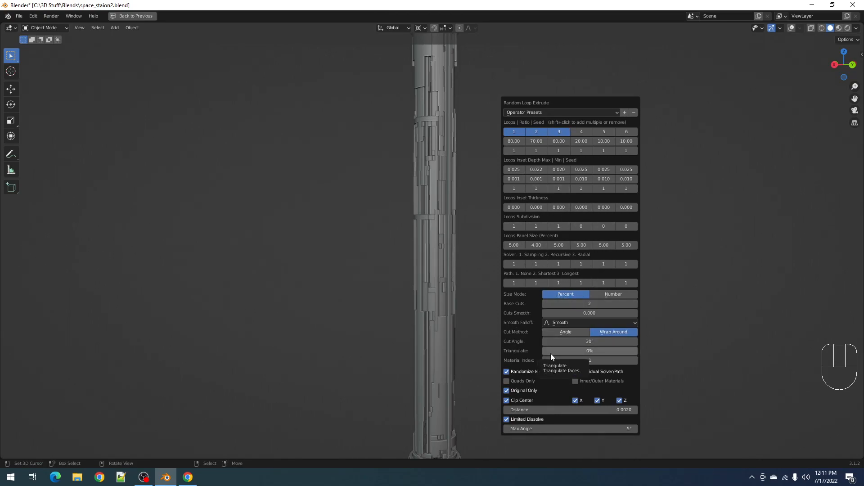
key(ctrl)
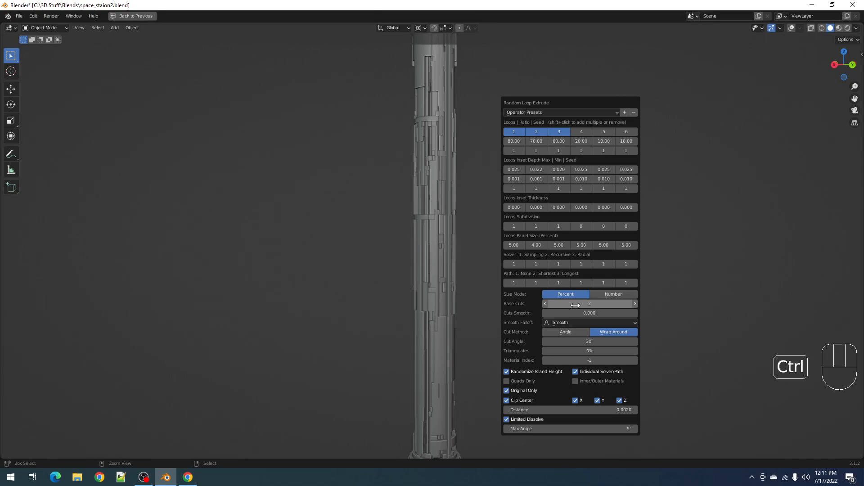
ctrl+scroll(575, 305, up, 1)
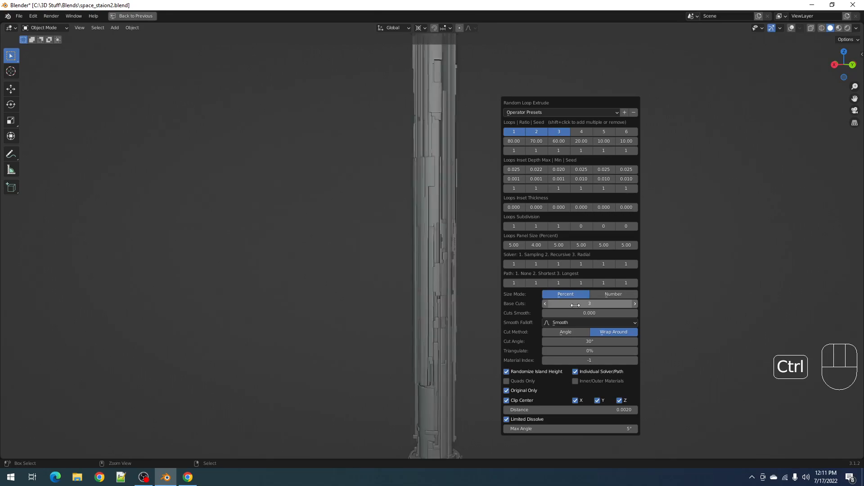
scroll(296, 334, down, 3)
middle_drag(468, 274, 565, 240)
scroll(566, 240, up, 1)
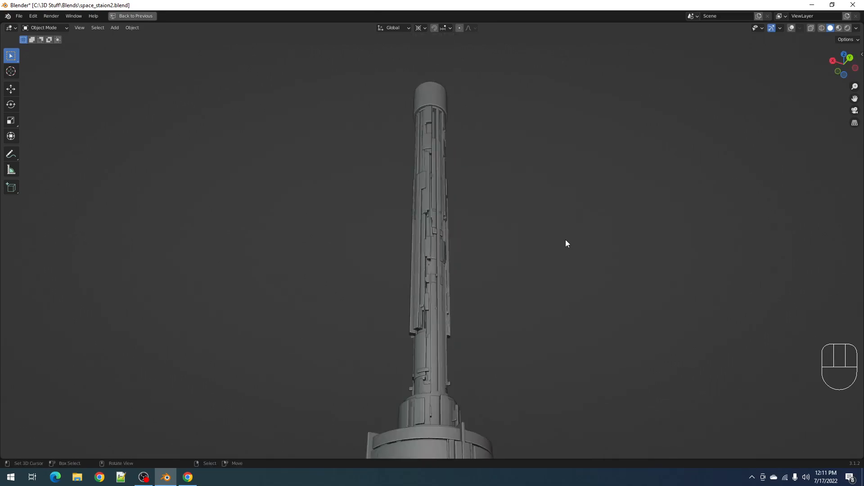
key(KP_0)
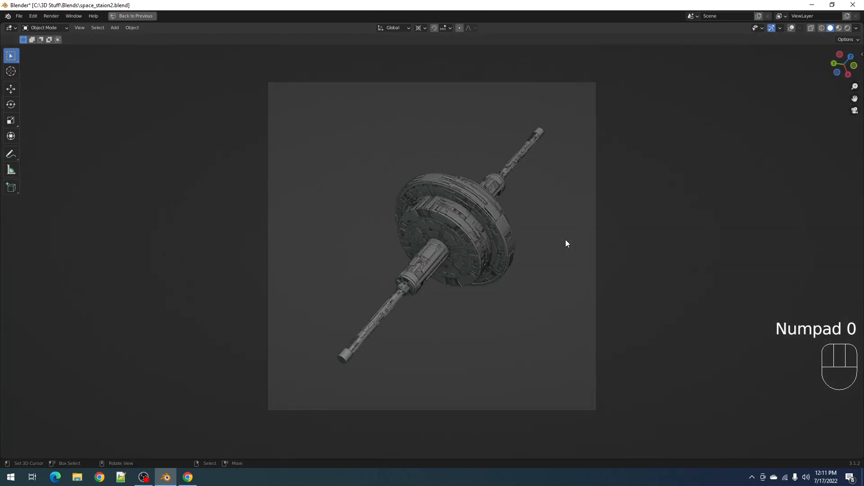
key(KP_0)
In Edit Mode with overlays shown, clear the selection and select the face loops around the shaft's end cap and on its top.
middle_drag(555, 228, 489, 248)
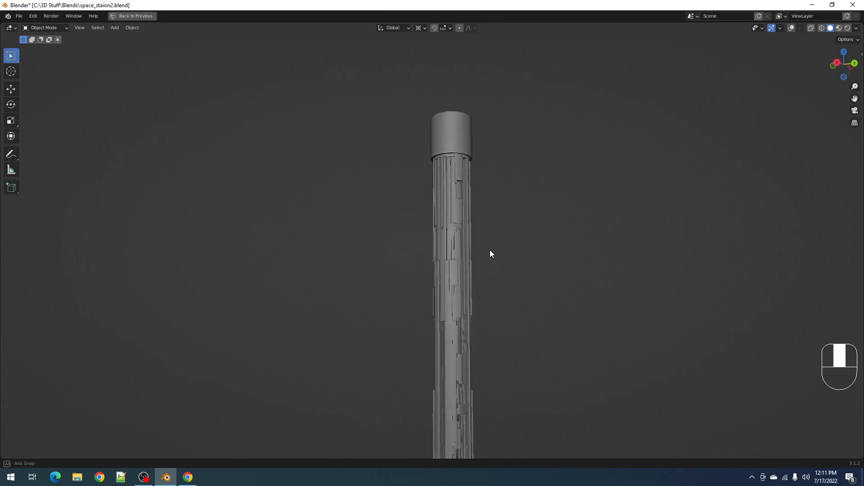
scroll(490, 245, down, 2)
scroll(492, 241, up, 3)
key(Tab)
key(shift+alt+z)
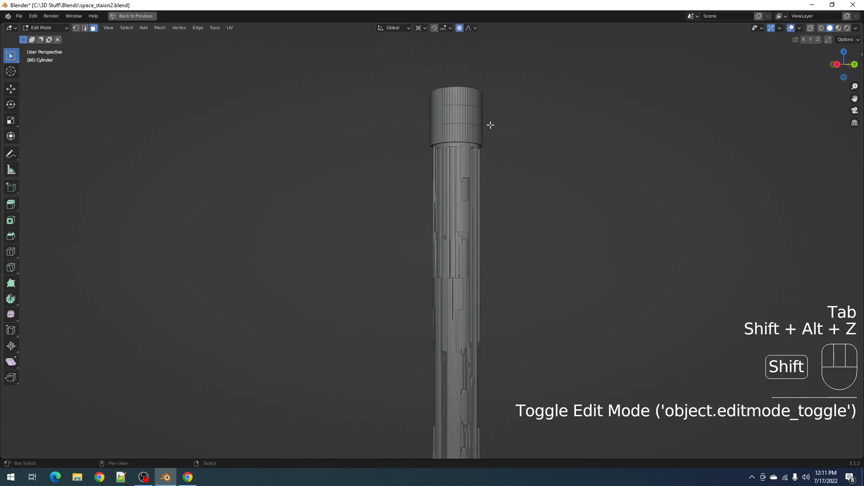
shift+middle_drag(488, 131, 454, 227)
key(alt+a)
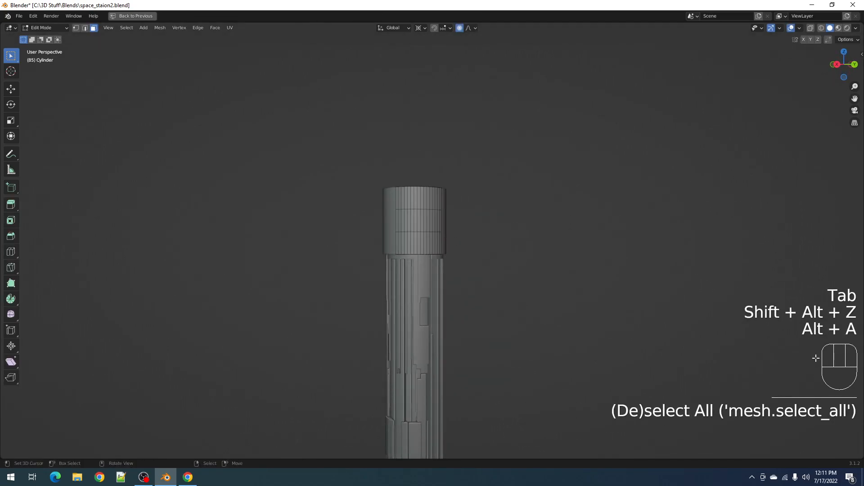
scroll(446, 247, up, 2)
key(3)
alt+shift+click(428, 240)
alt+shift+click(425, 207)
alt+shift+click(420, 175)
middle_drag(419, 176, 450, 223)
scroll(450, 223, up, 2)
alt+shift+click(450, 221)
Run Random Loop Extrude on the selected cap faces in Object Mode with overlays hidden and loops 1, 2 and 3 enabled.
key(Tab)
scroll(483, 293, down, 3)
middle_drag(483, 294, 480, 229)
key(Tab)
key(Tab)
key(shift+alt+z)
key(shift+q)
click(521, 209)
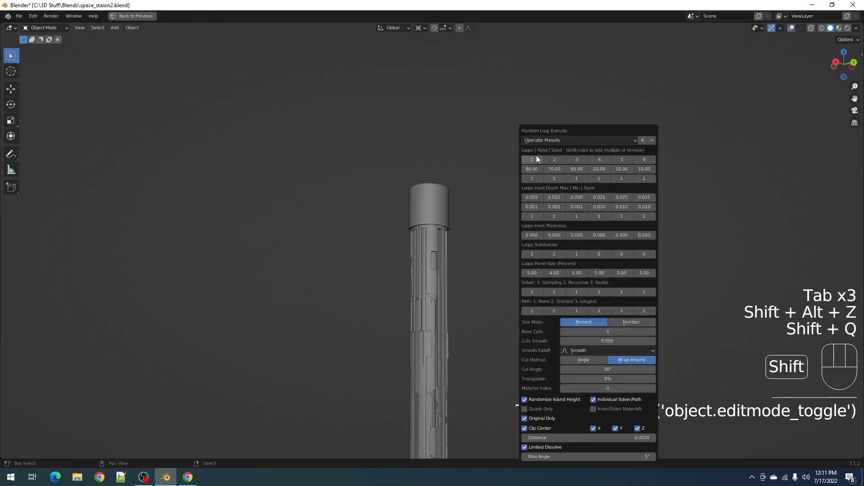
click(536, 158)
shift+click(551, 160)
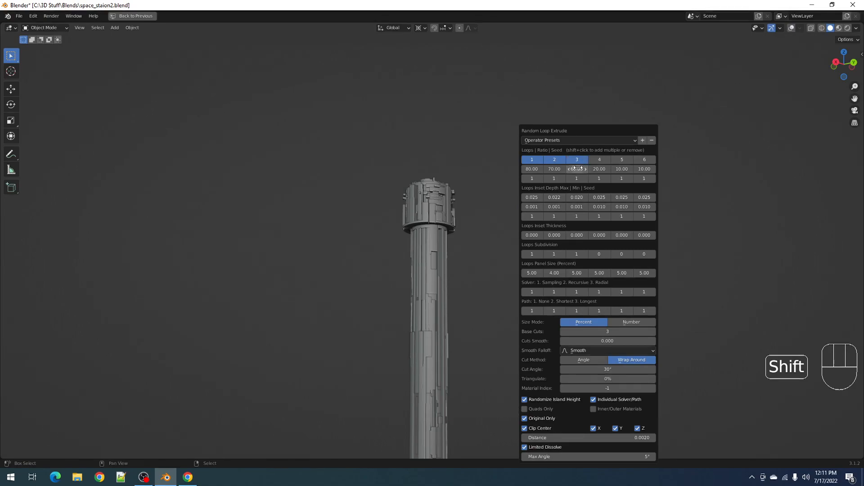
Cycle through loop 1's ratio seeds for the cap panels and settle on seed 2.
middle_drag(460, 179, 482, 219)
key(F9)
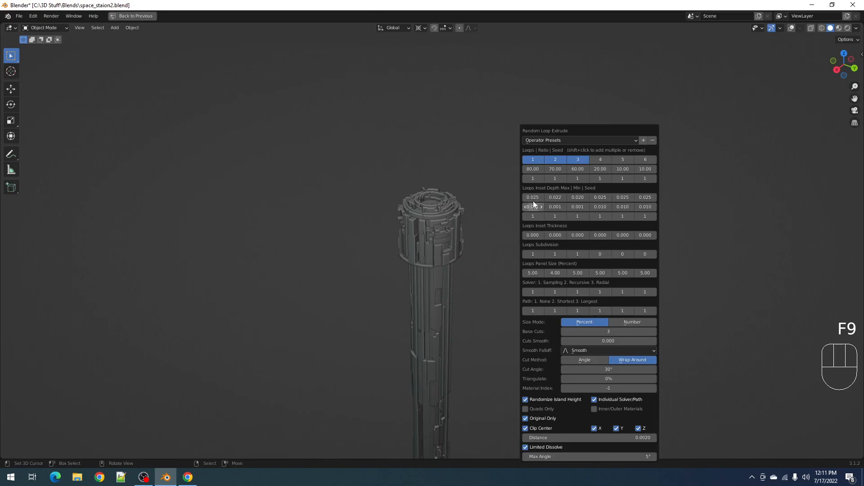
ctrl+scroll(533, 180, up, 1)
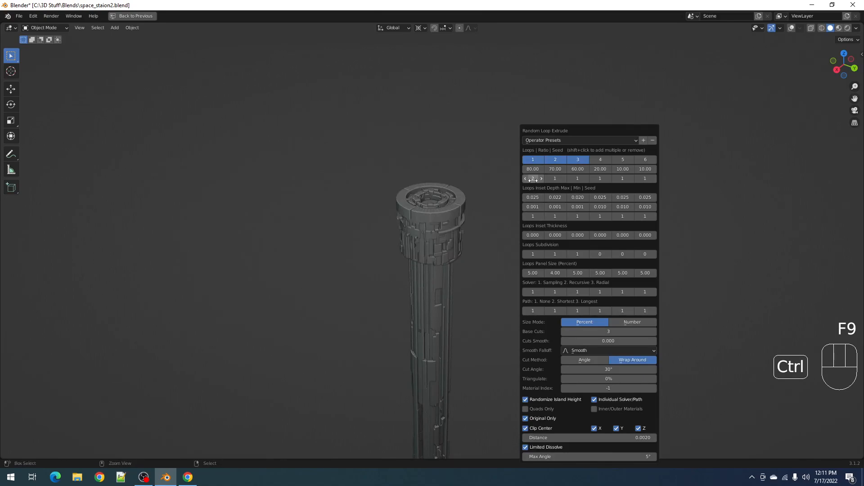
ctrl+scroll(533, 179, up, 1)
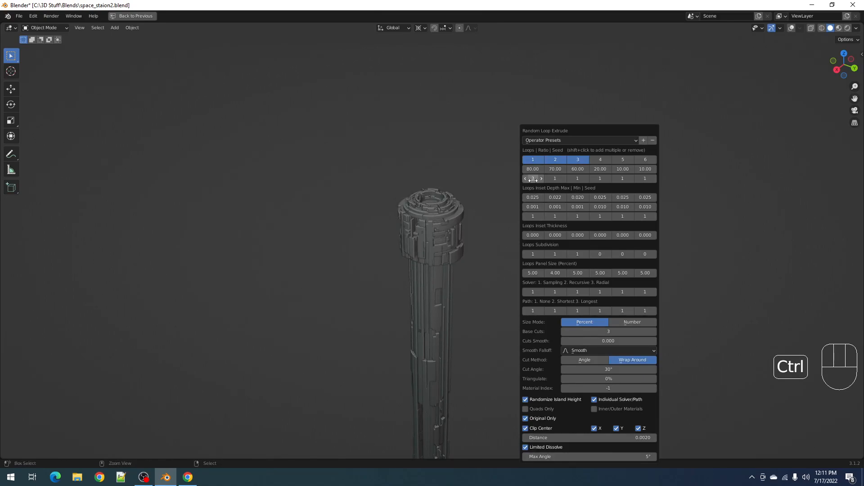
ctrl+scroll(533, 180, up, 1)
ctrl+scroll(532, 180, down, 1)
ctrl+scroll(533, 180, up, 2)
ctrl+scroll(533, 180, up, 1)
ctrl+scroll(533, 179, down, 2)
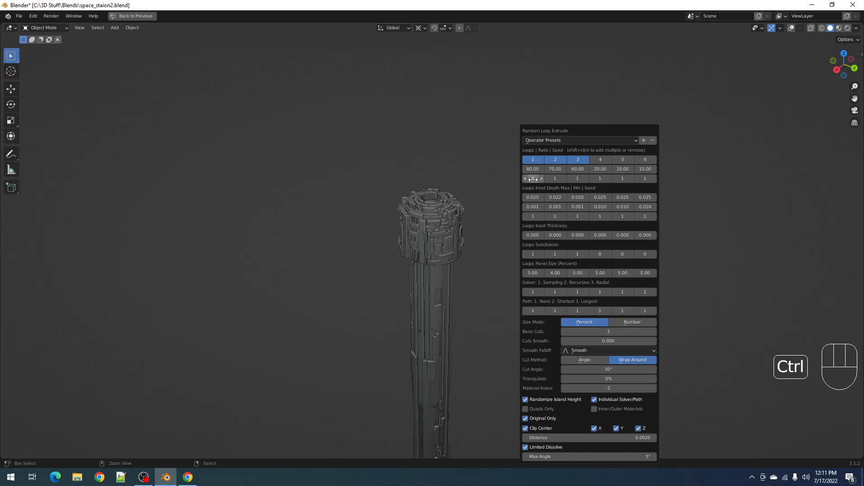
ctrl+scroll(533, 179, down, 2)
ctrl+scroll(532, 180, down, 1)
ctrl+scroll(533, 179, down, 1)
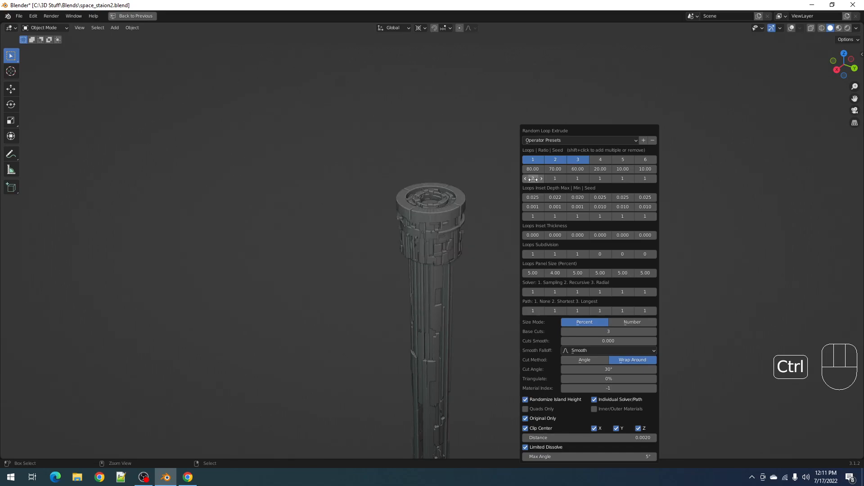
Compare lower base cut counts on the cap panels and set the base cuts to 2.
middle_drag(395, 225, 531, 238)
scroll(433, 263, up, 1)
key(F9)
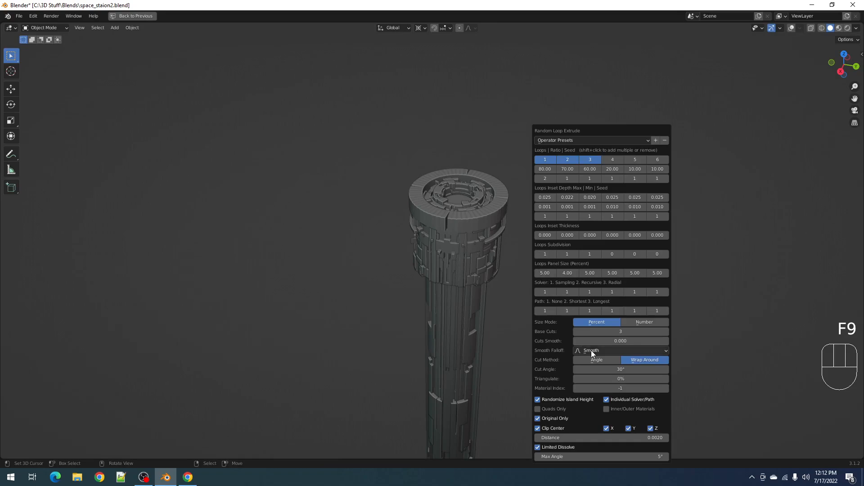
ctrl+scroll(610, 331, down, 3)
ctrl+scroll(610, 331, up, 1)
ctrl+scroll(610, 331, up, 1)
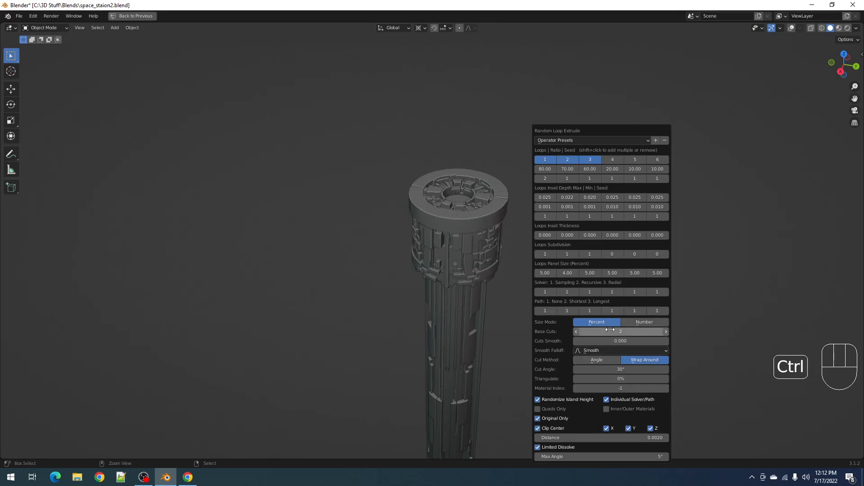
Set the base cuts to 3 and cycle loop 1's ratio seeds for the cap panels, settling on seed 3.
ctrl+scroll(610, 330, up, 1)
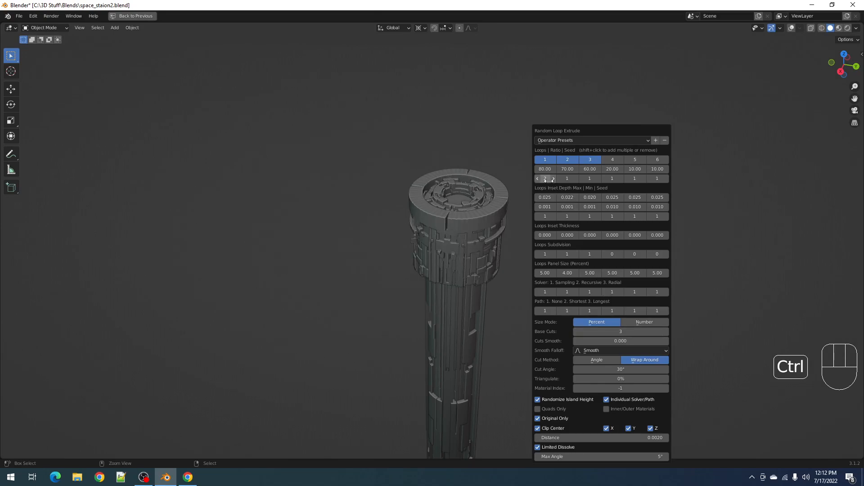
ctrl+scroll(548, 179, up, 1)
ctrl+scroll(553, 179, up, 1)
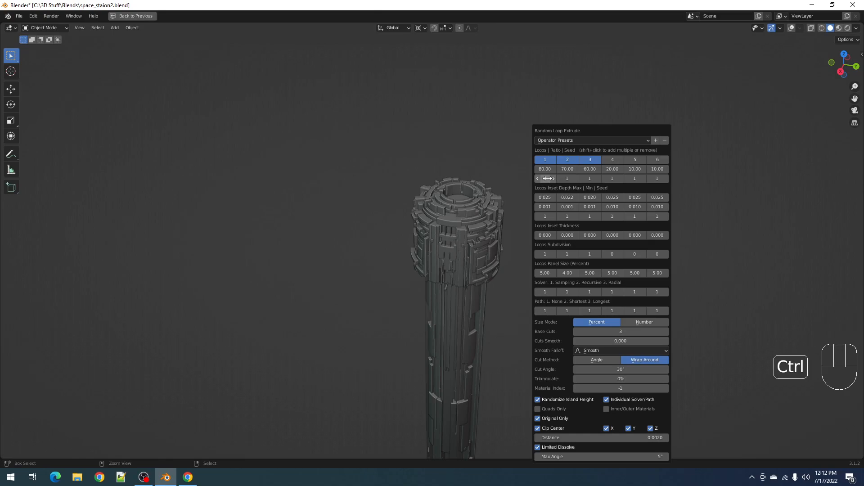
key(ctrl+z)
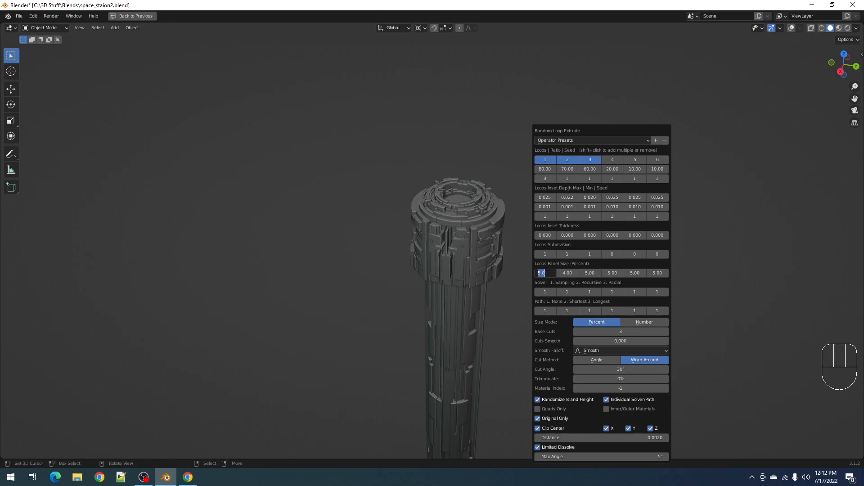
Set loop 1's panel size to 10 percent and cycle its ratio seed up to 7.
click(547, 274)
text(10)
key(Return)
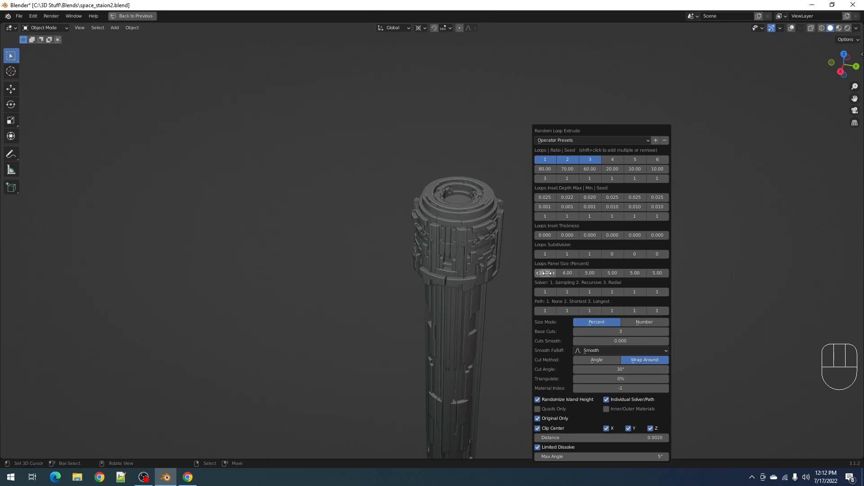
ctrl+scroll(542, 179, up, 1)
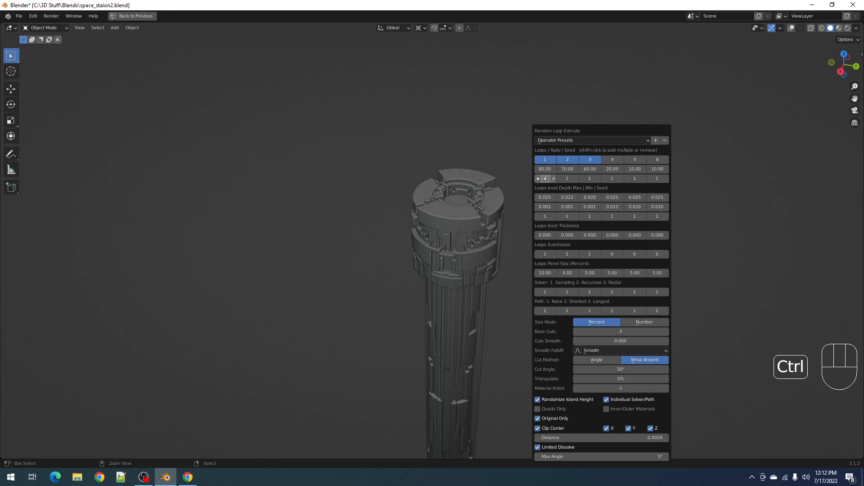
ctrl+scroll(541, 178, up, 1)
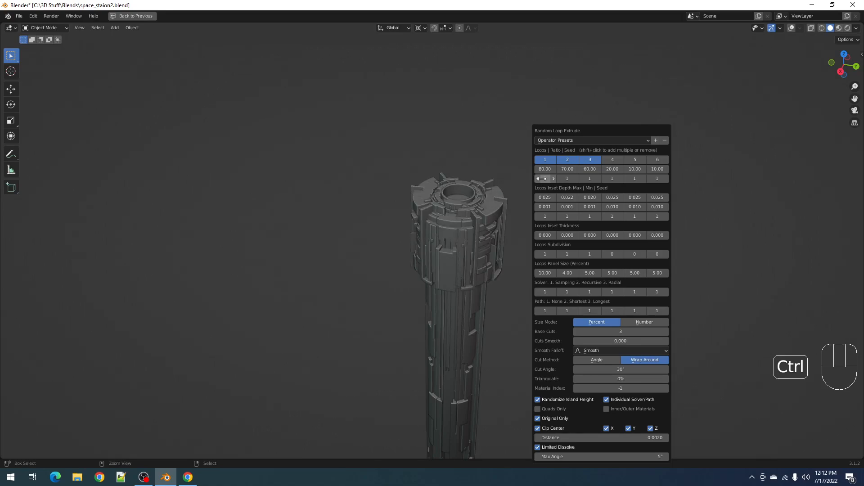
ctrl+scroll(541, 179, up, 1)
ctrl+scroll(541, 179, up, 1)
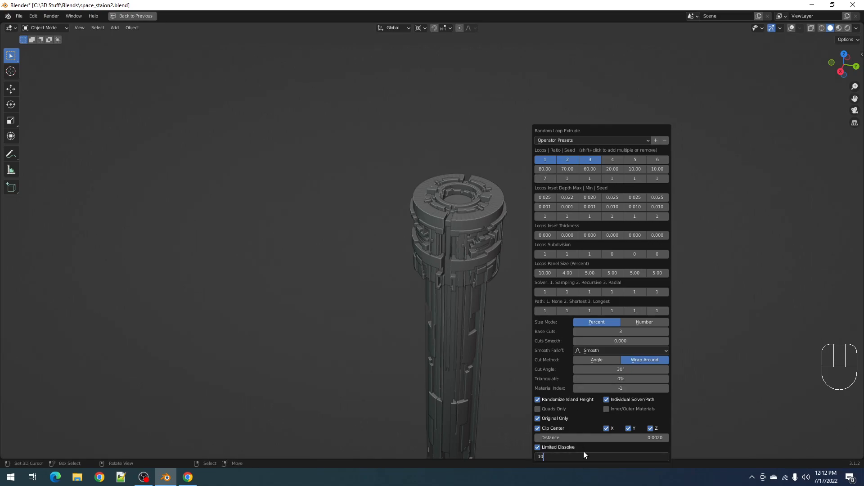
Compare the cap with Limited Dissolve off and on, trying a max angle of 10° and settling on 6°.
key(Return)
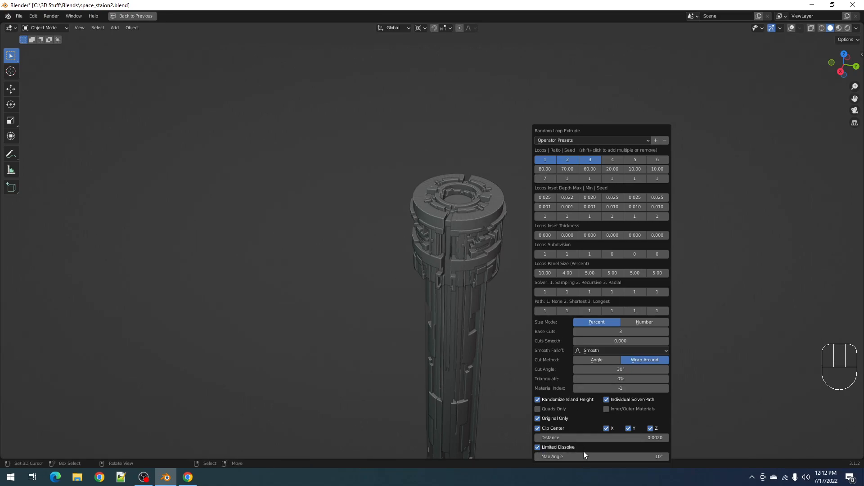
click(583, 450)
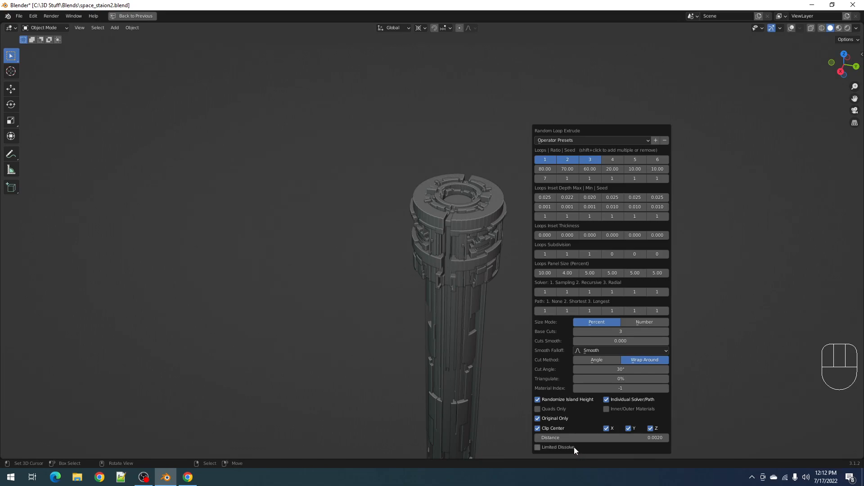
click(580, 449)
click(594, 457)
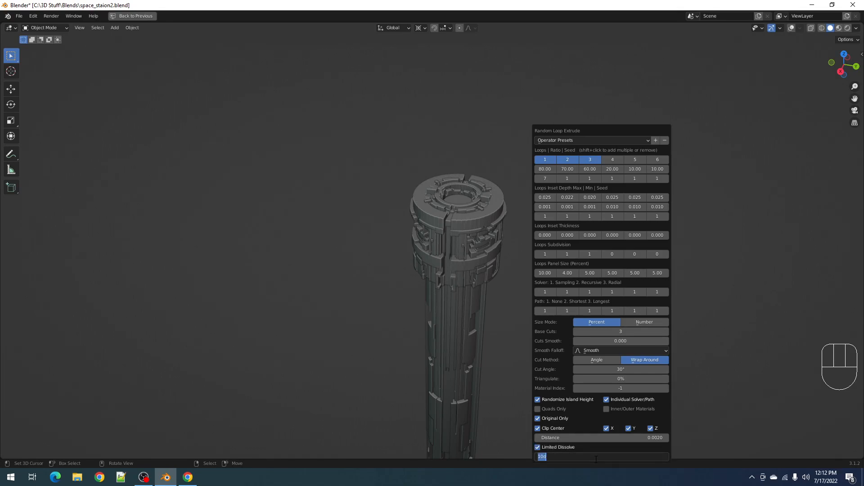
key(Return)
click(595, 459)
key(Return)
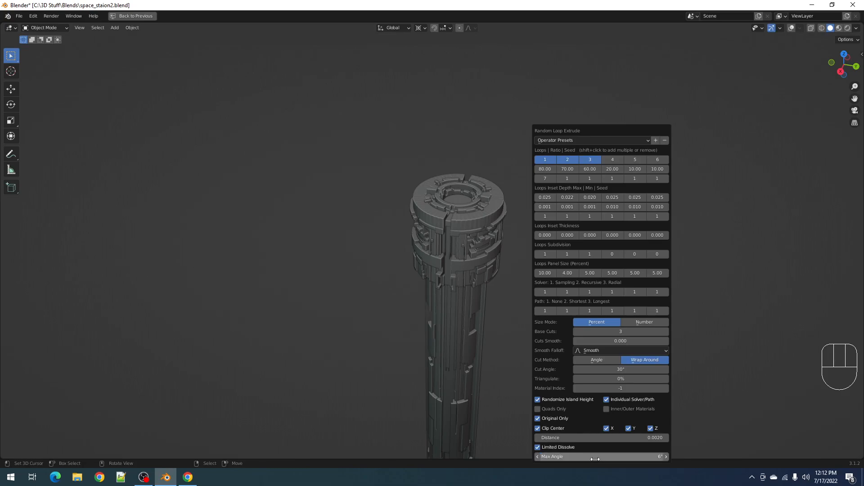
Reopen the Random Loop Extrude settings and cycle through loop 2's ratio seeds to vary the cap panels.
middle_drag(471, 259, 532, 293)
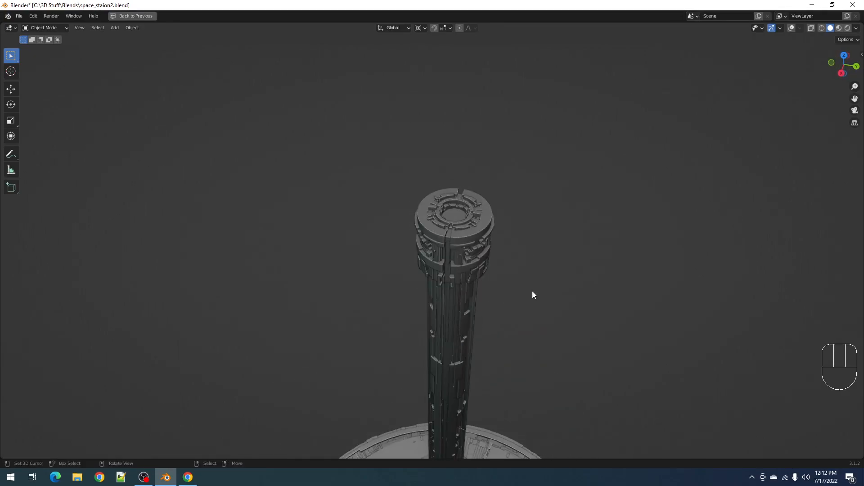
key(F9)
ctrl+scroll(563, 180, up, 1)
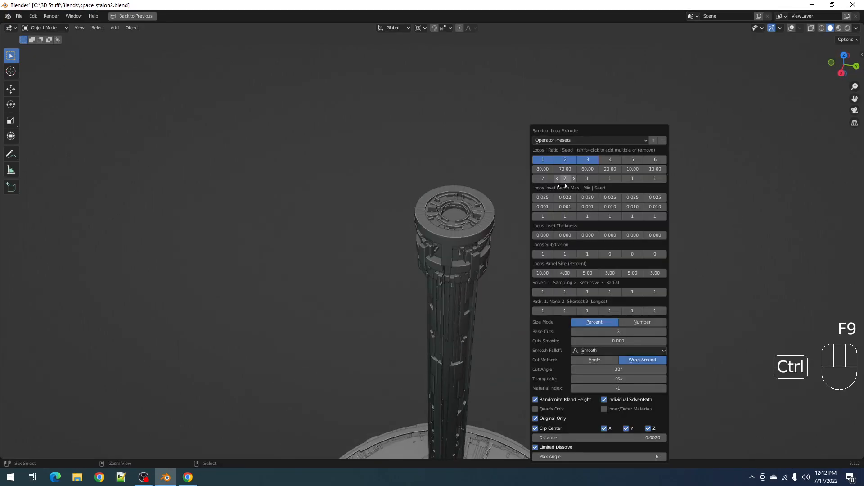
ctrl+scroll(563, 179, up, 2)
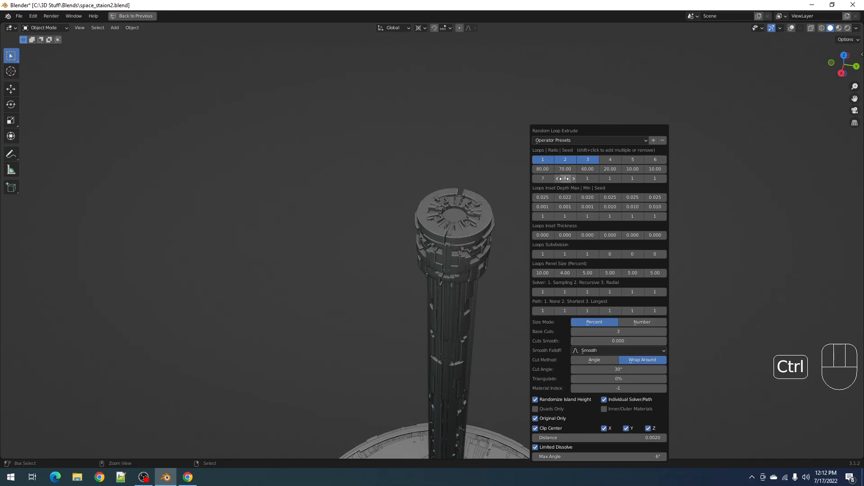
ctrl+scroll(564, 179, up, 1)
ctrl+scroll(564, 179, down, 1)
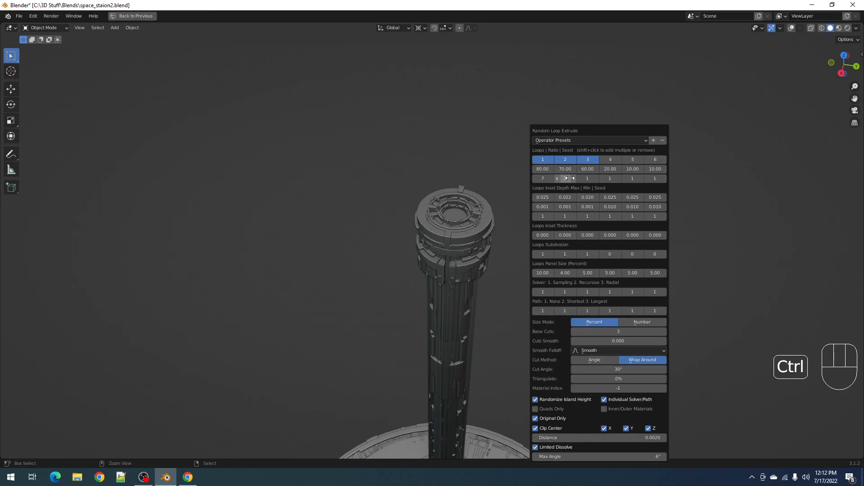
Check the whole station through the camera view, leave that view and save the file.
middle_drag(431, 248, 524, 246)
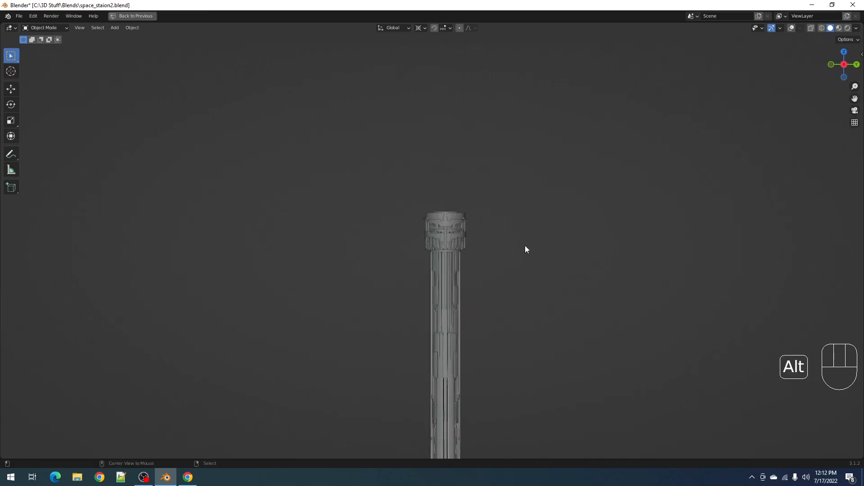
scroll(524, 246, down, 3)
shift+middle_drag(514, 385, 512, 255)
scroll(511, 253, down, 2)
scroll(510, 251, up, 1)
key(KP_0)
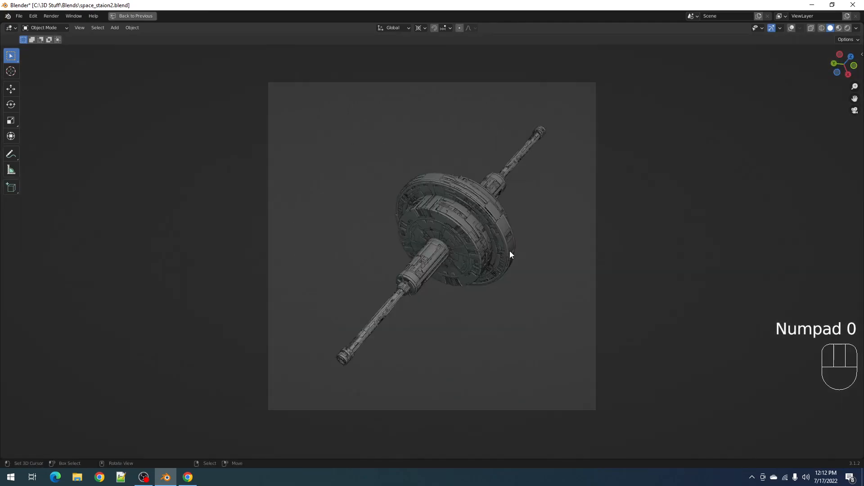
key(KP_0)
key(ctrl+s)
Clear the selection, pick the base Cylinder from the overlapping station objects and enter Edit Mode.
scroll(509, 251, down, 3)
shift+middle_drag(479, 281, 471, 194)
scroll(471, 196, up, 2)
middle_drag(471, 198, 484, 246)
middle_drag(423, 273, 459, 322)
key(alt+a)
scroll(457, 278, up, 3)
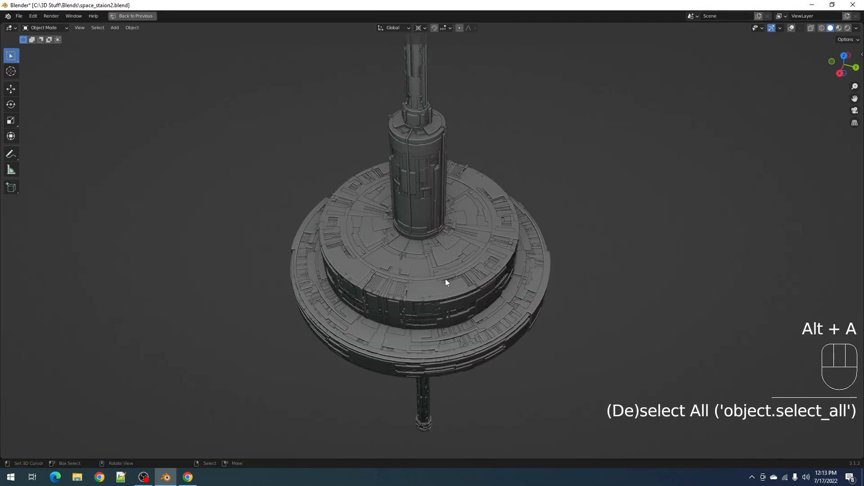
alt+right_click(446, 277)
click(447, 277)
mouse_move(446, 277)
middle_down()
mouse_move(482, 285)
mouse_move(482, 269)
middle_up()
key(Tab)
Select the whole base mesh, inspect it in wireframe with overlays shown, and return to Object Mode in solid shading.
key(shift+z)
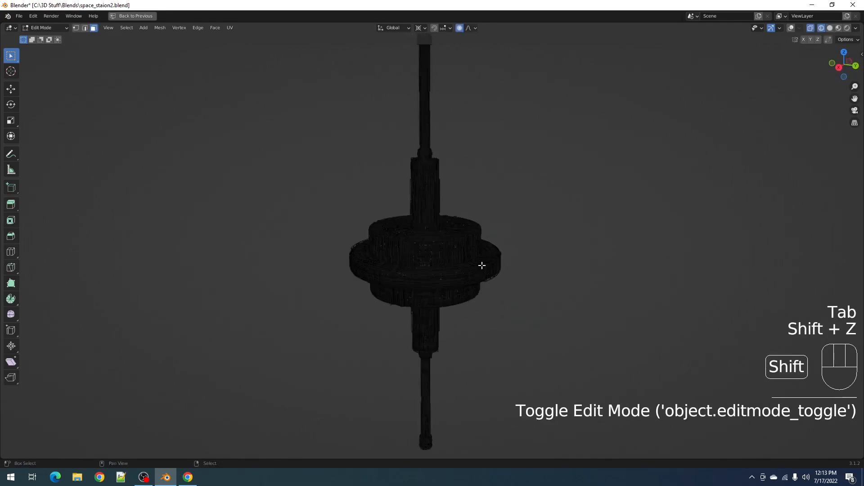
key(a)
key(shift+alt+z)
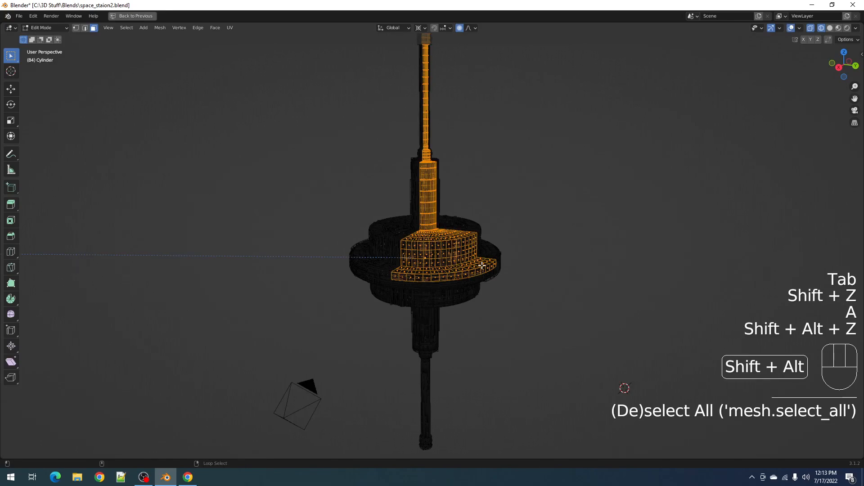
scroll(482, 266, up, 2)
key(Tab)
key(Tab)
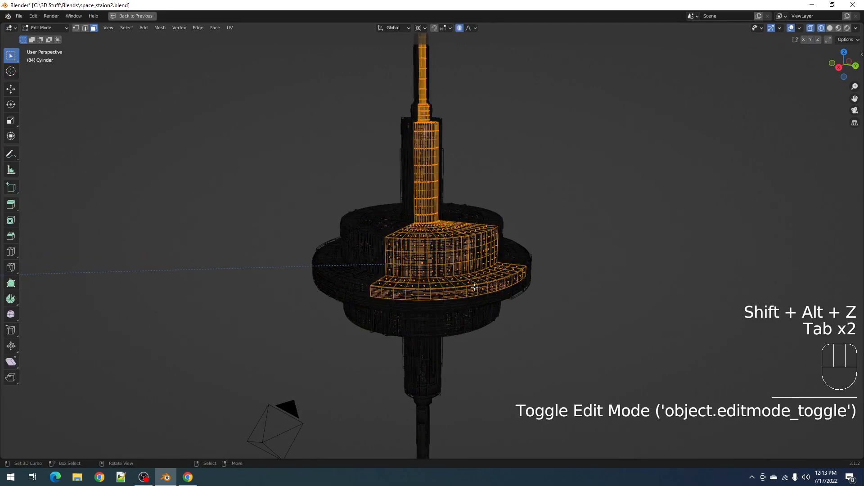
key(Tab)
key(shift+z)
Deselect everything and bring up the list of overlapping objects at the column's foot.
middle_drag(556, 278, 540, 297)
key(alt+a)
key(alt+a)
shift+middle_drag(436, 260, 462, 236)
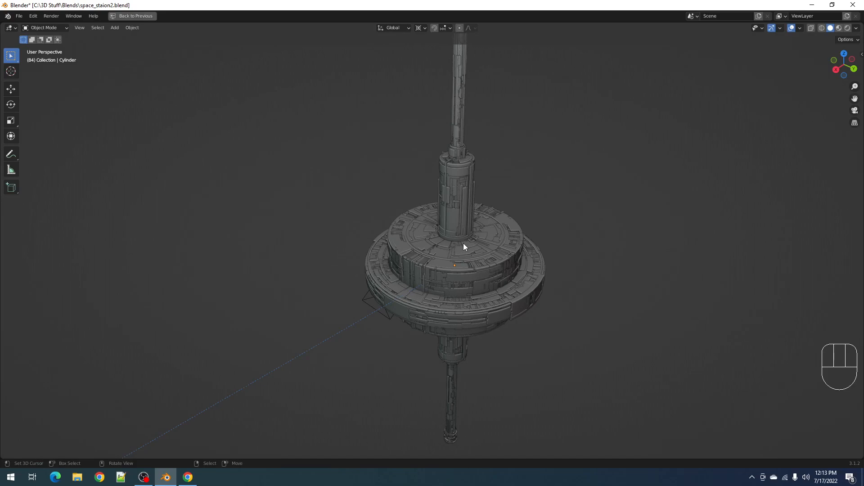
alt+right_click(463, 233)
click(463, 233)
List the objects overlapping at the column and choose the base Cylinder from that list.
scroll(502, 225, up, 5)
shift+middle_drag(509, 217, 492, 244)
scroll(492, 245, down, 2)
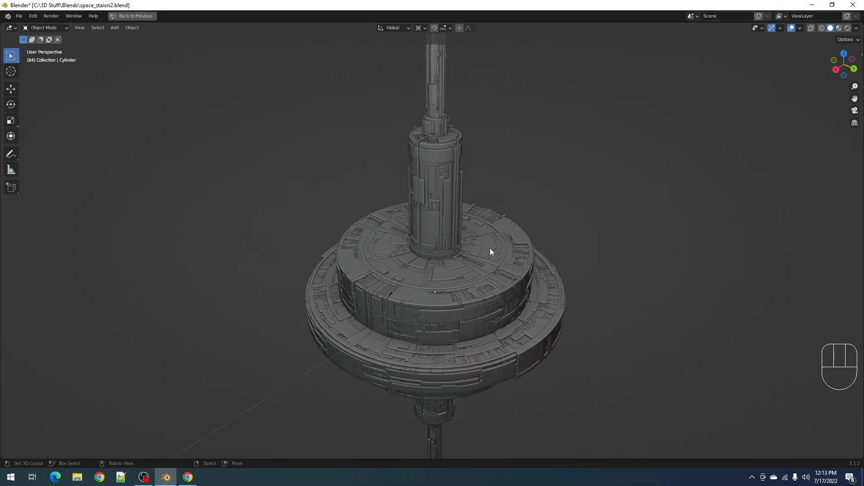
scroll(482, 216, down, 3)
scroll(486, 218, up, 3)
middle_drag(486, 217, 486, 249)
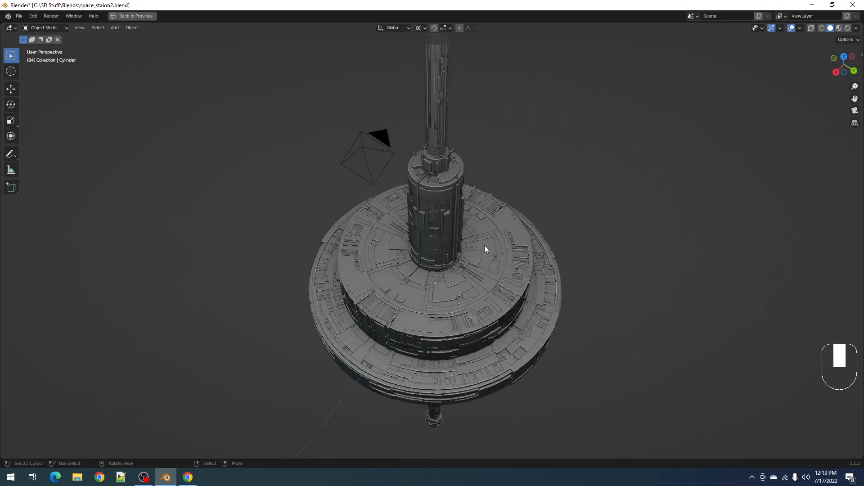
alt+right_click(440, 251)
alt+click(436, 249)
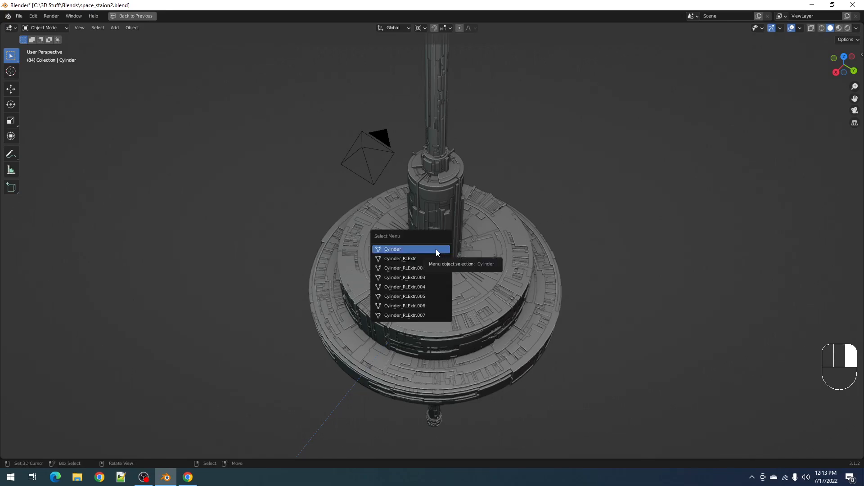
click(436, 249)
Select a column panel object directly, try moving it and cancel, and hide overlapping panel objects one at a time.
scroll(436, 249, down, 3)
key(alt+a)
click(439, 244)
key(g)
right_click(580, 209)
key(h)
key(h)
key(h)
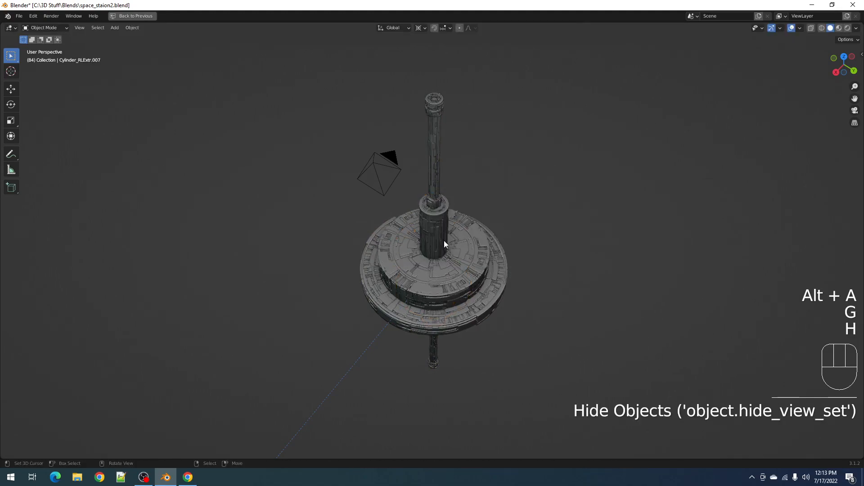
scroll(468, 251, up, 3)
key(h)
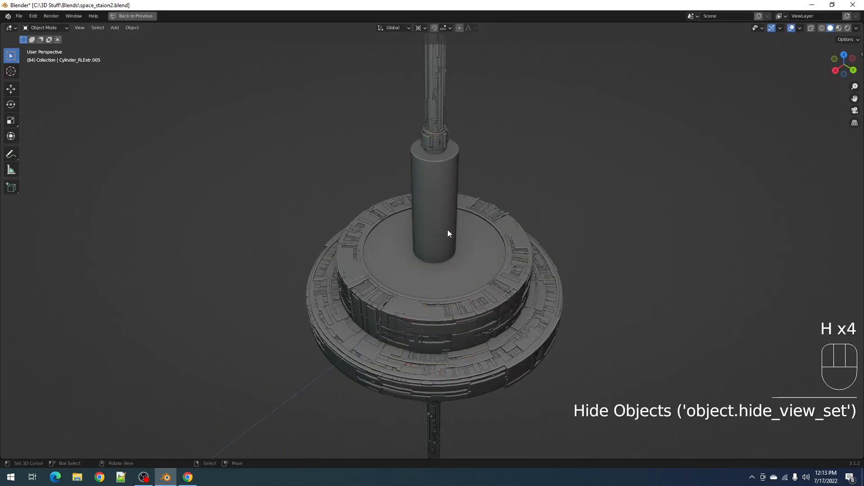
Isolate the exposed base cylinder, reveal all hidden objects again and clear the selection.
click(444, 210)
key(shift+h)
key(alt+h)
key(alt+a)
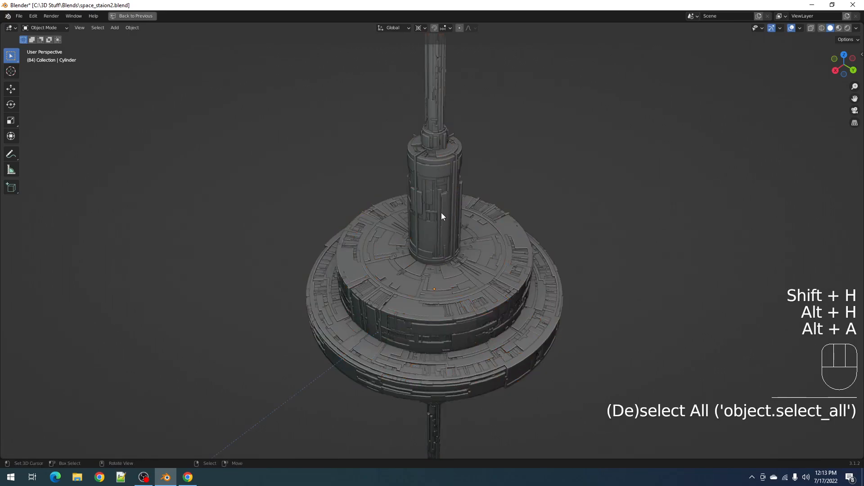
Select the base Cylinder from the overlapping objects at the column and hide all unselected objects.
alt+right_click(441, 212)
click(441, 211)
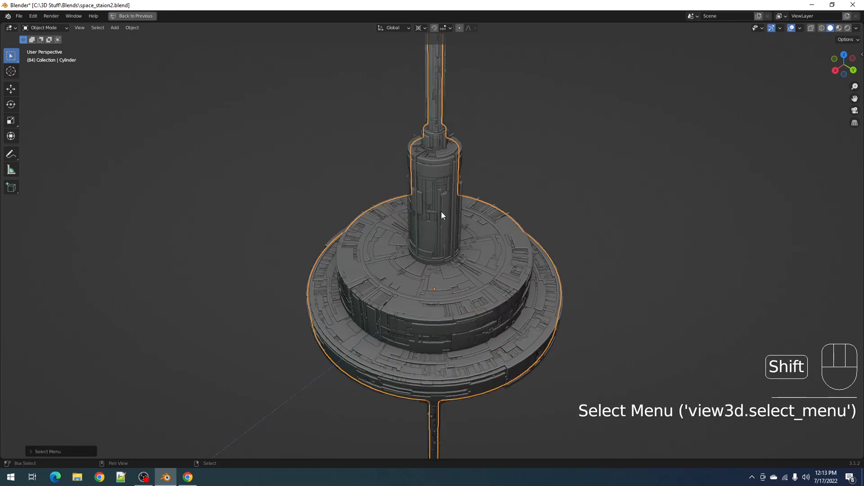
alt+right_click(441, 211)
shift+click(441, 211)
key(shift+h)
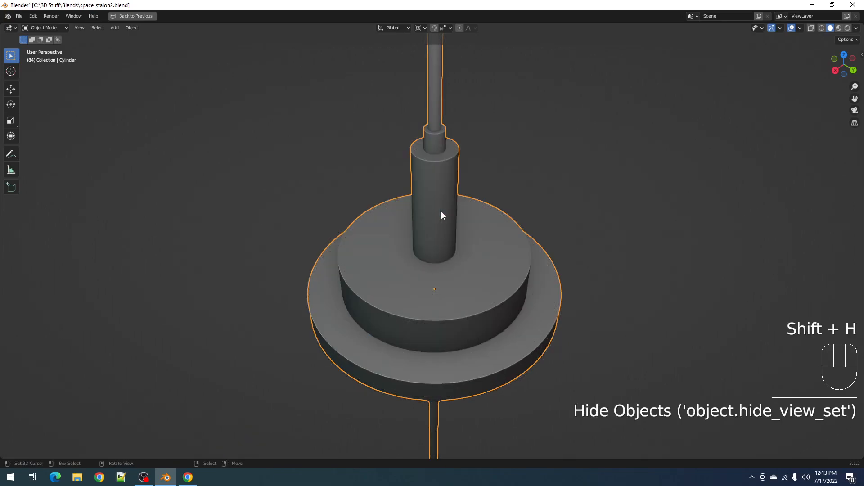
Clear the base mesh's face selection in Edit Mode and return to Object Mode.
scroll(441, 212, down, 3)
key(Tab)
key(alt+a)
mouse_move(495, 260)
middle_down()
mouse_move(505, 245)
mouse_move(486, 235)
mouse_move(491, 276)
middle_up()
key(Tab)
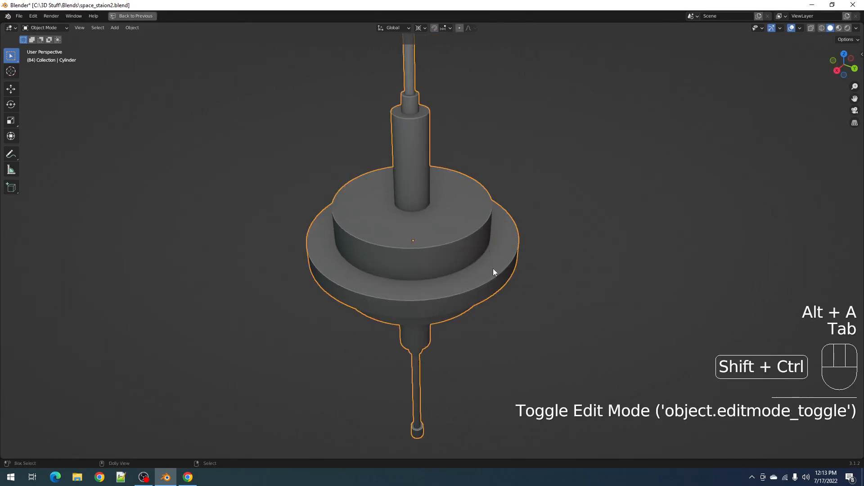
Extract the face loop around the widest disc's outer rim with Random Flow's Extract Faces.
key(shift+ctrl+x)
key(shift+q)
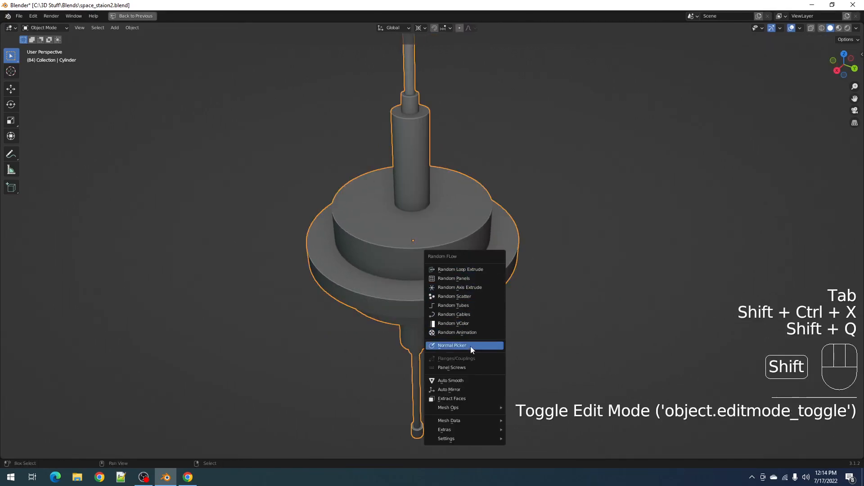
click(452, 399)
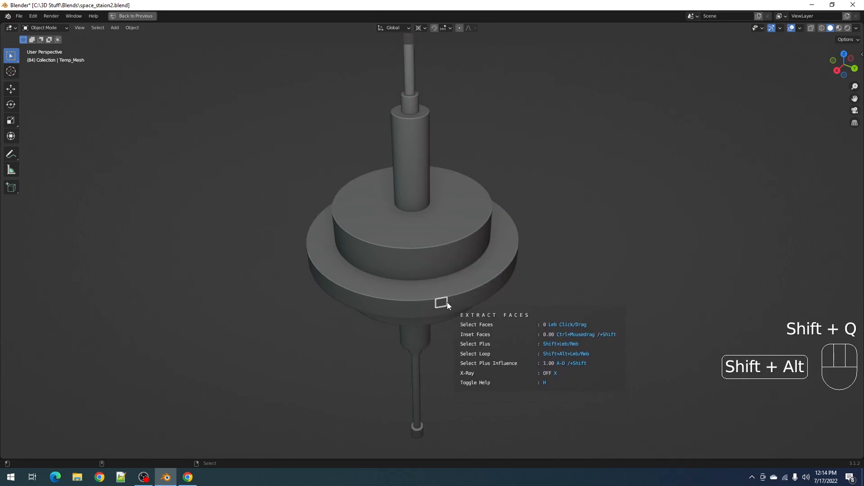
alt+shift+click(447, 306)
key(space)
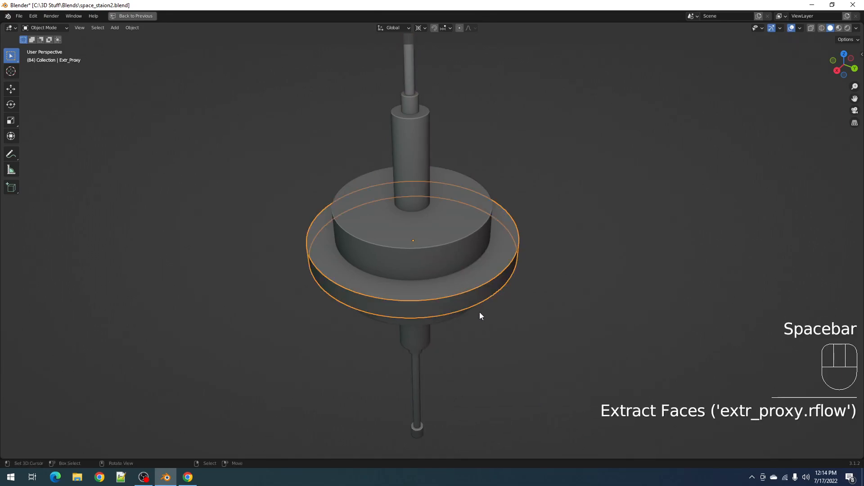
Select all faces of the extracted rim band and push them outward along their normals with Shrink/Fatten.
key(Tab)
key(a)
key(alt+s)
click(503, 319)
key(Tab)
Reveal all hidden station parts around the enlarged rim band and clear the selection.
scroll(504, 331, down, 4)
middle_drag(504, 331, 485, 333)
key(alt+h)
key(alt+a)
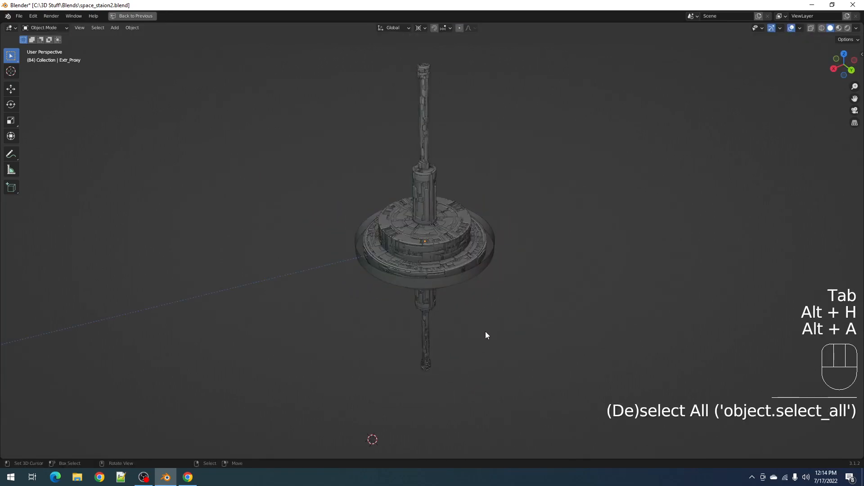
scroll(485, 331, up, 2)
click(485, 293)
key(Tab)
scroll(529, 336, up, 3)
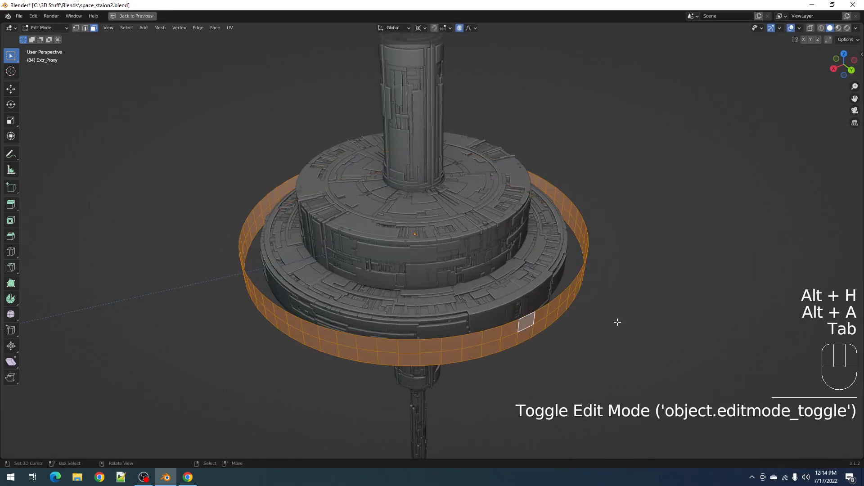
key(s)
key(z)
right_click(479, 369)
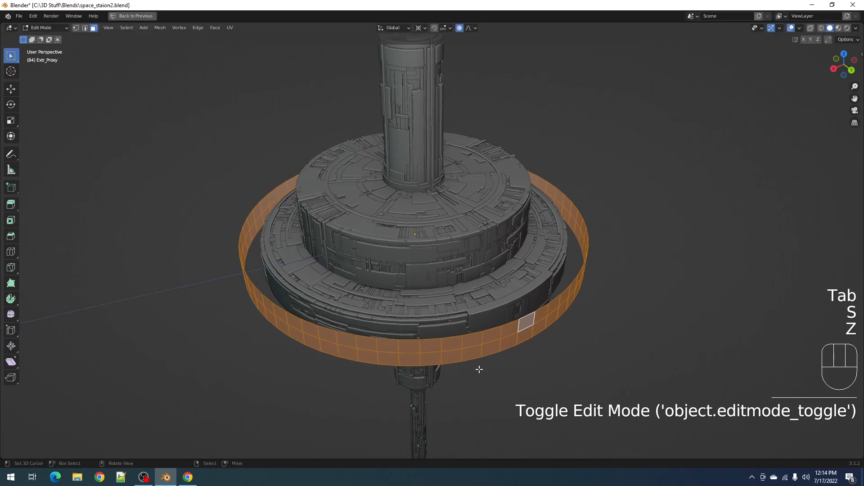
Change the transform pivot point and delete the enlarged rim band object.
key(period)
click(525, 275)
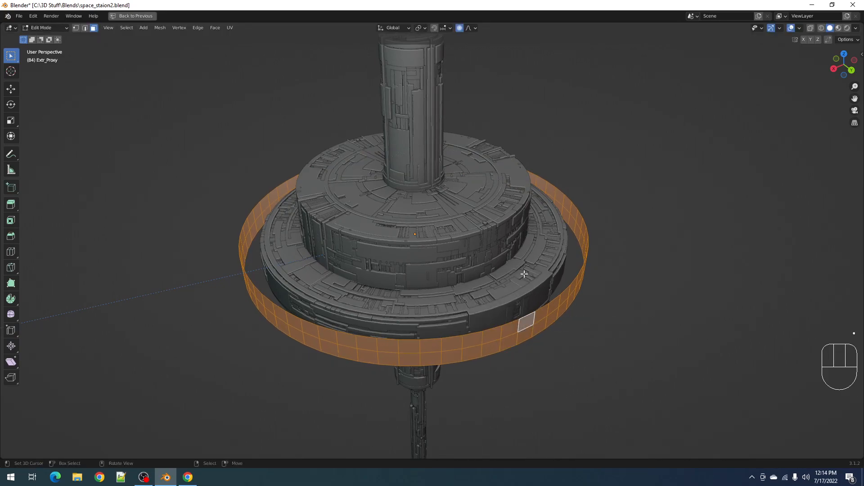
key(Tab)
key(x)
click(607, 281)
Select the base Cylinder object from among the overlapping station parts, staying in Object Mode.
alt+click(495, 277)
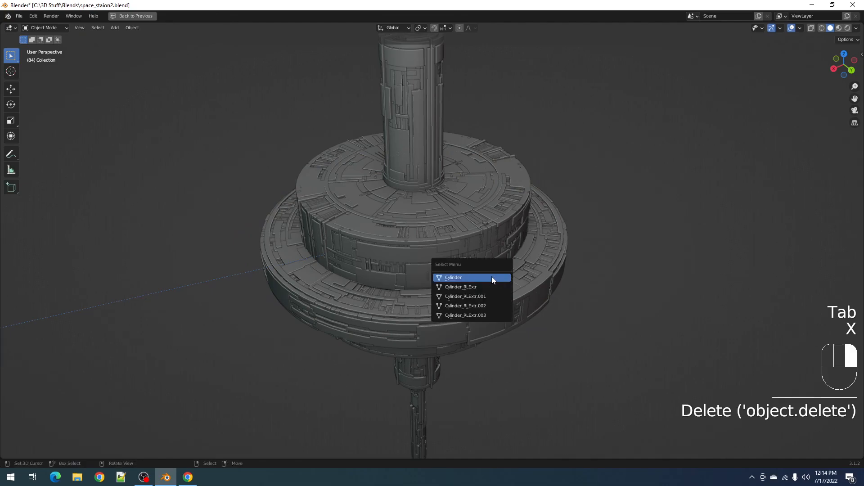
click(494, 276)
scroll(478, 278, down, 4)
scroll(477, 279, up, 2)
key(Tab)
key(Tab)
scroll(394, 93, up, 1)
scroll(499, 233, down, 2)
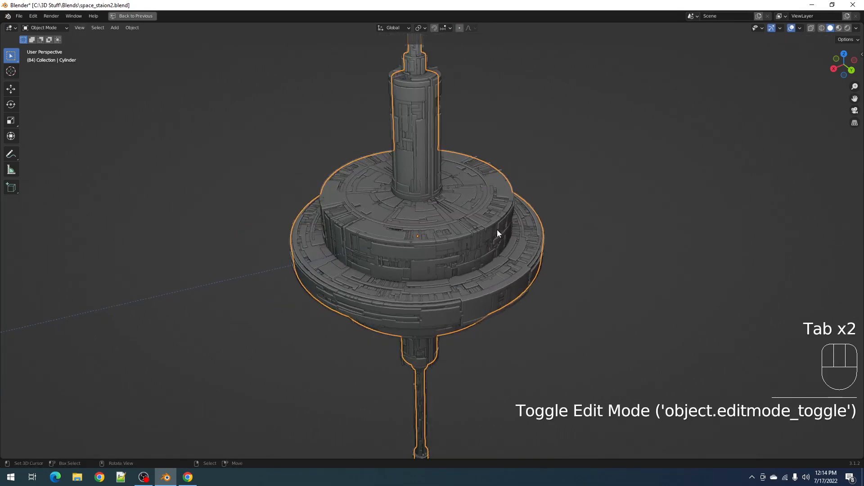
Extract both face loops around the widest disc's outer rim with Random Flow's Extract Faces, with X-Ray turned on.
key(shift+q)
click(496, 229)
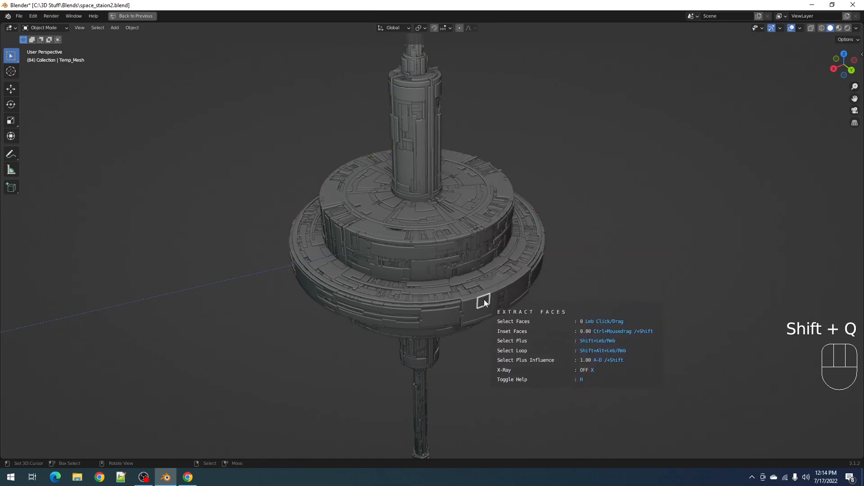
scroll(531, 285, up, 2)
mouse_move(531, 283)
middle_down()
mouse_move(522, 255)
mouse_move(532, 271)
middle_up()
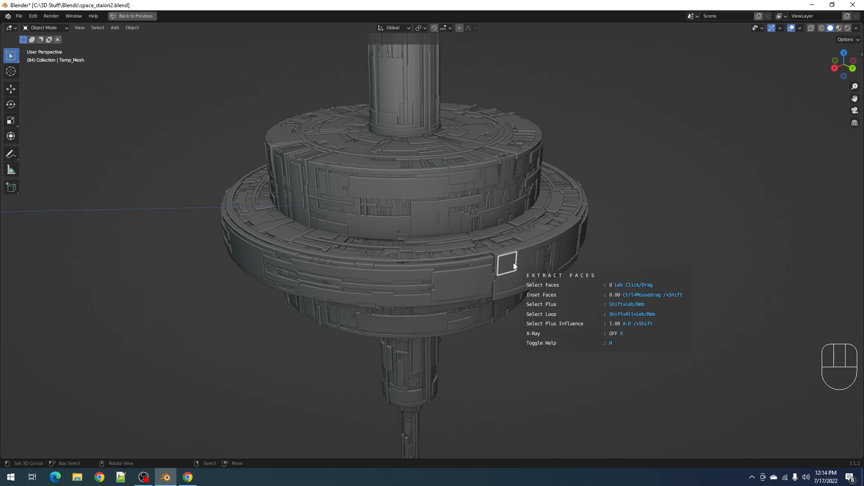
key(x)
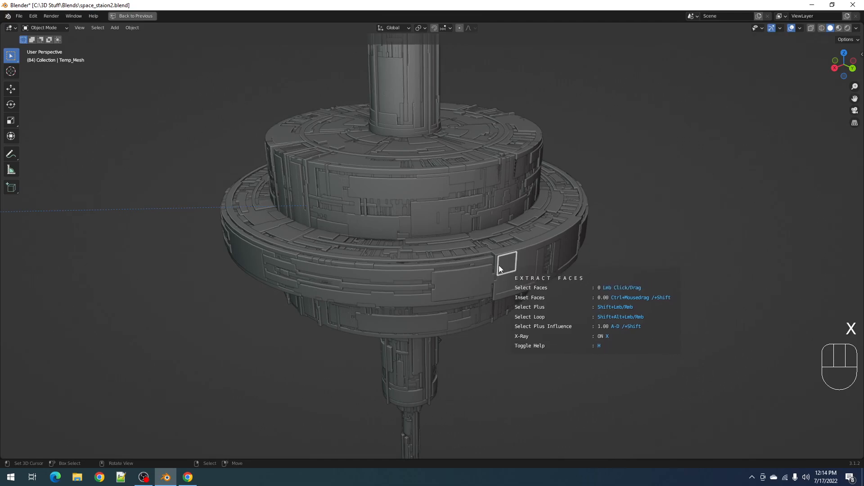
alt+shift+click(501, 270)
alt+shift+click(500, 284)
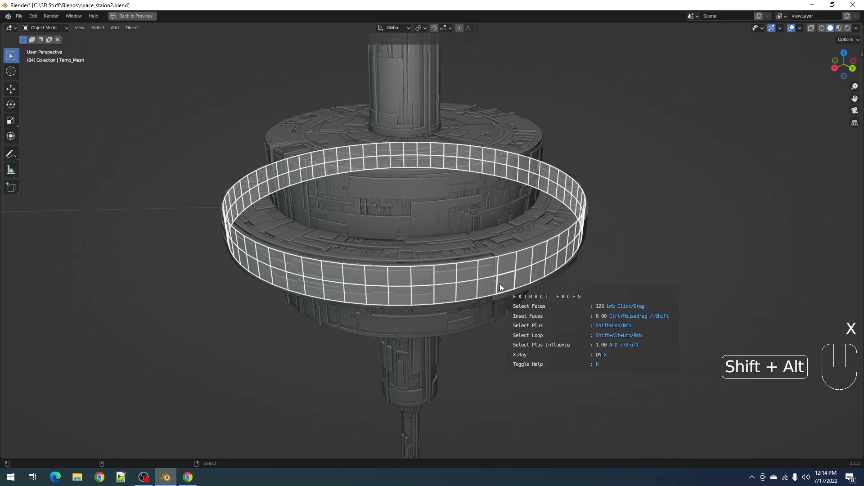
key(x)
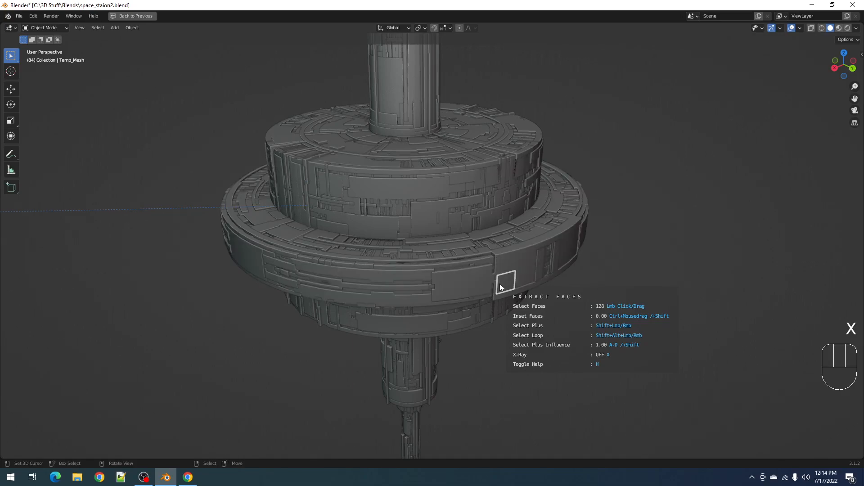
key(x)
middle_drag(508, 265, 528, 285)
key(space)
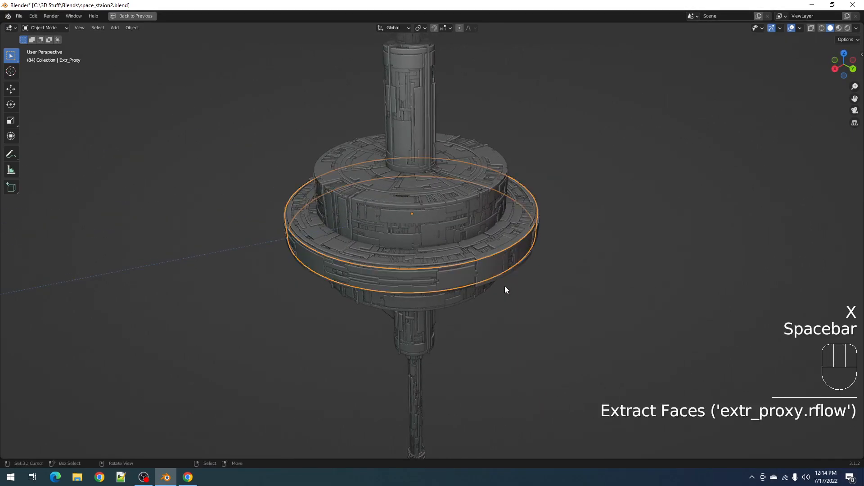
Turn off proportional editing and scale all faces of the extracted rim band up by about 1.27.
key(Tab)
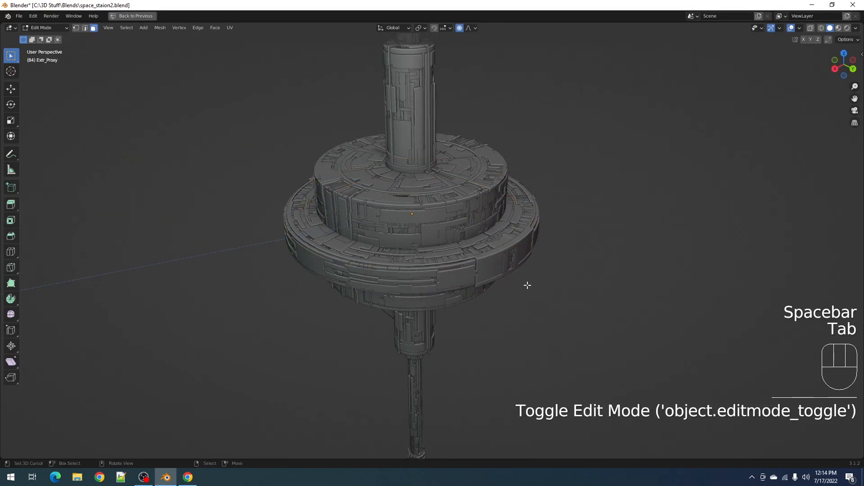
key(Tab)
key(Tab)
key(a)
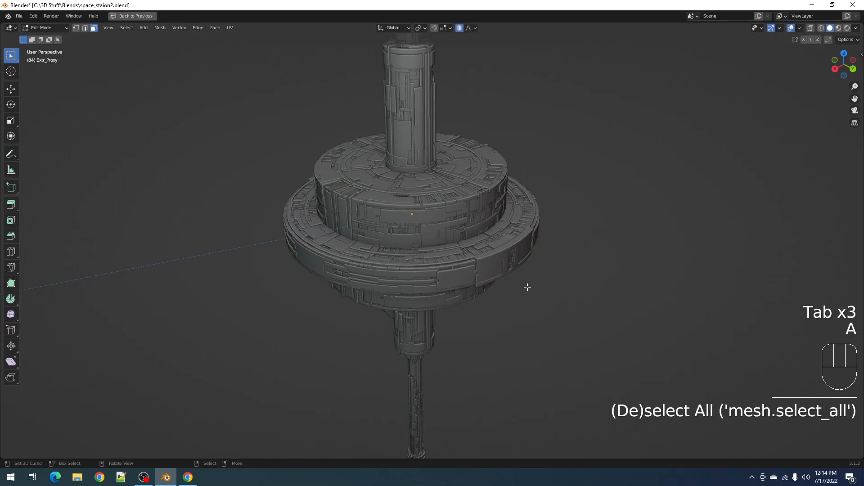
key(s)
right_click(526, 281)
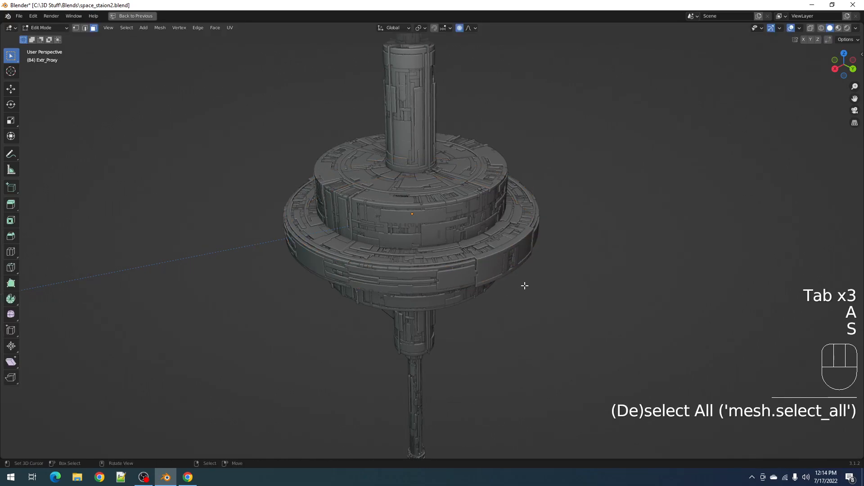
key(o)
key(s)
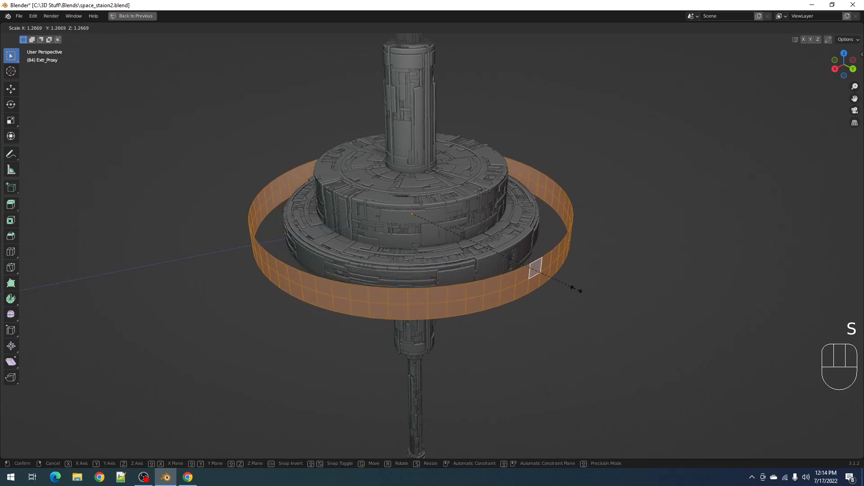
click(578, 291)
Flatten the enlarged band along the Z axis into a thin ring and return to Object Mode.
middle_drag(575, 289, 598, 268)
key(s)
key(z)
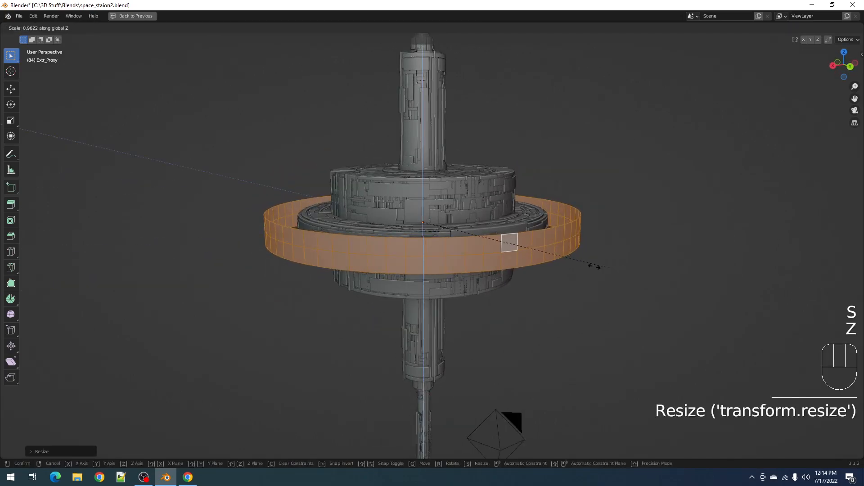
click(504, 254)
key(Tab)
mouse_move(504, 254)
middle_down()
mouse_move(527, 236)
mouse_move(515, 267)
middle_up()
scroll(515, 266, up, 4)
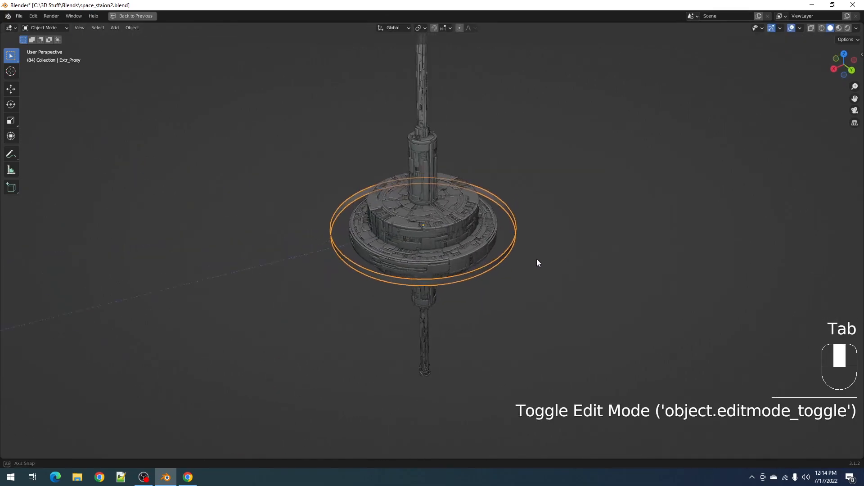
Scale the thin band's faces down to about 0.80 so they fit around the widest disc's outer rim.
key(Tab)
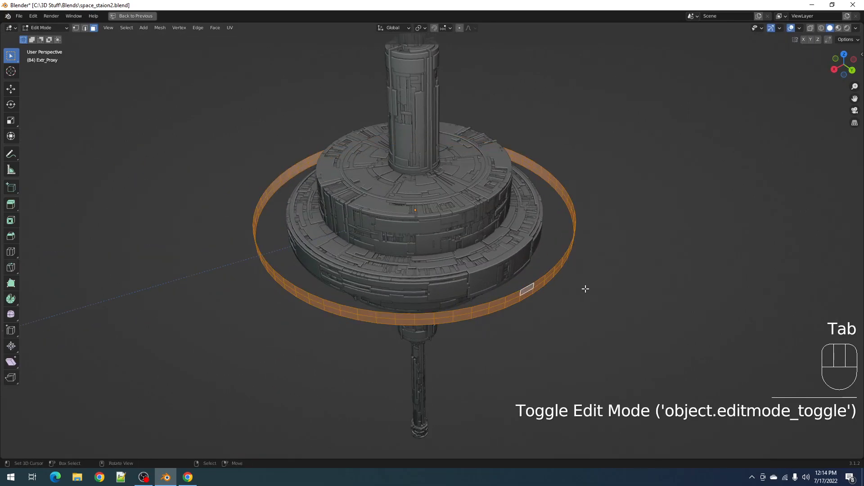
key(s)
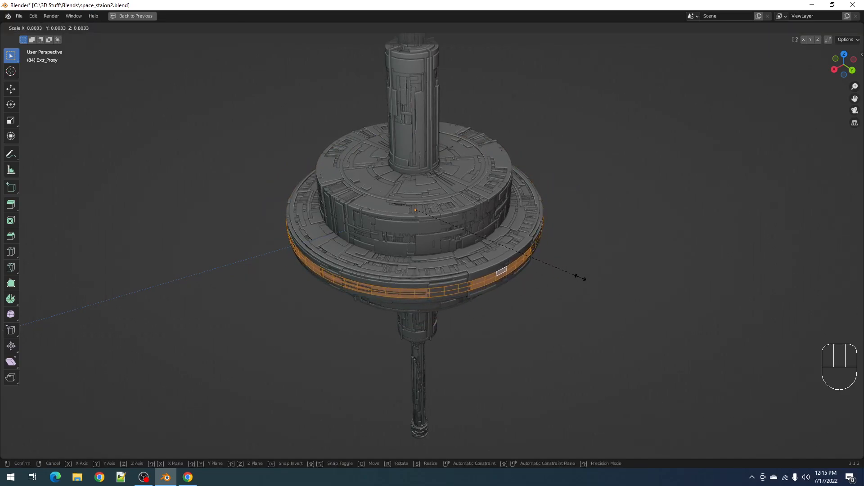
click(580, 277)
scroll(585, 279, up, 3)
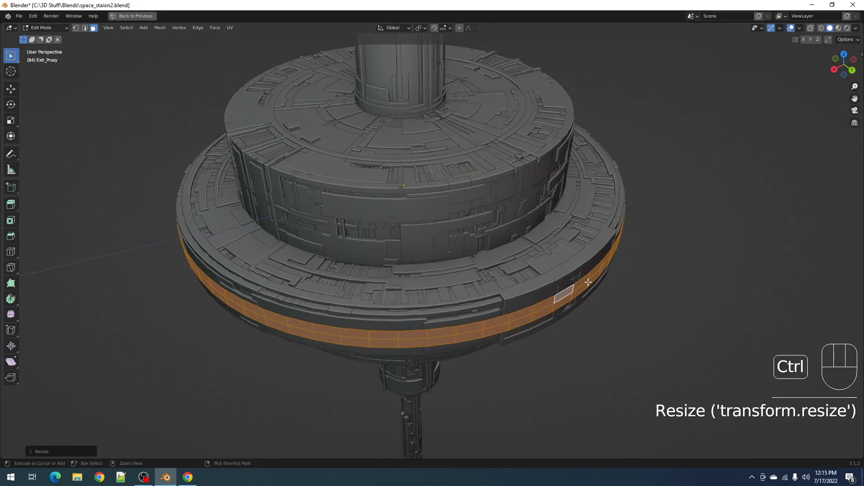
key(ctrl+f)
key(Escape)
Duplicate the thin band's faces in place and push the copy outward about 0.34 m with Shrink/Fatten.
scroll(571, 275, down, 4)
key(shift+d)
right_click(575, 275)
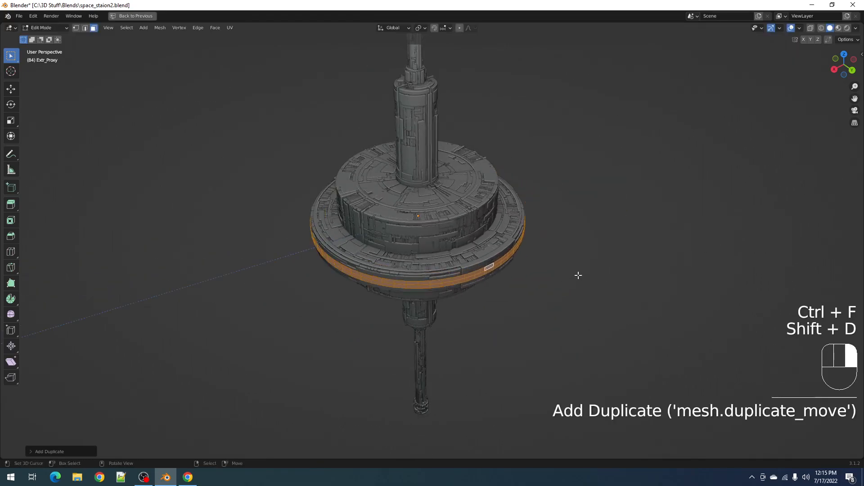
key(alt+s)
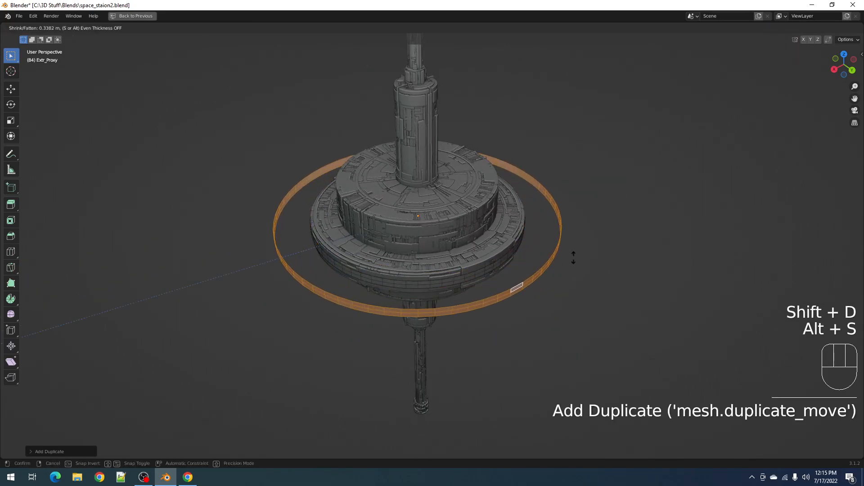
click(573, 257)
Separate the outer duplicated band into its own object and return to Object Mode.
key(p)
click(549, 258)
key(Tab)
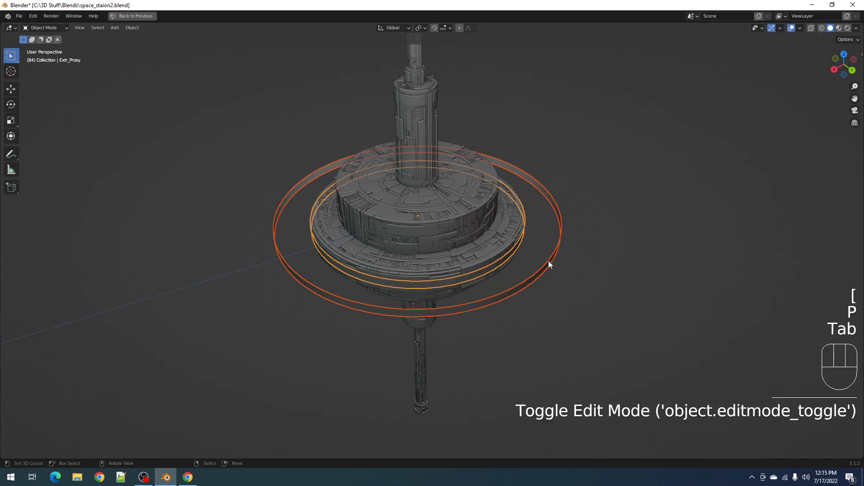
Select only the inner thin band around the widest disc's rim.
scroll(549, 270, up, 3)
click(536, 267)
click(543, 268)
scroll(571, 263, up, 5)
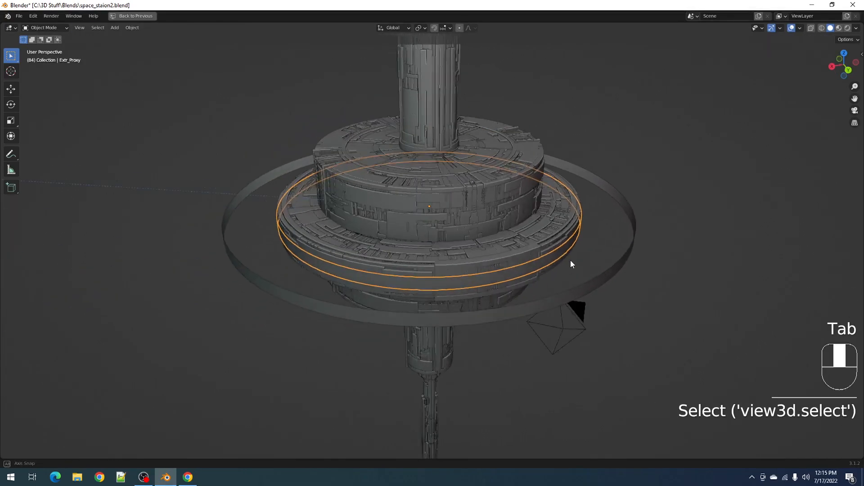
Solidify all faces of the extracted band around the station's wide disc.
key(Tab)
key(a)
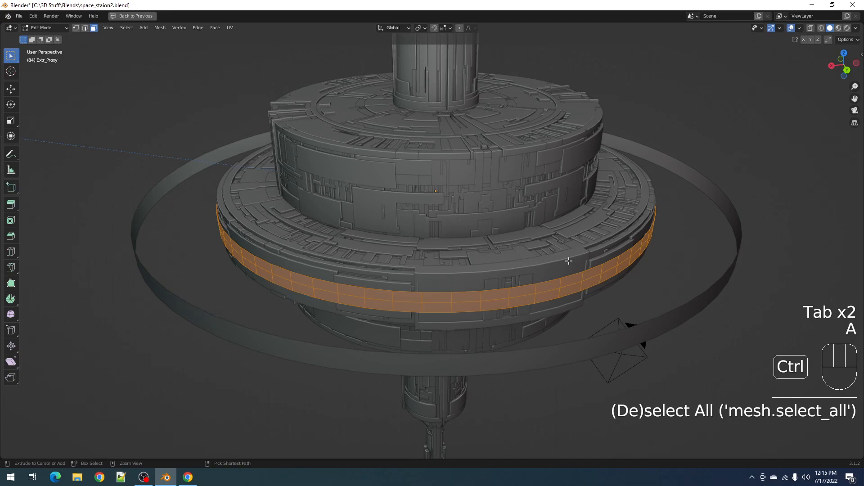
middle_drag(568, 261, 576, 274)
key(ctrl+f)
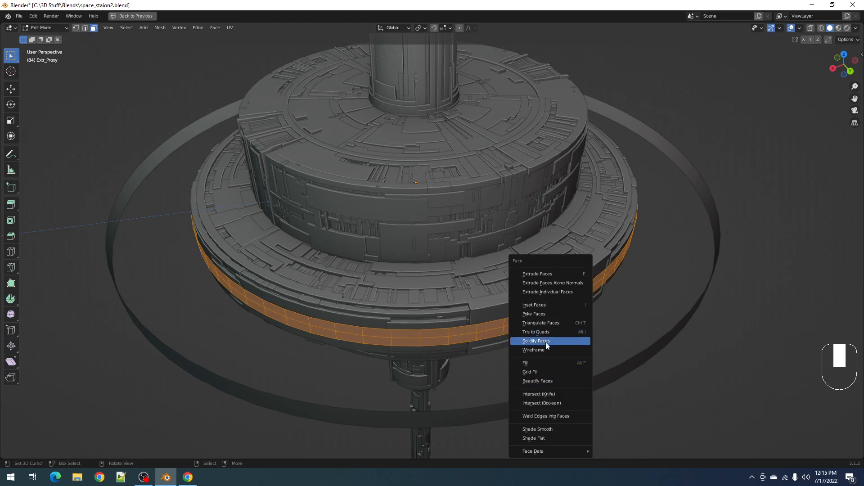
key(ctrl+f)
key(s)
Set the band's solidify thickness to about 0.019 m, checking it in wireframe.
mouse_move(533, 320)
middle_down()
mouse_move(545, 330)
mouse_move(600, 330)
middle_up()
shift+middle_drag(600, 329, 580, 314)
scroll(579, 314, up, 1)
key(shift+z)
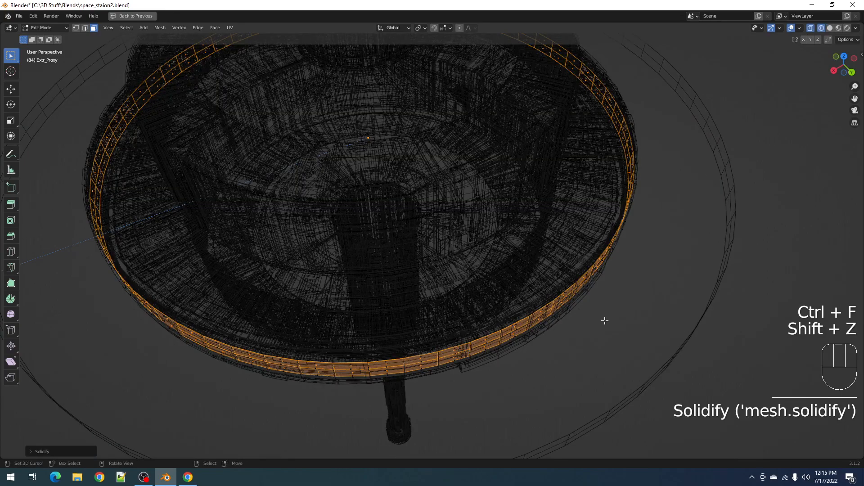
key(F9)
shift+drag(675, 333, 695, 332)
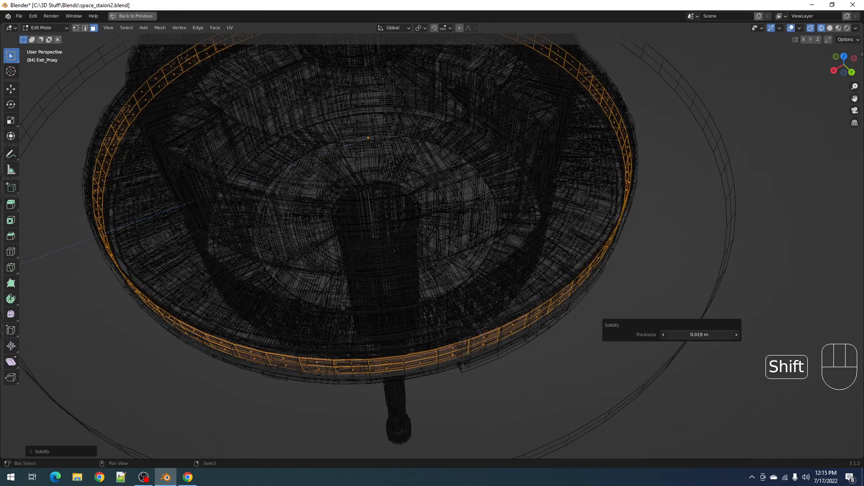
key(shift+z)
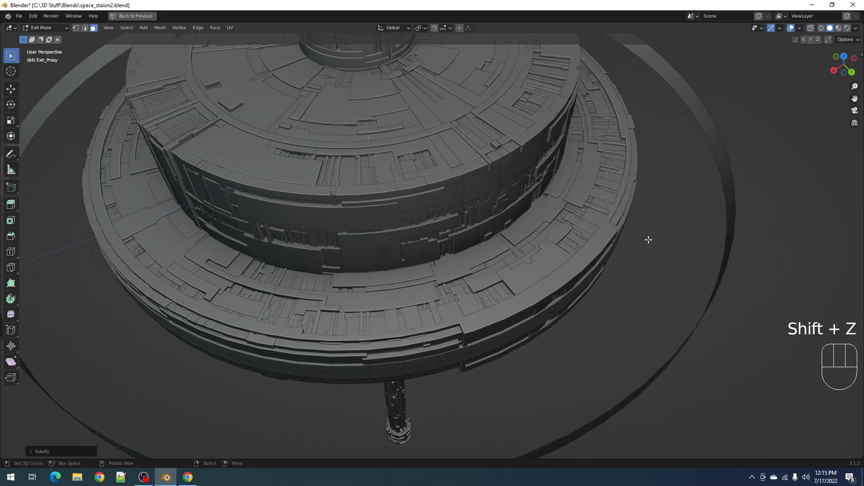
Delete the selected inner faces of the solidified band and return to Object Mode.
middle_drag(648, 240, 646, 231)
key(x)
key(shift+z)
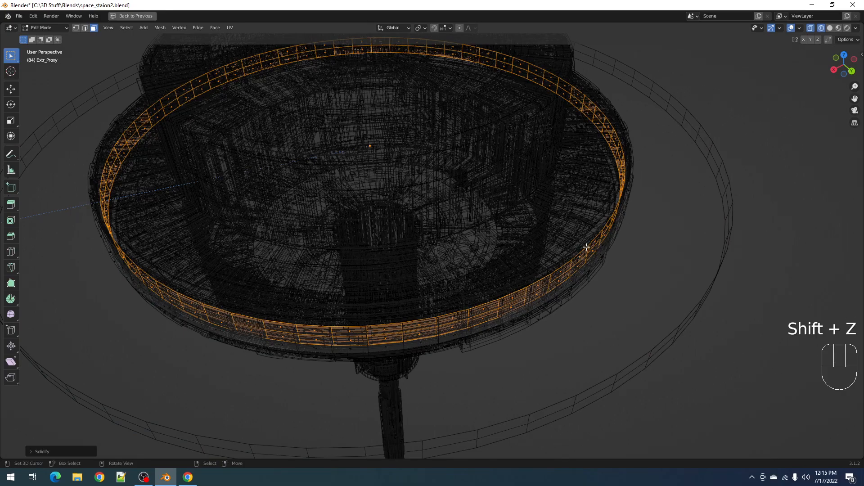
key(x)
click(558, 281)
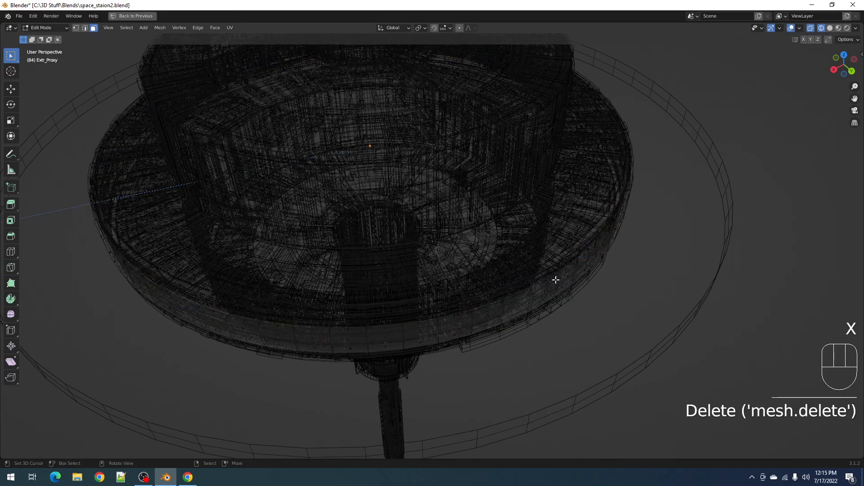
key(shift+z)
key(Tab)
middle_drag(566, 275, 532, 251)
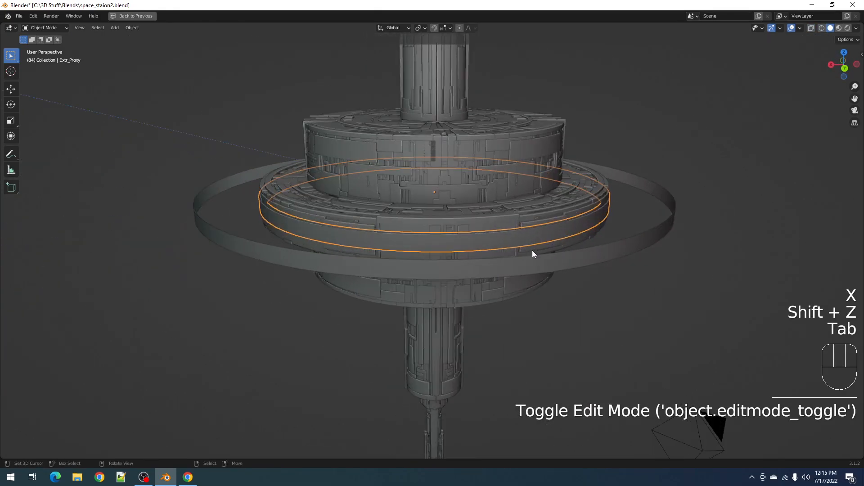
Reduce the height of the outer ring by scaling all its faces along global Z.
click(590, 260)
scroll(582, 269, up, 2)
middle_drag(581, 269, 592, 287)
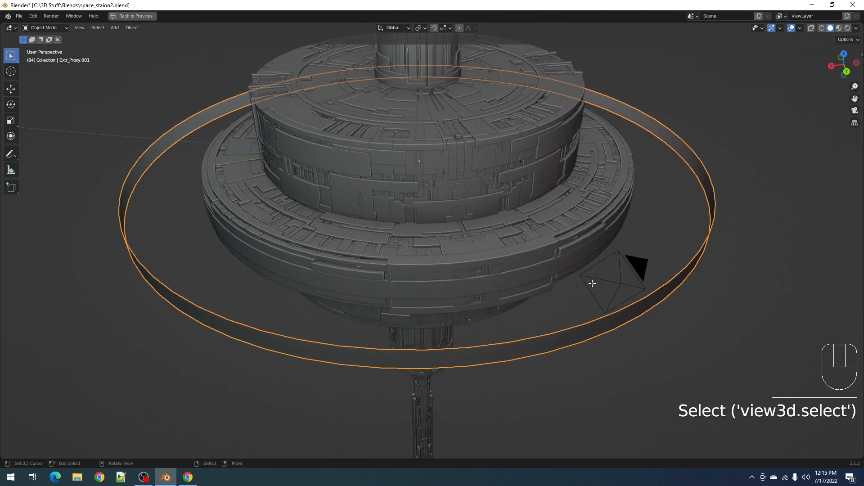
key(Tab)
scroll(592, 287, down, 2)
key(a)
key(s)
key(z)
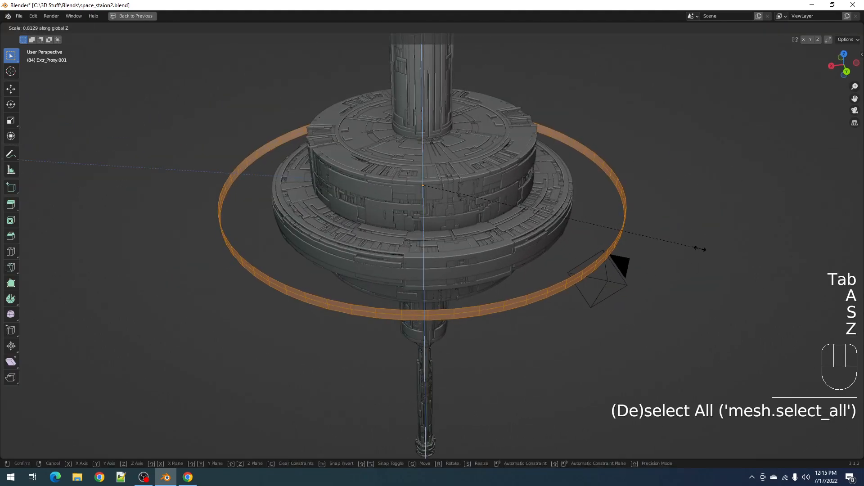
click(665, 248)
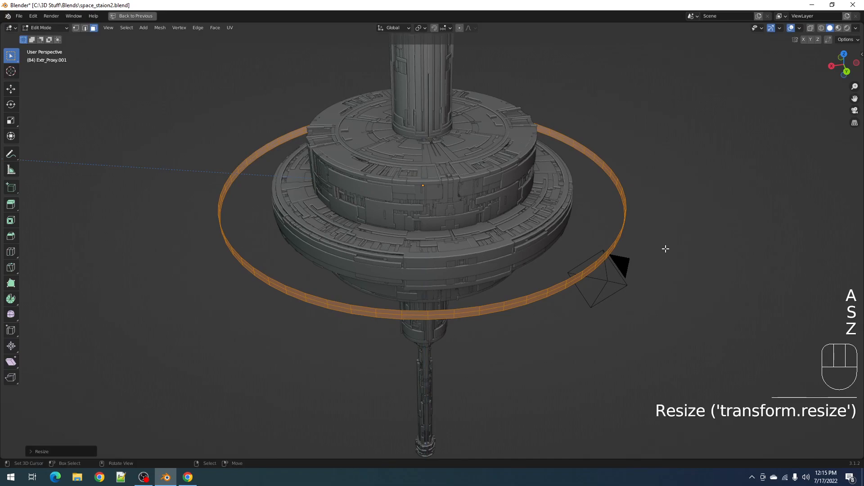
Solidify the outer ring's faces inward with a thickness of about 0.218 m.
key(ctrl+f)
click(666, 248)
key(F9)
drag(697, 277, 731, 276)
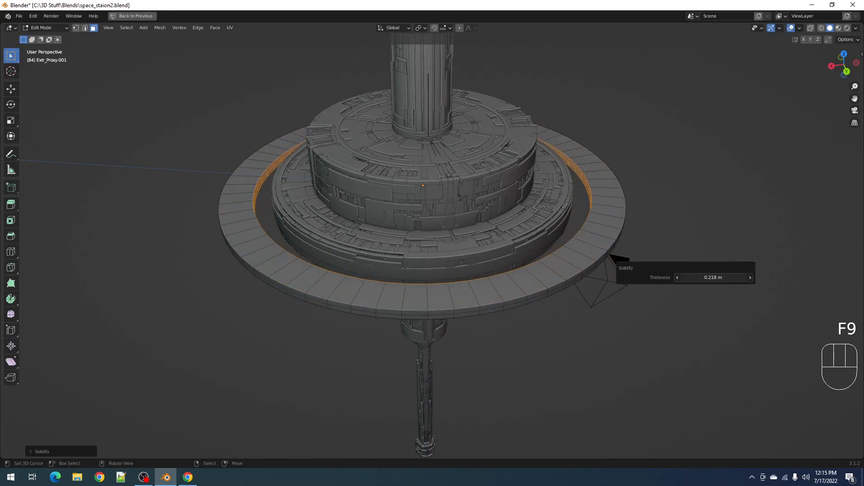
Slightly reduce the outer ring's solidify thickness and clear the face selection.
mouse_move(587, 198)
middle_down()
mouse_move(588, 276)
mouse_move(579, 184)
middle_up()
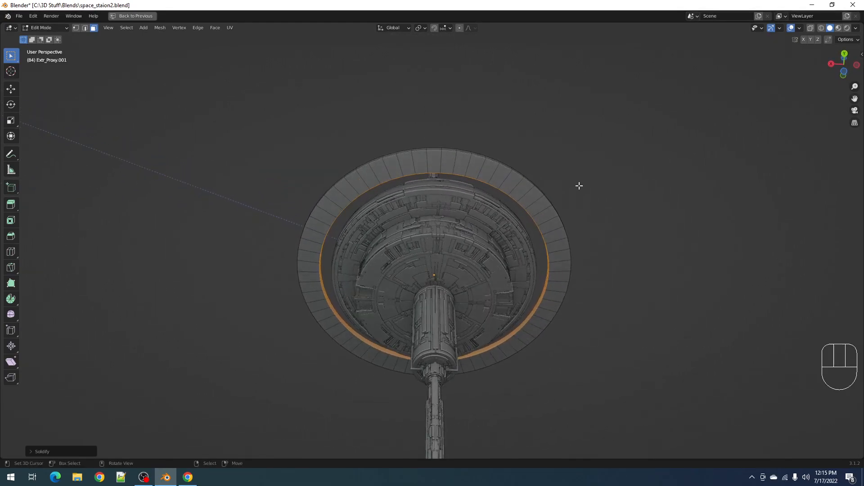
scroll(579, 188, up, 2)
key(F9)
mouse_move(674, 204)
shift+mouse_down()
mouse_move(682, 204)
mouse_move(659, 204)
mouse_move(670, 204)
shift+mouse_up()
middle_drag(585, 212, 524, 256)
key(Tab)
key(Tab)
key(alt+a)
scroll(521, 263, up, 3)
key(Tab)
Apply Random Flow's Auto Mirror to the outer ring on the X, Y and Z axes.
click(522, 263)
scroll(526, 265, up, 1)
scroll(535, 266, down, 2)
key(shift+q)
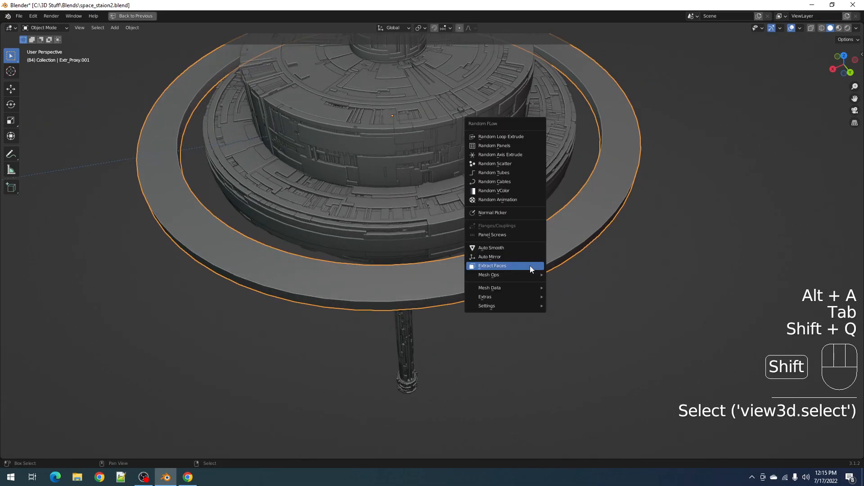
click(513, 255)
shift+middle_drag(434, 273, 472, 276)
click(463, 272)
key(x)
key(y)
key(z)
key(space)
Examine the mirrored outer ring's editable section in Edit Mode, picking a face to test.
key(Tab)
key(a)
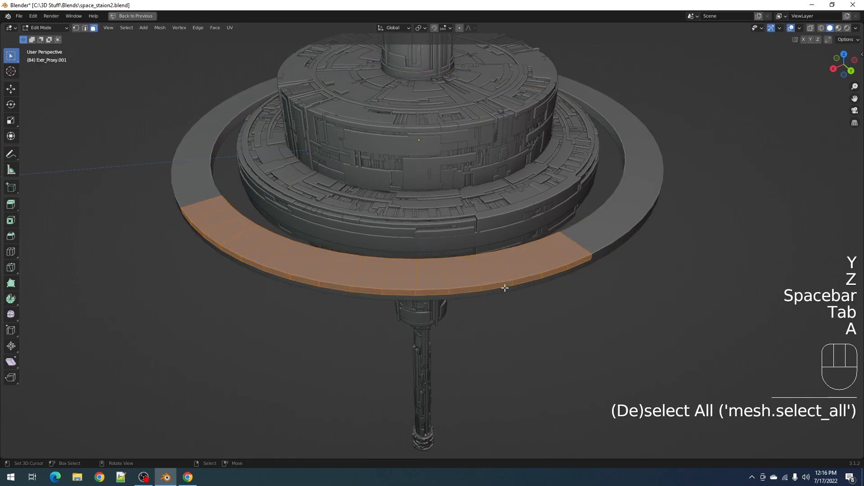
middle_drag(636, 193, 452, 210)
key(3)
click(454, 211)
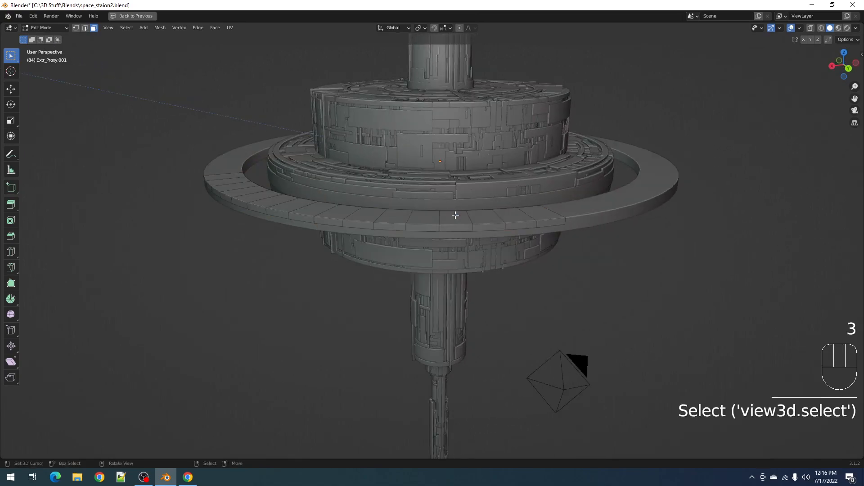
key(g)
right_click(564, 176)
key(Tab)
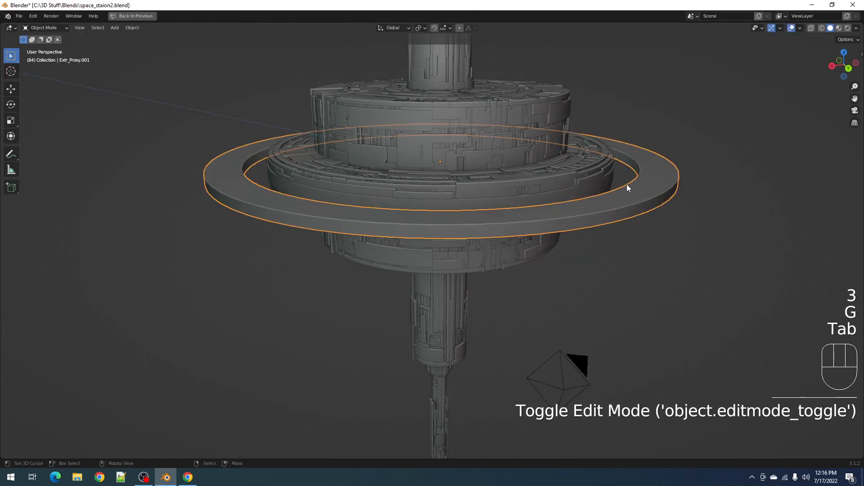
middle_drag(625, 182, 617, 207)
Apply Auto Mirror to the inner band around the disc on the X, Y and Z axes.
click(517, 242)
shift+middle_drag(517, 242, 468, 247)
scroll(468, 247, up, 3)
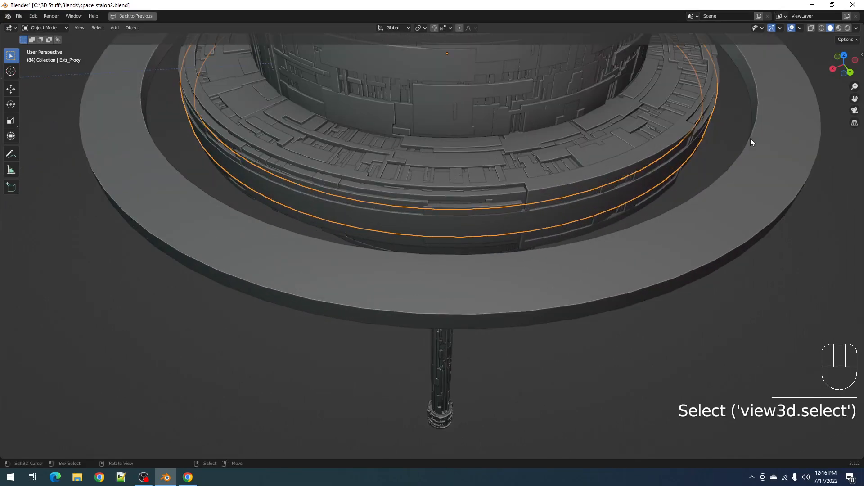
scroll(720, 142, down, 2)
key(shift+q)
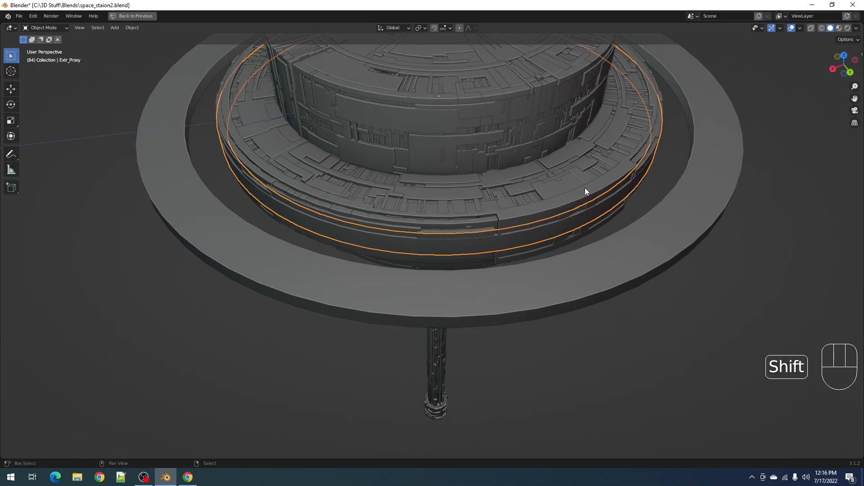
key(shift+q)
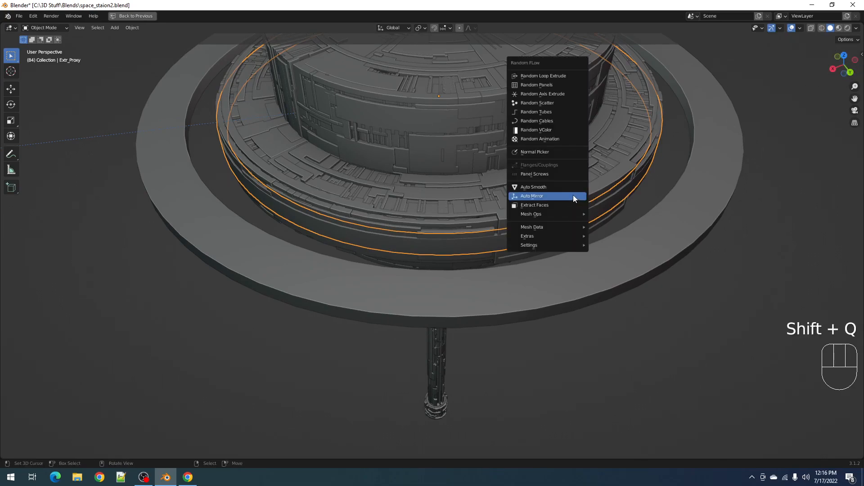
click(572, 196)
click(431, 241)
key(x)
key(y)
key(z)
key(space)
key(Tab)
key(Tab)
Rerun Auto Mirror on the outer ring, toggling the X-axis mirror twice before confirming.
click(530, 258)
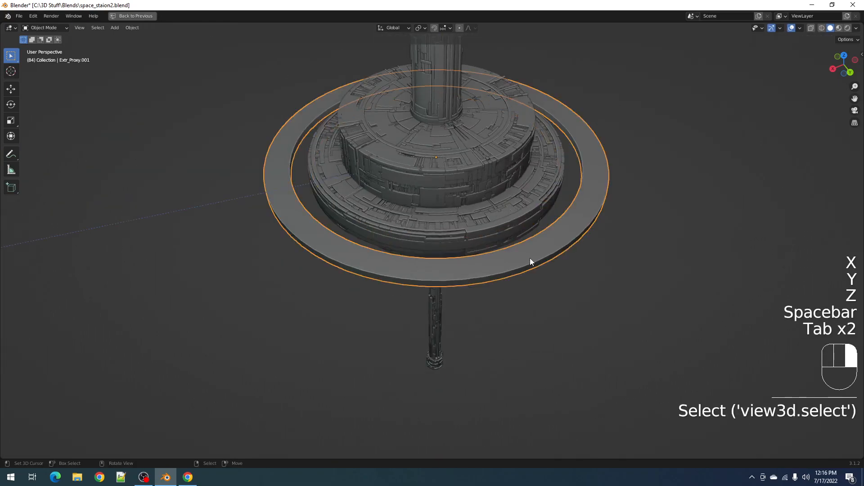
key(Tab)
middle_drag(599, 243, 551, 240)
key(Tab)
key(shift+q)
click(552, 239)
middle_drag(604, 253, 550, 251)
shift+middle_drag(619, 257, 573, 236)
click(526, 243)
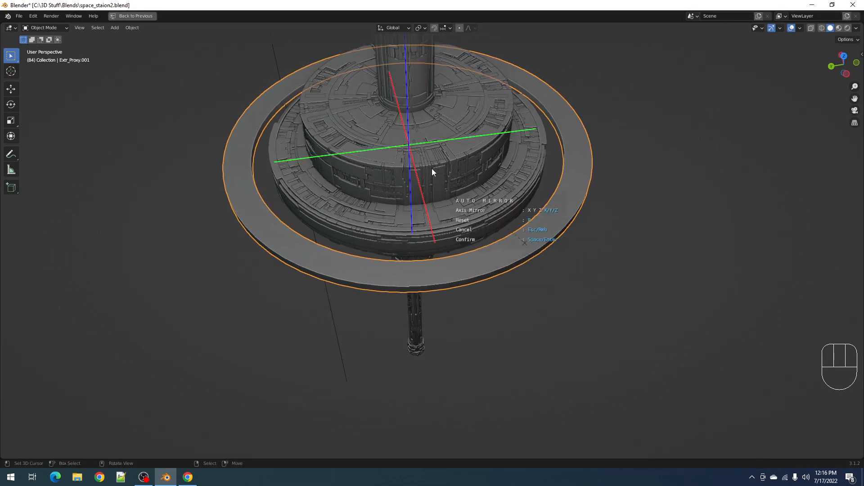
scroll(428, 134, down, 2)
shift+middle_drag(428, 135, 439, 186)
scroll(439, 185, up, 2)
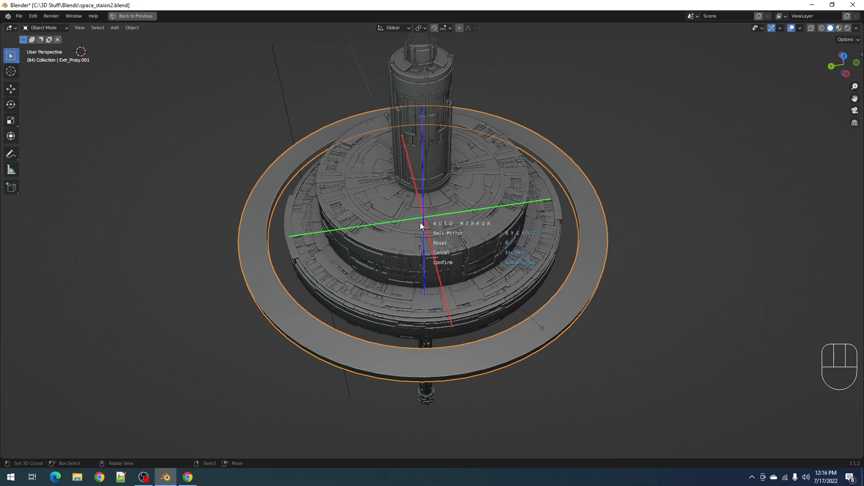
key(x)
key(x)
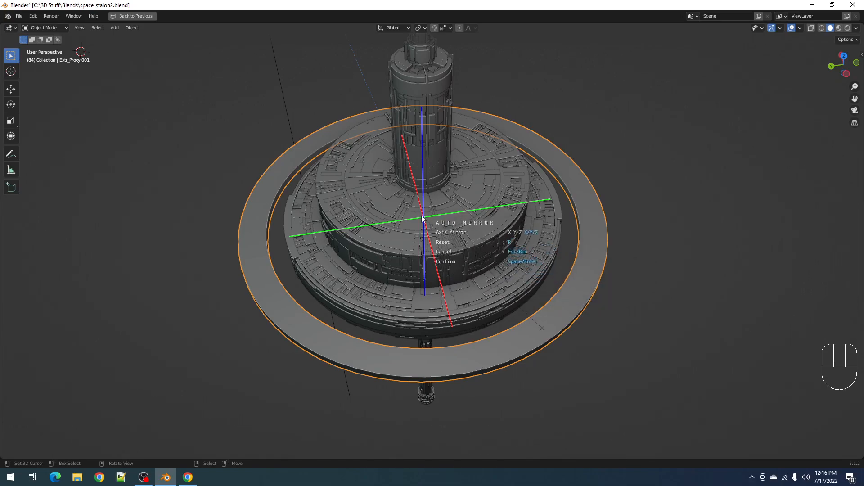
key(space)
shift+middle_drag(608, 281, 515, 260)
key(Tab)
key(Tab)
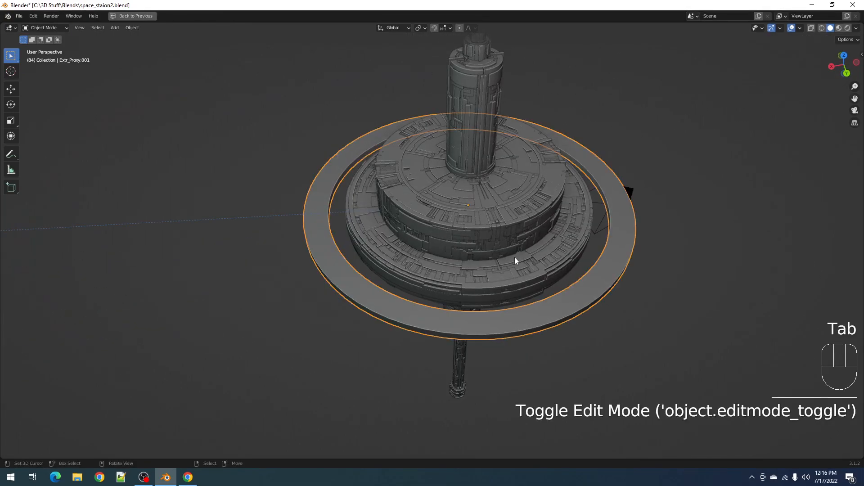
Run Auto Mirror on the outer ring once more from a different picked area.
key(shift+q)
click(513, 256)
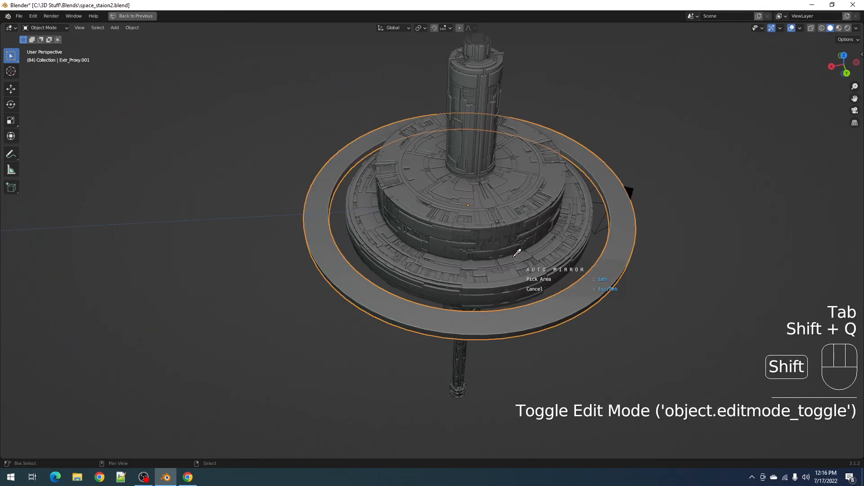
click(423, 313)
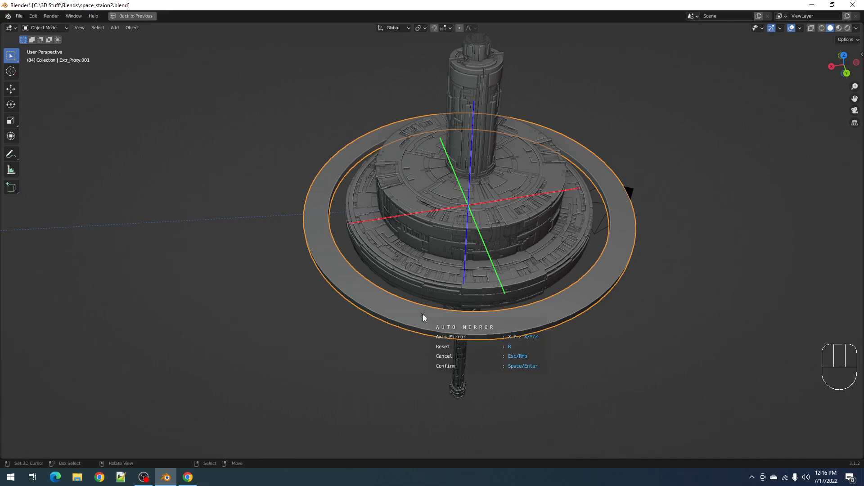
key(space)
key(Tab)
scroll(524, 287, down, 4)
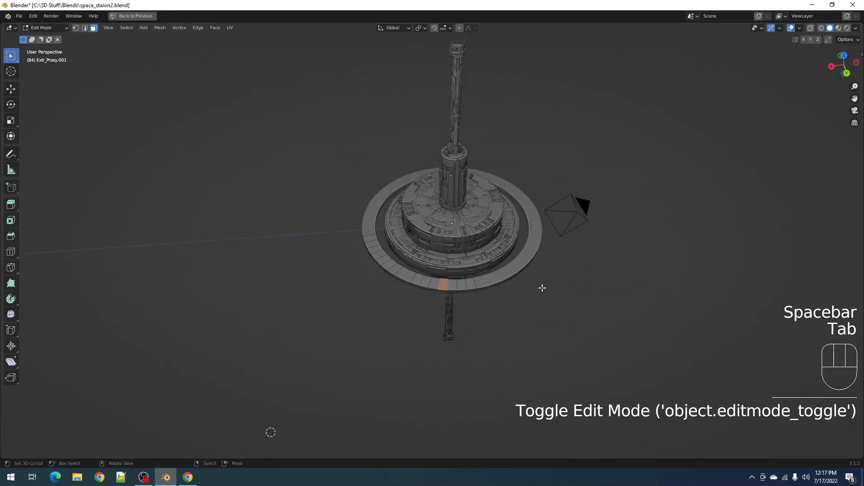
Add loop cuts running lengthwise around the outer ring's top surface.
key(alt+a)
middle_drag(542, 288, 457, 276)
key(Tab)
key(Tab)
key(ctrl+r)
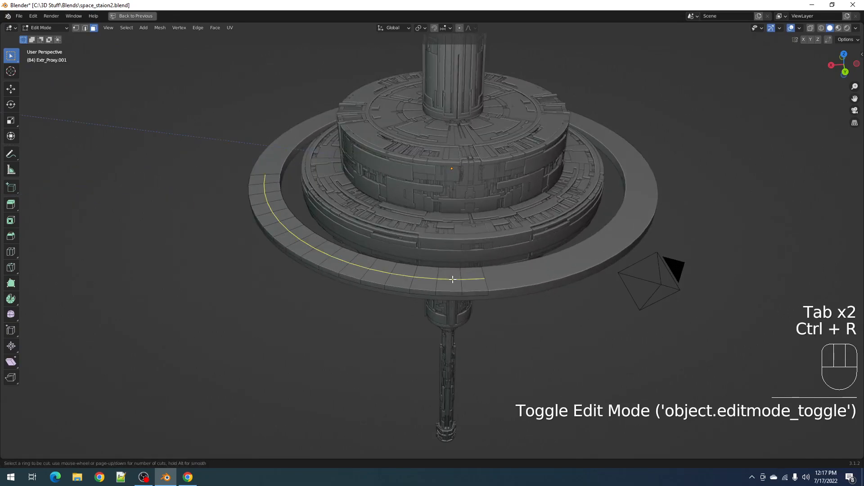
click(452, 278)
click(466, 254)
click(466, 254)
key(Tab)
key(Tab)
key(Tab)
click(466, 255)
click(466, 255)
click(456, 271)
key(Tab)
key(alt+a)
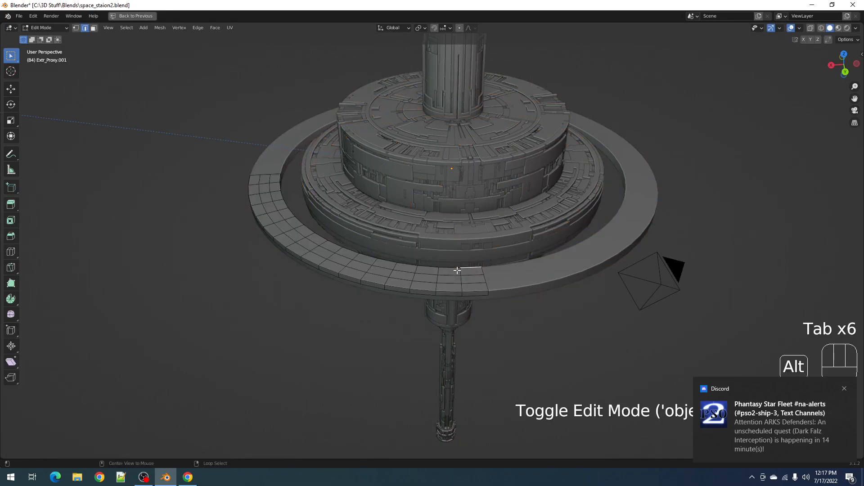
Add a centred loop cut running lengthwise around the side of the inner band.
scroll(460, 256, up, 2)
click(465, 248)
key(Tab)
key(Tab)
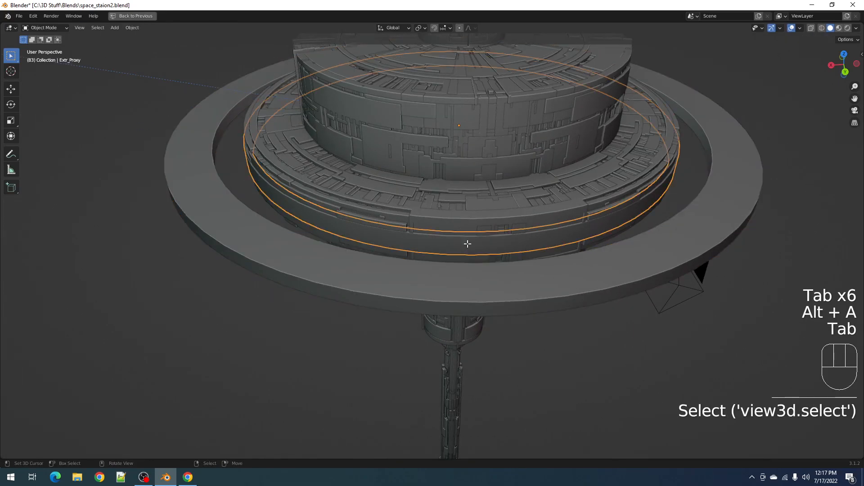
key(ctrl+r)
click(473, 242)
click(473, 243)
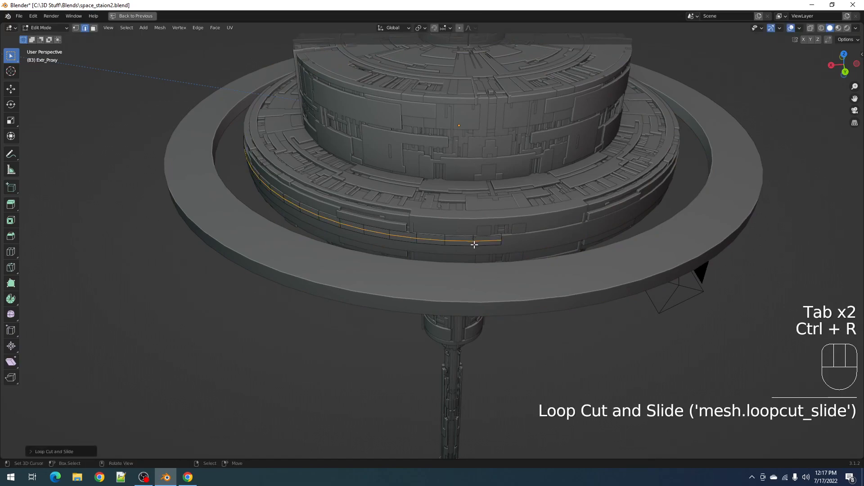
key(a)
key(Tab)
Extrude the outer ring's inner side face at the mirror seam along Y to bridge the gap to the disc.
click(486, 272)
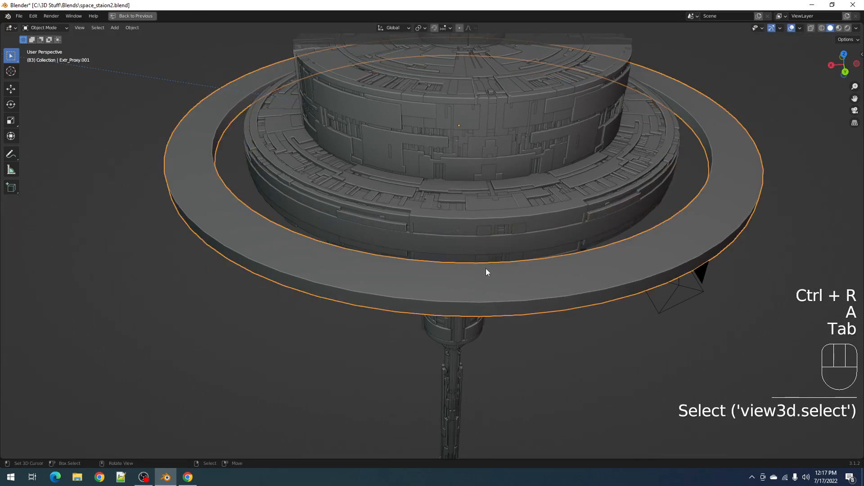
scroll(465, 200, down, 2)
key(Tab)
middle_drag(465, 201, 588, 245)
scroll(505, 236, up, 2)
scroll(507, 245, up, 3)
shift+middle_drag(562, 194, 529, 241)
key(3)
right_click(510, 209)
key(e)
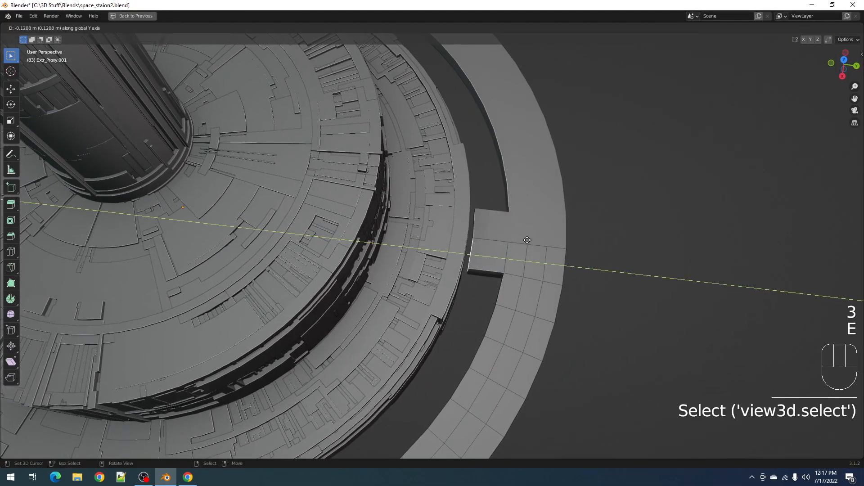
click(514, 237)
scroll(517, 237, down, 8)
scroll(518, 239, up, 6)
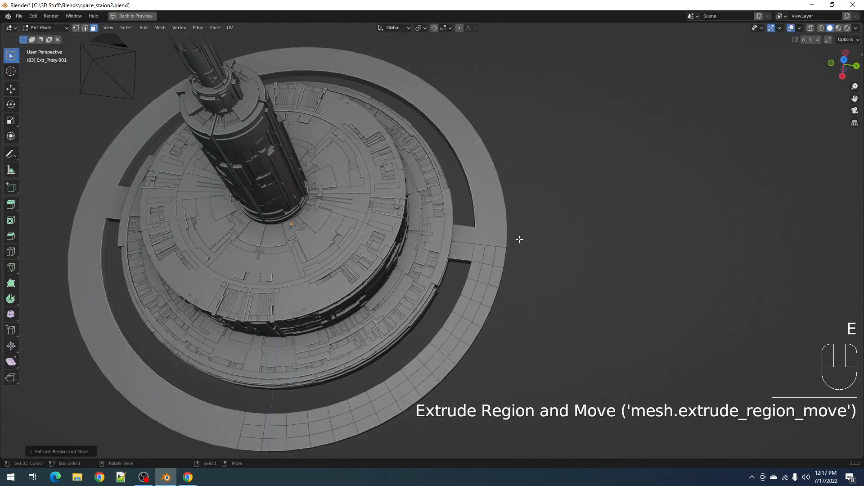
Flatten the bridge's selected end face by scaling it to 0 along Y and delete that face.
key(shift+z)
middle_drag(519, 240, 521, 250)
scroll(521, 250, up, 2)
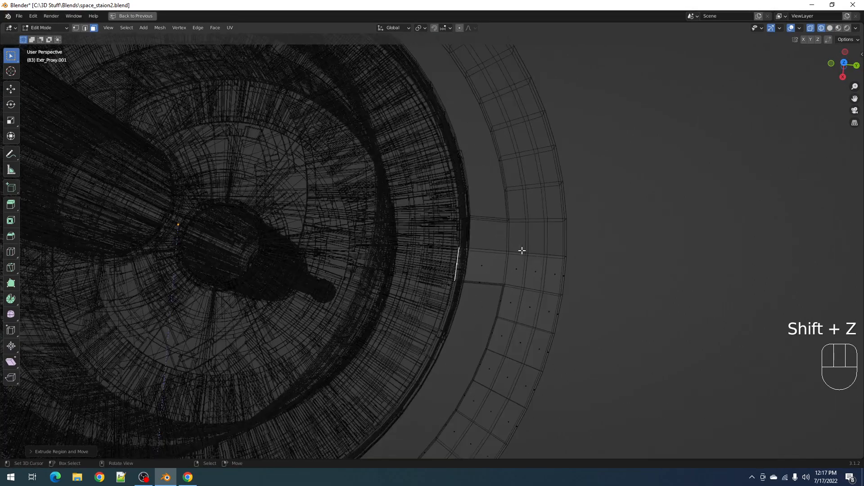
key(s)
key(y)
key(KP_0)
key(KP_Enter)
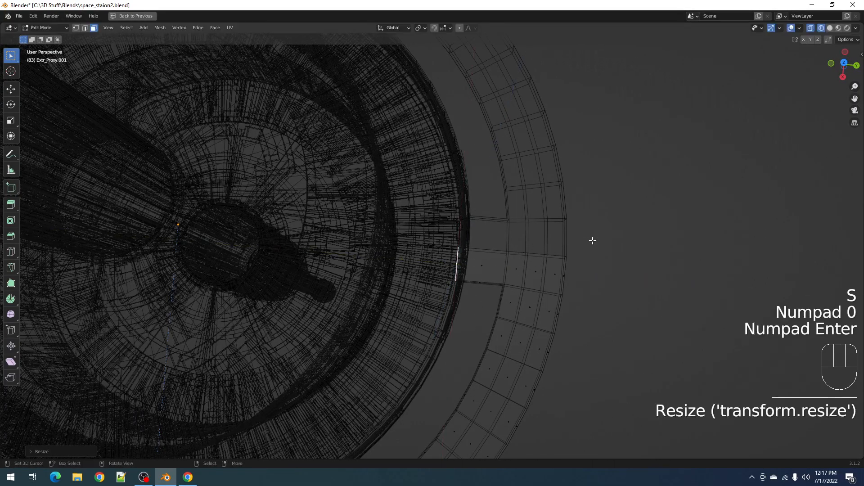
key(x)
click(592, 240)
key(Tab)
key(shift+z)
Extrude the outer ring's inner side face at the other mirror seam along X until it reaches the disc.
middle_drag(372, 284, 431, 302)
key(Tab)
middle_drag(470, 273, 430, 273)
right_click(451, 277)
shift+middle_drag(505, 275, 450, 242)
key(e)
key(x)
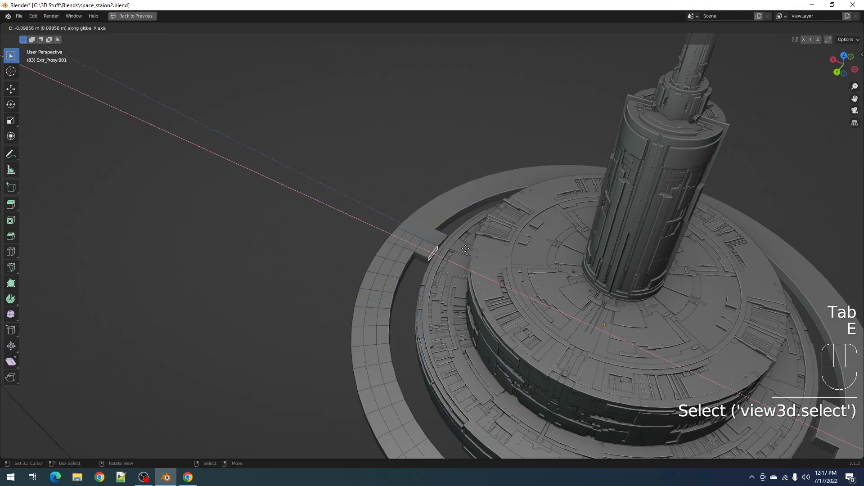
click(471, 250)
key(Tab)
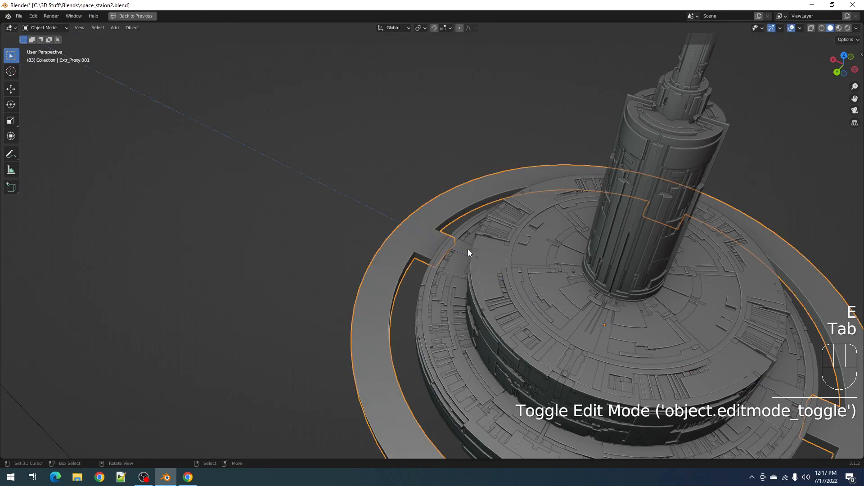
Isolate the outer ring, scale the second bridge's end face to 0 along X and delete that face.
key(shift+h)
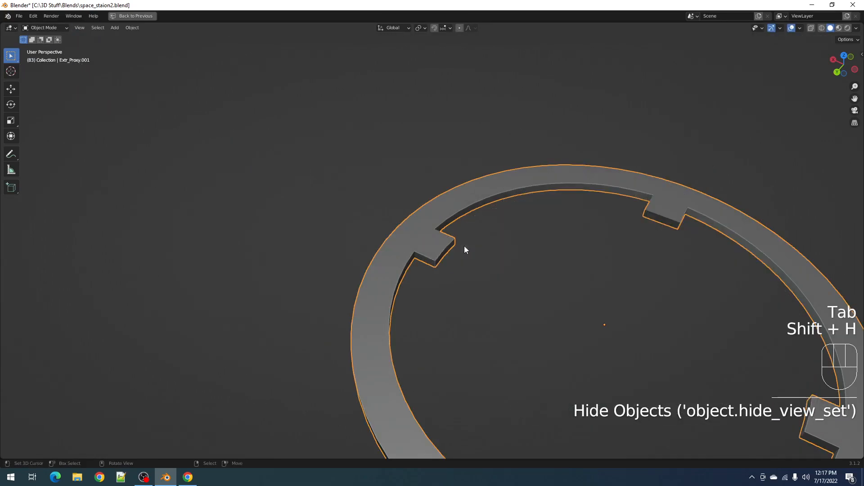
key(Tab)
scroll(463, 246, up, 5)
key(s)
key(x)
key(KP_0)
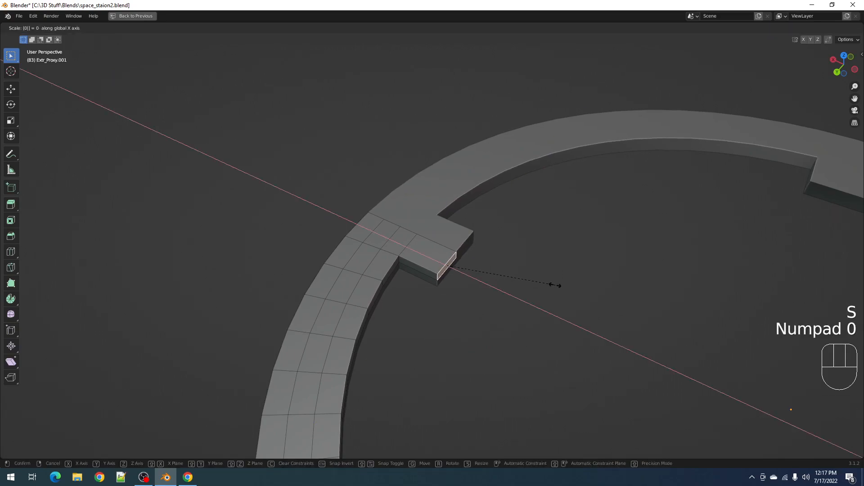
key(KP_Enter)
key(x)
click(556, 286)
key(Tab)
scroll(452, 276, down, 5)
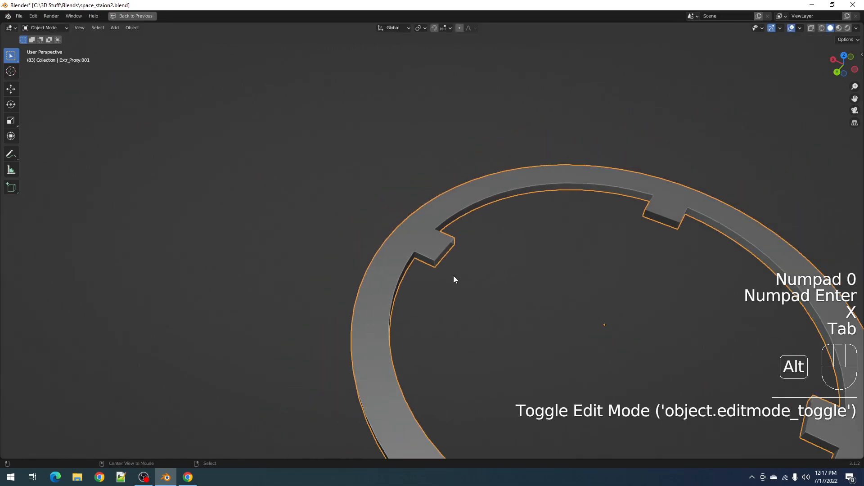
Unhide all the station's parts and check the whole model through the camera.
key(alt+h)
key(alt+a)
scroll(406, 275, down, 3)
middle_drag(406, 274, 502, 276)
click(501, 279)
middle_drag(389, 258, 544, 222)
key(KP_0)
key(alt+a)
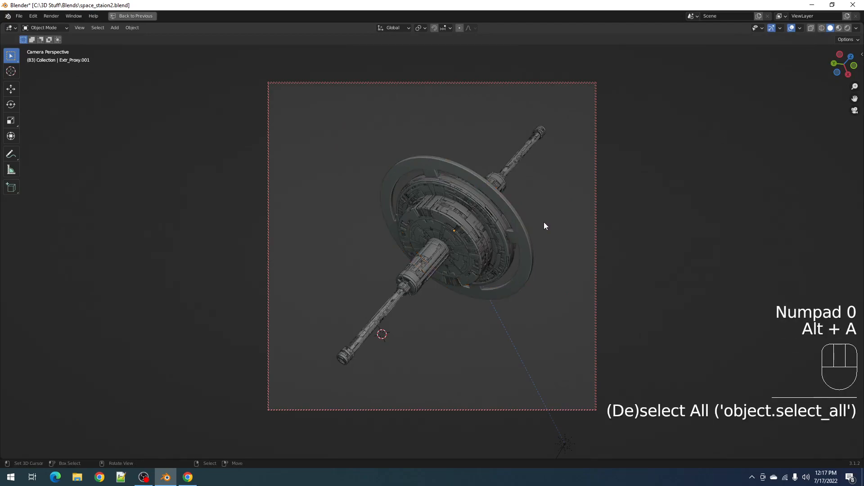
key(KP_0)
Add one crosswise loop cut to each of the two bridges joining the outer ring to the disc.
key(Tab)
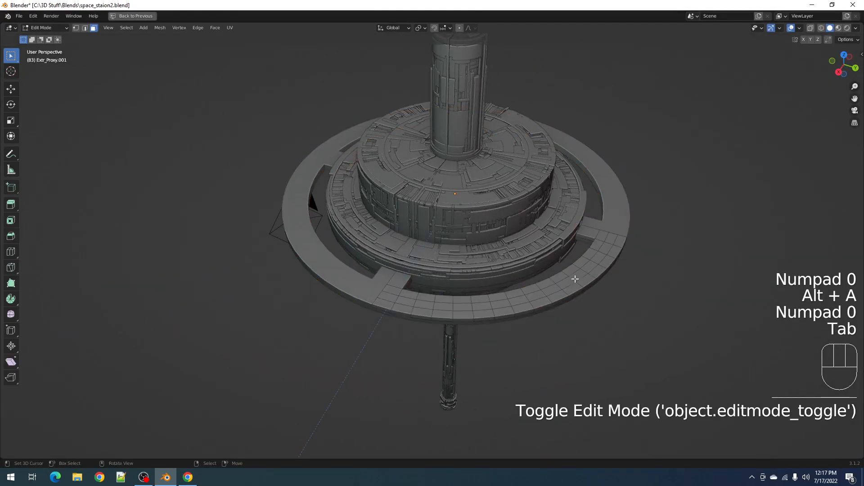
scroll(575, 276, up, 3)
key(ctrl+r)
click(373, 302)
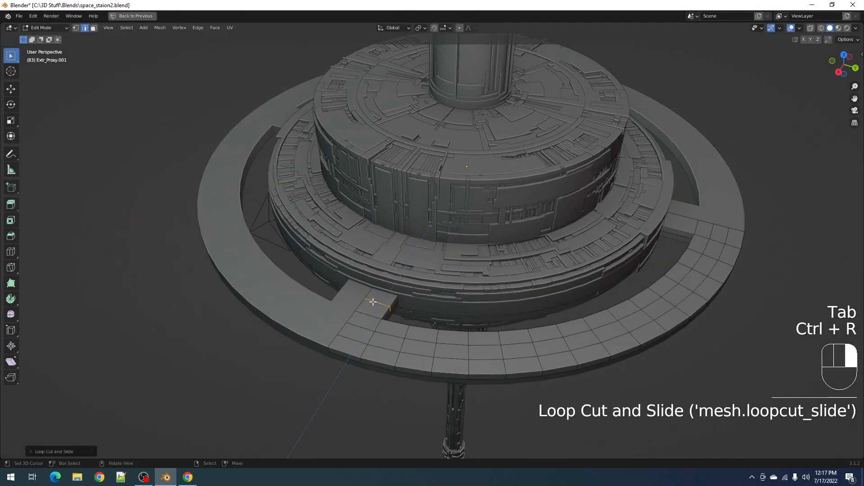
key(ctrl+r)
click(679, 226)
click(682, 227)
key(alt+a)
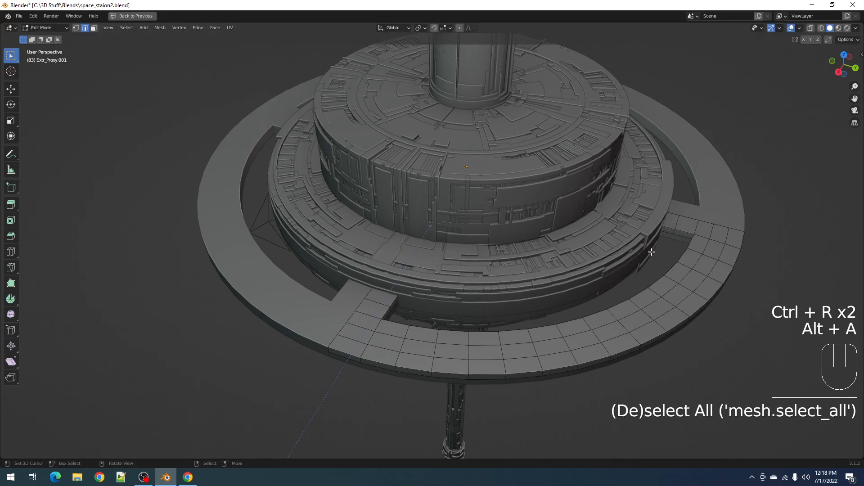
scroll(575, 273, down, 5)
scroll(574, 274, up, 4)
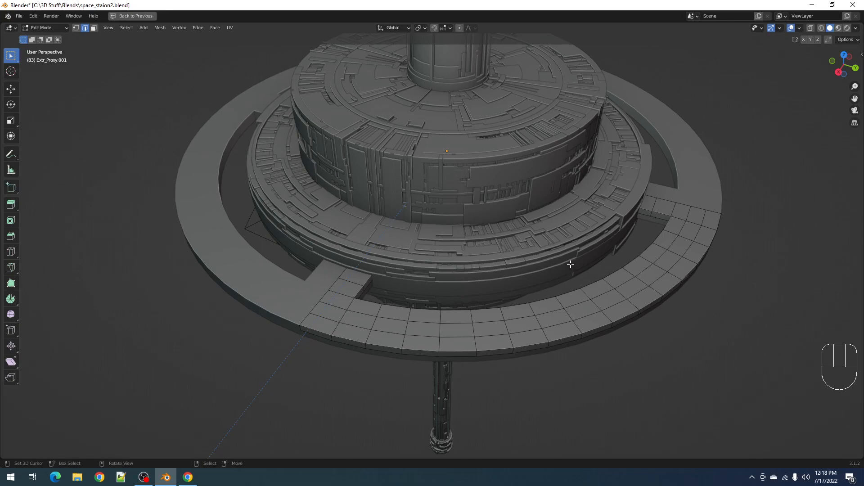
scroll(569, 265, down, 1)
mouse_move(540, 291)
middle_down()
mouse_move(542, 216)
mouse_move(534, 285)
middle_up()
key(Tab)
key(Tab)
scroll(532, 285, down, 2)
scroll(531, 287, up, 4)
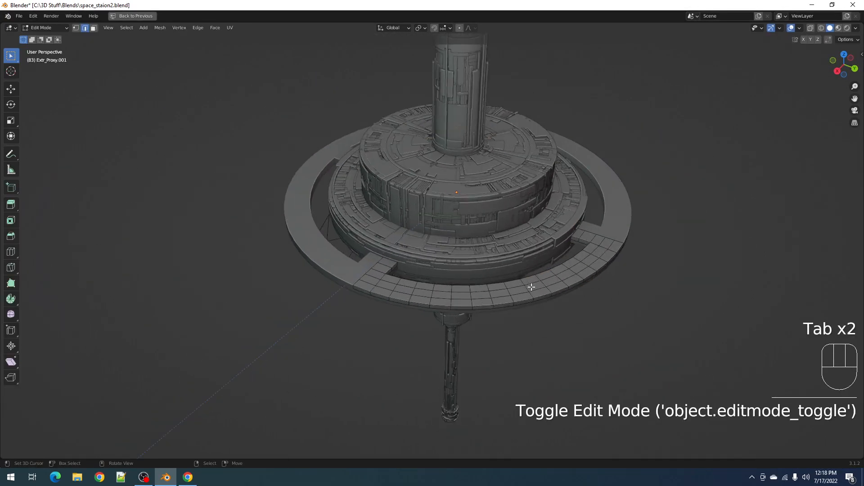
Switch editing from the outer ring to the inner band around the disc and select its entire mesh.
key(Tab)
key(Tab)
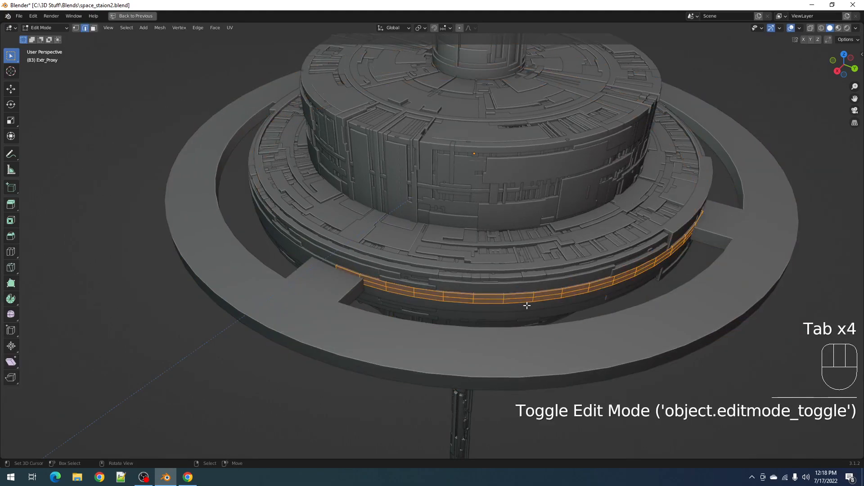
key(a)
shift+middle_drag(527, 304, 535, 235)
key(Tab)
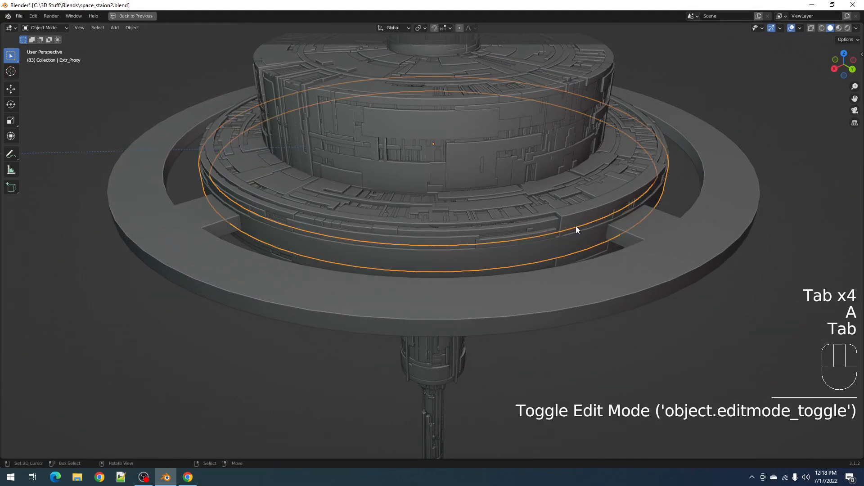
Run Random Loop Extrude on the inner band with loops 1, 2 and 3 enabled, and hide the viewport overlays.
key(shift+q)
click(555, 105)
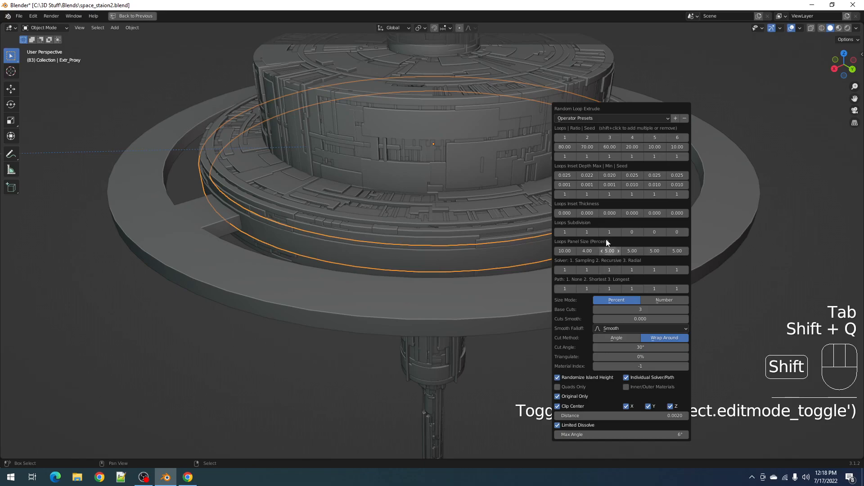
click(568, 140)
shift+click(582, 138)
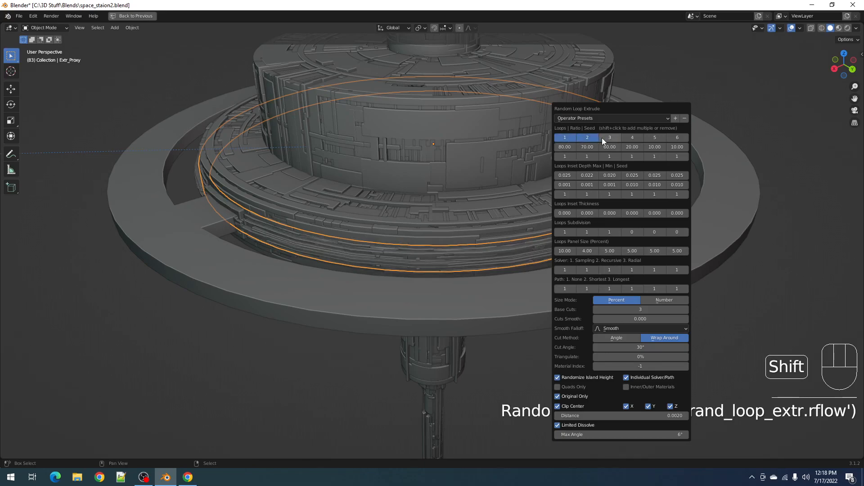
key(shift+alt+z)
middle_drag(442, 258, 548, 252)
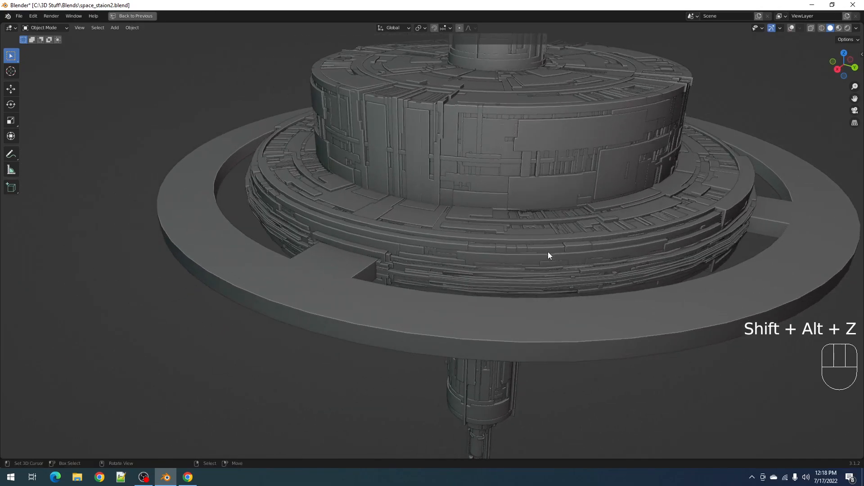
Set the inner band's Base Cuts to 2 and the Limited Dissolve Max Angle to 5°.
key(F9)
ctrl+scroll(645, 331, down, 2)
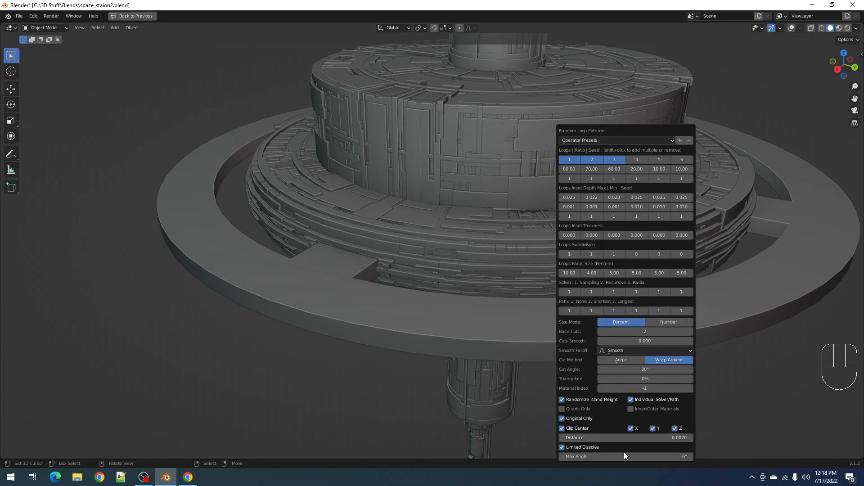
click(625, 456)
text(5)
key(Return)
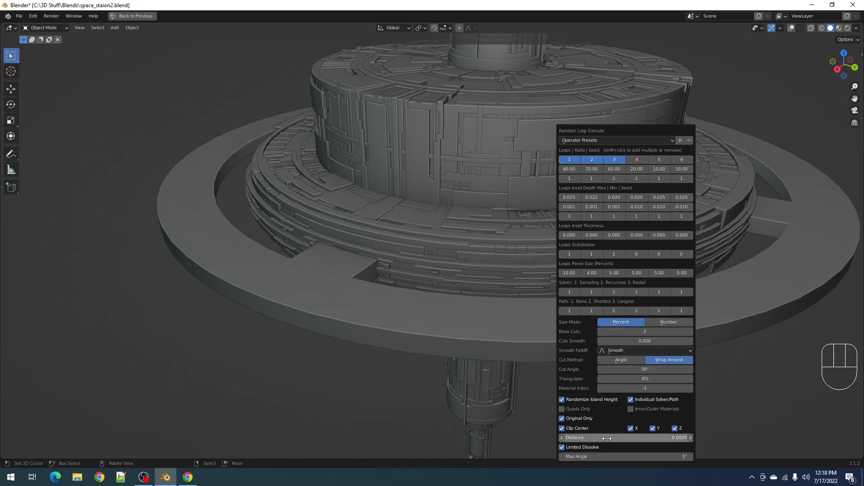
Check the inner band from below and set the Limited Dissolve Max Angle to 2.5°.
middle_drag(480, 366, 603, 252)
key(F9)
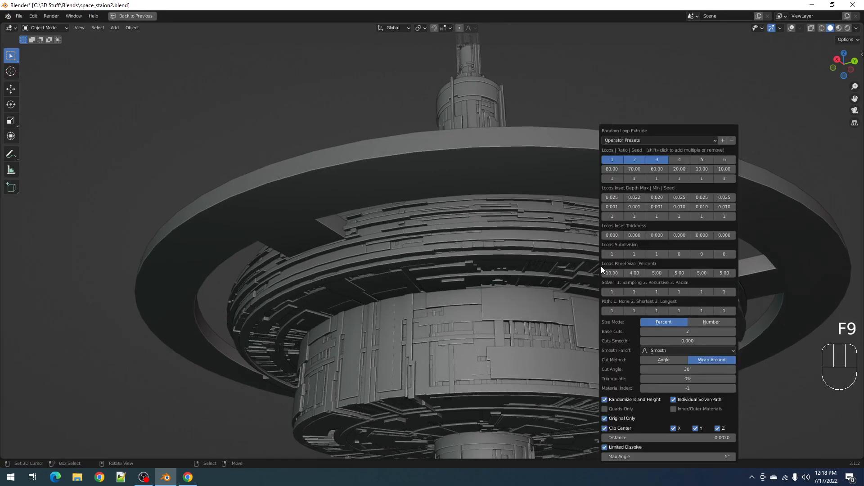
click(625, 455)
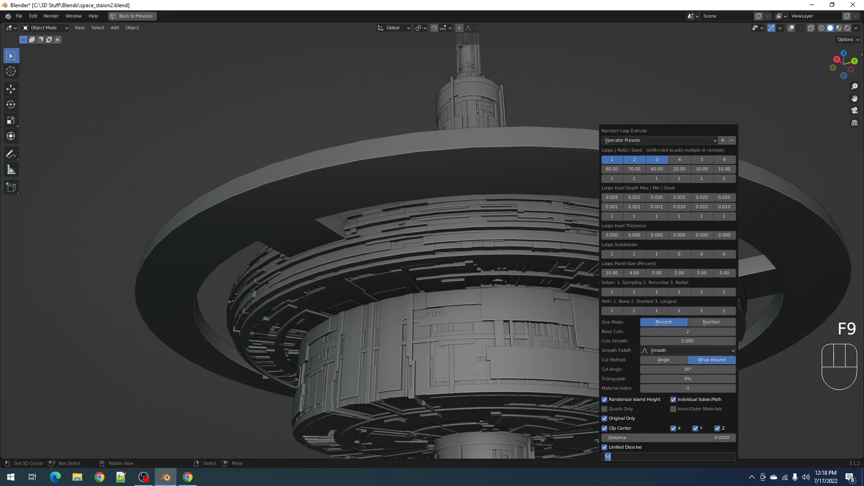
text(2.5)
key(Return)
Set the panel size of the first and second loops to 5 percent.
middle_drag(512, 223, 558, 268)
key(F9)
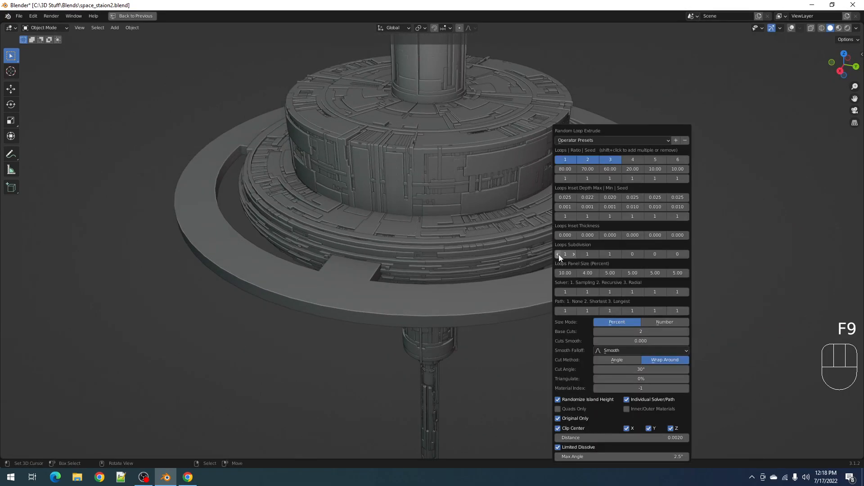
click(568, 273)
text(5)
key(Return)
click(585, 273)
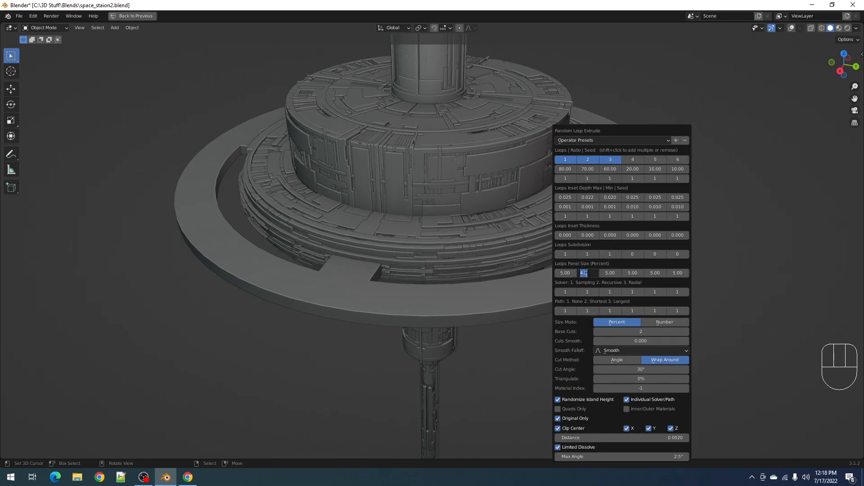
key(Return)
Compare Base Cuts values from 2 to 4 on the inner band, set 3, and check the result through the camera.
key(ctrl)
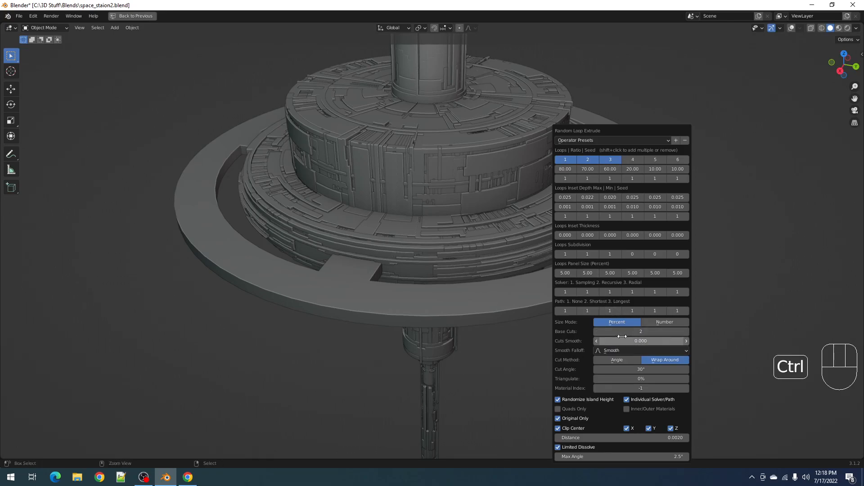
ctrl+scroll(623, 333, up, 2)
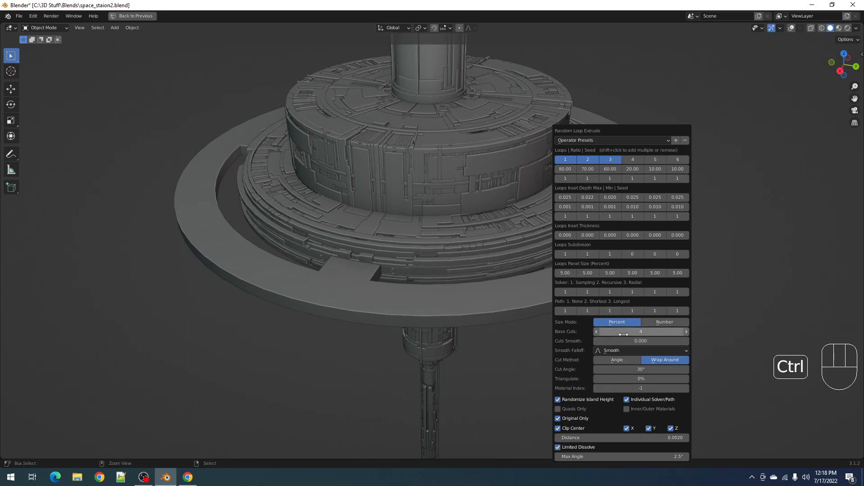
ctrl+scroll(623, 334, down, 1)
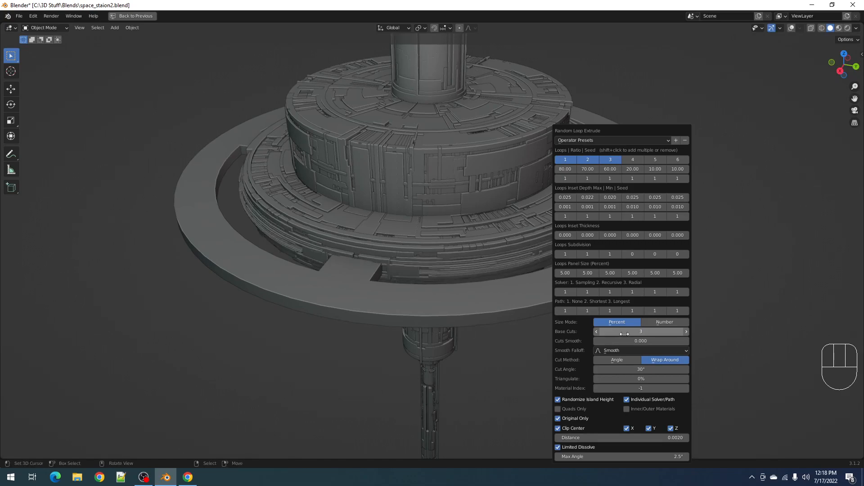
ctrl+scroll(630, 333, down, 2)
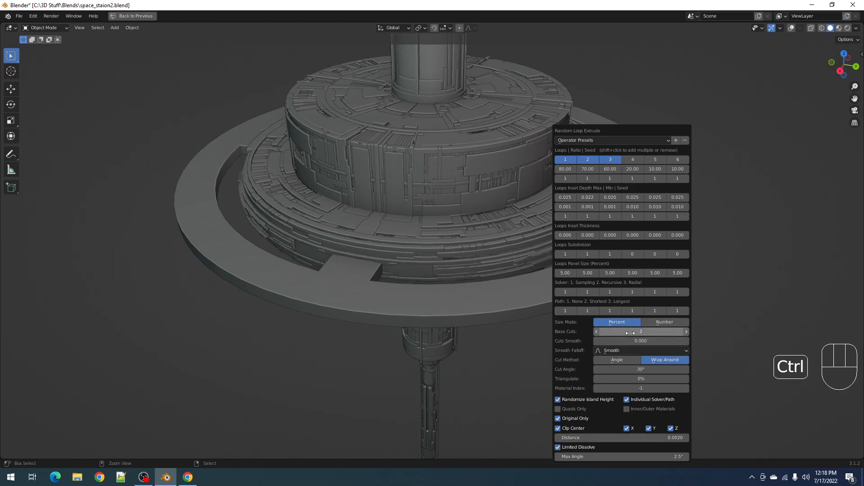
ctrl+scroll(630, 333, up, 1)
middle_drag(504, 304, 594, 256)
key(KP_0)
key(KP_0)
Try a panel size of 10 percent for the second loop and set it back to 5 percent.
key(F9)
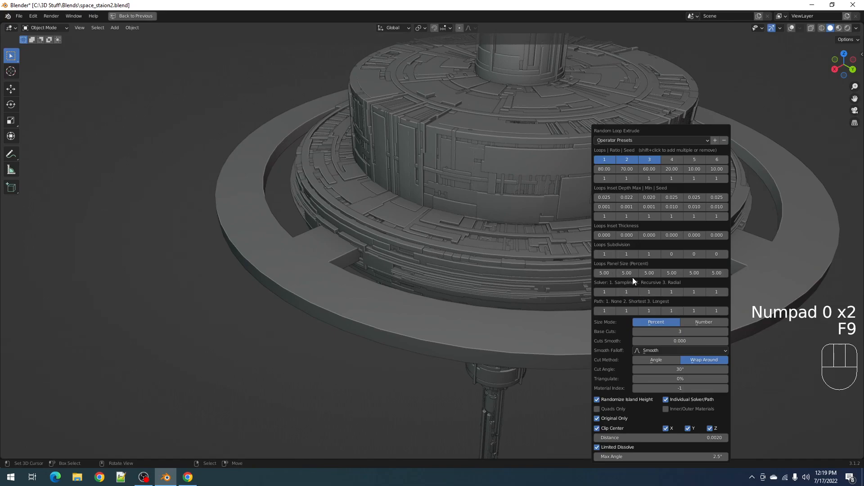
click(629, 273)
text(10)
key(Return)
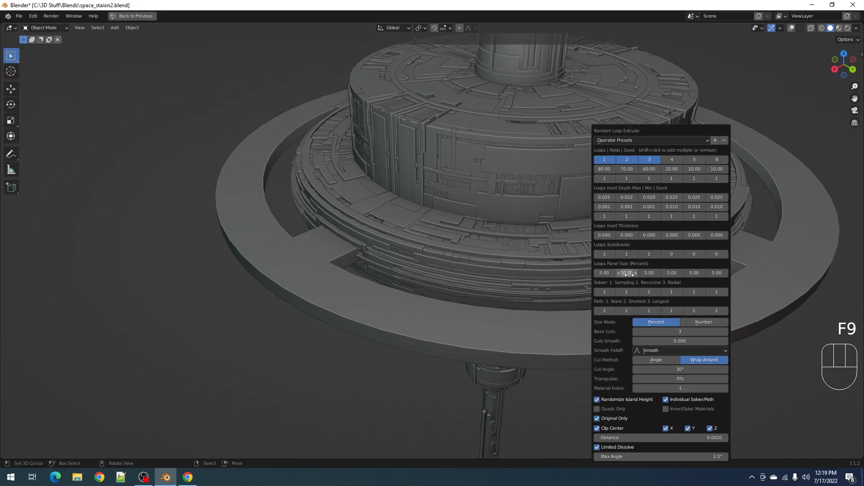
click(629, 275)
text(5)
key(Return)
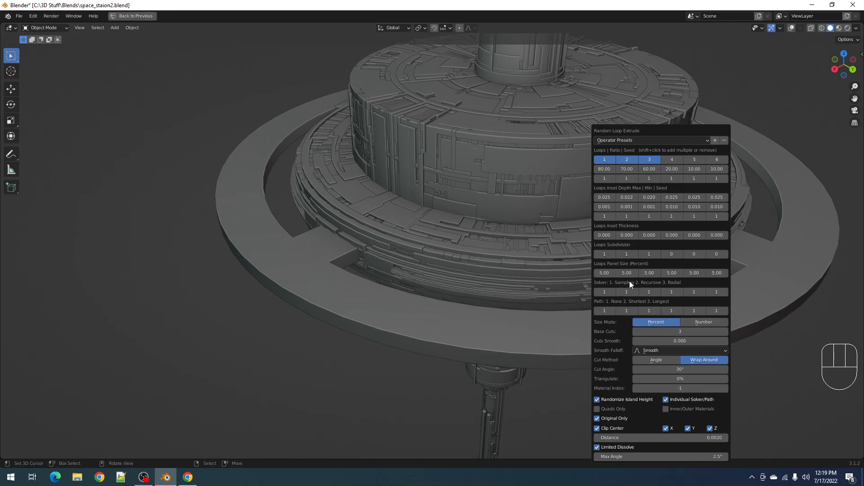
Set the solver of the first two loops to 2 (Recursive) for the inner band's panels.
ctrl+scroll(609, 291, up, 1)
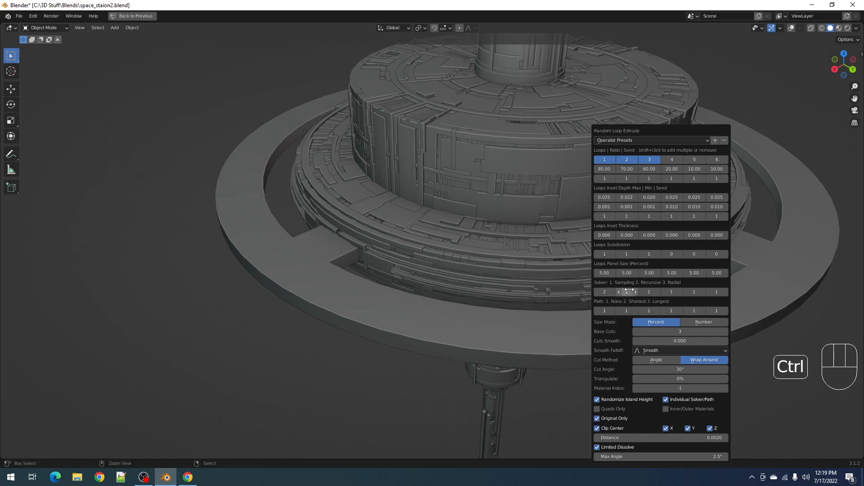
ctrl+scroll(638, 291, up, 1)
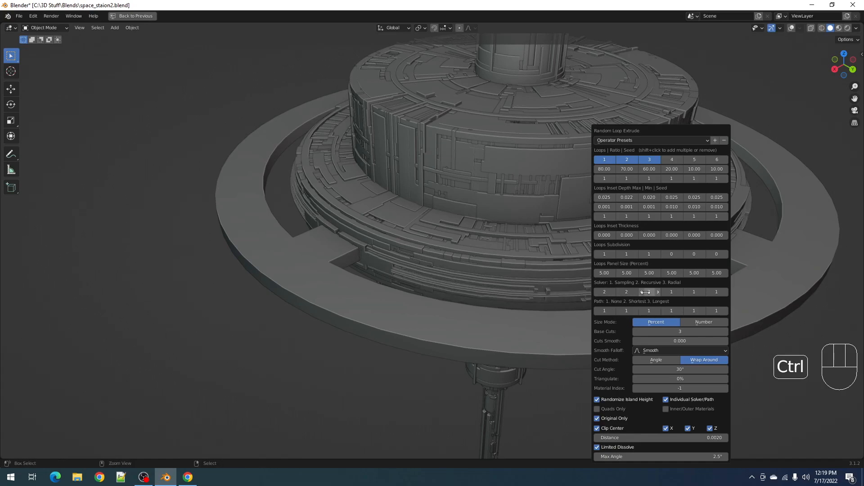
middle_drag(619, 304, 566, 229)
scroll(541, 309, up, 2)
key(F9)
key(ctrl)
ctrl+scroll(634, 334, up, 1)
Examine the panelled inner band and its bridges from above and below.
middle_drag(442, 237, 529, 284)
scroll(457, 283, up, 1)
scroll(443, 268, up, 2)
scroll(446, 264, down, 3)
scroll(565, 251, up, 2)
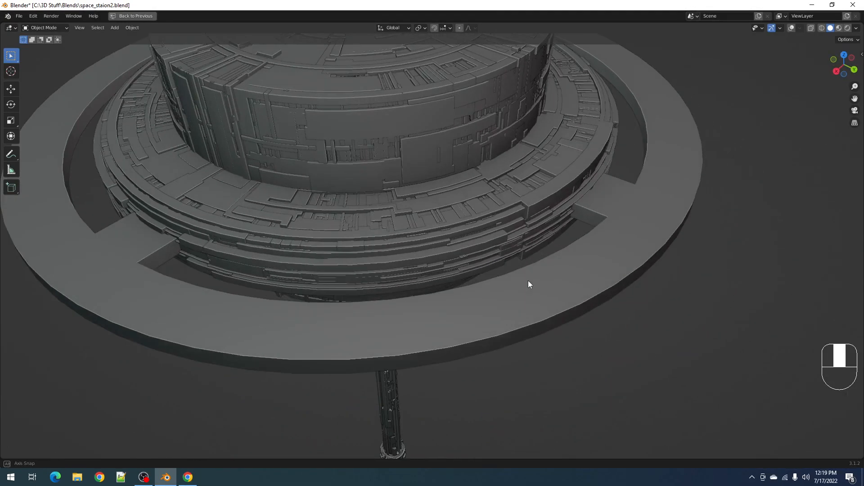
shift+middle_drag(419, 288, 509, 279)
scroll(509, 279, up, 2)
middle_drag(360, 282, 459, 205)
scroll(388, 267, down, 1)
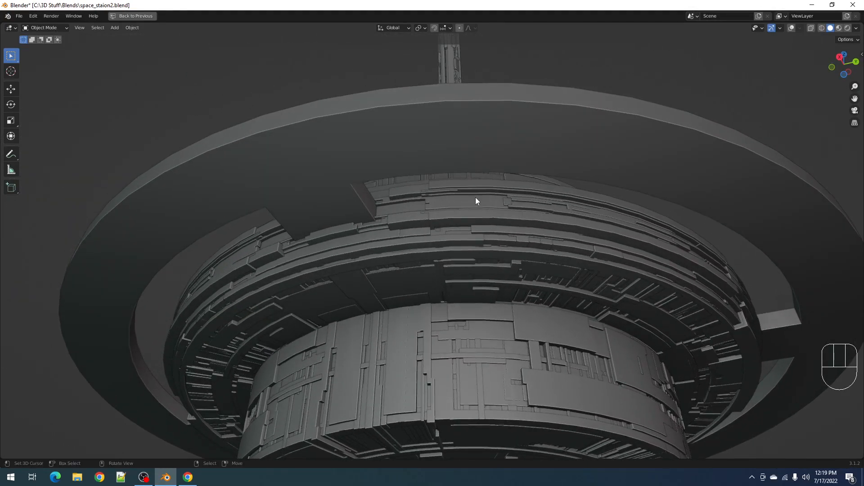
Select the outer ring with all of its mesh faces and save the file.
scroll(406, 236, down, 3)
middle_drag(411, 226, 531, 252)
shift+middle_drag(531, 253, 440, 277)
scroll(477, 255, up, 2)
click(396, 300)
key(Tab)
key(shift+alt+z)
key(a)
key(Tab)
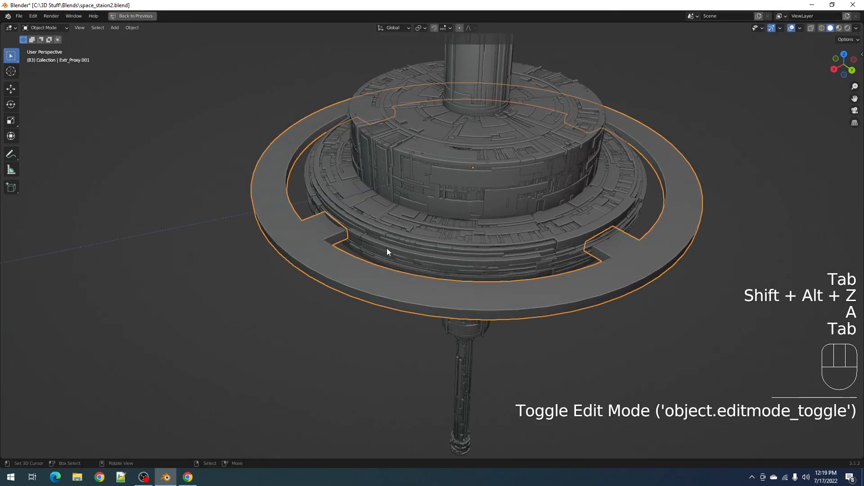
key(alt+a)
key(ctrl+s)
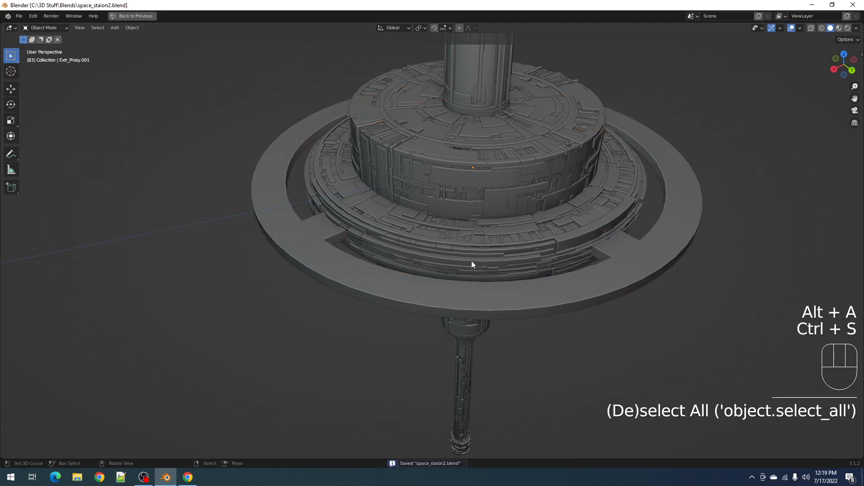
Apply Random Loop Extrude to the outer ring with loops 1, 2 and 3 active.
key(Tab)
key(Tab)
key(shift+q)
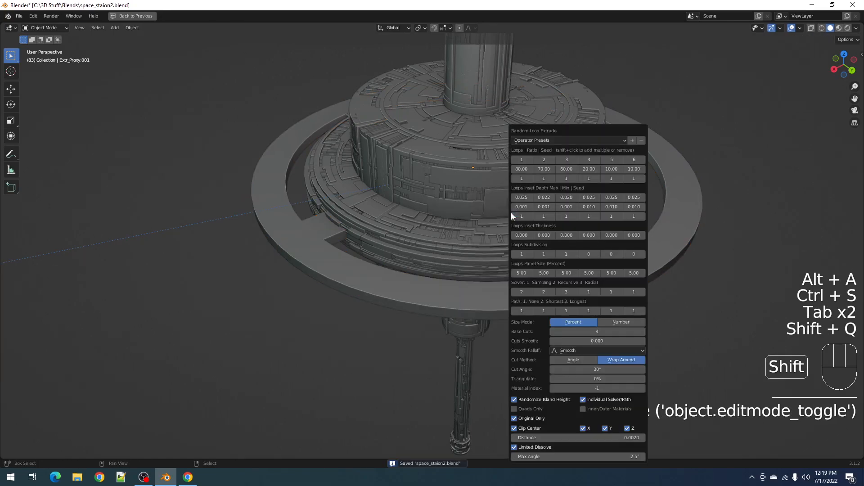
click(526, 160)
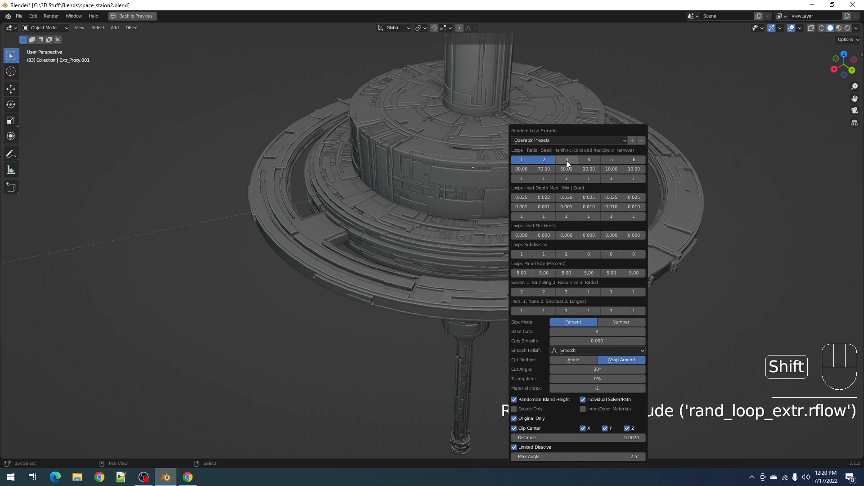
shift+click(566, 160)
Hide the viewport overlays and try solver 1 (Sampling) for the outer ring's three extrude loops.
scroll(508, 262, down, 2)
key(shift+alt+z)
middle_drag(508, 262, 522, 276)
scroll(522, 270, up, 2)
key(F9)
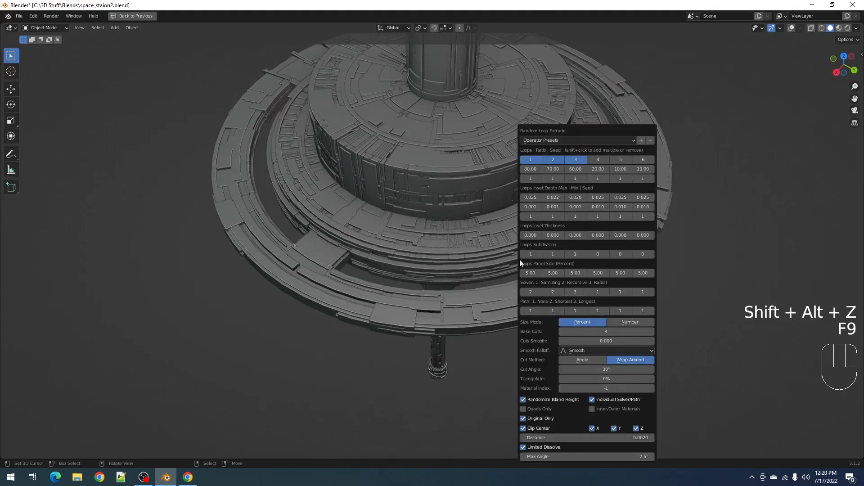
ctrl+scroll(572, 291, up, 1)
ctrl+scroll(574, 293, down, 1)
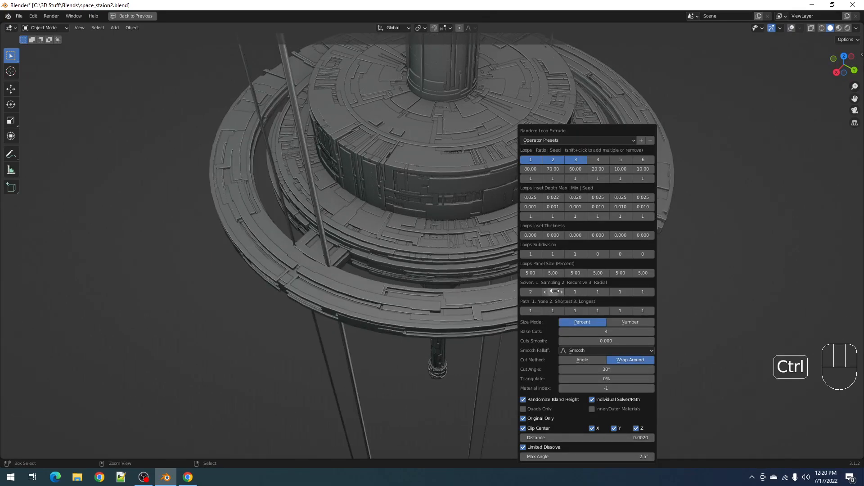
ctrl+scroll(554, 292, up, 1)
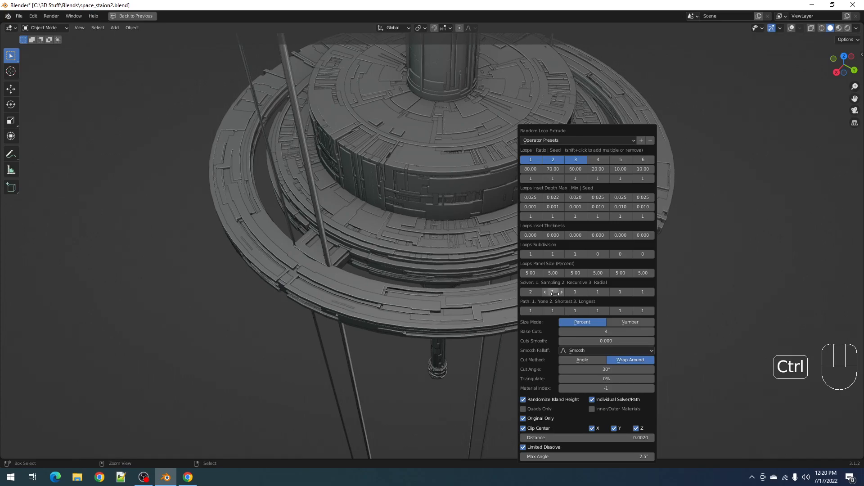
ctrl+scroll(536, 295, down, 1)
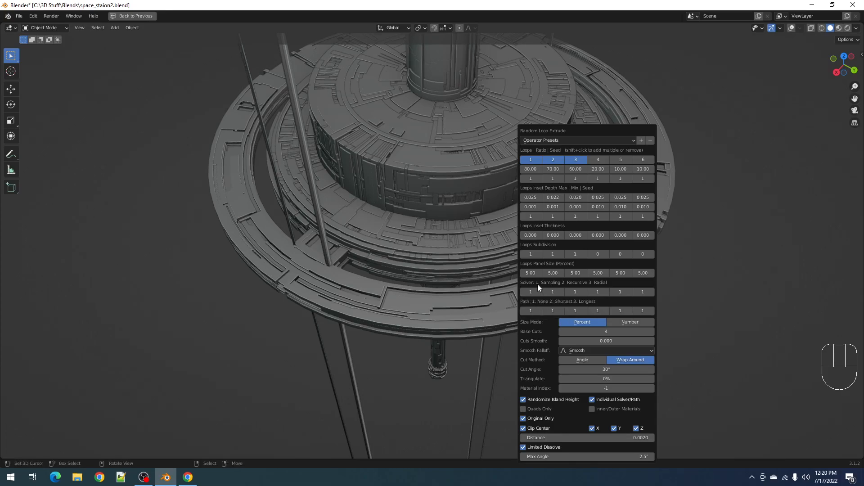
Set the solver of the outer ring's first three loops to 2 (Recursive), checking the panels from below.
middle_drag(536, 280, 540, 198)
scroll(540, 199, up, 3)
key(F9)
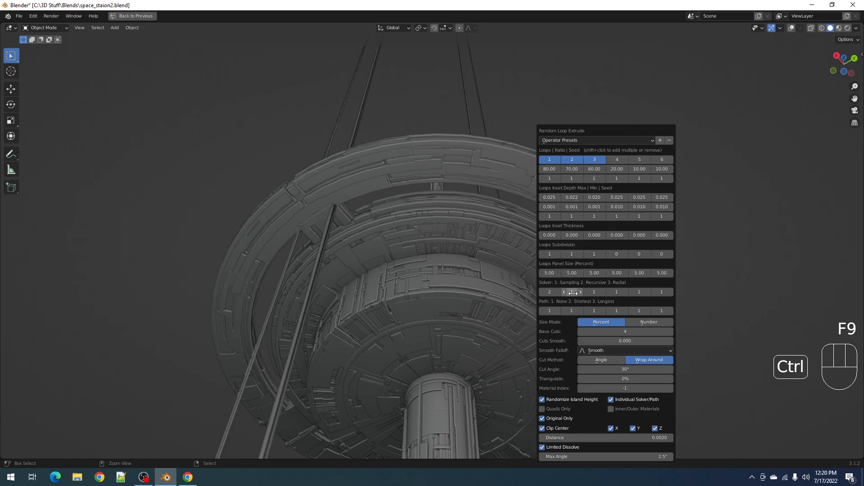
ctrl+scroll(574, 294, up, 1)
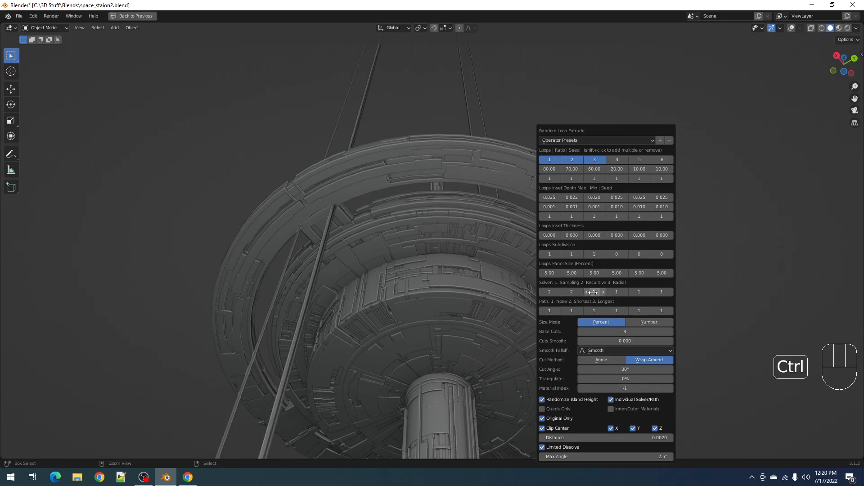
ctrl+scroll(594, 291, up, 1)
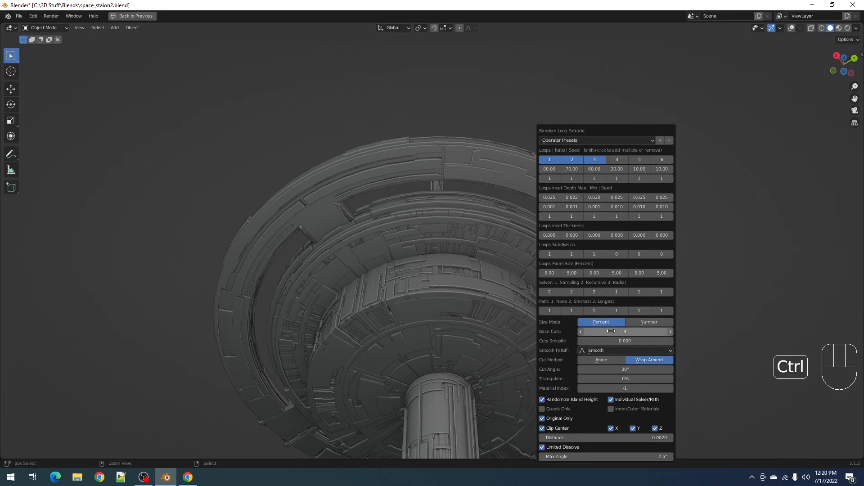
Compare paths 2 (Shortest) and 3 (Longest) for the first loop and set its solver to 1 (Sampling).
middle_drag(517, 279, 531, 228)
key(F9)
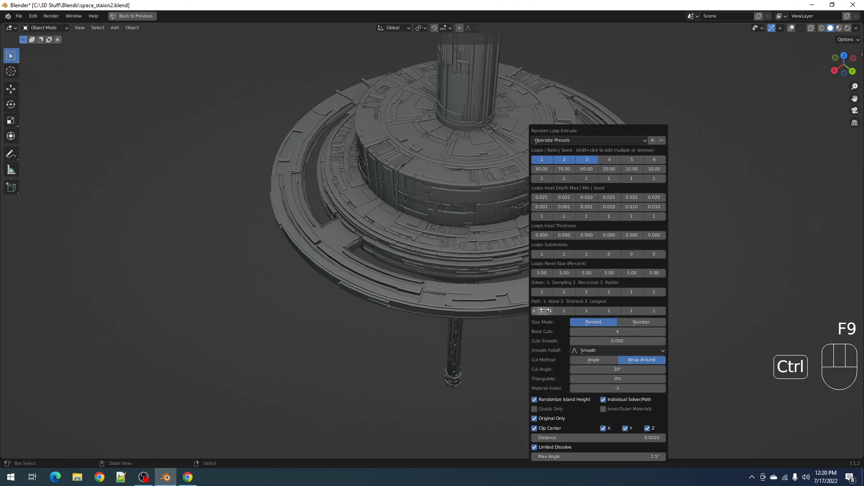
ctrl+scroll(544, 310, up, 1)
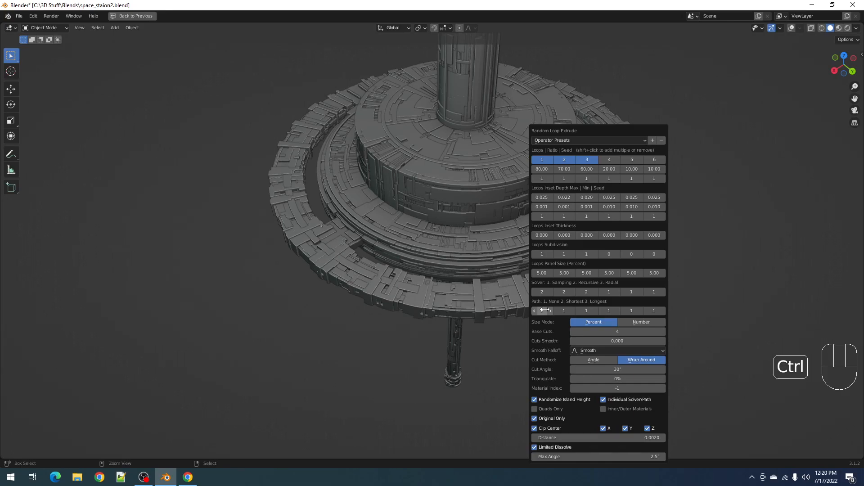
ctrl+scroll(562, 311, up, 1)
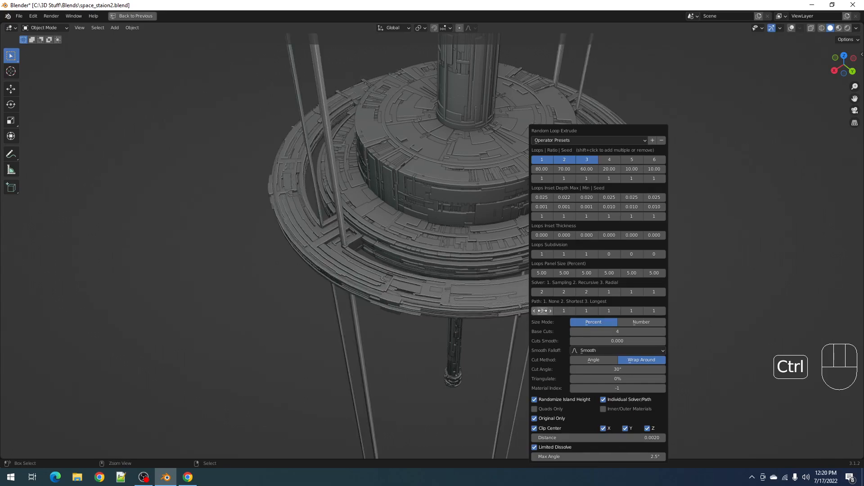
ctrl+scroll(543, 302, down, 1)
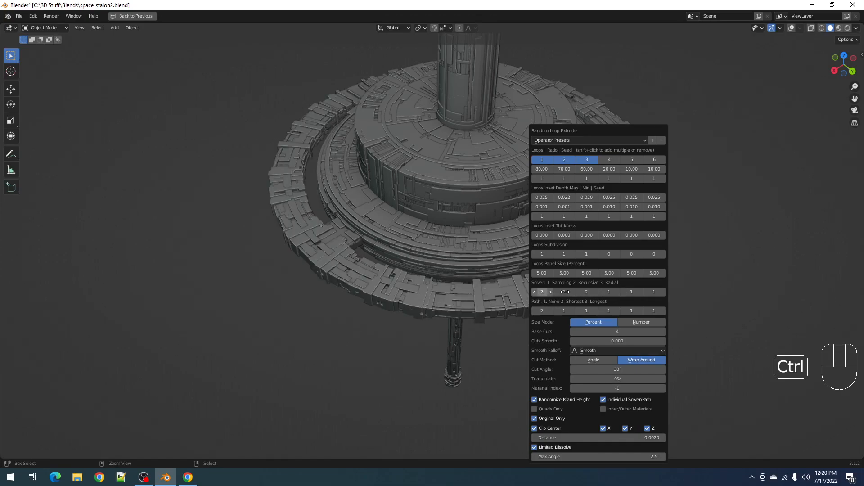
ctrl+scroll(565, 295, down, 1)
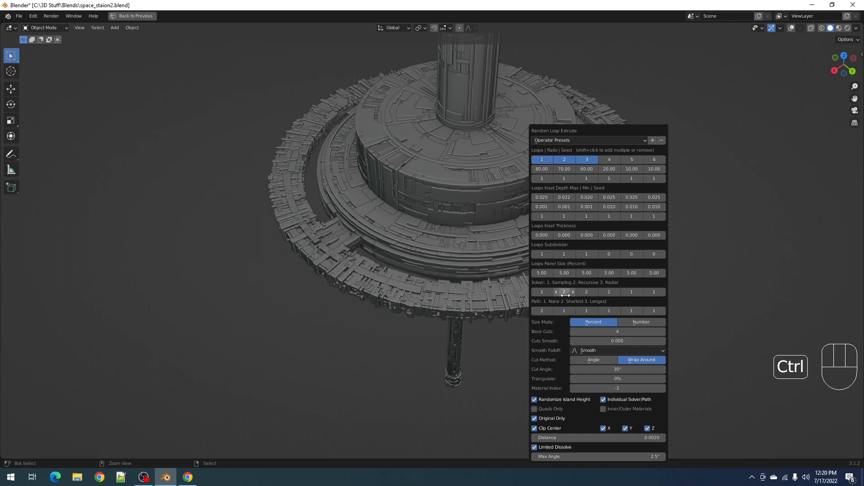
Turn off Individual Solver/Path, compare the None and Shortest paths, and turn the option back on.
click(603, 400)
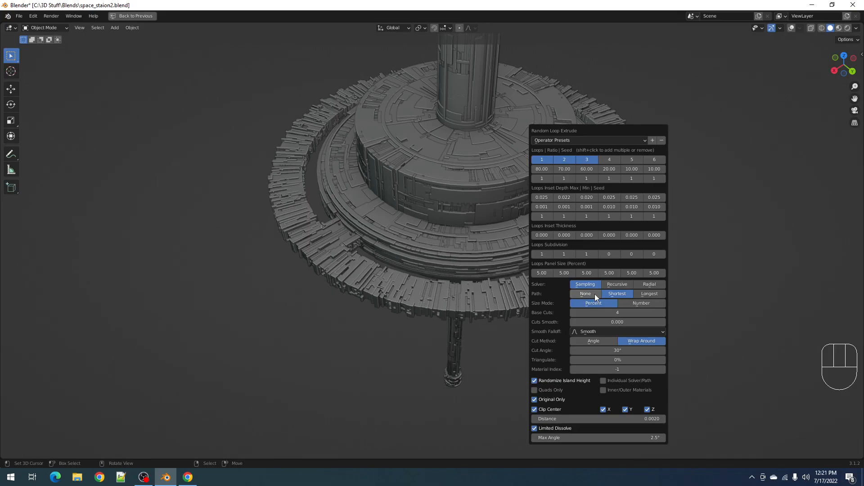
click(595, 294)
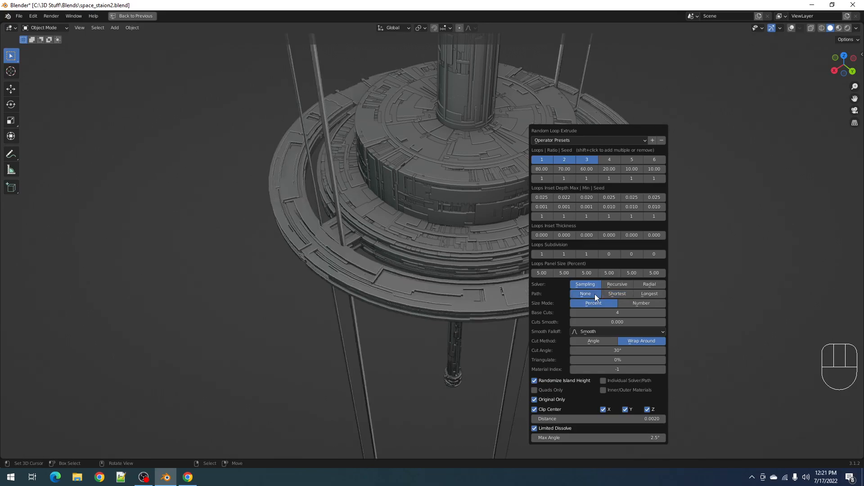
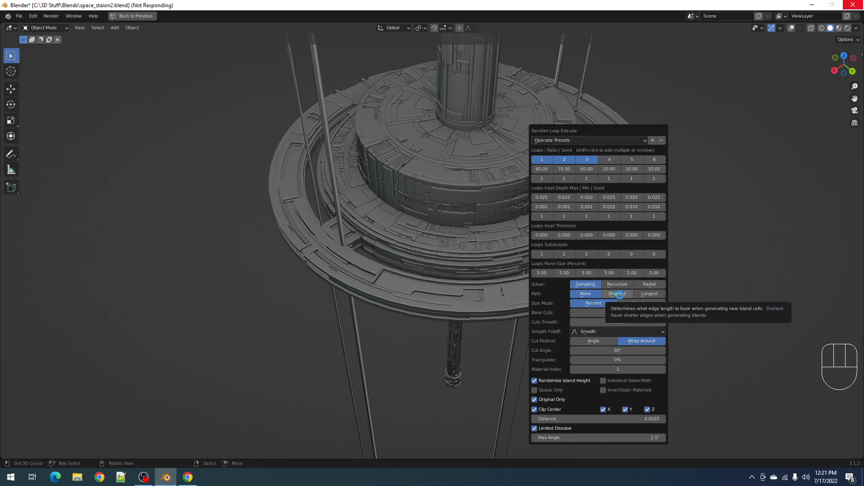
click(620, 294)
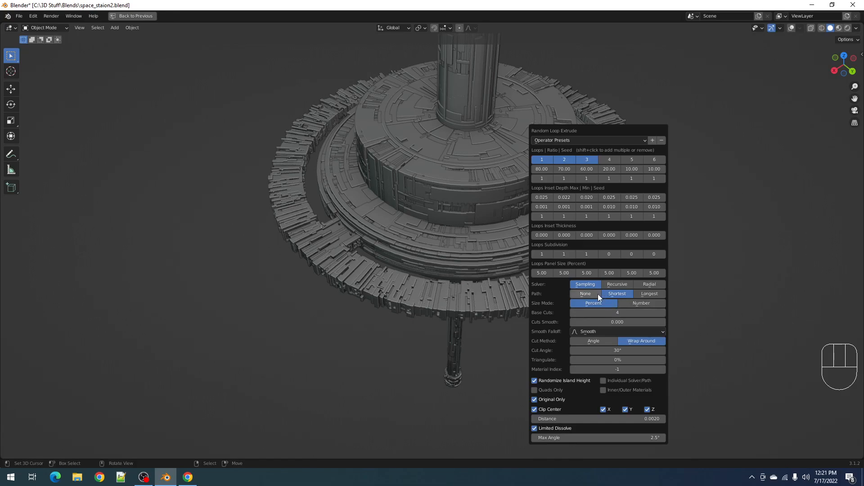
click(598, 294)
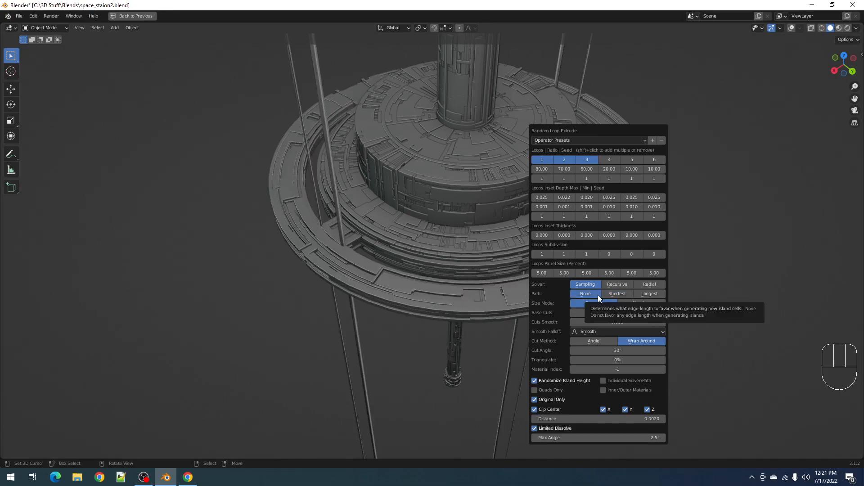
click(603, 380)
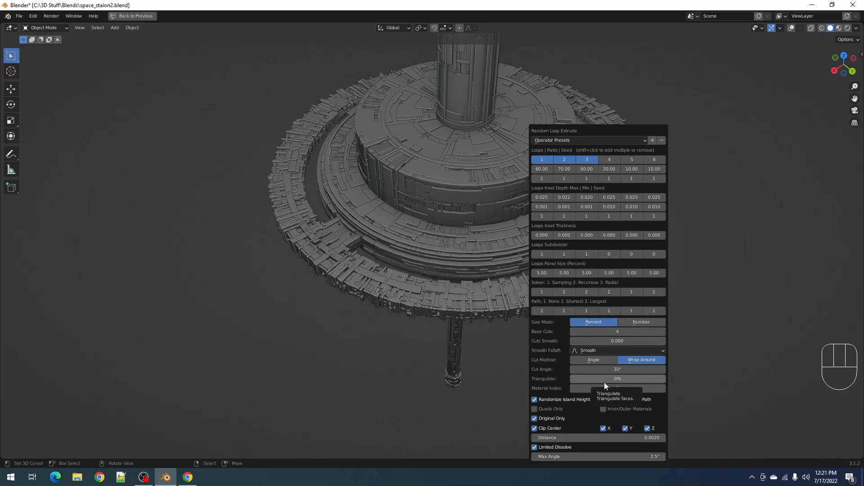
Set the first loop's path to 1 (None) and inspect the outer ring's panels.
click(546, 309)
text(1)
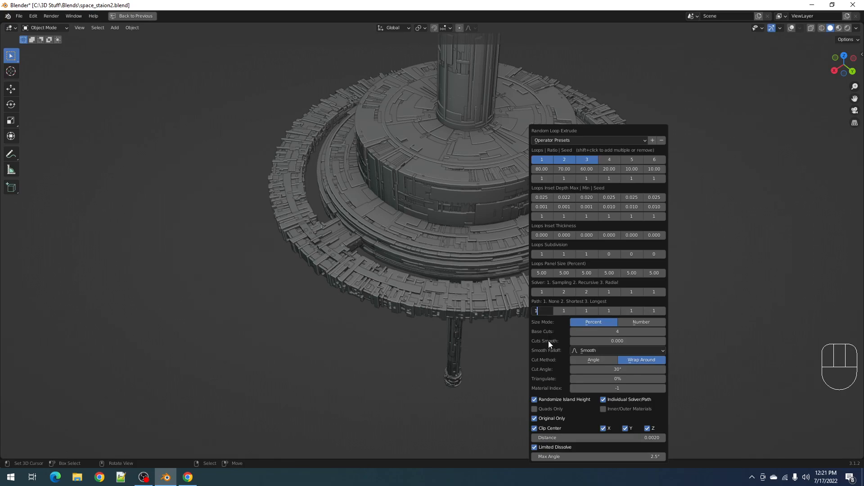
key(Return)
middle_drag(528, 225, 571, 301)
scroll(571, 301, up, 2)
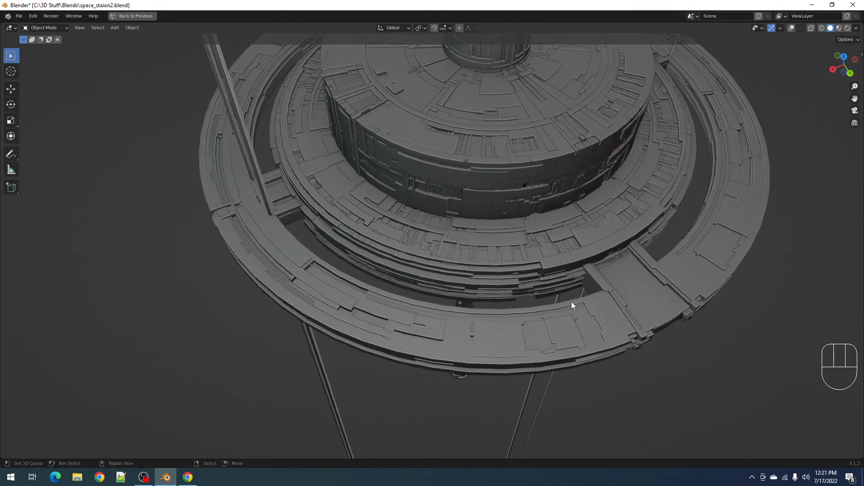
scroll(572, 302, down, 2)
middle_drag(409, 260, 383, 248)
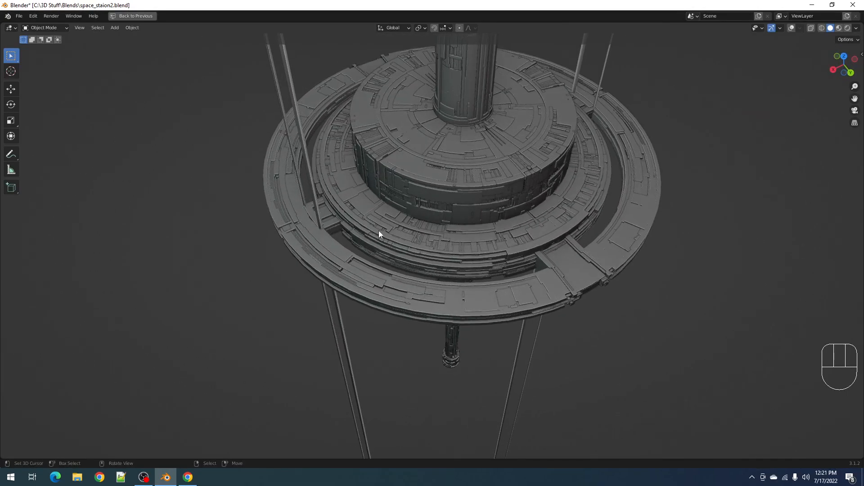
Disable loops 2 and 3 and set the first loop's ratio seed to 3.
key(F9)
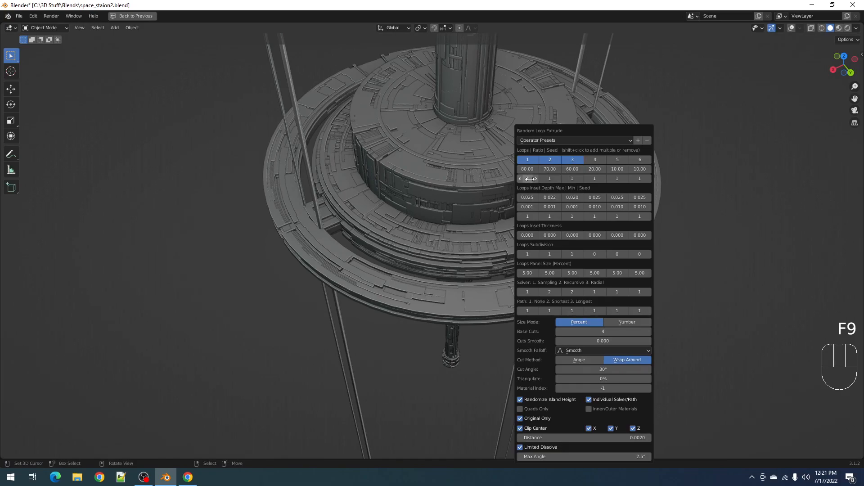
shift+click(558, 161)
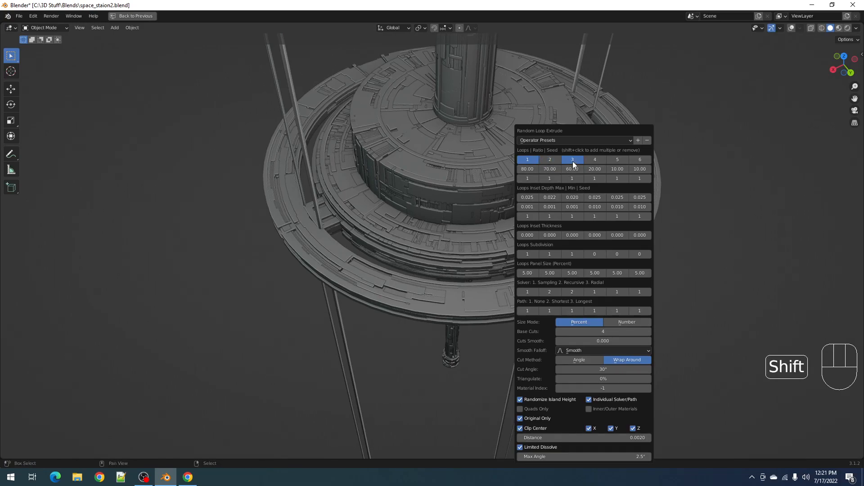
shift+click(573, 160)
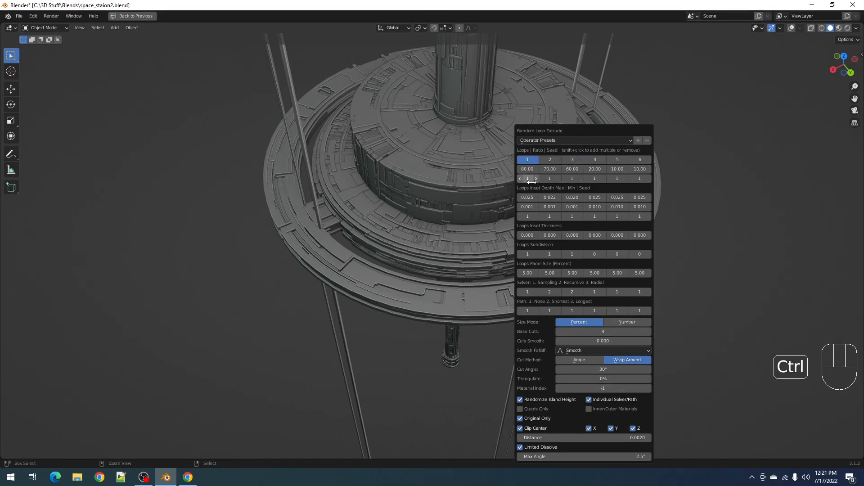
ctrl+scroll(532, 179, up, 1)
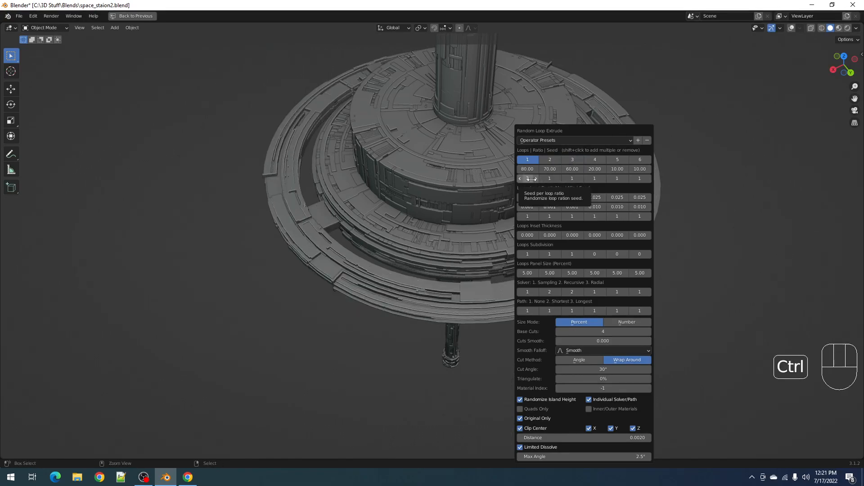
ctrl+scroll(531, 179, up, 1)
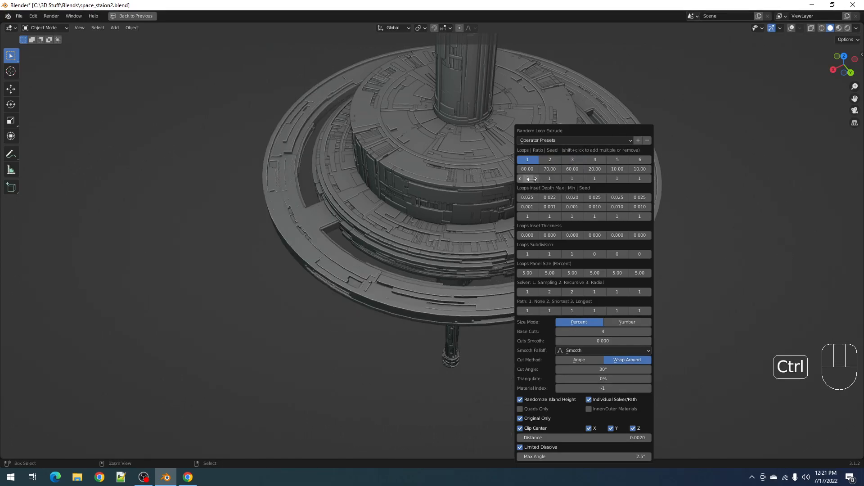
Re-enable loops 2 and 3 and view the ring from a lower angle.
shift+click(546, 159)
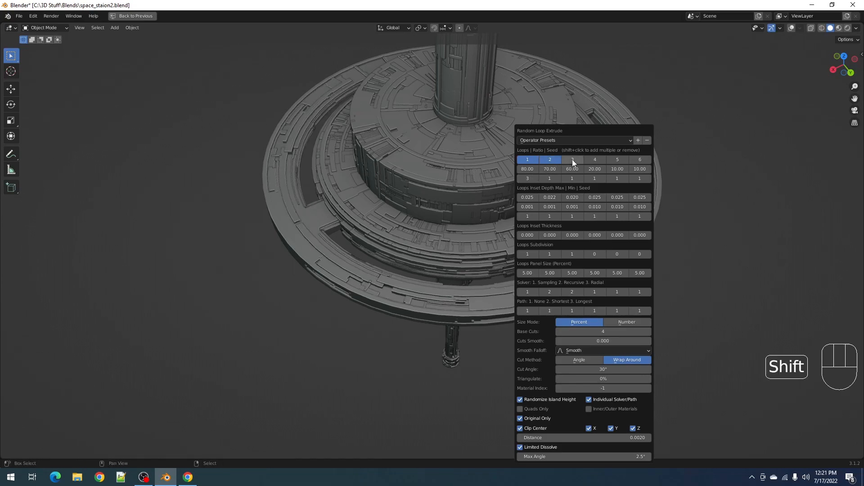
middle_drag(452, 238, 544, 238)
key(F9)
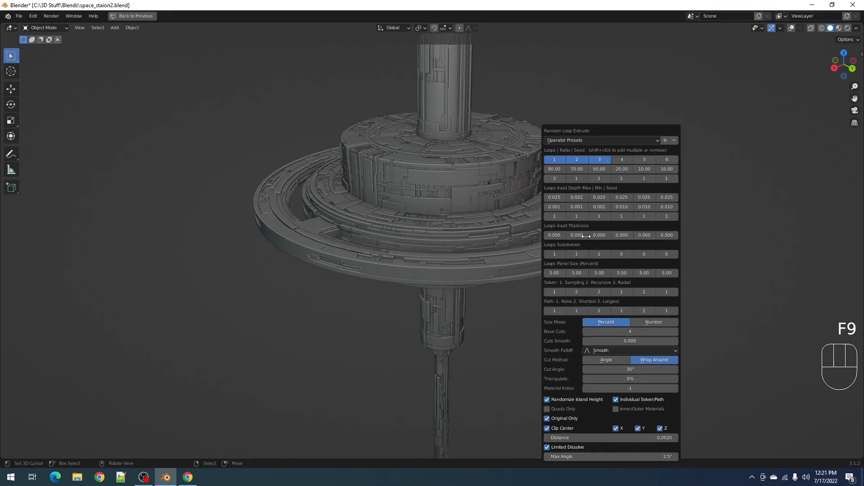
Keep the first loop's ratio seed at 3 and set the second loop's ratio seed to 4.
click(554, 179)
text(3)
key(Return)
ctrl+scroll(573, 178, up, 1)
middle_drag(483, 206, 496, 247)
scroll(501, 240, up, 3)
key(F9)
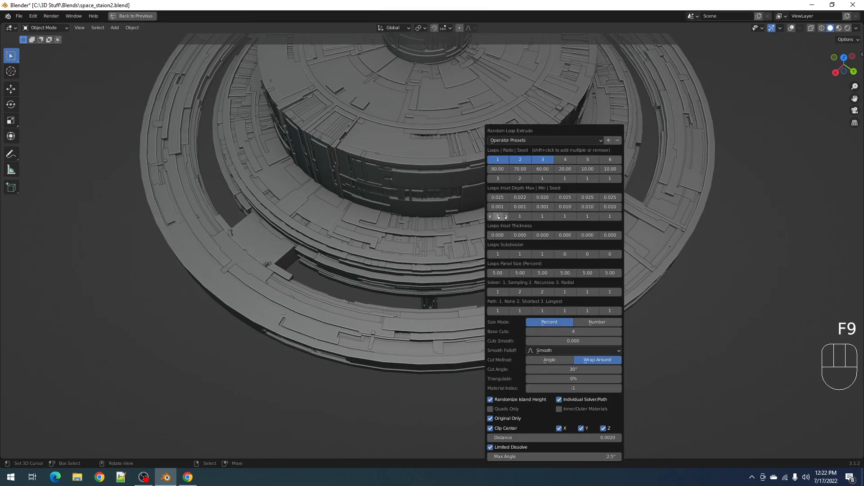
ctrl+scroll(520, 179, up, 1)
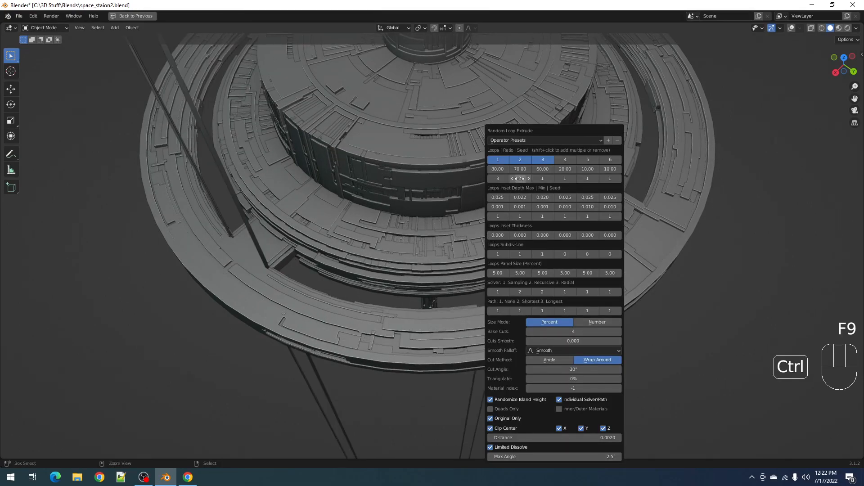
ctrl+scroll(519, 179, up, 1)
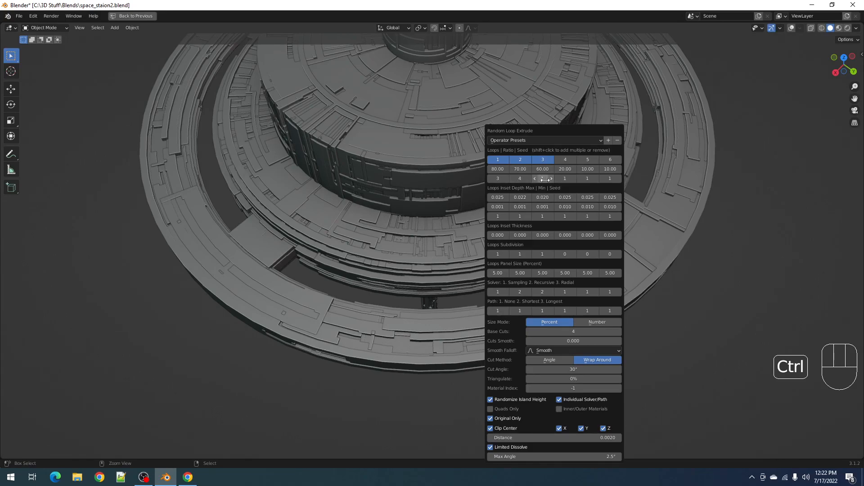
Step through ratio seeds for the third loop, settle on 5, and check the outer ring's panels.
ctrl+scroll(545, 179, up, 1)
ctrl+scroll(545, 179, up, 1)
ctrl+scroll(544, 179, up, 1)
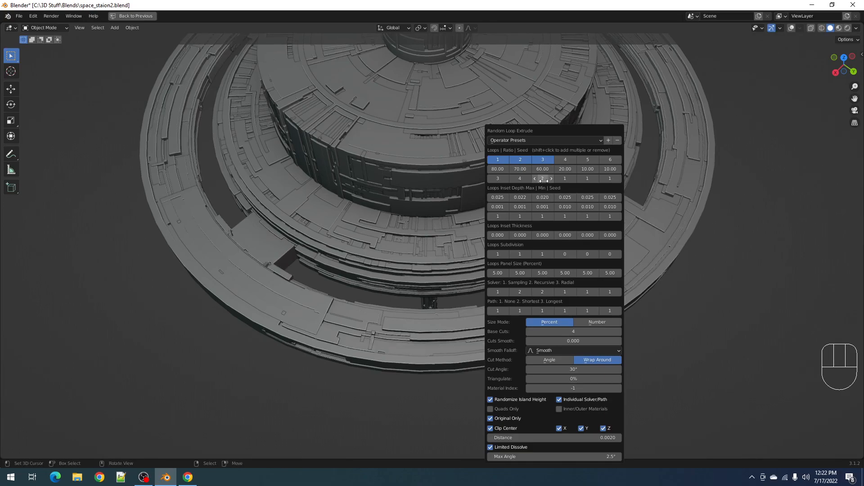
middle_drag(347, 310, 538, 311)
key(shift+q)
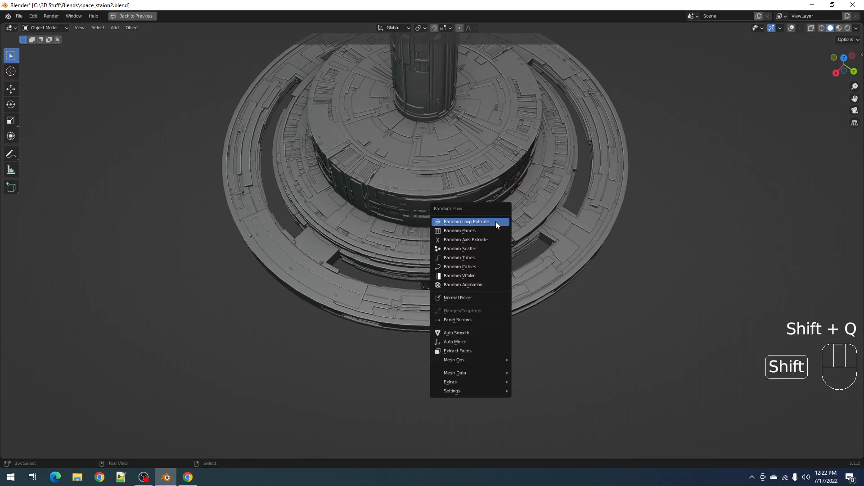
scroll(297, 241, up, 2)
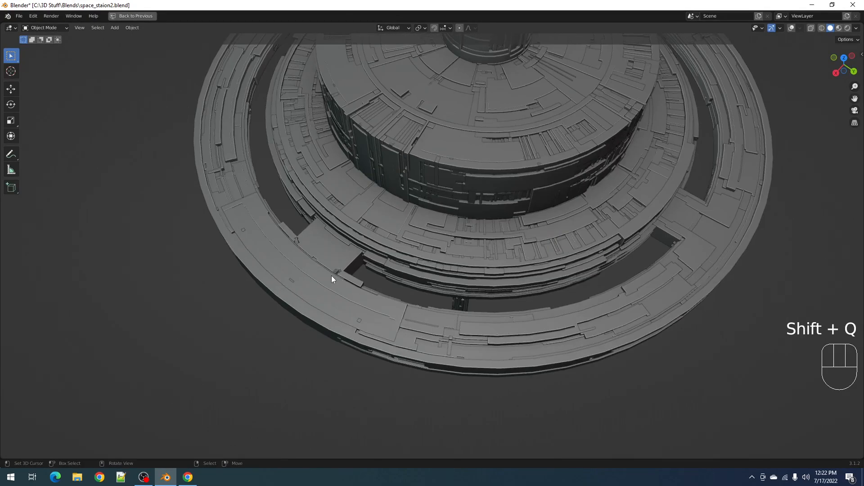
key(F9)
ctrl+scroll(385, 180, up, 1)
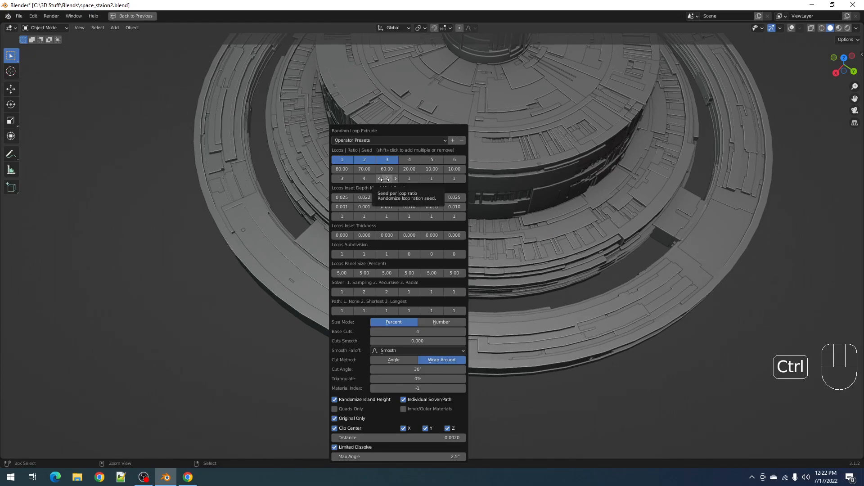
ctrl+scroll(384, 180, up, 1)
ctrl+scroll(384, 179, up, 1)
scroll(420, 322, down, 2)
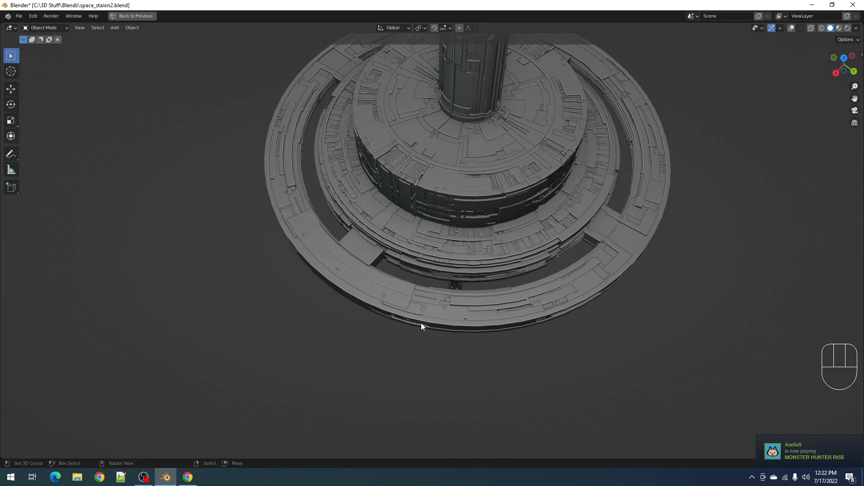
scroll(492, 312, up, 4)
Try Clip Center distances between 0.0010 and 0.0030 on the ring panels, then restore 0.0020.
key(F9)
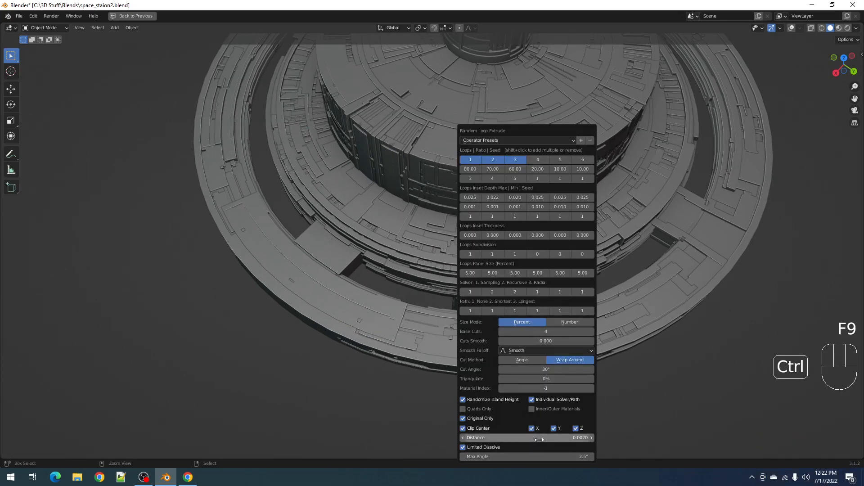
ctrl+scroll(540, 439, up, 1)
ctrl+scroll(539, 440, down, 1)
ctrl+scroll(539, 440, up, 1)
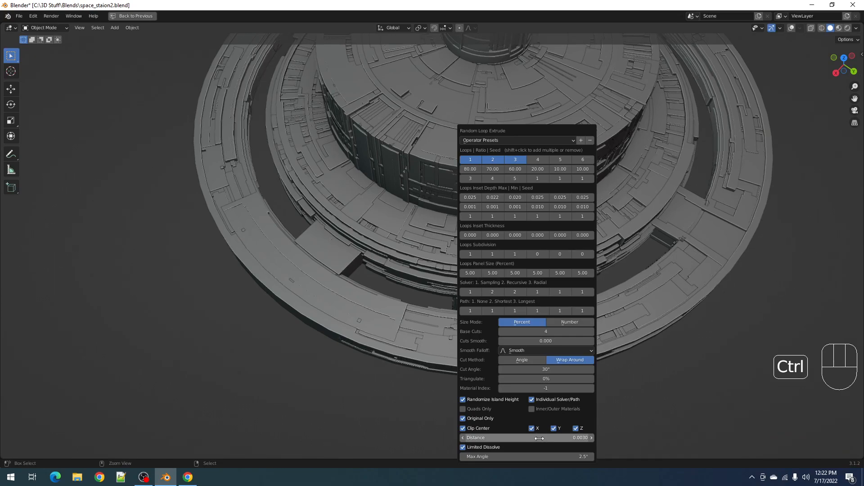
ctrl+scroll(539, 438, up, 1)
ctrl+scroll(539, 439, down, 1)
ctrl+scroll(539, 438, down, 2)
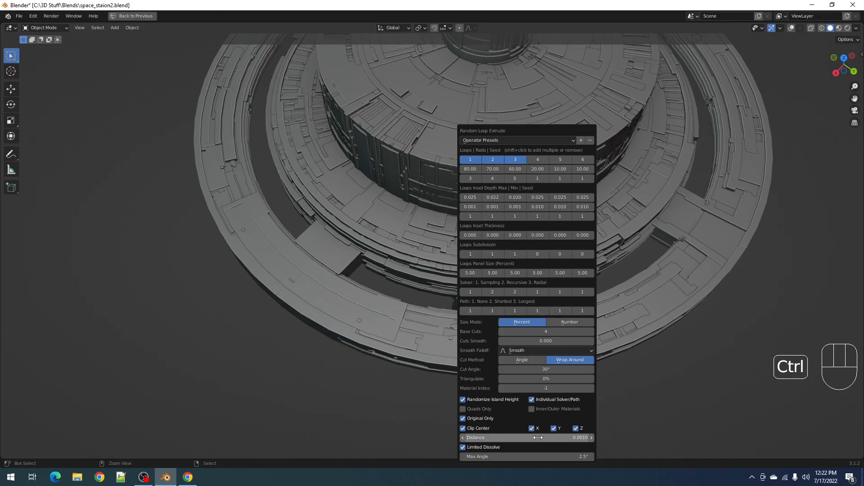
ctrl+scroll(539, 438, down, 1)
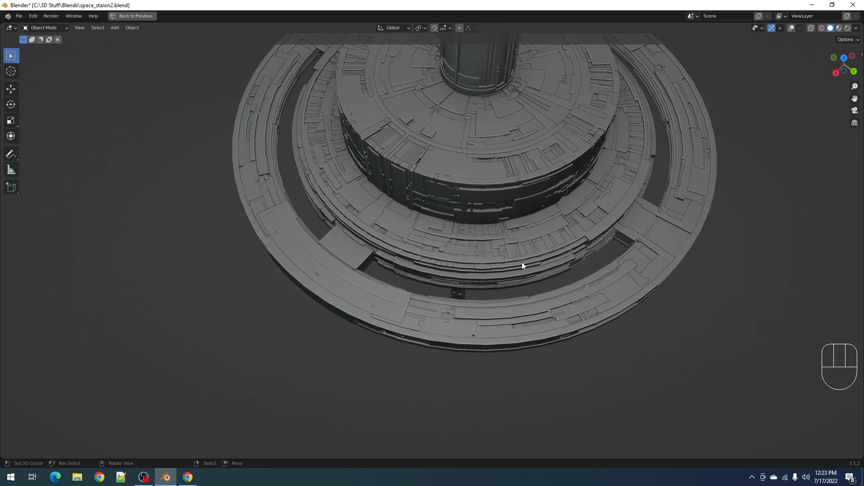
Set the third loop's ratio seed to 7.
key(F9)
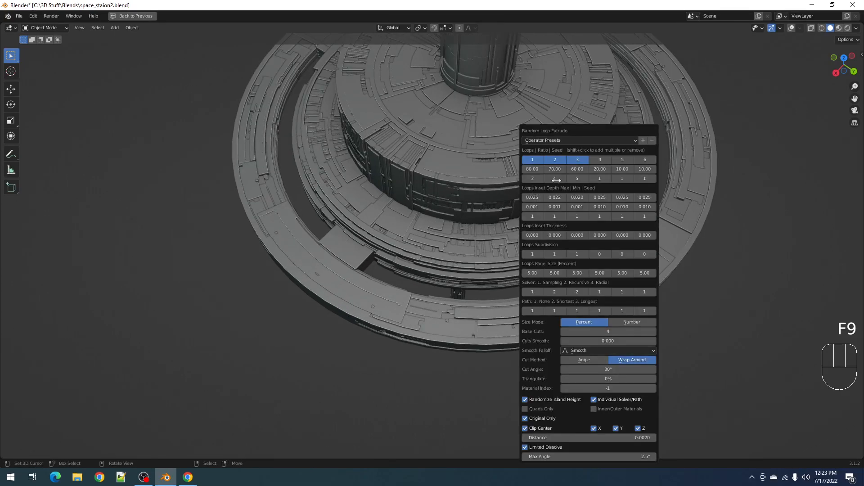
ctrl+scroll(577, 178, up, 1)
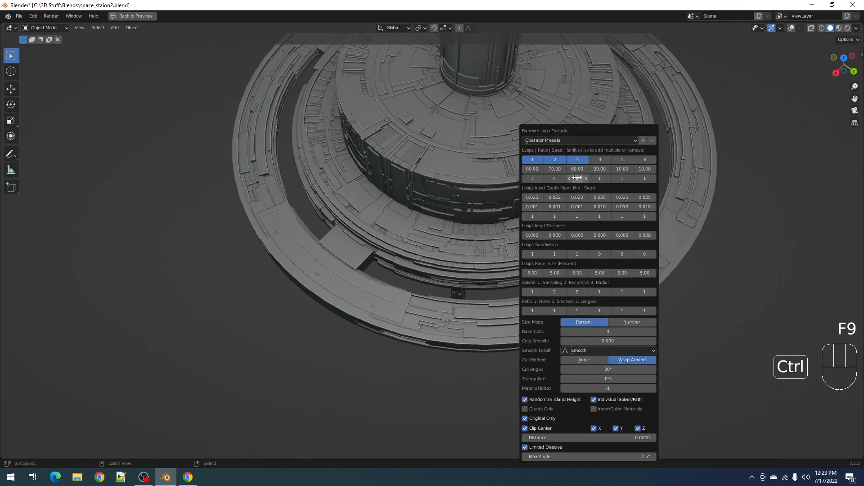
ctrl+scroll(577, 178, up, 1)
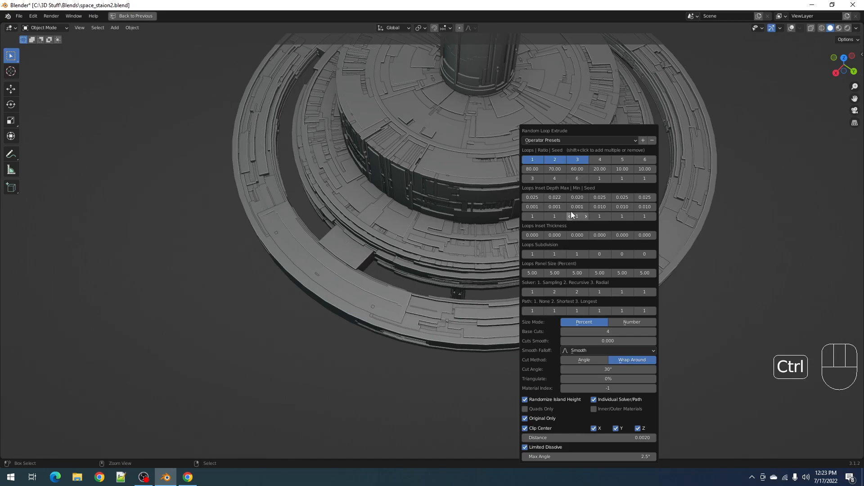
ctrl+scroll(574, 179, up, 1)
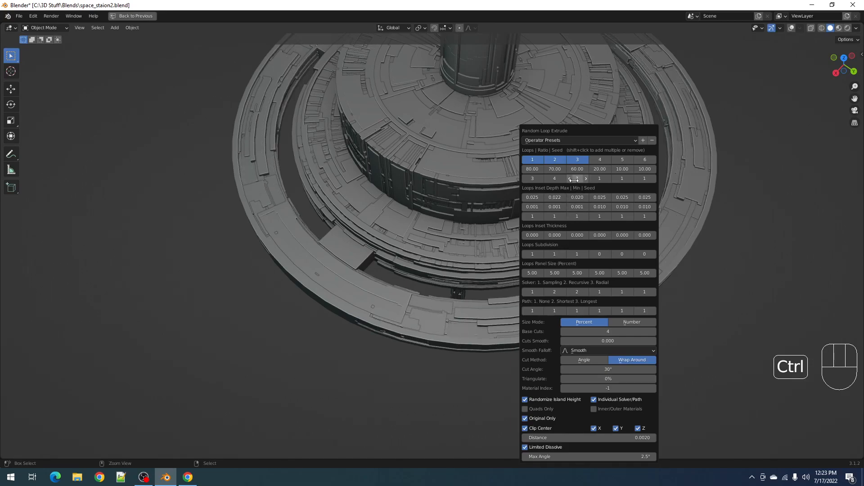
ctrl+scroll(574, 179, up, 1)
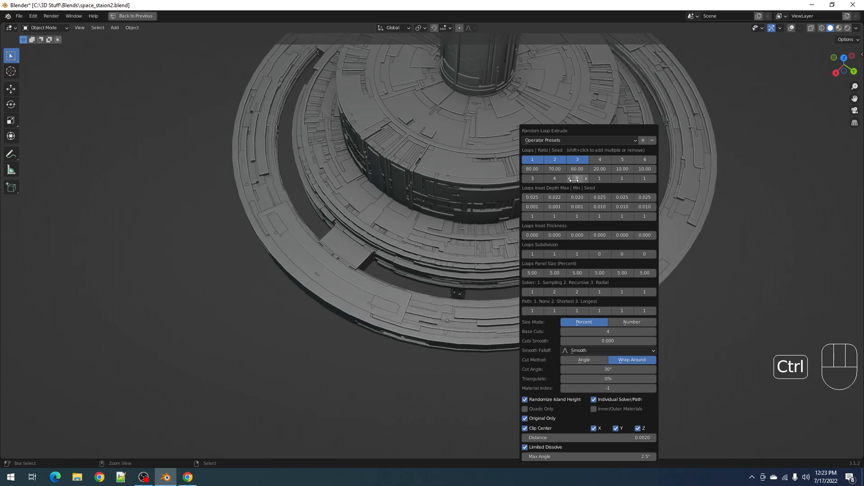
ctrl+scroll(573, 179, up, 1)
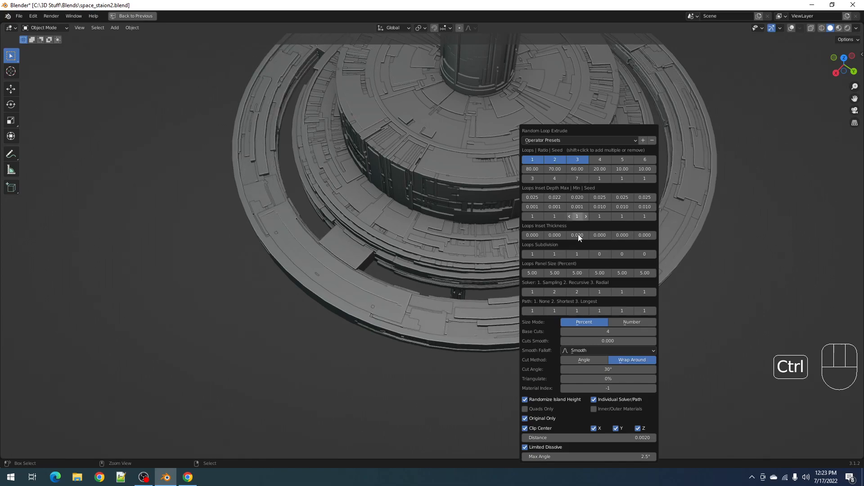
Set the third loop's path to 3 (Longest) and view the ring from a lower angle.
click(576, 311)
text(3)
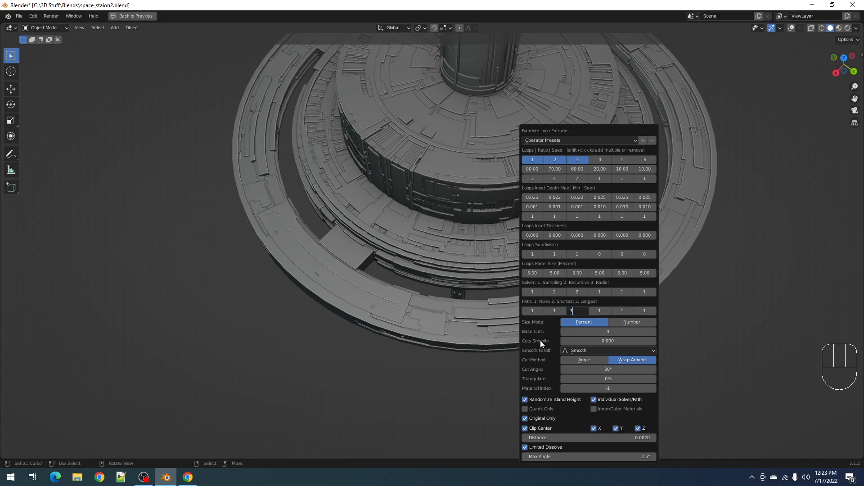
key(Return)
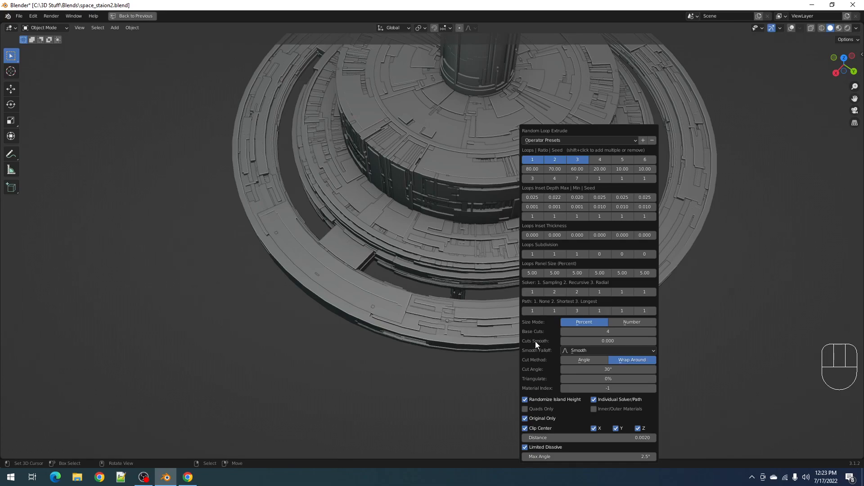
middle_drag(558, 282, 491, 305)
Try maximum inset depths of 0.03 and 0.05 on the third loop.
key(F9)
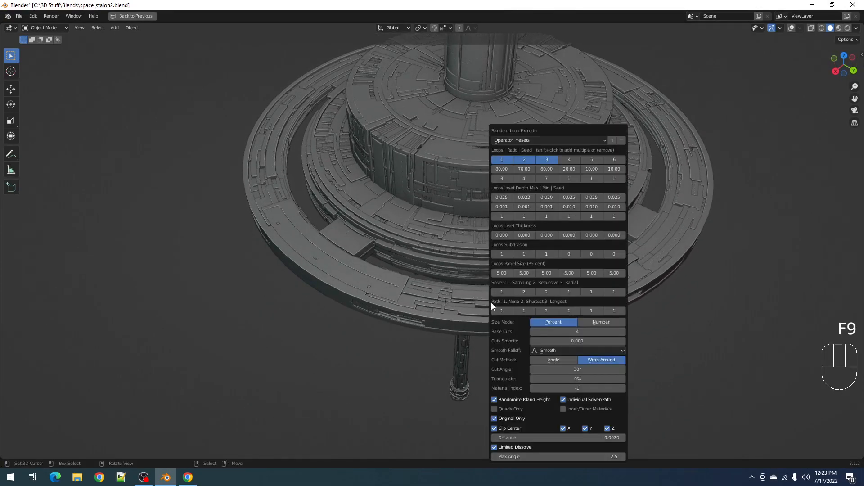
click(546, 197)
text(.03)
key(Return)
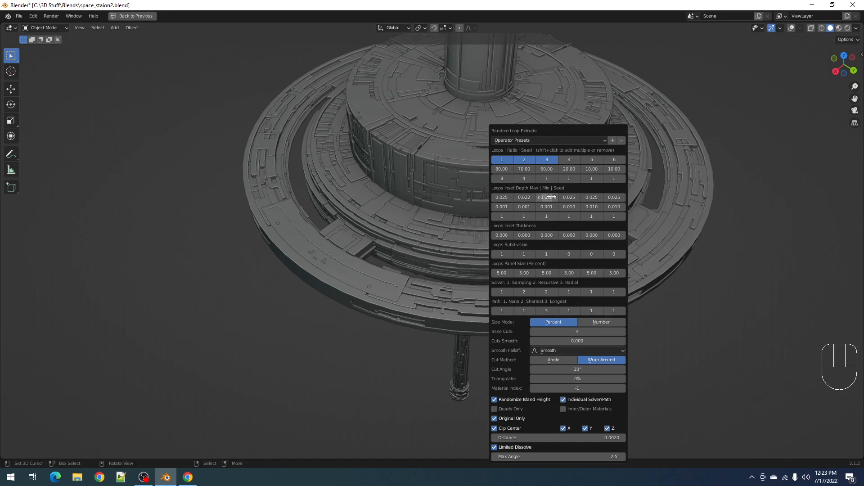
mouse_move(454, 282)
middle_down()
mouse_move(458, 303)
mouse_move(465, 290)
middle_up()
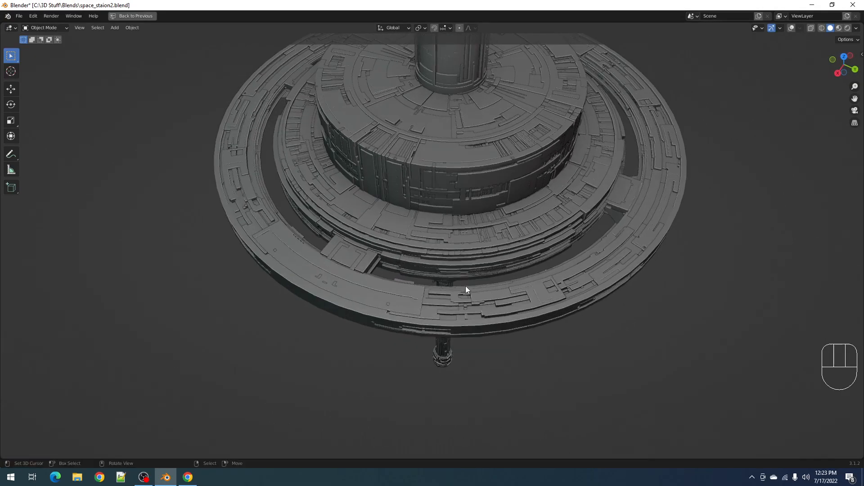
key(F9)
click(562, 197)
text(.05)
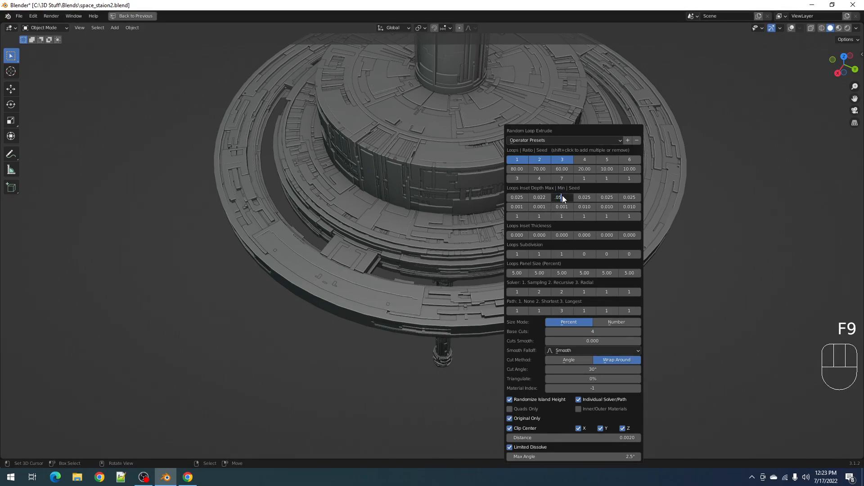
key(Return)
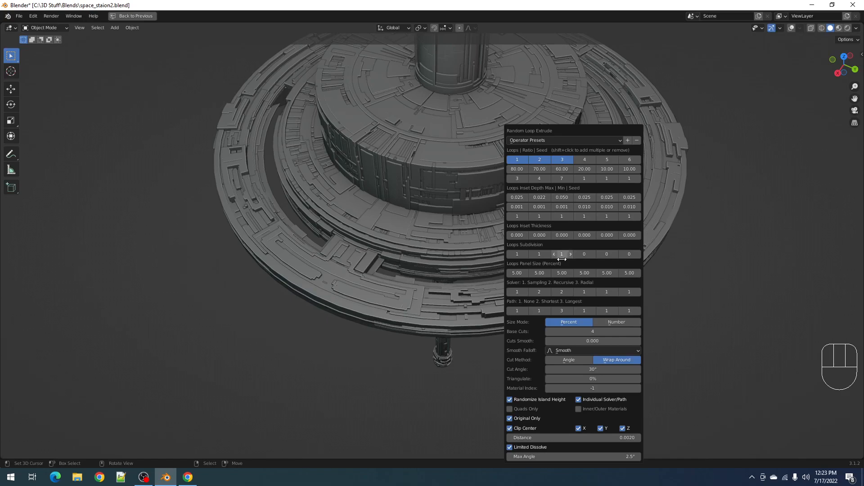
Set the solver of the second and third loops to 1 (Sampling).
click(558, 292)
text(1)
key(Return)
click(540, 293)
text(1)
key(Return)
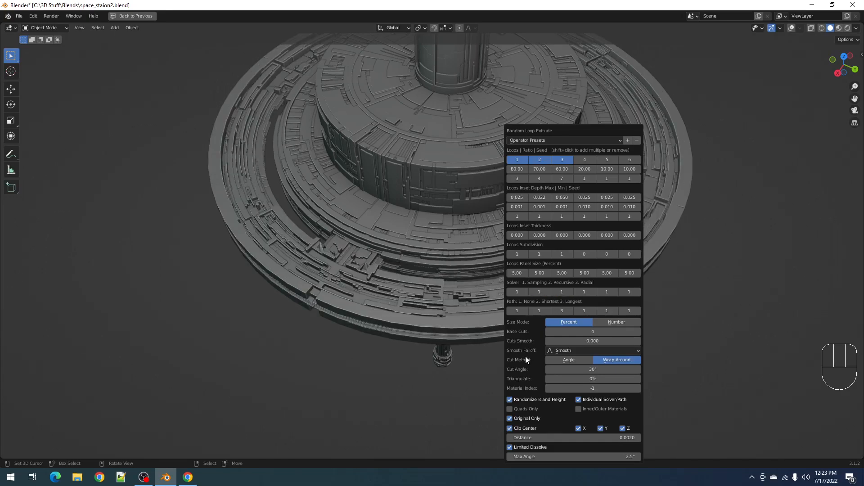
Try Base Cuts at 2 for the ring panels.
ctrl+click(569, 333)
text(2)
key(Return)
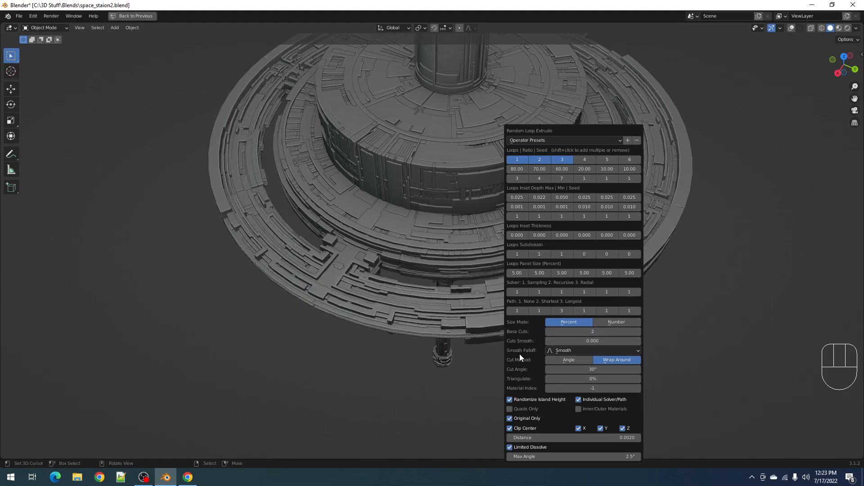
Set the third loop's maximum inset depth to 0.02 and check the outer ring.
double_click(554, 197)
text(.02)
key(Return)
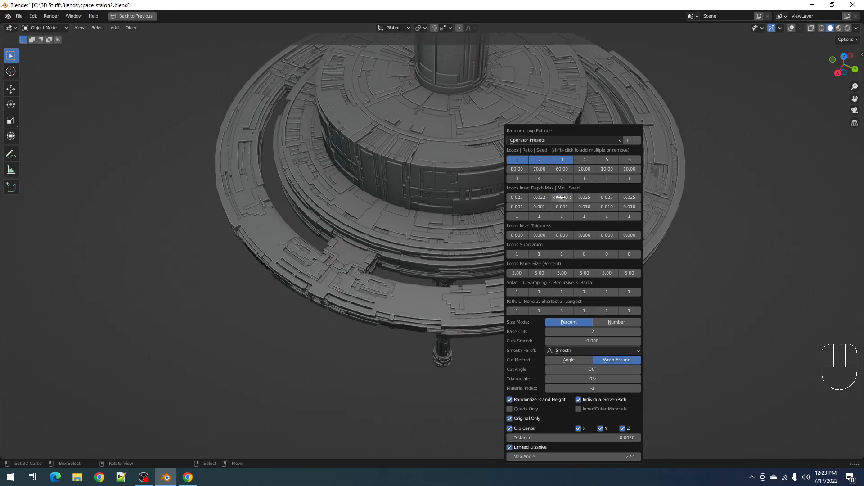
middle_drag(366, 236, 487, 273)
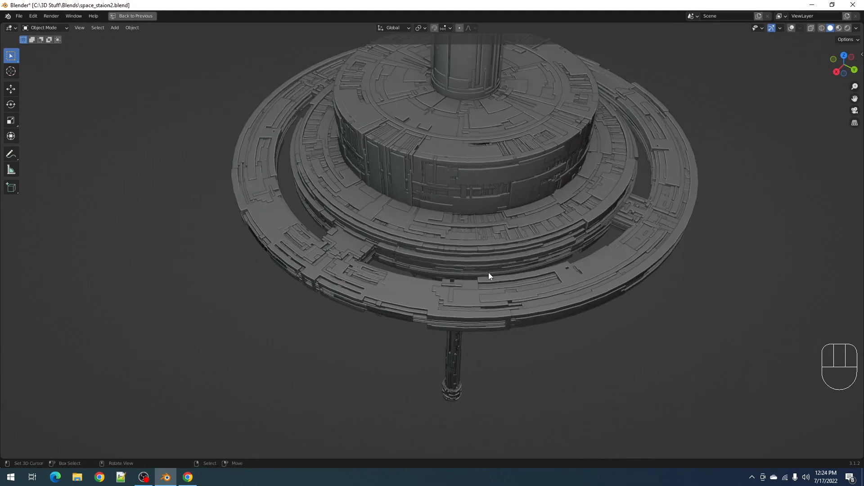
Set Base Cuts to 3 and the third loop's ratio seed to 1, then inspect the ring from another side.
key(F9)
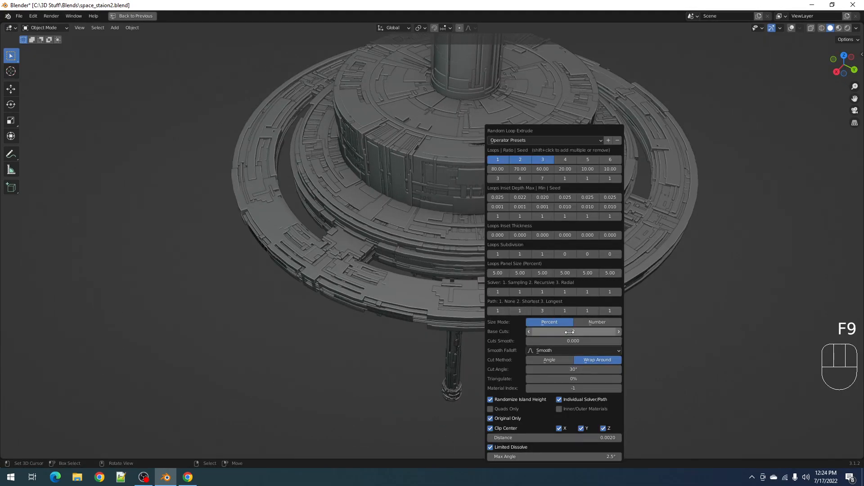
ctrl+scroll(570, 331, up, 1)
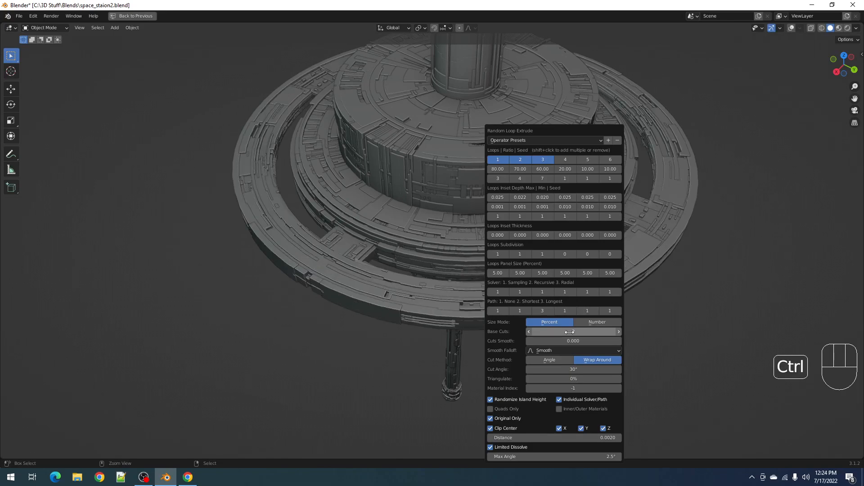
click(542, 179)
text(1)
key(Return)
middle_drag(477, 198, 572, 266)
scroll(582, 185, up, 3)
scroll(582, 182, down, 3)
shift+middle_drag(647, 275, 602, 296)
scroll(622, 288, up, 1)
Try different ratio seeds for the third loop of the outer ring's panels, stopping at 5.
key(F9)
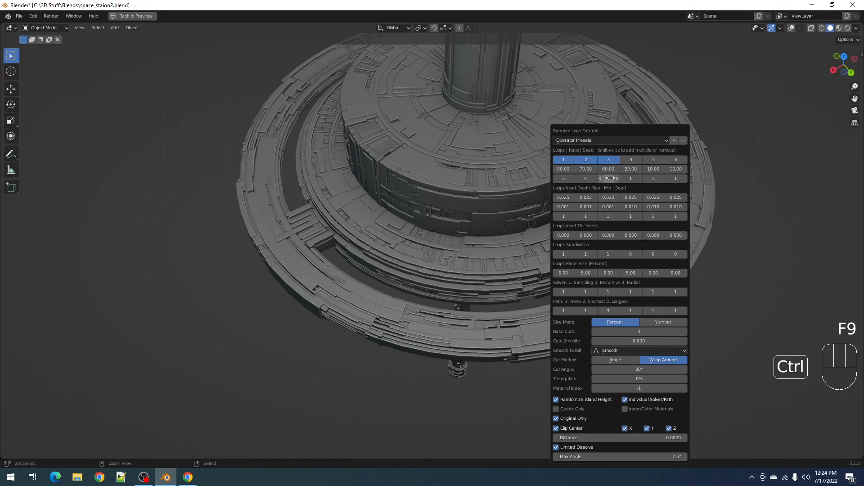
ctrl+scroll(611, 178, up, 1)
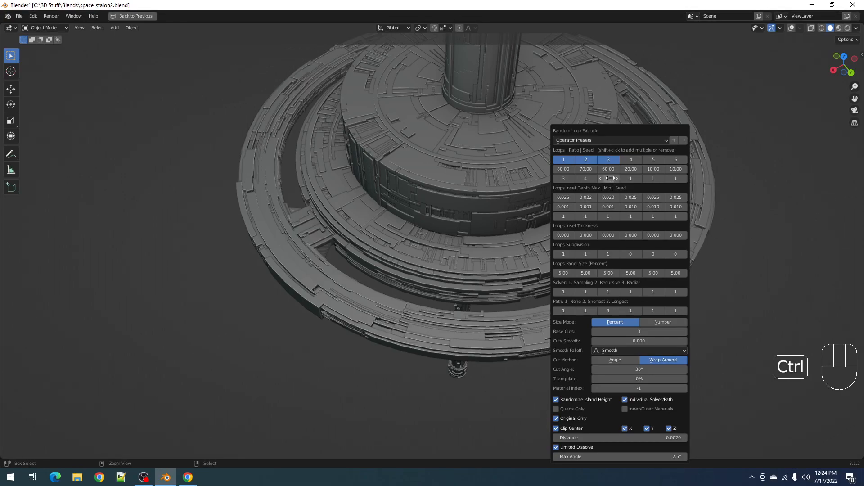
ctrl+scroll(610, 178, up, 1)
ctrl+scroll(611, 178, up, 1)
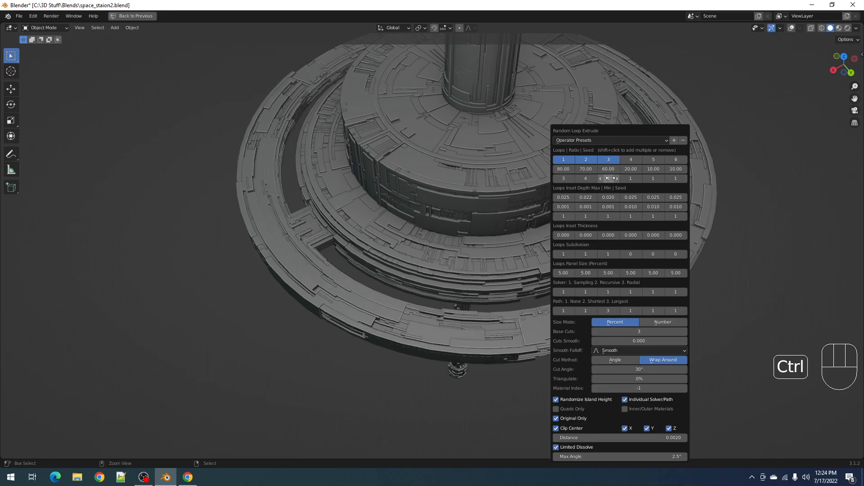
ctrl+scroll(611, 178, up, 1)
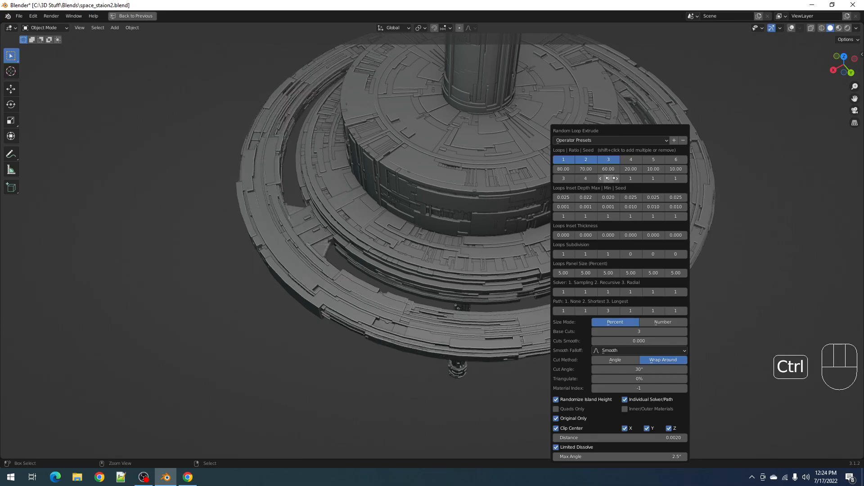
ctrl+scroll(610, 178, up, 1)
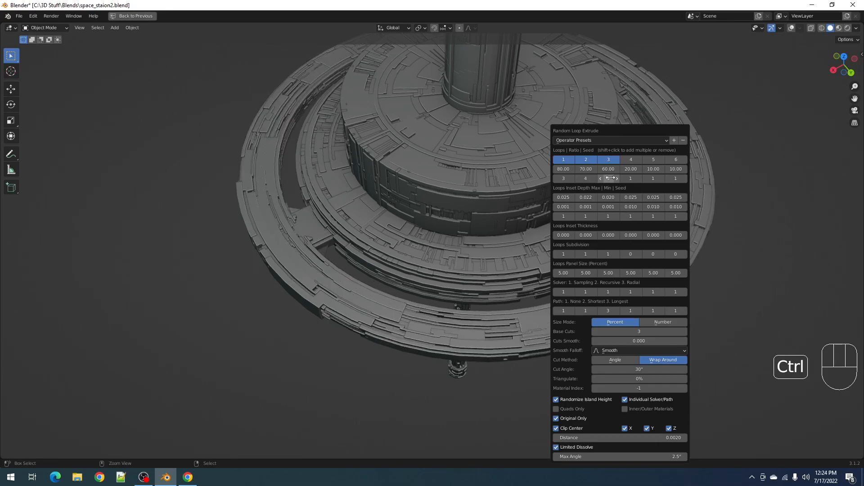
ctrl+scroll(610, 178, up, 1)
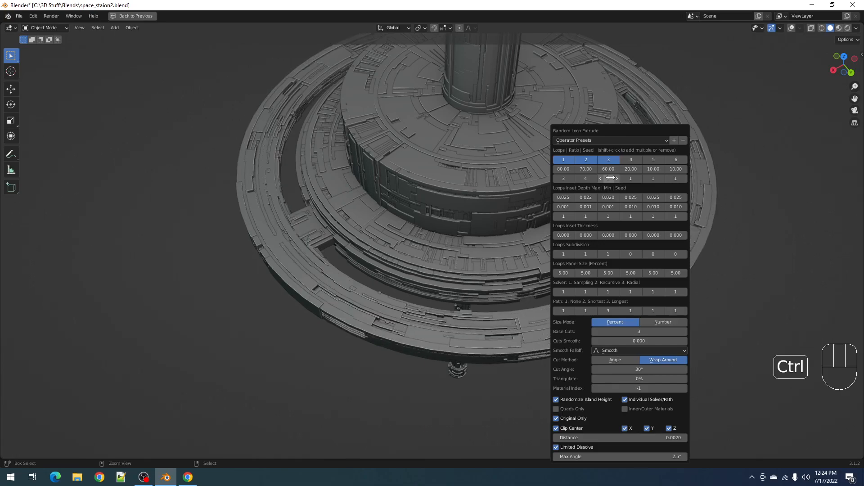
ctrl+scroll(610, 178, up, 1)
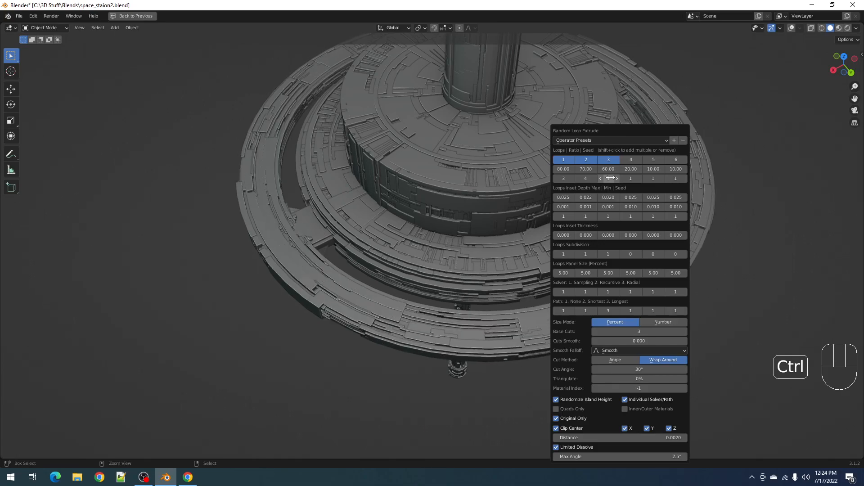
ctrl+scroll(610, 178, up, 1)
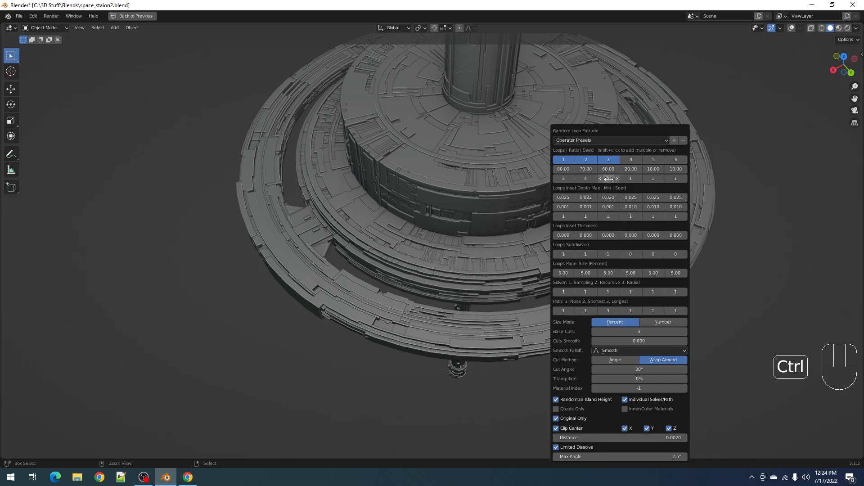
Set the third loop's maximum inset depth to 0.015.
click(610, 197)
text(.0)
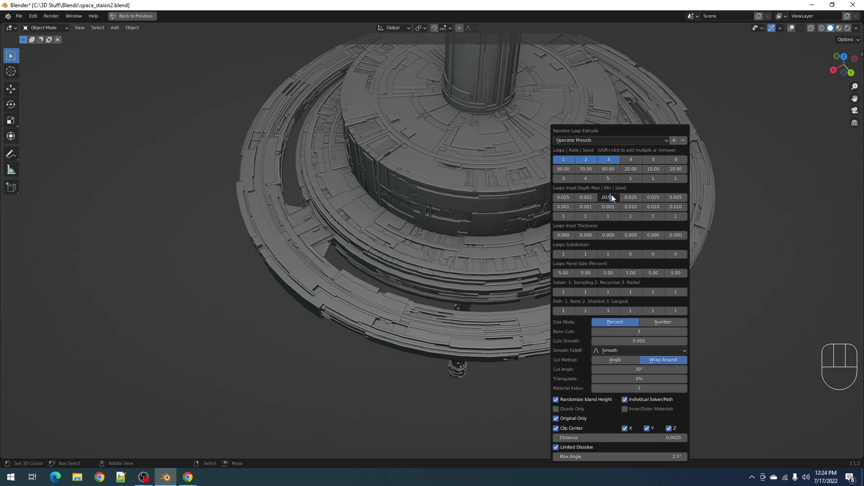
text(15)
key(Return)
Try further ratio seeds for the third loop, stopping at 13.
key(ctrl)
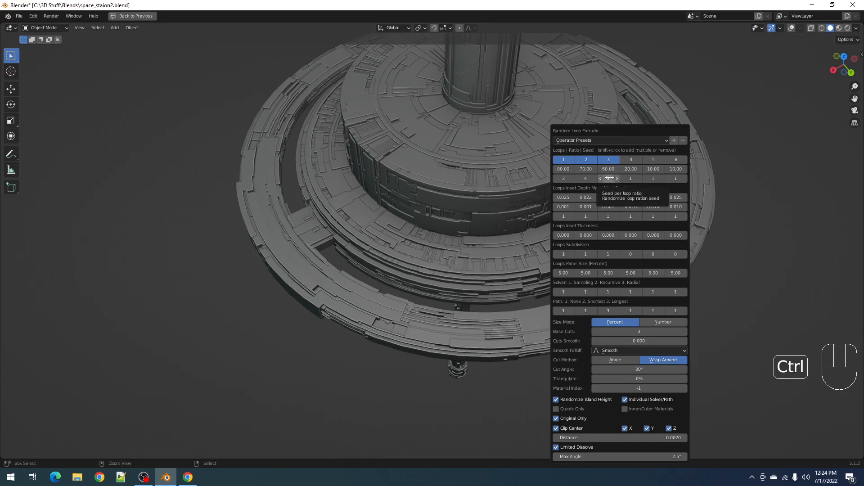
ctrl+scroll(605, 179, up, 1)
ctrl+scroll(605, 178, up, 1)
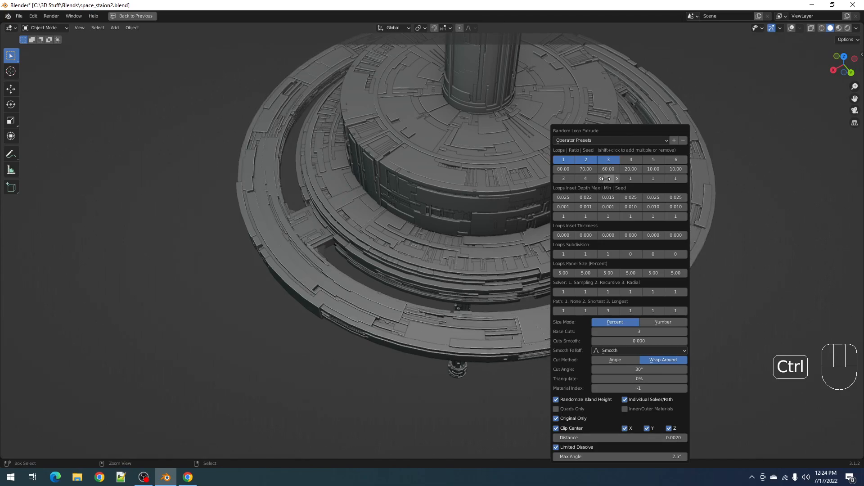
ctrl+scroll(605, 179, up, 1)
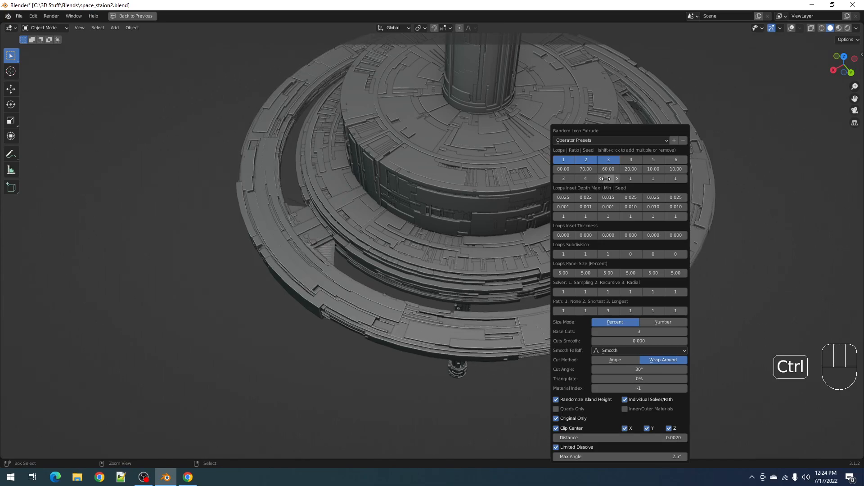
ctrl+scroll(605, 179, up, 1)
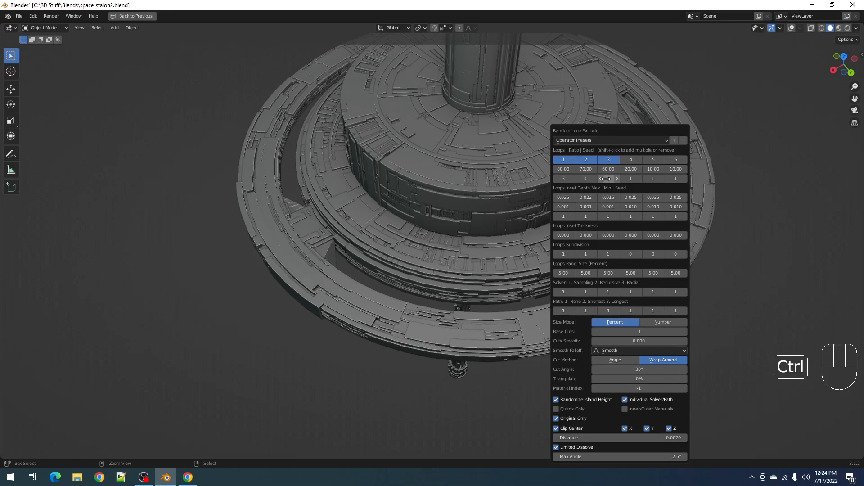
ctrl+scroll(606, 178, up, 1)
ctrl+scroll(605, 179, up, 1)
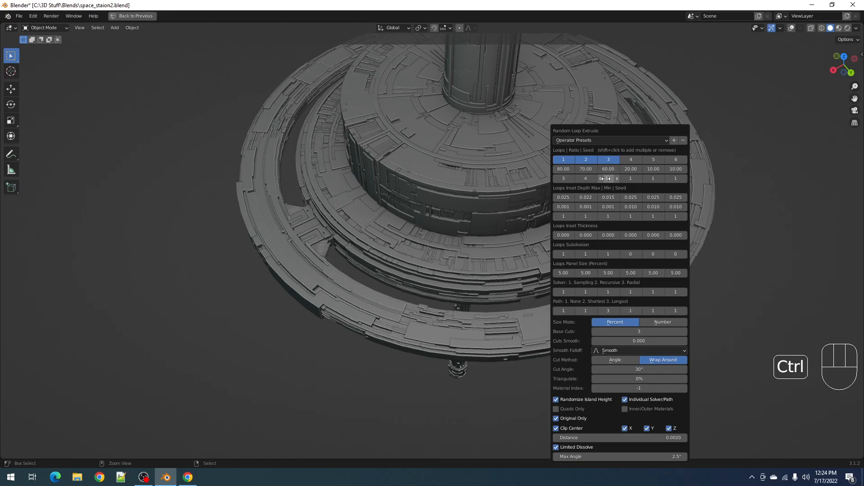
ctrl+scroll(605, 179, up, 1)
ctrl+scroll(605, 179, up, 1)
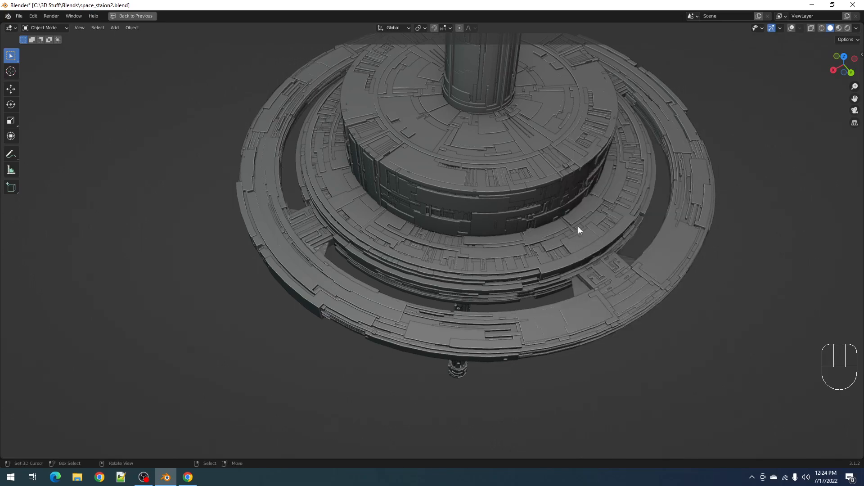
Try Base Cuts at 2 with the third loop's ratio seed at 16.
key(F9)
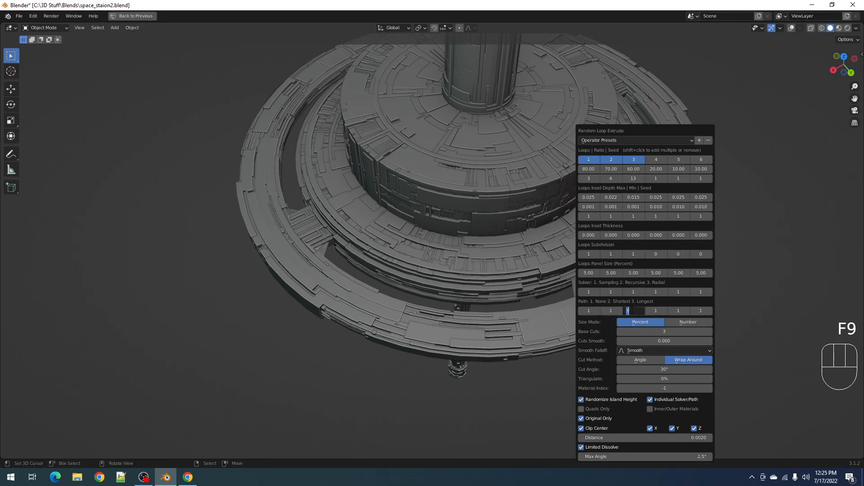
ctrl+scroll(644, 331, down, 1)
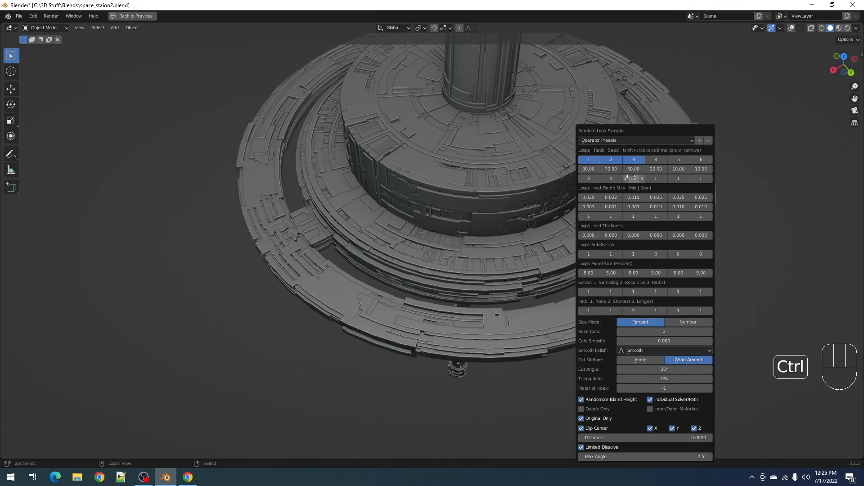
ctrl+scroll(630, 177, up, 1)
ctrl+scroll(631, 176, up, 1)
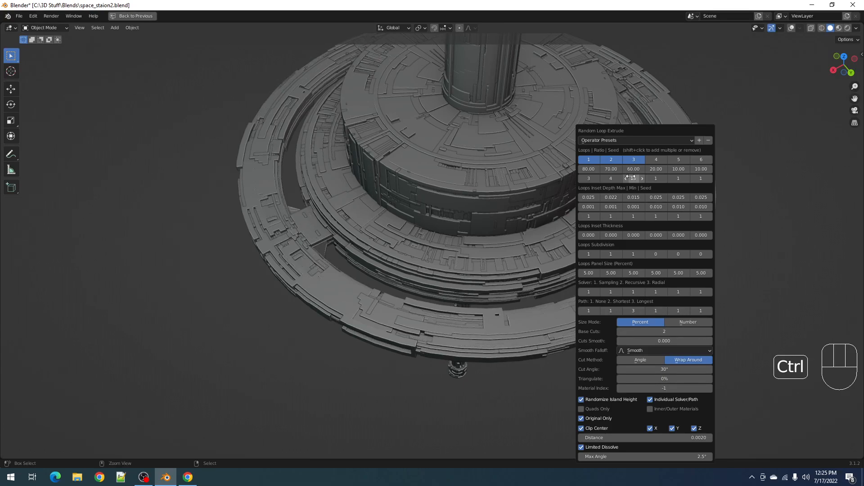
ctrl+scroll(630, 177, up, 1)
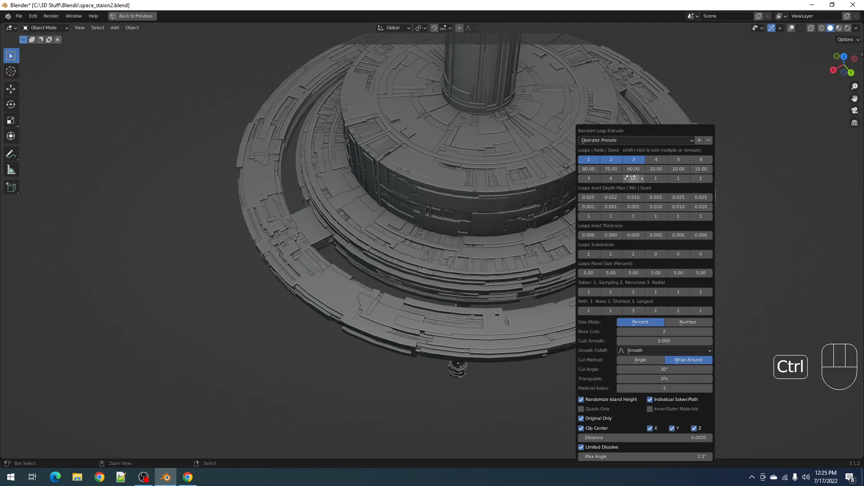
Check the ring's underside and try third-loop ratio seeds up to 21.
scroll(475, 274, down, 2)
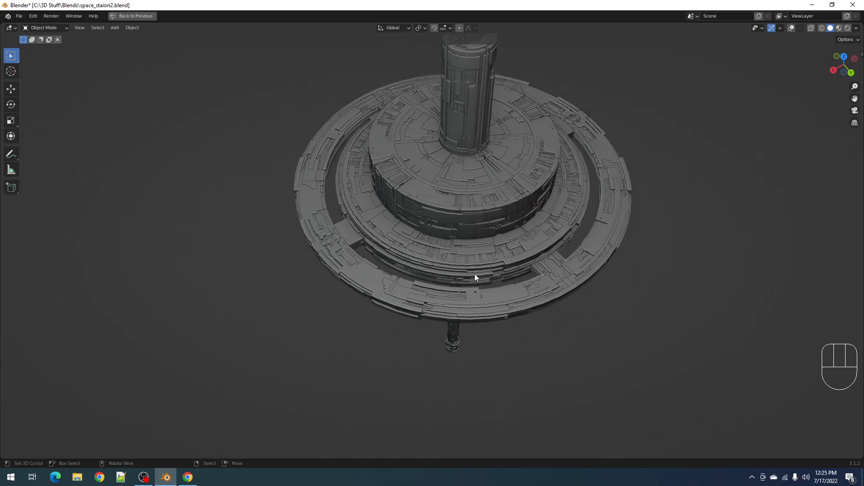
scroll(474, 275, up, 2)
middle_drag(475, 274, 503, 167)
key(F9)
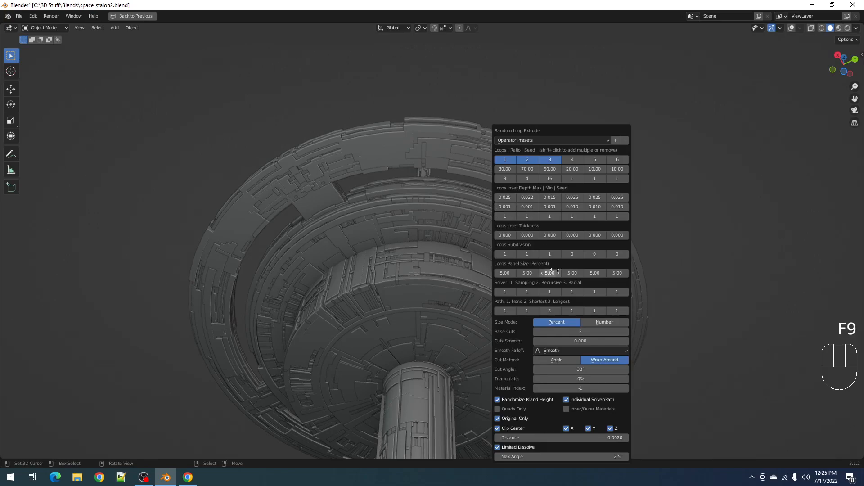
ctrl+scroll(550, 178, up, 1)
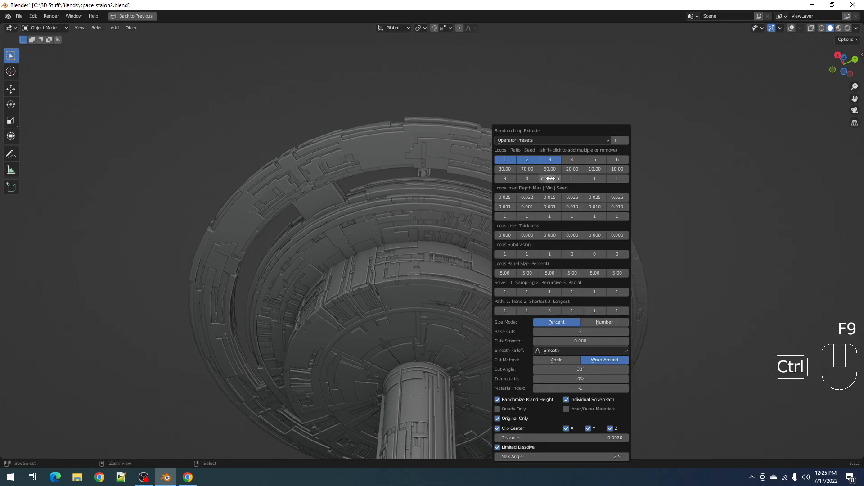
ctrl+scroll(551, 179, up, 1)
ctrl+scroll(551, 179, up, 1)
ctrl+scroll(551, 178, up, 1)
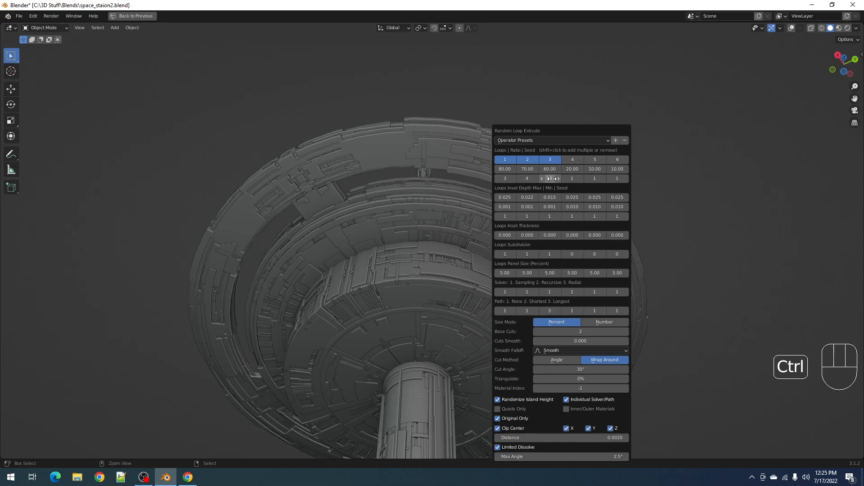
ctrl+scroll(551, 179, up, 1)
Inspect the ring from above and compare Base Cuts of 3 and 4 on its panels.
middle_drag(468, 184, 429, 275)
scroll(429, 276, up, 2)
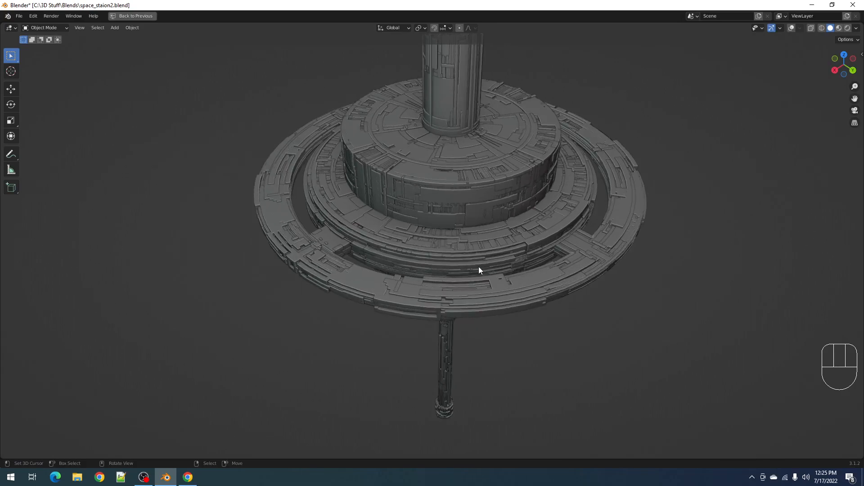
scroll(486, 234, up, 2)
middle_drag(490, 243, 523, 249)
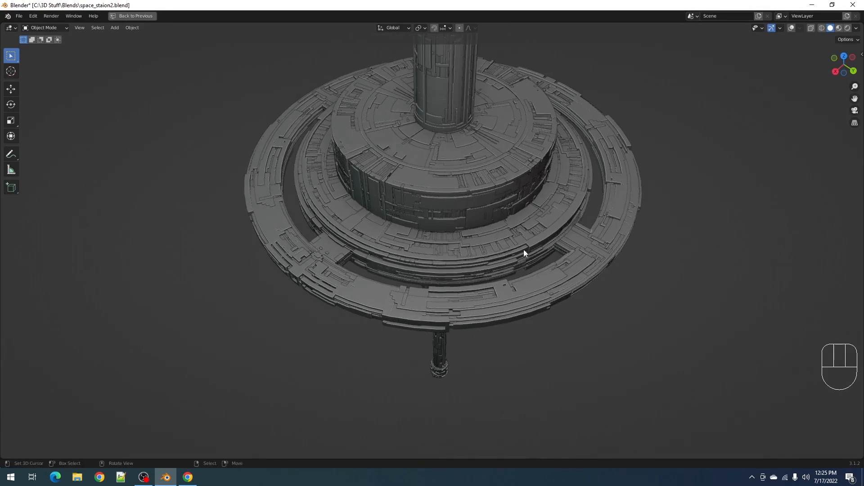
key(F9)
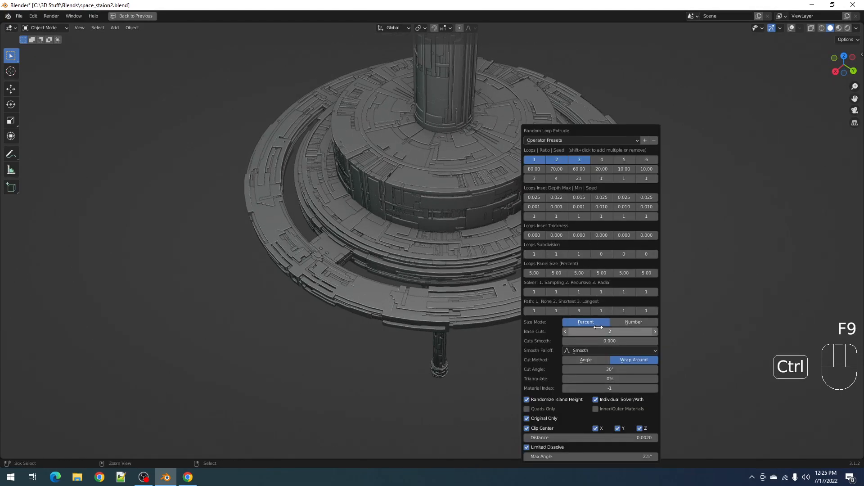
ctrl+scroll(599, 330, up, 1)
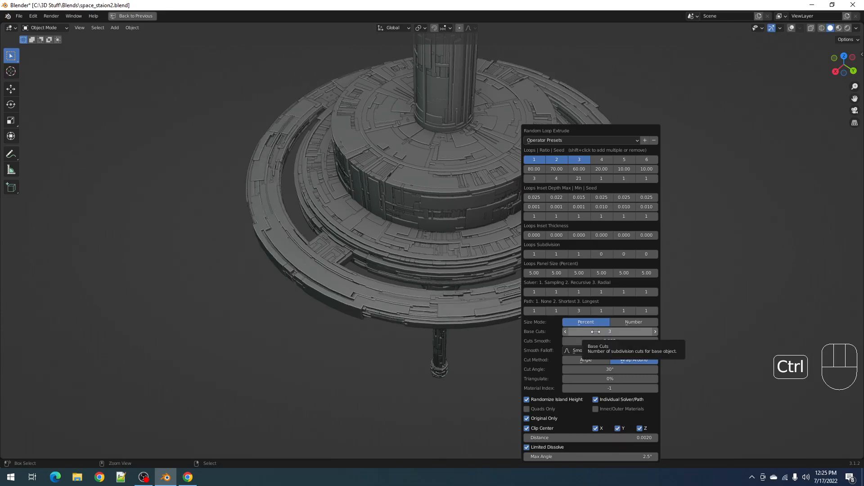
ctrl+scroll(596, 332, up, 1)
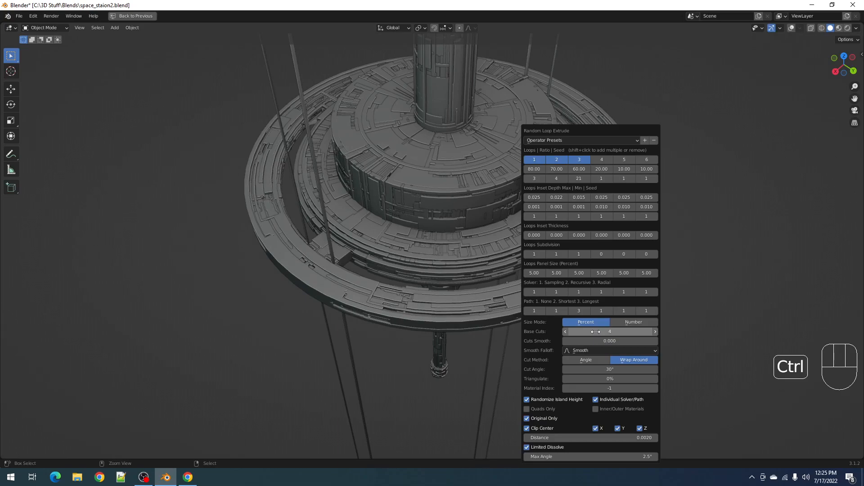
ctrl+scroll(595, 332, down, 1)
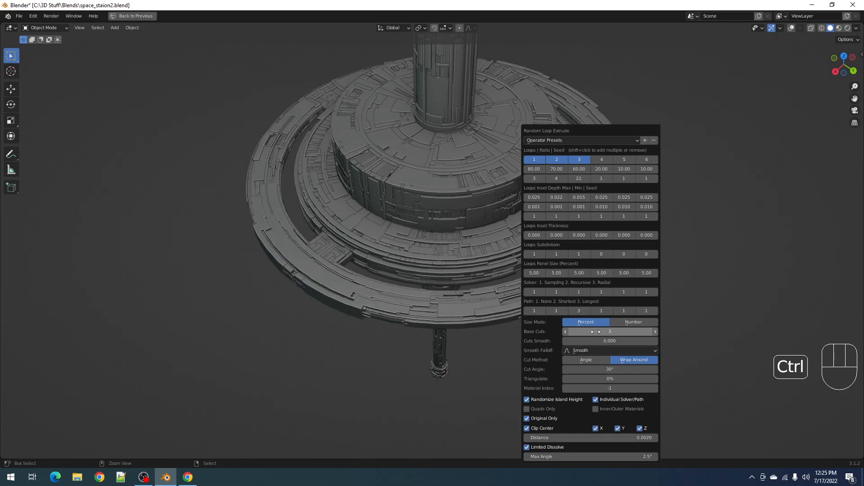
ctrl+scroll(595, 331, up, 1)
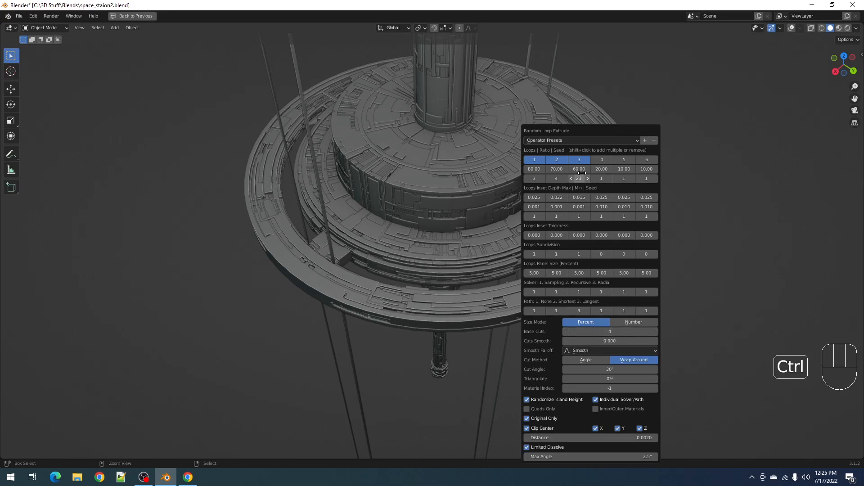
Set the third loop's ratio seed to 23 and Base Cuts to 3.
ctrl+scroll(581, 174, up, 1)
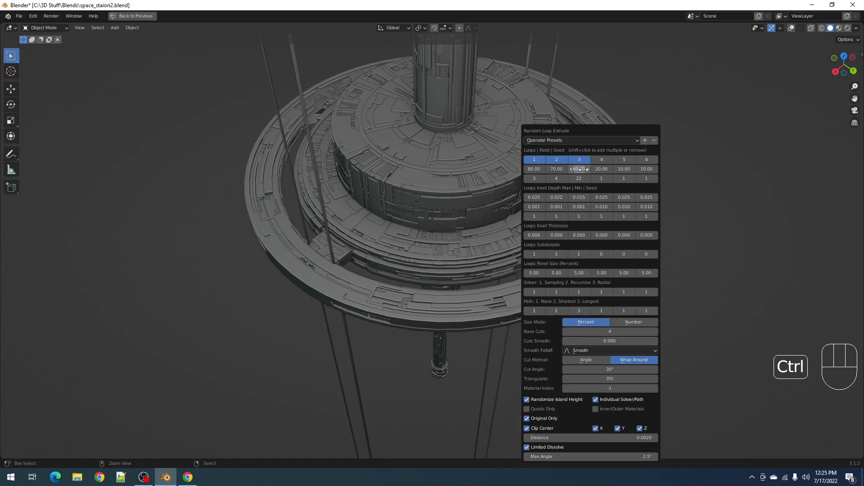
ctrl+scroll(579, 173, up, 1)
ctrl+scroll(578, 172, up, 1)
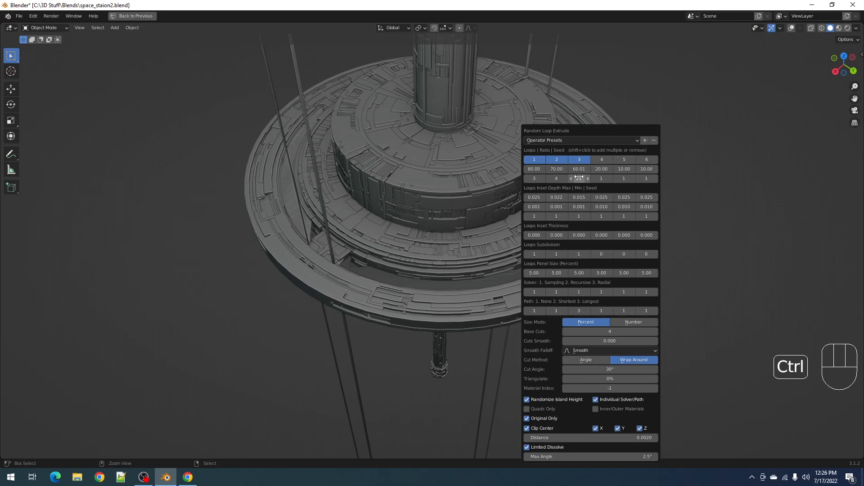
ctrl+scroll(579, 177, up, 1)
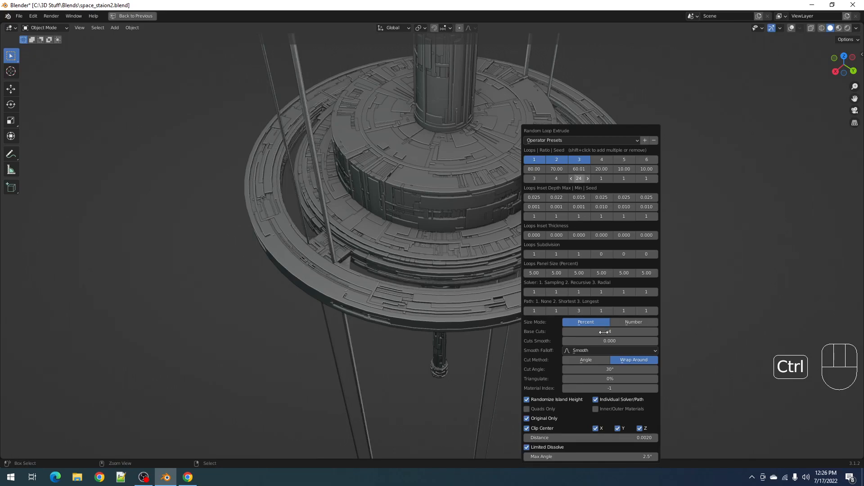
ctrl+scroll(604, 332, down, 1)
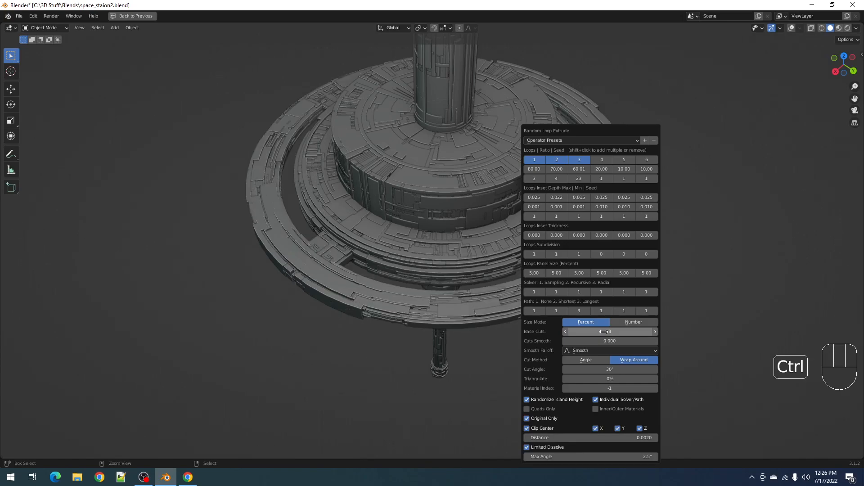
Set the third loop's ratio to 60 and try neighbouring ratio seeds for it.
click(578, 170)
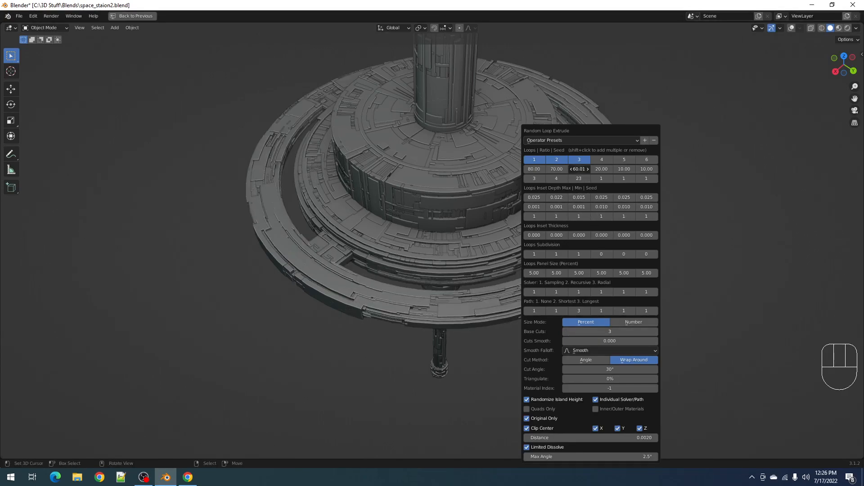
text(60)
key(Return)
ctrl+scroll(576, 179, up, 1)
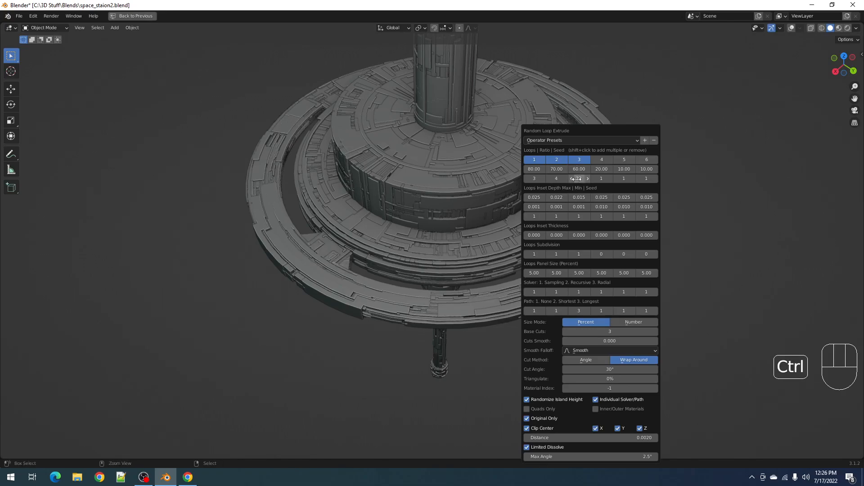
ctrl+scroll(577, 179, down, 1)
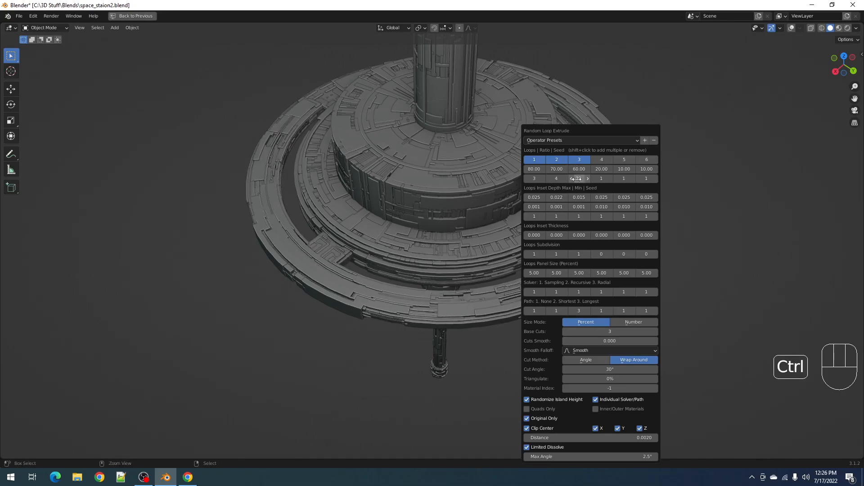
Examine the whole station through the camera, from above, and along the central tower up to its tip.
middle_drag(452, 283, 491, 170)
key(KP_0)
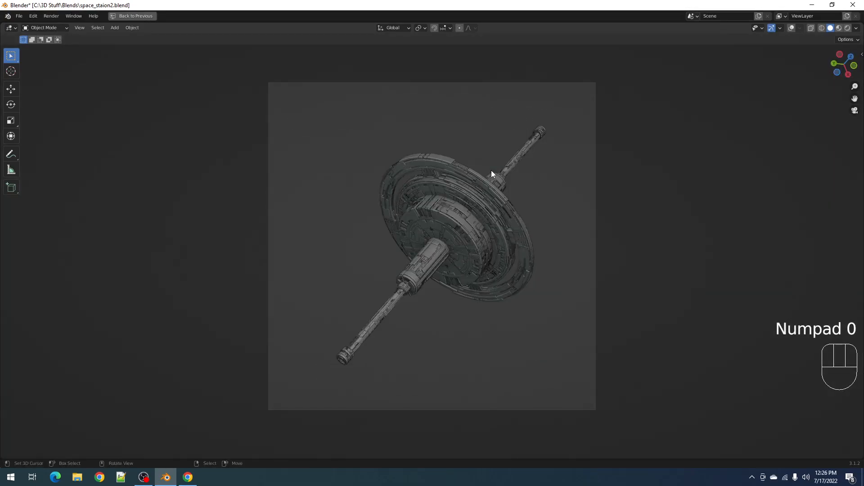
key(KP_0)
middle_drag(503, 158, 521, 288)
scroll(463, 275, down, 1)
scroll(497, 283, down, 3)
key(alt+a)
scroll(488, 216, down, 3)
shift+middle_drag(477, 196, 491, 286)
scroll(491, 285, up, 3)
middle_drag(491, 280, 472, 228)
shift+middle_drag(436, 110, 472, 158)
scroll(443, 234, up, 4)
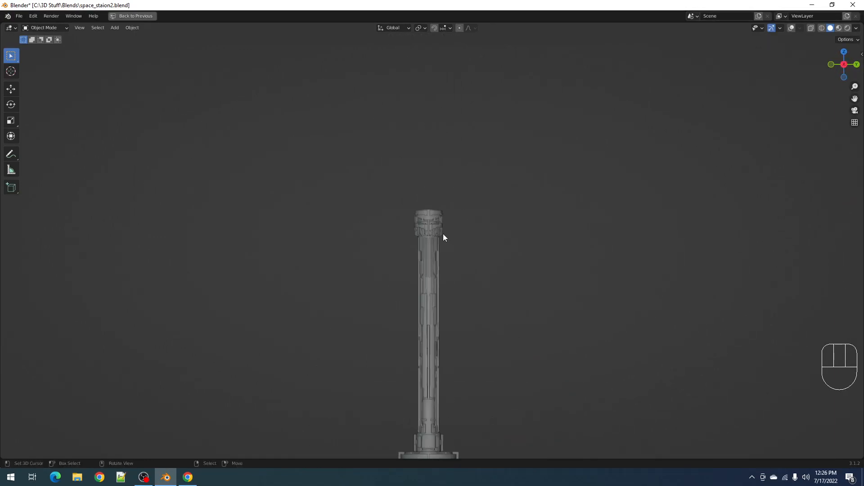
Select the central tower and disc object and turn on the viewport overlays.
alt+right_click(434, 228)
click(434, 228)
key(shift+z)
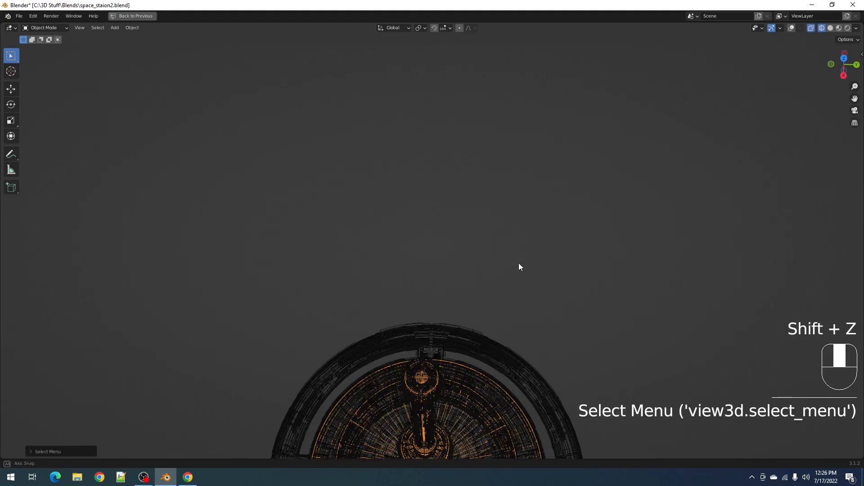
key(Tab)
key(shift+z)
key(alt+a)
key(Tab)
click(431, 257)
key(Tab)
key(shift+alt+z)
scroll(431, 257, up, 2)
Snap the 3D cursor to the vertex at the centre of the tower's top.
key(Tab)
click(431, 255)
key(Tab)
key(1)
click(431, 253)
key(shift+s)
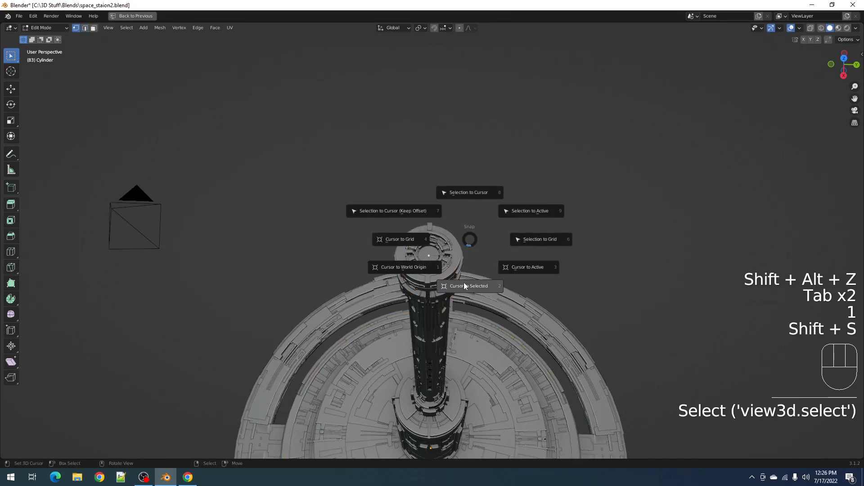
click(464, 289)
key(Tab)
Add a cylinder at the 3D cursor and move it along the Y axis until it clears the tower.
scroll(465, 288, down, 5)
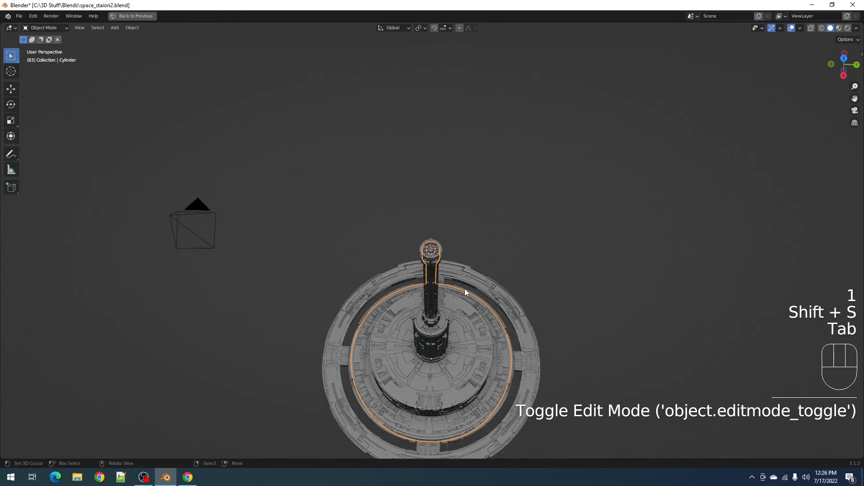
scroll(465, 288, down, 2)
key(Tab)
middle_drag(465, 289, 490, 256)
key(Tab)
scroll(469, 310, up, 2)
key(alt+a)
key(shift+a)
mouse_move(475, 226)
click(516, 270)
key(g)
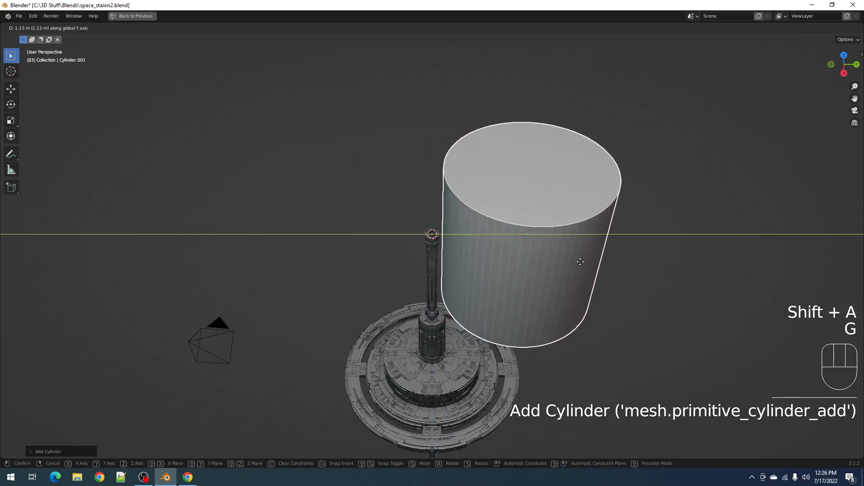
click(584, 264)
Set the viewport shading color to Object.
middle_drag(584, 265, 433, 323)
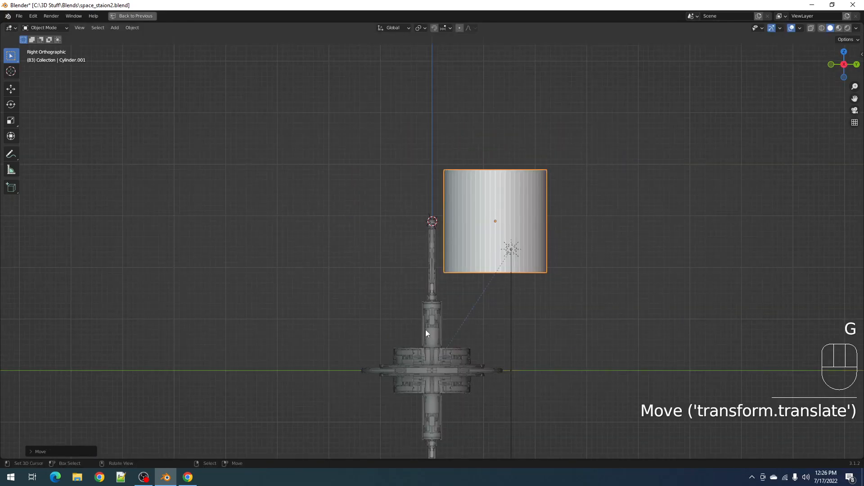
click(857, 29)
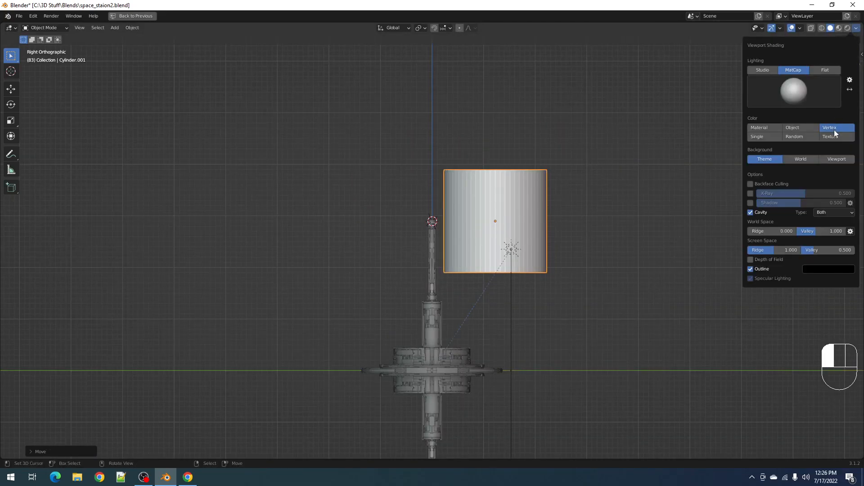
click(814, 127)
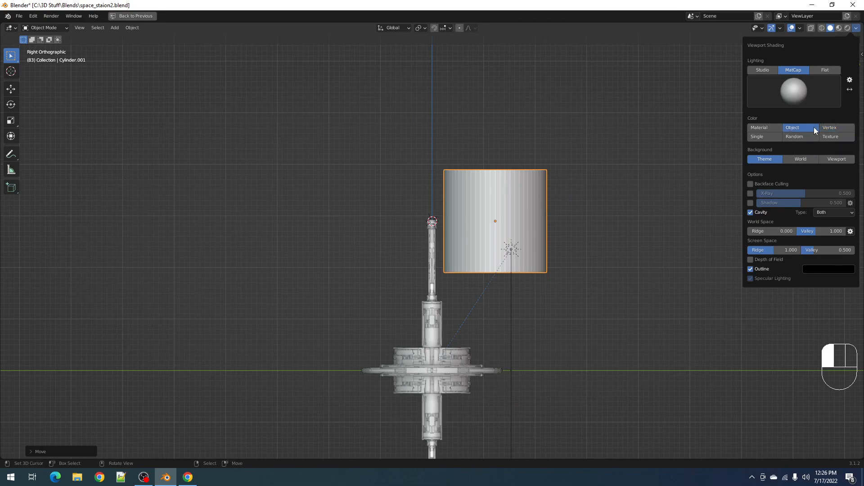
Scale the cylinder's mesh down in Edit Mode to roughly twice the width of the tower's tip.
mouse_move(594, 194)
middle_down()
mouse_move(550, 191)
mouse_move(546, 207)
middle_up()
shift+middle_drag(547, 207, 540, 178)
scroll(540, 177, up, 2)
right_click(556, 183)
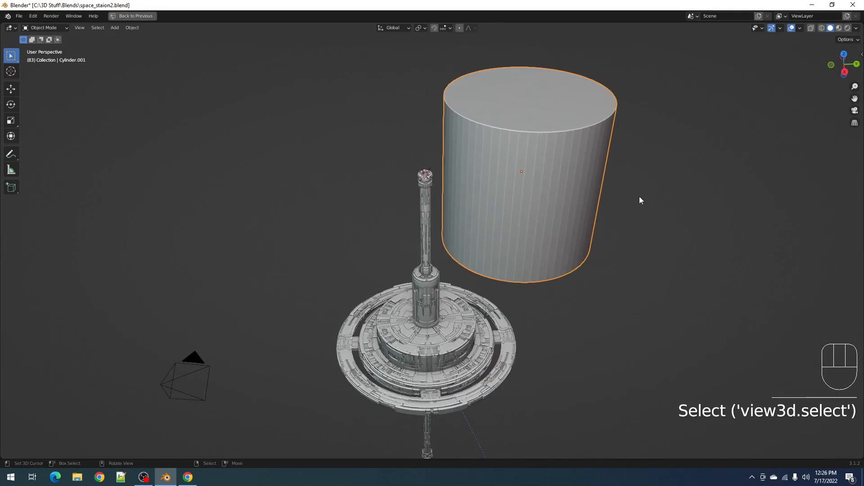
key(s)
right_click(534, 187)
alt+middle_drag(534, 186, 545, 162)
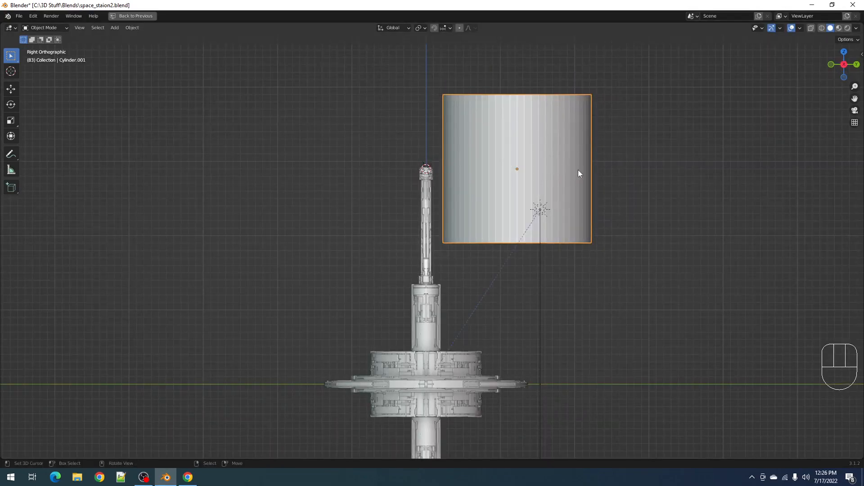
key(Tab)
key(s)
click(540, 160)
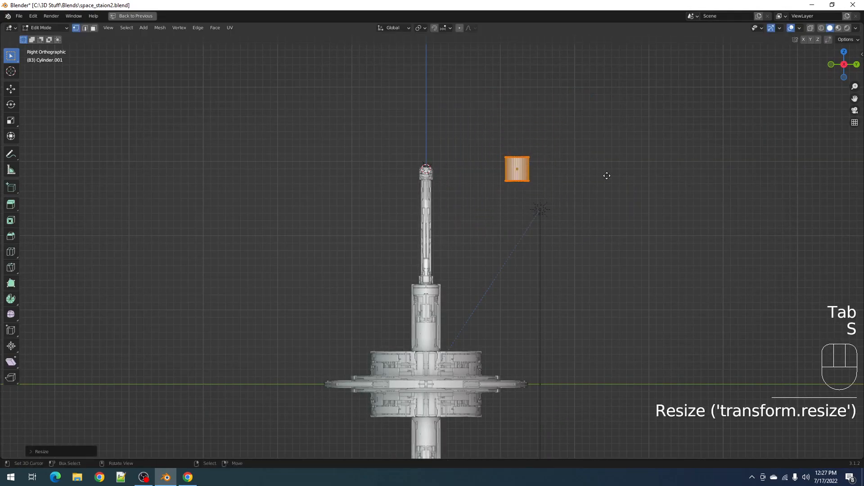
Move the cylinder mesh along Y to just beside the tower's tip and stretch it along Z into a tall column.
key(g)
click(540, 178)
key(s)
key(z)
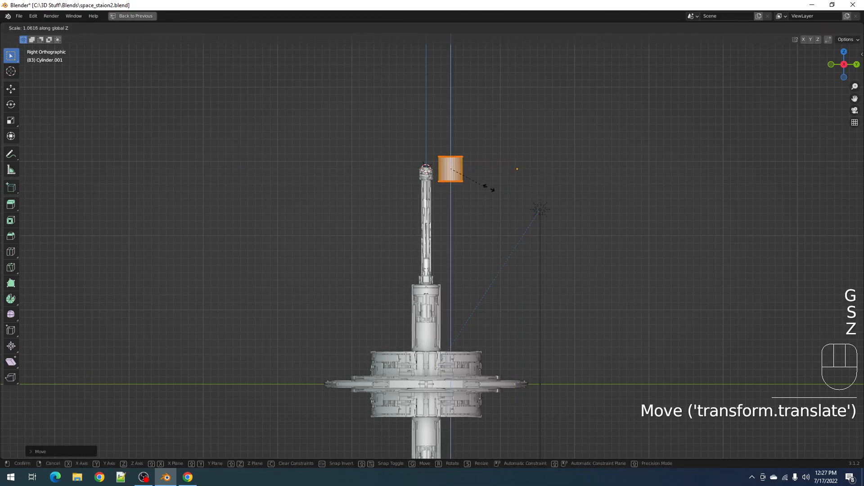
click(585, 178)
middle_drag(585, 177, 513, 223)
Set the tall cylinder's origin to its geometry.
key(Tab)
key(w)
mouse_move(522, 216)
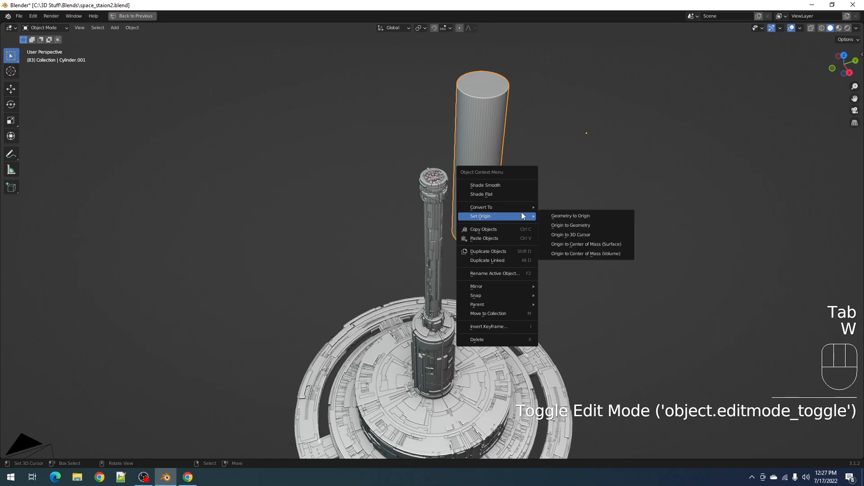
click(558, 225)
Add a centred loop cut around the tall cylinder and bevel it by about 0.065 m into a narrow band.
scroll(510, 203, up, 2)
key(Tab)
shift+middle_drag(529, 161, 479, 205)
scroll(475, 155, down, 2)
scroll(479, 204, up, 2)
key(ctrl+r)
click(451, 202)
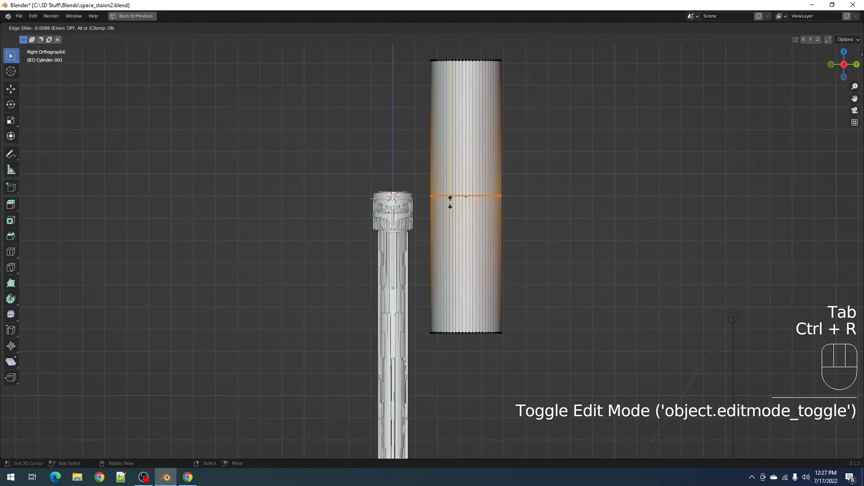
right_click(452, 203)
key(ctrl+b)
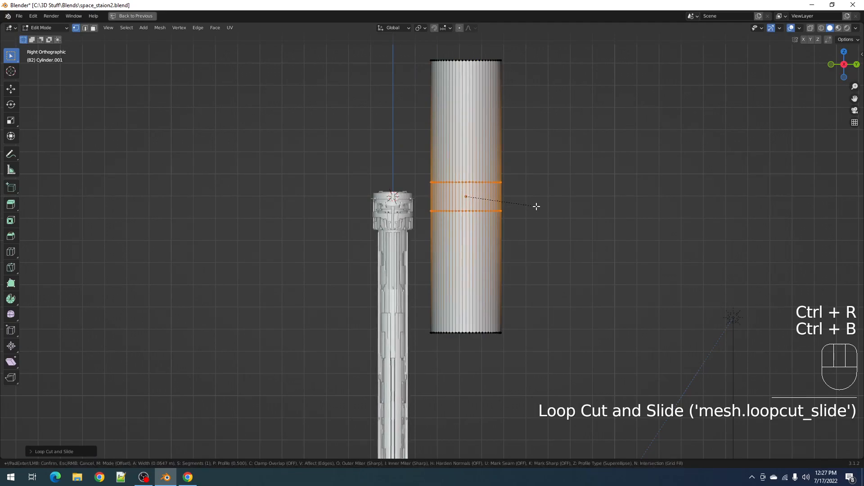
click(536, 206)
Lower the cylinder about 0.13 m along Z to align its middle band with the tower's tip.
key(Tab)
key(g)
key(z)
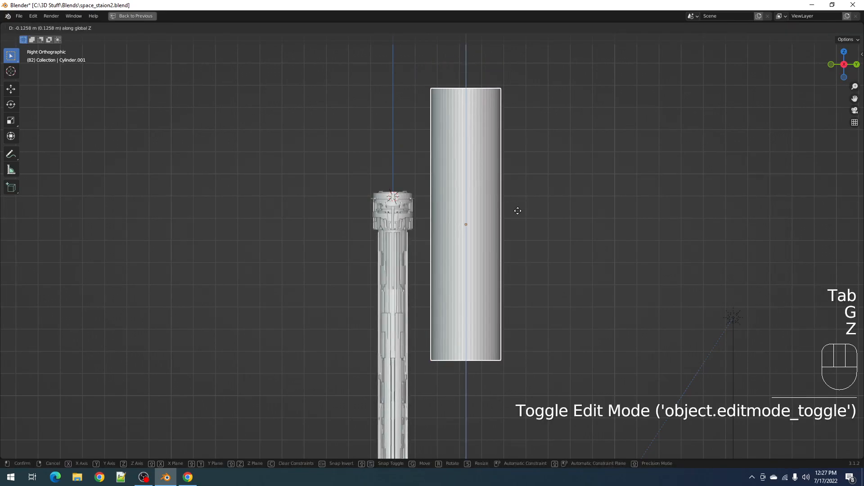
click(518, 209)
Extrude the two band faces facing the tower and move them until they reach the tower's tip.
key(Tab)
middle_drag(475, 219, 465, 256)
scroll(477, 227, up, 2)
key(3)
click(450, 218)
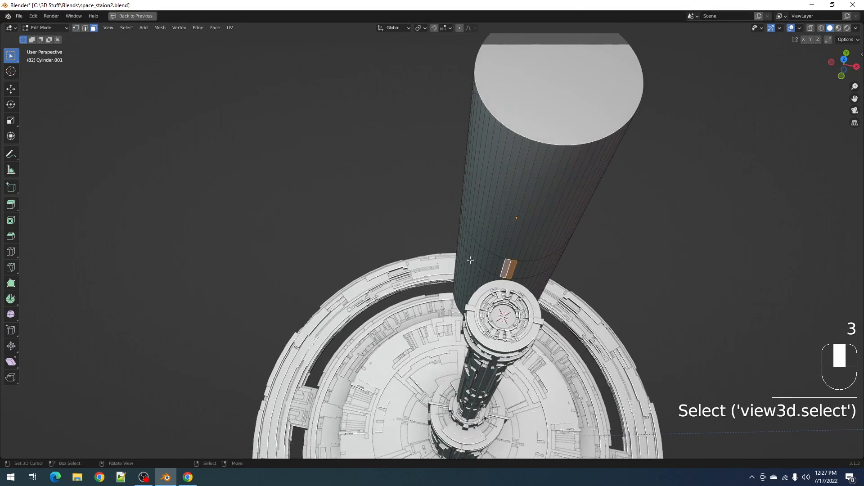
shift+middle_drag(563, 251, 498, 231)
key(e)
right_click(497, 262)
mouse_move(497, 263)
middle_down()
mouse_move(463, 226)
mouse_move(445, 227)
mouse_move(466, 200)
mouse_move(494, 228)
middle_up()
key(g)
click(444, 226)
key(Tab)
Delete the extruded connector's end faces inside the tower's tip.
scroll(444, 225, down, 2)
key(Tab)
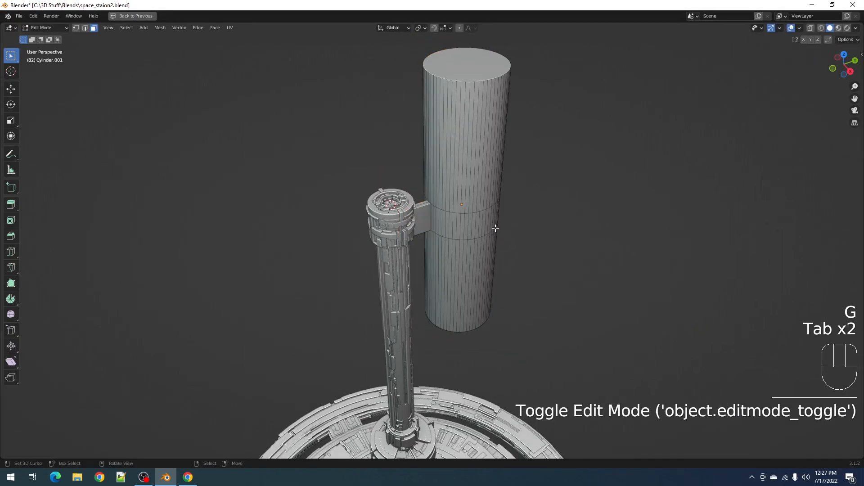
key(shift+z)
key(x)
click(495, 228)
key(Tab)
key(shift+z)
Apply Auto Smooth to the cylinder with its connector.
mouse_move(503, 193)
middle_down()
mouse_move(506, 214)
mouse_move(490, 204)
middle_up()
key(shift+q)
click(472, 313)
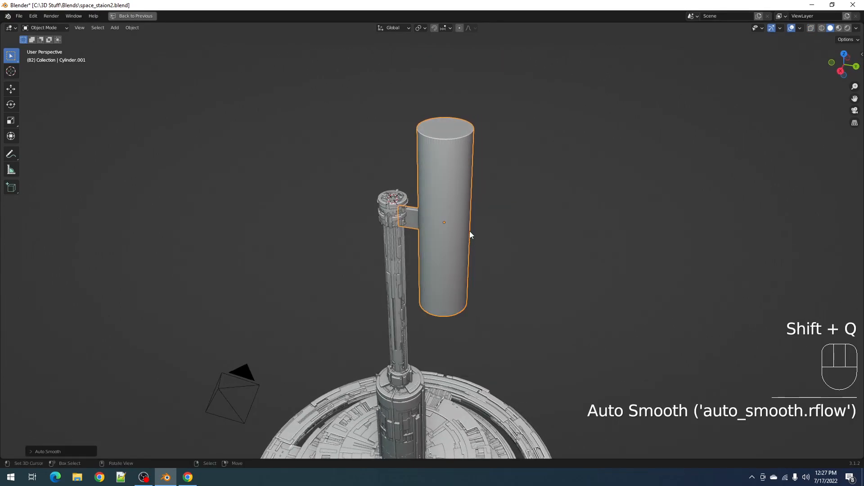
Inset the cylinder's top face to leave a small circular face in the centre.
middle_drag(469, 234, 455, 236)
key(Tab)
middle_drag(477, 178, 478, 200)
key(3)
right_click(452, 179)
middle_drag(489, 269, 465, 178)
middle_drag(428, 221, 579, 264)
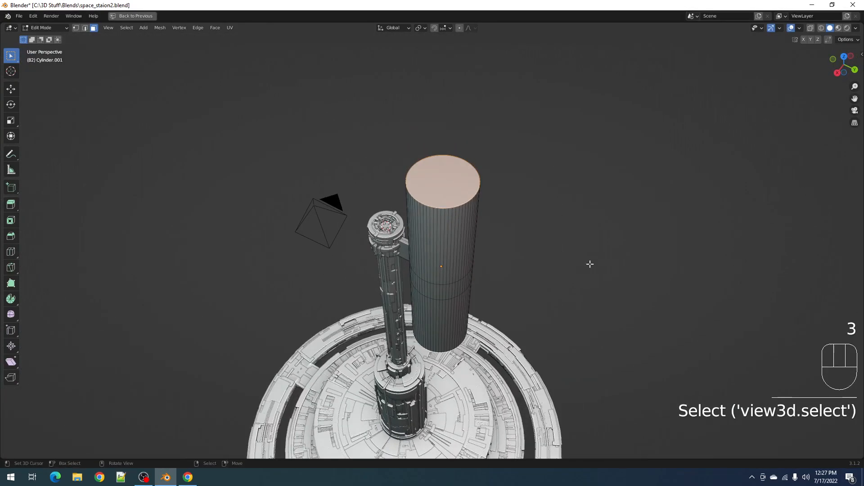
key(i)
click(594, 254)
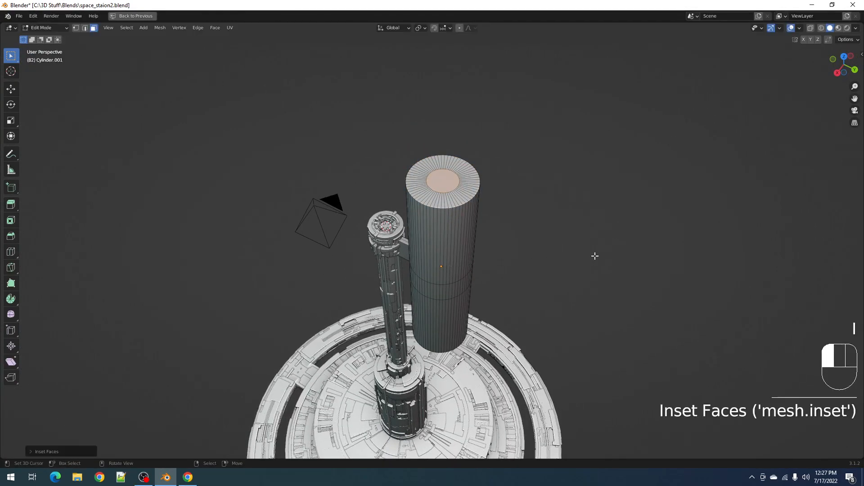
Add a loop cut to the inset ring on the cap and four loop cuts to the cylinder's upper section.
key(ctrl+r)
key(ctrl+r)
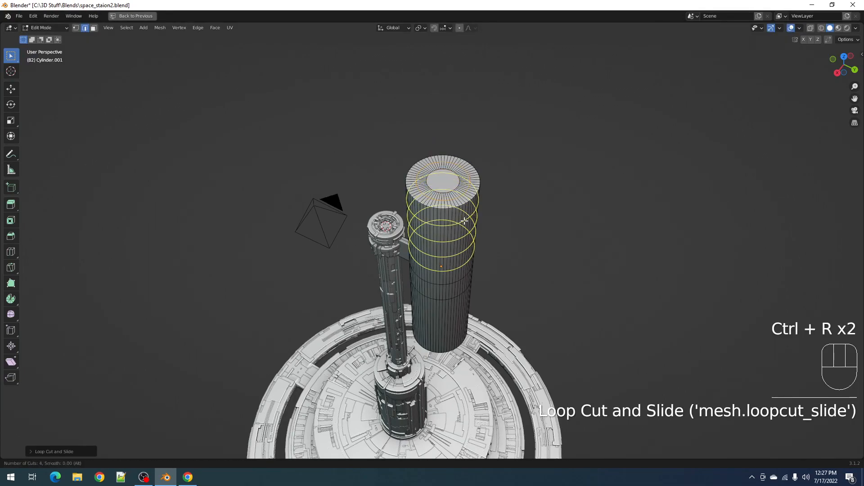
key(Tab)
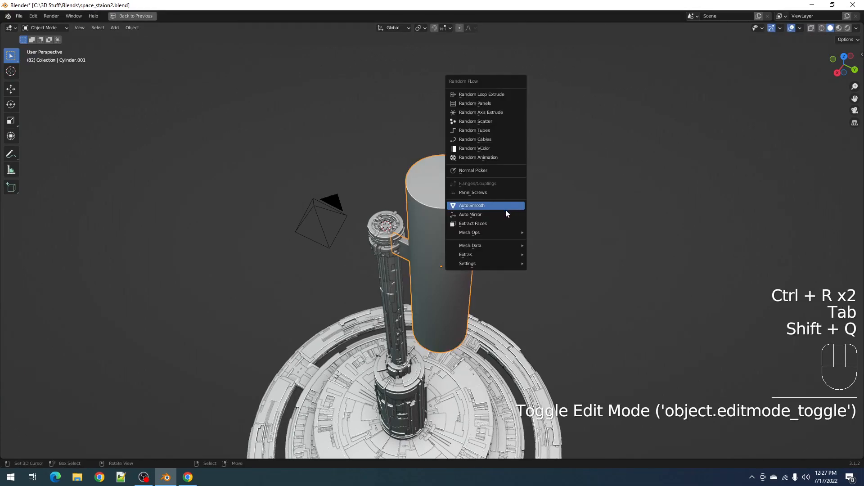
Auto Mirror the cylinder across its X and Z axes.
click(504, 214)
right_click(434, 218)
middle_drag(435, 218, 476, 220)
key(shift+q)
click(476, 221)
key(x)
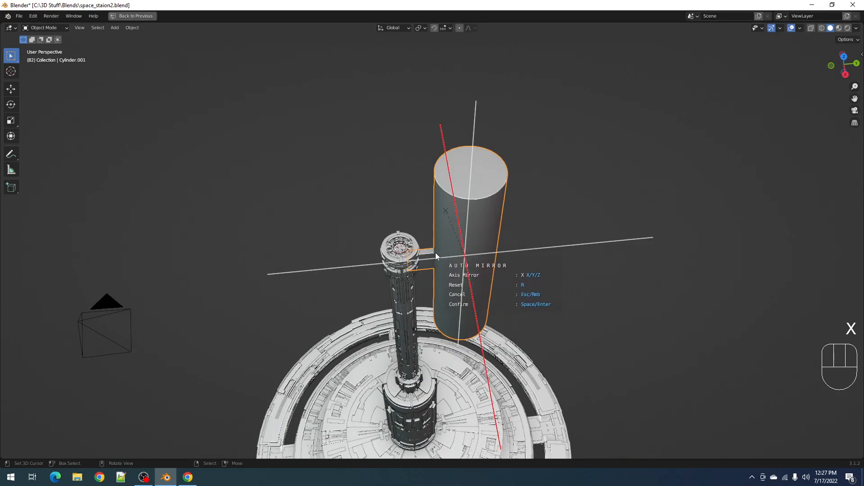
key(z)
key(space)
Add two centred loop cuts across the connector between the tower and the cylinder, and select the whole mesh.
key(Tab)
scroll(549, 208, up, 5)
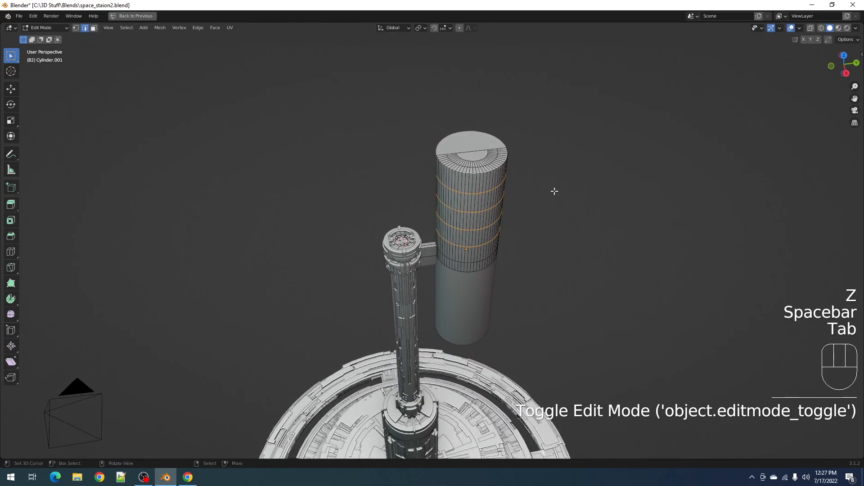
key(alt+a)
key(3)
alt+shift+click(484, 160)
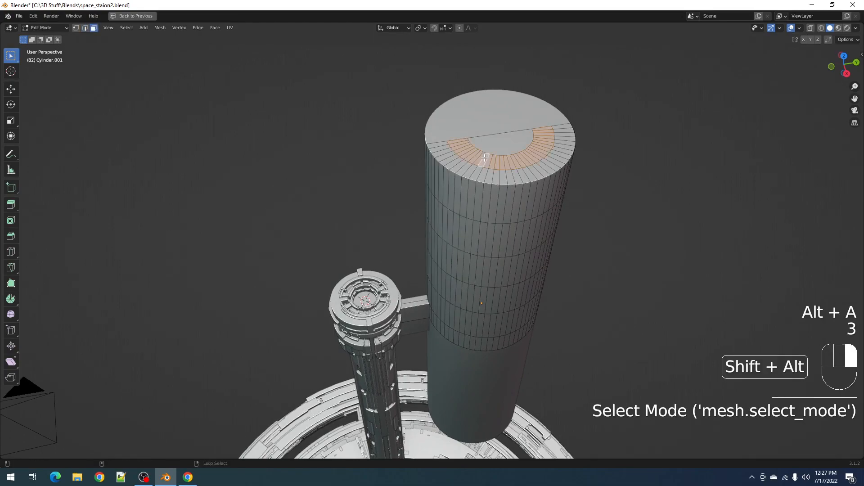
key(a)
middle_drag(558, 160, 402, 272)
key(ctrl+r)
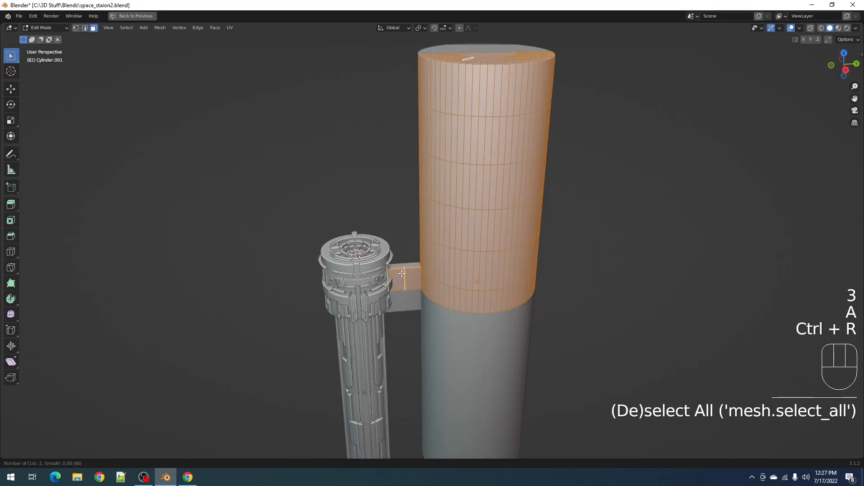
click(402, 273)
right_click(401, 274)
key(a)
key(Tab)
Run Random Loop Extrude on the mirrored cylinder with 1 base cut and loops 1 and 2 enabled.
scroll(504, 177, down, 3)
key(shift+q)
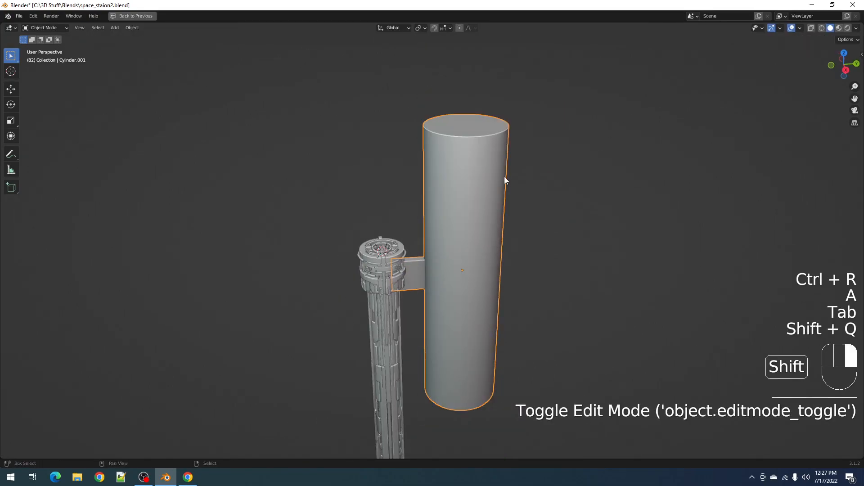
key(shift+q)
click(492, 56)
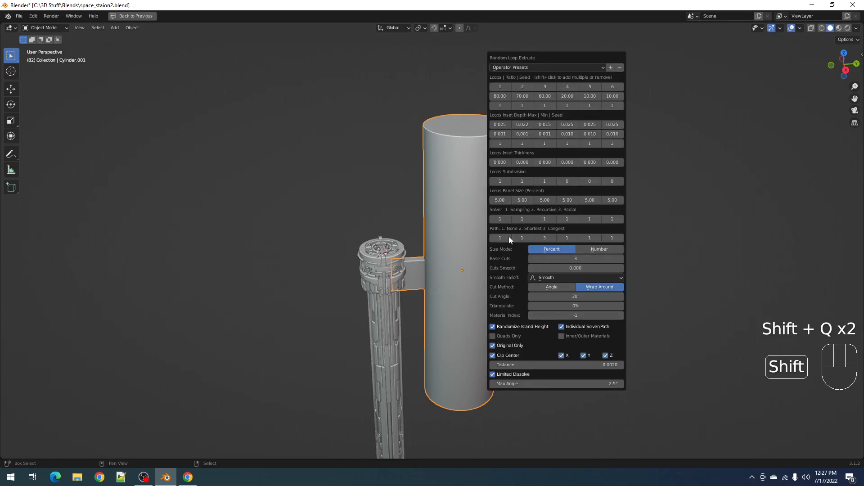
ctrl+scroll(548, 259, down, 2)
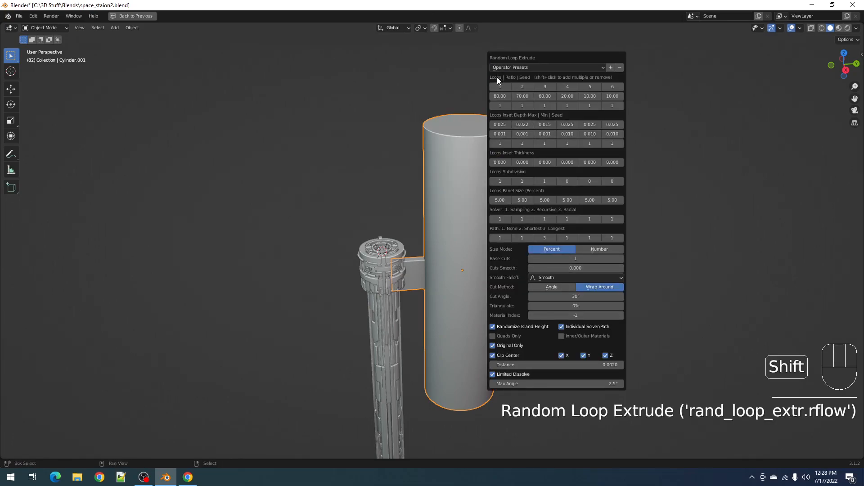
shift+click(505, 85)
shift+click(520, 86)
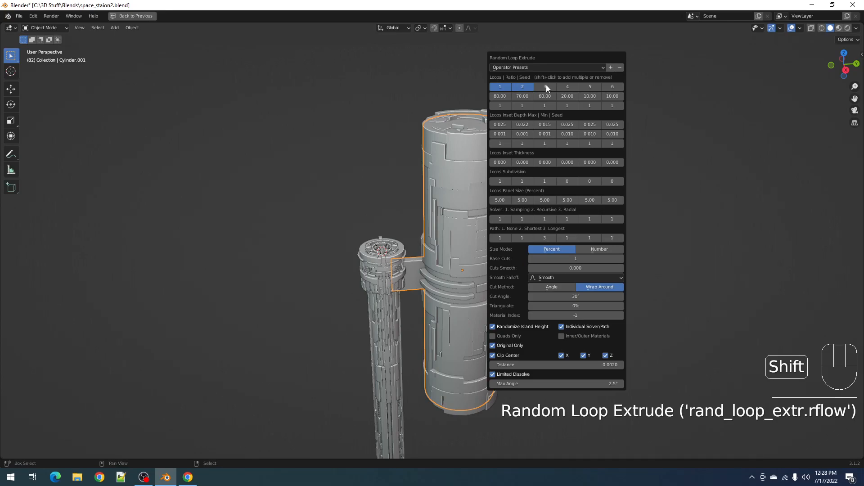
Enable loop 3 of the Random Loop Extrude and set its maximum inset depth to 0.01.
shift+click(546, 86)
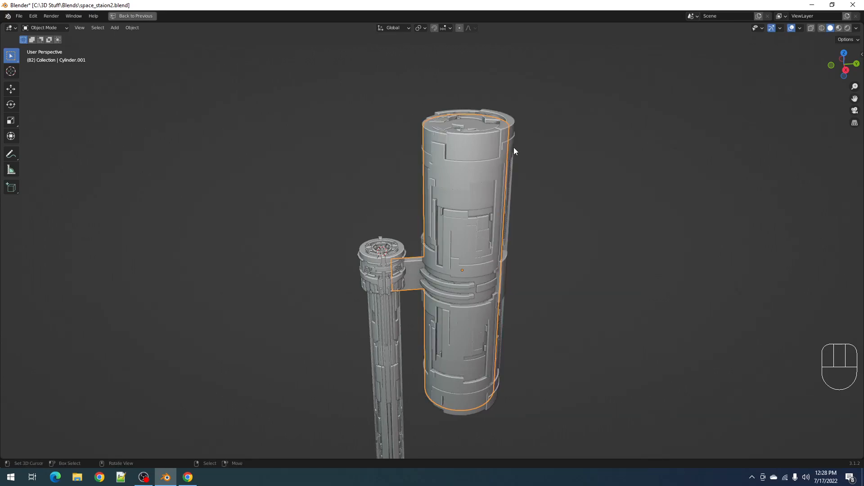
key(F9)
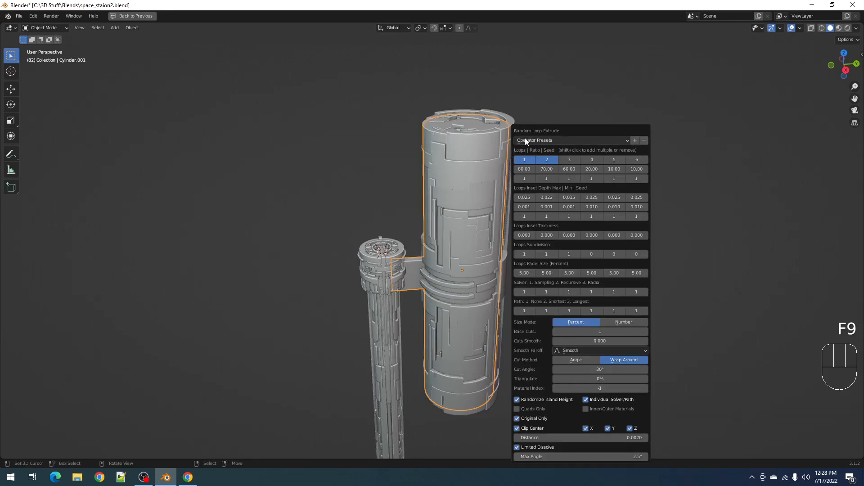
shift+click(563, 160)
middle_drag(564, 161, 471, 172)
key(KP_0)
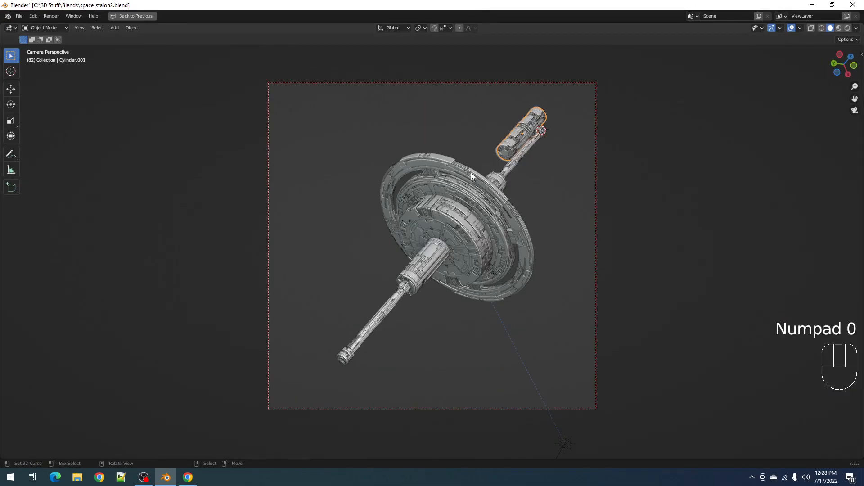
key(KP_0)
key(F9)
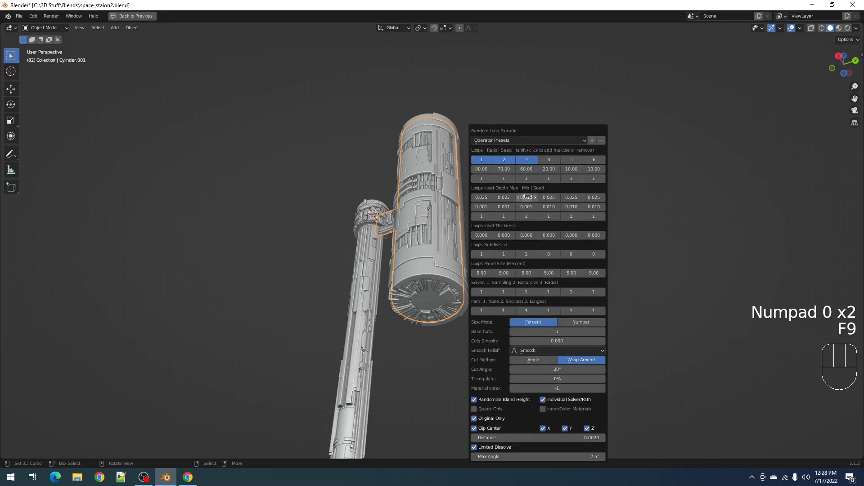
click(524, 198)
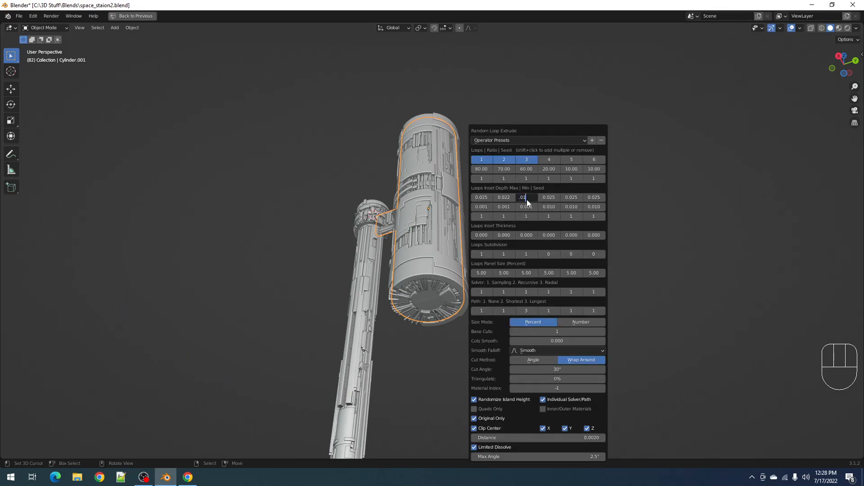
text(.01)
key(Return)
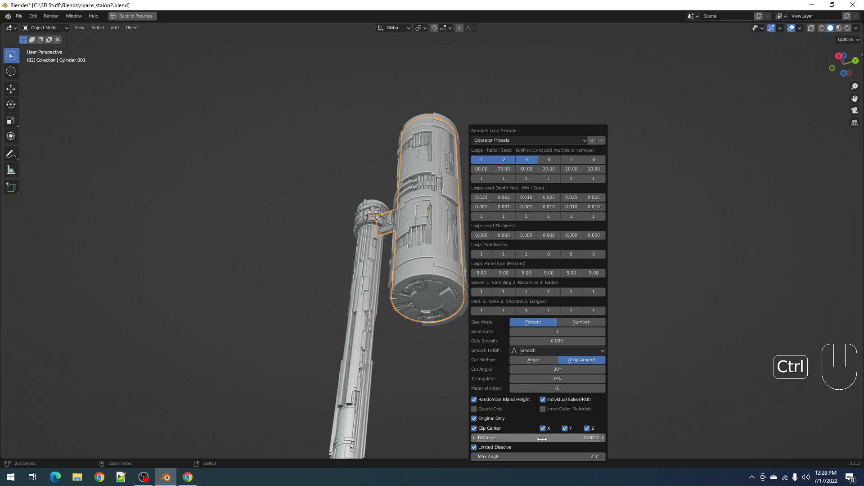
Hide the overlays, set the Clip Center distance to 0.001 and check the panelled module through the camera.
middle_drag(617, 125, 474, 191)
key(shift+alt+z)
key(F9)
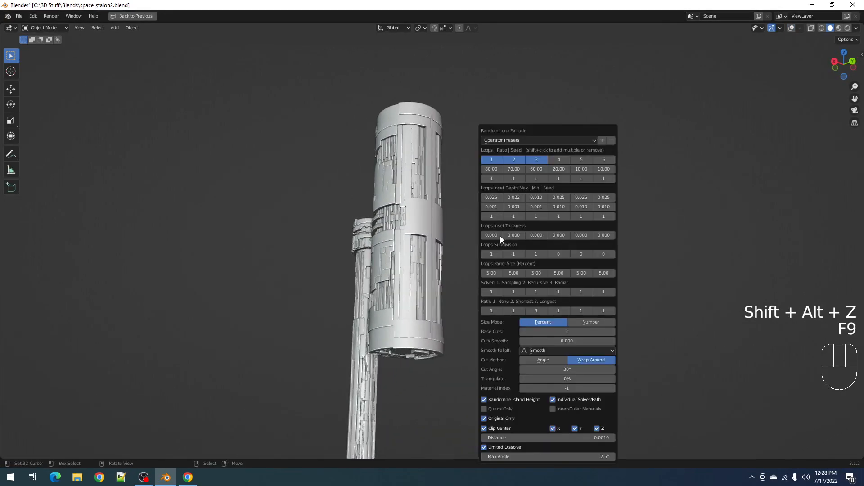
click(567, 435)
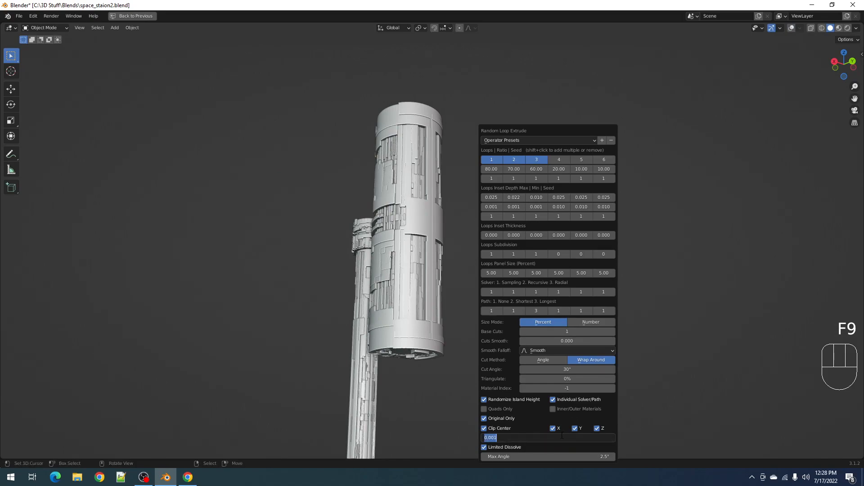
text(.001)
key(Return)
middle_drag(468, 320, 468, 233)
key(KP_0)
key(KP_0)
Box-select all the module's parts in a side view, check the selection in wireframe and save the file.
scroll(509, 242, up, 2)
alt+middle_drag(455, 264, 485, 214)
key(shift+z)
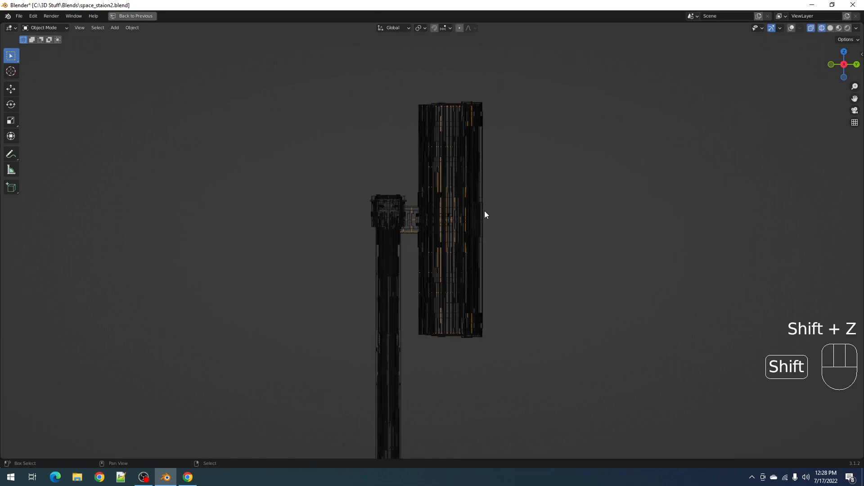
key(shift+z)
key(alt+a)
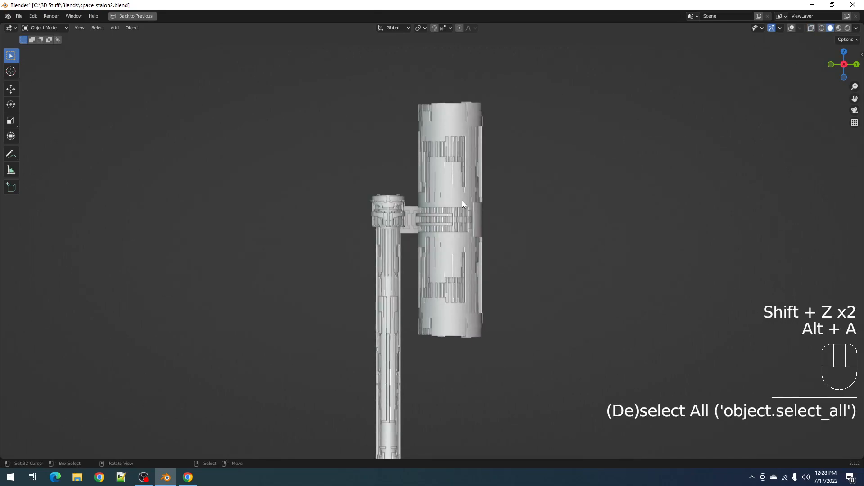
drag(417, 78, 557, 373)
key(shift+z)
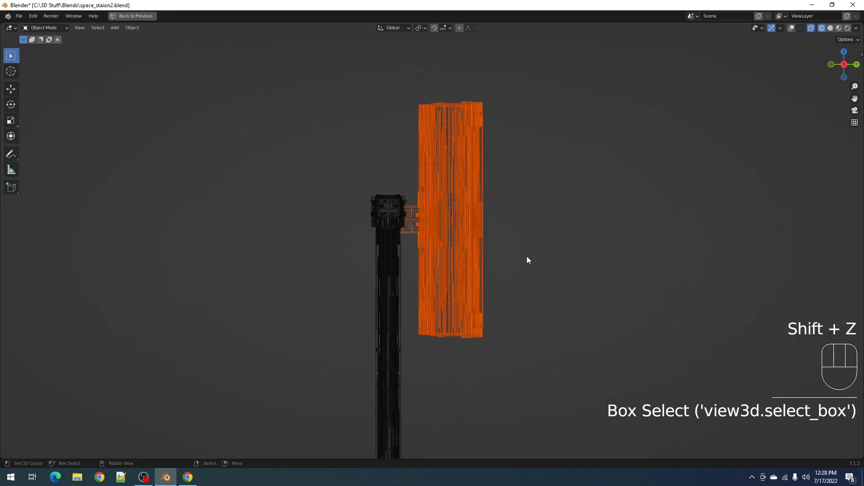
key(g)
right_click(543, 250)
key(ctrl+s)
Reselect all of the module's parts and bake their modifiers with Random Flow's Apply Mesh.
middle_drag(521, 209, 524, 261)
key(alt+a)
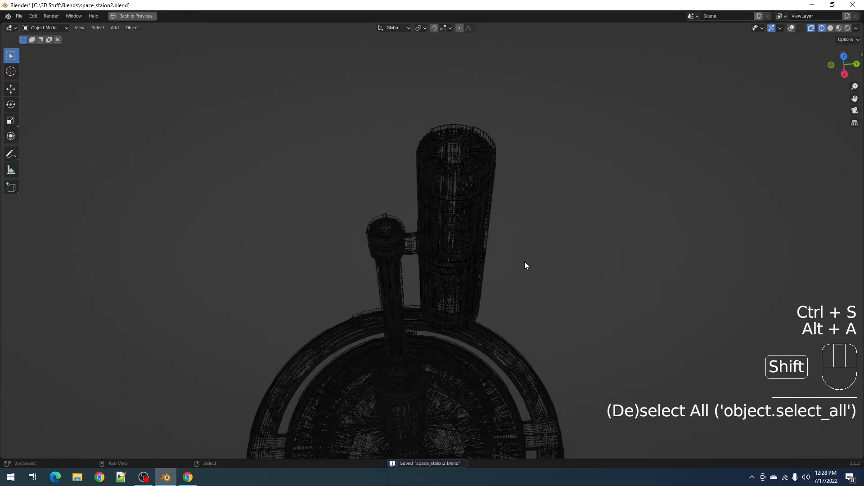
key(shift+z)
alt+middle_drag(511, 269, 509, 209)
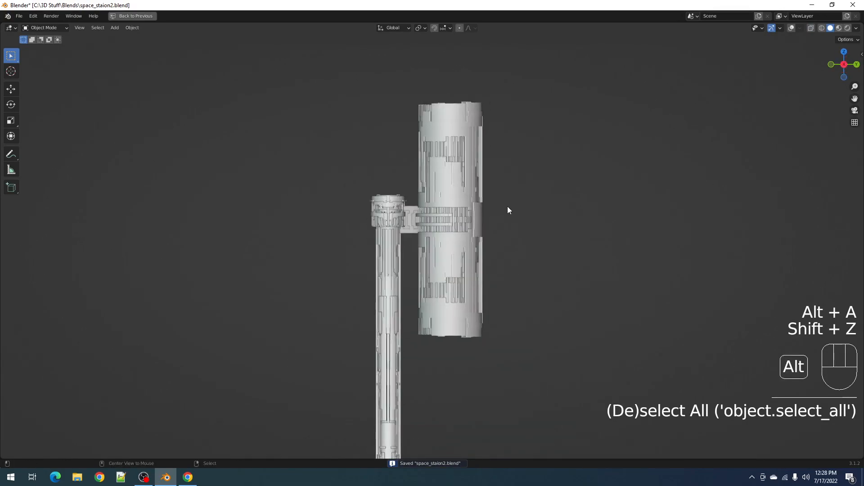
drag(416, 88, 568, 365)
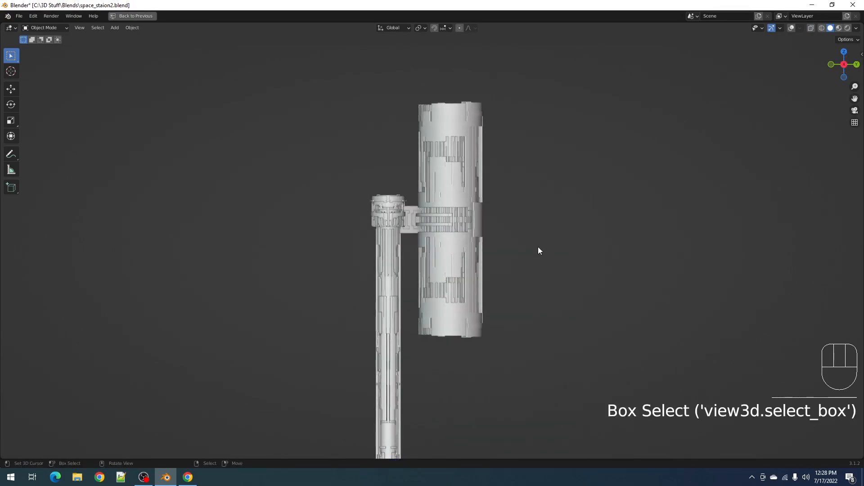
key(shift+z)
key(shift+q)
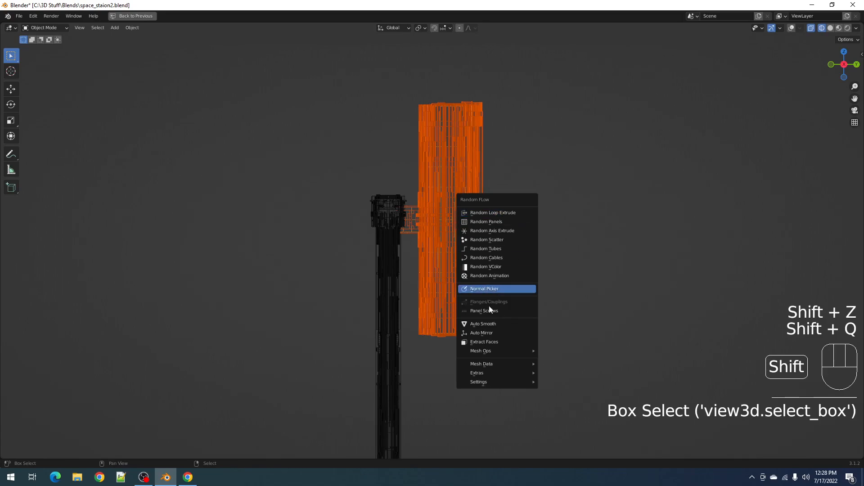
mouse_move(490, 352)
click(558, 353)
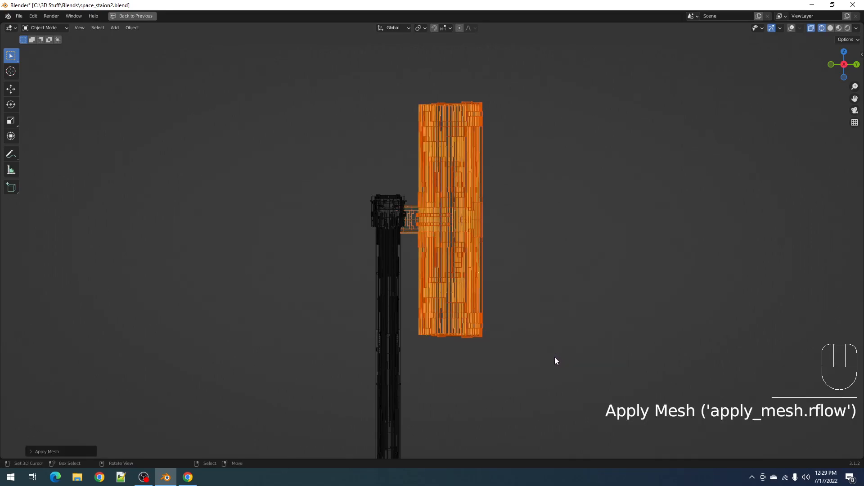
Check the modifier stacks of Cylinder.001 and its three RLExtr objects.
key(ctrl+space)
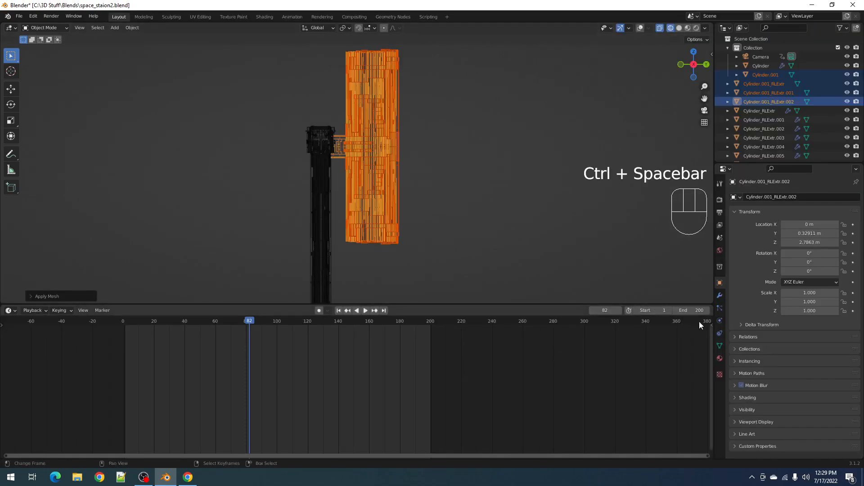
click(720, 295)
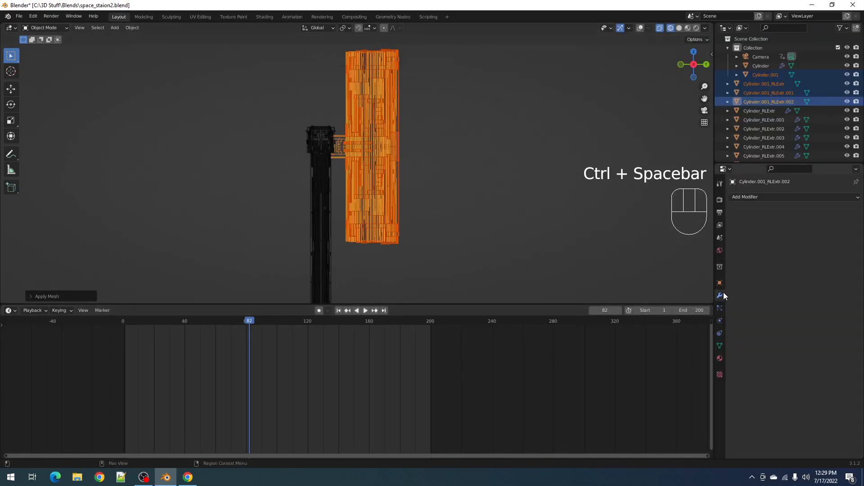
click(752, 92)
click(756, 84)
click(762, 74)
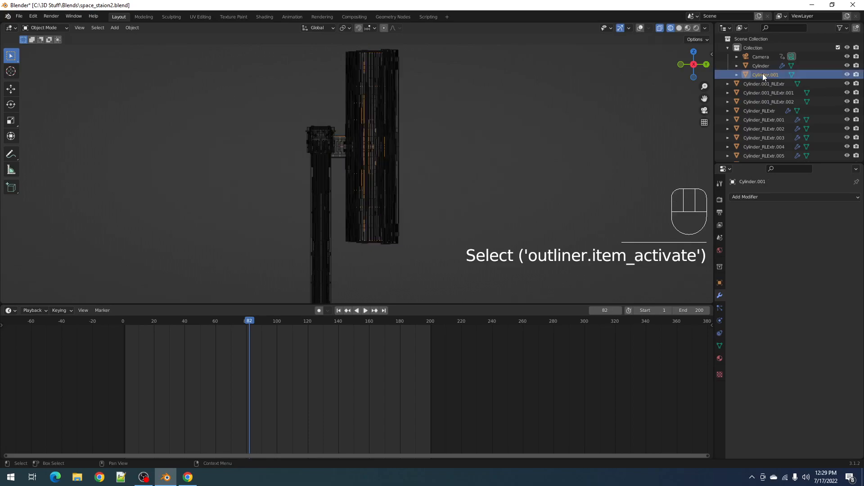
click(763, 81)
click(764, 93)
click(768, 103)
middle_drag(446, 199, 443, 230)
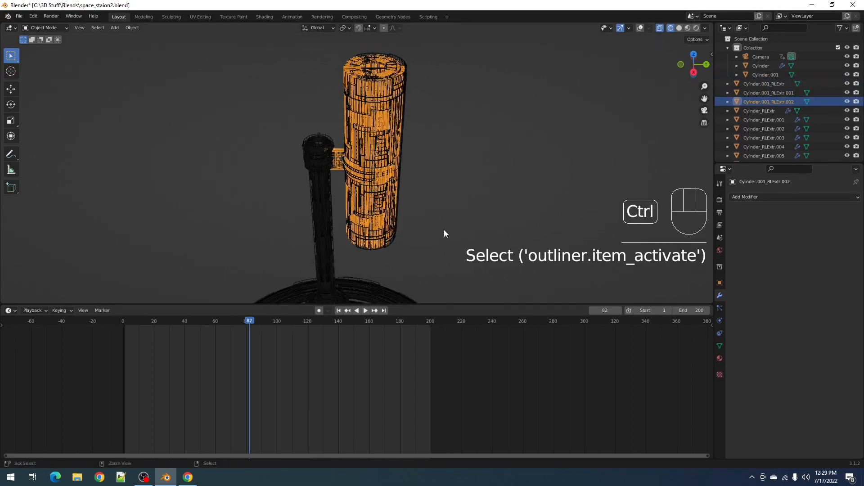
Maximise the 3D viewport in solid shading and test-move one of the module's parts, cancelling the move.
key(ctrl+space)
key(alt+a)
key(shift+z)
key(alt+a)
click(460, 177)
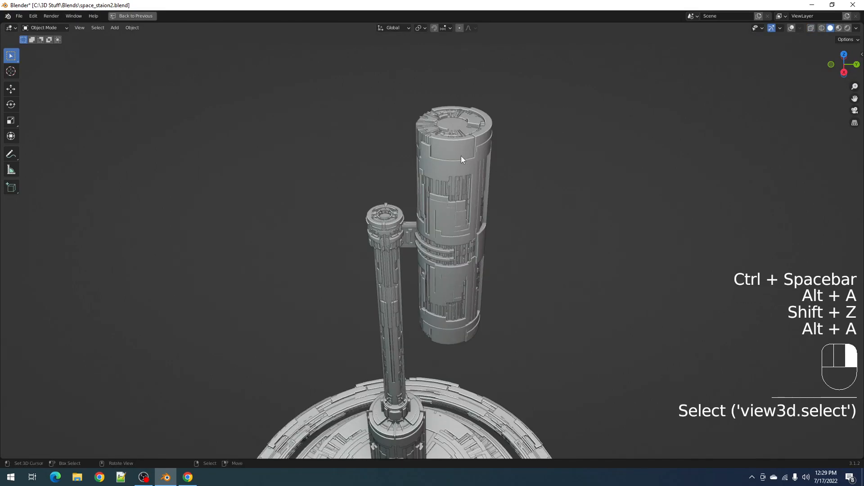
key(g)
right_click(483, 165)
Show the overlays again and try to snap the 3D cursor from Edit Mode on the main tower mesh.
scroll(484, 164, down, 2)
alt+middle_drag(482, 168, 490, 230)
scroll(486, 230, up, 5)
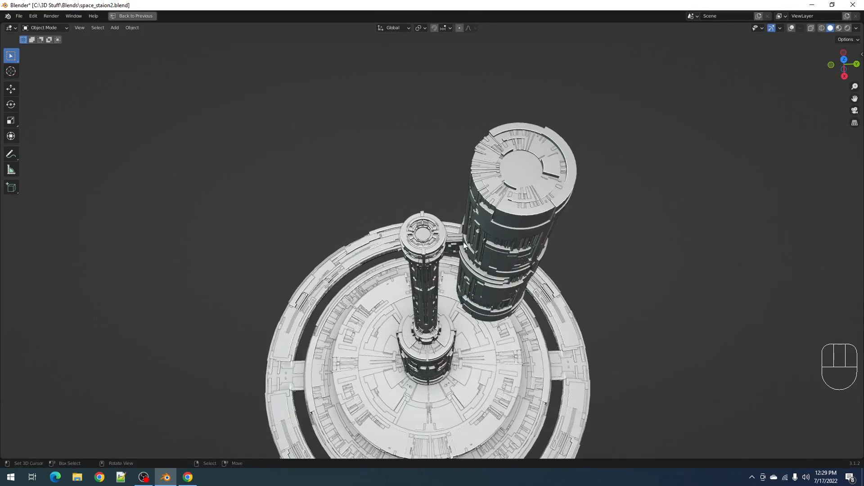
right_click(412, 225)
key(Tab)
key(shift+alt+z)
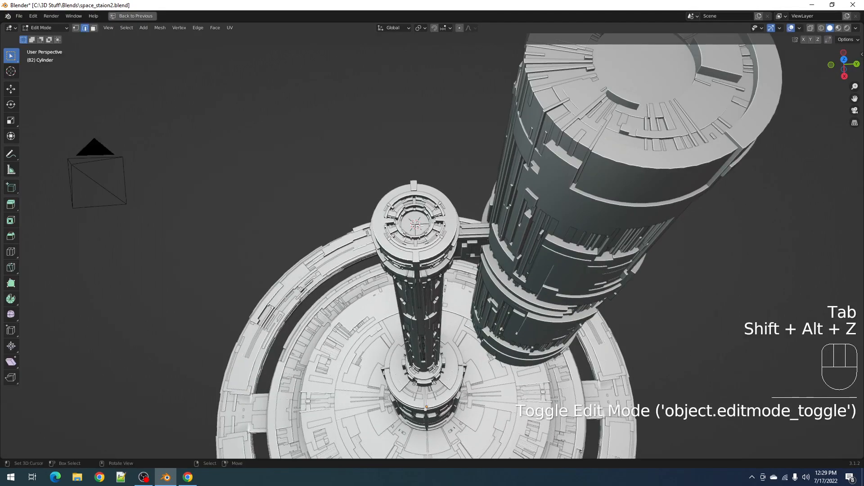
key(1)
key(shift+s)
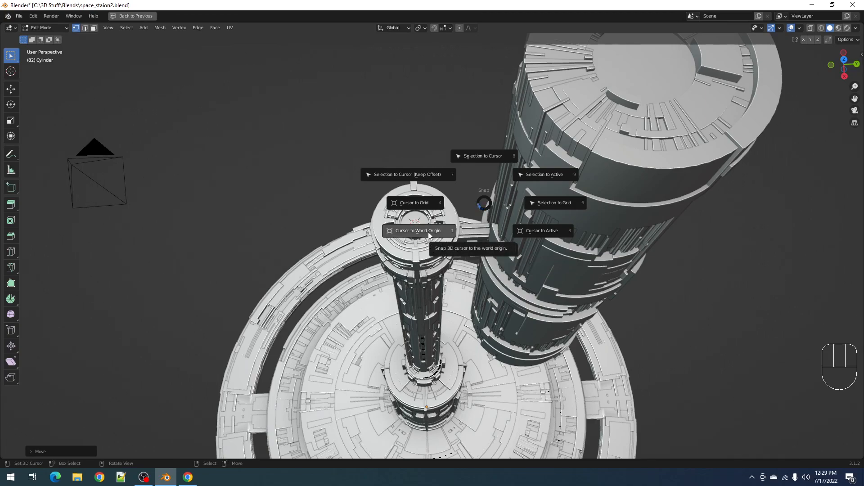
click(488, 248)
key(Tab)
Switch to wireframe in the right orthographic view and box-select the whole cylindrical module.
scroll(517, 252, down, 4)
alt+middle_drag(544, 258, 537, 193)
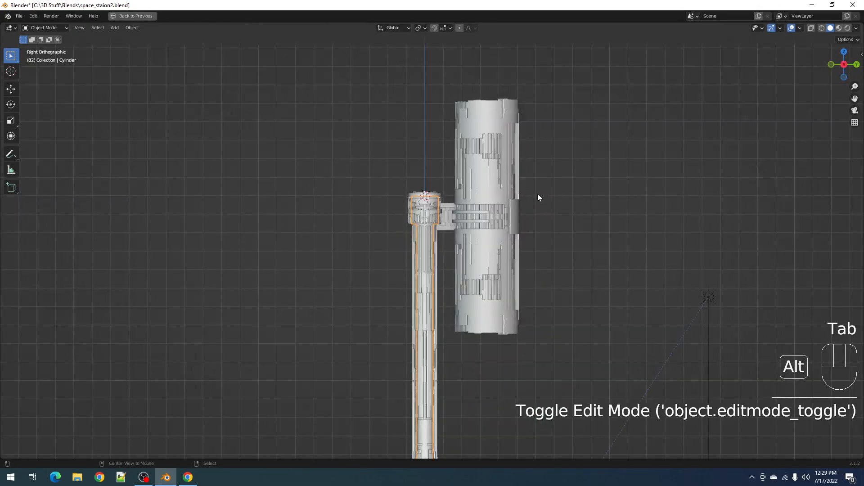
key(alt+a)
key(shift+z)
drag(457, 120, 556, 345)
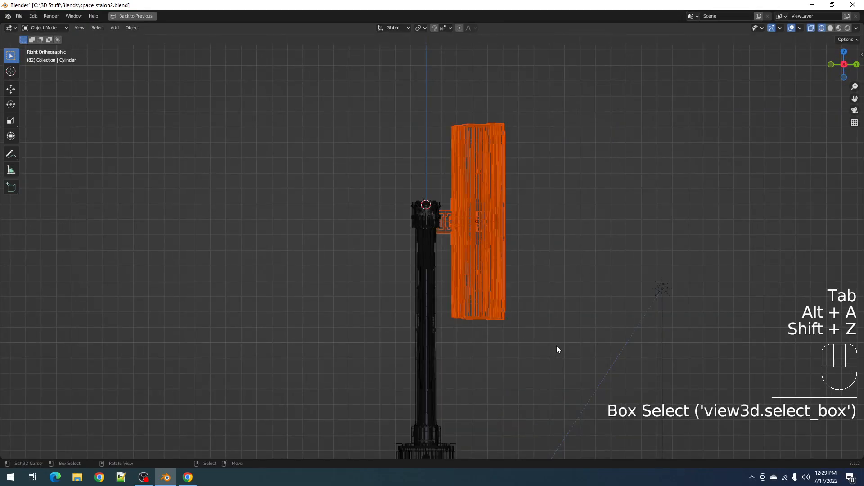
scroll(552, 330, down, 3)
scroll(543, 315, up, 2)
scroll(528, 226, down, 6)
mouse_move(528, 259)
shift+middle_down()
mouse_move(504, 220)
mouse_move(525, 190)
mouse_move(528, 251)
shift+middle_up()
scroll(527, 252, up, 3)
scroll(528, 251, up, 2)
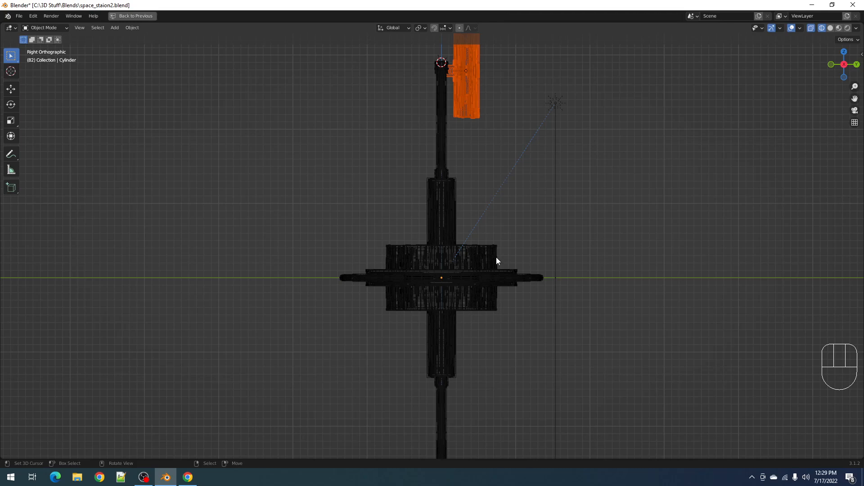
Select the main Cylinder object from the overlapping station parts and snap the 3D cursor to it.
scroll(493, 187, down, 2)
middle_drag(494, 187, 470, 256)
alt+click(443, 219)
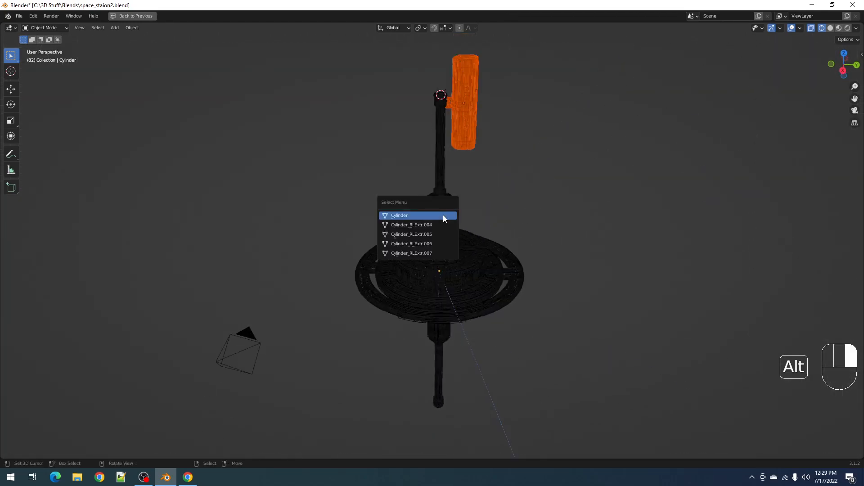
click(443, 216)
key(shift+s)
click(526, 247)
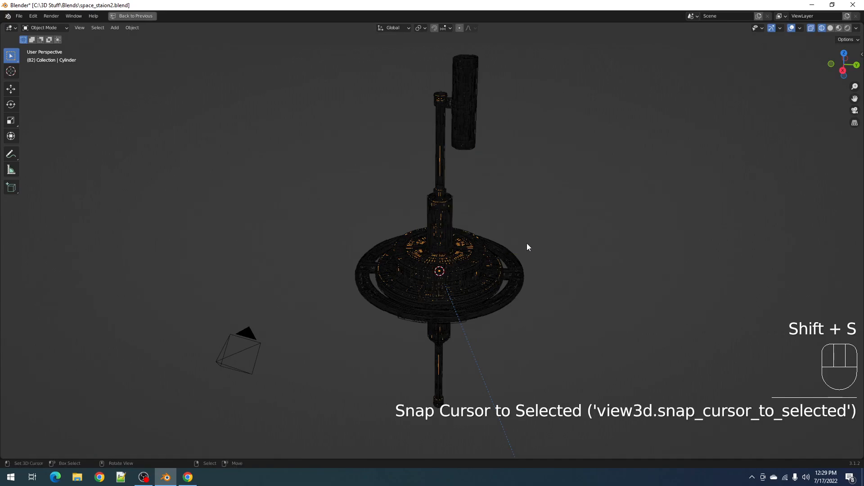
Box-select only the module's parts in the right orthographic view, cancelling a trial move.
key(alt+a)
alt+middle_drag(466, 79, 460, 64)
drag(463, 102, 504, 163)
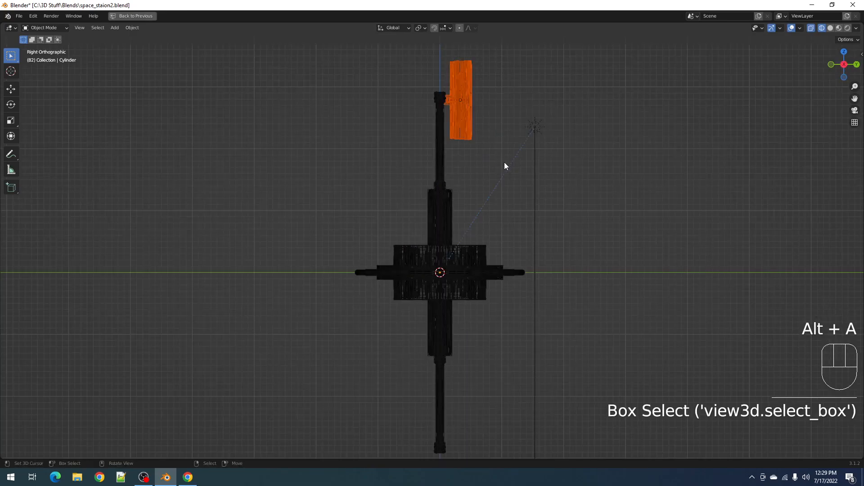
key(g)
right_click(529, 169)
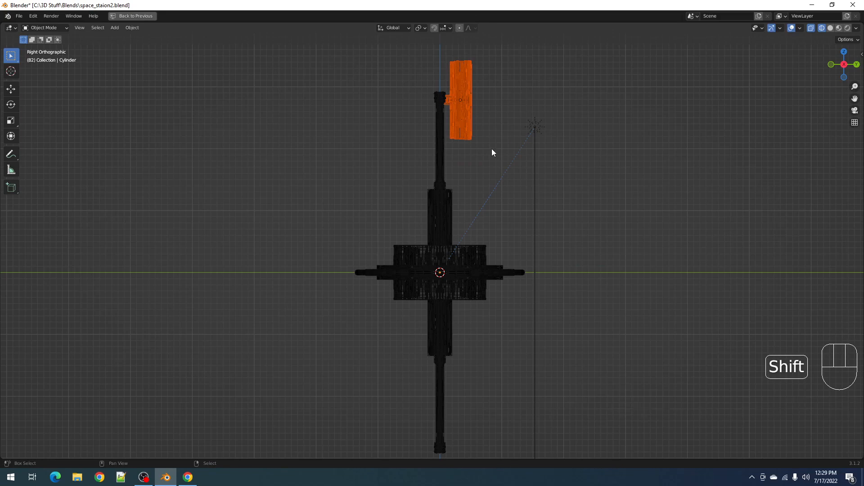
Set the origin of the selected module parts to the 3D cursor and return to solid shading.
key(w)
mouse_move(491, 149)
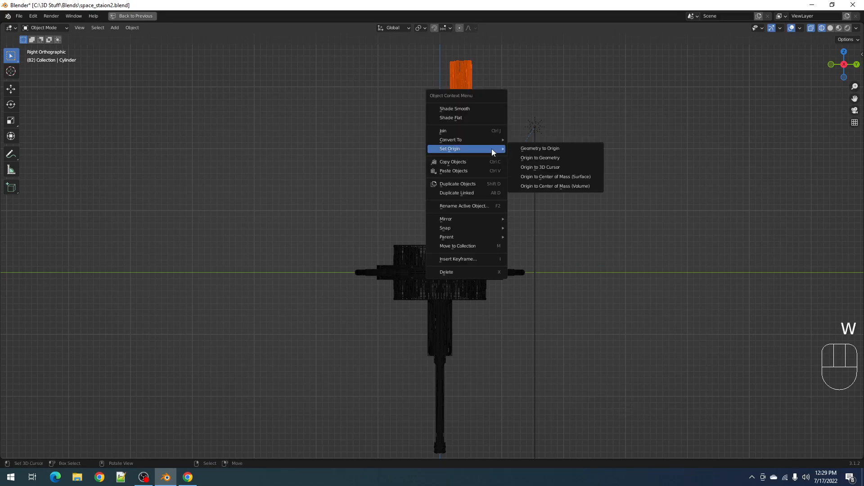
click(545, 167)
key(shift+z)
mouse_move(486, 101)
middle_down()
mouse_move(523, 150)
mouse_move(499, 190)
middle_up()
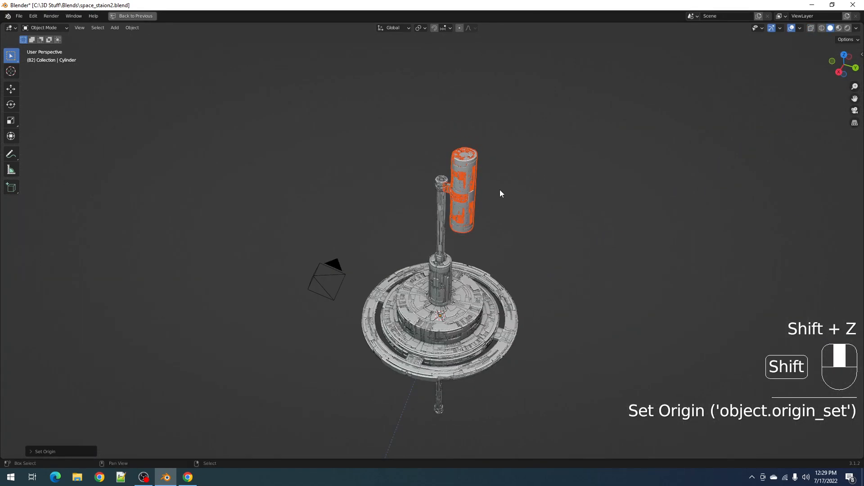
Try to mirror the selected module parts with Auto Mirror, and clear the selection.
key(shift+q)
mouse_move(517, 180)
click(495, 163)
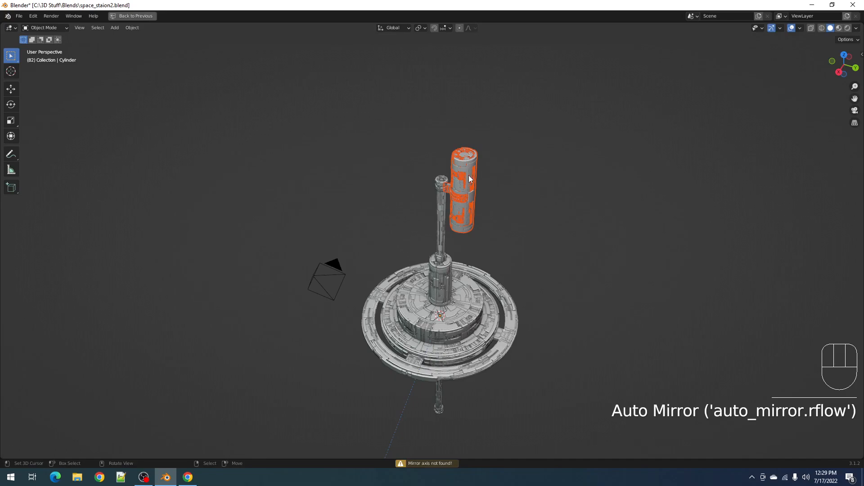
scroll(481, 197, up, 2)
key(alt+a)
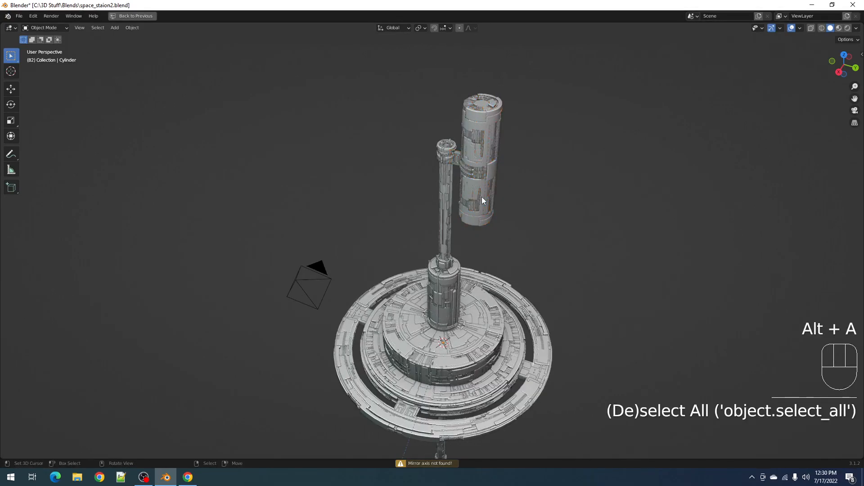
Box-select the cylindrical module in the right orthographic view and check which meshes open with it in Edit Mode.
middle_drag(481, 196, 500, 150)
key(alt+a)
key(shift+z)
drag(456, 97, 528, 209)
key(shift+z)
key(Tab)
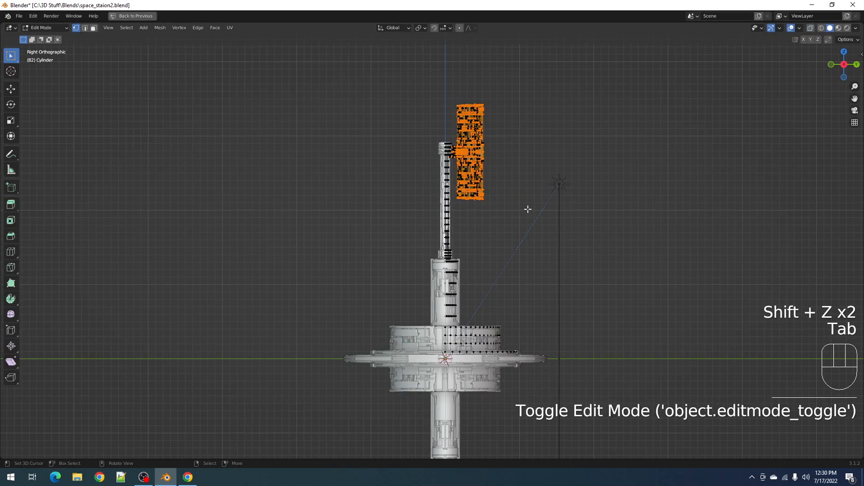
key(a)
key(alt+a)
key(Tab)
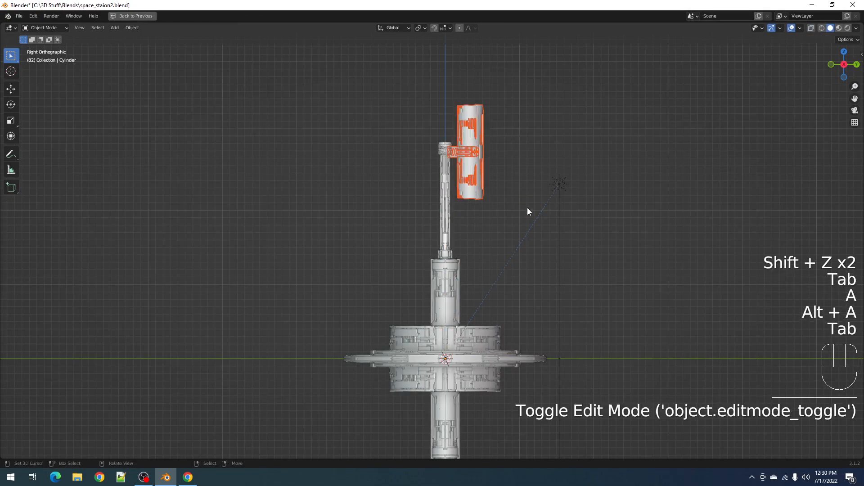
Reselect the module in wireframe and examine all the geometry included in its Edit Mode session.
key(shift+z)
key(alt+a)
drag(458, 102, 522, 229)
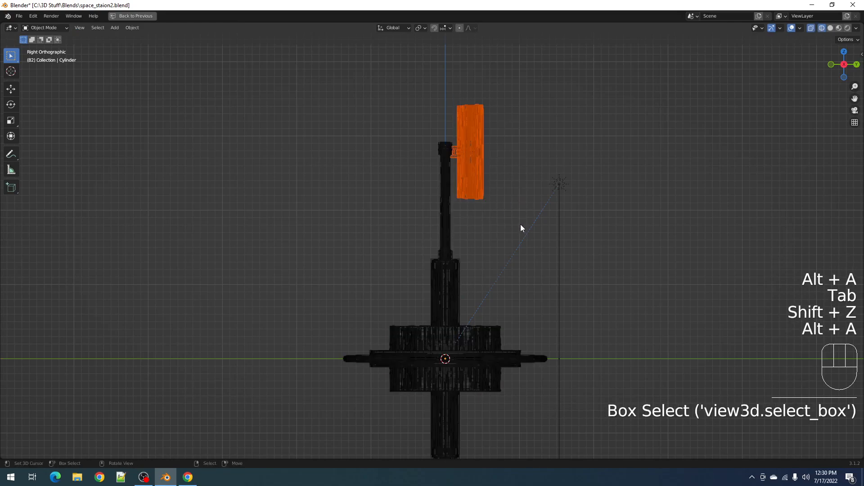
key(g)
key(Tab)
key(a)
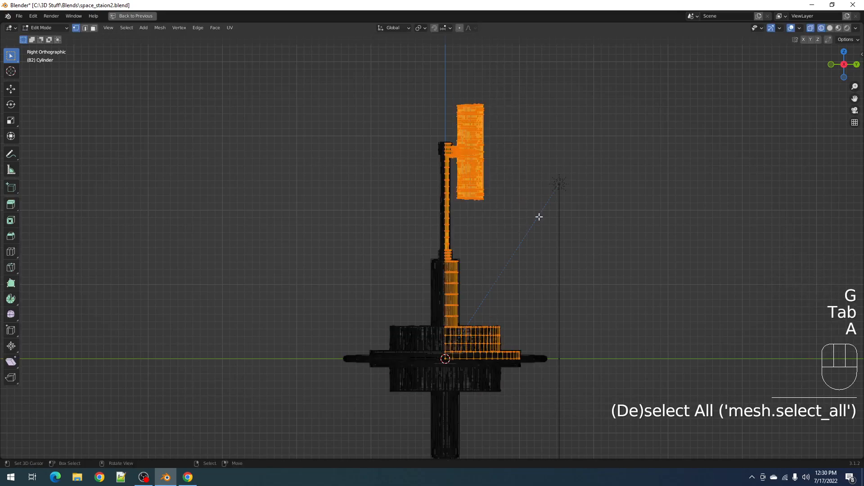
key(alt+a)
key(Tab)
Box-select the module again, cancel a trial move, and inspect its complete Edit Mode geometry from an angle.
key(alt+a)
key(alt+a)
drag(454, 107, 520, 204)
key(g)
right_click(632, 181)
key(Tab)
scroll(516, 208, down, 3)
key(a)
scroll(518, 209, up, 4)
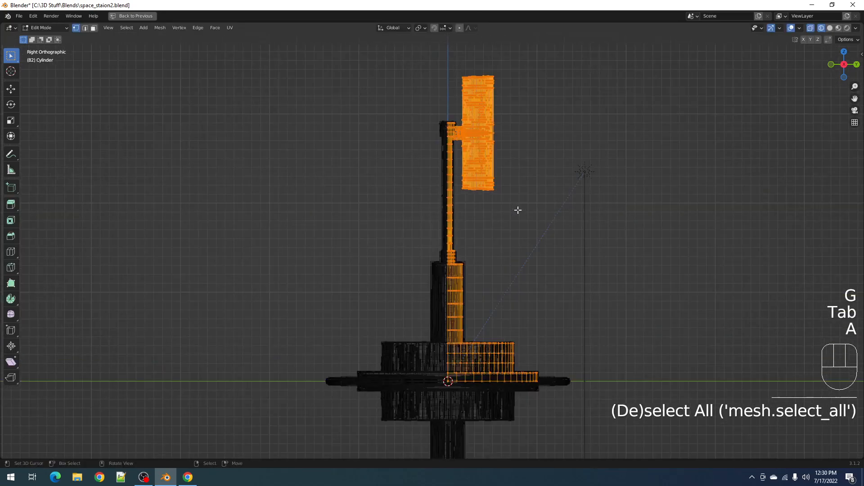
middle_drag(520, 199, 498, 295)
key(alt+a)
key(Tab)
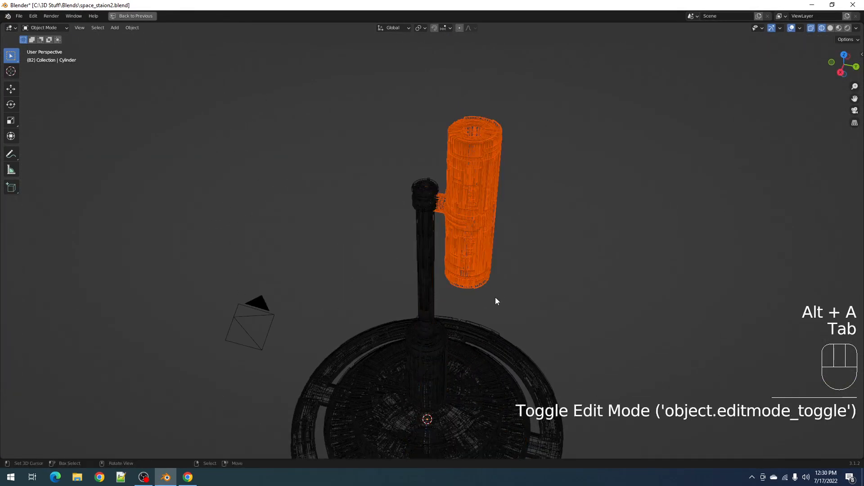
Pick the main tower object from the overlapping parts, cancel a trial move, and make the module's Cylinder.001 the active object.
key(alt+a)
alt+click(429, 251)
click(429, 247)
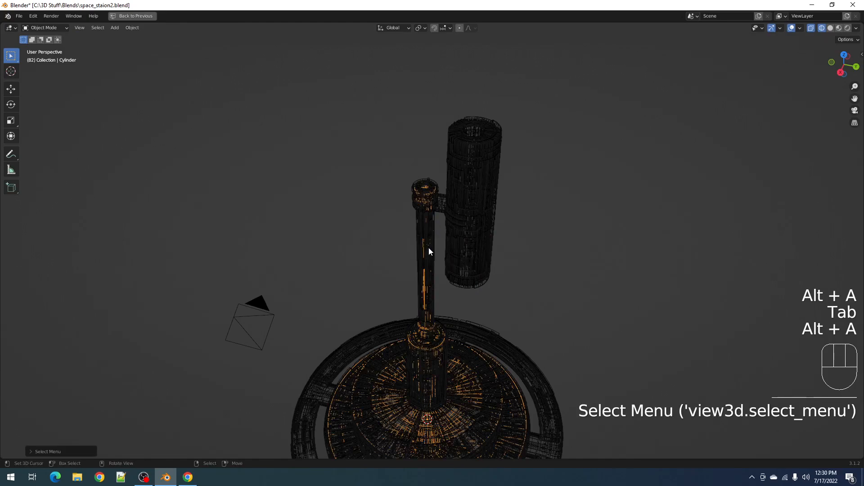
key(g)
right_click(487, 217)
click(488, 216)
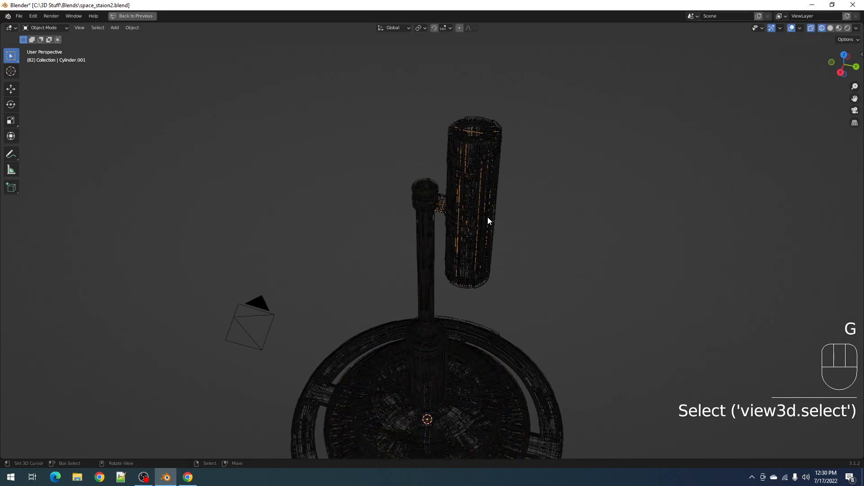
Box-select the whole module with Cylinder.001 active and select all of its geometry in Edit Mode.
key(alt+a)
middle_drag(472, 187, 454, 85)
drag(453, 86, 561, 275)
middle_drag(572, 269, 495, 222)
key(Tab)
key(a)
key(Tab)
key(Tab)
scroll(495, 222, up, 2)
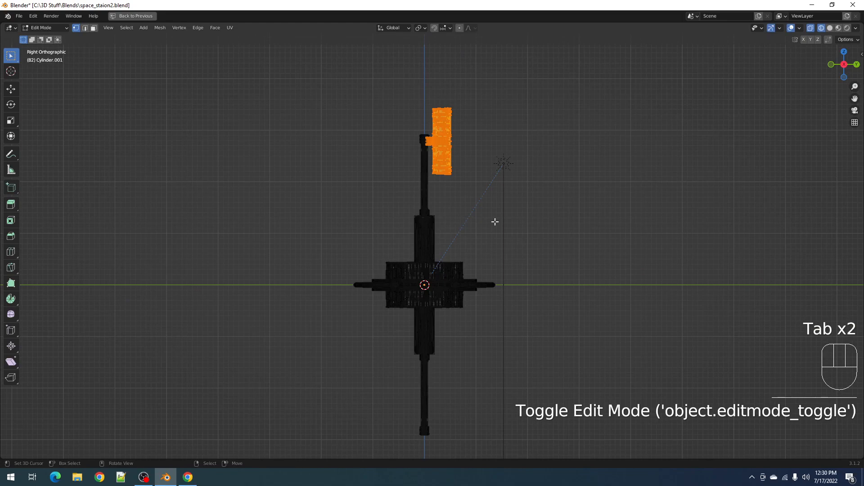
Set the origin of the module's selected objects to the 3D cursor at the station's centre.
key(Tab)
key(w)
mouse_move(495, 222)
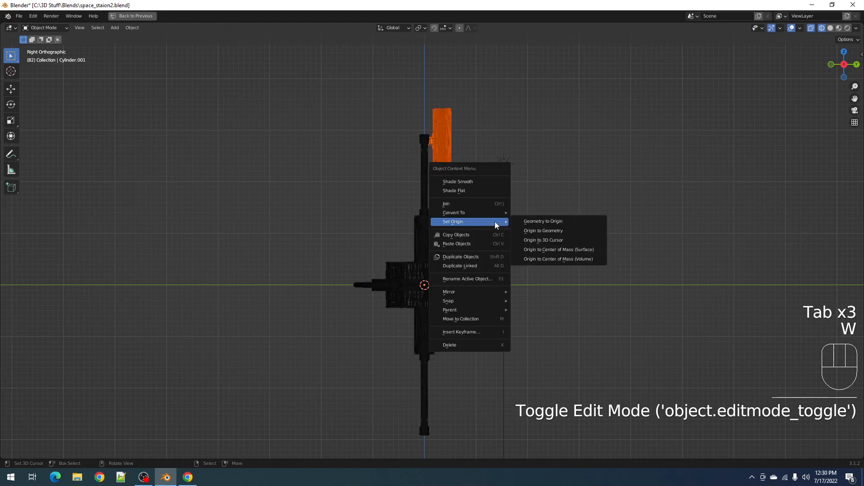
click(549, 240)
Open the module parts in Edit Mode with solid shading and face selection, and select all faces.
key(Tab)
scroll(482, 212, down, 2)
mouse_move(482, 212)
shift+middle_down()
mouse_move(482, 198)
mouse_move(476, 224)
mouse_move(490, 285)
mouse_move(507, 193)
mouse_move(500, 178)
mouse_move(496, 228)
shift+middle_up()
key(shift+z)
scroll(496, 225, up, 4)
key(3)
key(4)
key(alt+a)
key(a)
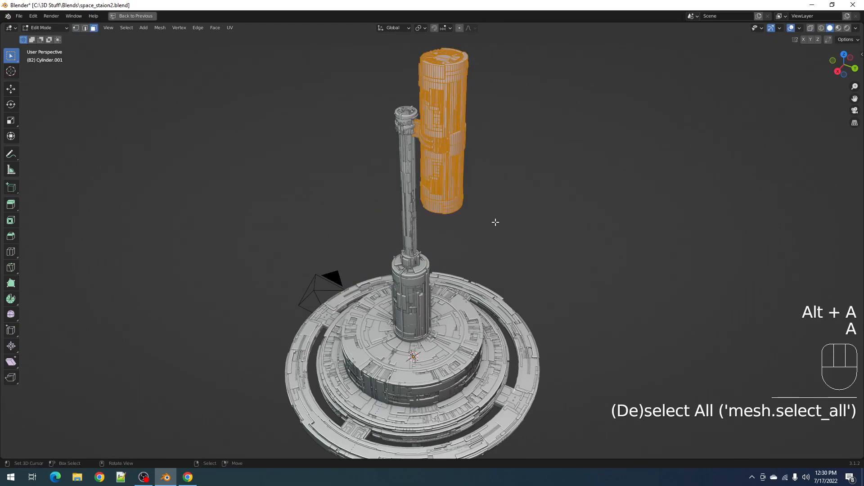
Duplicate the module's selected geometry in place from the right orthographic view.
scroll(495, 222, down, 3)
key(Tab)
mouse_move(495, 221)
middle_down()
mouse_move(470, 244)
mouse_move(493, 217)
middle_up()
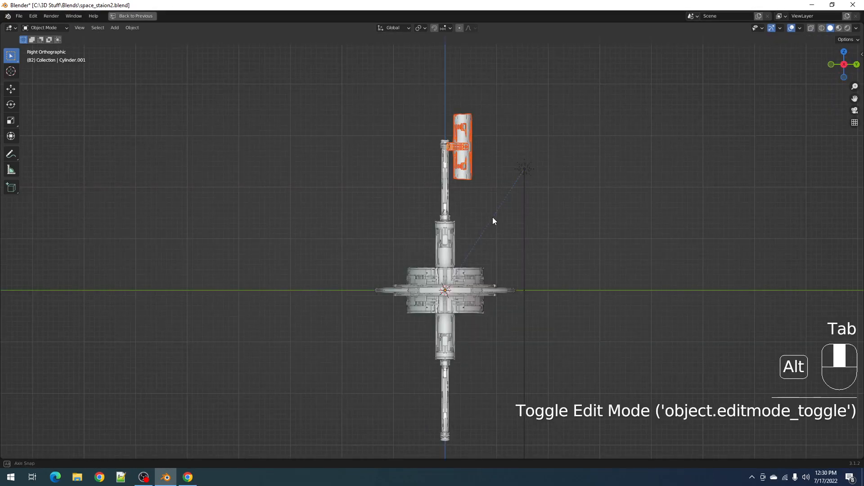
scroll(492, 220, down, 1)
shift+middle_drag(498, 265, 494, 228)
key(Tab)
shift+middle_drag(500, 270, 490, 243)
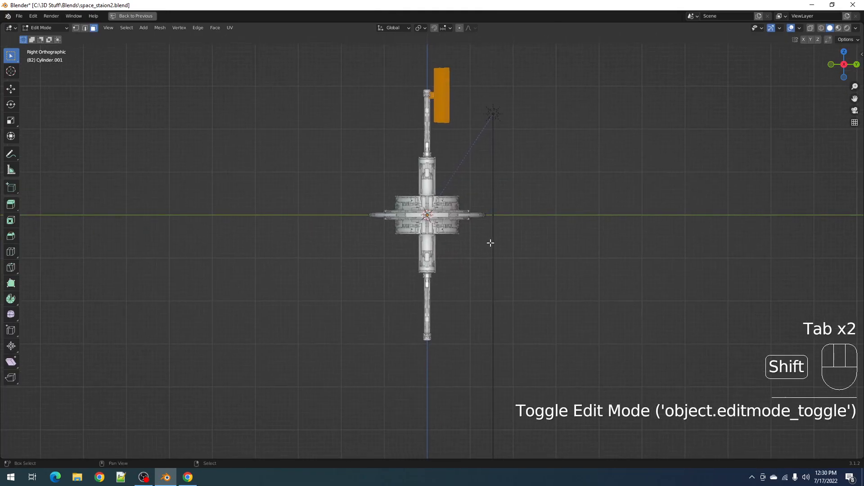
key(shift+d)
right_click(540, 273)
Try to mirror the duplicated module vertically with the Global orientation.
key(ctrl+m)
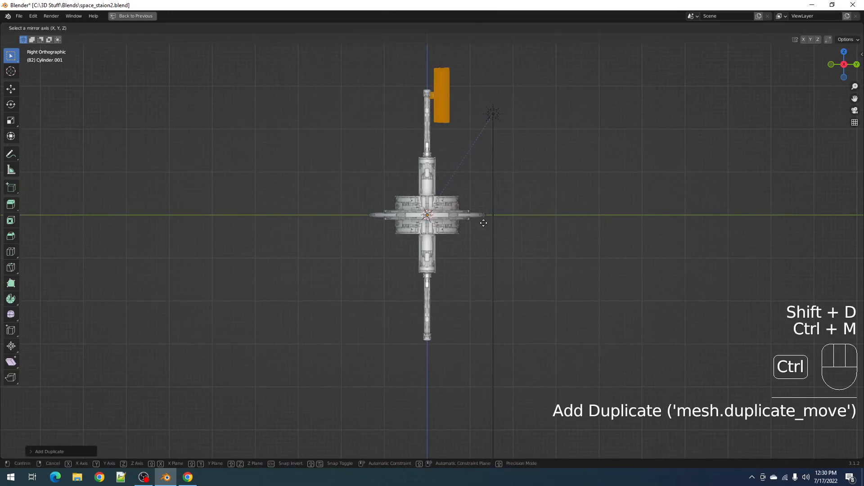
middle_drag(484, 247, 485, 335)
click(485, 337)
Switch the transform orientation to Cursor and try to mirror the duplicated module along the cursor's Z axis.
key(comma)
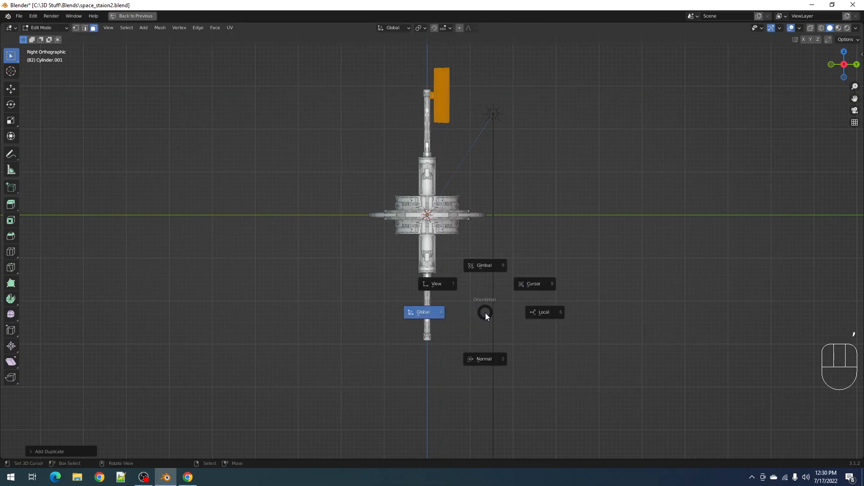
right_click(528, 313)
key(comma)
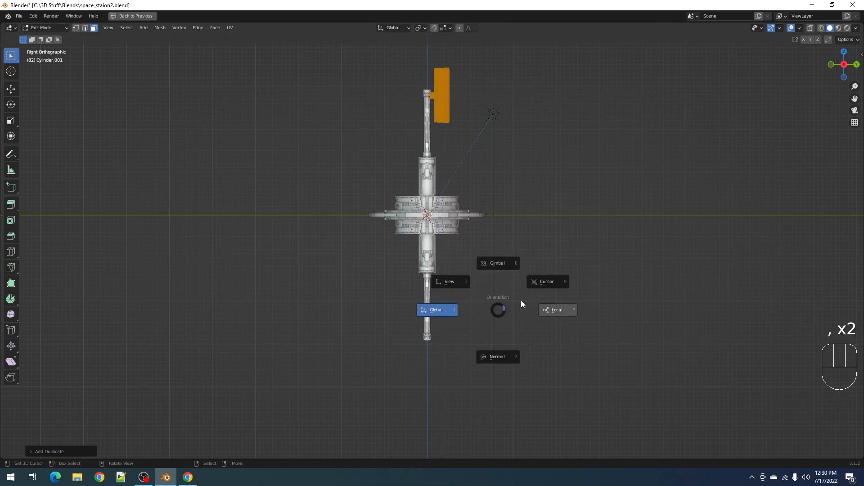
click(544, 283)
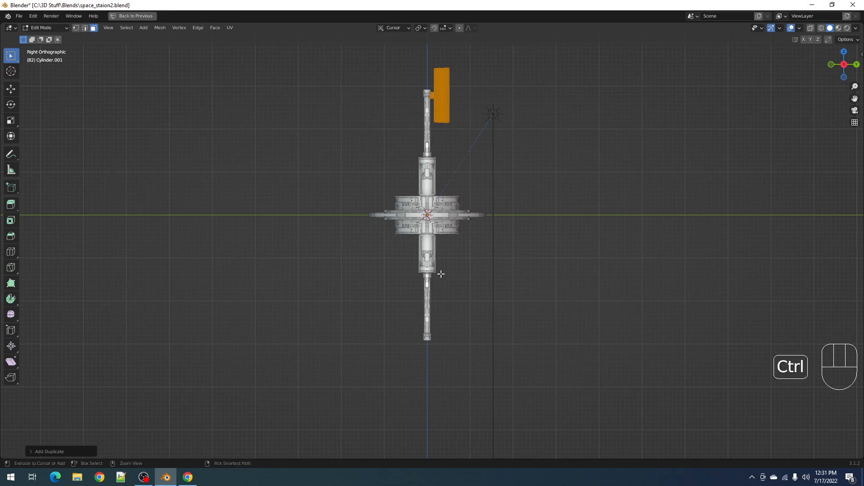
key(g)
right_click(527, 265)
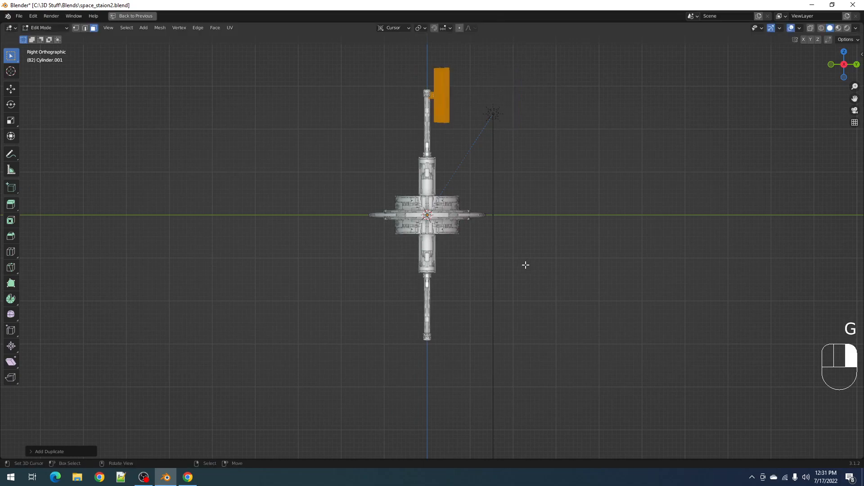
shift+scroll(475, 178, up, 2)
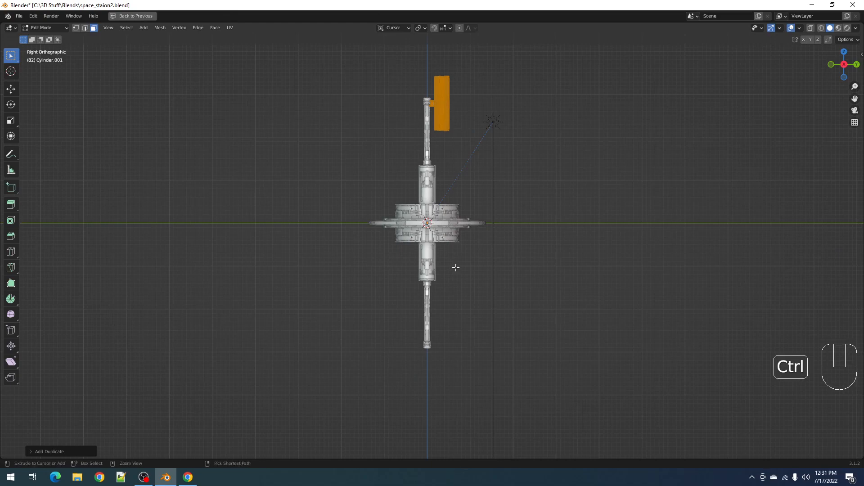
key(ctrl+m)
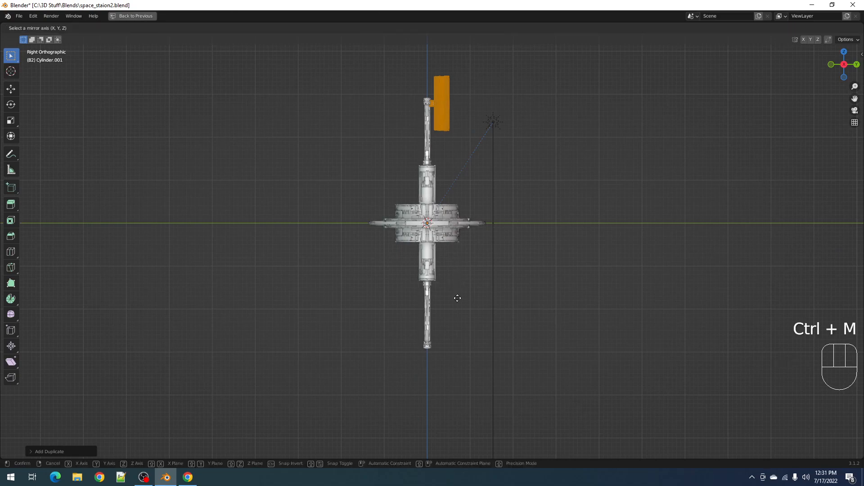
middle_click(463, 253)
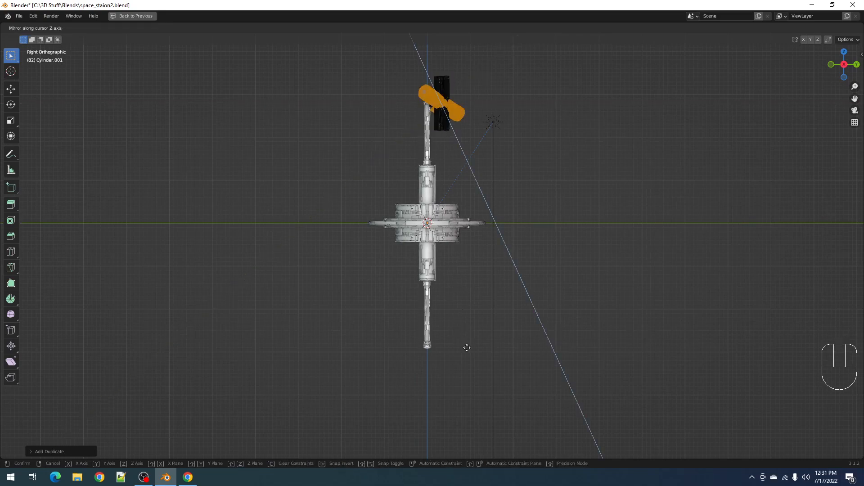
key(Escape)
Set the transform orientation back to Global and the pivot point to 3D Cursor.
key(comma)
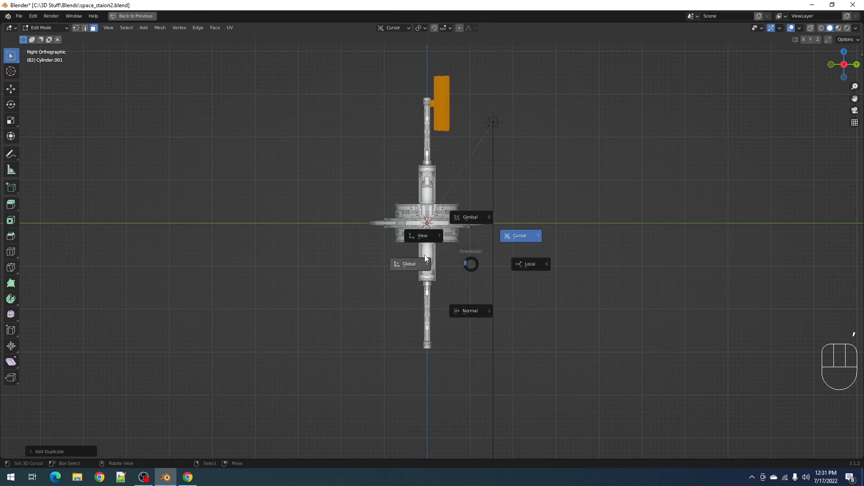
click(428, 265)
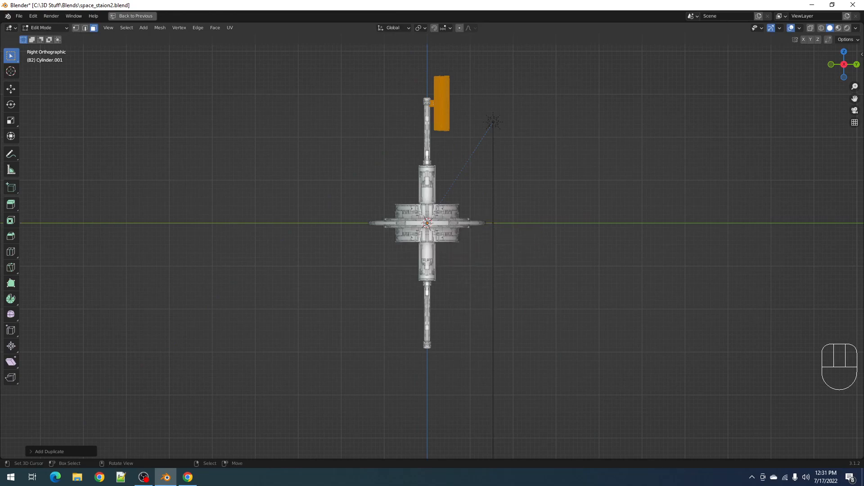
key(comma)
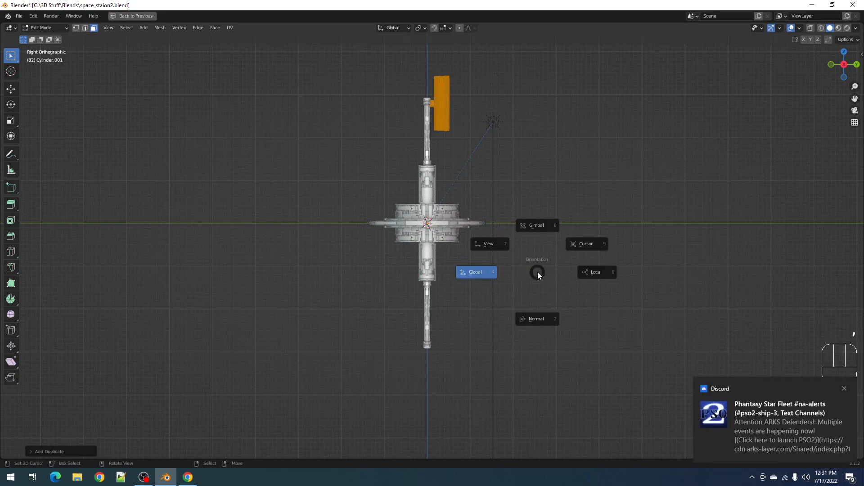
key(Escape)
key(period)
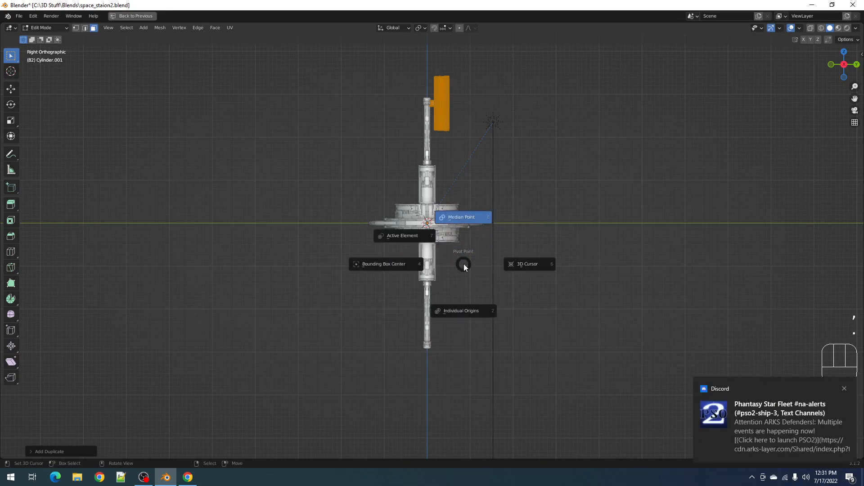
click(521, 267)
Preview mirroring the duplicated module along the global Z axis about the 3D cursor, and cancel it.
key(ctrl)
key(ctrl+m)
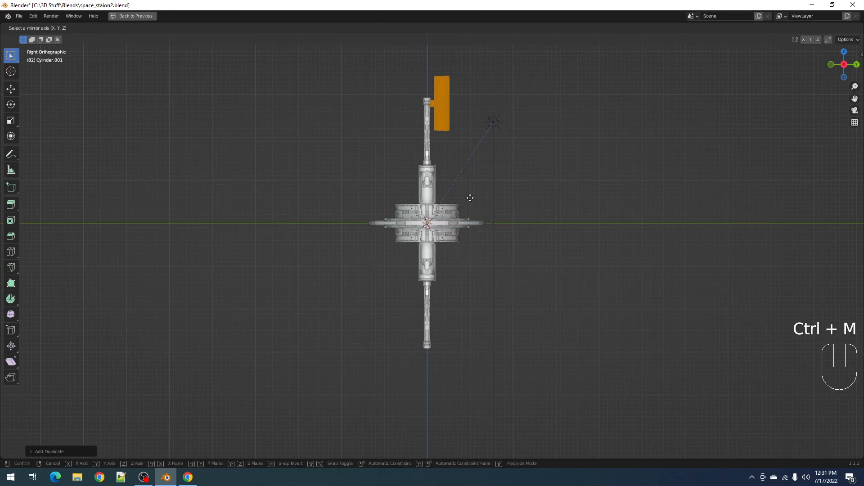
middle_drag(469, 208, 462, 288)
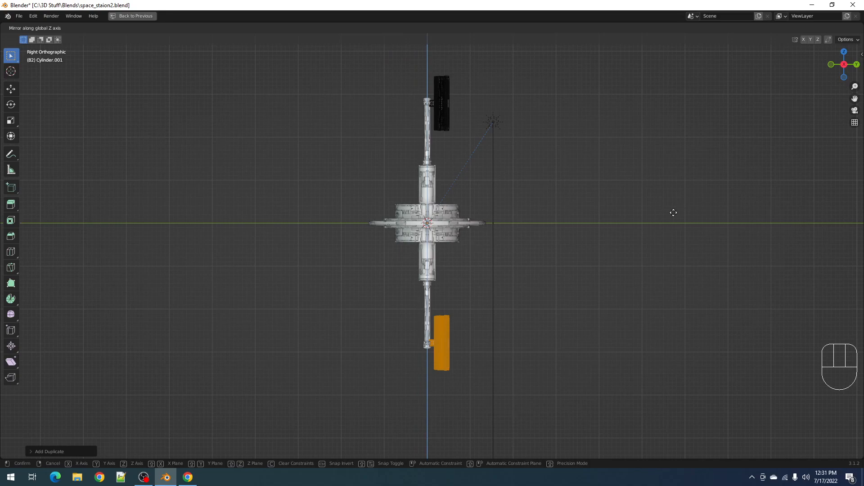
right_click(469, 248)
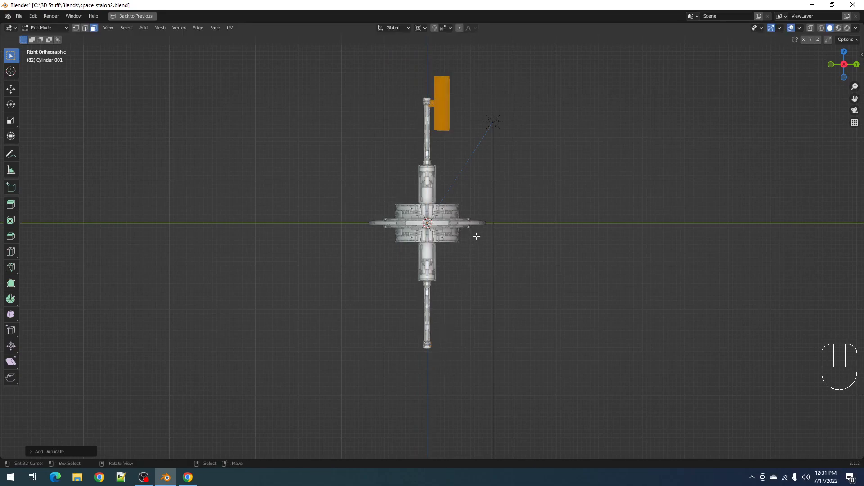
Mirror the duplicated module to the station's lower tip along the global Z axis, and undo it.
key(ctrl+m)
key(y)
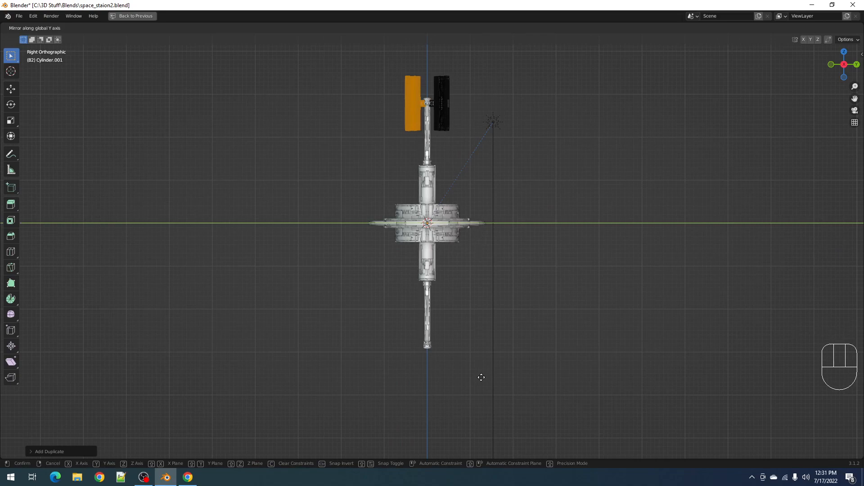
middle_click(478, 317)
middle_drag(478, 317, 472, 363)
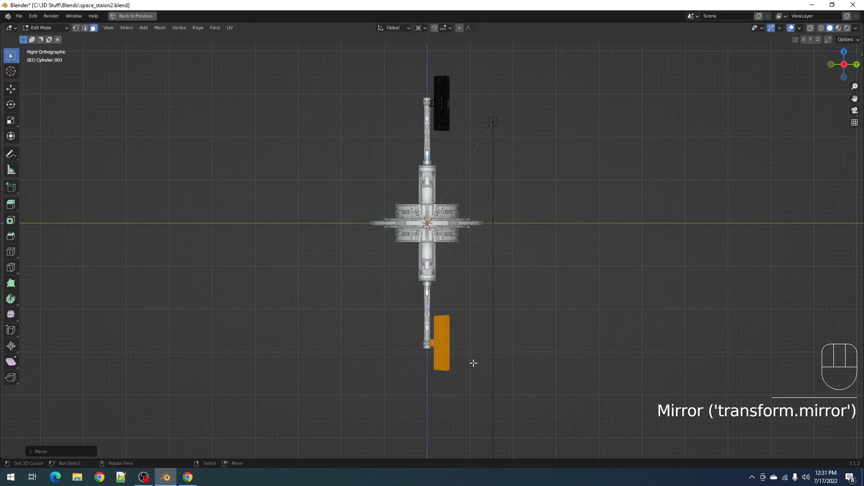
key(ctrl+z)
Mirror the duplicated module along the global Z axis to the station's lower tip and return to Object Mode.
key(ctrl+m)
middle_drag(494, 257, 272, 255)
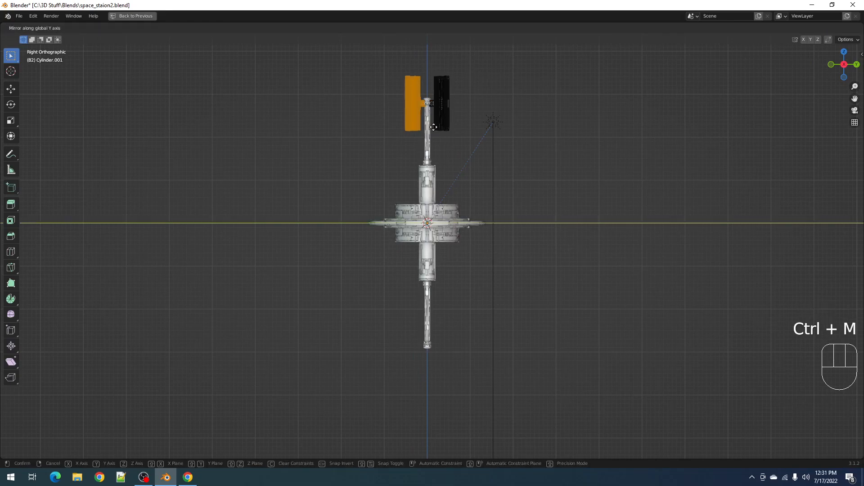
middle_drag(475, 228, 464, 346)
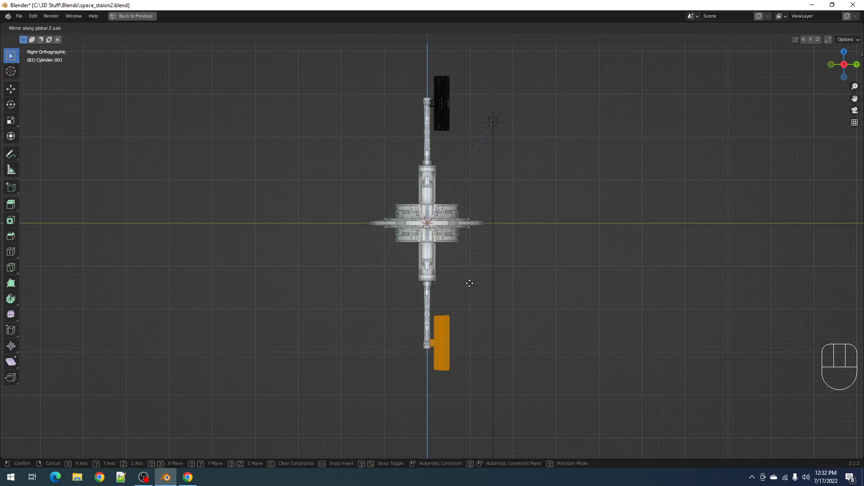
click(478, 275)
key(space)
middle_drag(478, 275, 488, 286)
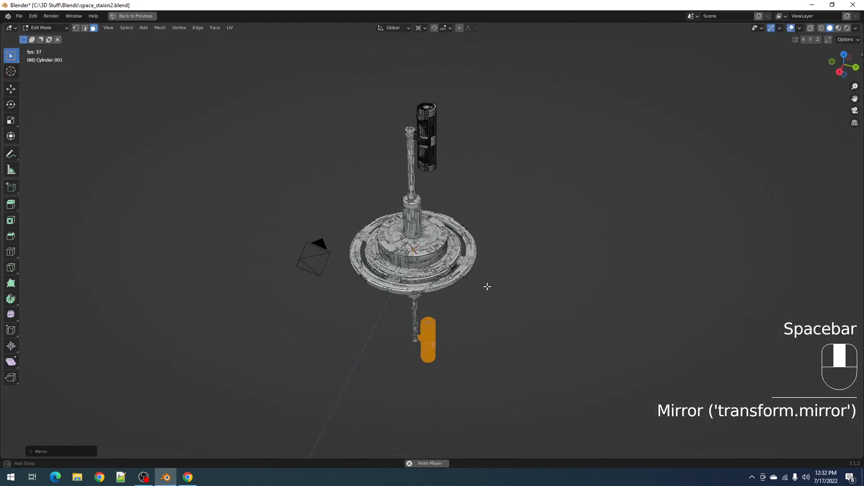
key(alt+a)
key(Tab)
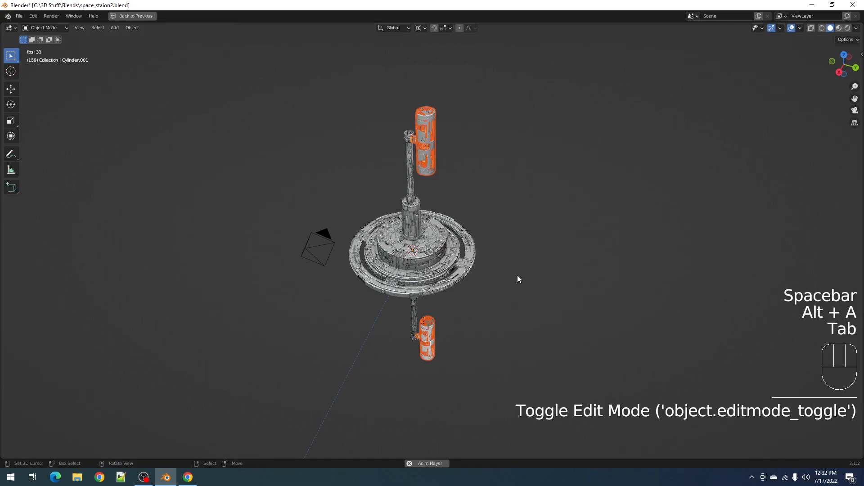
key(r)
key(z)
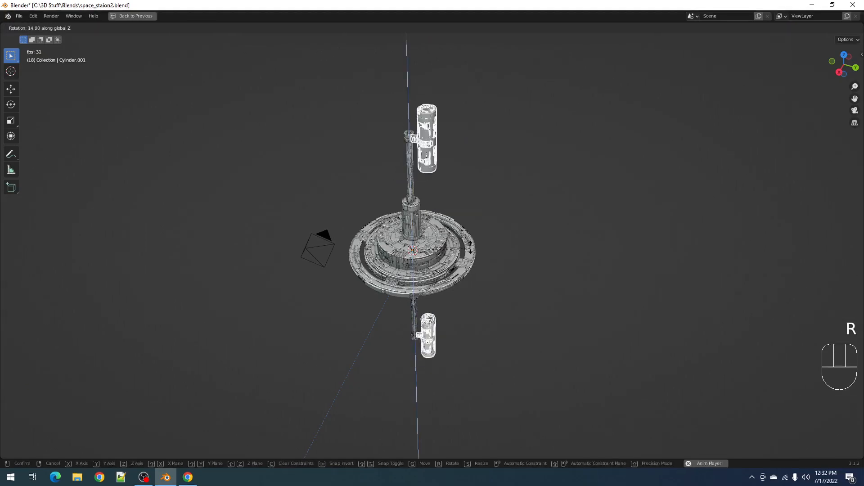
click(476, 247)
Examine the panelled module and its attachment to the tower's upper tip from closer and farther away.
mouse_move(476, 248)
alt+middle_down()
mouse_move(497, 213)
mouse_move(495, 195)
mouse_move(483, 255)
alt+middle_up()
scroll(482, 256, up, 4)
middle_drag(463, 176, 460, 218)
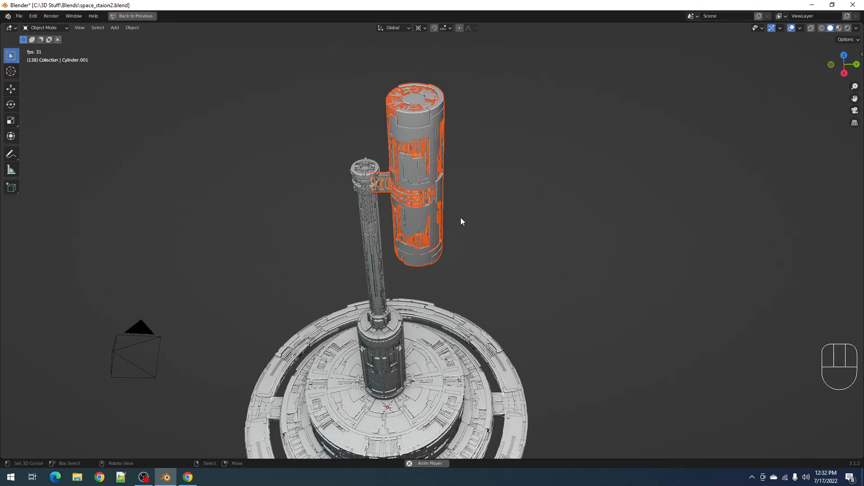
scroll(460, 217, up, 2)
scroll(461, 211, down, 6)
mouse_move(471, 250)
shift+middle_down()
mouse_move(480, 235)
mouse_move(480, 252)
shift+middle_up()
scroll(482, 252, up, 4)
scroll(482, 253, down, 4)
scroll(490, 234, up, 4)
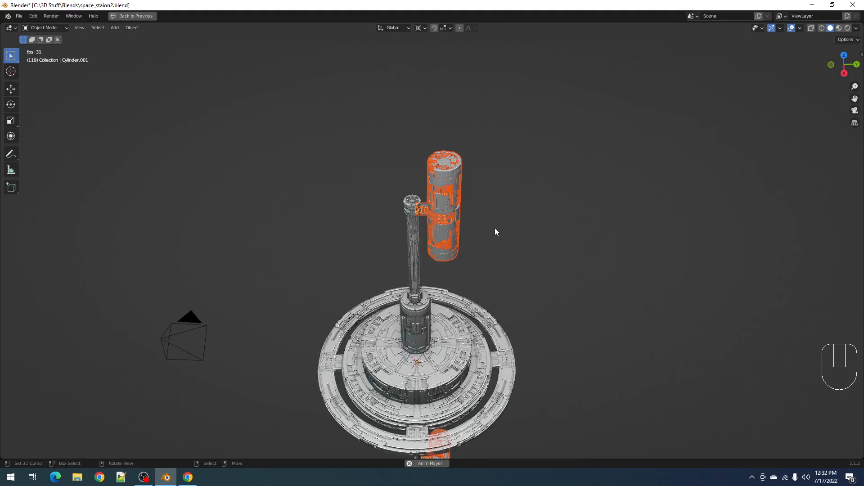
Radially symmetrize the Cylinder.001 module base about its origin on the Z axis with a count of 4.
key(shift+q)
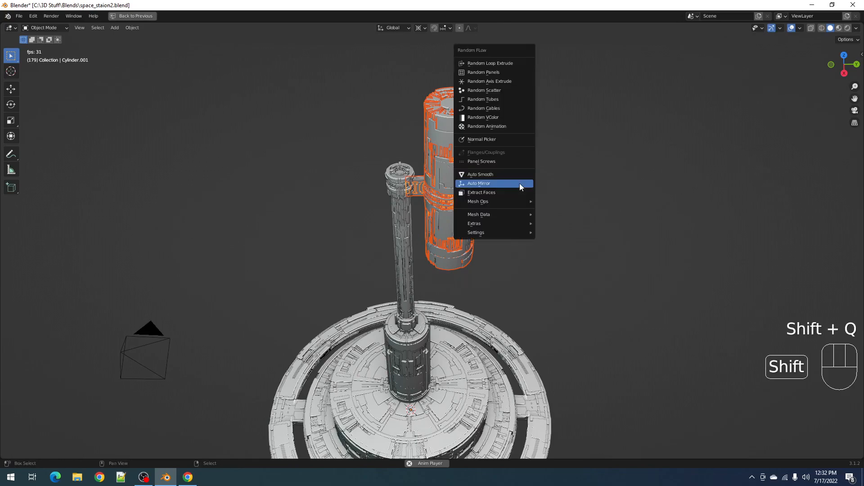
click(504, 174)
key(alt+x)
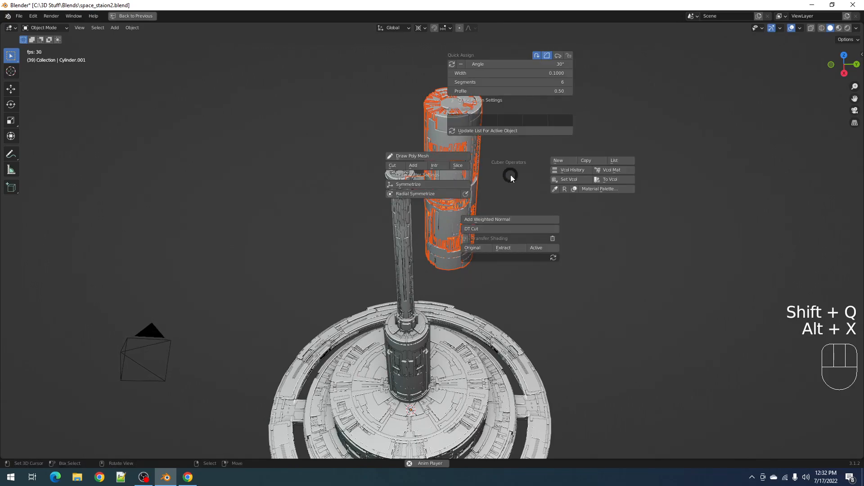
click(446, 194)
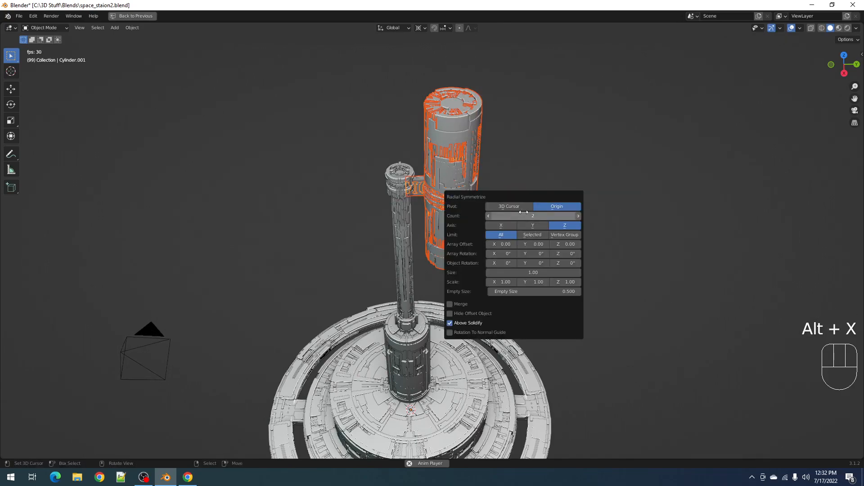
click(558, 208)
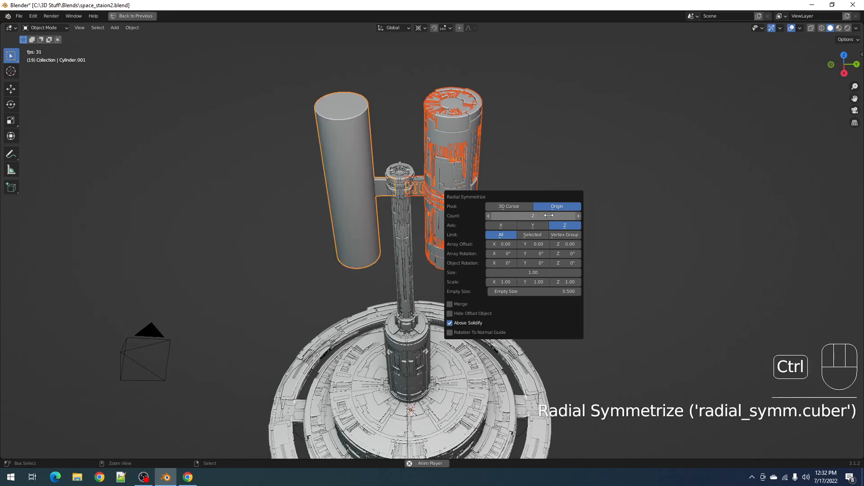
key(ctrl+space)
key(space)
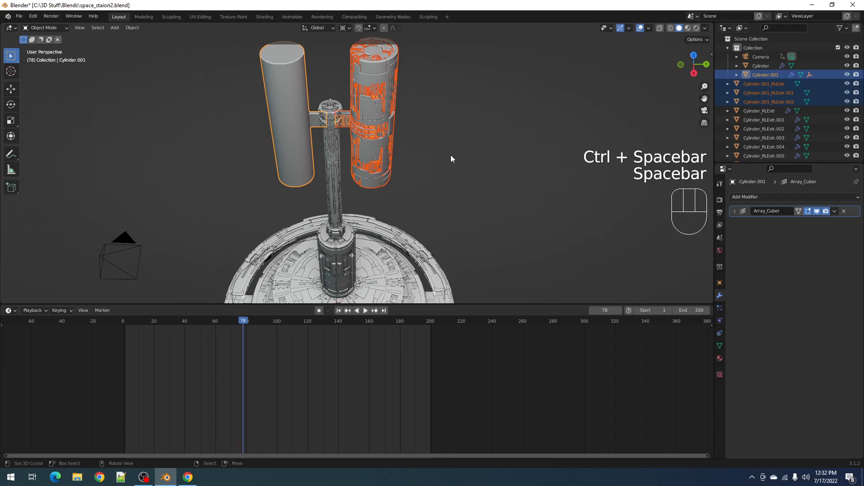
key(F9)
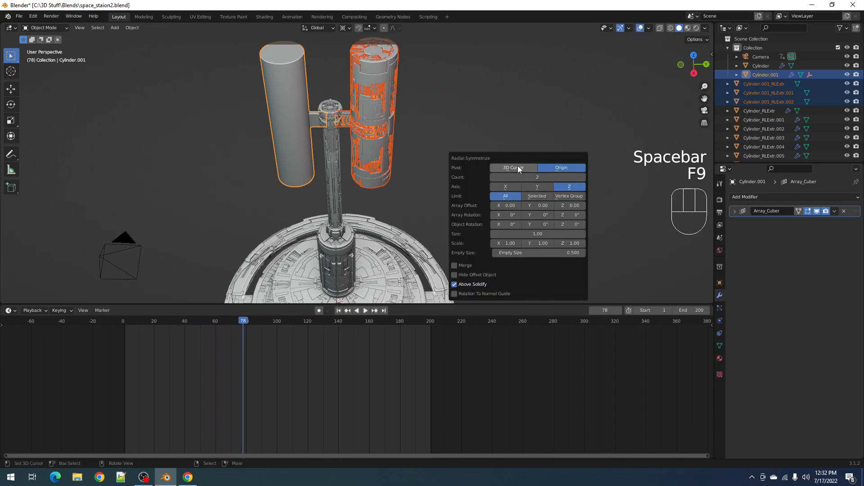
Radially symmetrize the Cylinder.001_RLExtr panels about their origin on the Z axis with a count of 4.
click(747, 85)
key(shift+r)
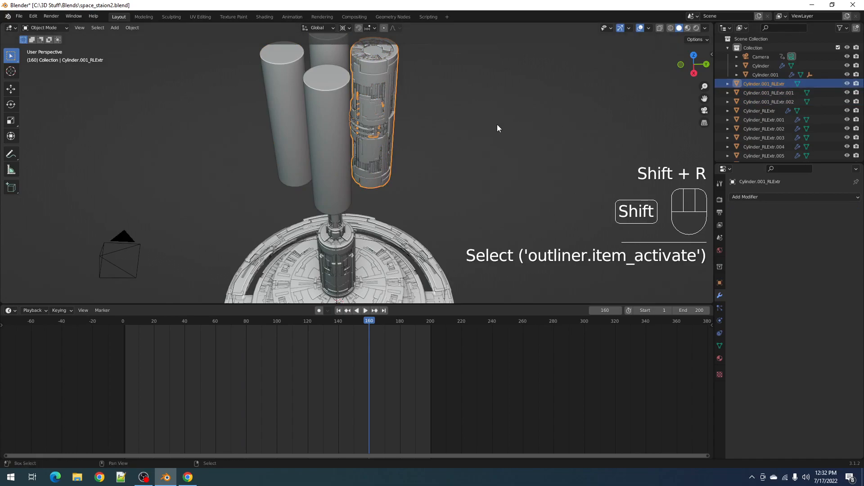
key(shift+q)
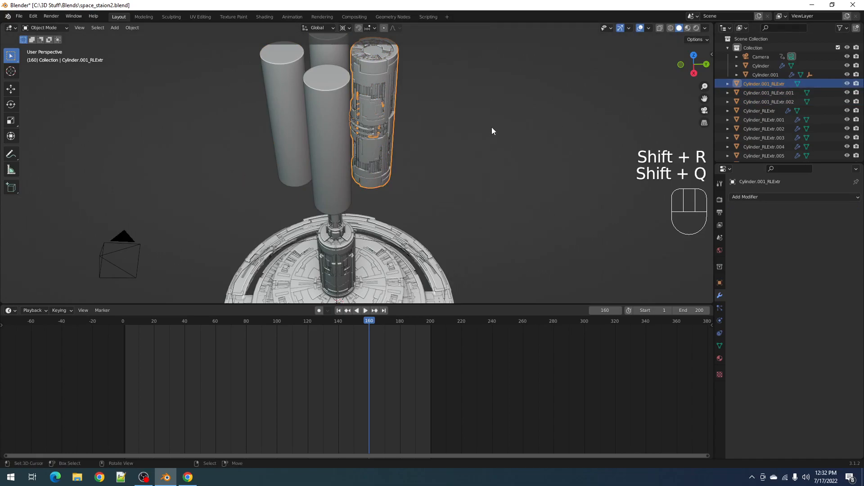
key(alt+x)
click(390, 158)
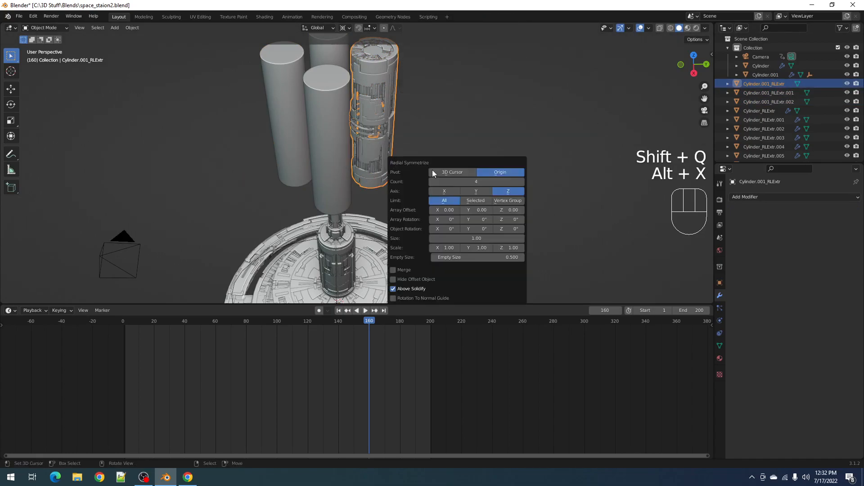
click(494, 172)
Apply the same four-count Z-axis Radial Symmetrize about the origin to Cylinder.001_RLExtr.001.
click(757, 93)
key(alt+x)
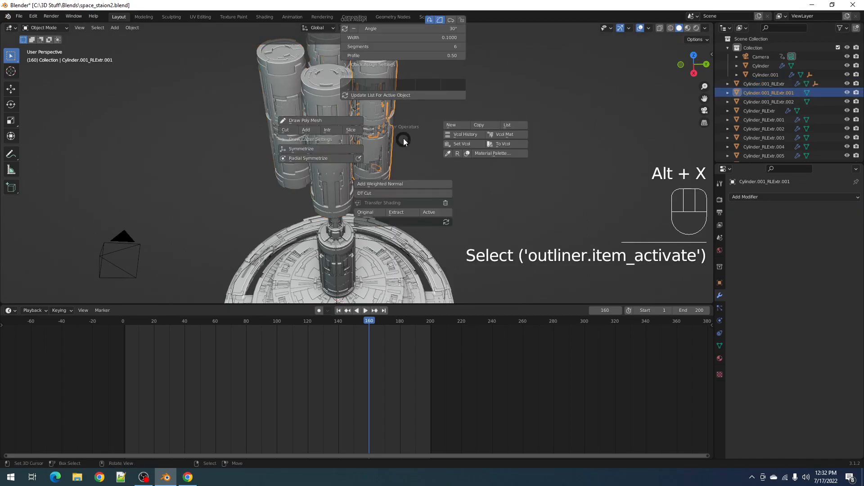
click(335, 161)
click(439, 174)
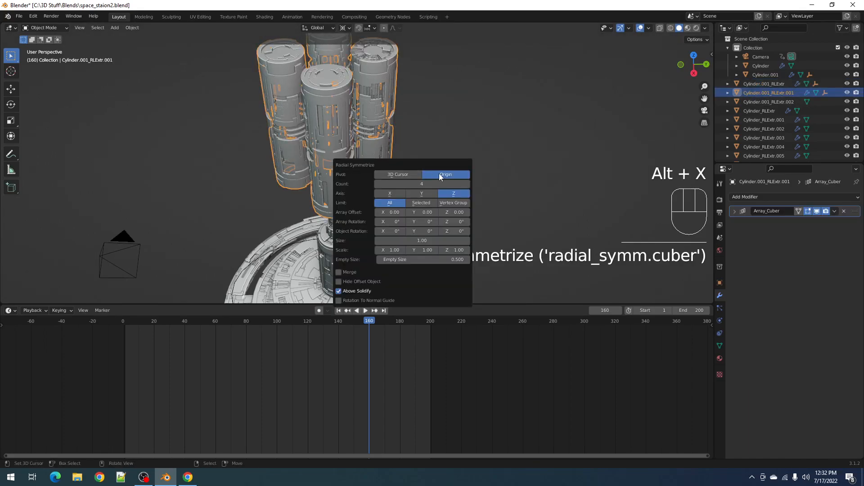
Apply the origin-based Radial Symmetrize to the remaining module detail object, Cylinder.001_RLExtr.002.
click(752, 101)
key(alt+x)
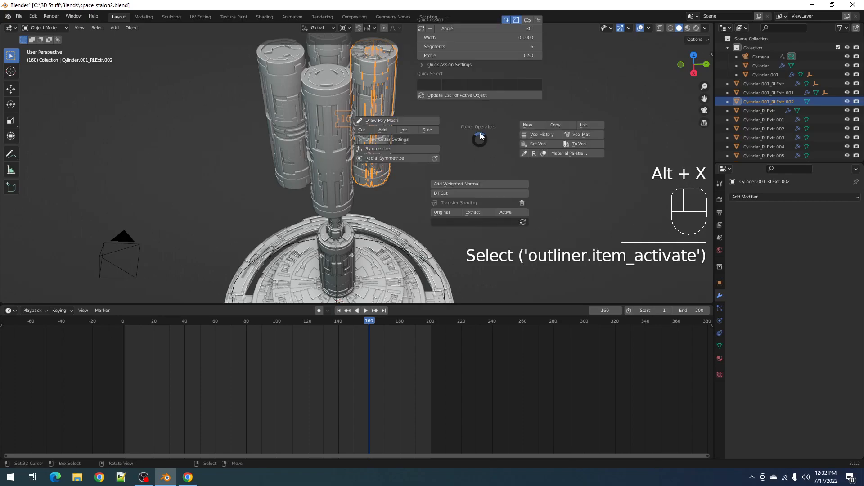
click(416, 158)
click(505, 172)
Deselect everything and check the station with its module clusters through the camera.
key(alt+a)
scroll(435, 176, down, 5)
middle_drag(435, 176, 423, 128)
shift+middle_drag(396, 180, 394, 140)
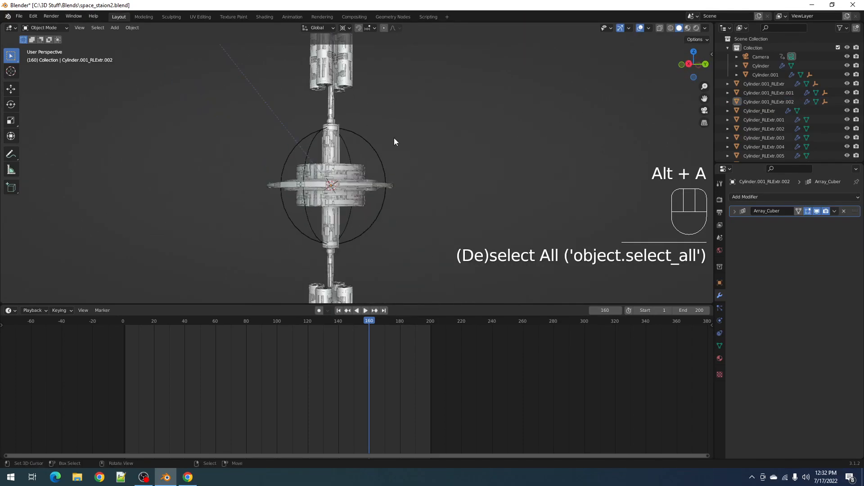
key(KP_0)
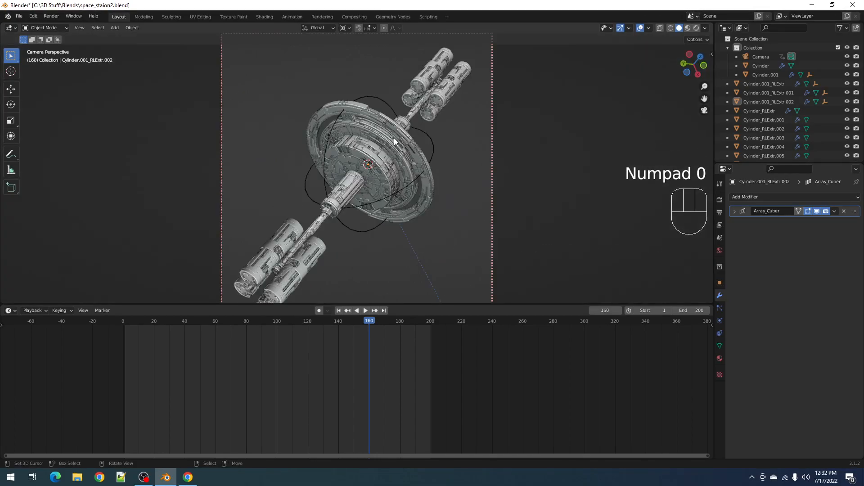
key(KP_0)
Select all module cluster objects, recalculate their mesh normals to the outside in Edit Mode, and deselect them.
shift+middle_drag(393, 139, 403, 167)
scroll(360, 144, up, 2)
alt+middle_drag(329, 135, 345, 138)
drag(377, 98, 421, 237)
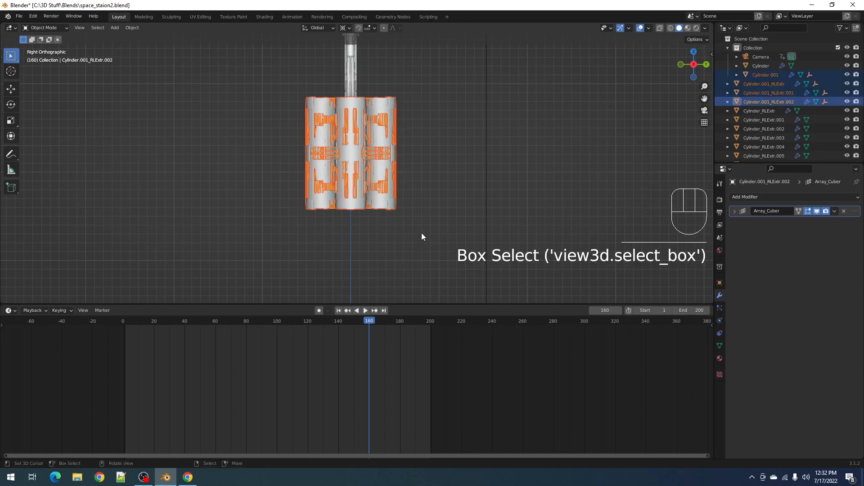
key(Tab)
key(a)
scroll(446, 135, up, 3)
key(alt+n)
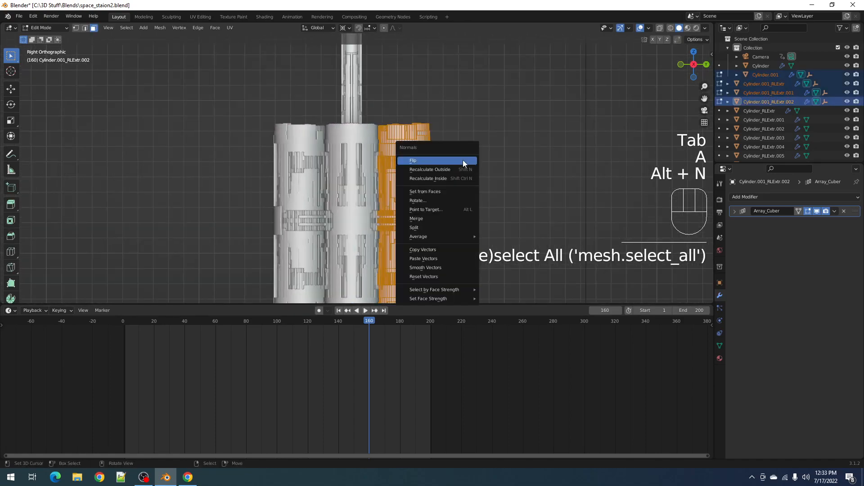
click(462, 170)
key(Tab)
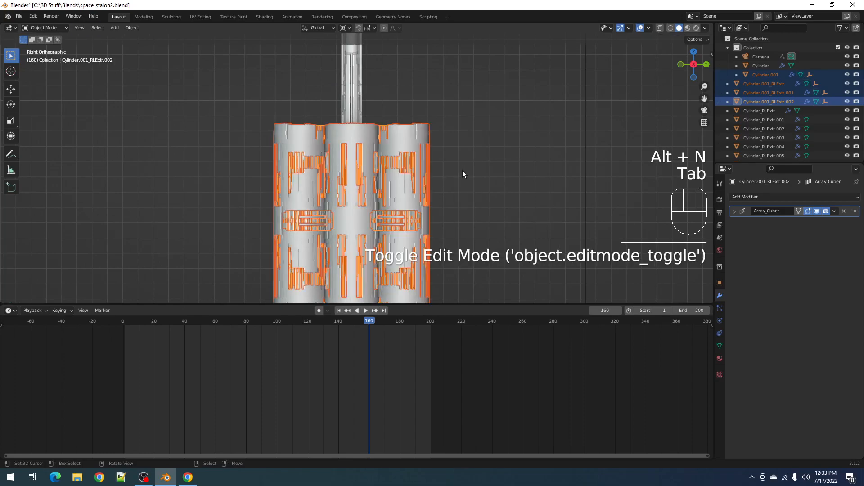
key(alt+a)
Check the whole station in the camera view with the viewport maximized, and restore the normal layout.
scroll(462, 170, down, 4)
shift+middle_drag(463, 170, 429, 147)
key(KP_0)
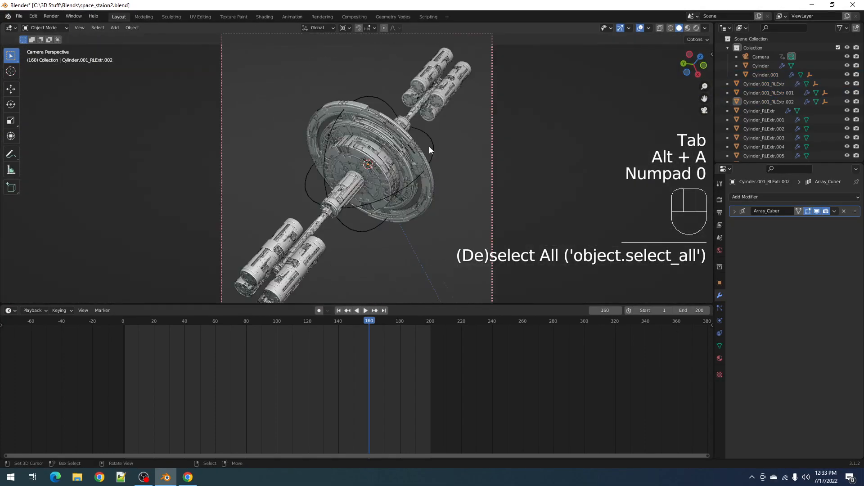
key(ctrl+space)
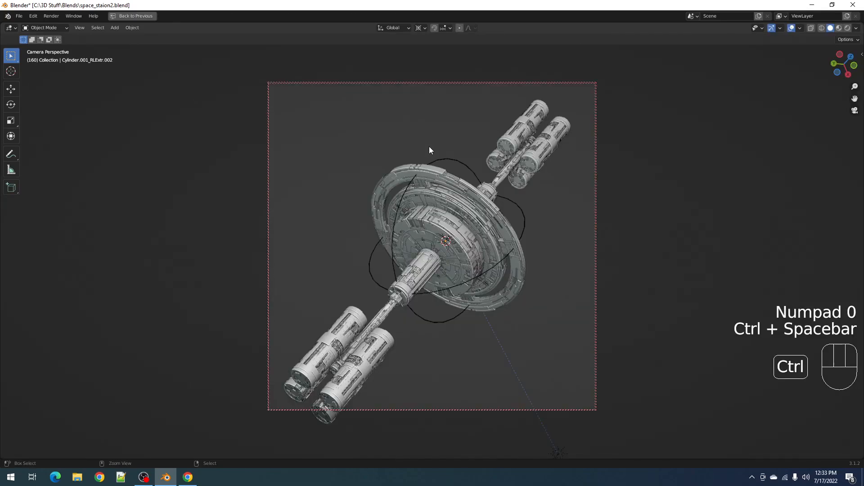
ctrl+middle_drag(452, 148, 426, 187)
key(ctrl+space)
key(KP_0)
Select all of the station's mesh objects with Select Grouped by type.
scroll(424, 187, up, 3)
right_click(405, 173)
key(shift+g)
key(t)
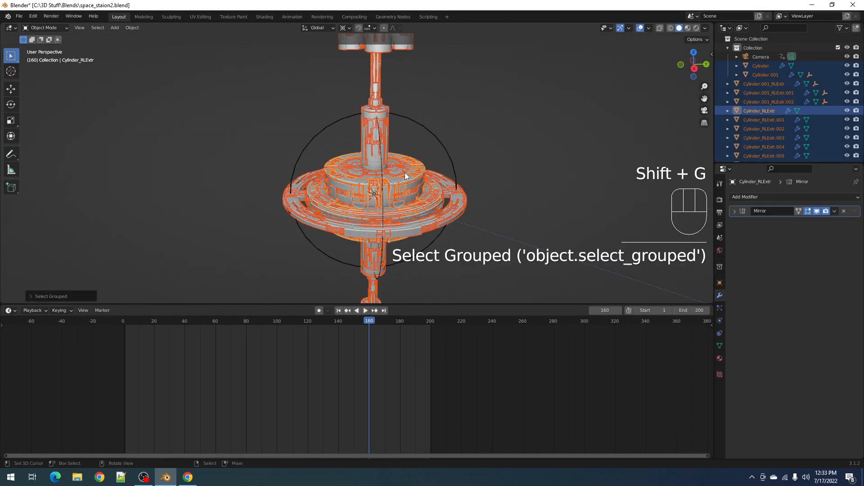
key(alt+x)
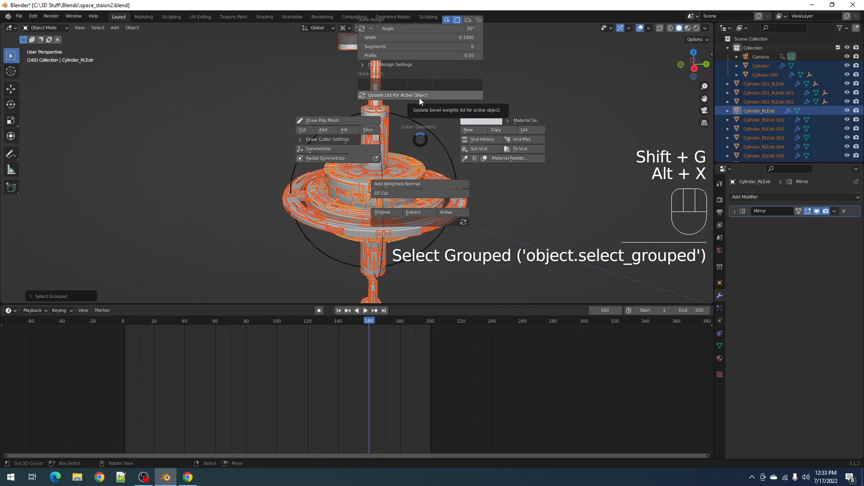
click(421, 131)
Apply Random VColor to the selected station parts using the bw01 preset.
key(shift+q)
click(406, 93)
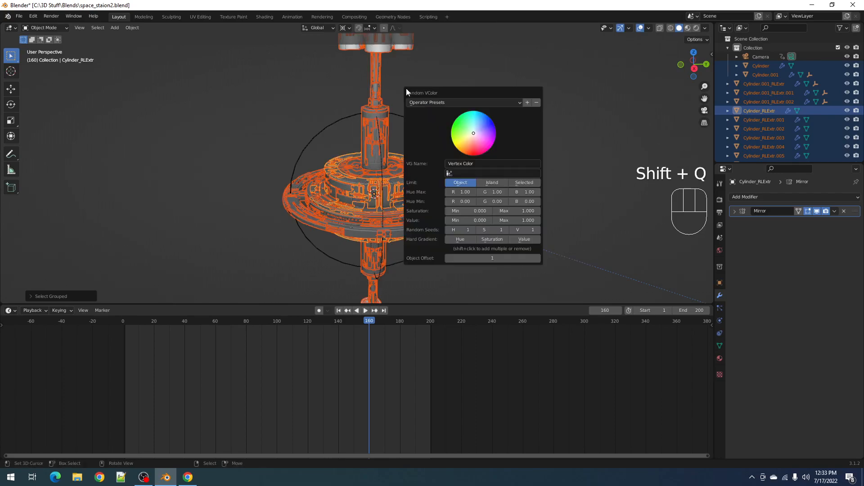
click(489, 103)
click(477, 102)
click(477, 103)
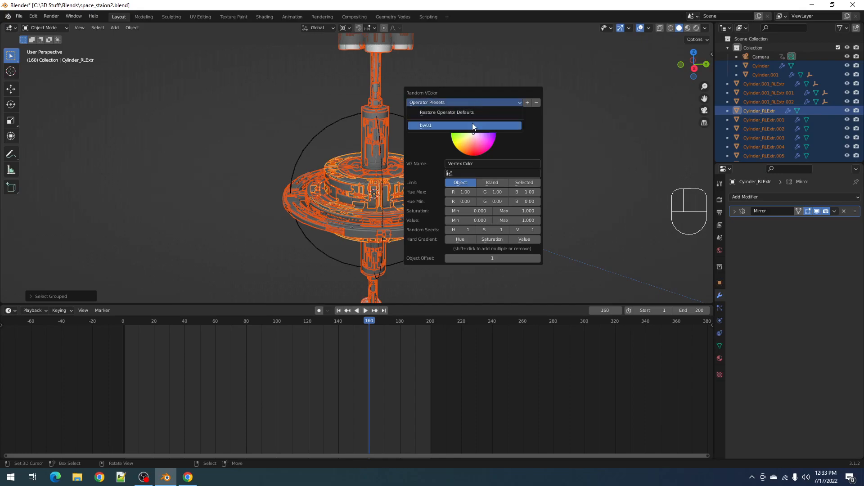
click(472, 123)
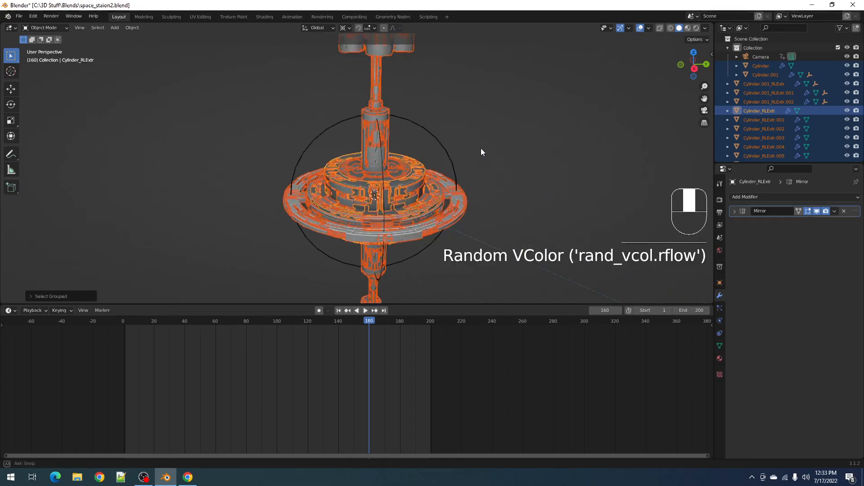
Hide the viewport overlays and maximize the 3D viewport on the whole station.
middle_drag(482, 145, 473, 161)
key(shift+alt+z)
key(ctrl+space)
middle_drag(495, 236, 522, 158)
Try a maximum saturation of 1 for the random vertex colors, and set it back to 0.
key(F9)
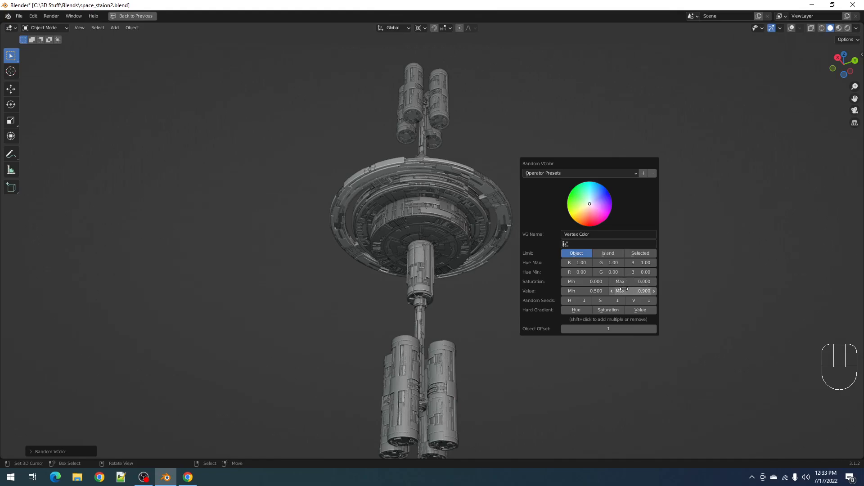
click(638, 284)
text(1)
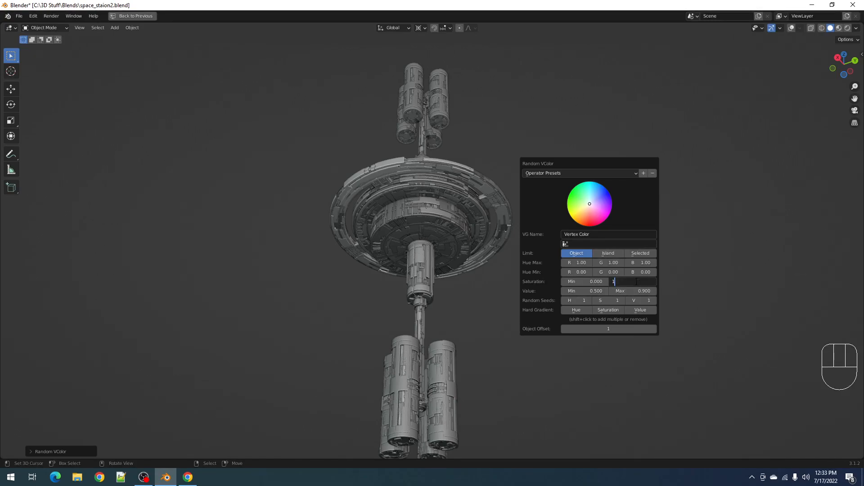
key(Return)
click(636, 281)
text(0)
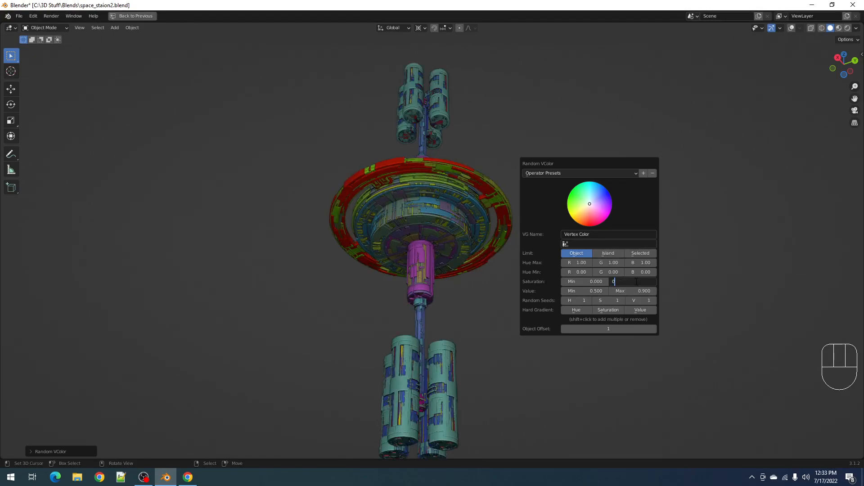
key(Return)
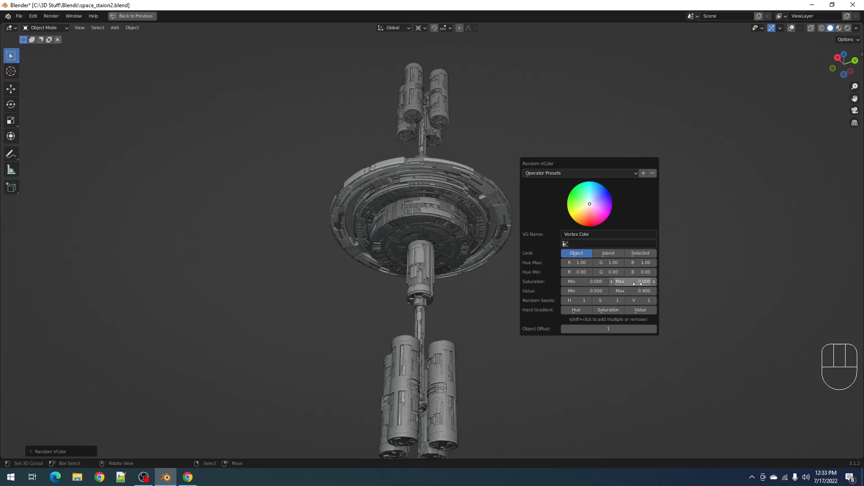
Set the random vertex colors' value range to a minimum of 0.5 and a maximum of 0.9.
click(589, 292)
text(.5)
key(Tab)
key(BackSpace)
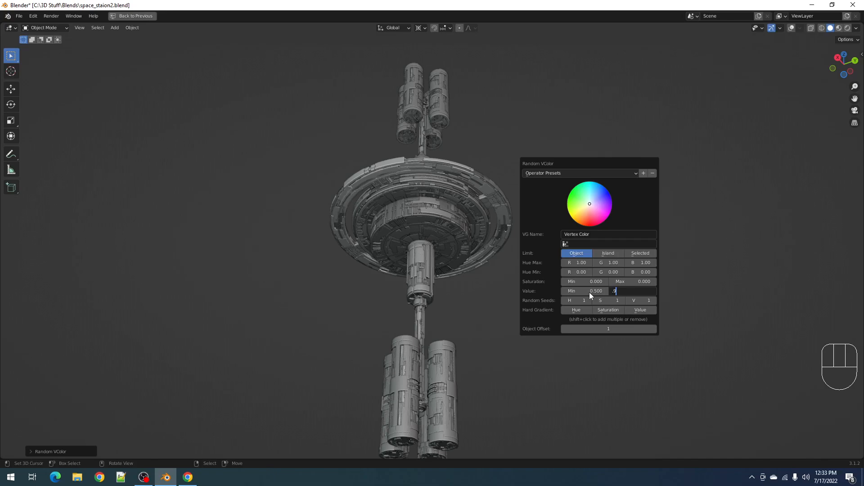
key(Return)
Step the value random seed of the vertex colors up to 8.
ctrl+scroll(637, 302, up, 1)
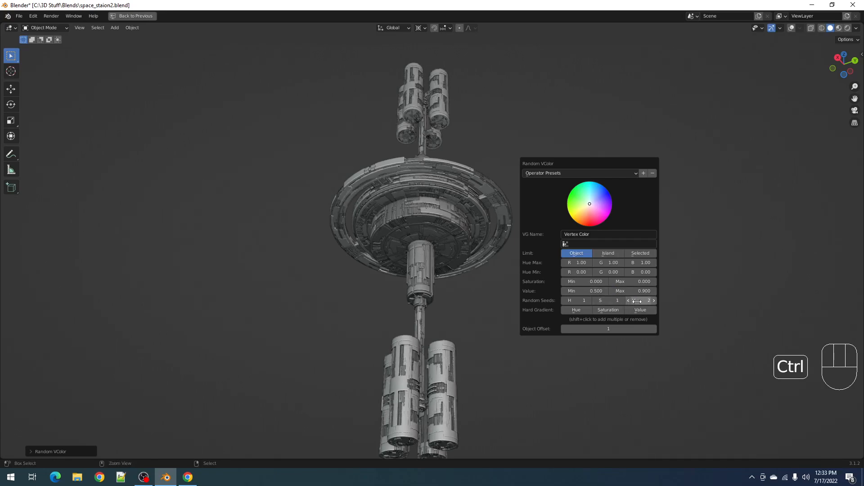
ctrl+scroll(637, 302, up, 3)
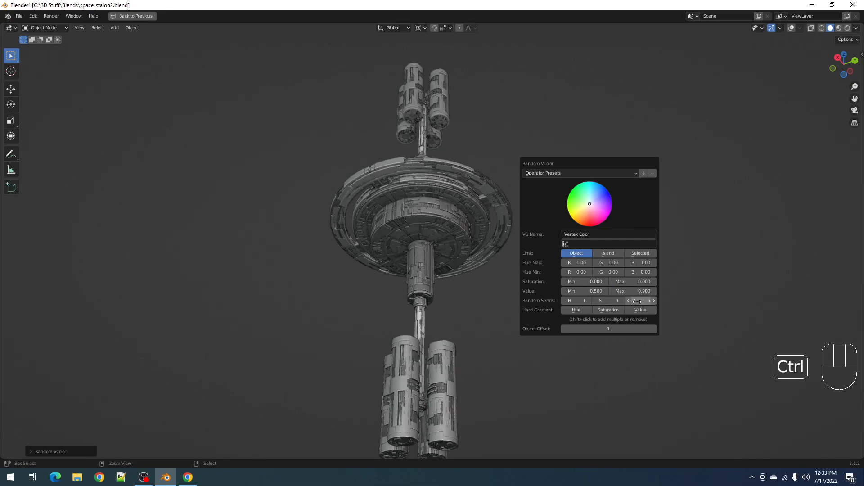
ctrl+scroll(637, 301, up, 2)
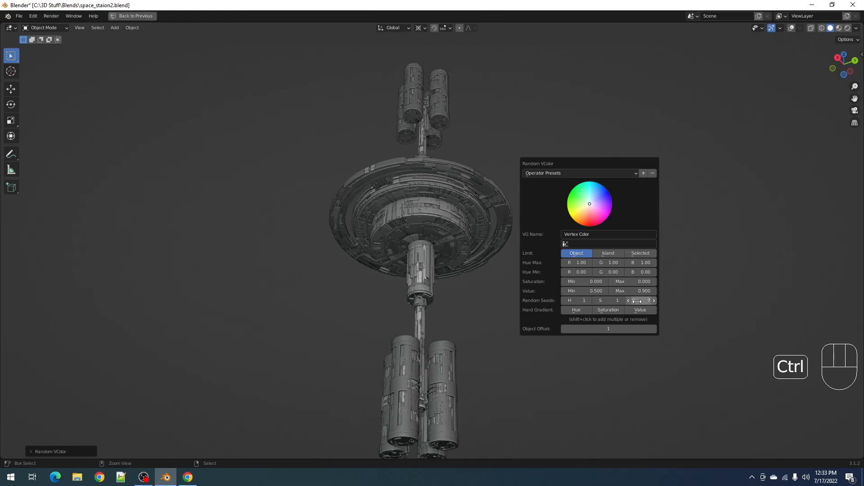
ctrl+scroll(637, 302, up, 1)
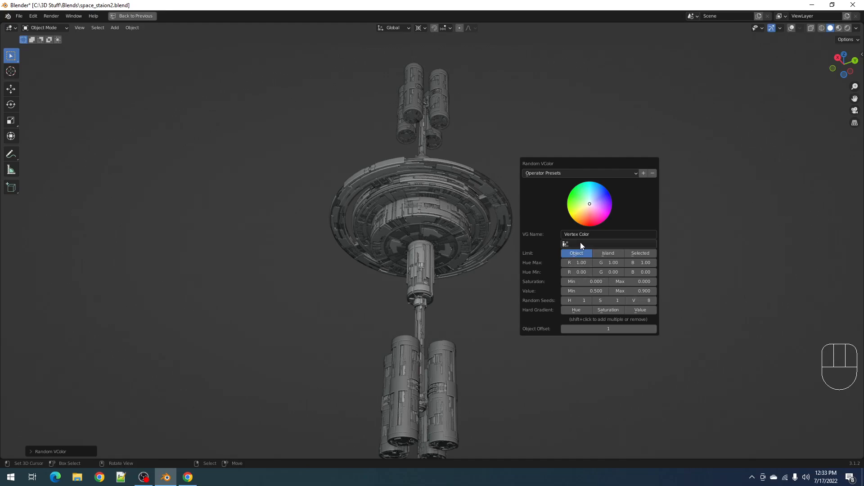
Limit the random colors to Island, set the island offset to 2, and step the value seed up further.
click(607, 252)
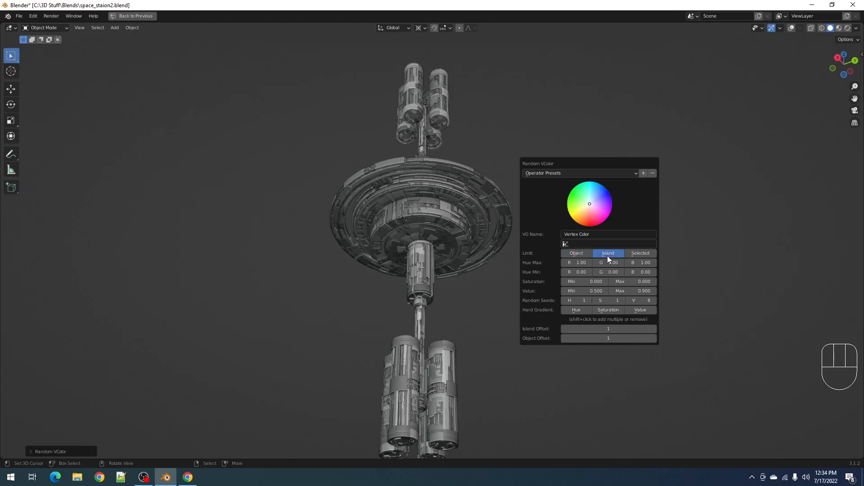
click(606, 329)
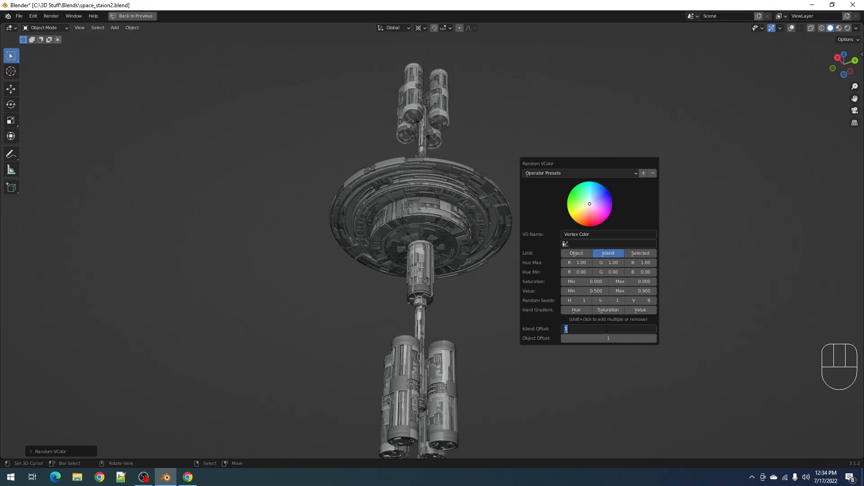
text(2)
key(Return)
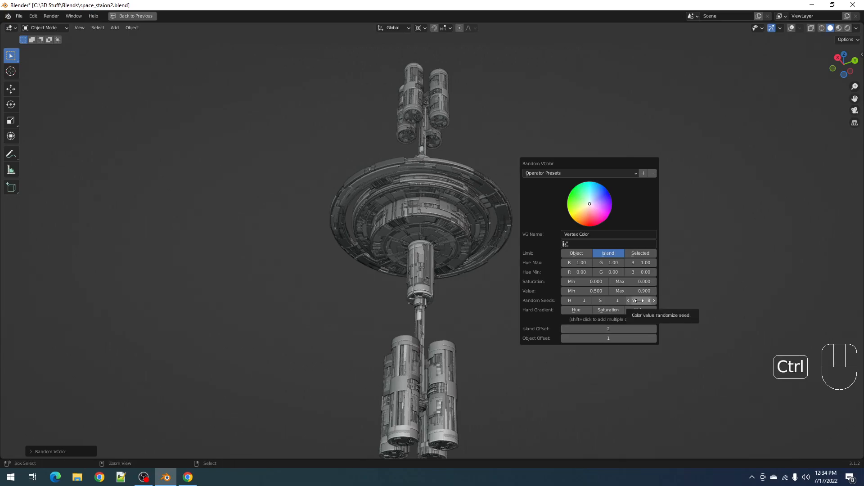
ctrl+scroll(639, 301, up, 1)
ctrl+scroll(639, 301, up, 1)
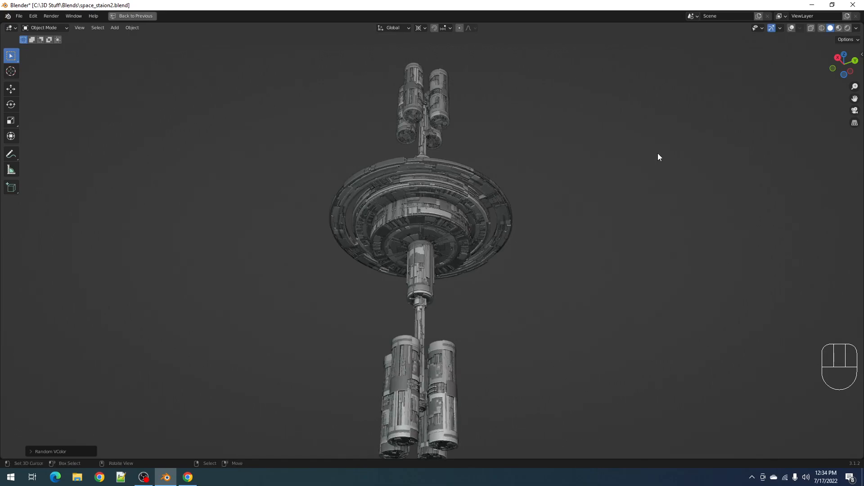
Check the station through the camera view and save the file.
key(KP_0)
key(KP_0)
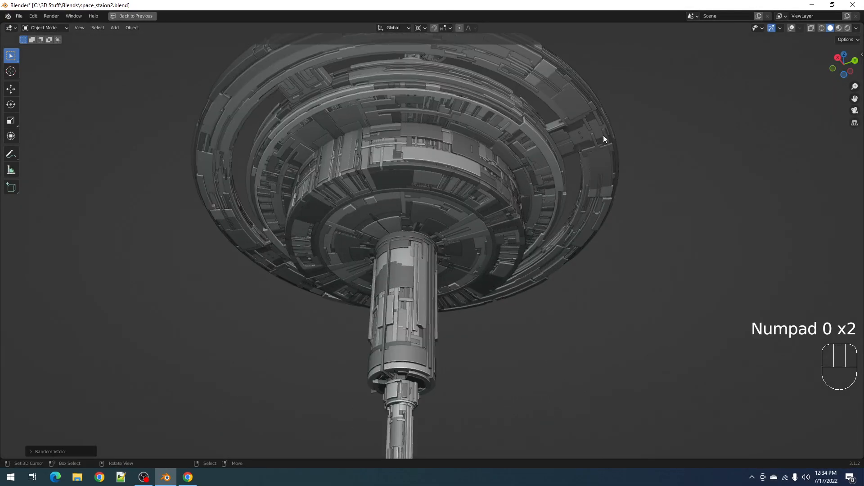
key(ctrl+s)
Show the viewport overlays and select all of the station's meshes from one part with Select Grouped by Type.
mouse_move(495, 220)
middle_down()
mouse_move(467, 171)
mouse_move(479, 222)
middle_up()
key(shift+alt+z)
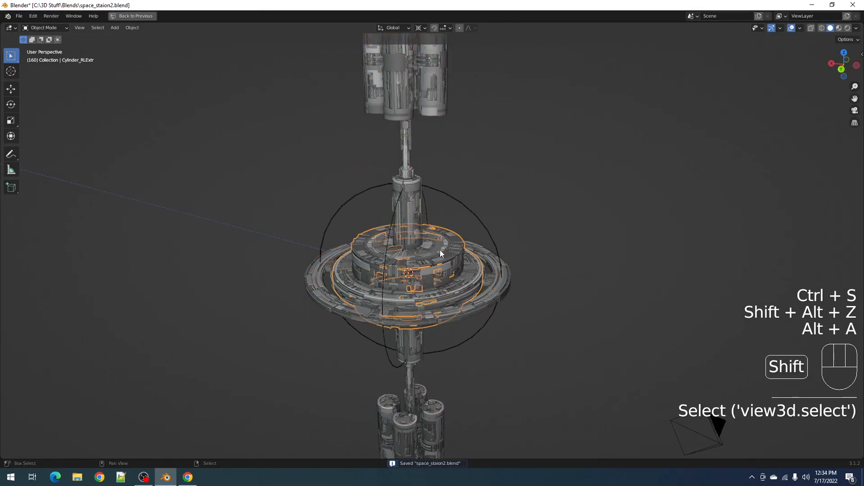
key(shift+g)
key(shift+g)
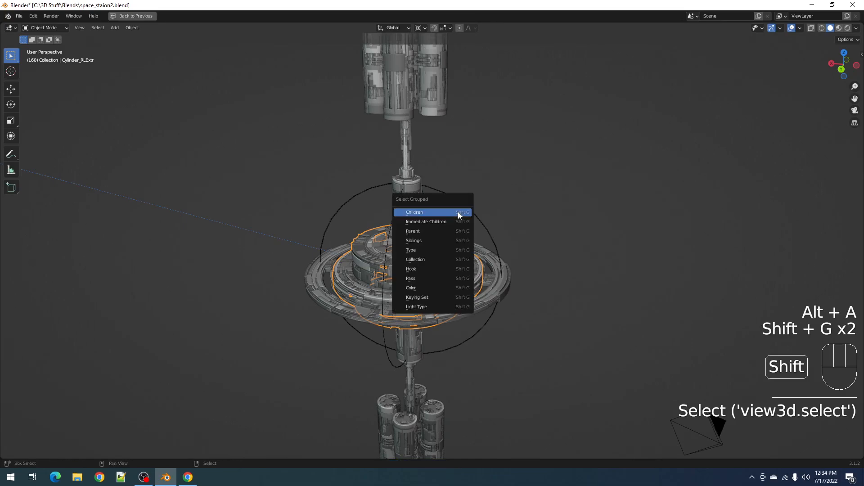
click(438, 250)
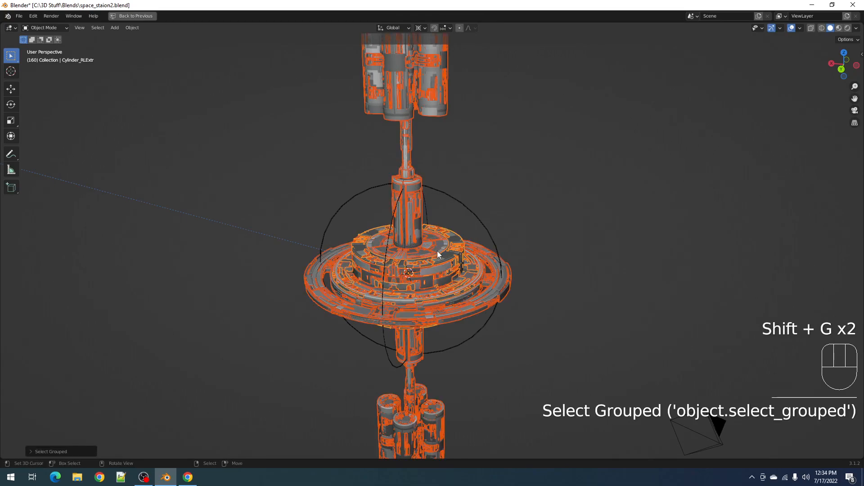
Hide the overlays and assign the existing material named Material to all selected station parts from the Material Palette.
middle_drag(420, 251, 468, 244)
scroll(469, 243, up, 2)
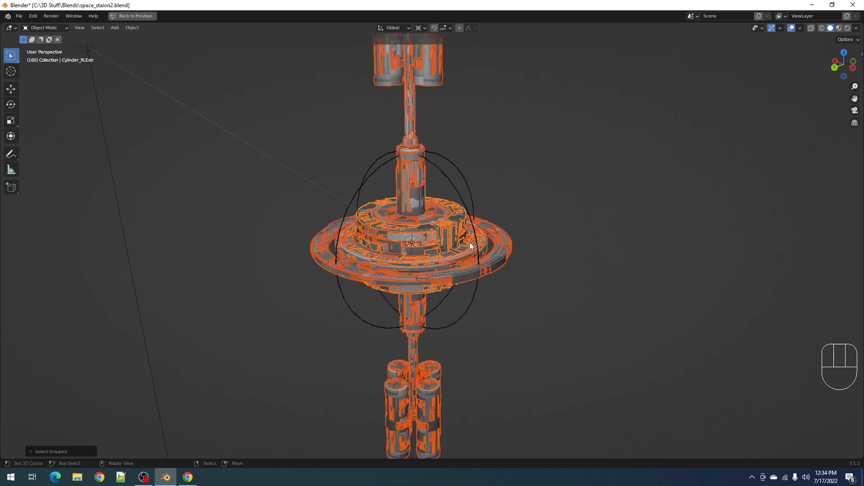
key(shift+alt)
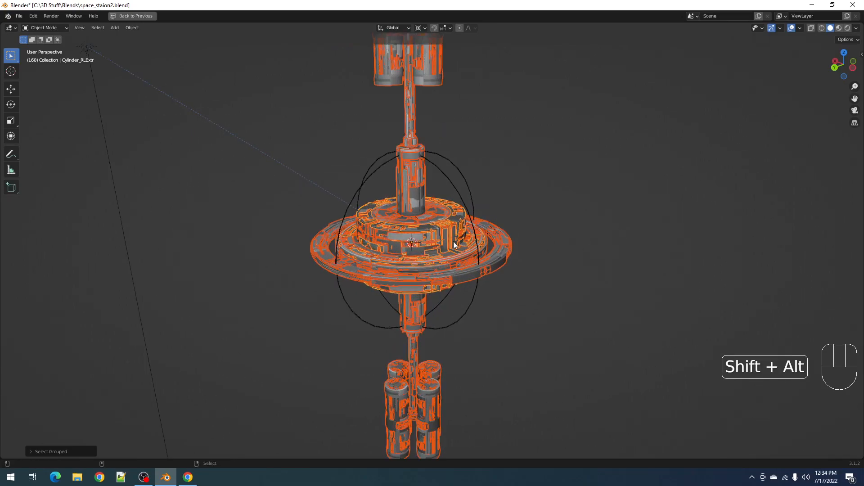
key(shift+alt+z)
shift+middle_drag(493, 198, 510, 267)
scroll(509, 265, down, 2)
key(alt+x)
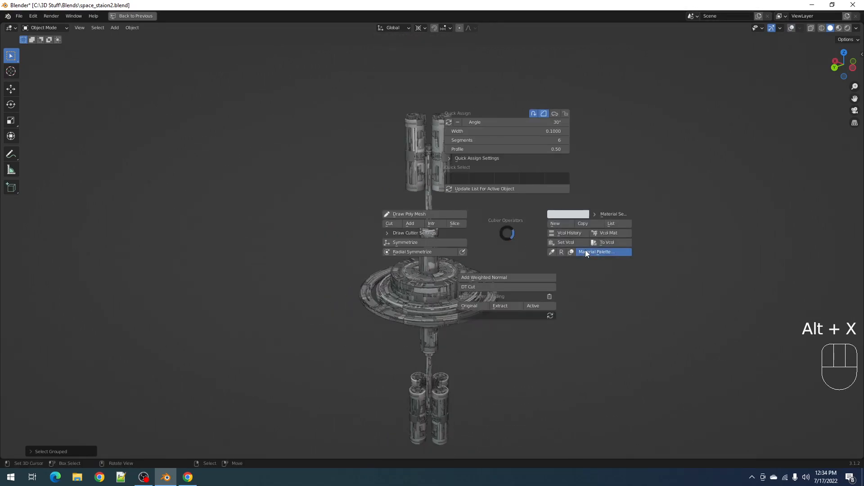
click(585, 250)
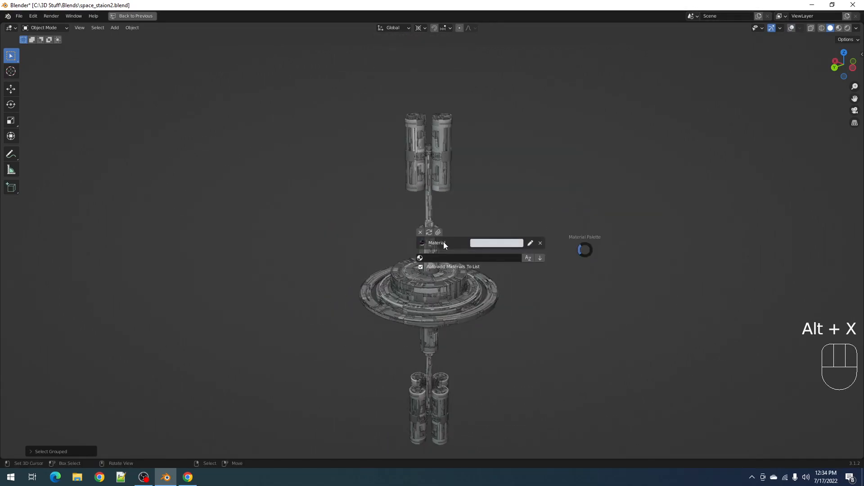
click(444, 242)
Restore the full layout, change the timeline area to the Shader Editor, and frame all of the material's nodes.
key(ctrl+space)
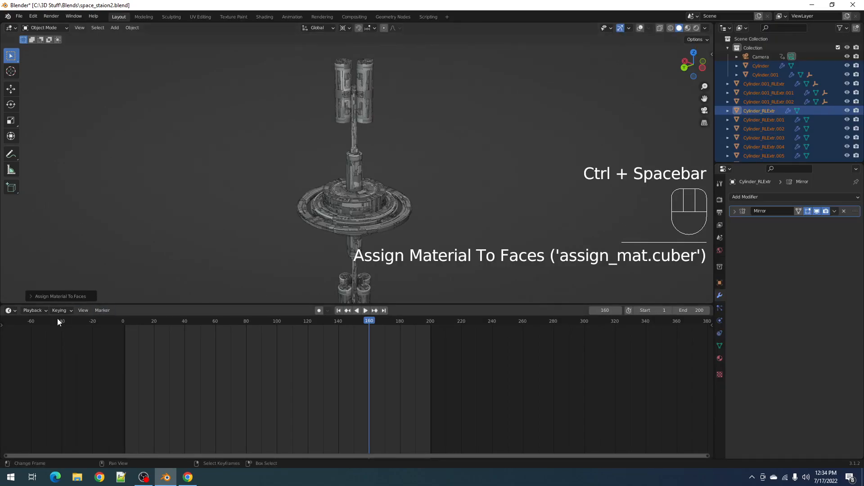
click(10, 310)
click(25, 356)
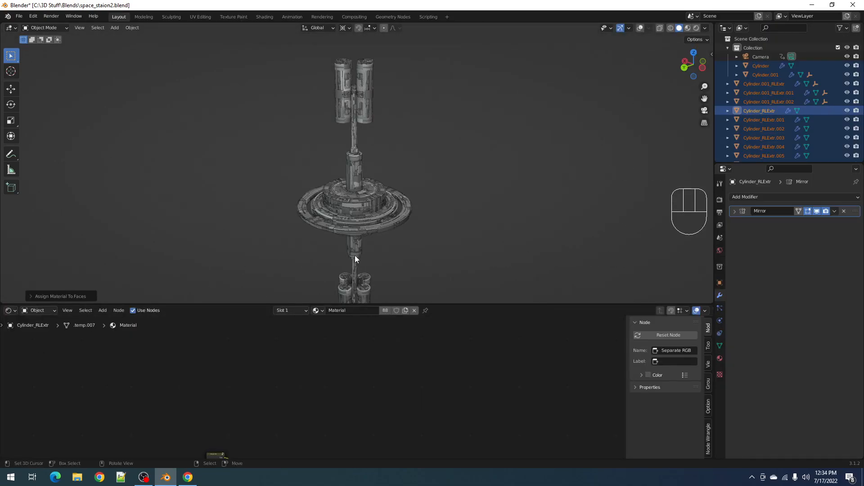
key(a)
key(KP_Decimal)
key(alt+a)
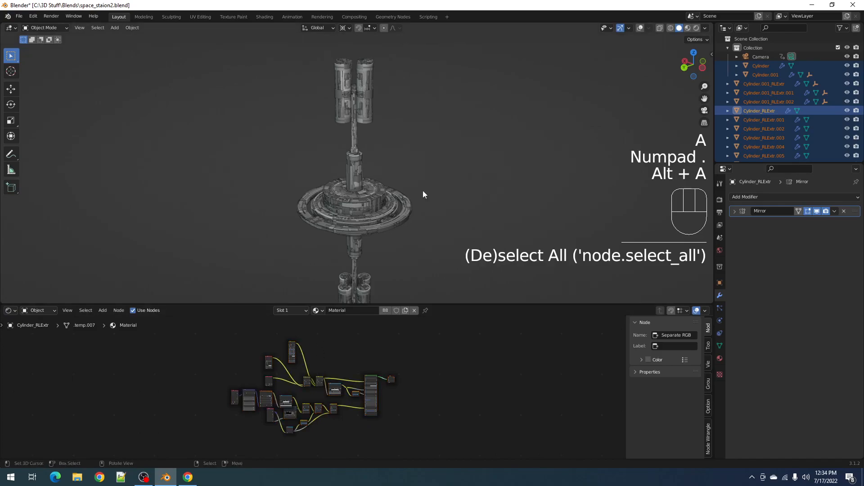
key(z)
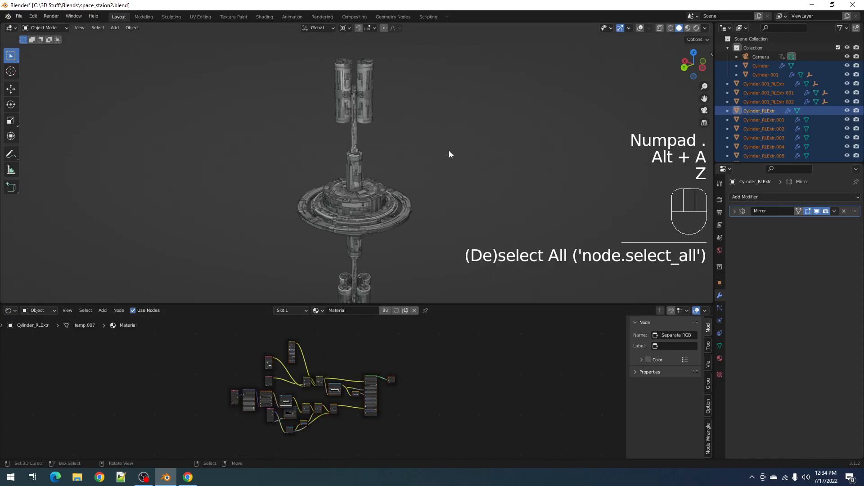
Save the file, set a render region around the station, and show it in rendered shading through the camera with the viewport maximized.
key(ctrl+space)
key(ctrl+s)
key(ctrl+b)
drag(333, 105, 517, 381)
key(z)
click(495, 129)
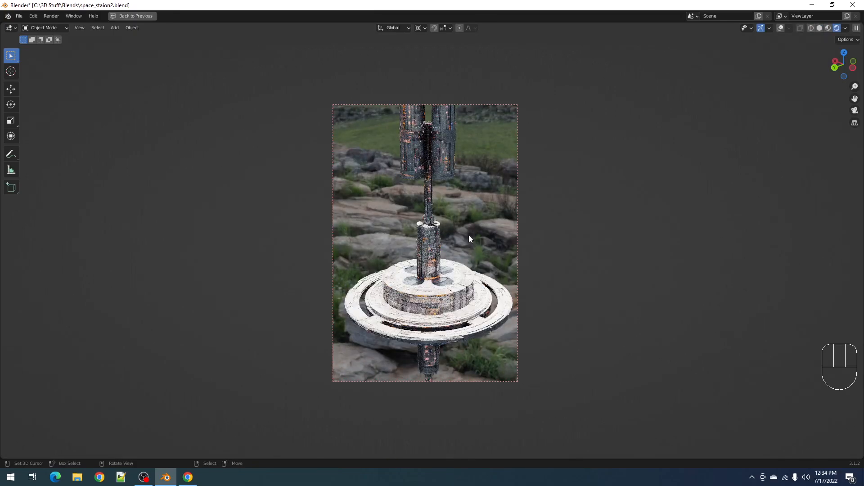
key(KP_0)
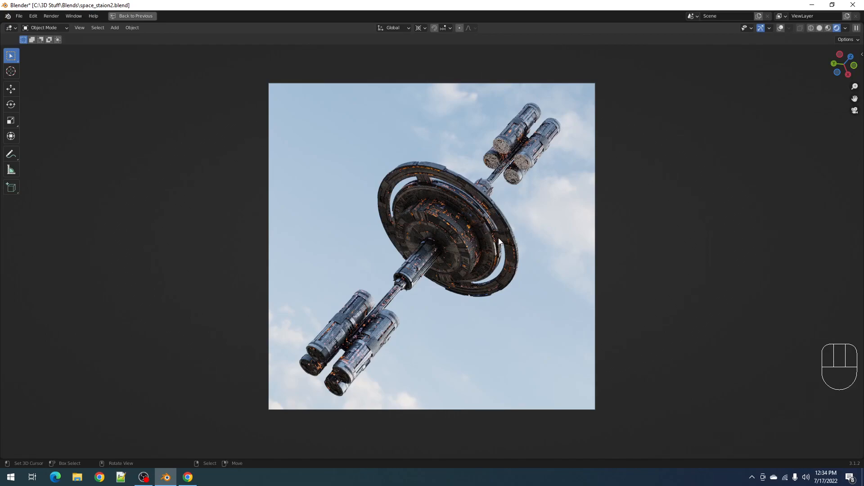
Restore the full layout and reset the ColorRamp feeding Metallic and Roughness to its default black-to-white gradient.
key(ctrl+space)
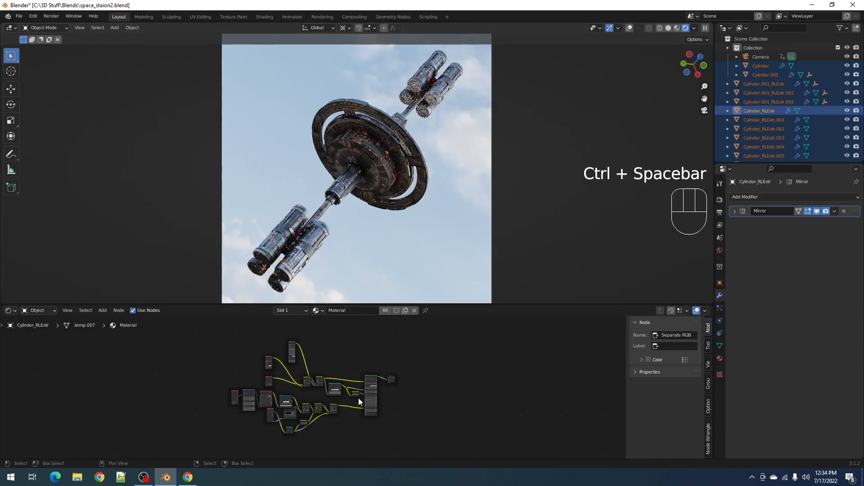
scroll(358, 398, up, 8)
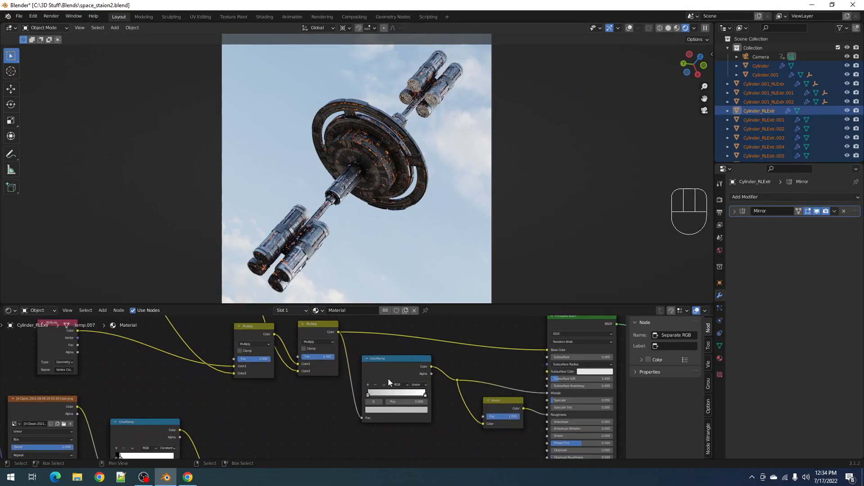
click(388, 374)
key(BackSpace)
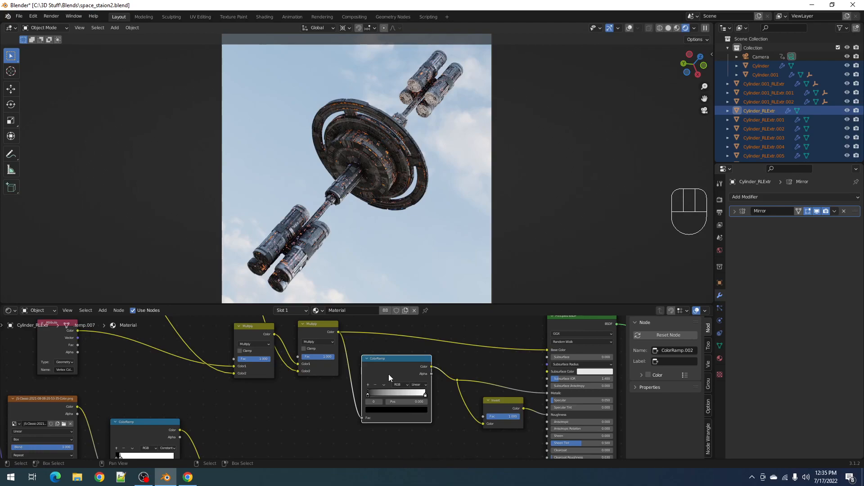
Play the animation briefly, stop it, and switch the viewport to solid shading.
key(space)
key(space)
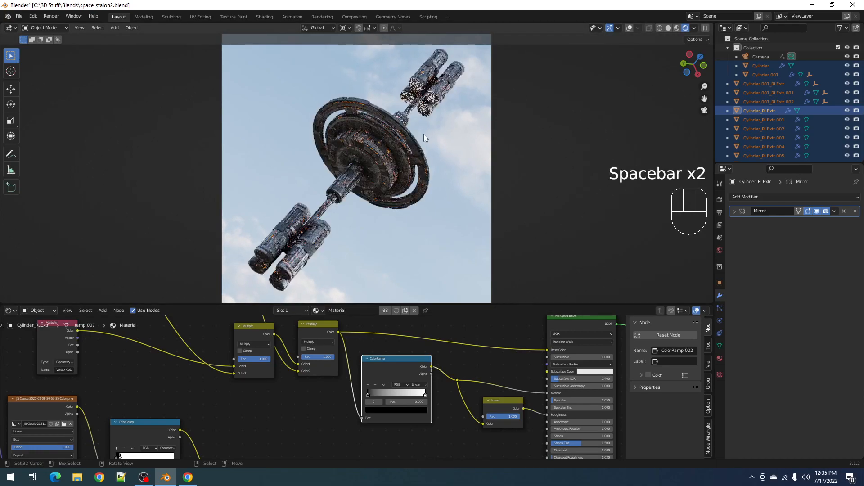
key(z)
click(490, 135)
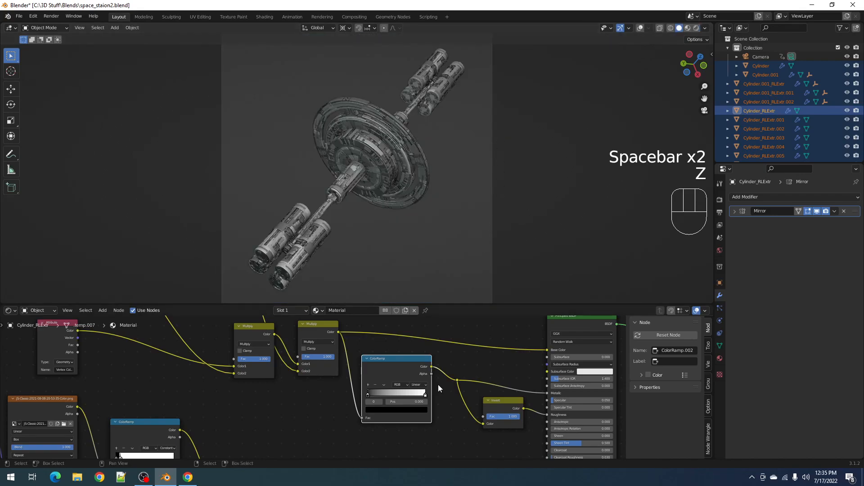
Maximize the Shader Editor and move the Simple Dirt, Attribute and Ambient Occlusion nodes closer to the Multiply nodes.
key(ctrl+space)
scroll(390, 246, down, 4)
middle_drag(360, 214, 449, 301)
scroll(449, 301, up, 3)
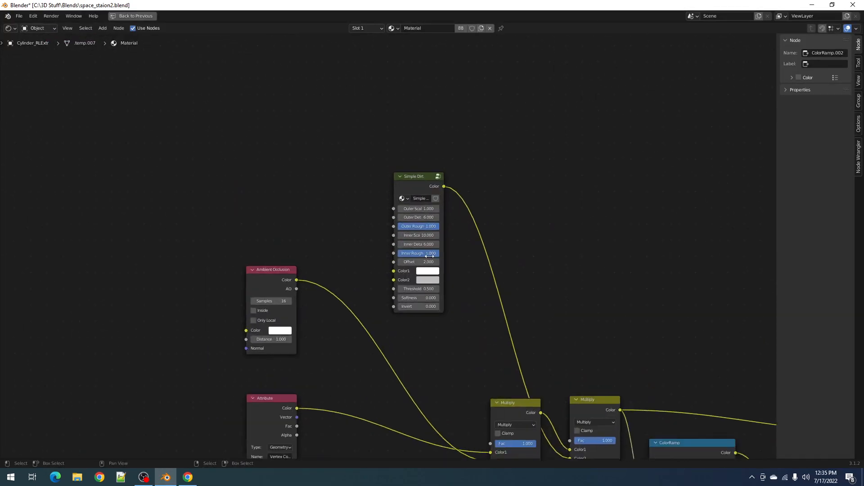
drag(412, 179, 429, 239)
scroll(452, 317, down, 1)
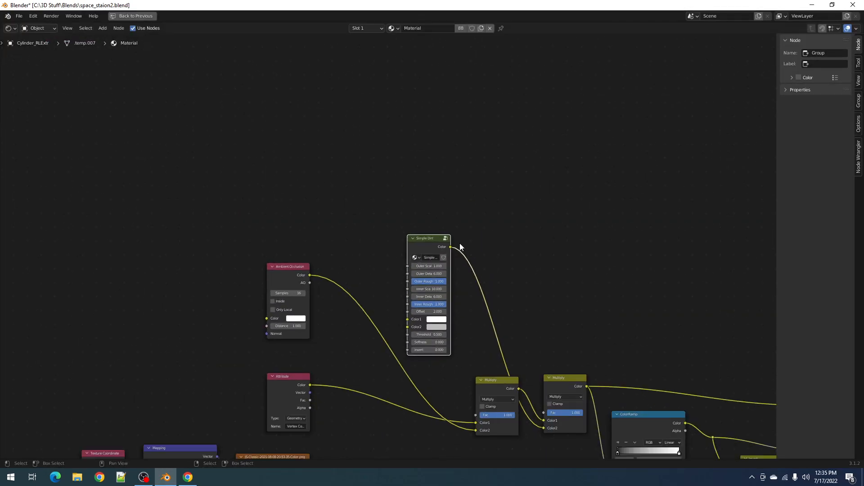
scroll(388, 252, up, 1)
drag(306, 320, 344, 320)
drag(298, 188, 337, 225)
scroll(630, 296, down, 2)
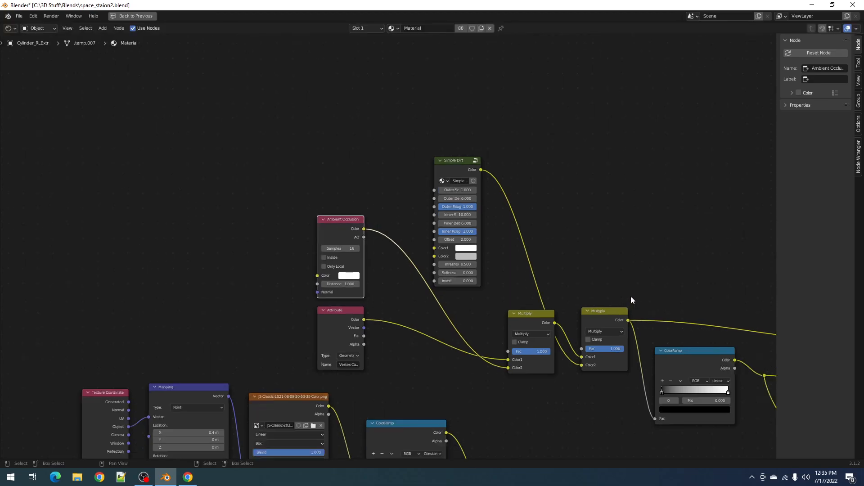
Hide the node sidebar, move the Material Output closer to the Principled BSDF, and reposition the Simple Dirt node above the Multiply nodes.
key(n)
middle_drag(781, 350, 542, 293)
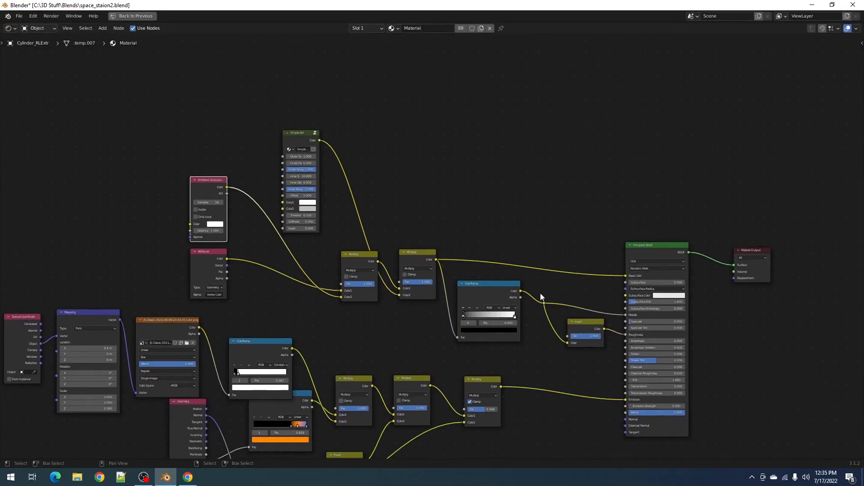
drag(750, 251, 722, 248)
drag(297, 134, 319, 136)
scroll(477, 217, up, 3)
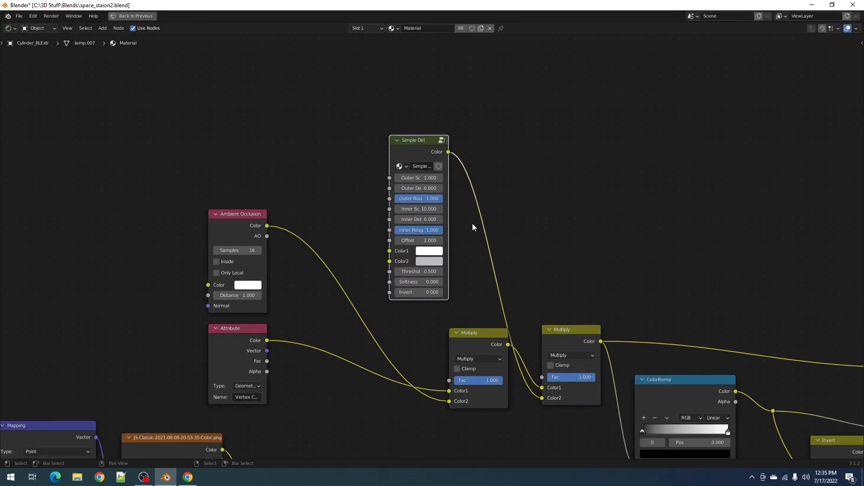
drag(411, 142, 400, 156)
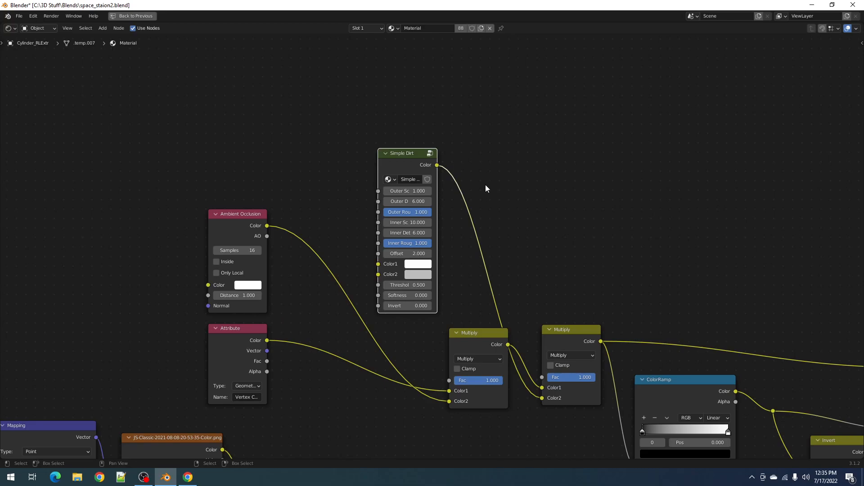
scroll(495, 203, down, 2)
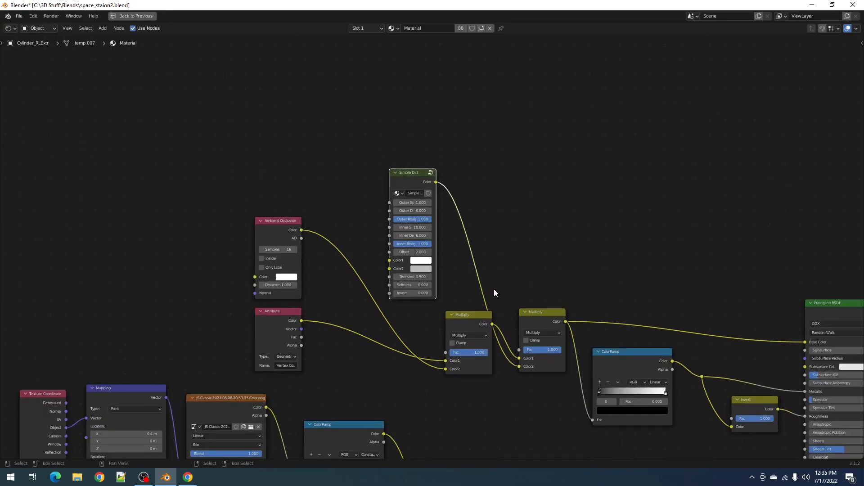
Move the three Multiply nodes feeding Emission closer to the Principled BSDF.
scroll(494, 291, up, 3)
mouse_move(363, 168)
mouse_down()
mouse_move(352, 179)
mouse_move(361, 201)
mouse_move(373, 170)
mouse_move(361, 166)
mouse_up()
scroll(546, 256, down, 4)
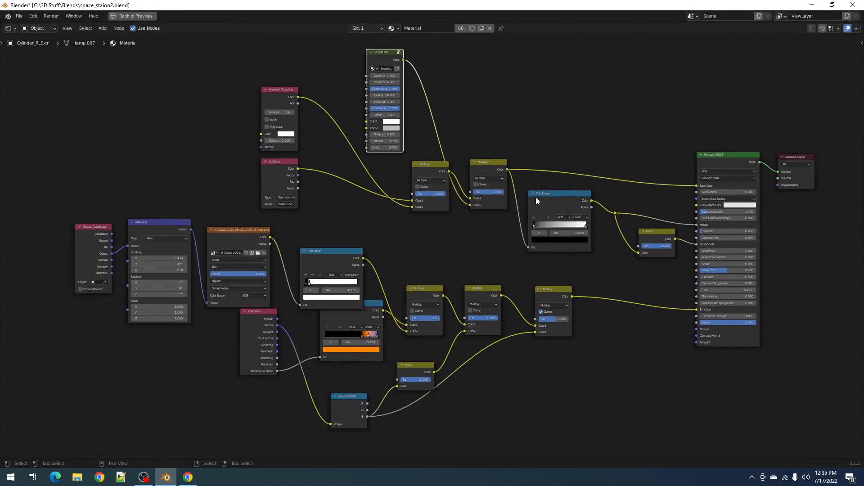
scroll(520, 293, up, 2)
drag(590, 306, 643, 302)
drag(524, 302, 605, 301)
drag(410, 312, 495, 310)
Move the image's ColorRamp clear of the overlapping one and shift the neighbouring texture nodes closer to it.
drag(317, 275, 372, 222)
key(Home)
scroll(300, 267, up, 1)
drag(243, 220, 300, 220)
drag(106, 218, 172, 220)
Browse the node types available to add and view the Node Wrangler tools in the sidebar.
scroll(569, 175, down, 1)
middle_drag(566, 173, 515, 306)
scroll(495, 292, up, 5)
mouse_move(275, 299)
mouse_down()
mouse_move(267, 308)
mouse_move(277, 298)
mouse_up()
middle_drag(277, 298, 455, 304)
key(shift+a)
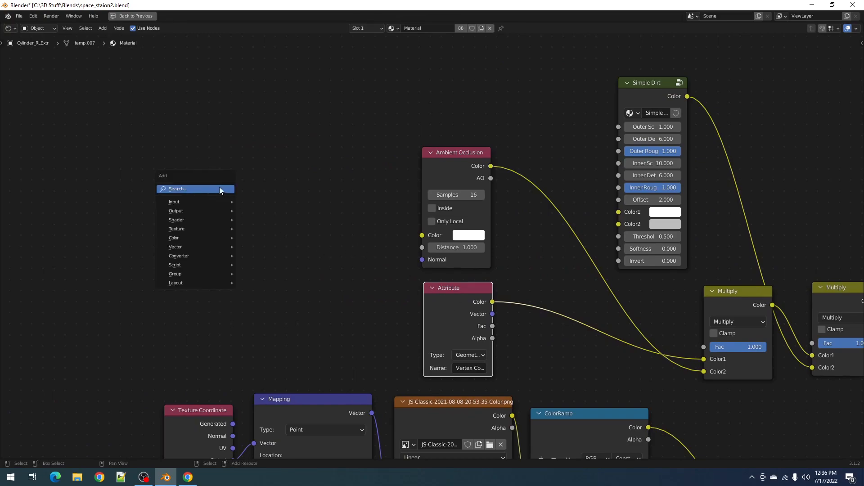
mouse_move(212, 201)
mouse_move(250, 204)
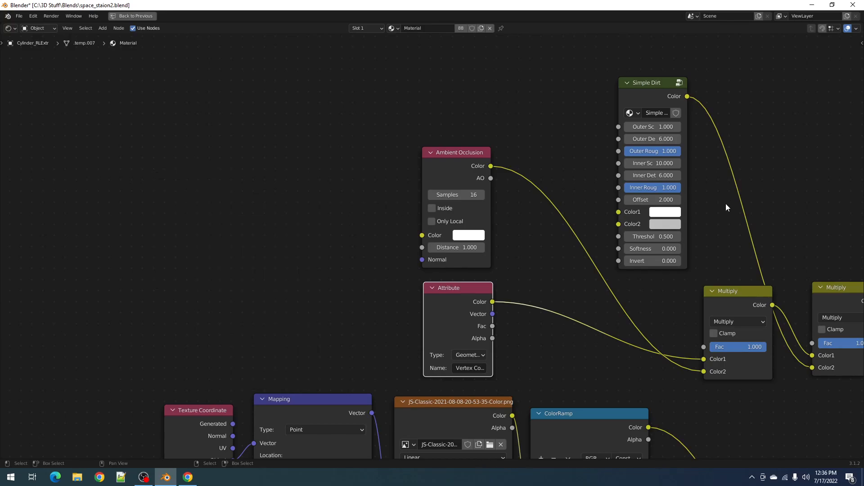
key(n)
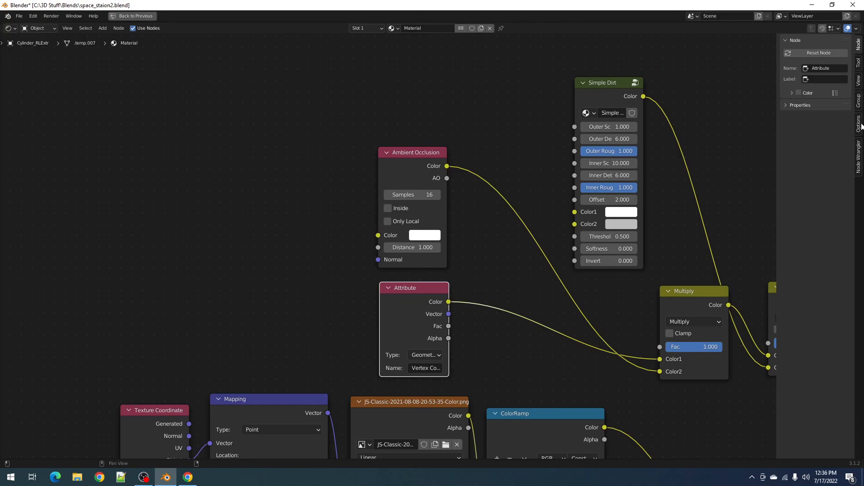
click(858, 153)
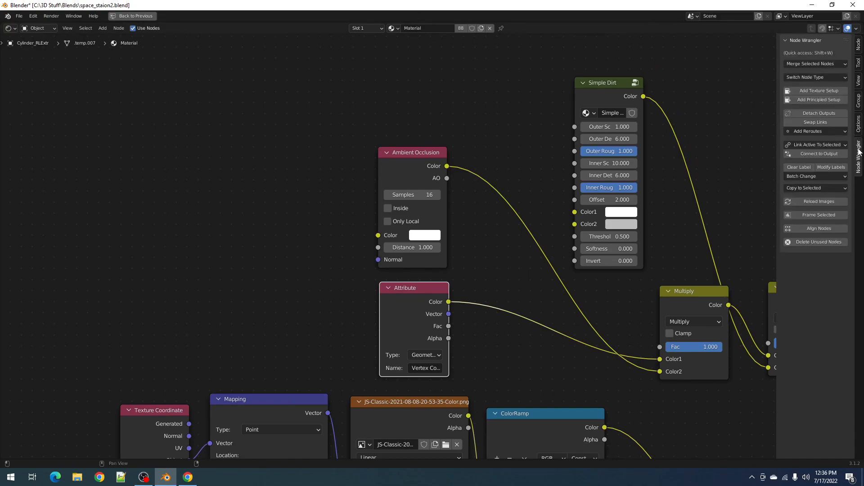
key(n)
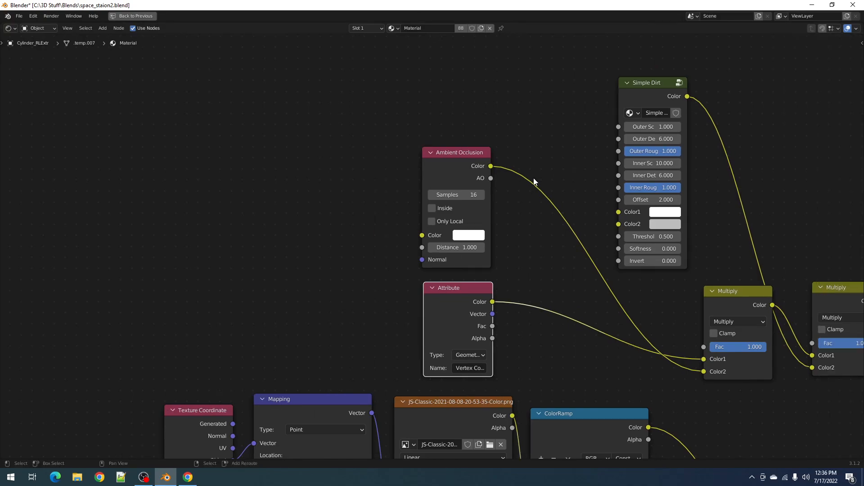
Search the add-ons in the Preferences for "wrangler" and close the Preferences.
key(F4)
click(282, 160)
click(366, 75)
text(no)
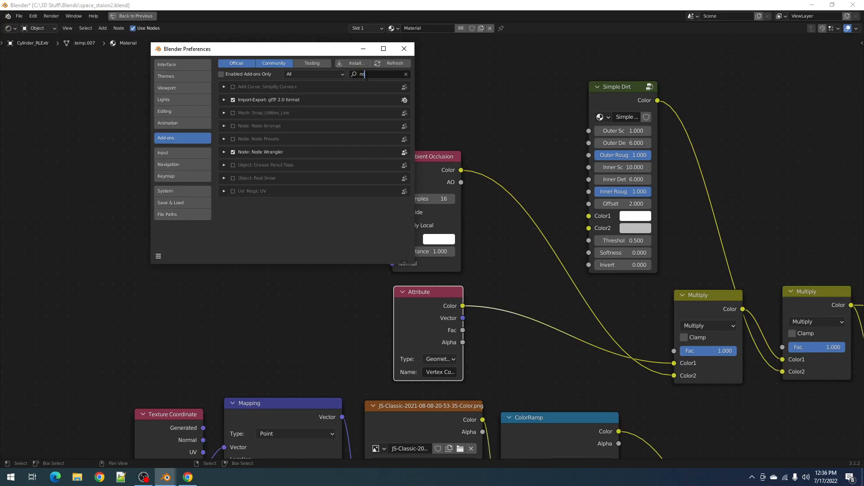
key(BackSpace)
key(BackSpace)
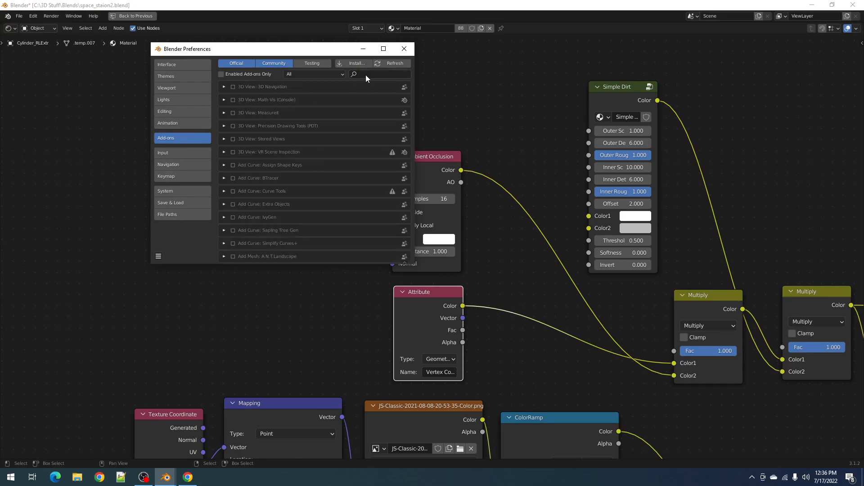
text(wrangler)
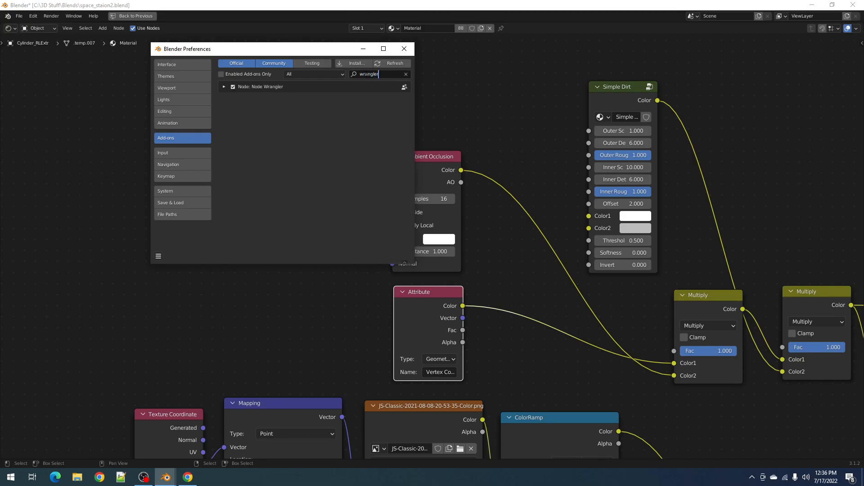
key(Escape)
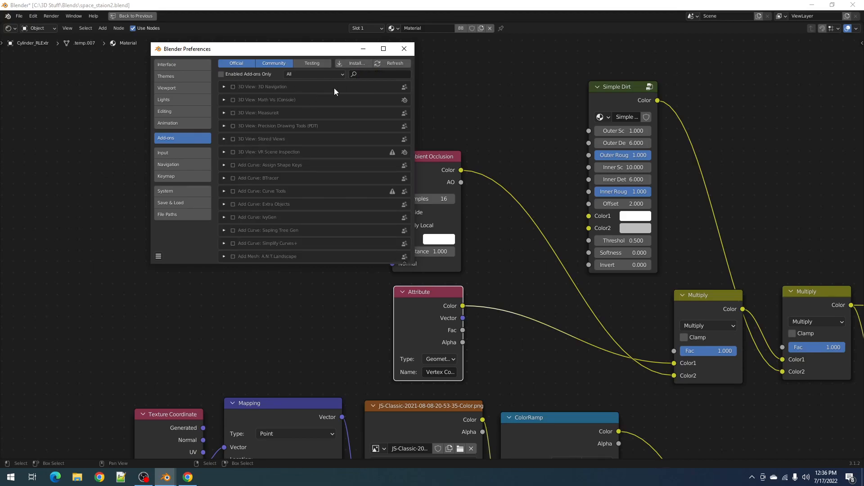
text(wra)
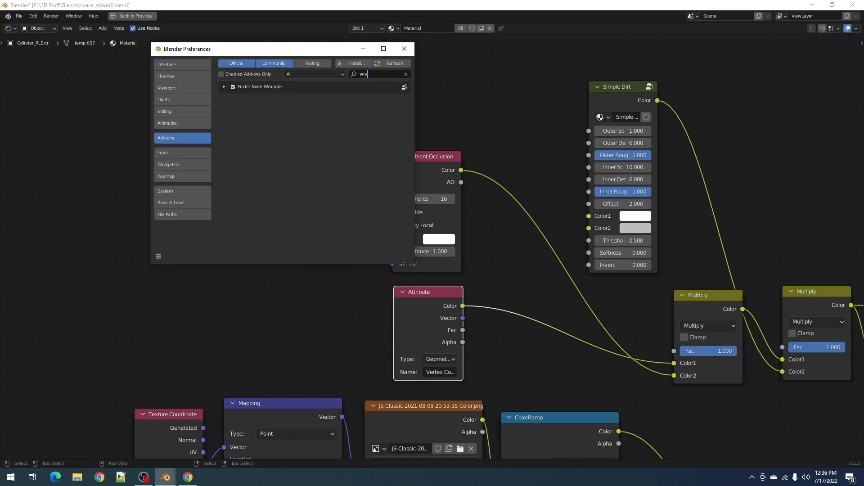
click(404, 49)
Add a Vertex Color attribute node beside the Ambient Occlusion node and delete it again.
scroll(604, 171, down, 2)
key(shift+a)
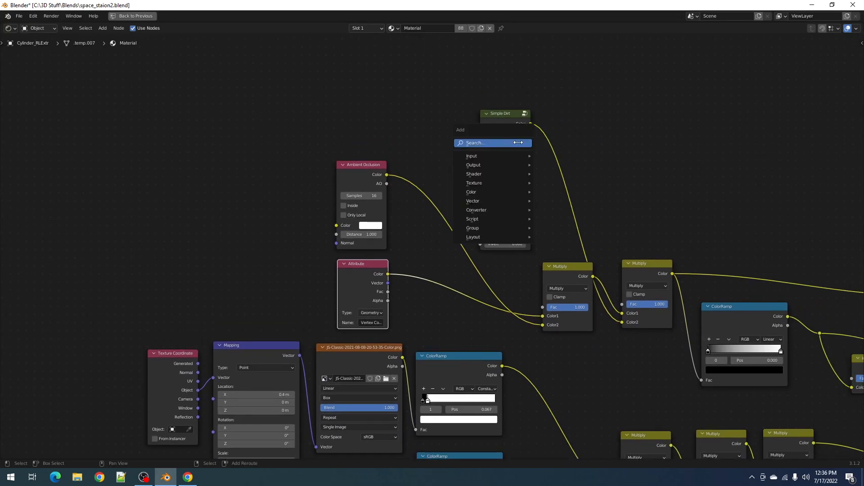
mouse_move(522, 155)
mouse_move(576, 156)
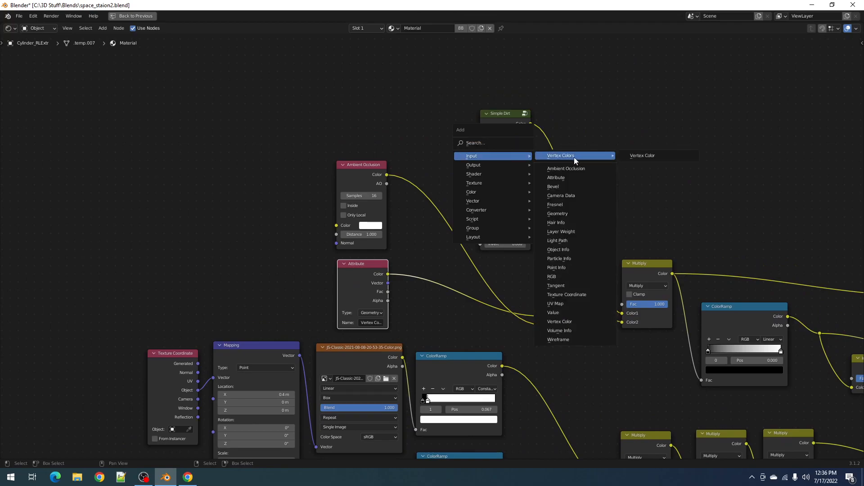
click(636, 157)
click(194, 165)
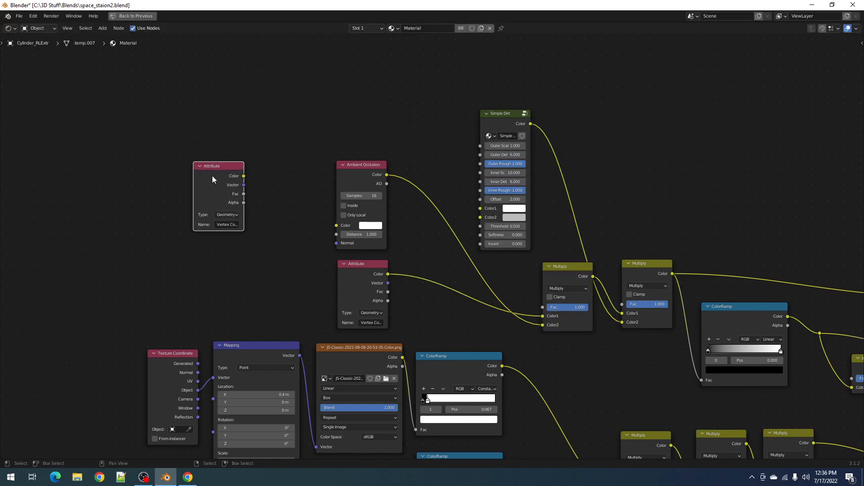
key(x)
Move the Attribute and Ambient Occlusion nodes closer to the first Multiply node.
click(368, 276)
scroll(385, 276, down, 2)
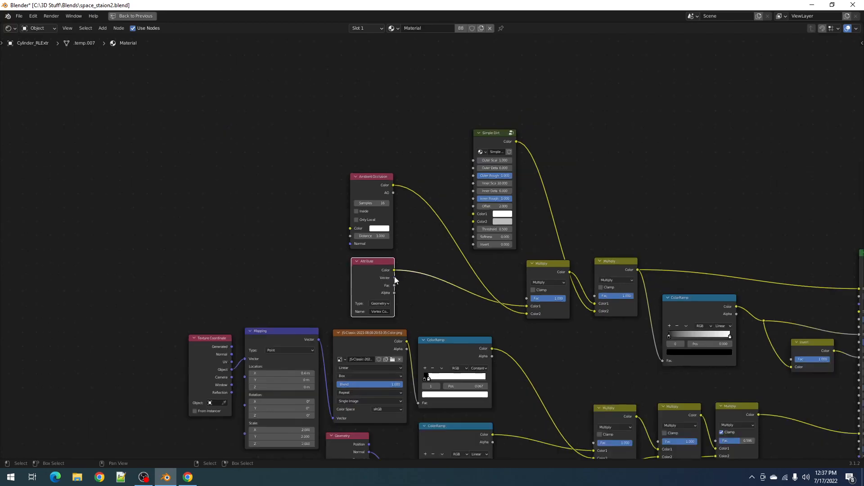
middle_drag(450, 272, 395, 241)
scroll(396, 241, up, 4)
drag(286, 250, 330, 254)
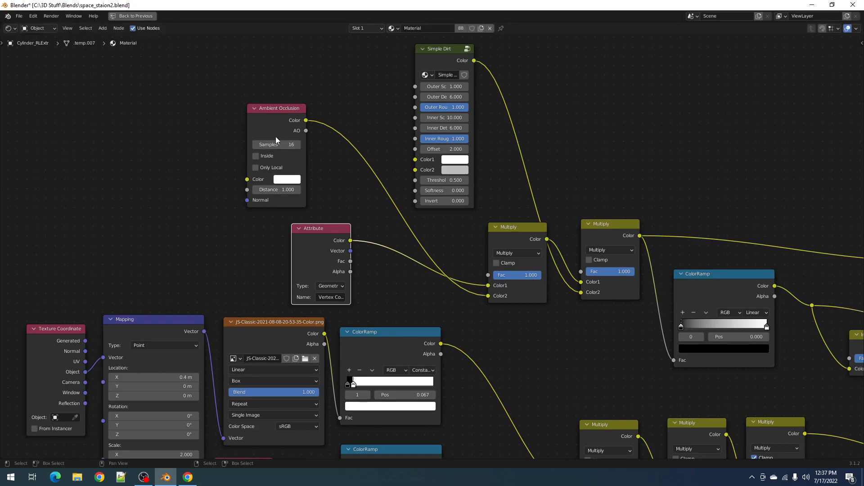
click(276, 126)
drag(276, 128, 312, 127)
Move the Simple Dirt and first Multiply nodes away from the second Multiply, toward the Ambient Occlusion and Attribute nodes.
scroll(480, 180, down, 2)
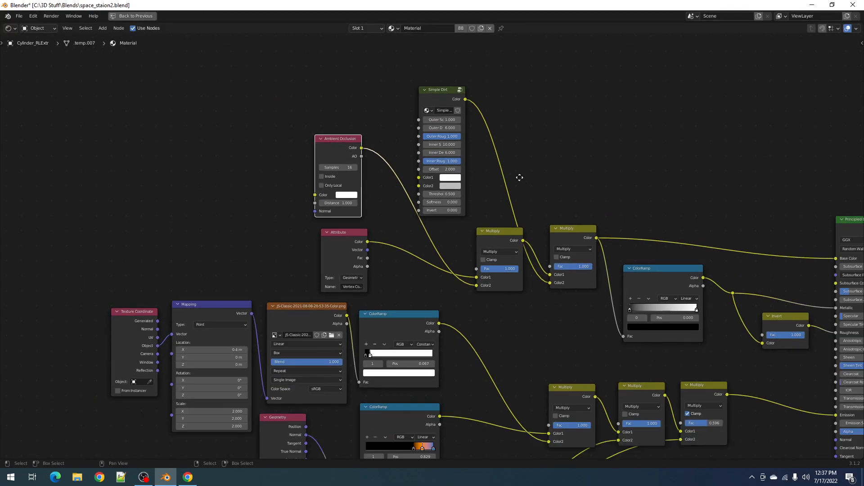
scroll(430, 218, up, 1)
scroll(450, 239, up, 1)
drag(393, 232, 315, 228)
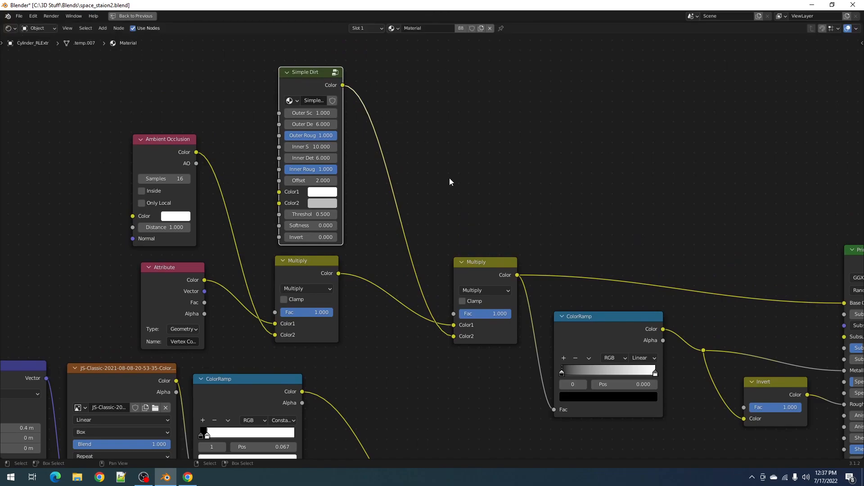
Restore the full layout, set a render region over the station's rings, and switch the viewport to rendered shading.
key(ctrl+space)
key(KP_0)
scroll(449, 178, up, 3)
shift+middle_drag(385, 225, 371, 120)
scroll(371, 121, up, 3)
key(ctrl+b)
drag(220, 57, 523, 169)
mouse_move(524, 169)
shift+middle_down()
mouse_move(476, 169)
mouse_move(473, 161)
shift+middle_up()
key(z)
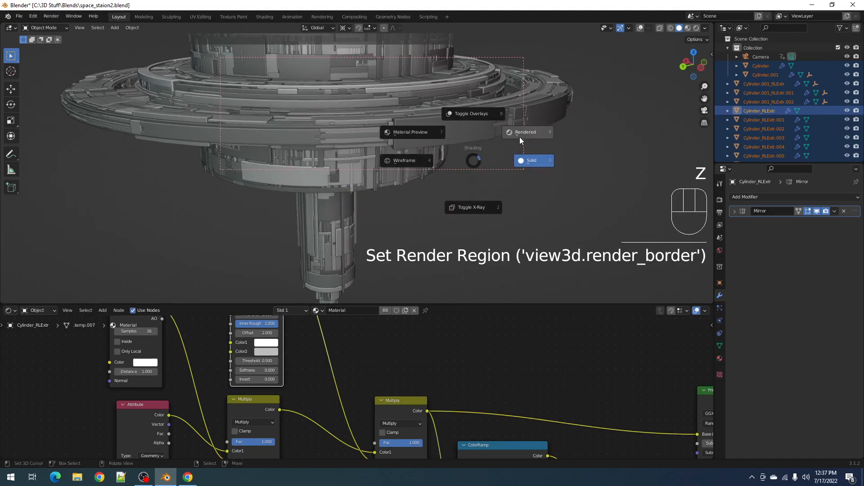
click(533, 129)
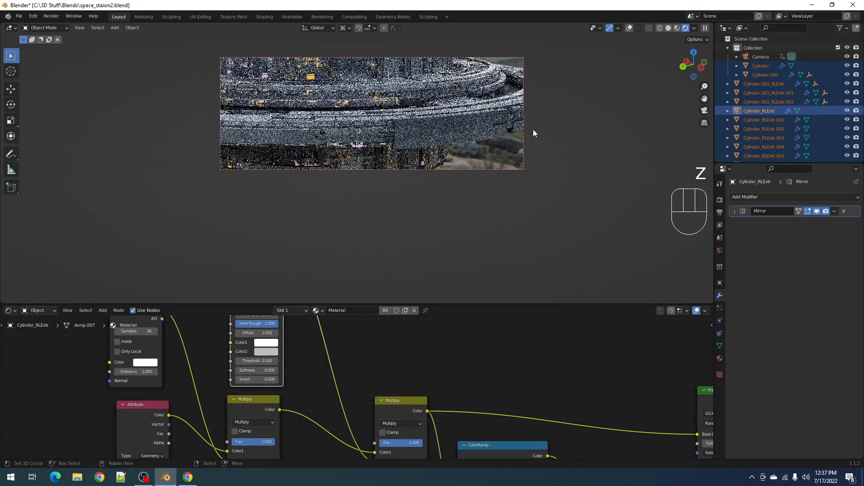
Set a larger render region over a close-up of the hull panels, then return to the camera view.
middle_drag(532, 131, 506, 174)
key(ctrl+b)
drag(202, 100, 640, 237)
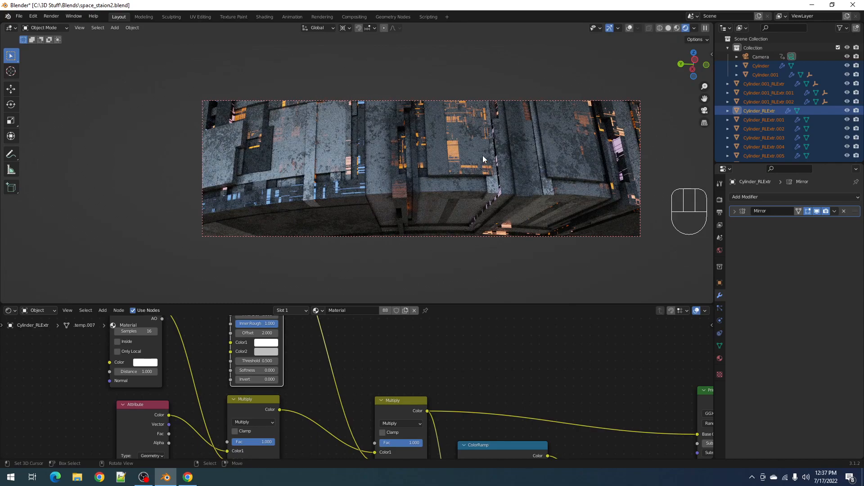
key(KP_0)
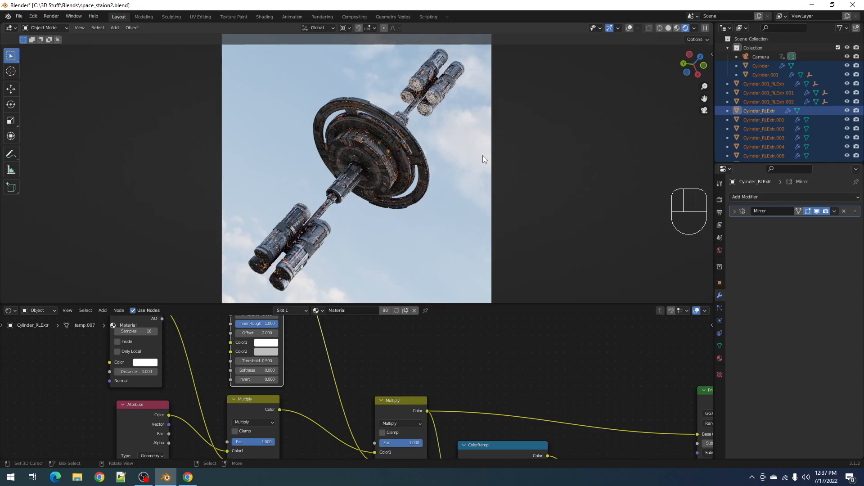
Examine the Ambient Occlusion, Attribute, Simple Dirt and Multiply nodes that build the base color.
scroll(421, 394, down, 3)
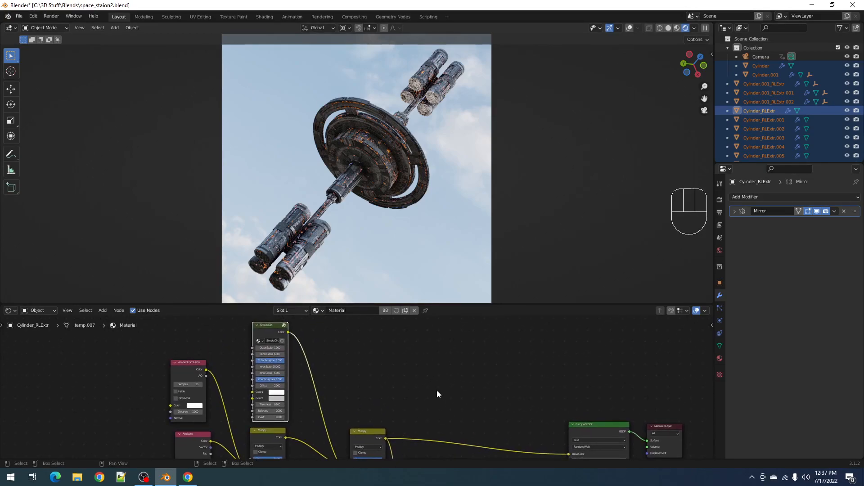
scroll(295, 411, up, 2)
middle_drag(282, 336, 287, 344)
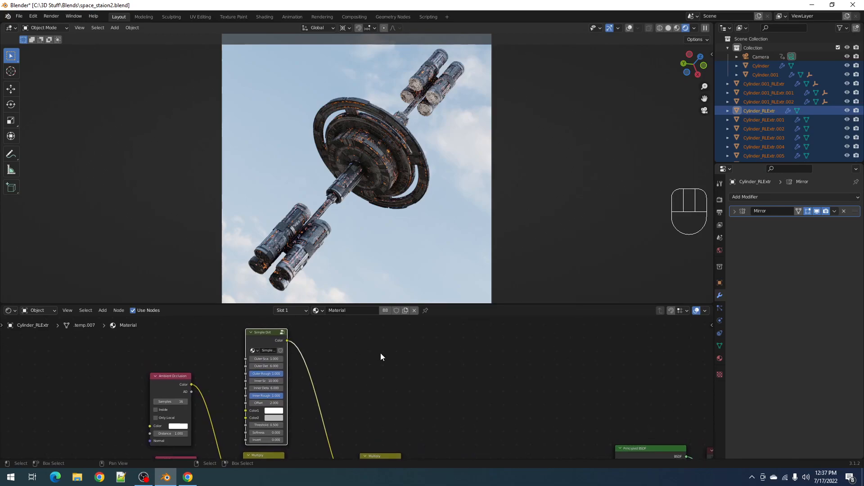
scroll(430, 401, down, 2)
scroll(426, 365, up, 2)
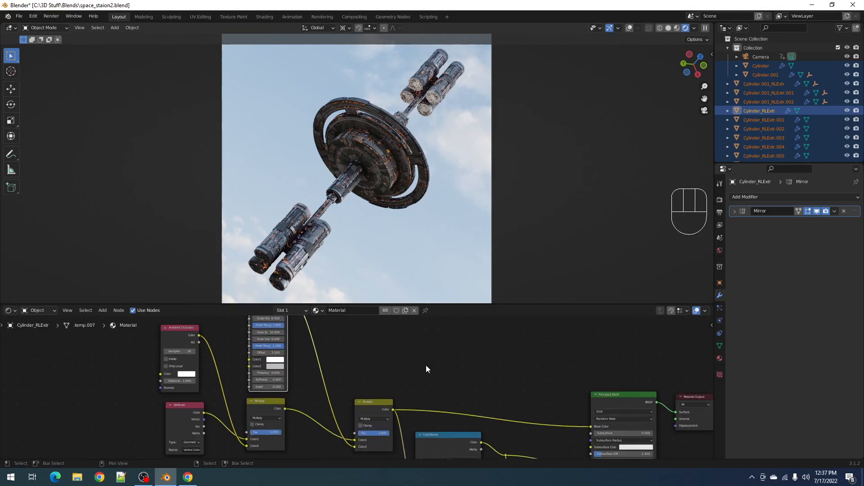
scroll(426, 366, down, 1)
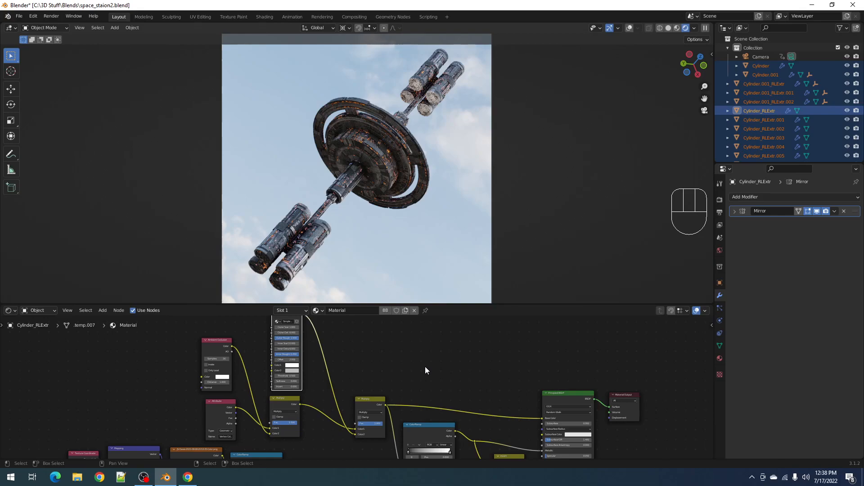
scroll(339, 387, up, 5)
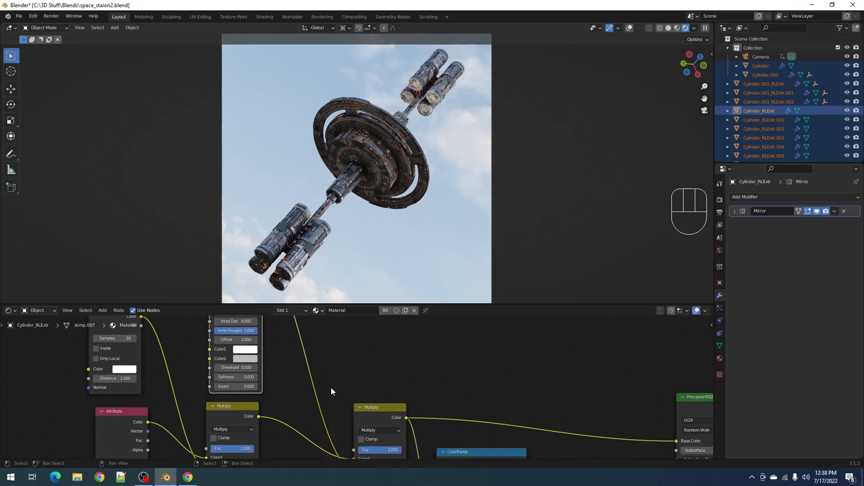
scroll(332, 384, down, 6)
middle_drag(333, 381, 384, 332)
scroll(357, 385, up, 4)
middle_drag(478, 371, 354, 363)
scroll(357, 364, up, 2)
Maximize the Shader Editor and examine the ColorRamp and Invert links into Metallic and Roughness and the emission chain.
key(ctrl+space)
scroll(358, 364, down, 4)
middle_drag(405, 327, 426, 295)
middle_drag(410, 222, 433, 289)
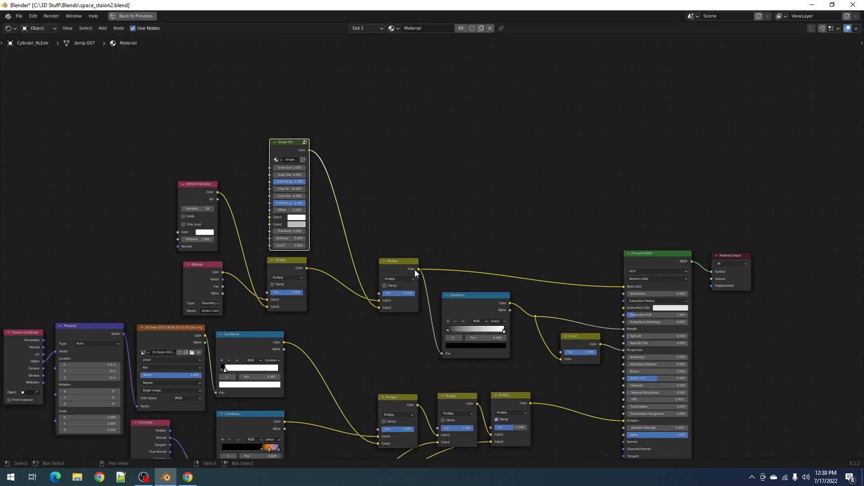
scroll(442, 289, up, 3)
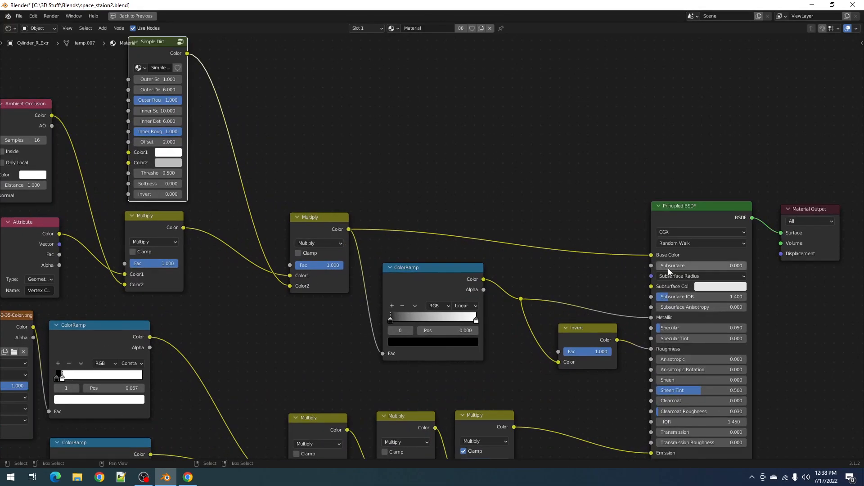
middle_drag(642, 311, 510, 255)
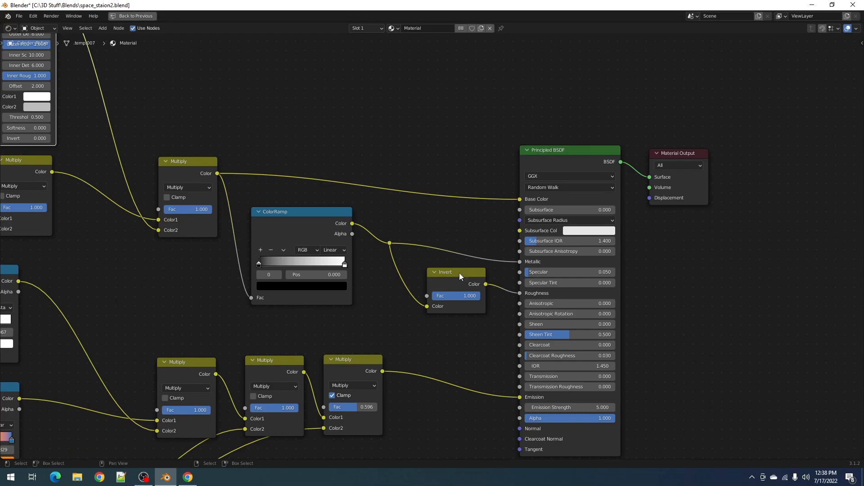
click(305, 231)
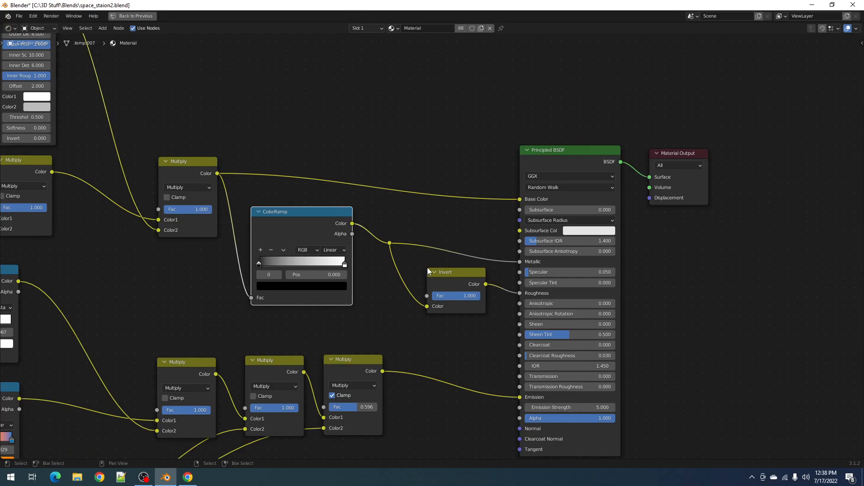
scroll(434, 279, down, 3)
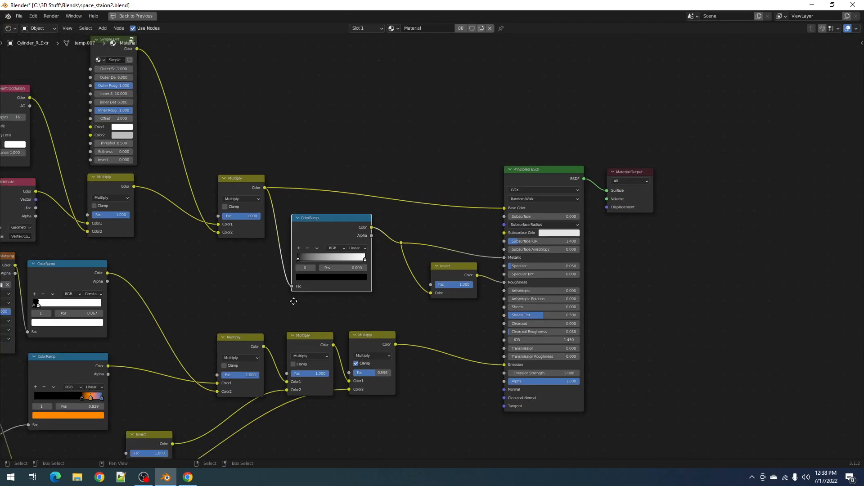
middle_drag(126, 332, 445, 256)
Restore the full layout and move the blue stop of the emission ColorRamp to position 0.922.
key(ctrl+space)
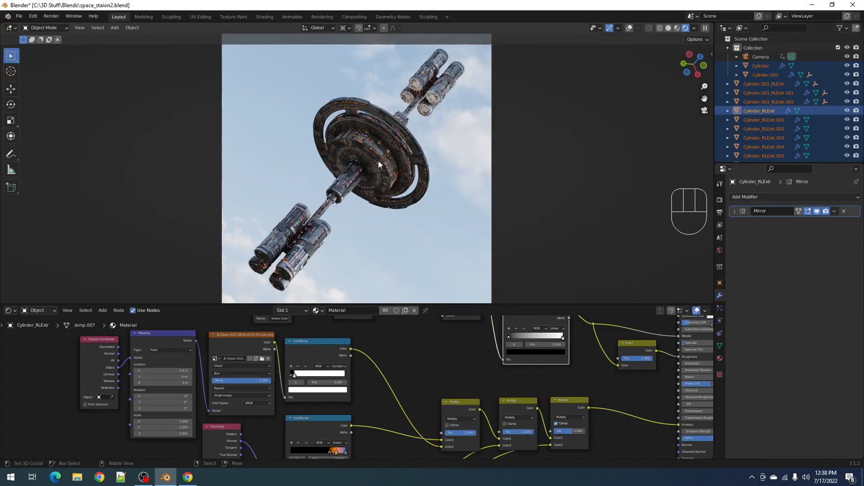
scroll(353, 435, up, 4)
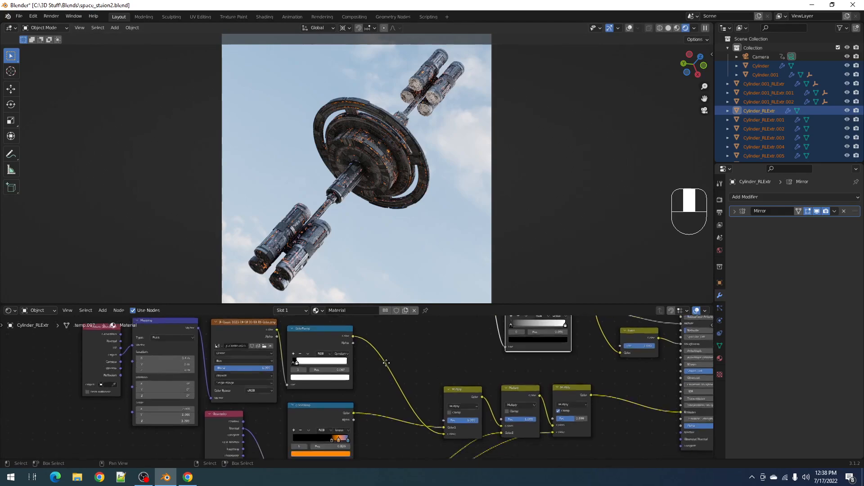
middle_drag(347, 439, 359, 400)
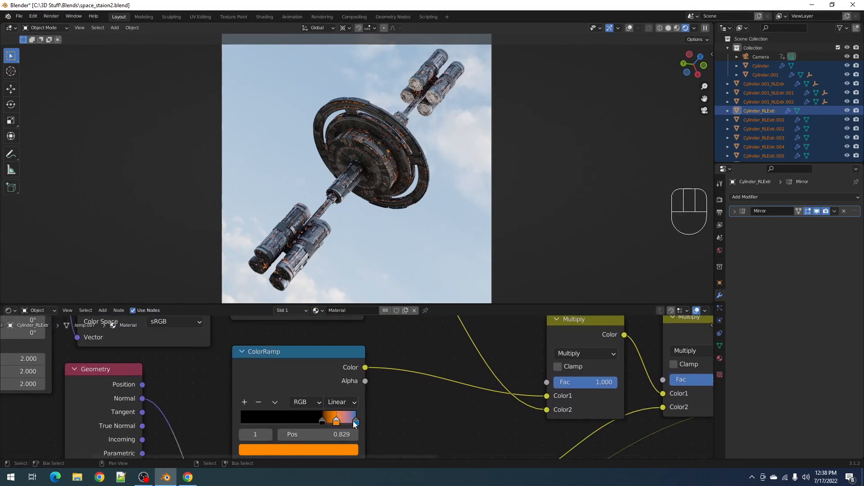
click(346, 421)
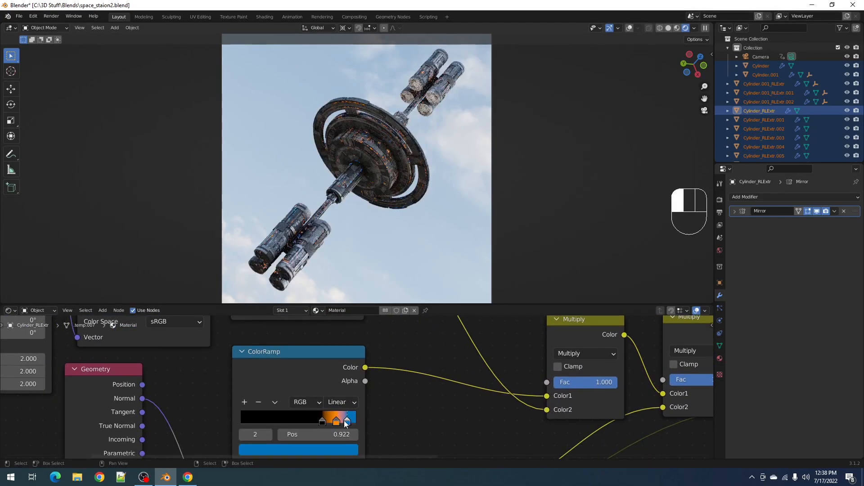
Open the viewport shading choices.
key(z)
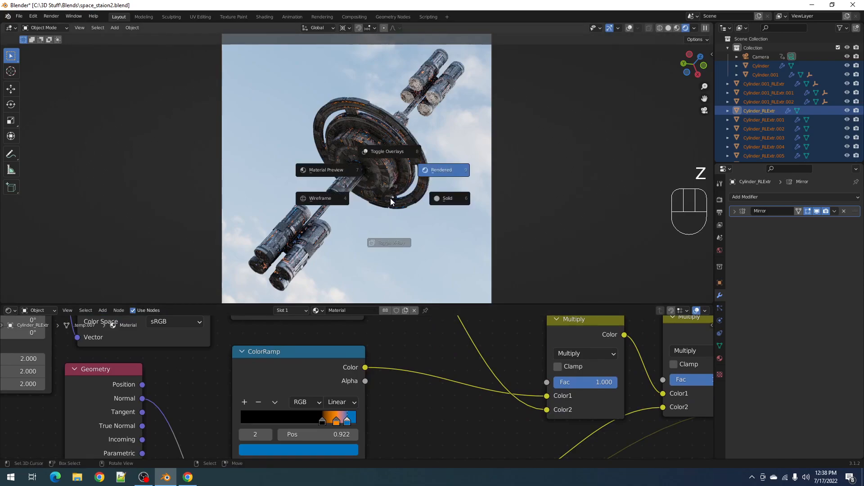
Switch the viewport to Solid shading and save the file.
click(435, 204)
key(ctrl+s)
scroll(347, 391, down, 3)
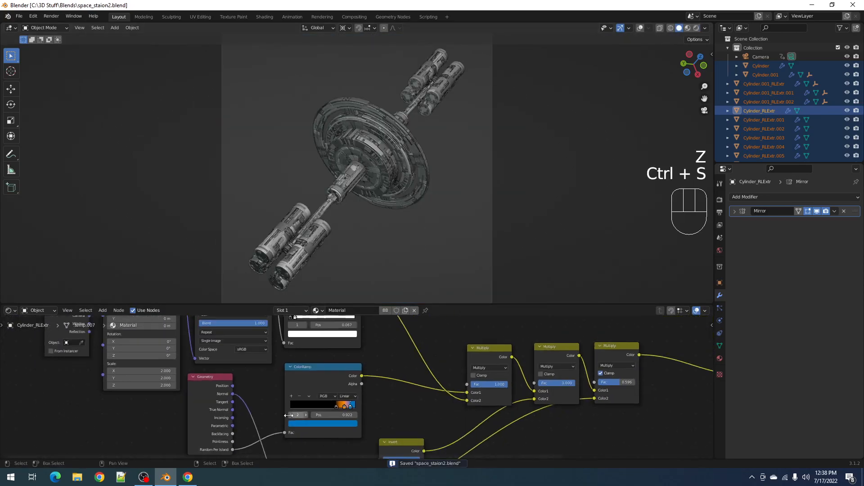
Mute the three chained Multiply nodes that feed the shader's Emission input, working in the maximized node editor.
key(ctrl+space)
scroll(519, 321, up, 2)
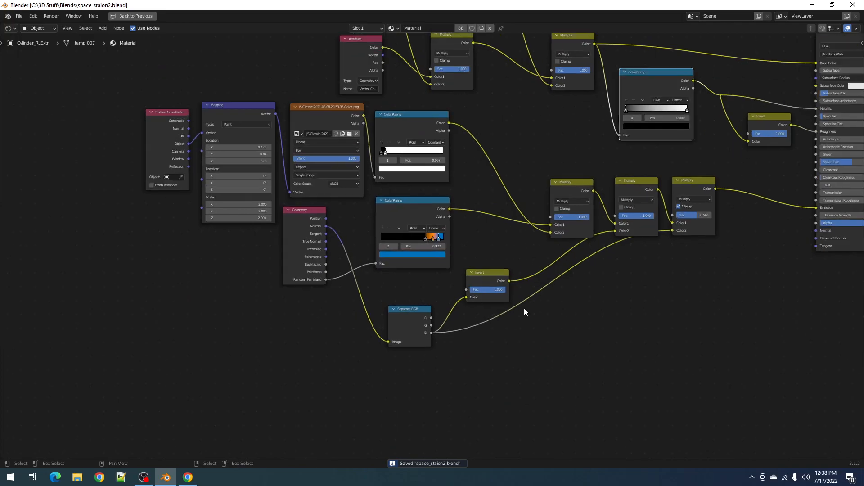
click(635, 189)
shift+click(698, 182)
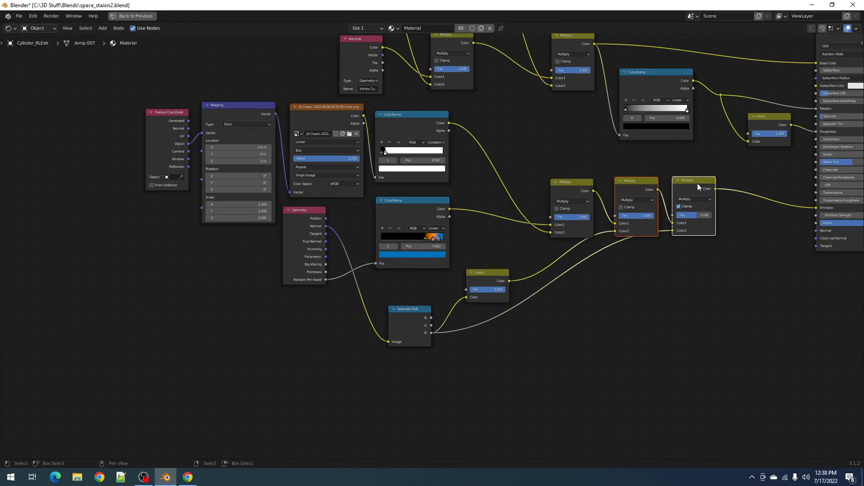
key(m)
click(575, 194)
key(m)
Restore the split layout and switch the viewport to Rendered shading.
key(ctrl+space)
key(z)
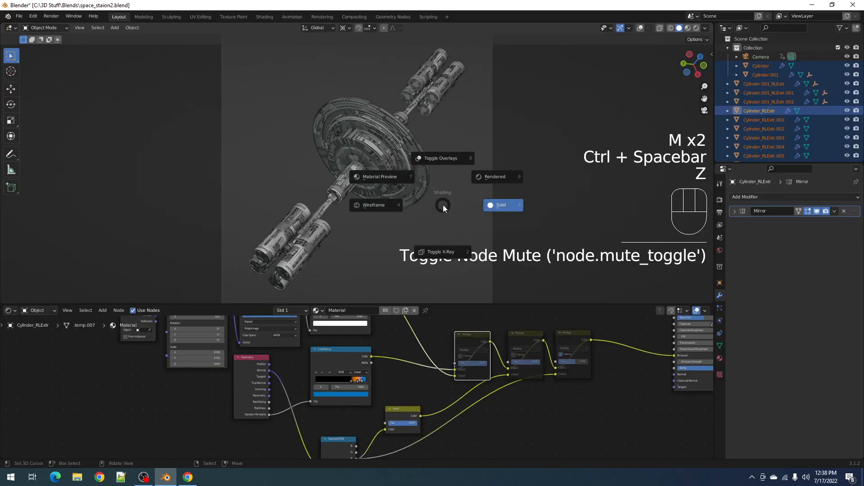
click(493, 180)
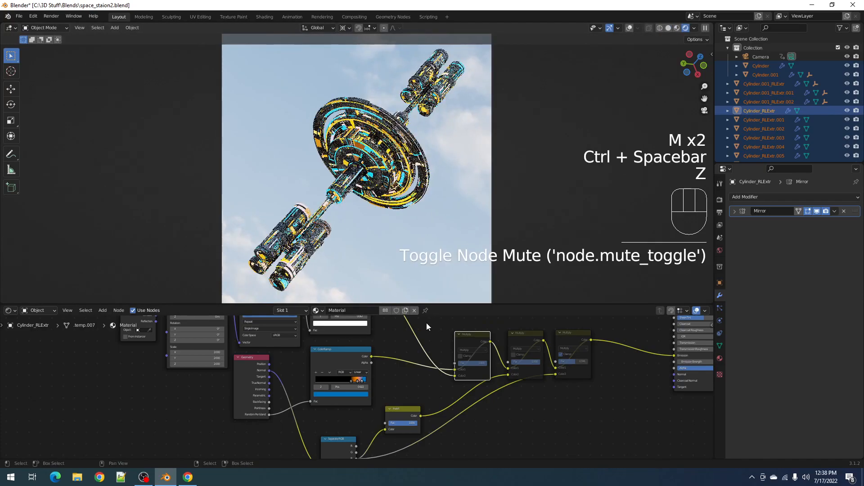
Move the Geometry node closer to the orange and blue ColorRamp.
scroll(324, 391, up, 2)
scroll(317, 397, up, 1)
middle_drag(312, 360, 302, 397)
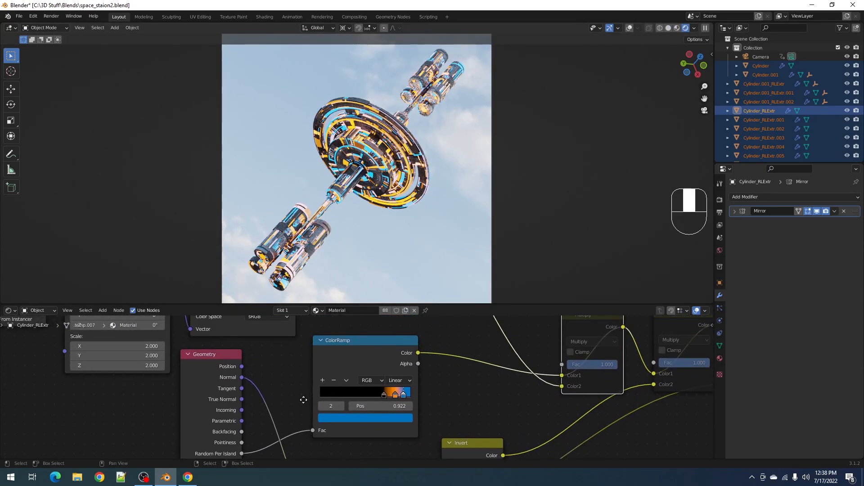
drag(211, 374, 250, 369)
scroll(308, 428, down, 1)
middle_drag(304, 401, 302, 374)
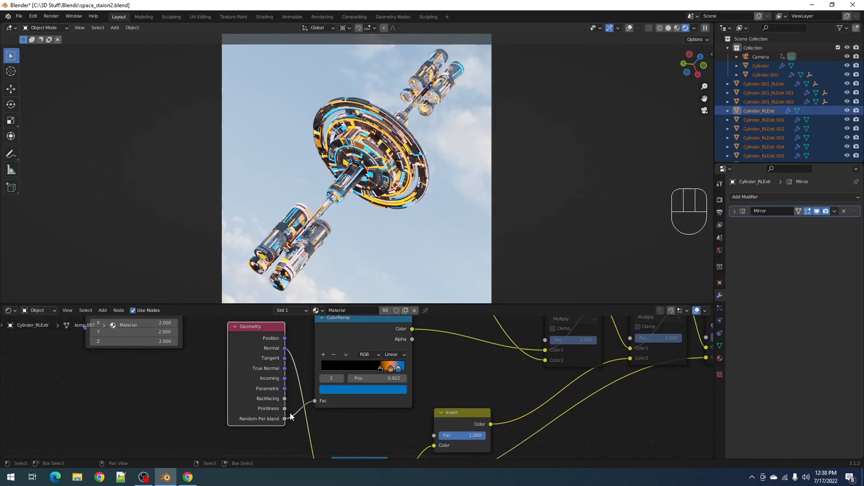
Compare the space station in Solid, Wireframe and Material Preview shading, ending in Rendered shading.
key(z)
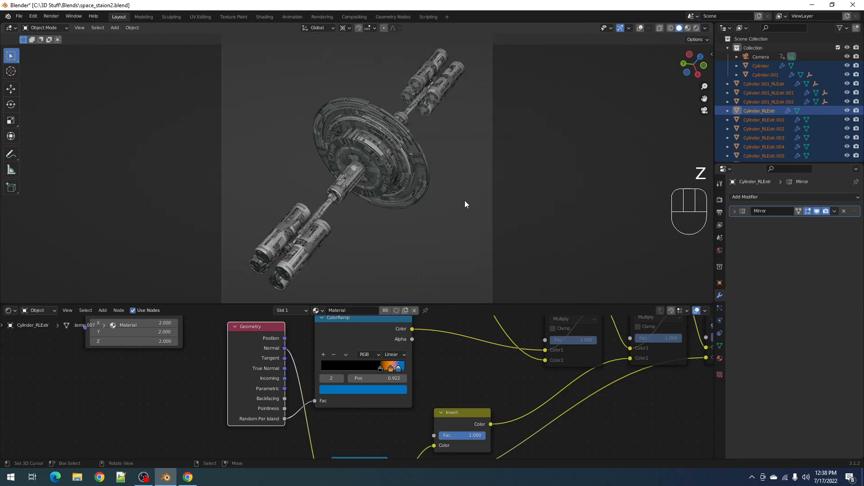
key(z)
click(398, 174)
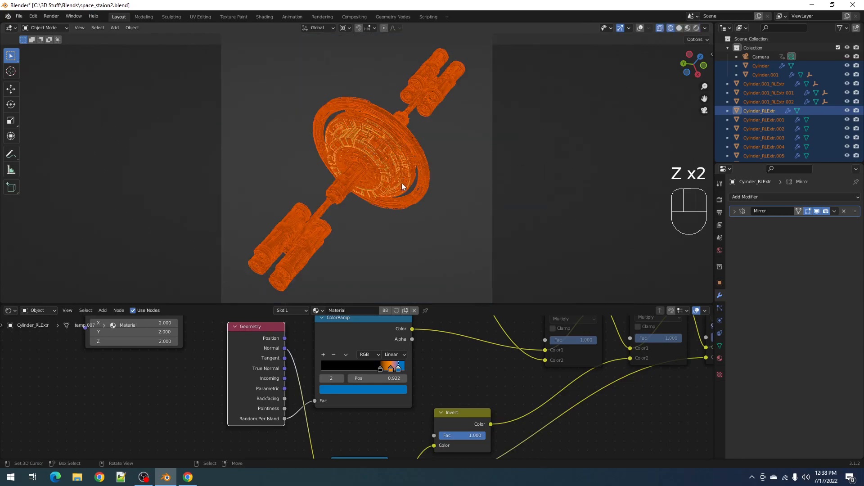
key(shift+alt+z)
key(shift+z)
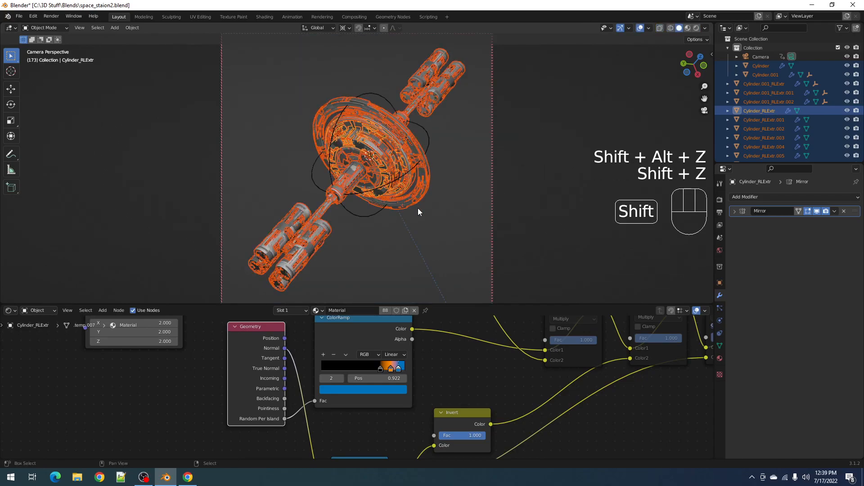
key(shift+alt+z)
key(z)
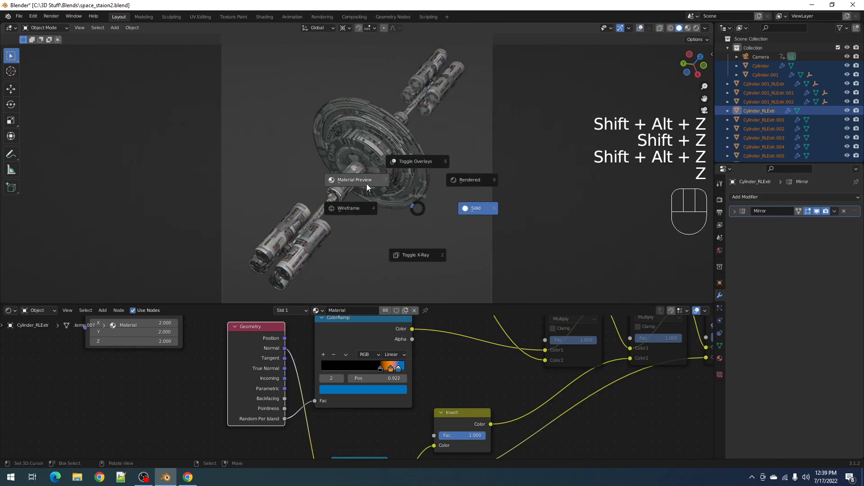
click(416, 255)
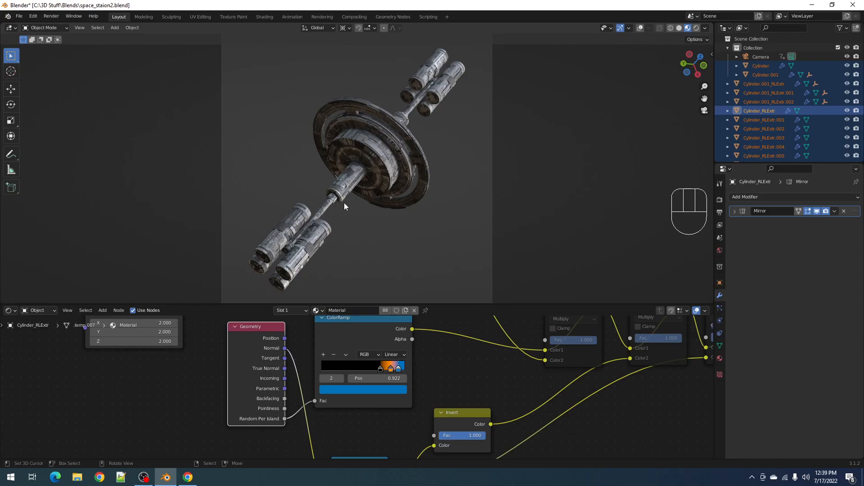
key(z)
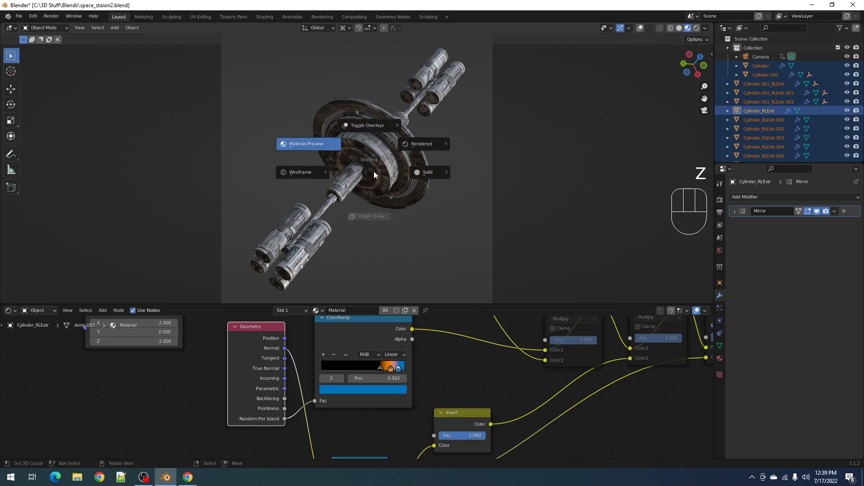
click(414, 144)
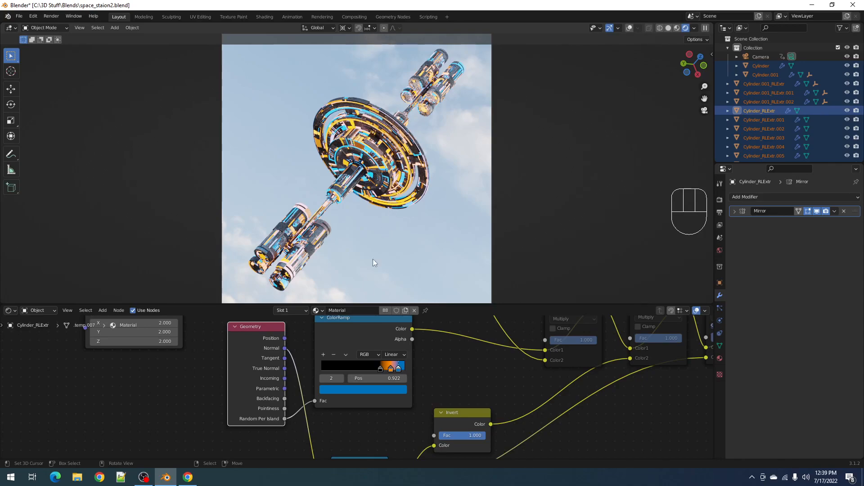
Move the Geometry node away from the orange and blue ColorRamp to open a gap between them.
middle_drag(278, 418, 263, 423)
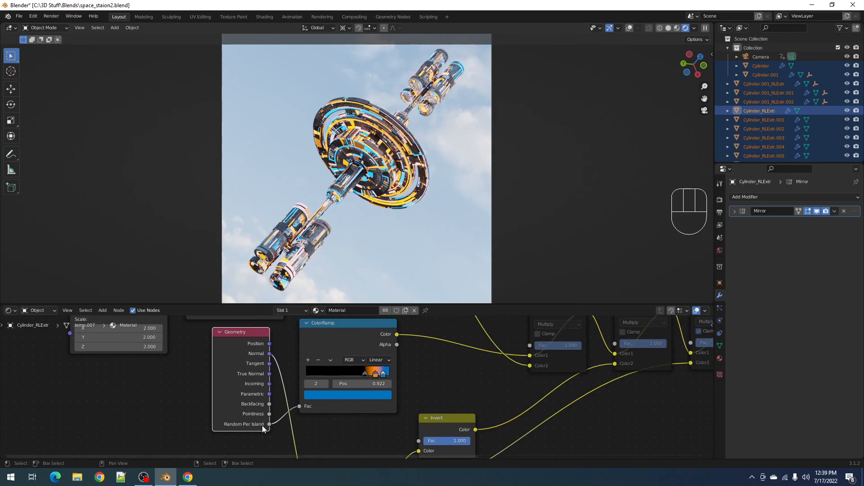
click(329, 339)
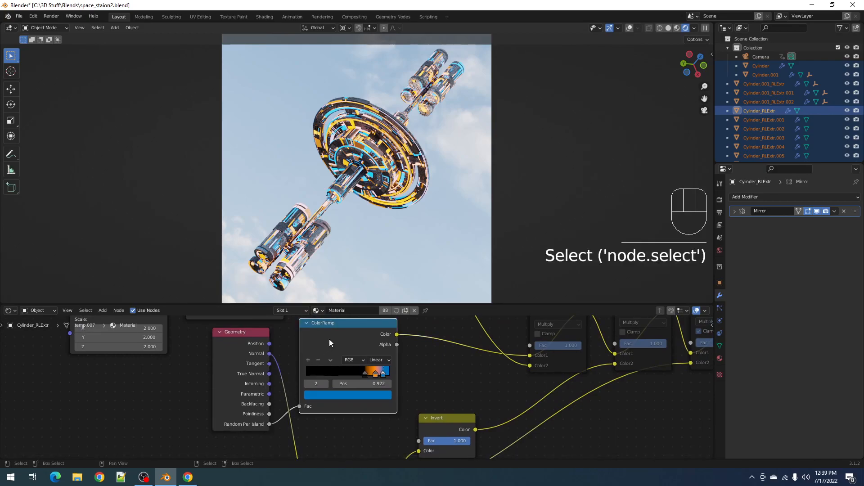
scroll(328, 342, down, 2)
drag(272, 343, 193, 373)
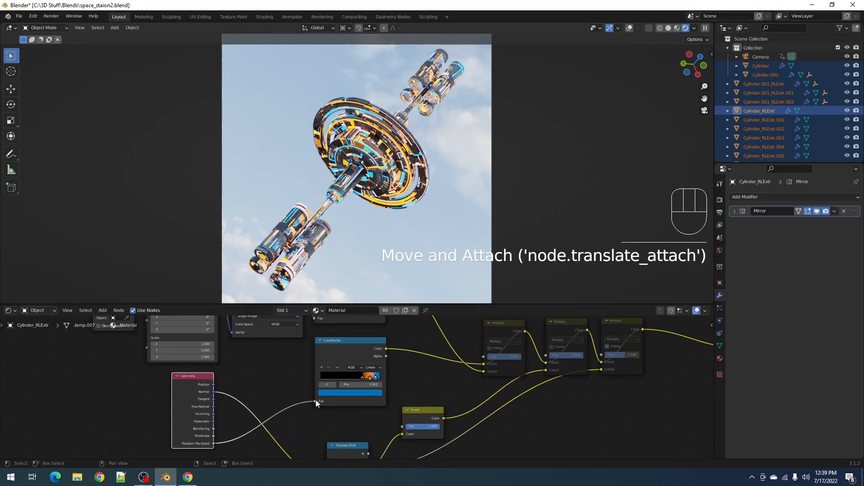
middle_drag(276, 390, 292, 393)
Insert a White Noise Texture between Geometry's Random Per Island output and the ColorRamp, feeding its Value output into Fac.
key(shift+a)
mouse_move(288, 393)
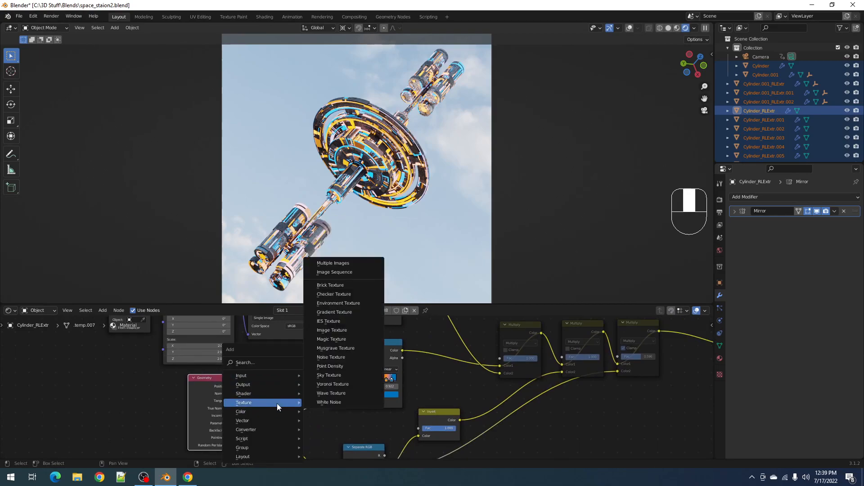
click(331, 402)
click(284, 379)
middle_drag(285, 382, 339, 378)
scroll(340, 370, up, 1)
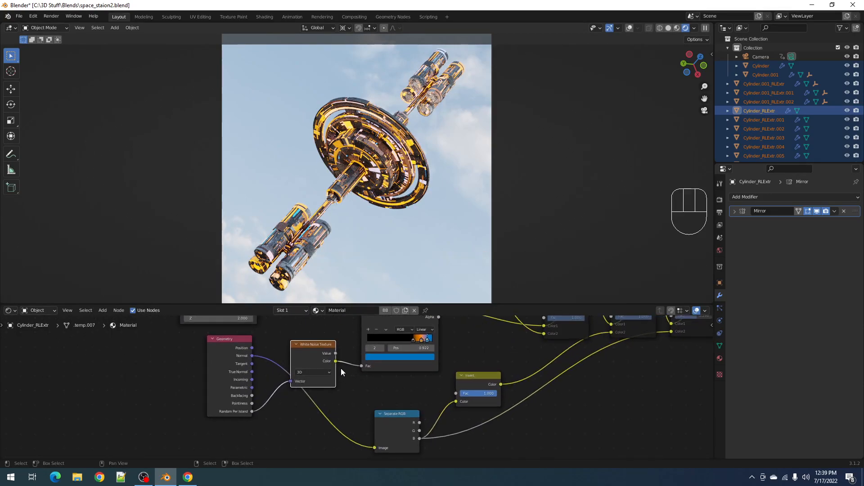
drag(336, 353, 361, 365)
Insert a Math node set to Add between the White Noise Texture and the ColorRamp, and vary its second value.
key(shift+a)
mouse_move(352, 378)
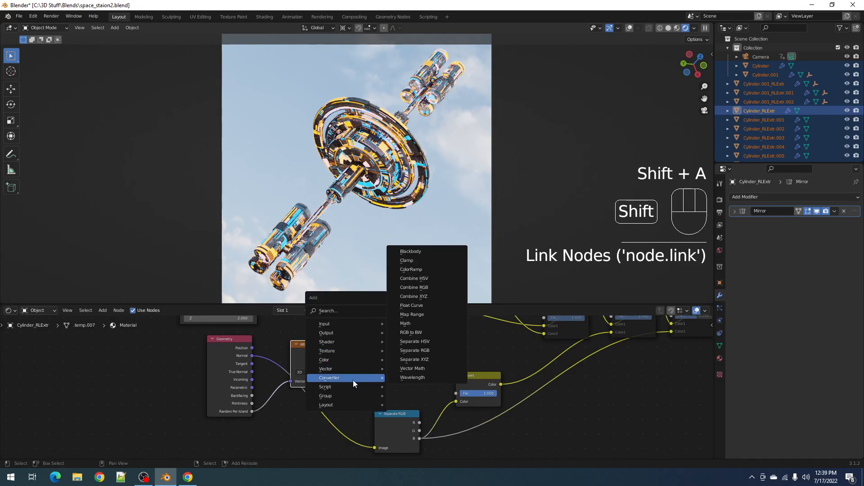
click(404, 323)
click(382, 358)
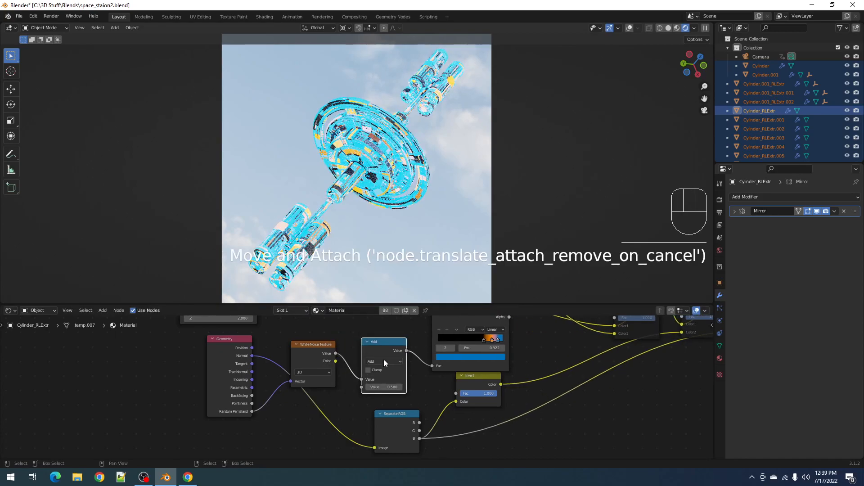
ctrl+drag(385, 386, 385, 384)
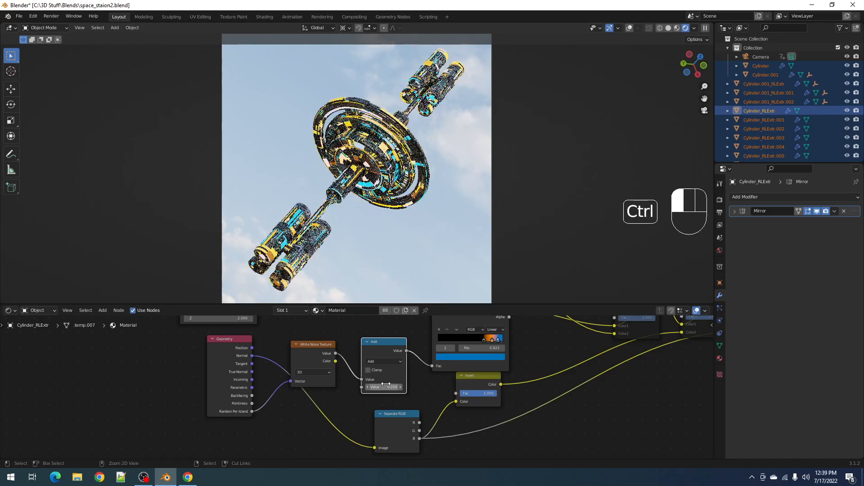
Connect Random Per Island directly to the Add node, set its second value to 0.100 and move the White Noise Texture aside.
drag(290, 382, 377, 387)
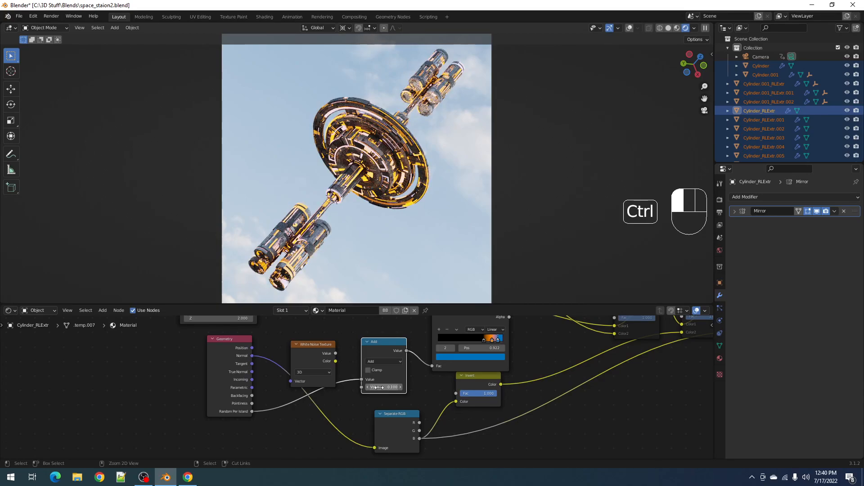
middle_drag(272, 404, 295, 382)
drag(250, 378, 239, 374)
scroll(311, 379, down, 1)
drag(330, 341, 312, 402)
middle_drag(330, 403, 334, 394)
scroll(333, 393, up, 1)
drag(263, 366, 222, 371)
drag(321, 394, 317, 401)
middle_drag(385, 376, 387, 422)
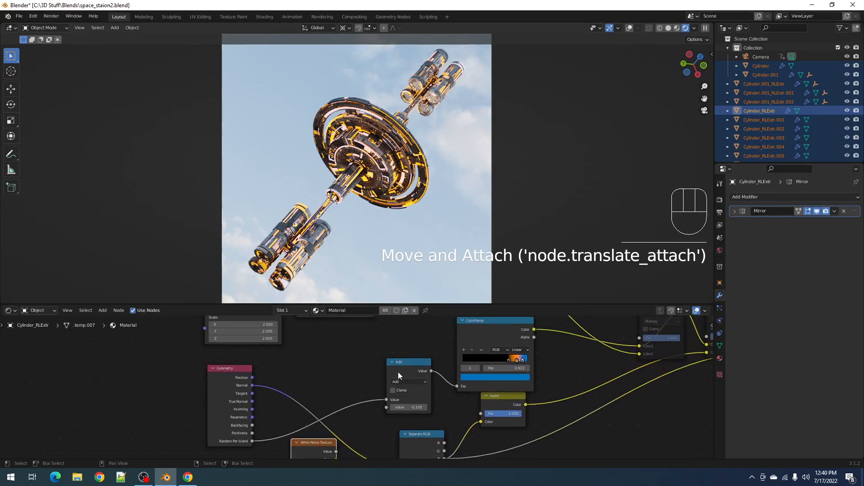
drag(398, 371, 367, 361)
Insert the White Noise Texture between the Add node and the ColorRamp, and raise the Add node's second value.
ctrl+scroll(379, 396, up, 2)
ctrl+scroll(379, 396, down, 3)
ctrl+scroll(380, 396, up, 1)
scroll(359, 414, down, 2)
middle_drag(355, 418, 361, 394)
middle_drag(321, 417, 319, 427)
drag(319, 426, 415, 345)
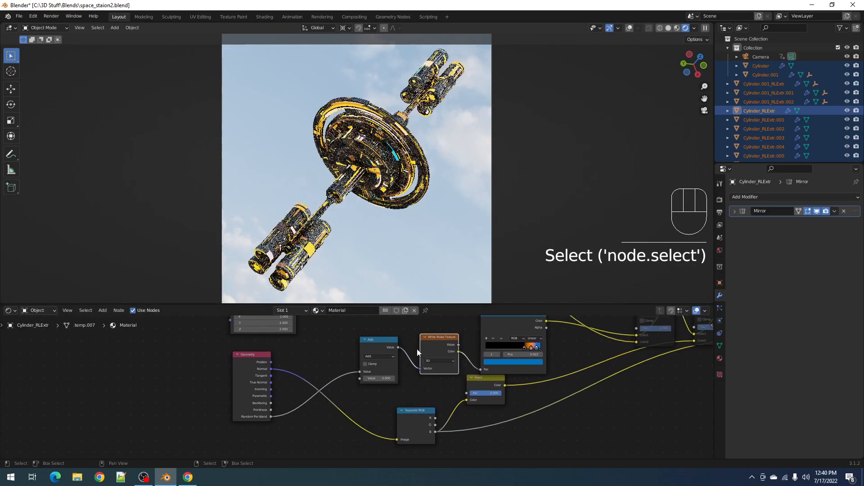
ctrl+scroll(383, 378, up, 3)
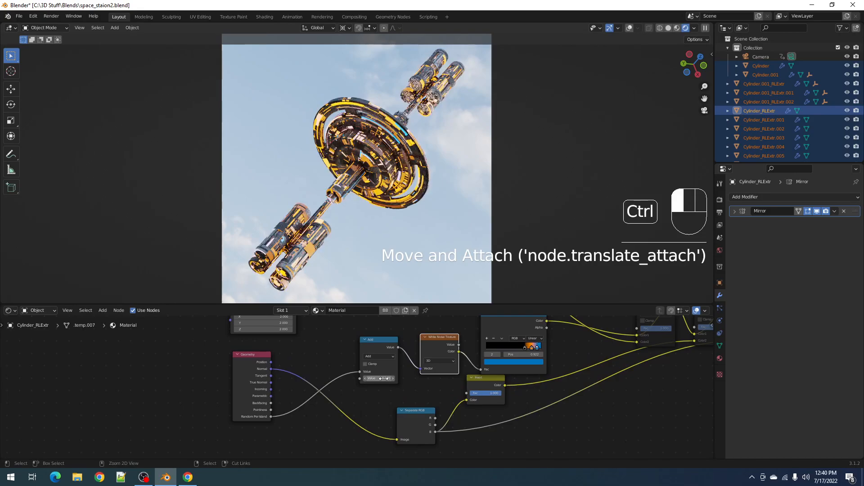
ctrl+scroll(383, 379, up, 5)
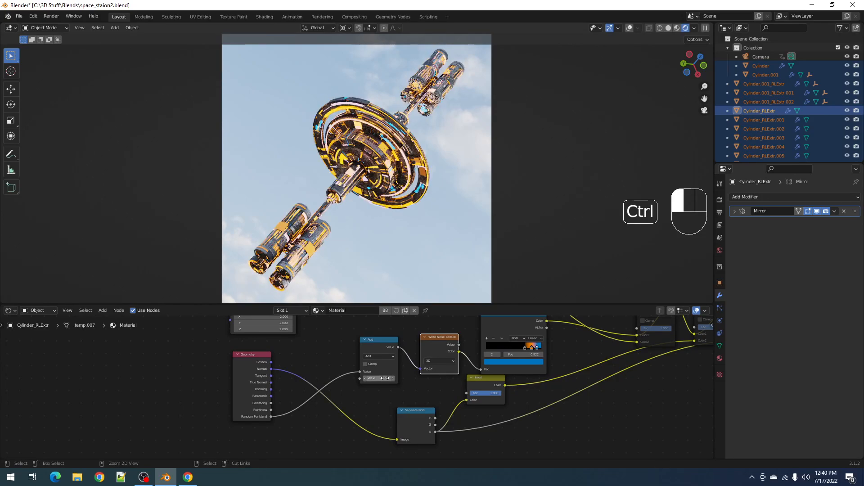
Arrange the Geometry, Add, White Noise Texture and ColorRamp nodes into a compact row.
drag(259, 366, 339, 358)
scroll(396, 377, up, 2)
drag(392, 360, 395, 362)
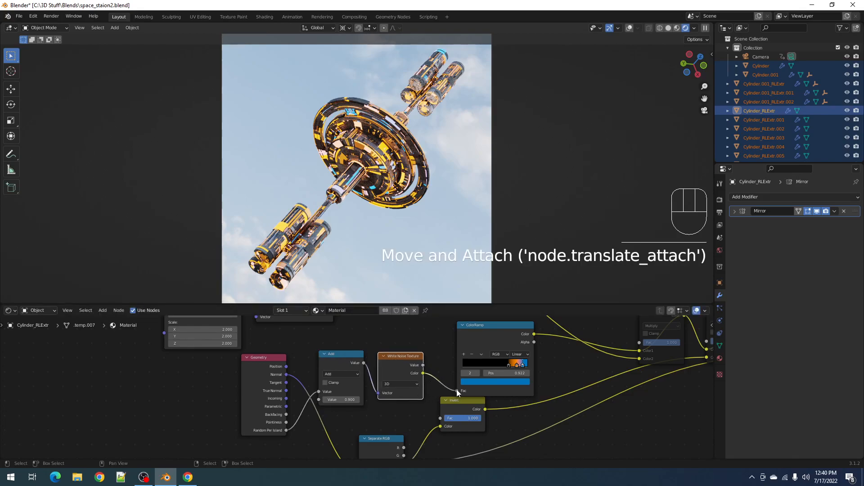
middle_drag(513, 386, 458, 400)
drag(425, 354, 421, 344)
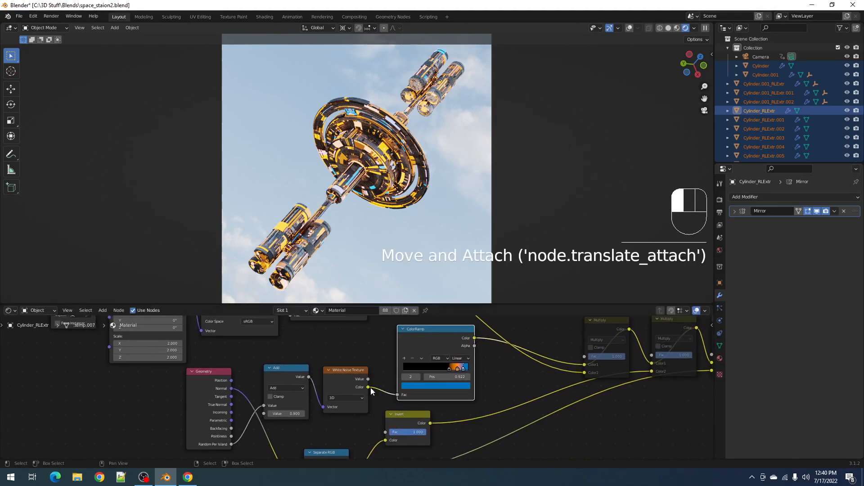
Set the White Noise Texture to 1D and connect the Add node's output to its W input.
click(347, 399)
click(349, 407)
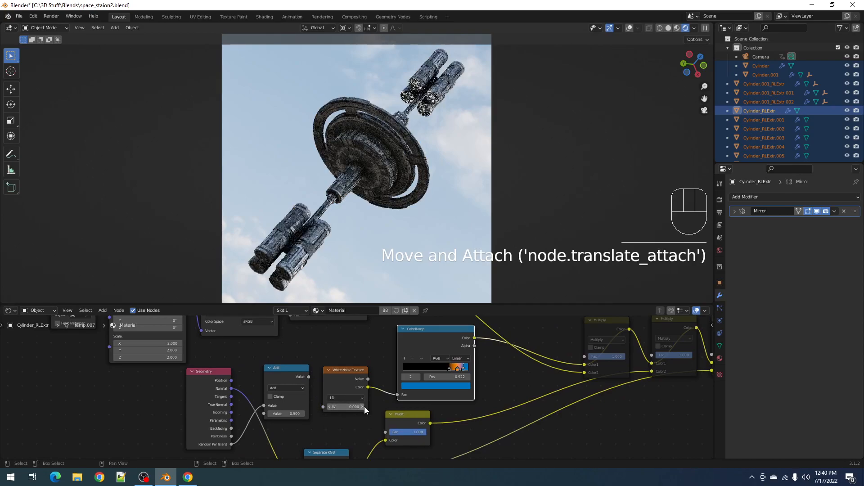
drag(309, 377, 300, 413)
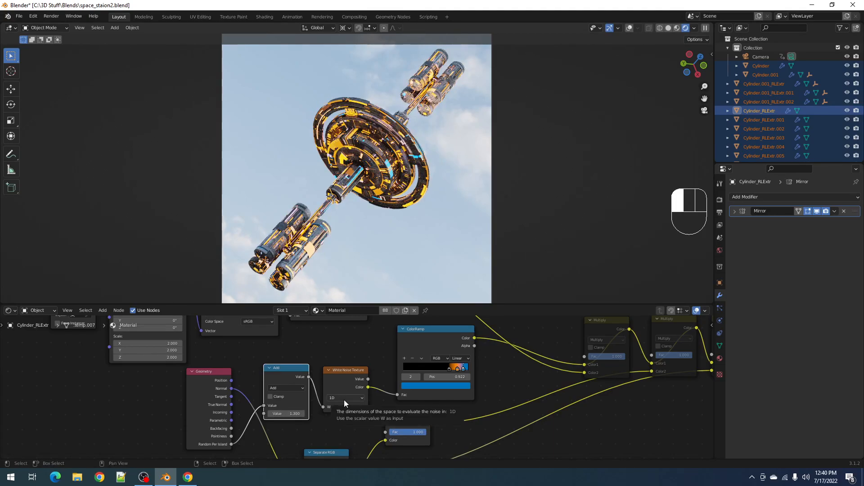
Feed the noise's Value output into the ColorRamp's Fac, set the Add value to 1.700 and compare with the Color output.
drag(368, 379, 398, 394)
ctrl+scroll(289, 413, up, 2)
ctrl+scroll(288, 413, down, 1)
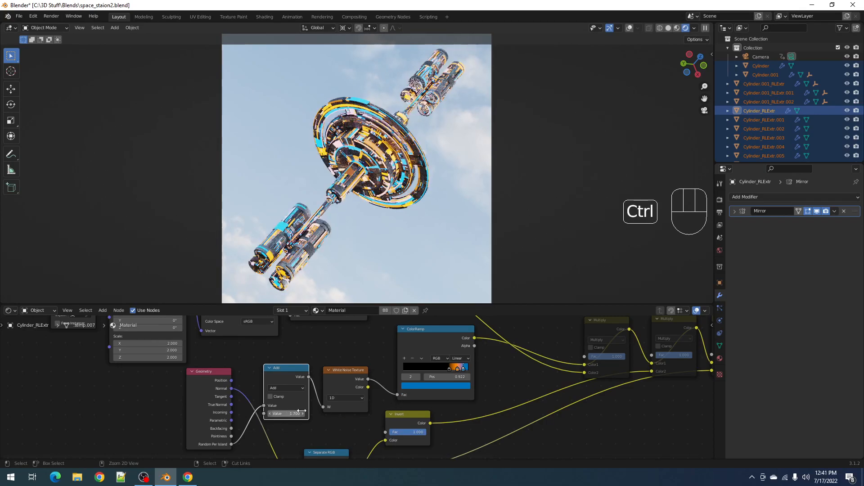
drag(369, 387, 398, 396)
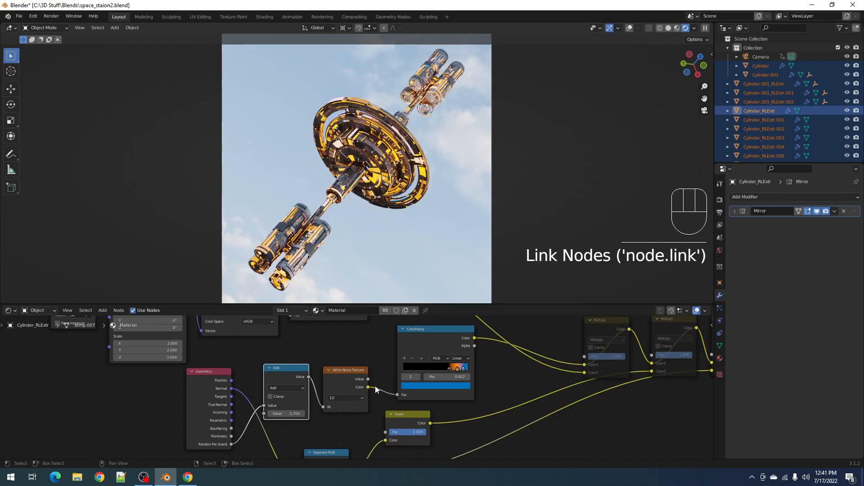
drag(369, 379, 396, 395)
Shift the White Noise Texture, Add and Geometry nodes closer to the ColorRamp, and recheck the noise outputs against Fac.
drag(346, 371, 357, 361)
drag(288, 370, 301, 360)
drag(204, 383, 219, 374)
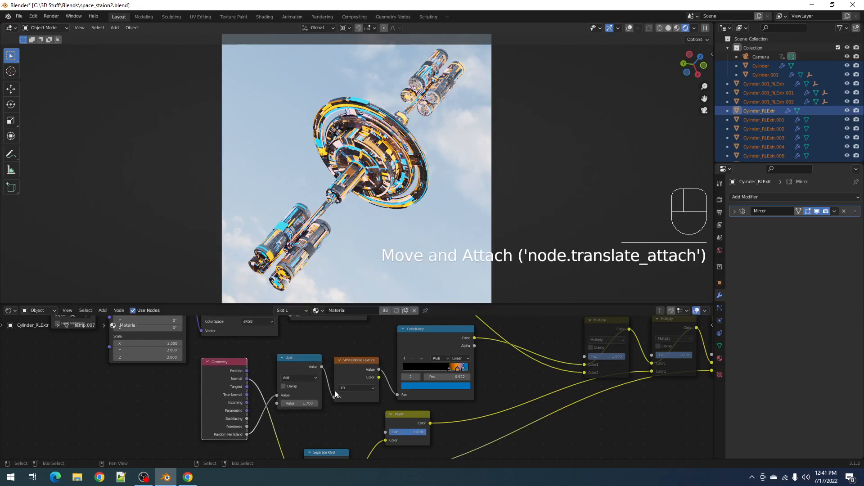
drag(379, 377, 399, 392)
scroll(492, 383, down, 1)
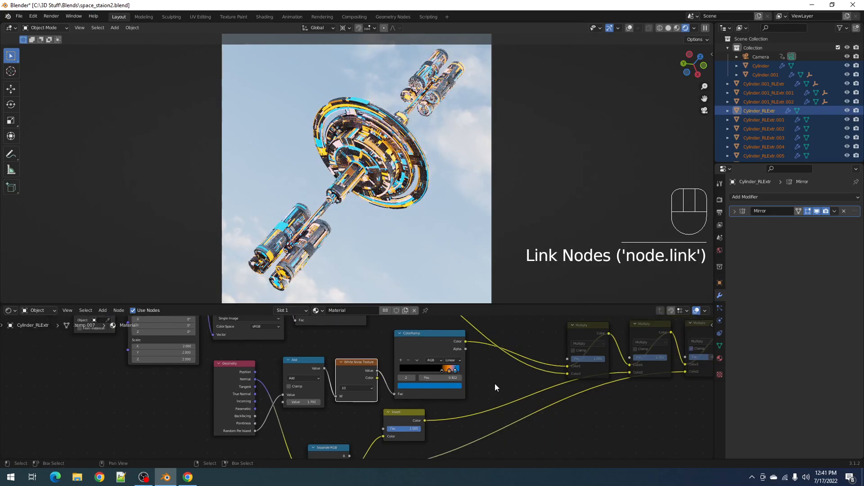
Review the image texture's Texture Coordinate, Mapping and ColorRamp setup, and view the Displacements folder without loading another image.
middle_drag(493, 383, 450, 396)
middle_drag(589, 386, 611, 400)
scroll(350, 363, down, 2)
scroll(490, 369, down, 4)
middle_drag(495, 369, 412, 388)
key(ctrl+space)
scroll(387, 355, up, 2)
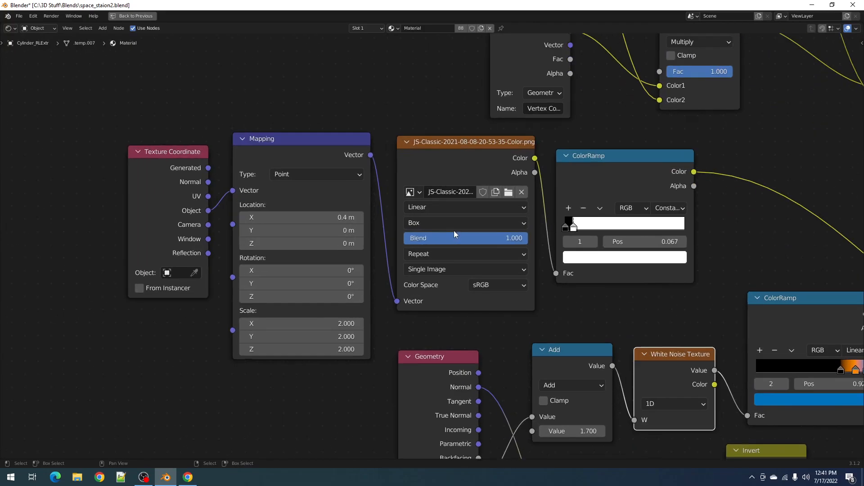
scroll(473, 223, up, 1)
click(520, 181)
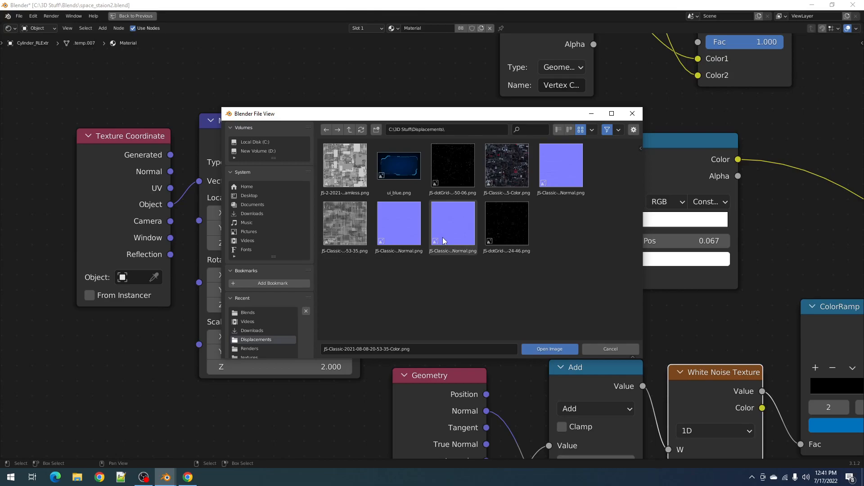
click(635, 117)
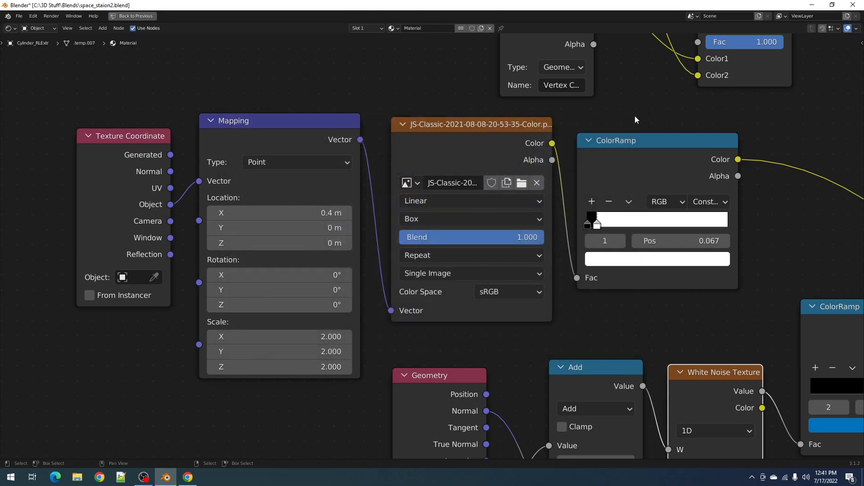
scroll(243, 428, down, 1)
Switch to Chrome, search the web for jsplacement and open the JSplacement page on Windmill - Digital Art.
mouse_move(193, 477)
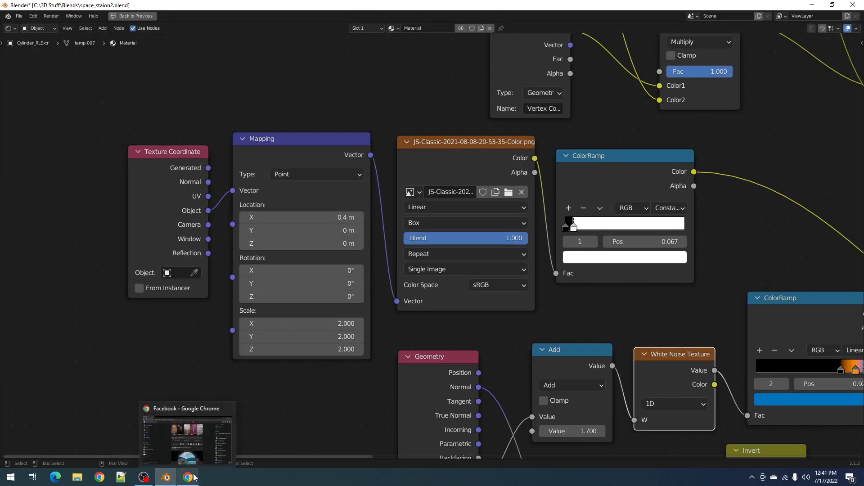
middle_click(188, 477)
text(jsplacement)
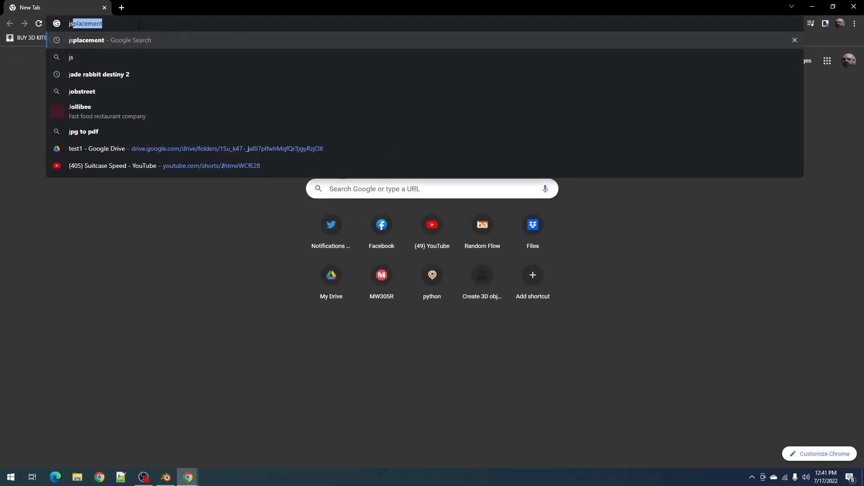
key(Return)
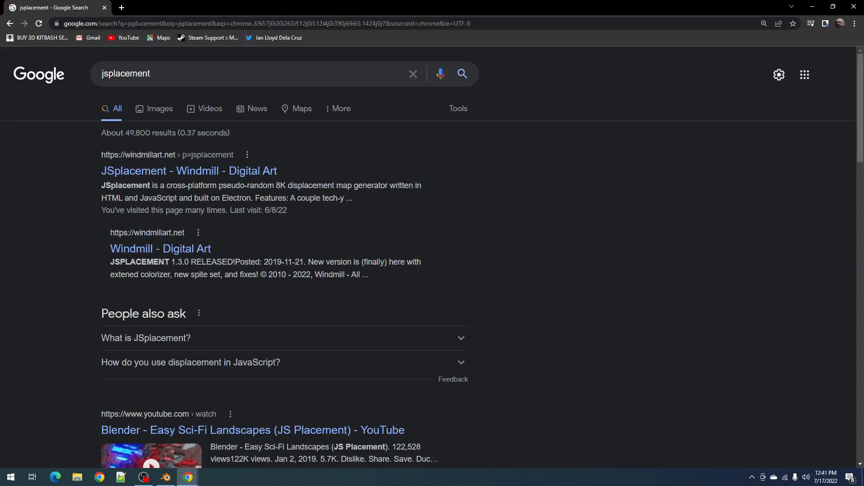
click(149, 170)
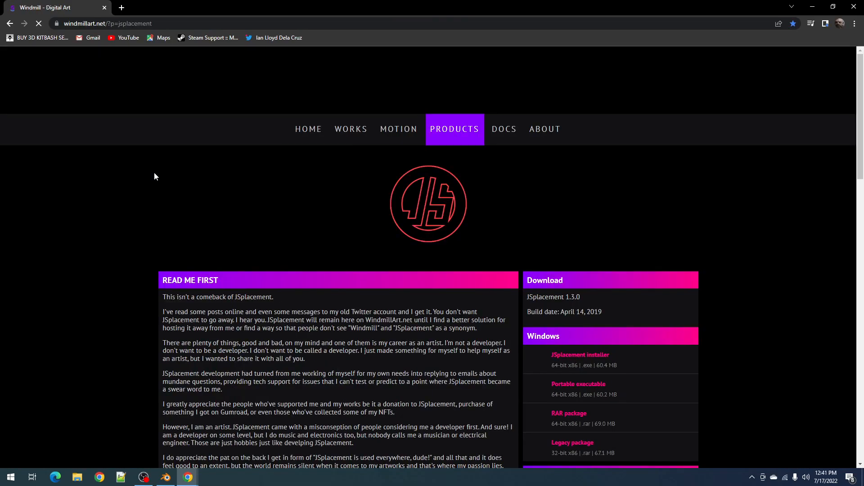
Read through the JSplacement page, covering the Windows, macOS and Linux downloads, support options, FAQ and recommended tutorials.
scroll(145, 153, down, 5)
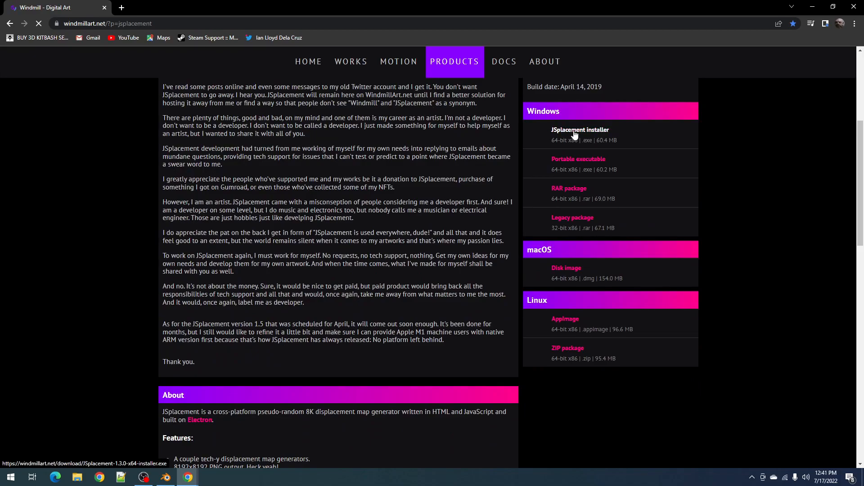
scroll(22, 263, down, 8)
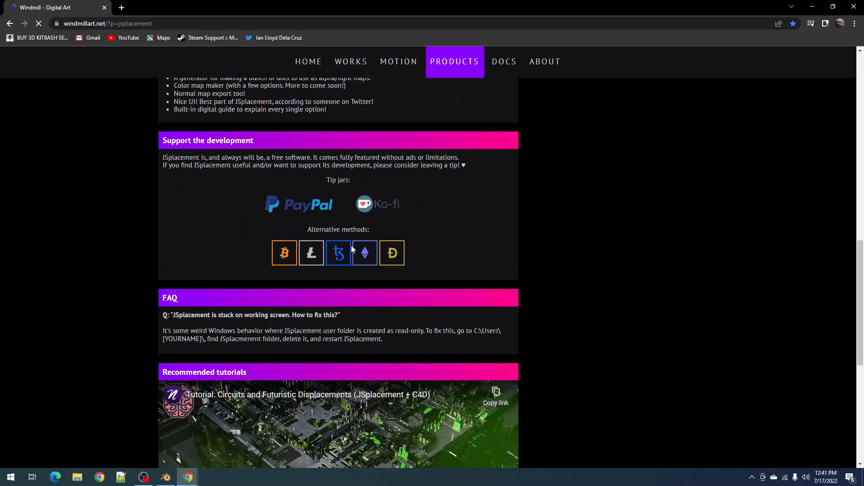
scroll(362, 231, up, 15)
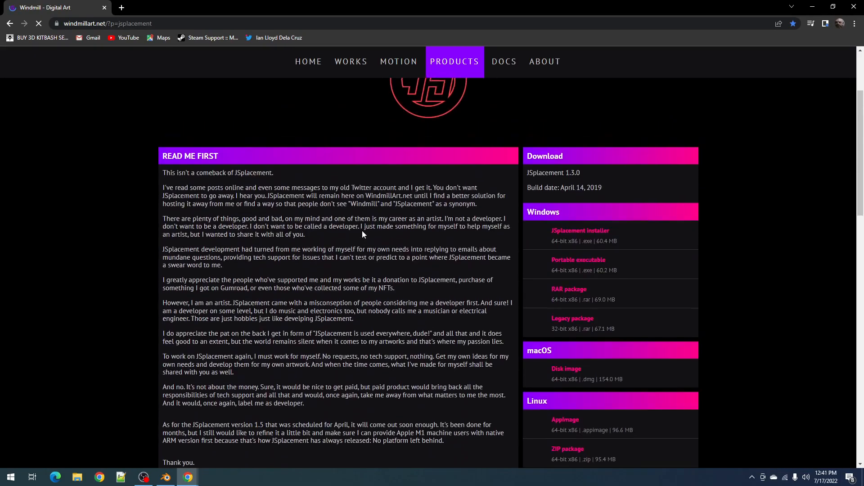
scroll(393, 144, down, 12)
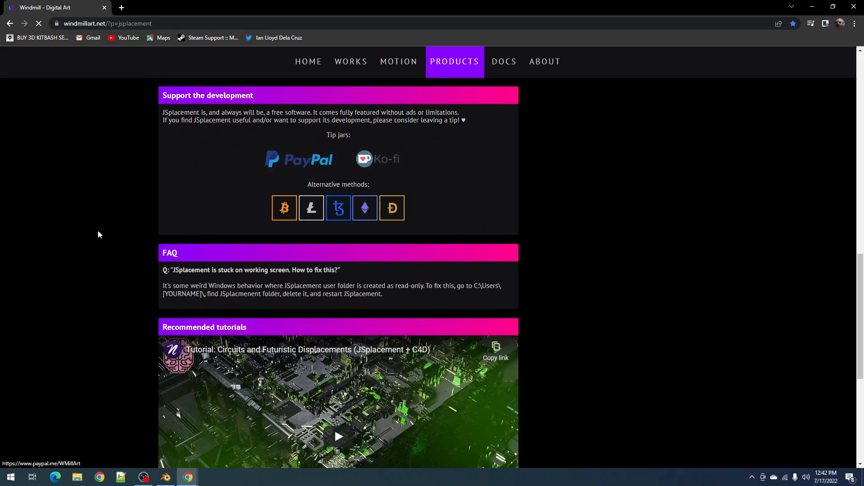
scroll(103, 232, down, 6)
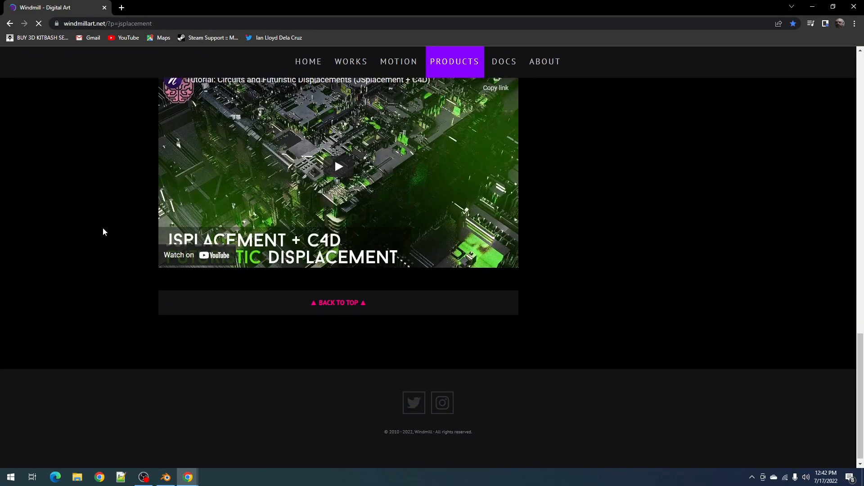
scroll(102, 232, up, 4)
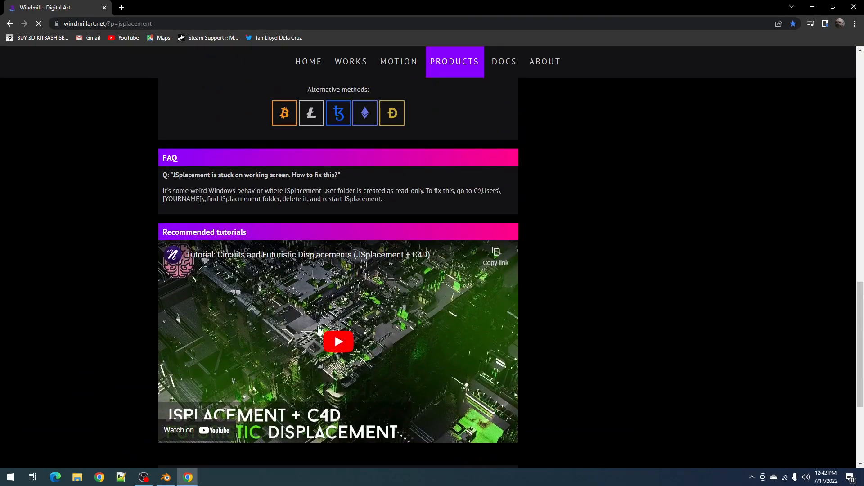
scroll(60, 118, up, 3)
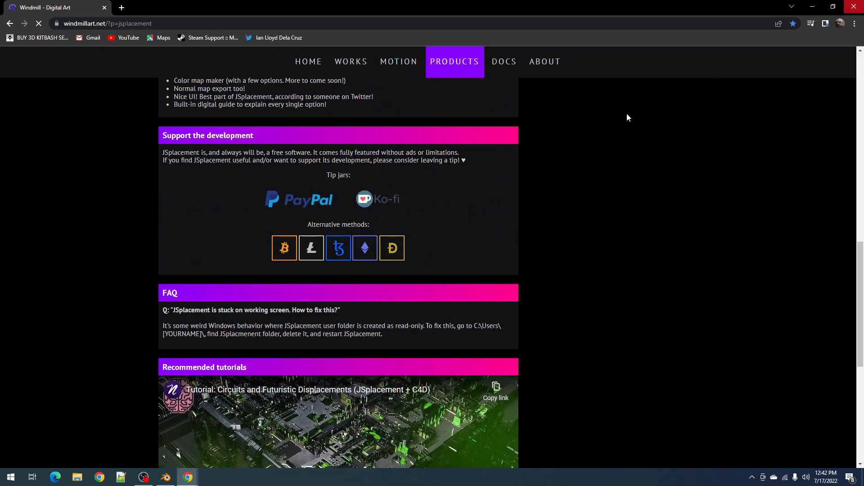
Switch back to Blender and unmute the first Multiply node, which combines the image texture's ColorRamp with the noise ColorRamp.
click(166, 477)
scroll(500, 299, down, 4)
scroll(500, 298, up, 4)
middle_drag(501, 298, 368, 311)
key(ctrl+space)
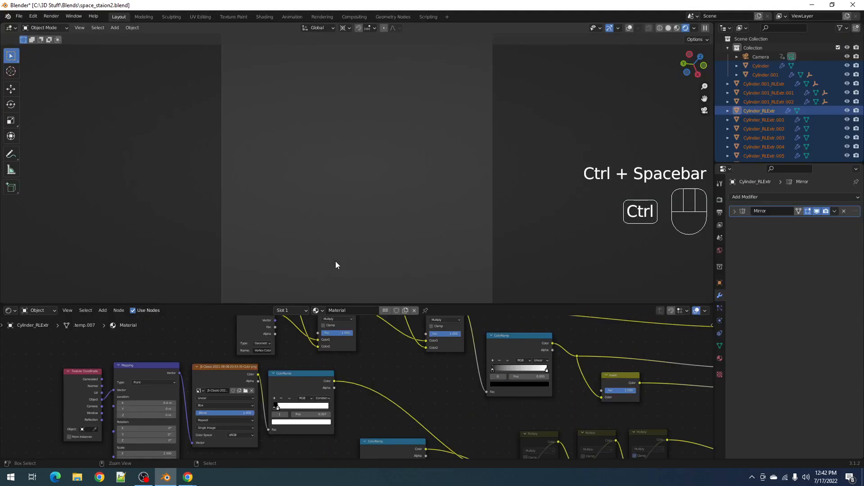
middle_drag(347, 346, 360, 363)
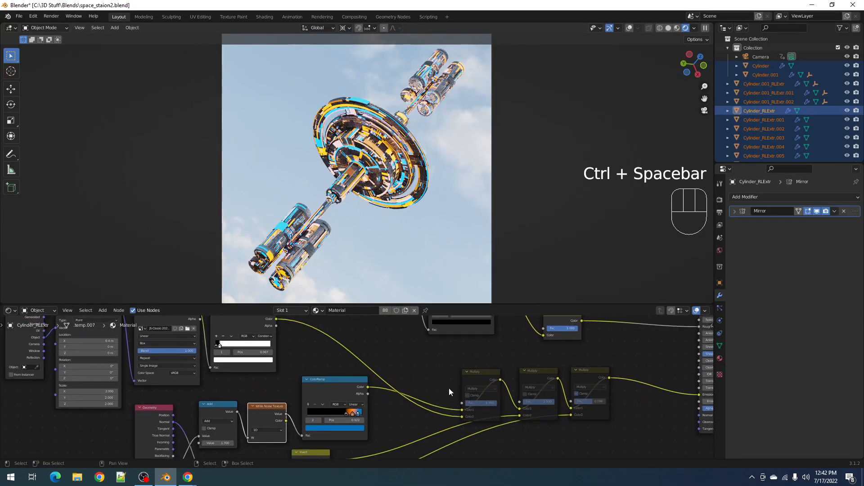
click(484, 377)
key(m)
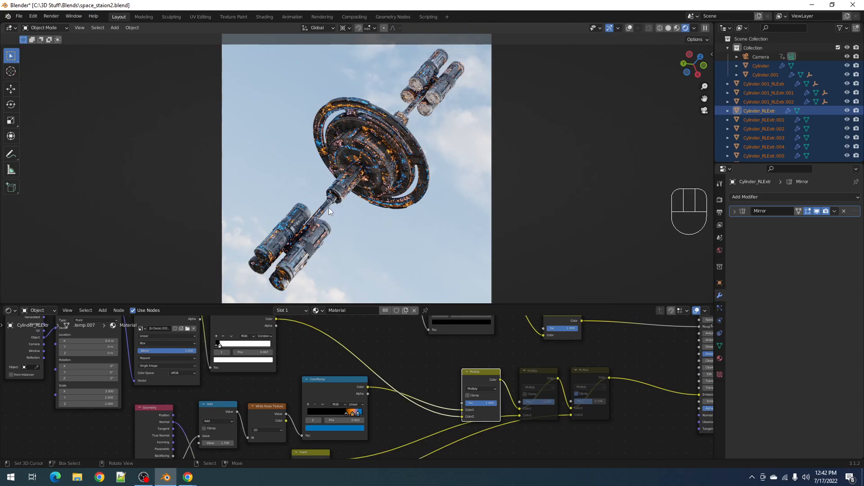
Move the Geometry node slightly up and closer to the Add node.
scroll(282, 396, up, 3)
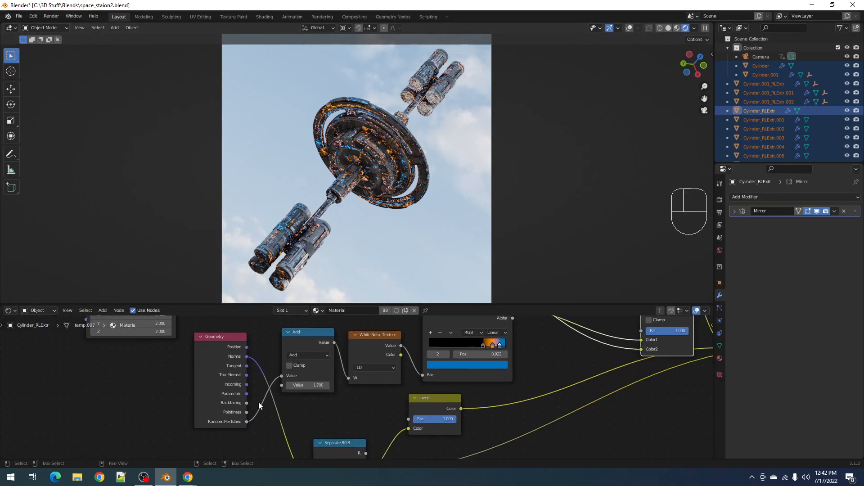
drag(225, 377, 229, 369)
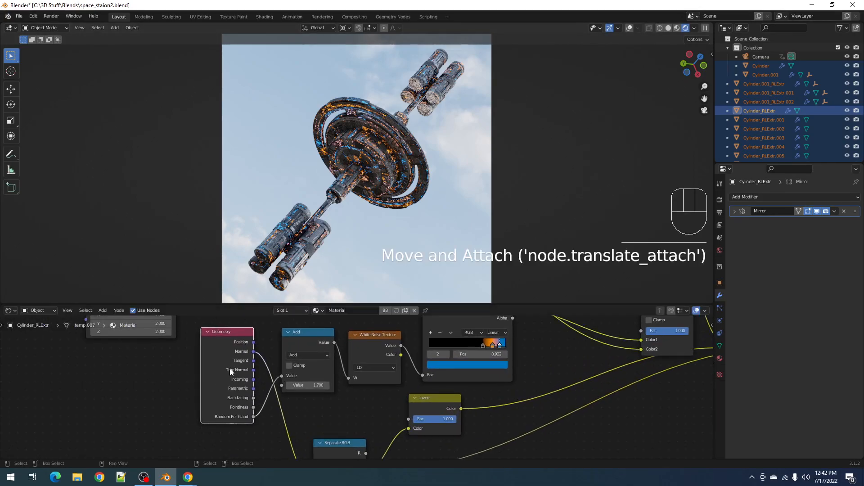
click(233, 343)
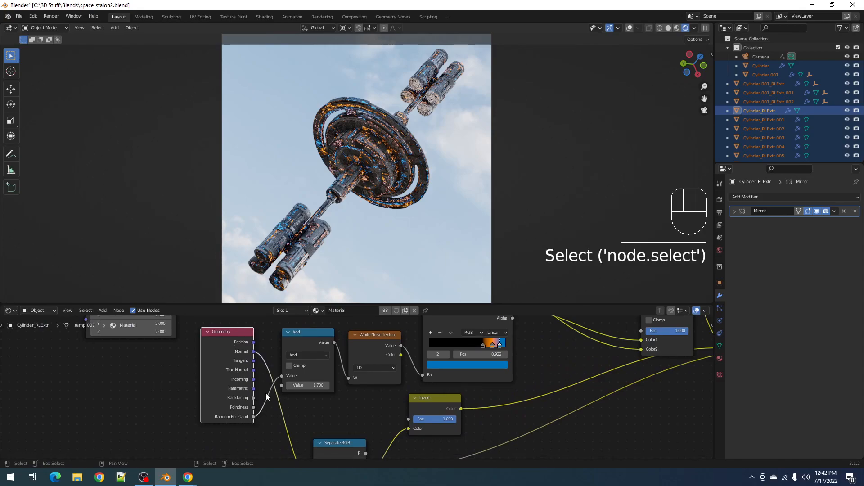
scroll(447, 366, down, 4)
middle_drag(504, 346, 496, 350)
scroll(405, 383, up, 3)
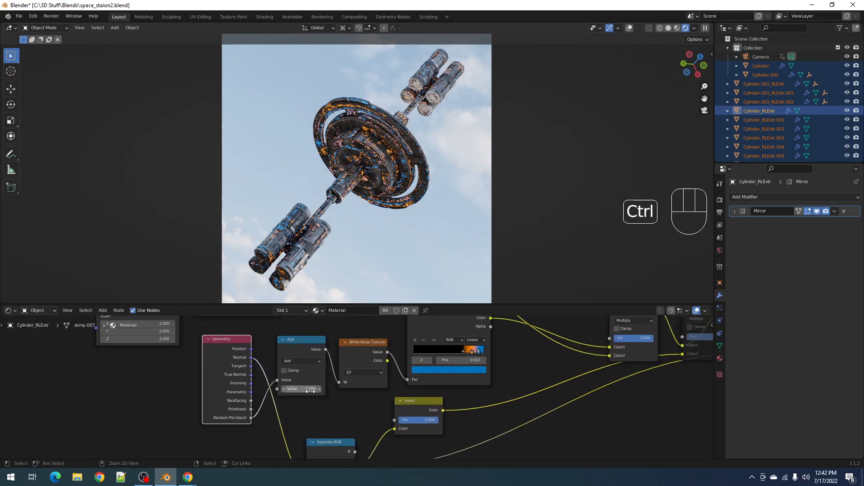
Try different random color distributions by raising the Add node's value in 0.1 increments to 3.000.
ctrl+scroll(311, 391, up, 1)
mouse_move(301, 348)
mouse_down()
mouse_move(290, 353)
mouse_move(298, 352)
mouse_up()
scroll(344, 367, up, 3)
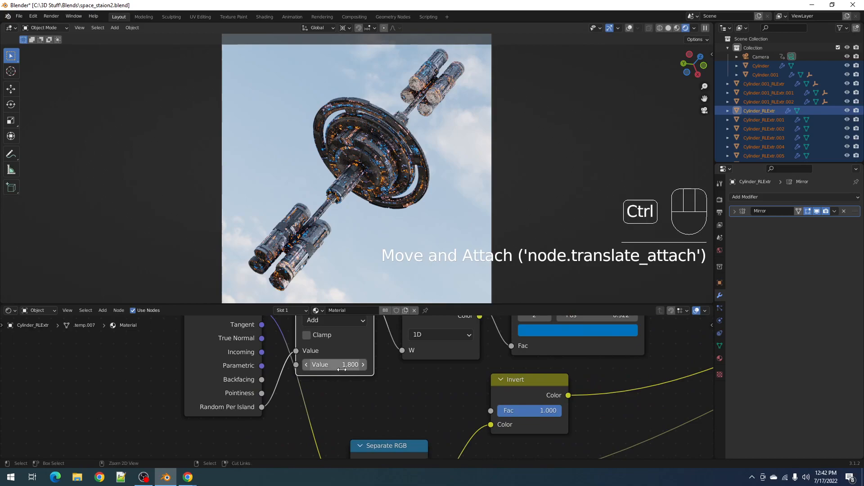
ctrl+scroll(342, 370, up, 3)
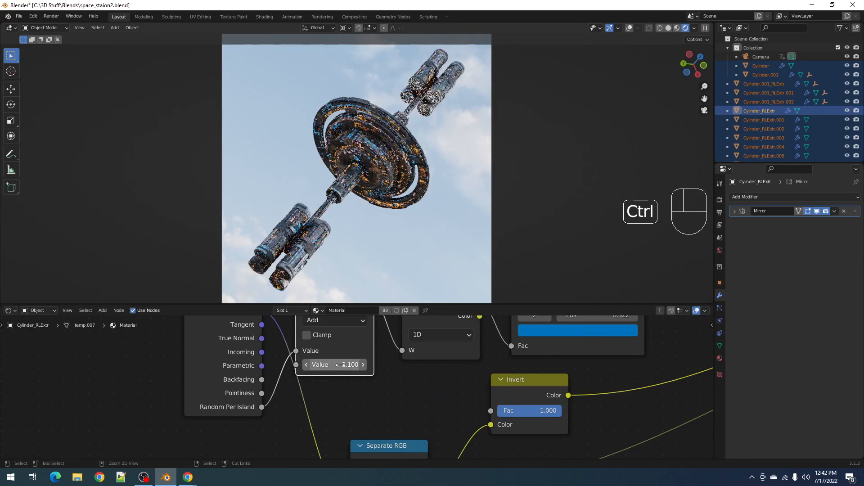
ctrl+scroll(340, 365, up, 3)
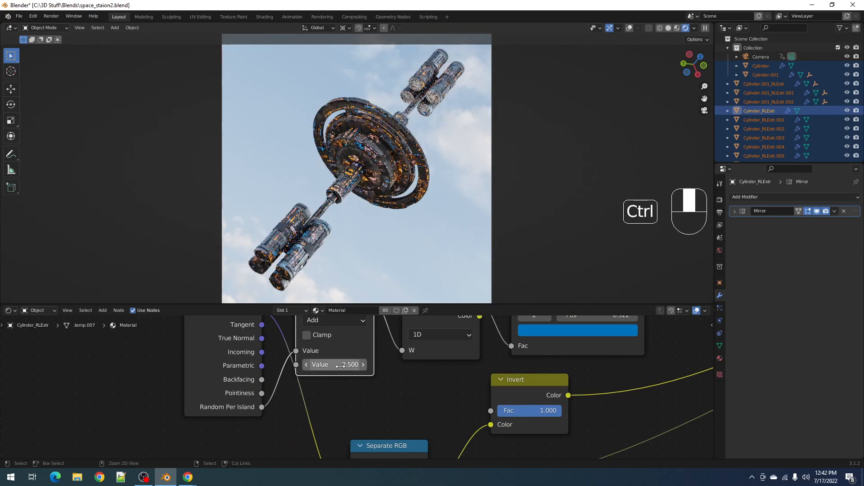
ctrl+scroll(340, 366, up, 1)
ctrl+scroll(341, 366, up, 3)
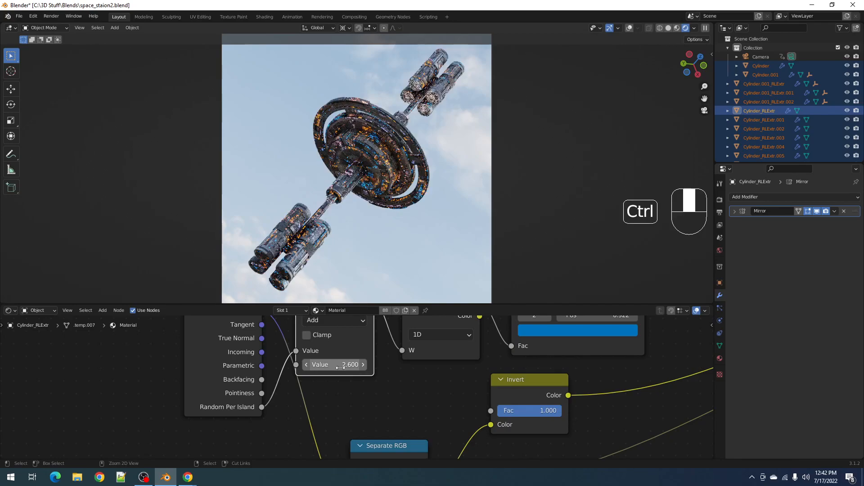
ctrl+scroll(341, 367, up, 2)
Examine how the image texture and noise ColorRamps feed the Multiply chain and the shader's Emission input.
scroll(438, 374, down, 2)
middle_drag(438, 375, 394, 415)
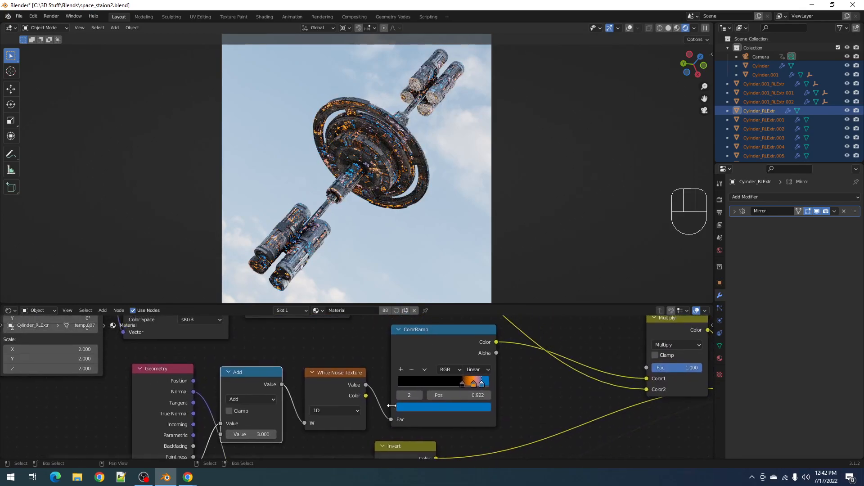
scroll(558, 370, down, 1)
middle_drag(554, 366, 463, 439)
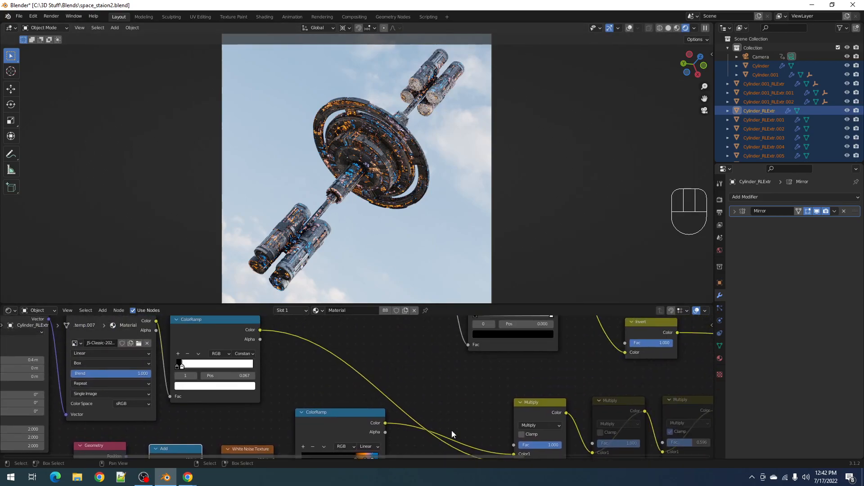
scroll(295, 405, down, 1)
middle_drag(392, 421, 443, 390)
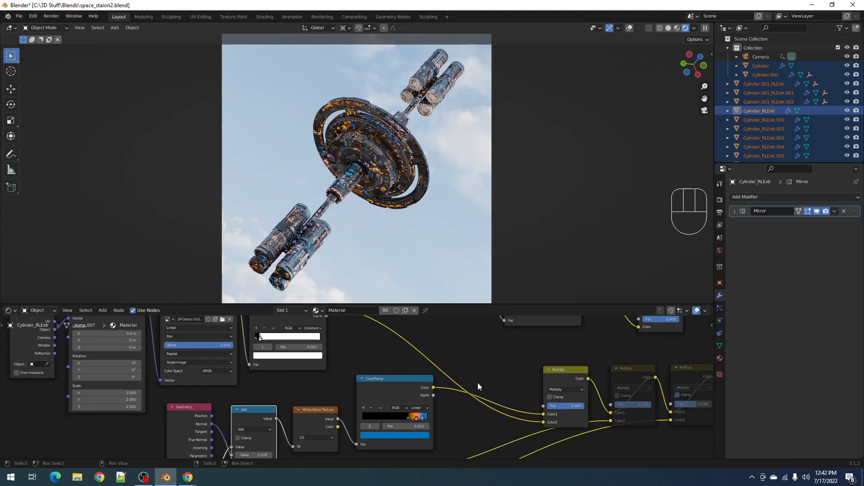
middle_drag(332, 364, 408, 370)
scroll(369, 395, down, 3)
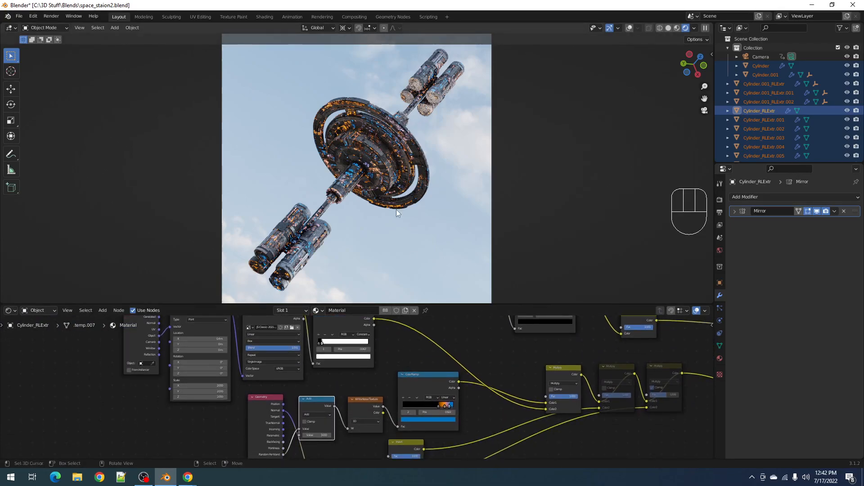
middle_drag(589, 382, 408, 358)
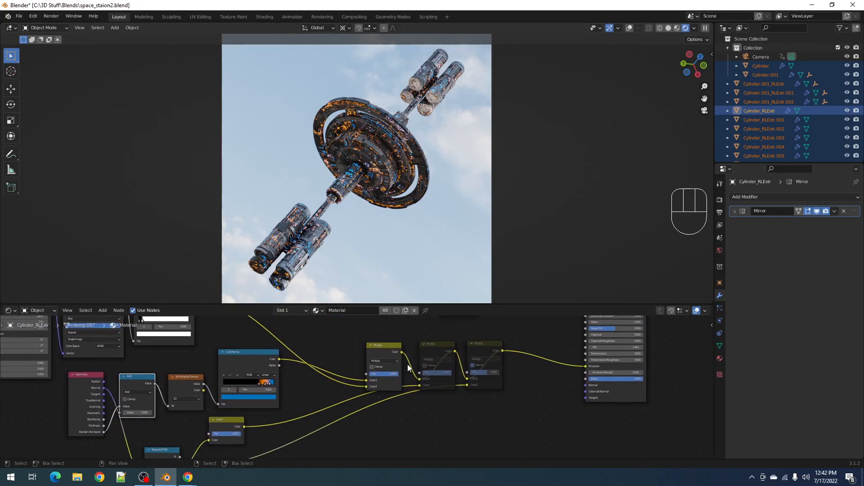
Set the Add node's value to 1.000.
scroll(357, 383, down, 3)
middle_drag(269, 424, 375, 403)
scroll(350, 406, up, 6)
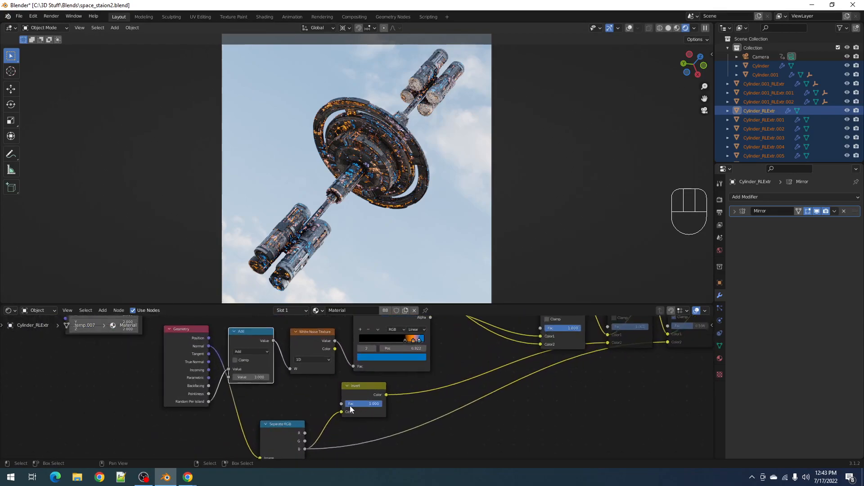
click(258, 377)
click(251, 376)
text(1)
key(Return)
Examine the Geometry Normal branch through Separate RGB's B output and Invert into the two muted Multiply nodes.
middle_drag(395, 427, 396, 406)
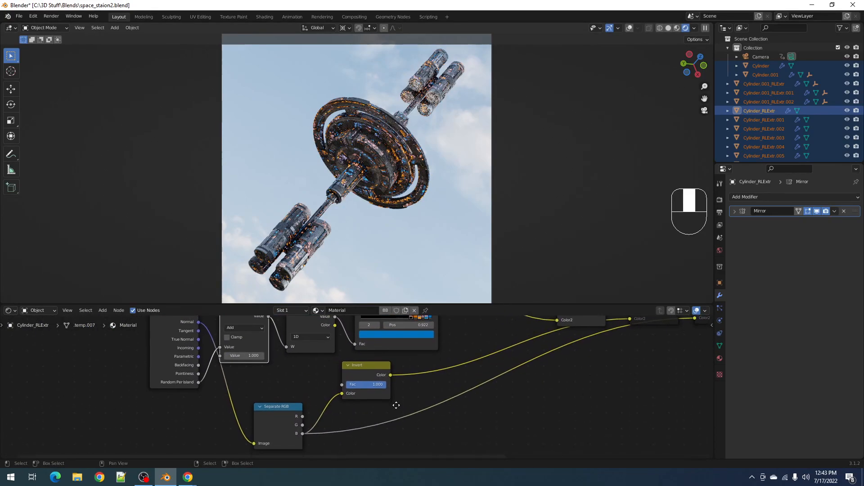
scroll(356, 398, up, 3)
middle_drag(336, 421, 345, 402)
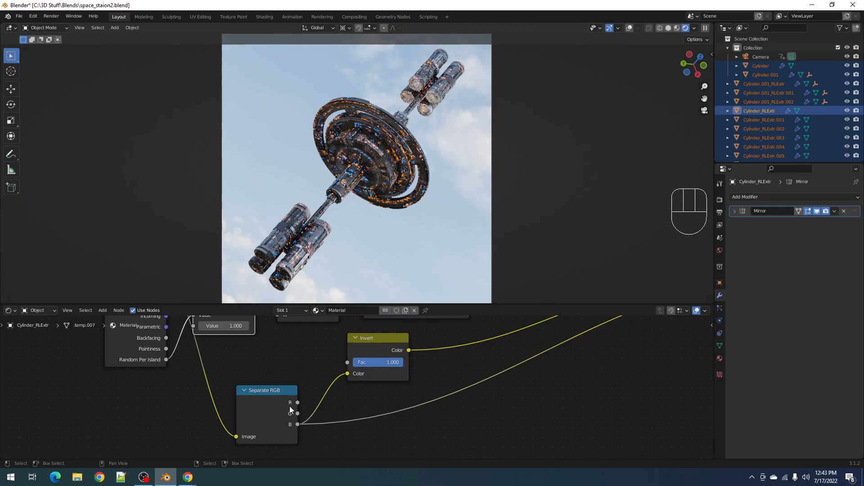
scroll(209, 353, down, 3)
middle_drag(215, 350, 222, 369)
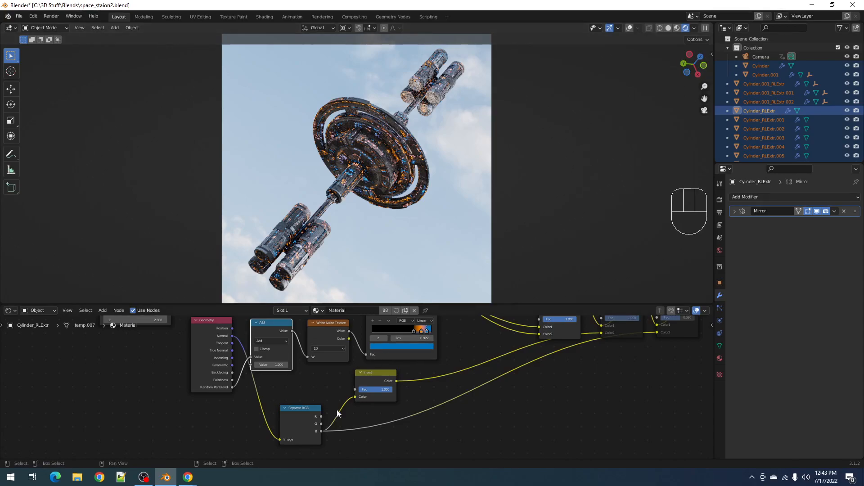
middle_drag(484, 373, 366, 426)
scroll(479, 379, down, 4)
scroll(480, 381, up, 2)
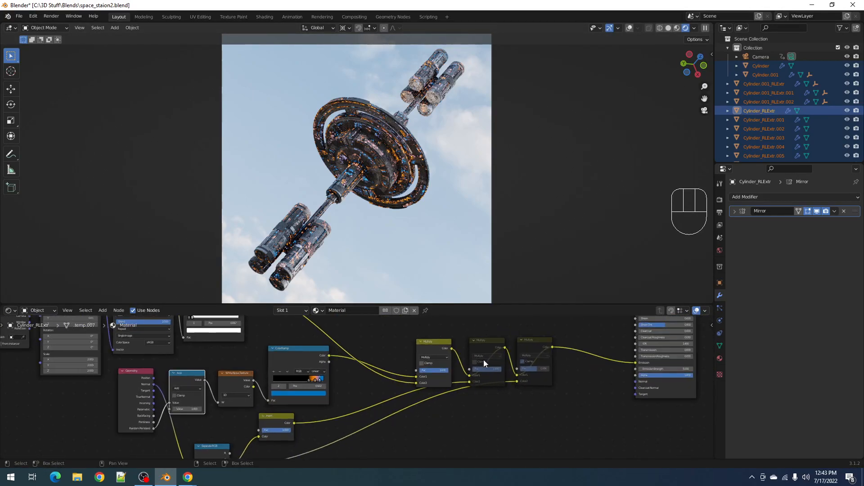
Unmute the second Multiply node in the emission chain.
click(487, 344)
middle_drag(302, 425, 321, 406)
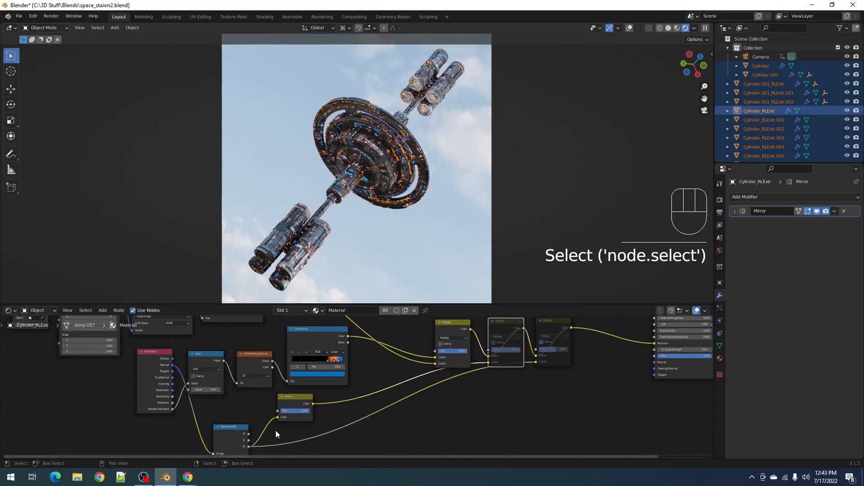
key(m)
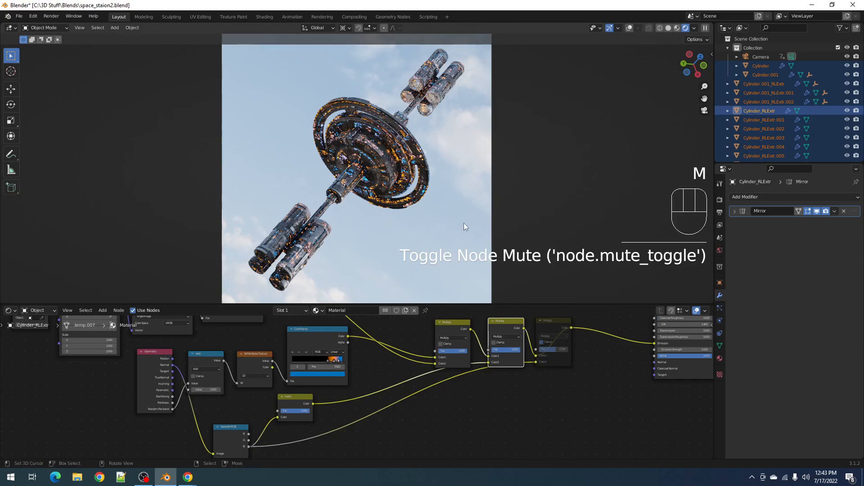
Leave the camera view and redraw the render region around the station's central rings.
key(KP_0)
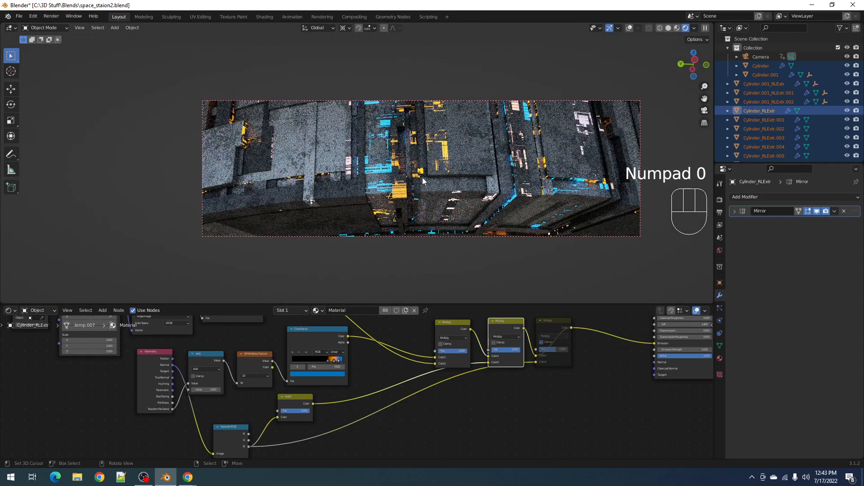
middle_drag(436, 238, 441, 220)
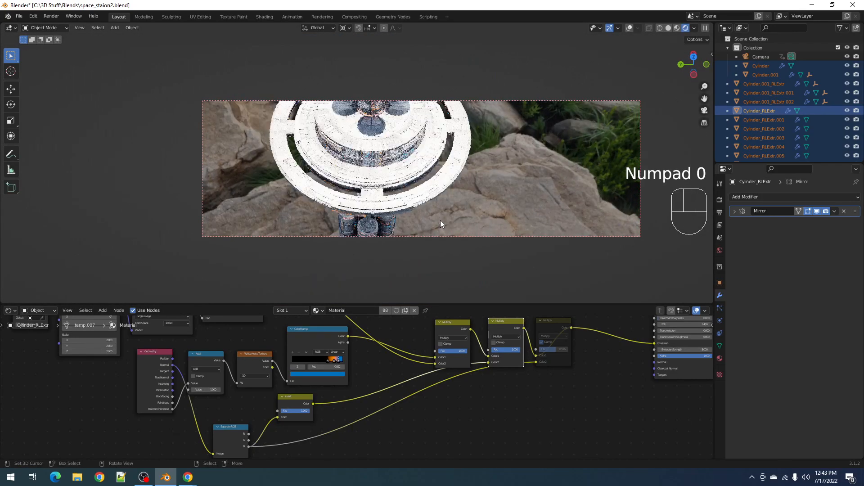
key(ctrl+b)
drag(257, 76, 485, 255)
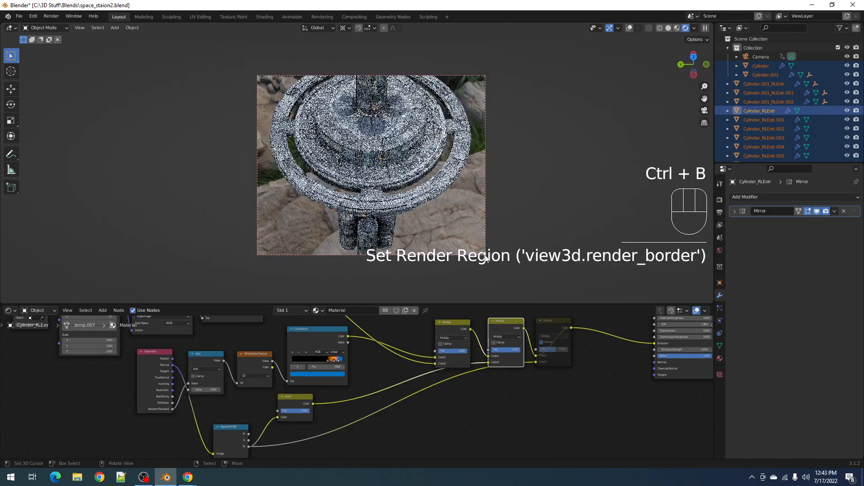
Mute the second Multiply node again and look at the rings from above.
click(501, 324)
key(m)
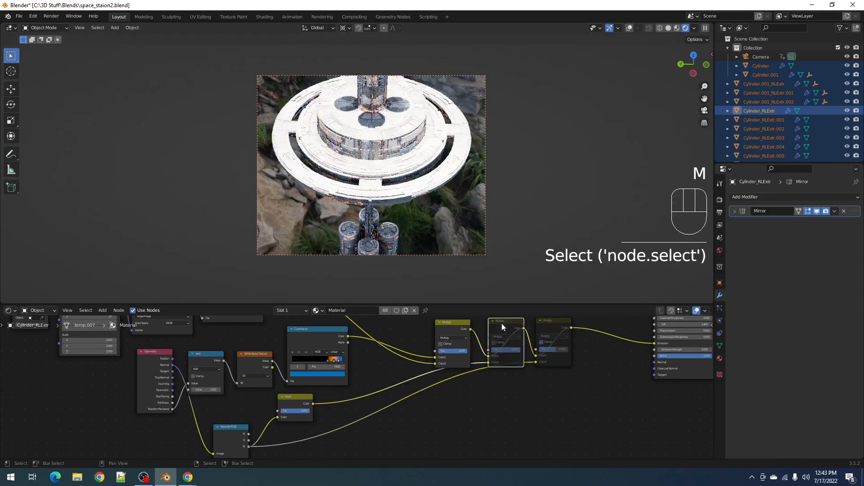
middle_drag(436, 160, 431, 167)
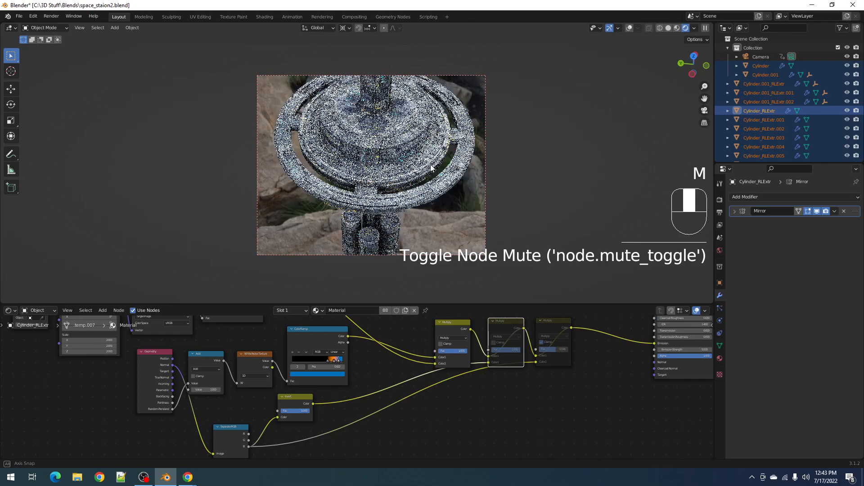
Try the moonless_golf HDRI as the world environment.
click(720, 250)
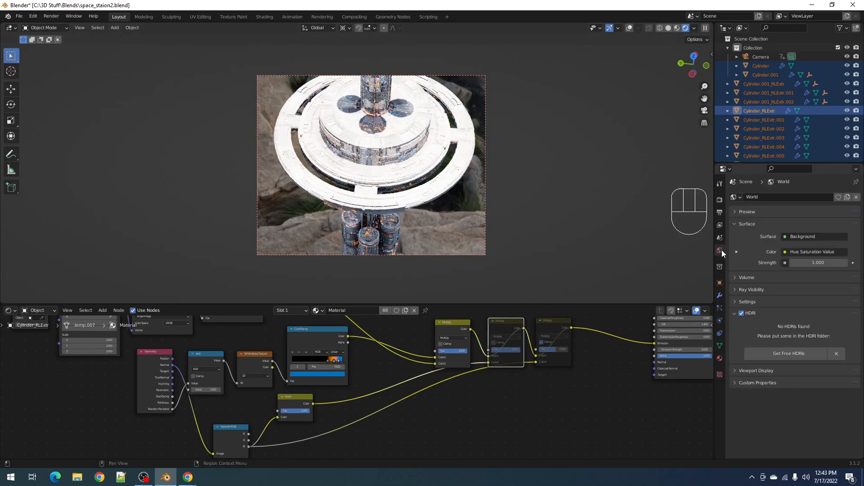
scroll(786, 360, down, 5)
mouse_move(793, 367)
mouse_down()
mouse_move(733, 366)
mouse_move(784, 368)
mouse_up()
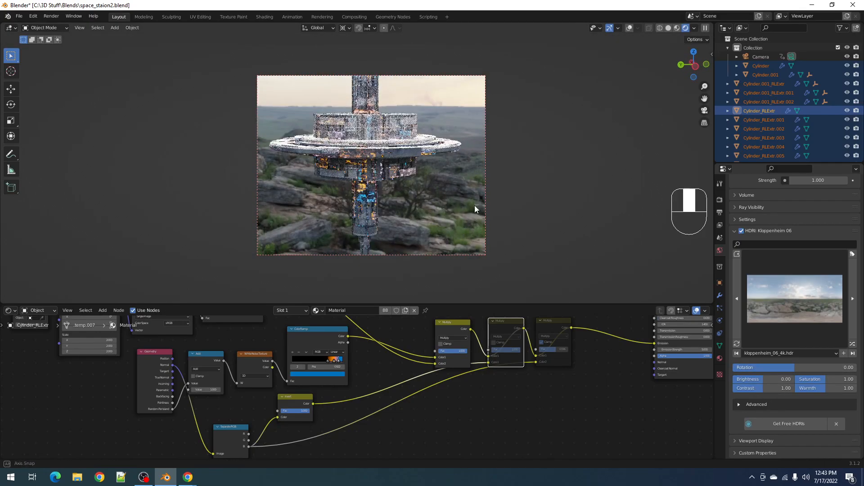
click(809, 312)
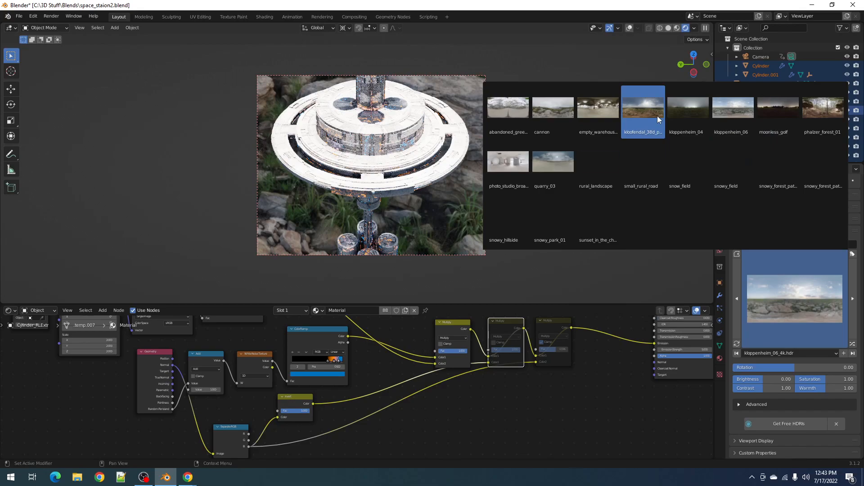
click(762, 113)
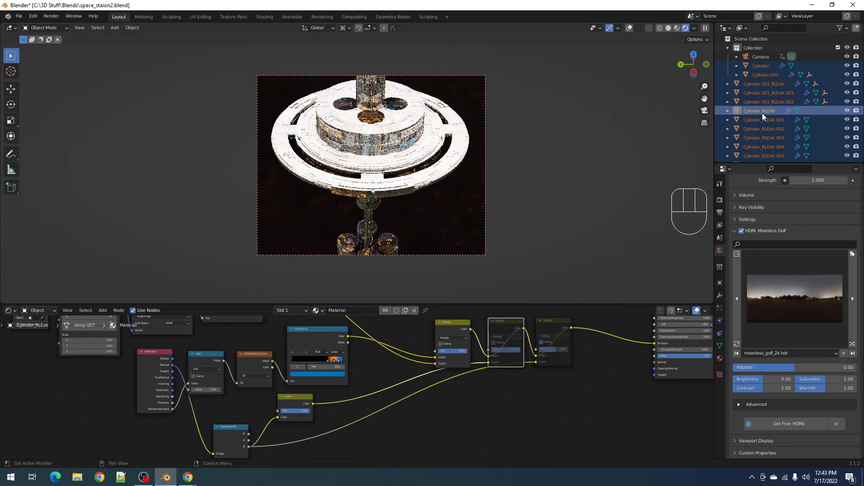
Switch the world environment back to the kloppenheim_06 HDRI.
click(806, 301)
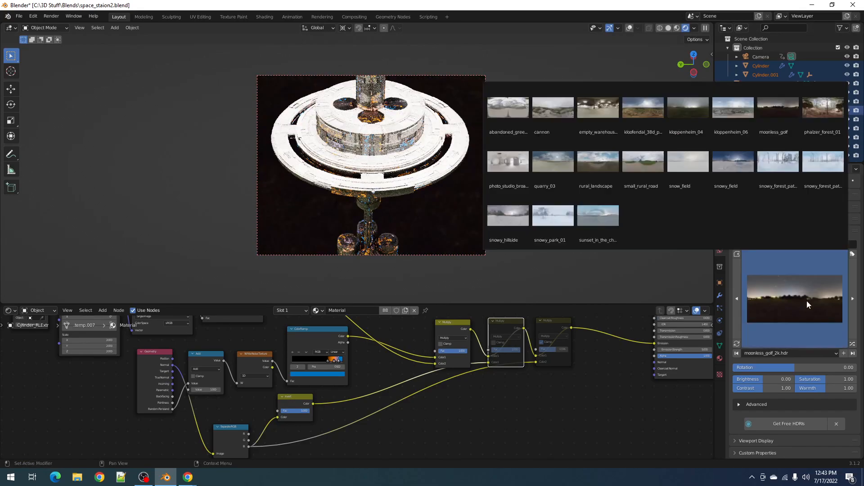
click(726, 118)
key(m)
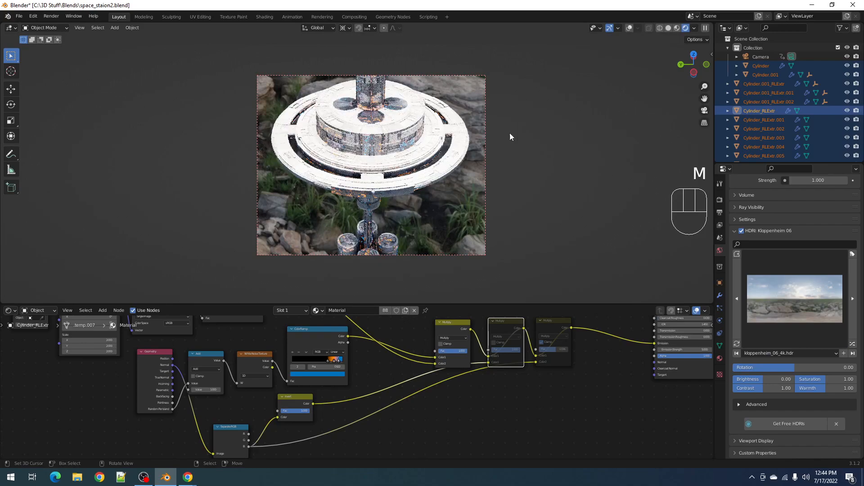
Show the viewport overlays and select the lamp beside the station.
key(n)
key(n)
middle_drag(567, 135, 511, 108)
key(shift+alt+z)
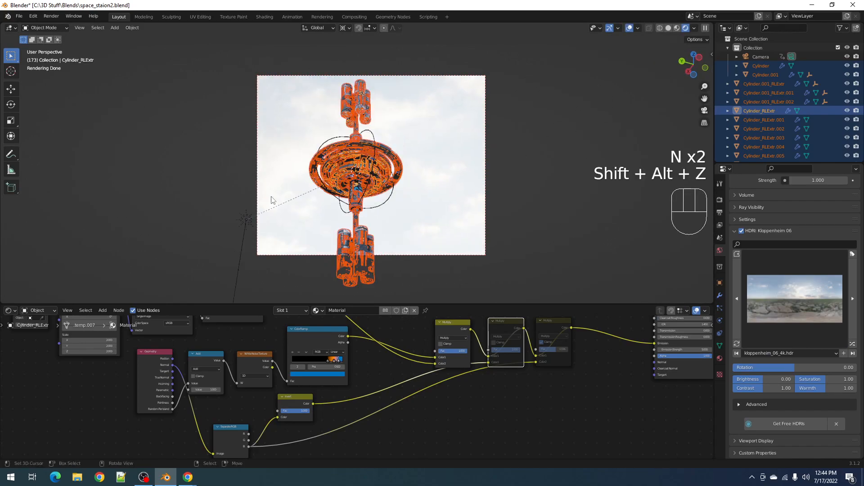
click(279, 210)
click(238, 220)
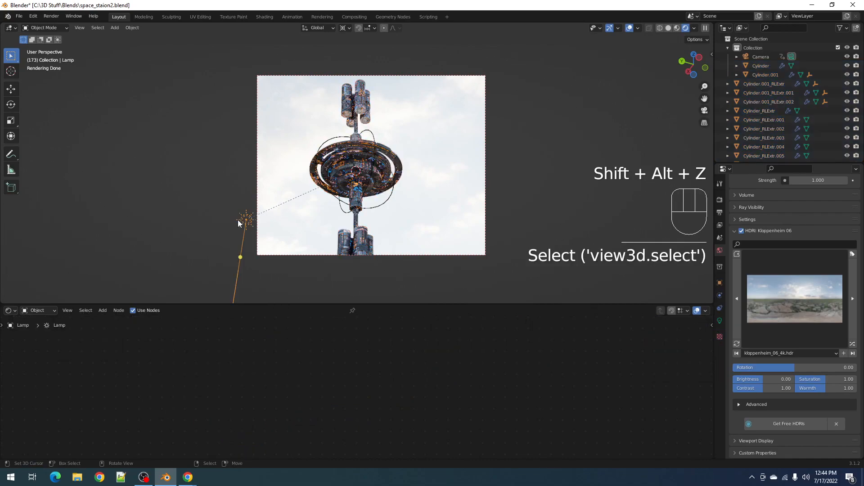
Set the lamp's strength to 0.
middle_drag(442, 149, 498, 158)
key(n)
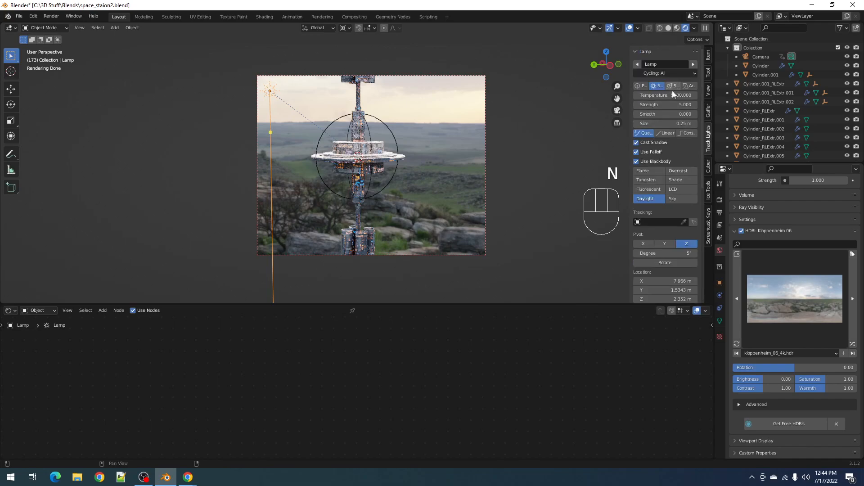
click(667, 104)
text(0)
key(Return)
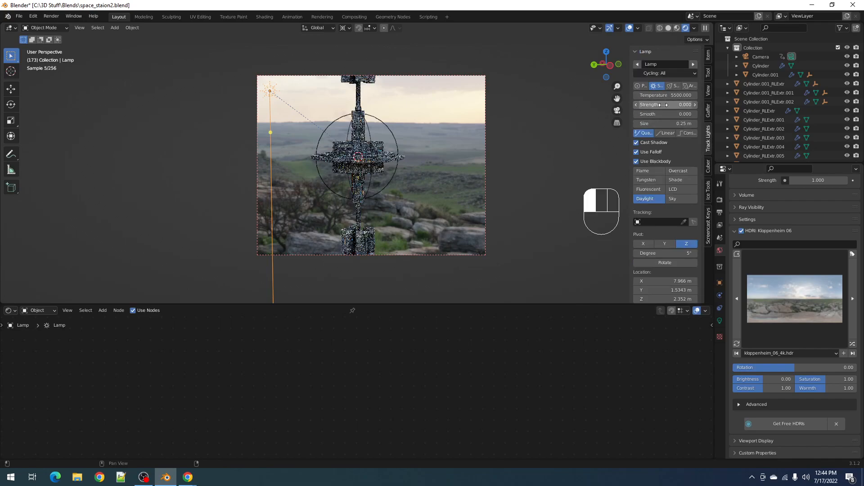
Select the Cylinder_RLExtr.001 part of the station and hide the viewport overlays.
middle_drag(397, 162, 390, 193)
scroll(391, 192, up, 4)
scroll(390, 191, up, 2)
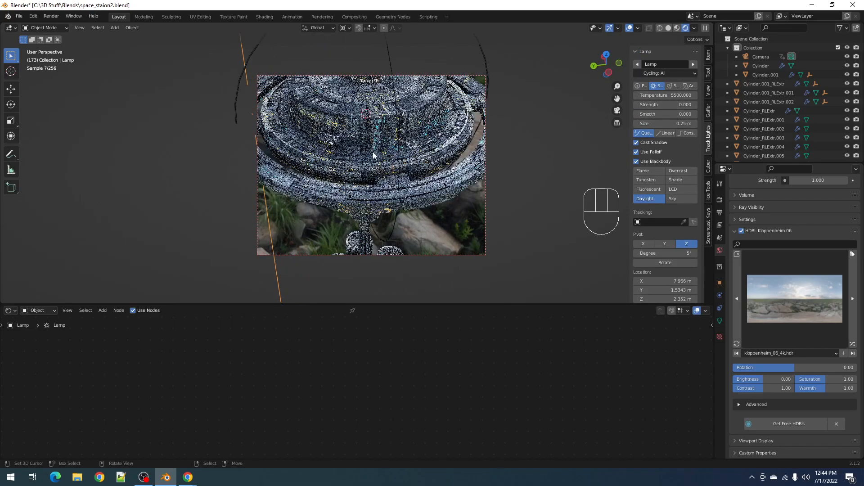
click(387, 246)
key(shift+alt+z)
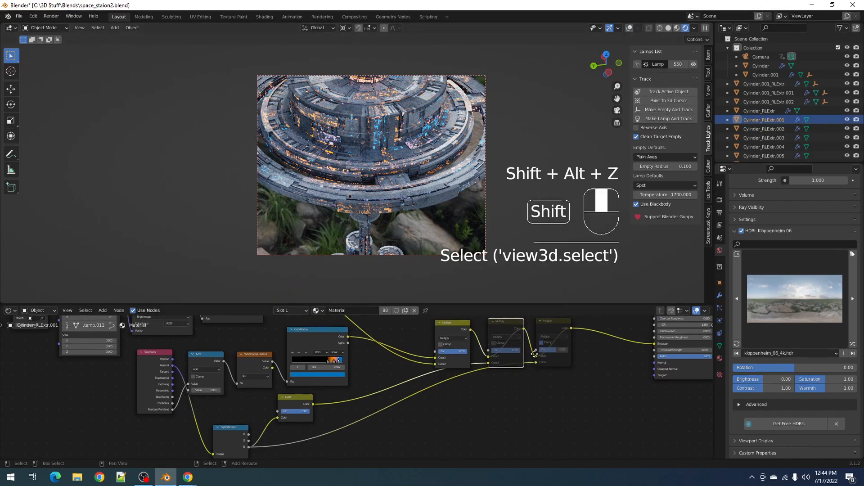
Toggle the second Multiply node's mute to compare the emission on upward-facing surfaces, leaving the node unmuted.
middle_drag(507, 329, 500, 380)
click(495, 370)
key(m)
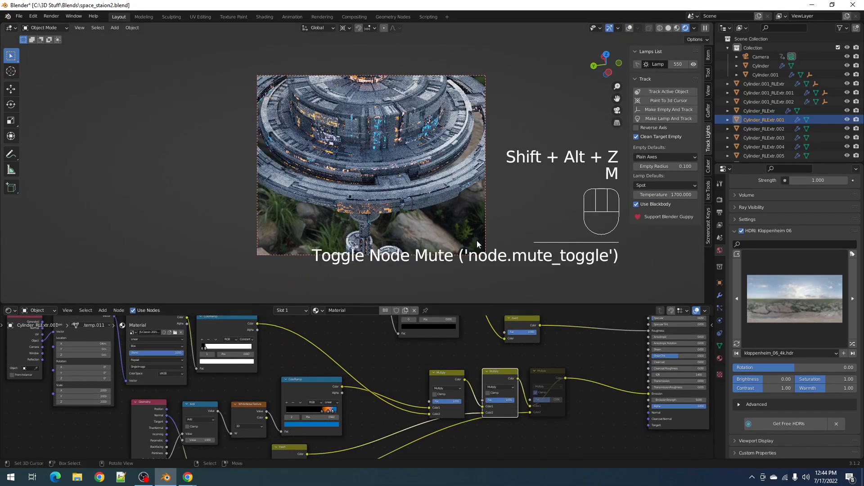
key(m)
key(m)
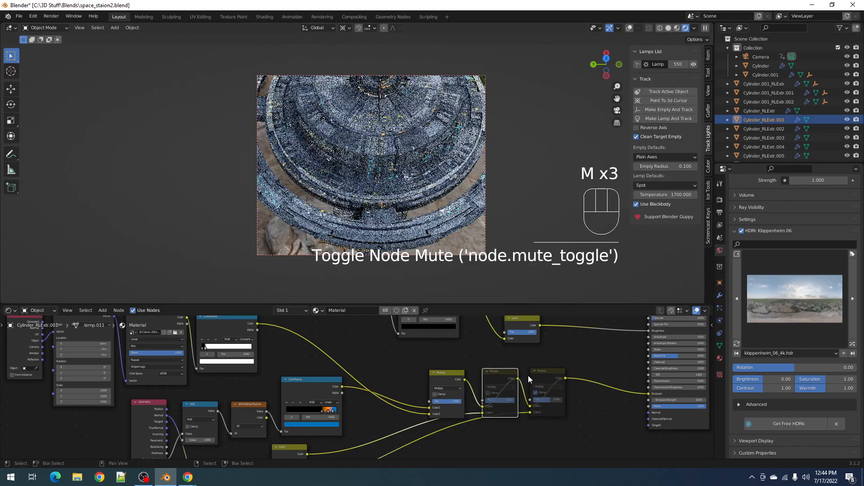
key(m)
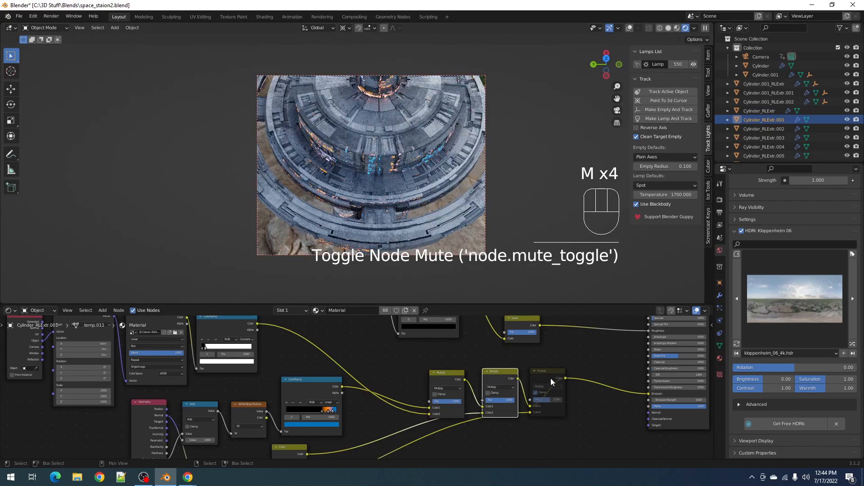
Unmute the third Multiply node and look at the station's underside.
click(550, 378)
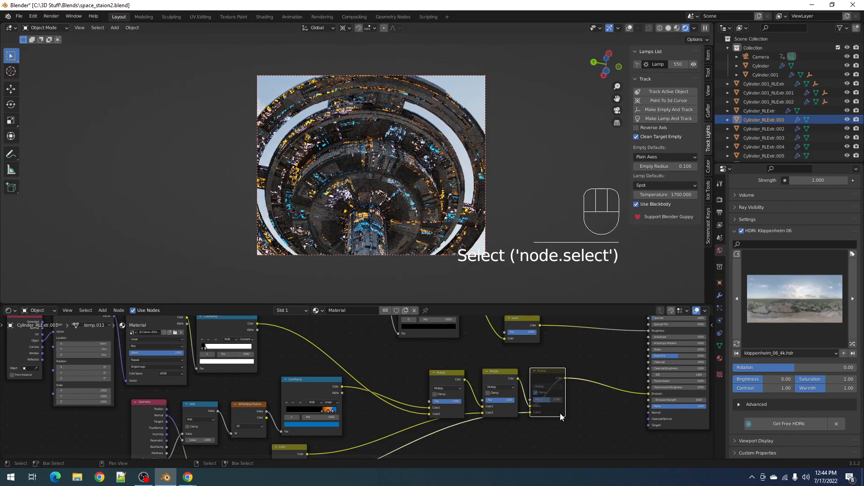
key(m)
middle_drag(378, 153, 441, 119)
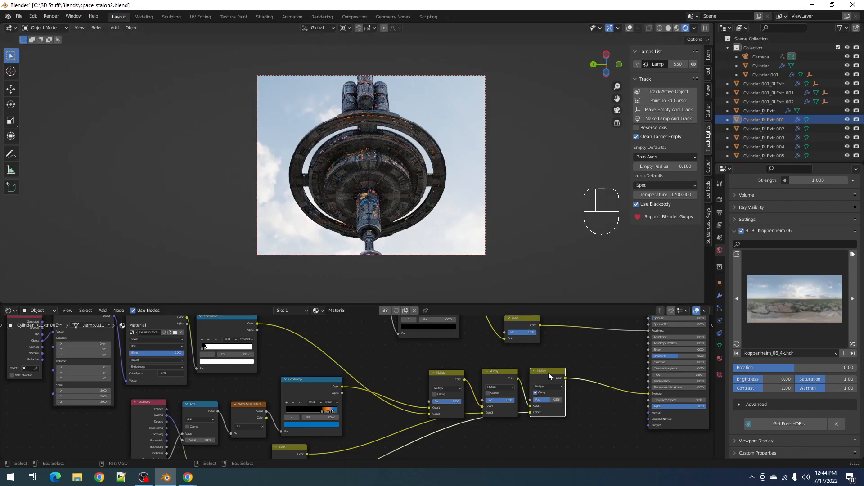
Examine the Multiply chain's mask connections and the masked emission on the station from the side and through the camera.
scroll(427, 424, down, 3)
middle_drag(426, 426, 417, 382)
scroll(416, 382, up, 2)
middle_drag(466, 371, 431, 403)
scroll(486, 379, up, 2)
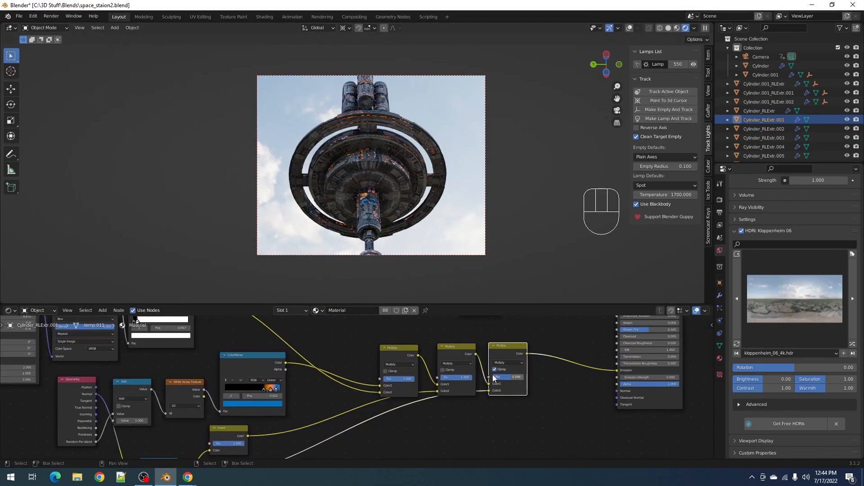
middle_drag(470, 222, 452, 232)
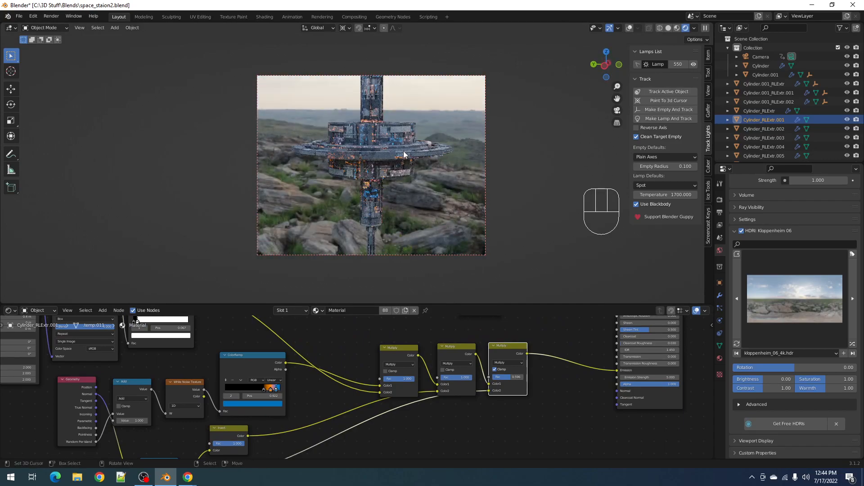
key(KP_0)
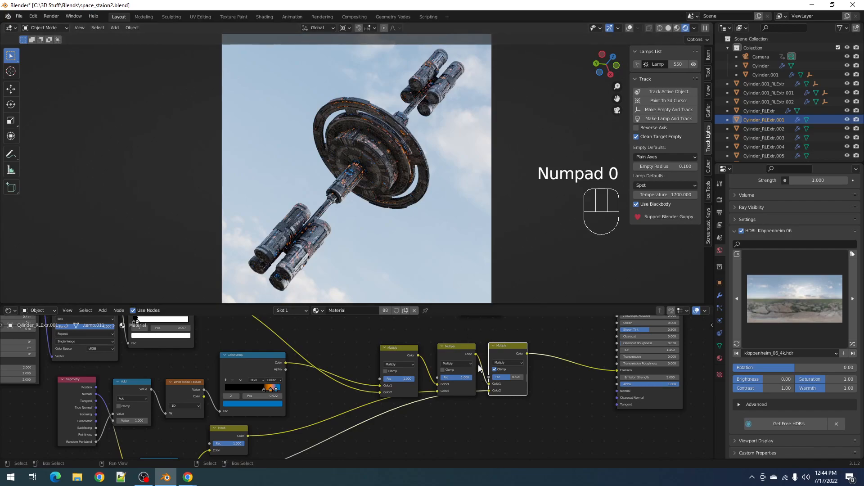
Mute the third and second Multiply nodes to view the unmasked emission through the camera.
key(m)
click(463, 345)
key(m)
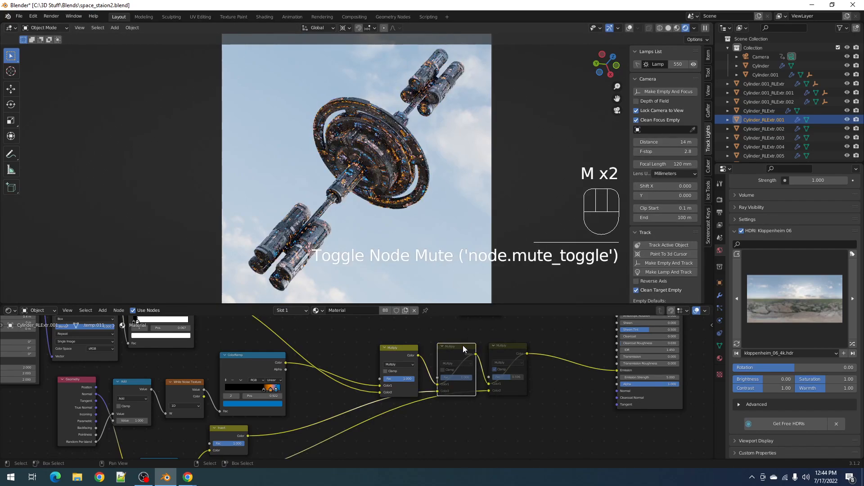
Unmute the second and third Multiply nodes to bring back both normal-based masks.
key(m)
click(508, 351)
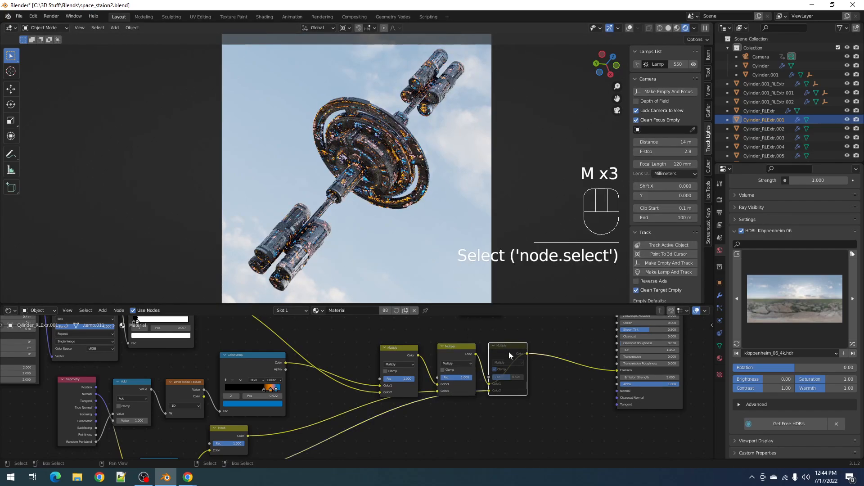
key(m)
click(471, 351)
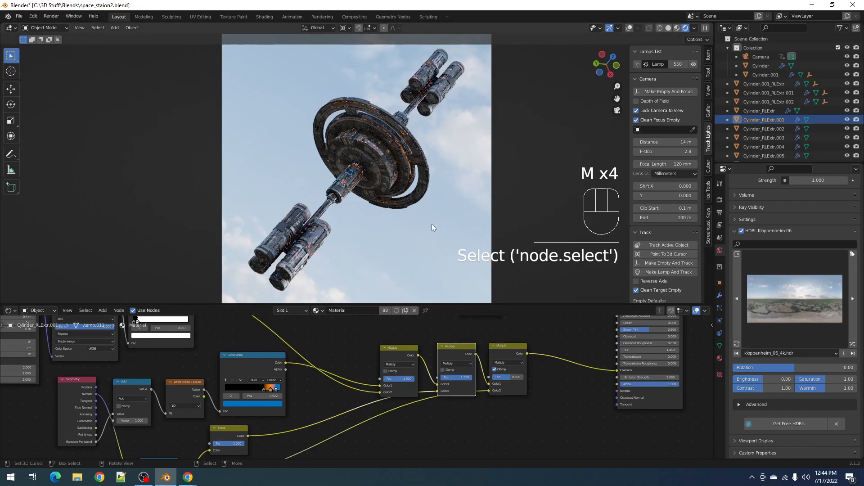
Leave the camera view and mute both normal-based Multiply nodes to compare the emission on the rings.
key(KP_0)
scroll(416, 191, up, 3)
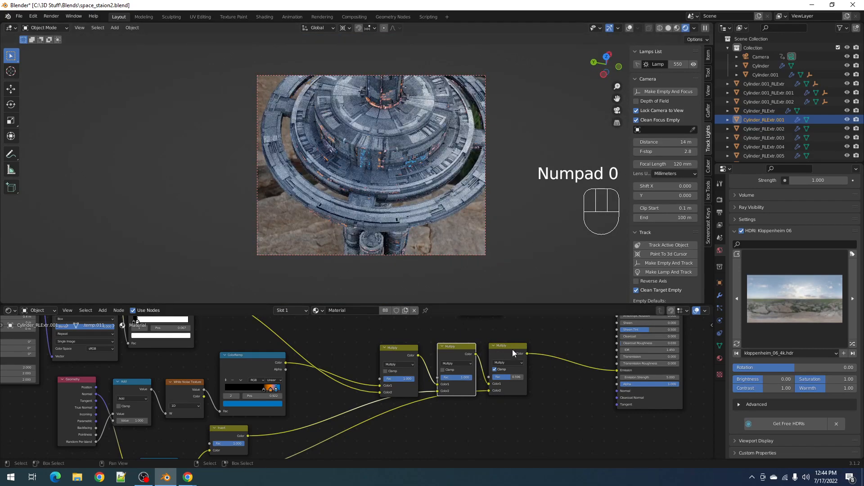
click(453, 346)
key(m)
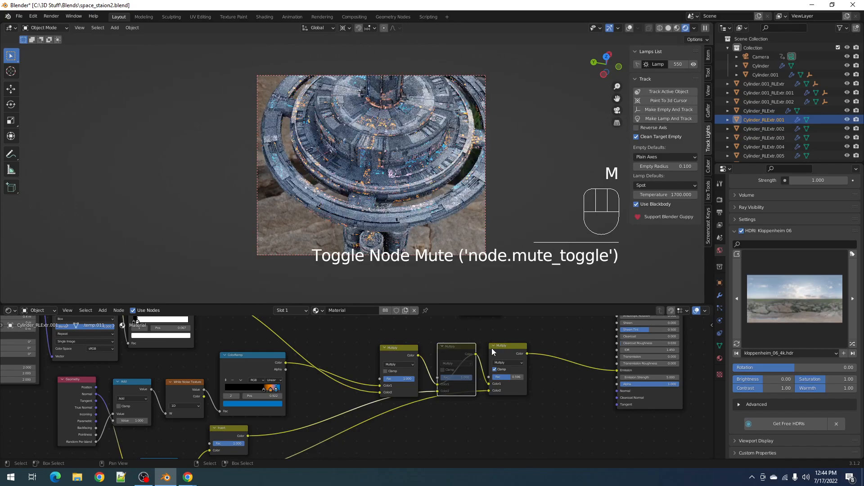
click(492, 347)
key(m)
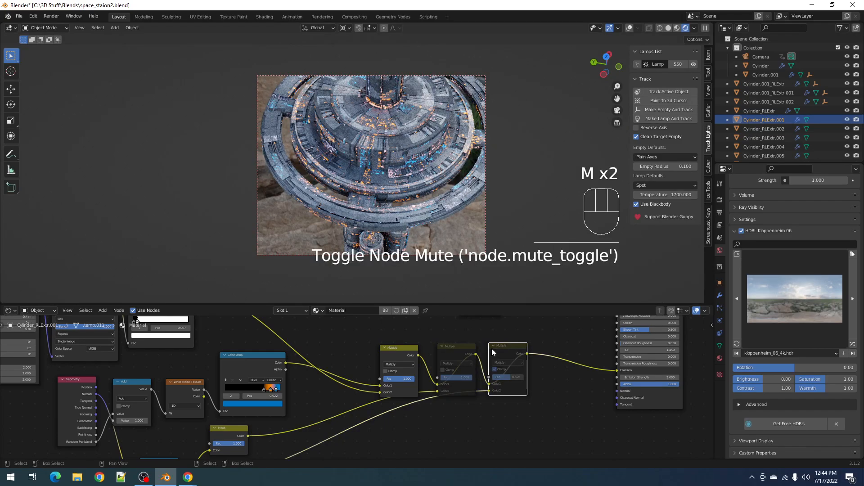
Set the Mapping node's scale to 0.2 on all three axes.
scroll(135, 387, down, 3)
middle_drag(126, 390, 340, 427)
scroll(277, 381, up, 5)
scroll(337, 427, up, 2)
drag(232, 398, 232, 414)
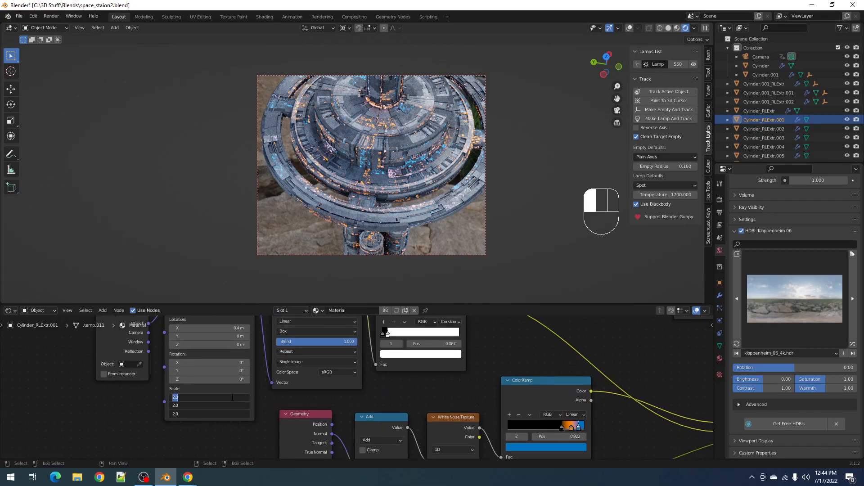
text(.2)
key(Return)
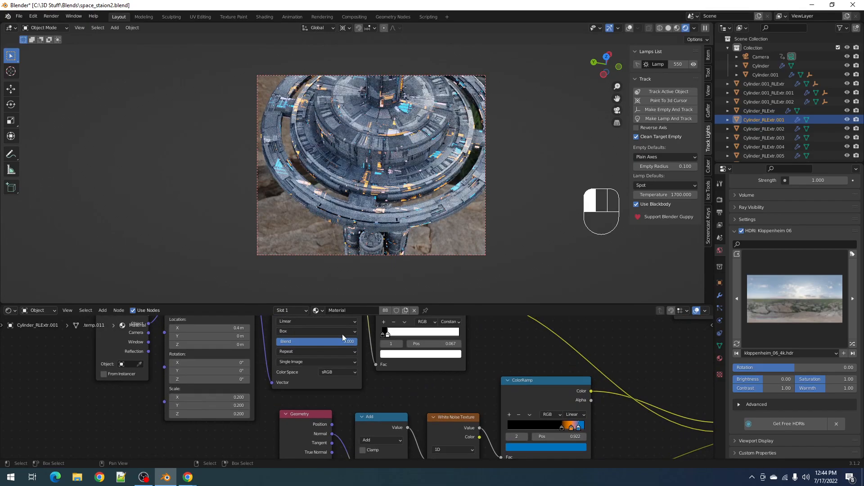
Examine the unmasked emission on the station's rings from above and from the side.
scroll(451, 234, up, 3)
mouse_move(468, 164)
middle_down()
mouse_move(401, 179)
mouse_move(377, 175)
mouse_move(367, 186)
mouse_move(433, 187)
mouse_move(386, 220)
mouse_move(386, 203)
mouse_move(413, 207)
middle_up()
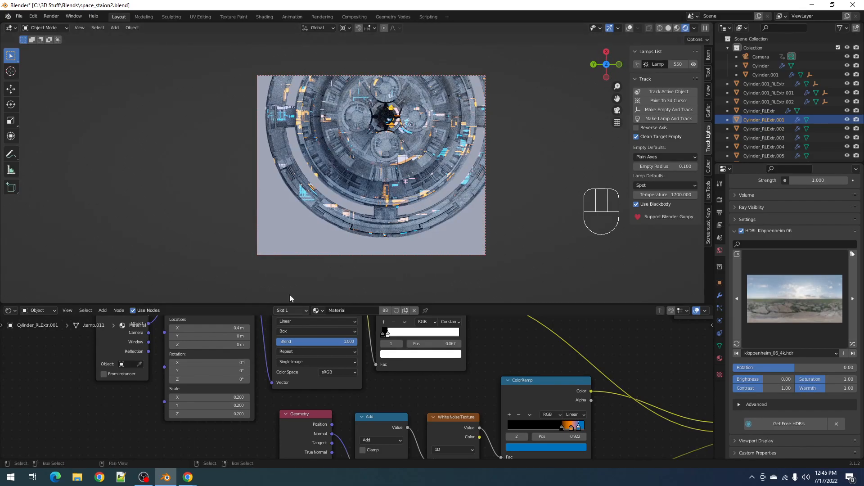
middle_drag(362, 220, 369, 129)
scroll(437, 210, down, 2)
scroll(401, 194, up, 4)
scroll(402, 194, down, 2)
scroll(381, 205, down, 4)
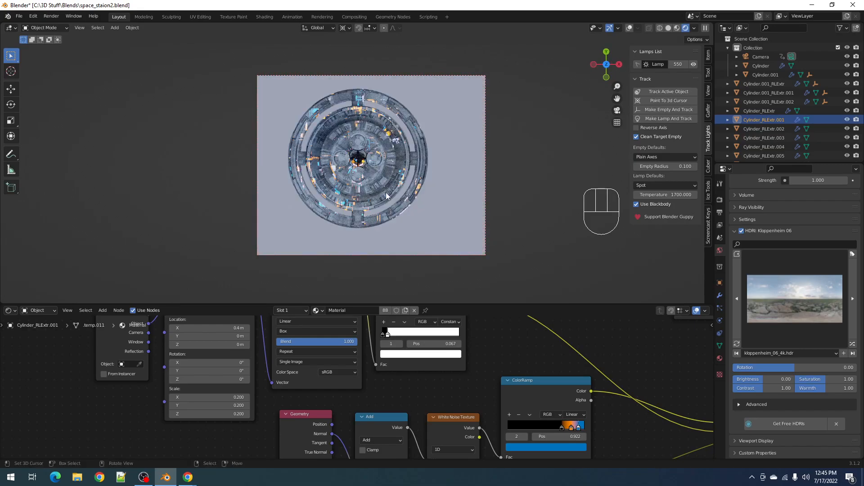
middle_drag(316, 167, 450, 149)
scroll(561, 344, down, 3)
scroll(669, 381, up, 1)
Unmute the second and third Multiply nodes to reapply both normal-based masks.
middle_drag(669, 382, 375, 352)
shift+click(375, 352)
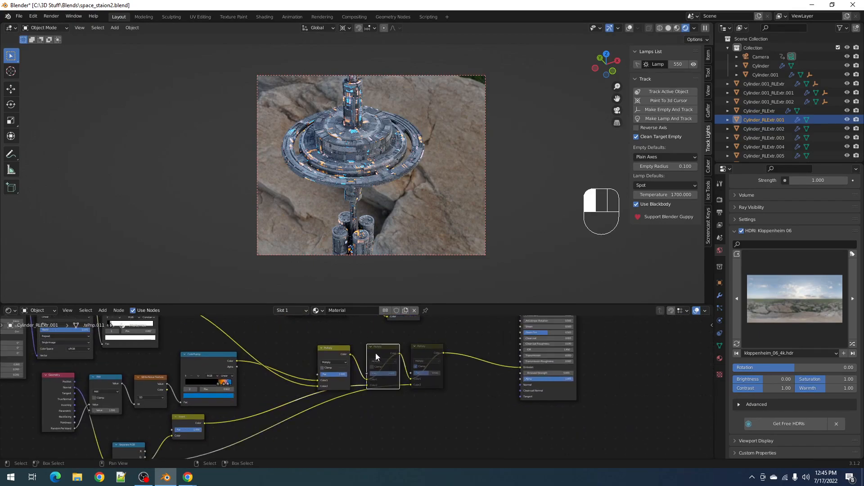
shift+click(430, 348)
key(m)
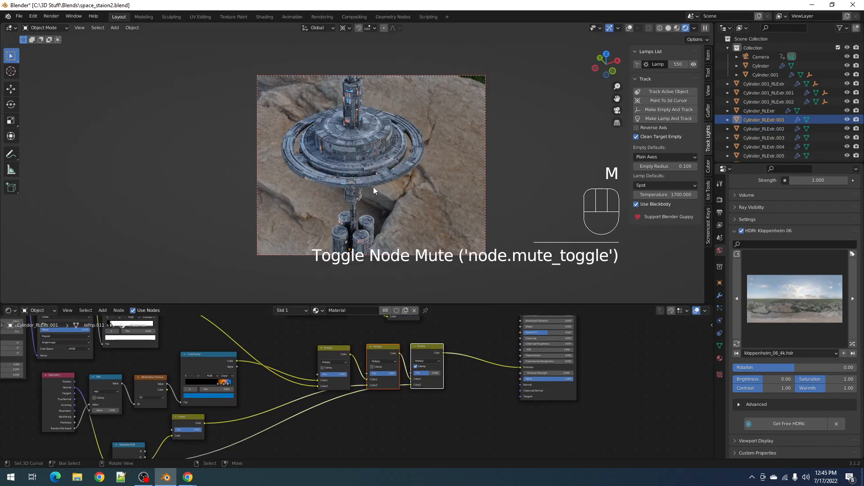
Set the Mapping node's scale to 2 on all three axes and view the station through the camera.
middle_drag(141, 379, 356, 437)
scroll(333, 434, up, 3)
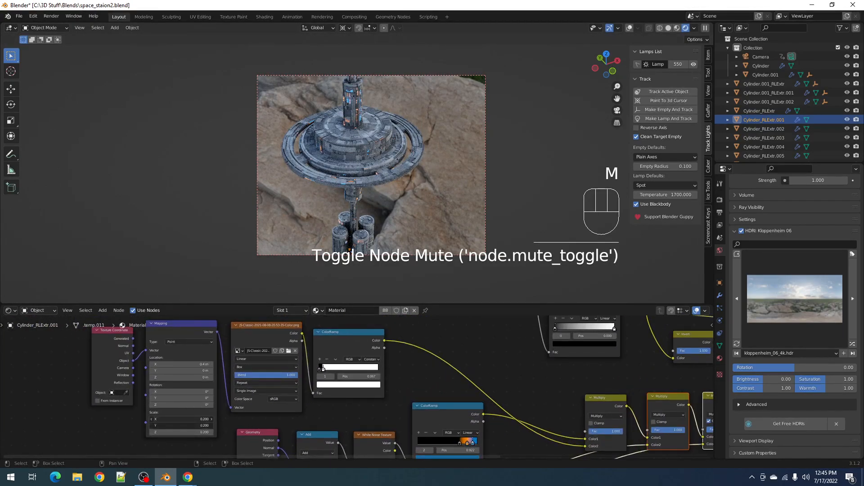
drag(187, 420, 187, 431)
text(2)
key(Return)
key(KP_0)
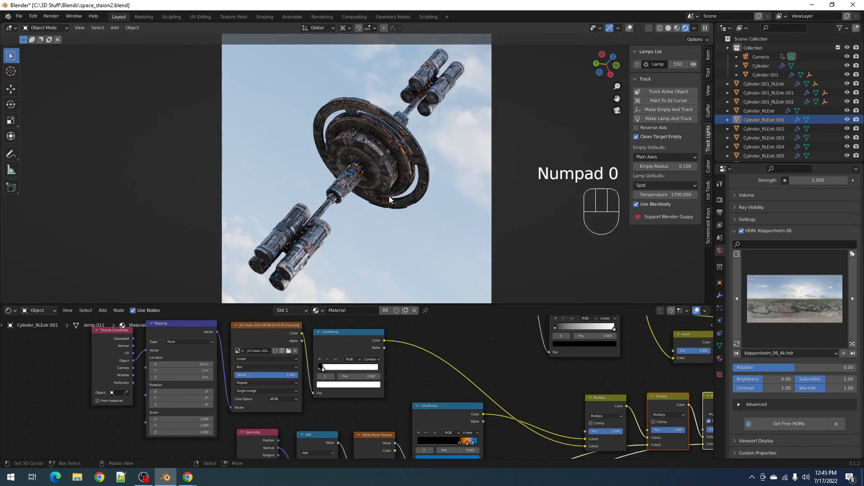
Set the emission color ramp's interpolation to Constant and move its blue stop to 0.881.
middle_drag(490, 376, 407, 355)
click(406, 356)
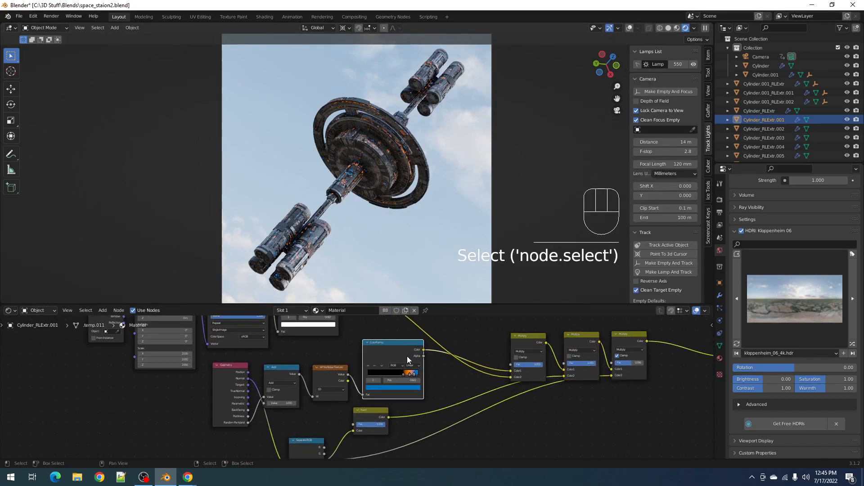
click(413, 365)
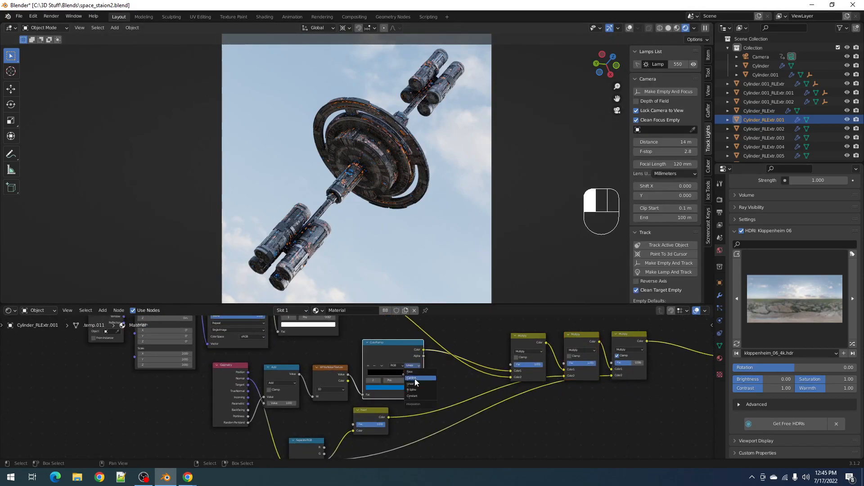
click(419, 394)
scroll(447, 373, up, 3)
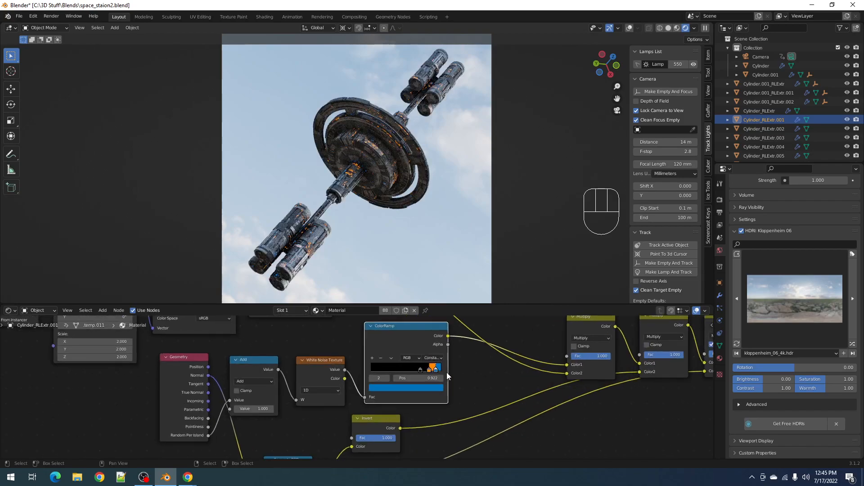
scroll(446, 372, up, 4)
mouse_move(481, 357)
mouse_down()
mouse_move(472, 354)
mouse_move(489, 358)
mouse_up()
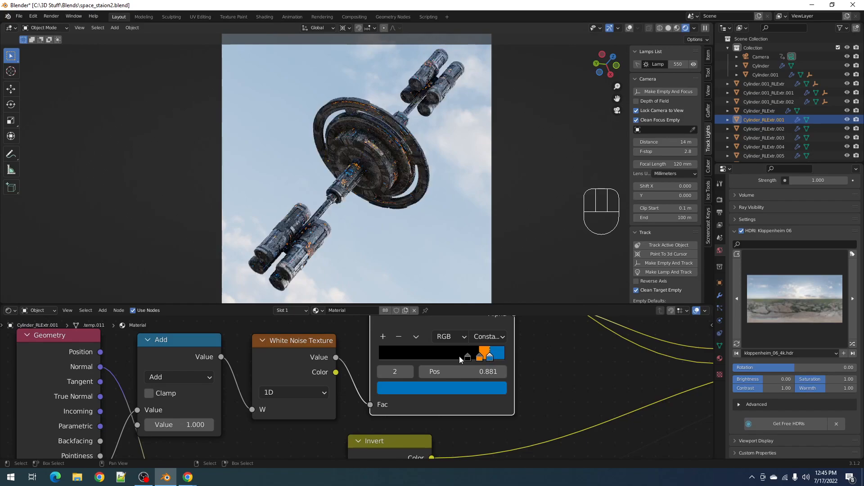
Raise the Add node's value in small increments to 2.000 to try different random color distributions.
scroll(312, 390, down, 3)
middle_drag(251, 410, 339, 384)
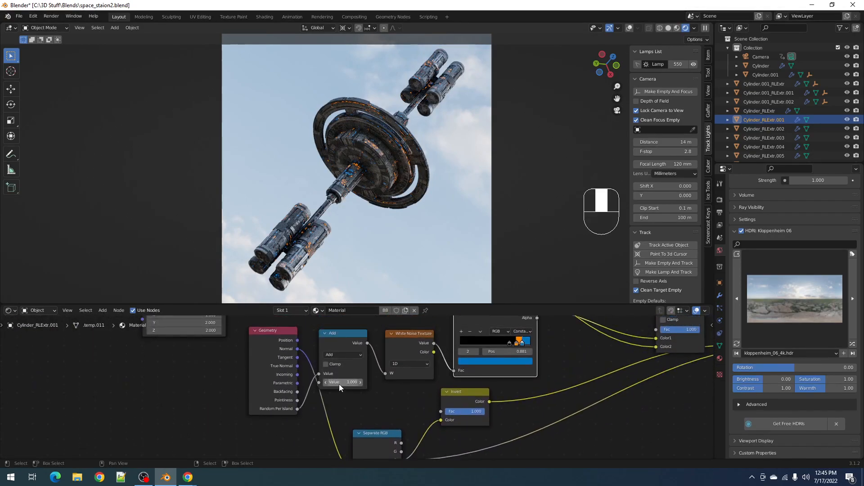
scroll(341, 383, up, 1)
ctrl+scroll(343, 379, up, 2)
ctrl+scroll(344, 379, up, 3)
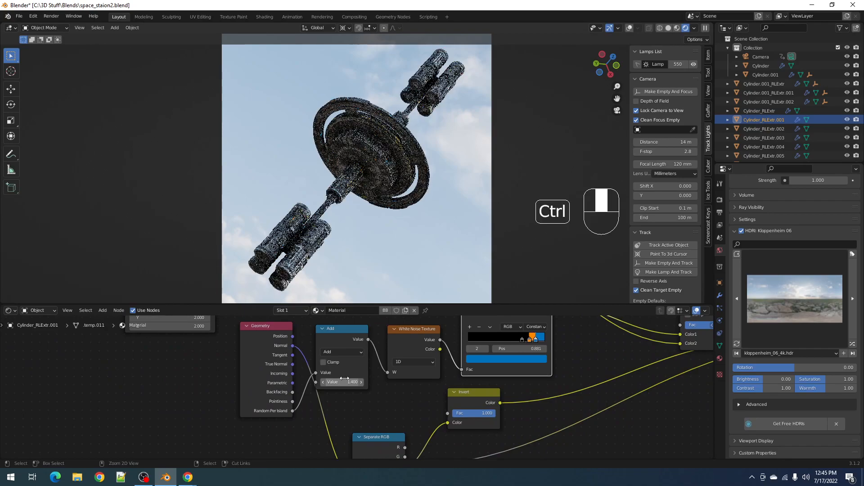
ctrl+scroll(344, 379, up, 2)
ctrl+scroll(344, 379, up, 1)
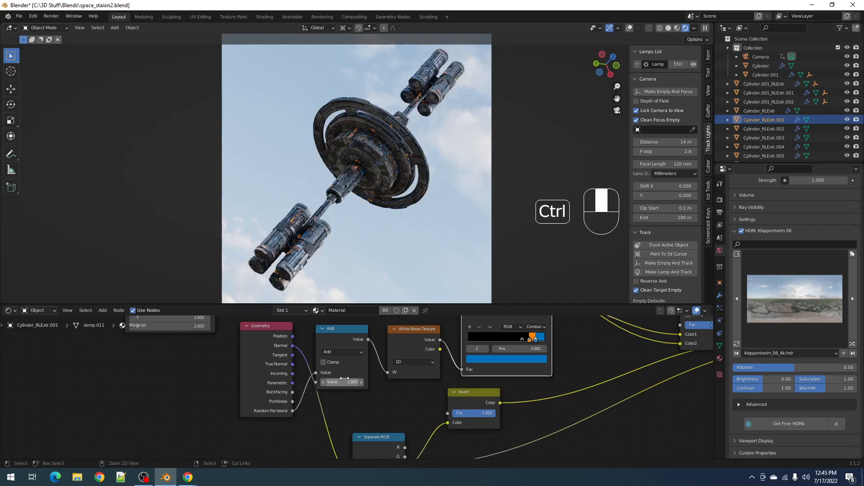
ctrl+scroll(343, 379, up, 1)
ctrl+scroll(344, 379, up, 1)
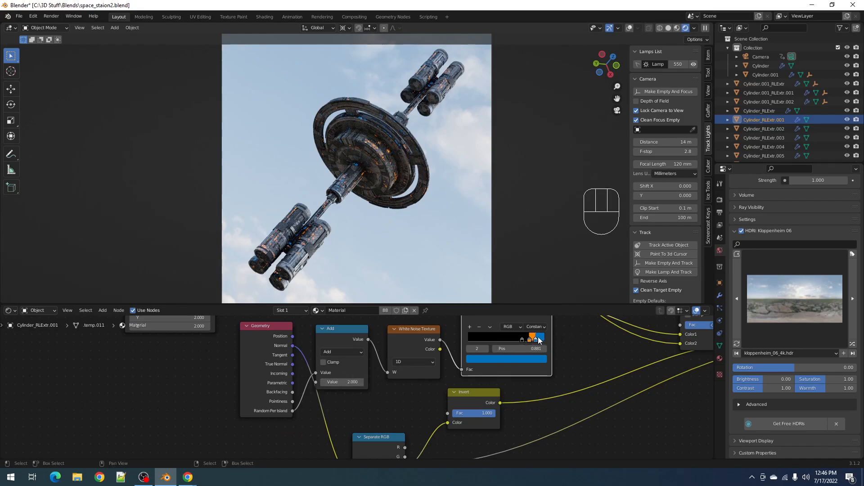
Set the emission color ramp to Linear with its blue stop at 0.876, and set the Add node's value to 1.
drag(539, 338, 537, 338)
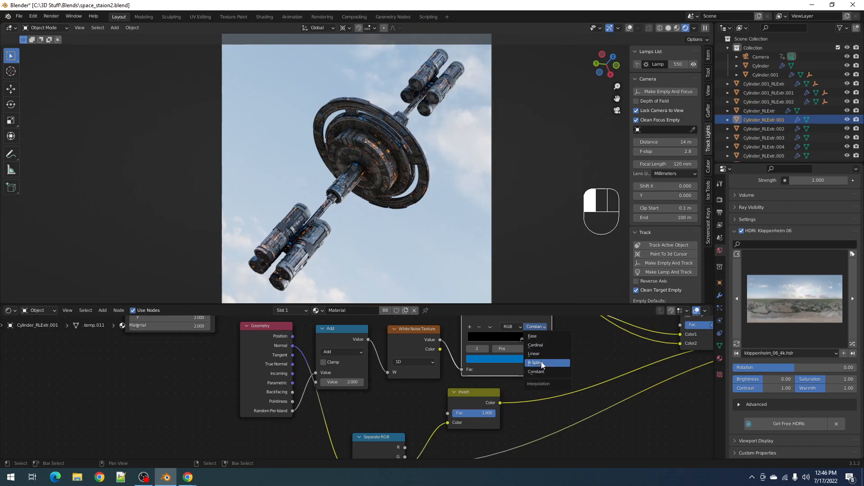
click(542, 355)
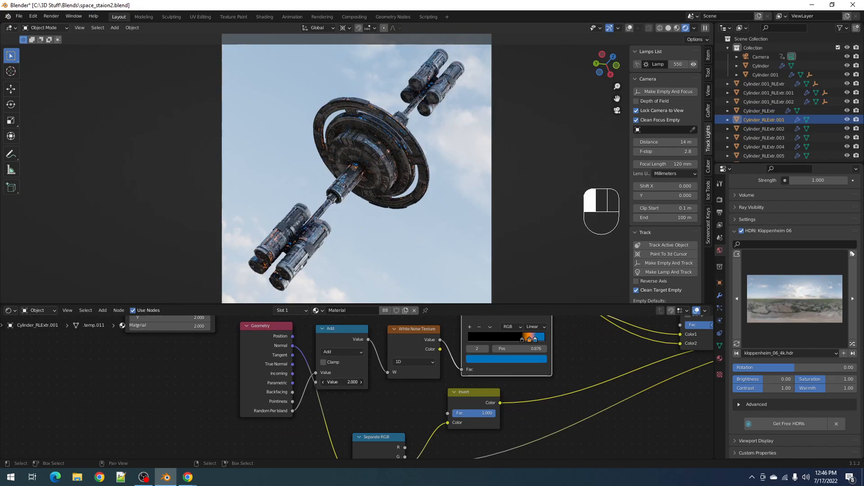
text(1)
key(Return)
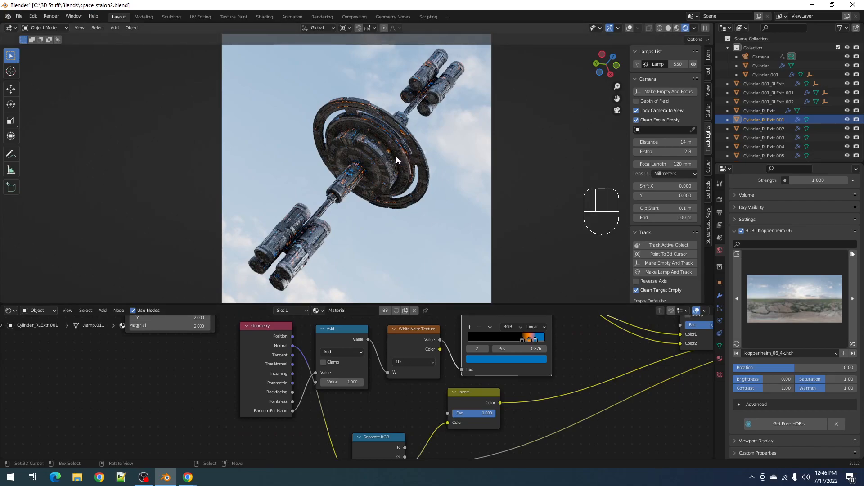
Select the lamp, try strengths of 5 and 1, and set its strength to 2.
click(638, 64)
click(669, 104)
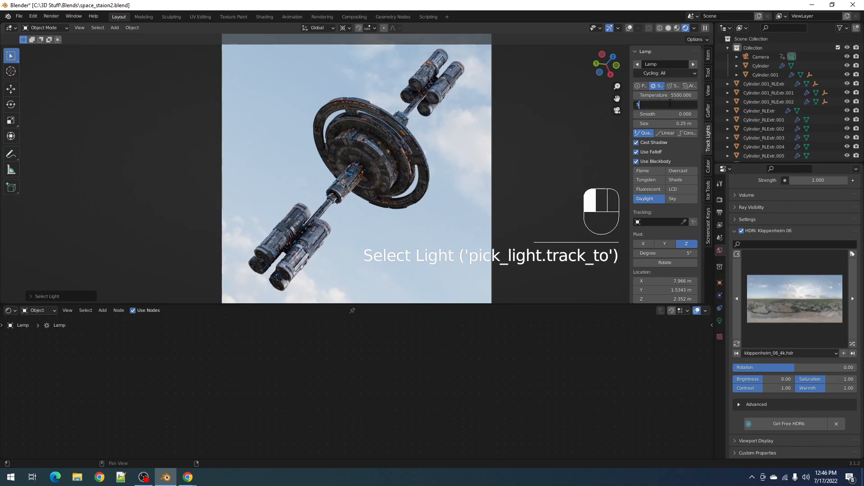
key(Return)
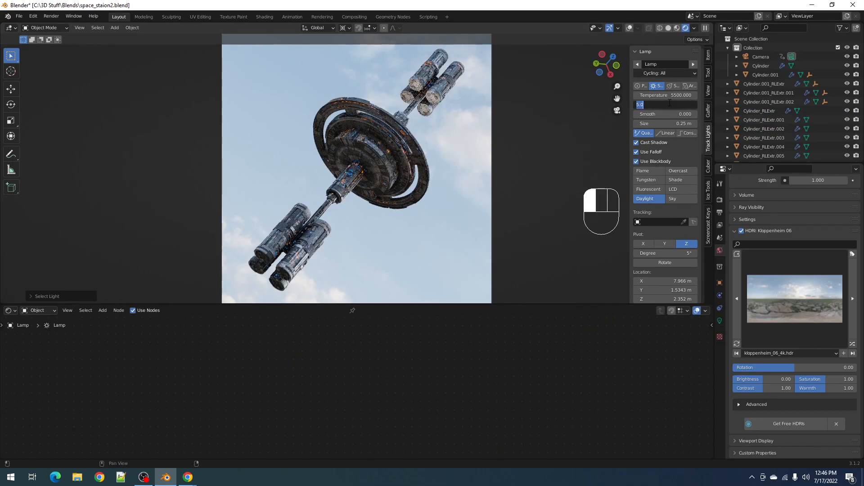
key(Return)
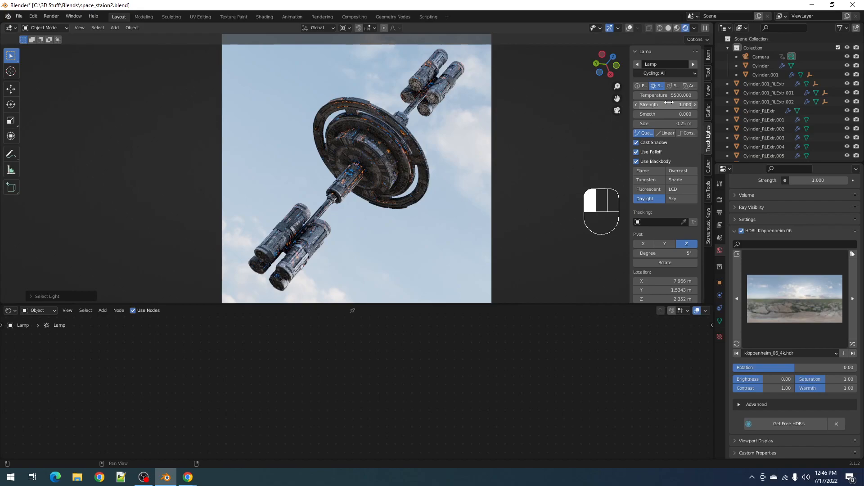
click(658, 104)
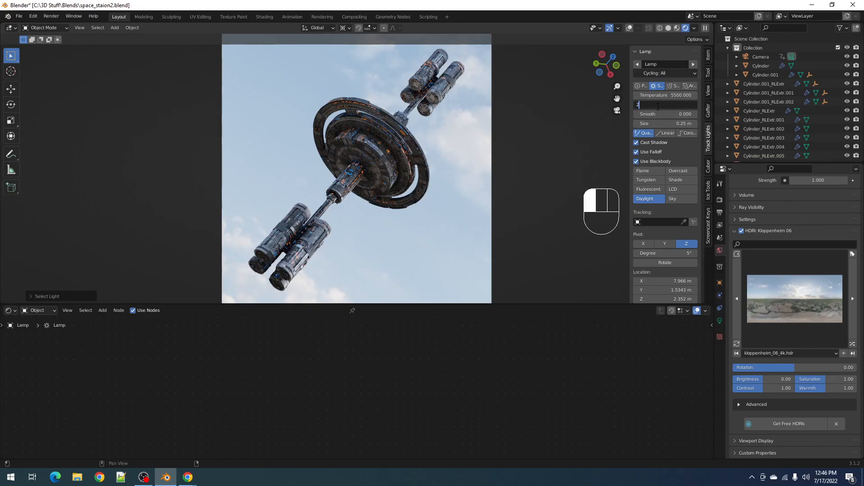
key(Return)
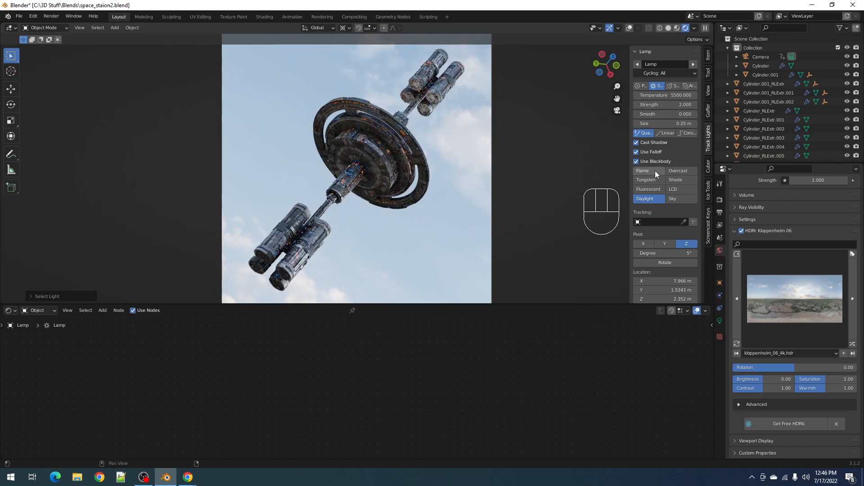
Try the Flame, Fluorescent and Overcast temperature presets on the lamp and return it to Daylight.
click(655, 172)
click(656, 192)
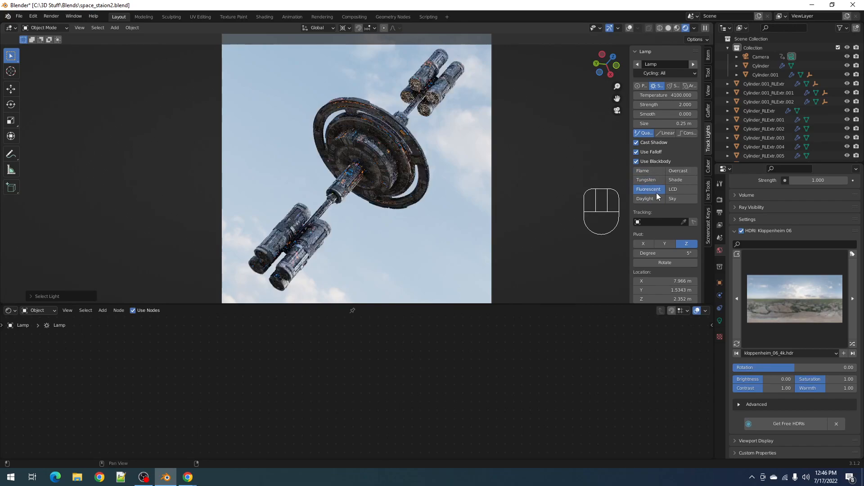
click(678, 174)
click(644, 199)
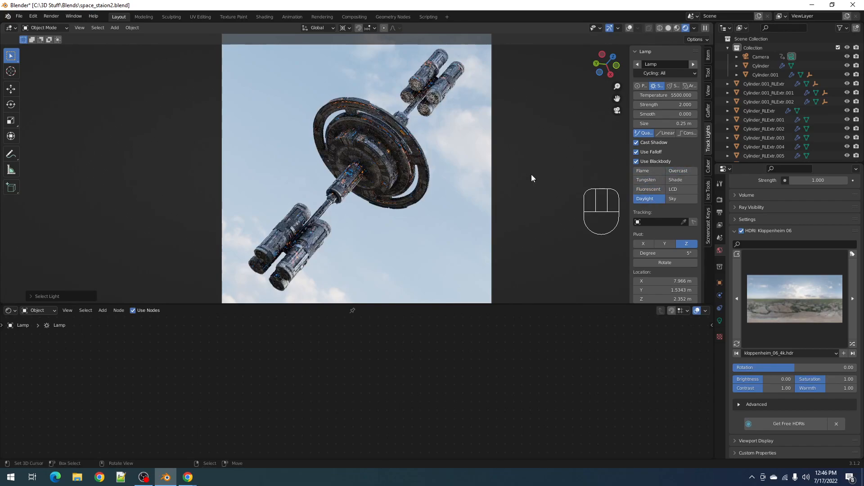
Switch the viewport to solid shading and save the file.
key(z)
click(475, 164)
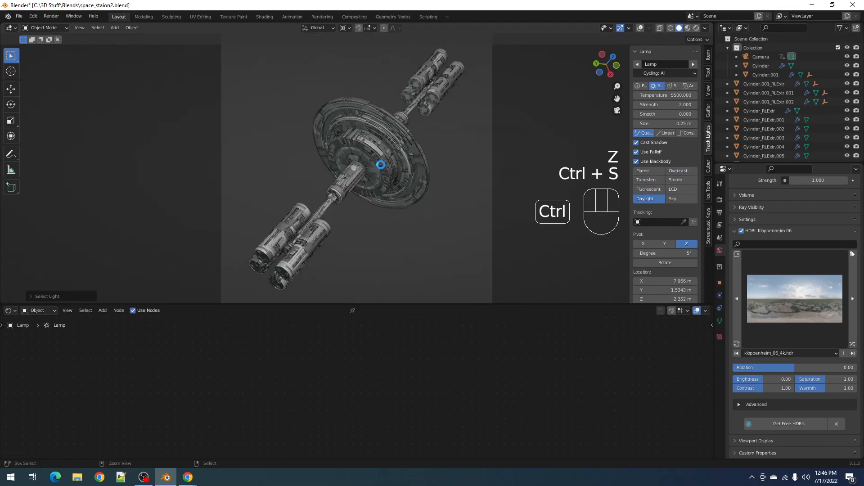
key(ctrl+s)
Leave the camera view, clear the render region and maximize the 3D viewport.
key(KP_0)
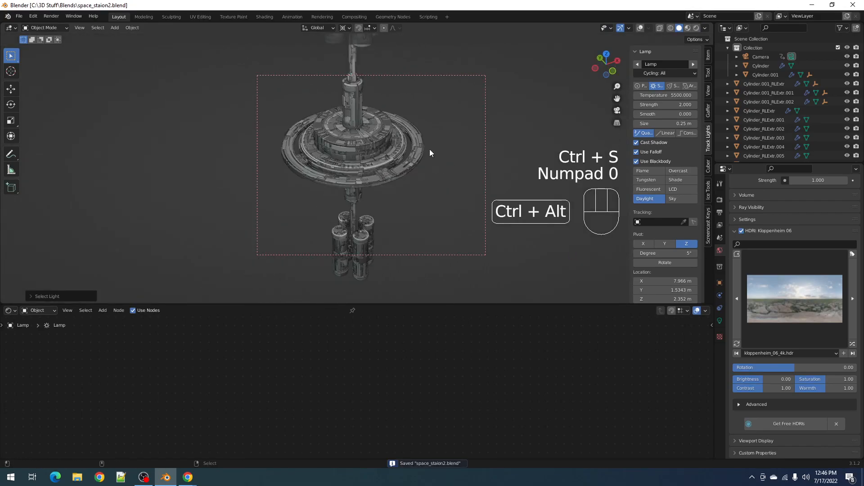
key(ctrl+alt+b)
scroll(398, 167, up, 4)
key(ctrl+space)
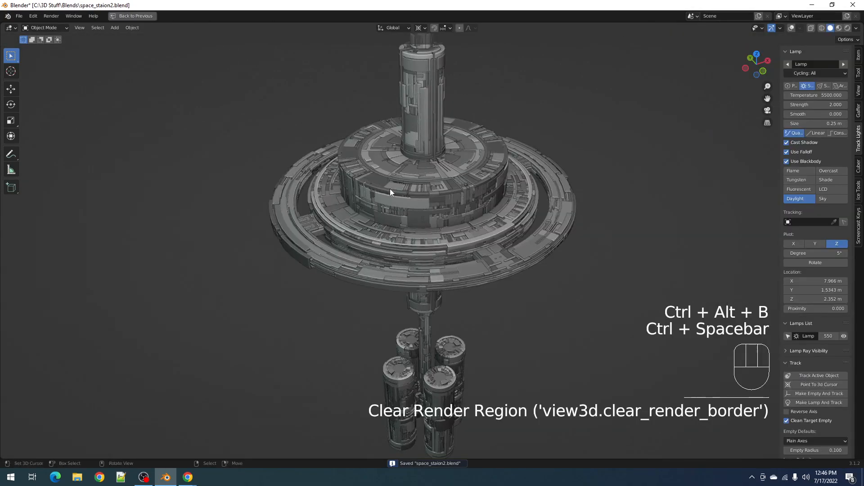
scroll(407, 181, up, 1)
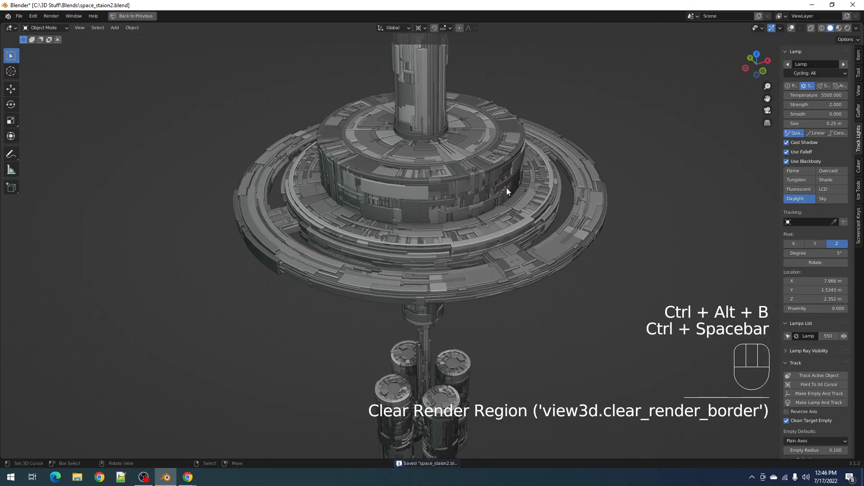
scroll(488, 204, down, 5)
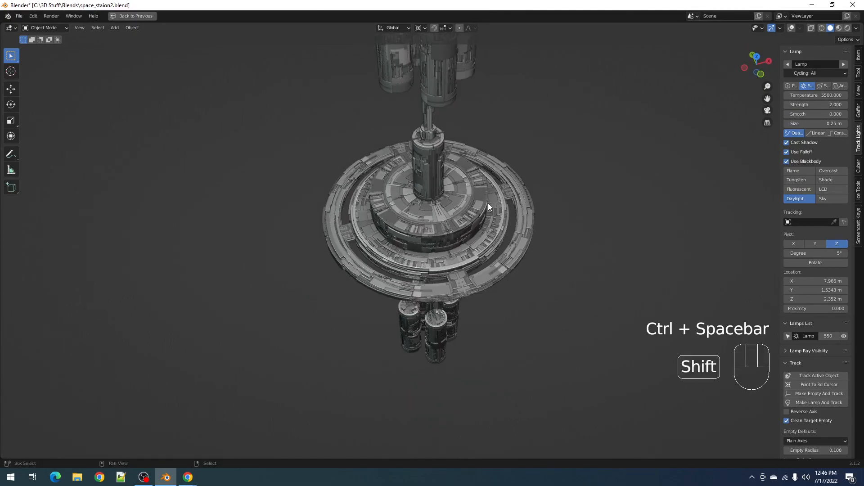
Show the viewport overlays, select the station's outer cylinder cluster in the side view and try moving it.
key(shift+alt+z)
middle_drag(484, 198, 449, 144)
key(alt+a)
drag(428, 130, 438, 174)
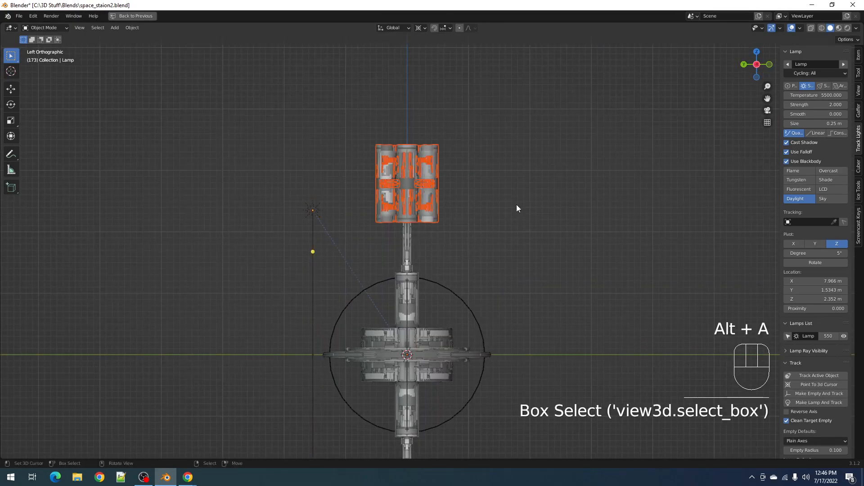
middle_drag(517, 205, 483, 234)
key(g)
right_click(504, 224)
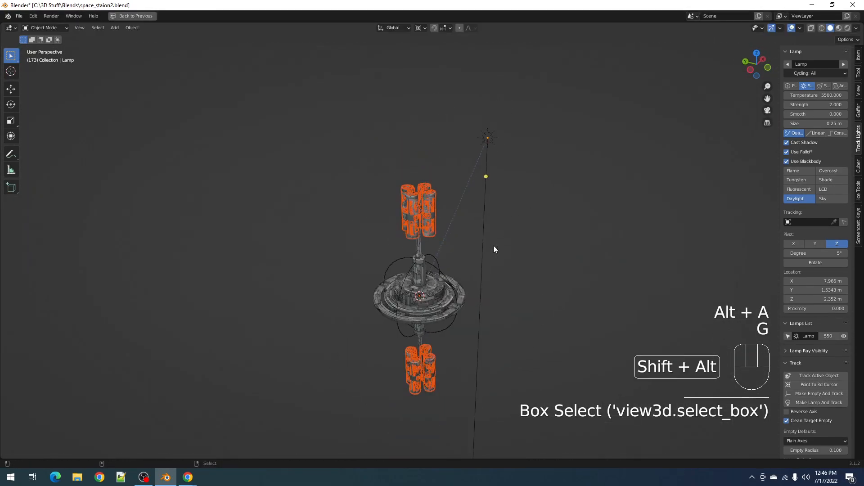
Hide the viewport overlays and save the file.
key(shift+alt+z)
key(ctrl+s)
key(shift+q)
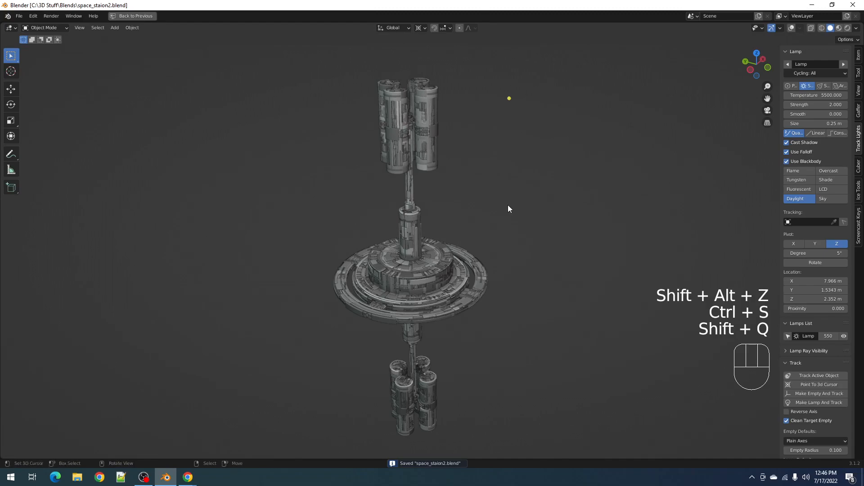
key(q)
Restore the full editor layout and start animation playback.
key(ctrl+space)
shift+middle_drag(455, 217, 452, 242)
key(space)
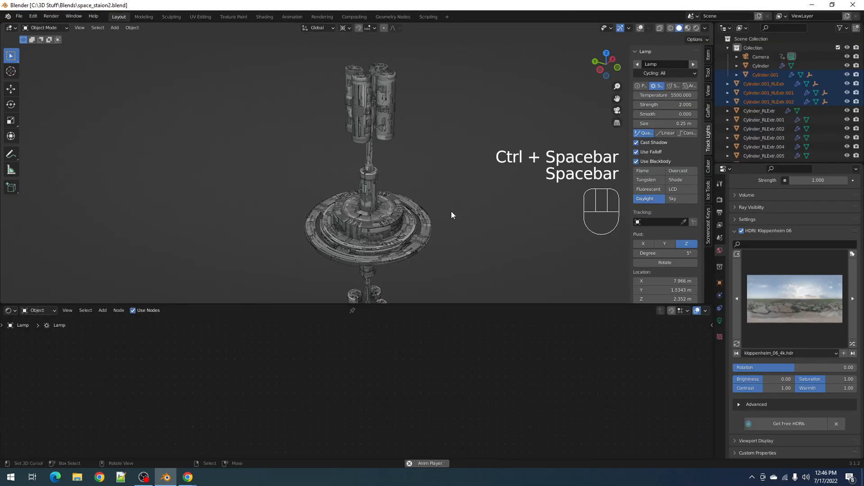
Change the node editor area below the viewport to a Timeline.
key(ctrl)
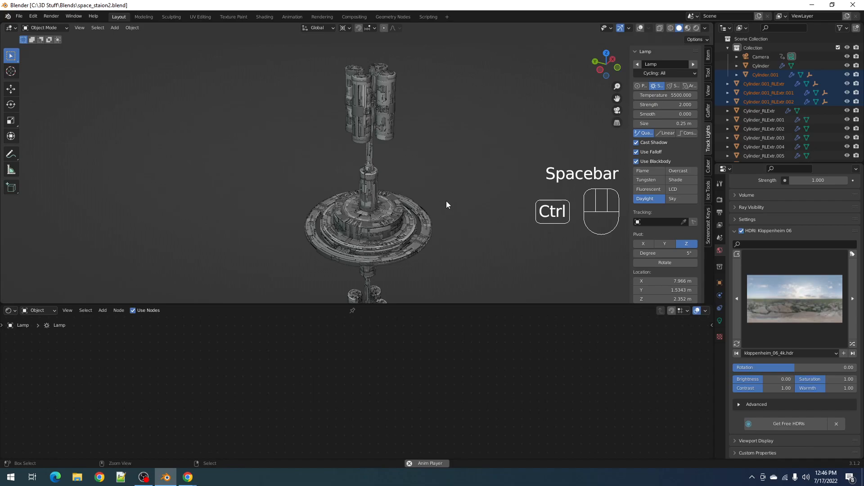
click(8, 310)
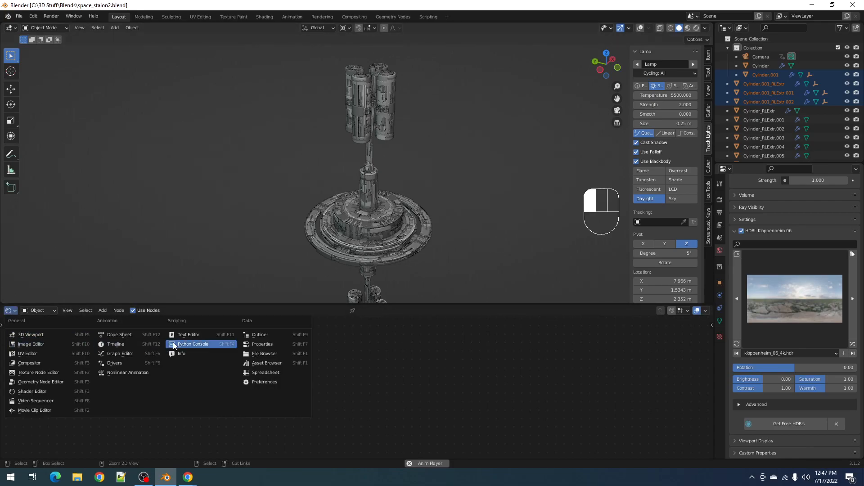
click(135, 344)
Show the viewport overlays and view the station side-on with its upper cylinder cluster in frame.
key(shift+q)
key(shift+q)
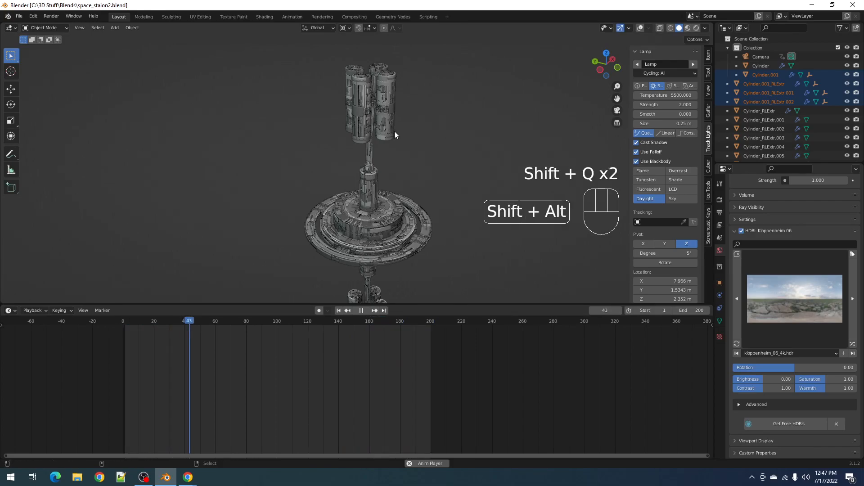
key(shift+alt+z)
key(shift+q)
middle_drag(424, 153, 450, 128)
scroll(428, 134, up, 2)
key(shift+q)
key(q)
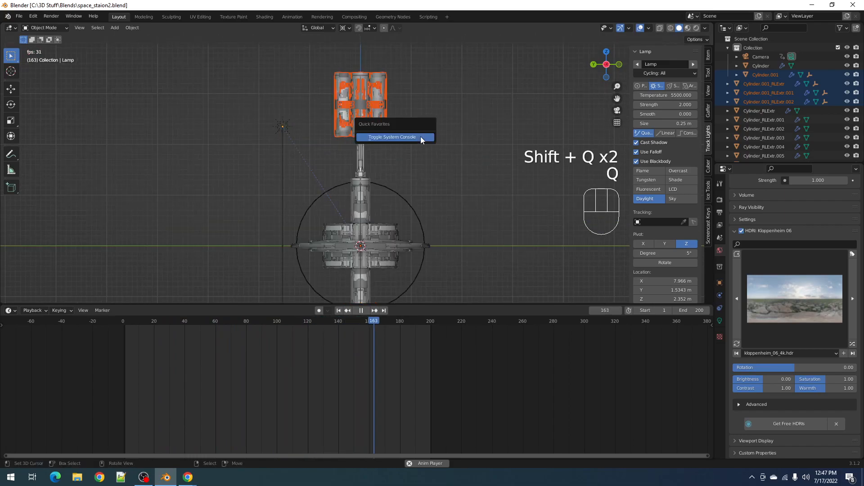
key(shift+q)
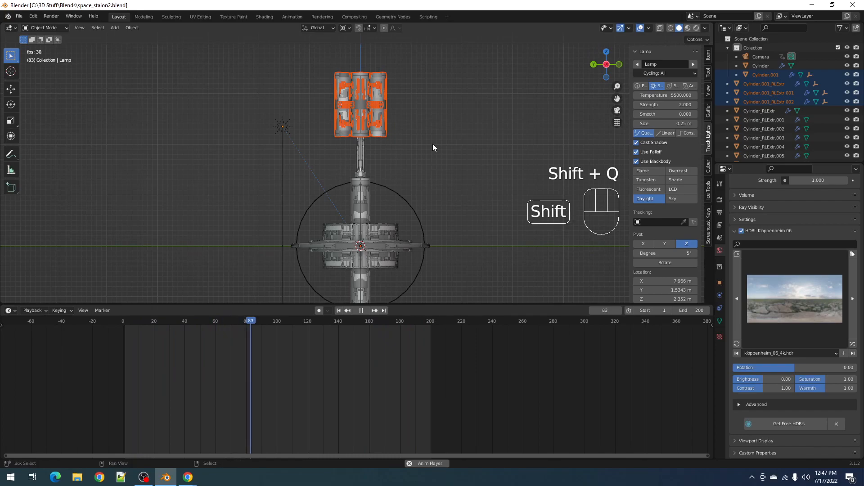
Clear the selection and select all objects of the station's upper cylinder cluster.
key(alt+a)
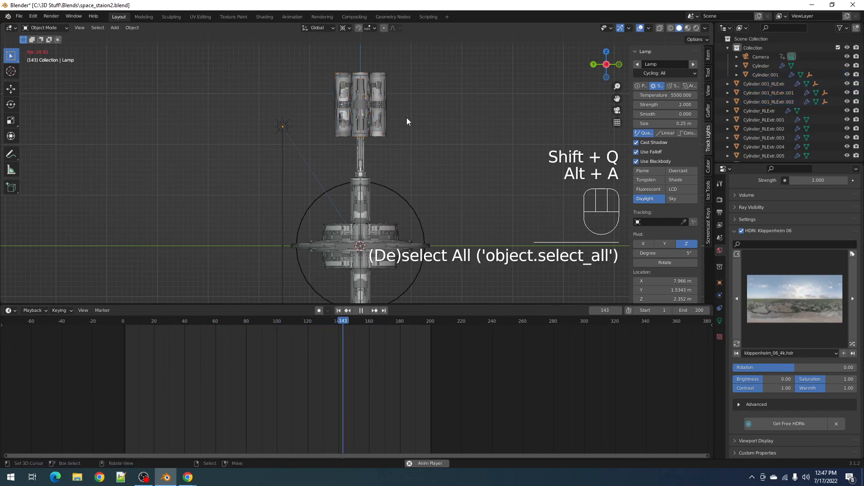
click(385, 126)
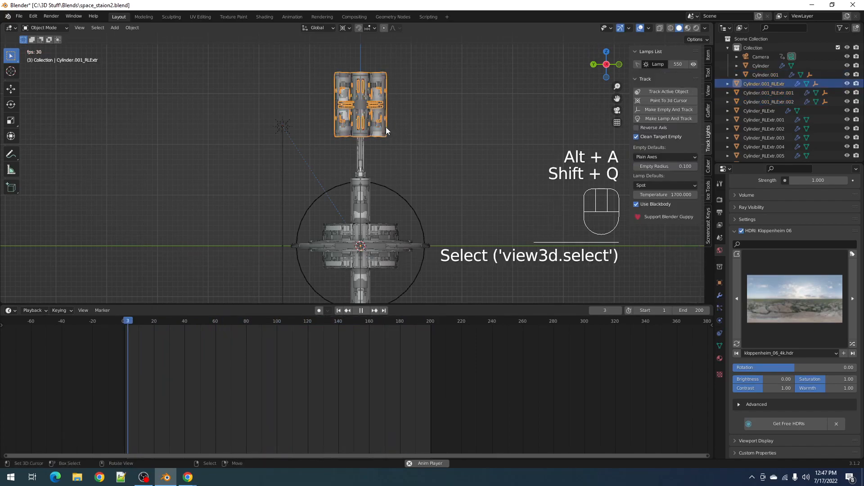
key(shift+q)
click(385, 127)
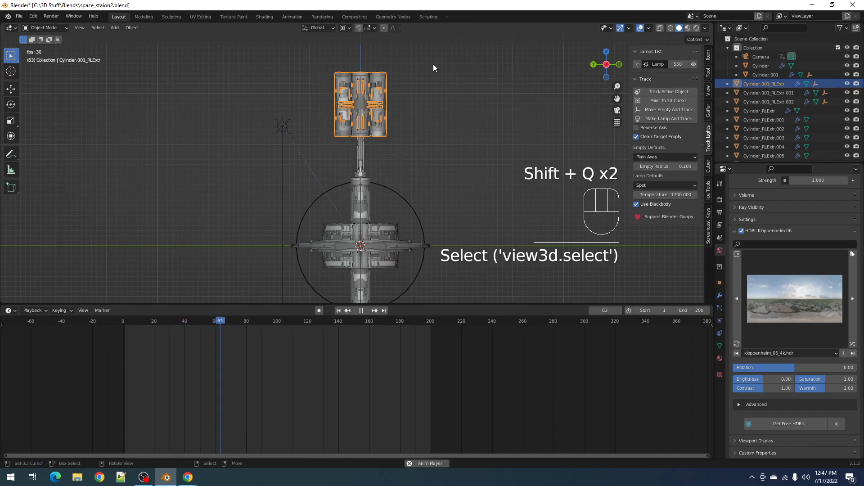
key(alt+a)
drag(386, 61, 427, 139)
Apply Random Flow's Random Animation to the selected cylinder cluster, rotating on the Z axis with the 3D cursor as pivot.
key(shift+q)
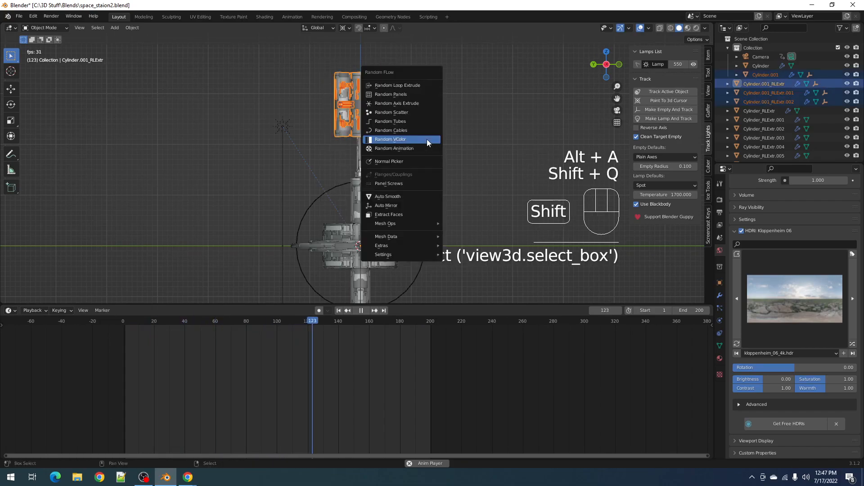
click(426, 139)
middle_drag(443, 155, 431, 146)
key(shift+q)
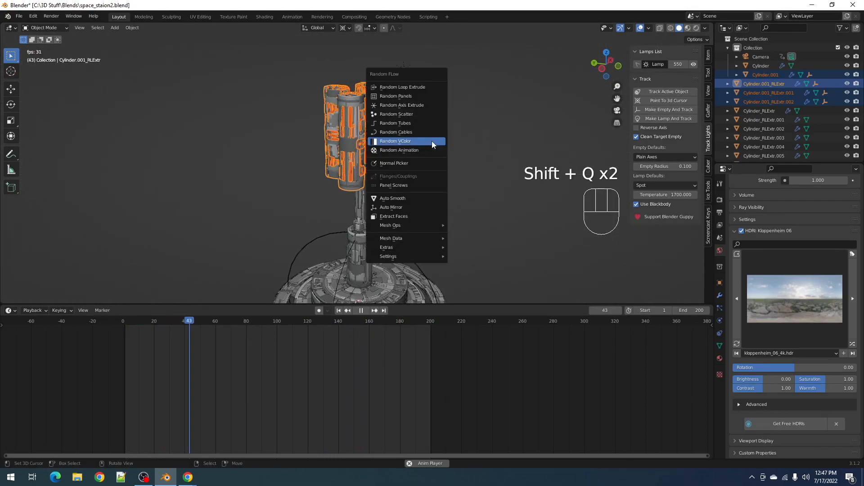
click(431, 149)
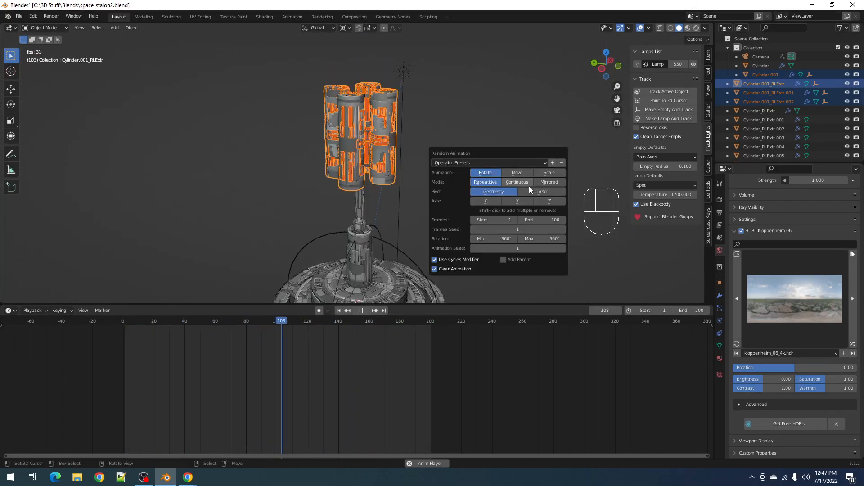
click(555, 200)
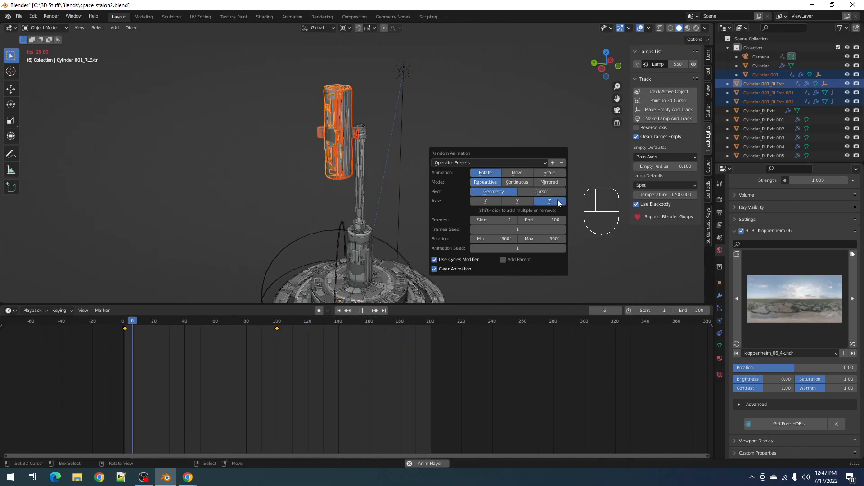
click(541, 193)
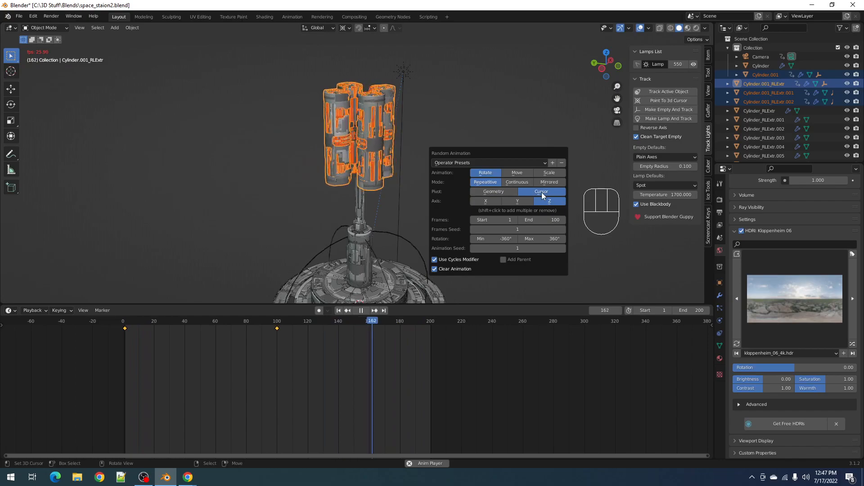
Hide the viewport overlays and watch the rotating clusters through the camera.
key(shift+alt+z)
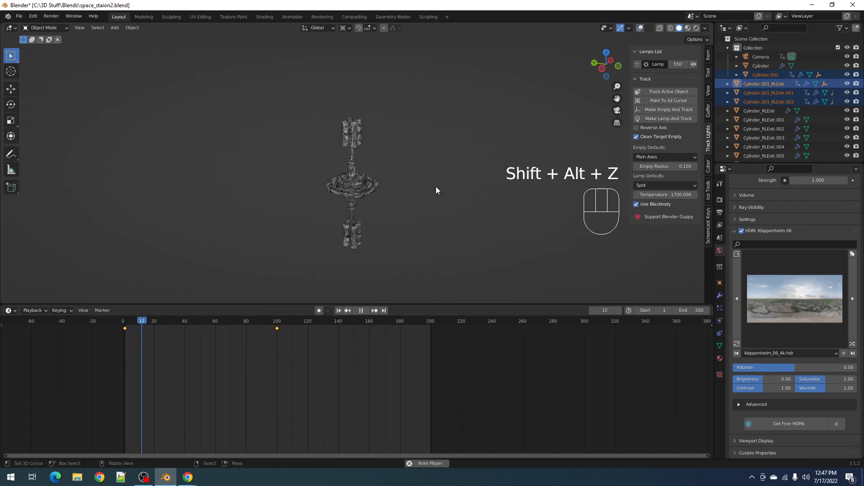
shift+middle_drag(432, 188, 413, 143)
middle_drag(417, 171, 415, 161)
key(KP_0)
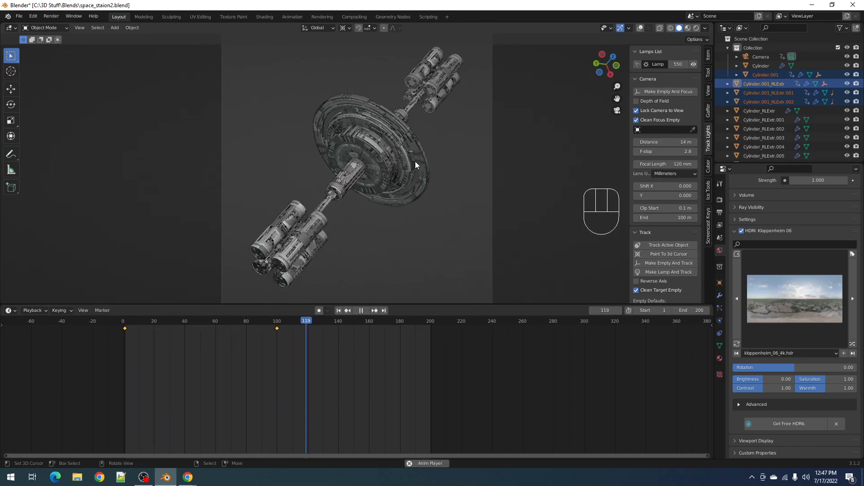
Try the Move and Scale animation types for the cylinder cluster, ending back on Rotate.
key(F9)
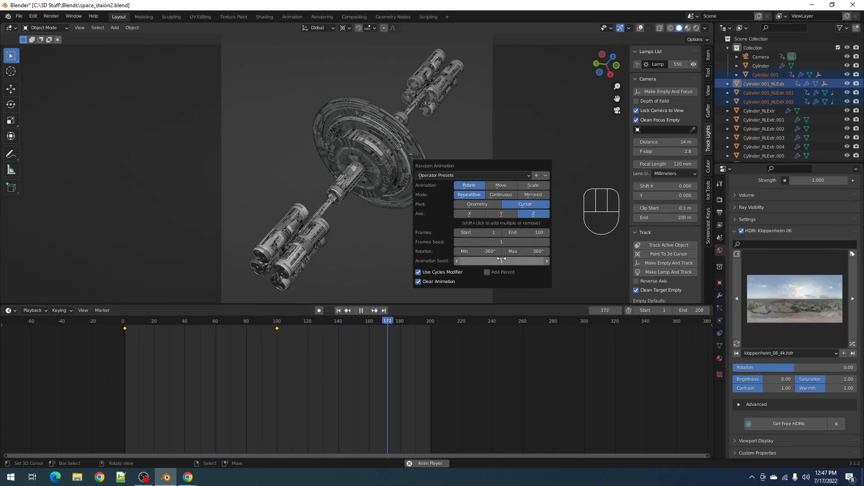
click(506, 185)
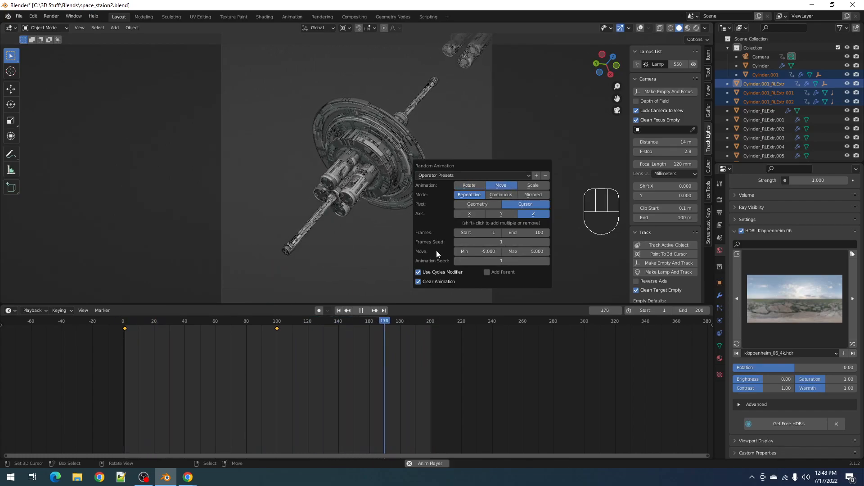
click(527, 185)
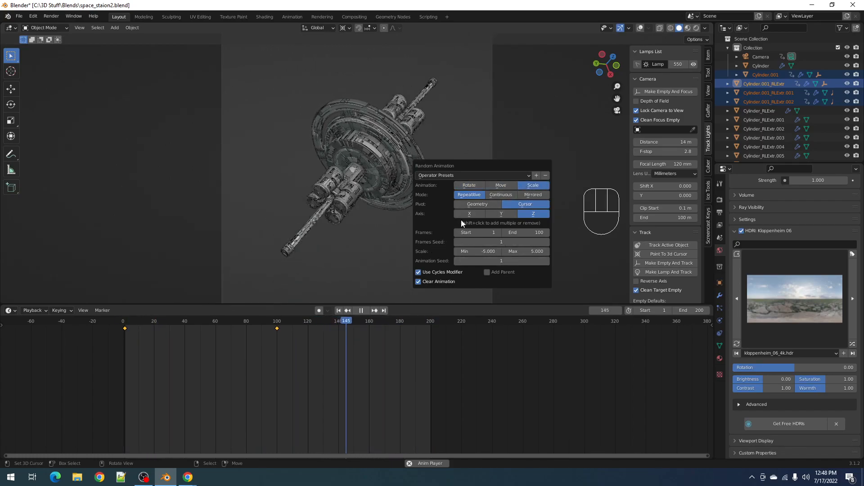
click(477, 185)
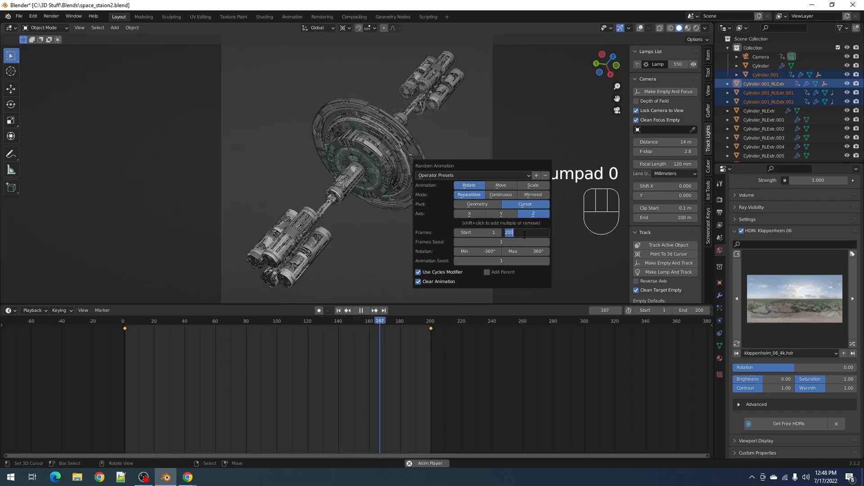
Set the end frame of both the cluster's random animation and the scene playback range to 300.
text(0)
key(Return)
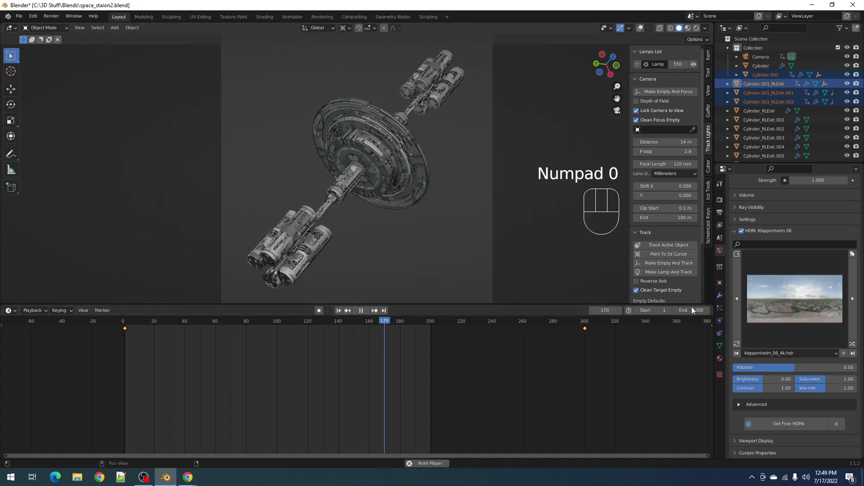
text(300)
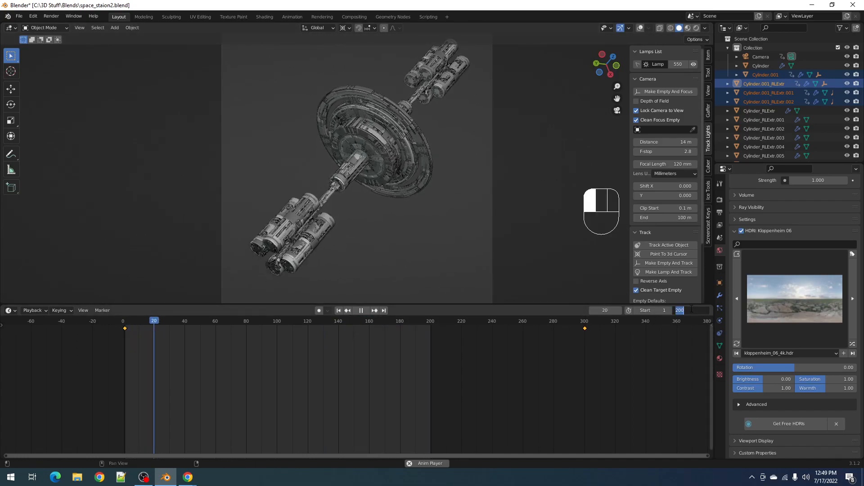
key(Return)
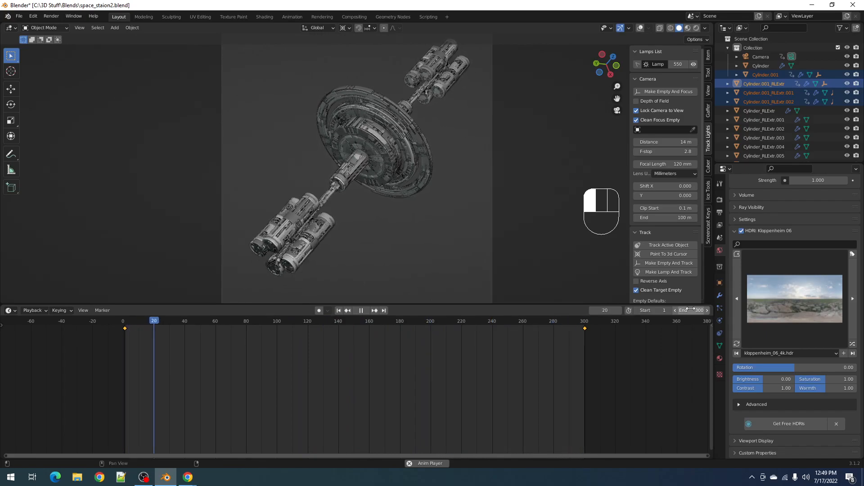
Open the render properties and examine the playing animation in and out of the camera view.
click(721, 201)
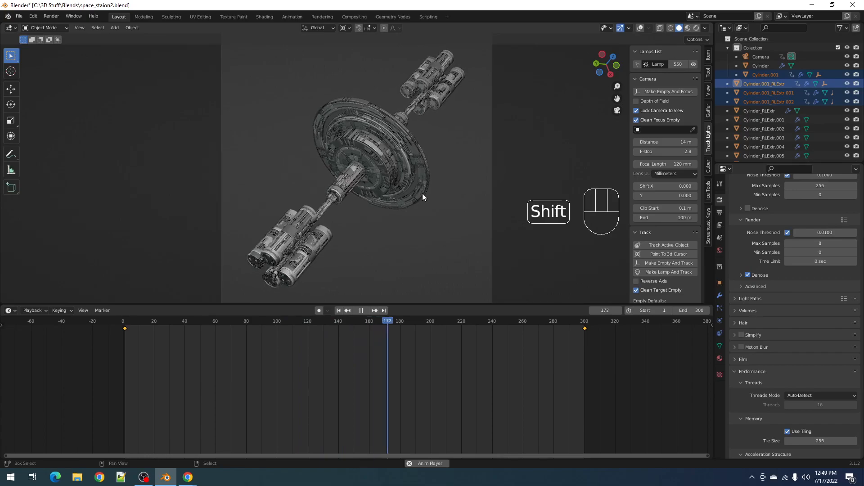
key(KP_0)
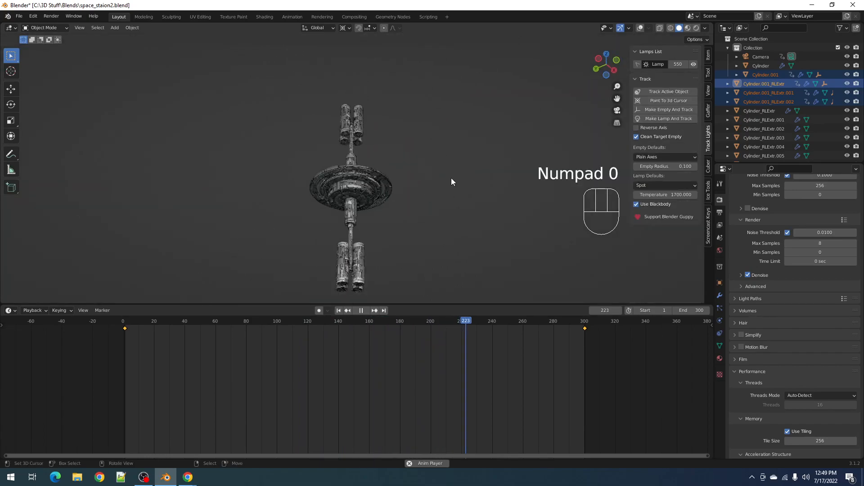
key(shift+q)
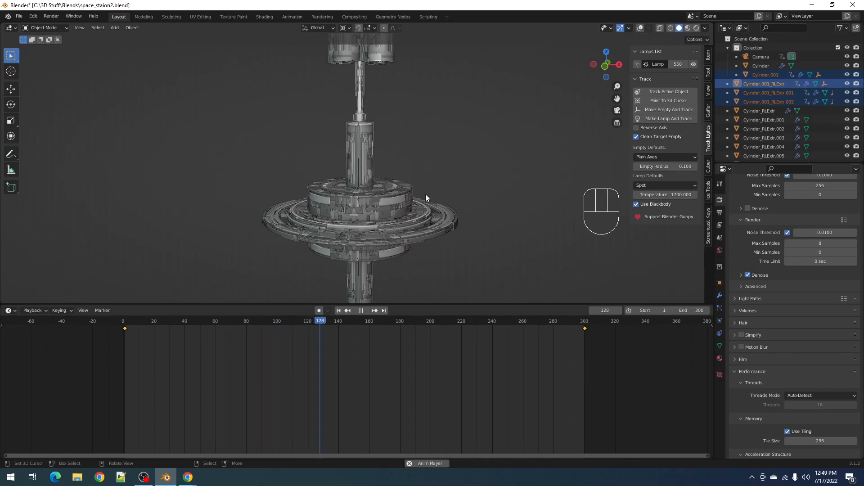
key(KP_0)
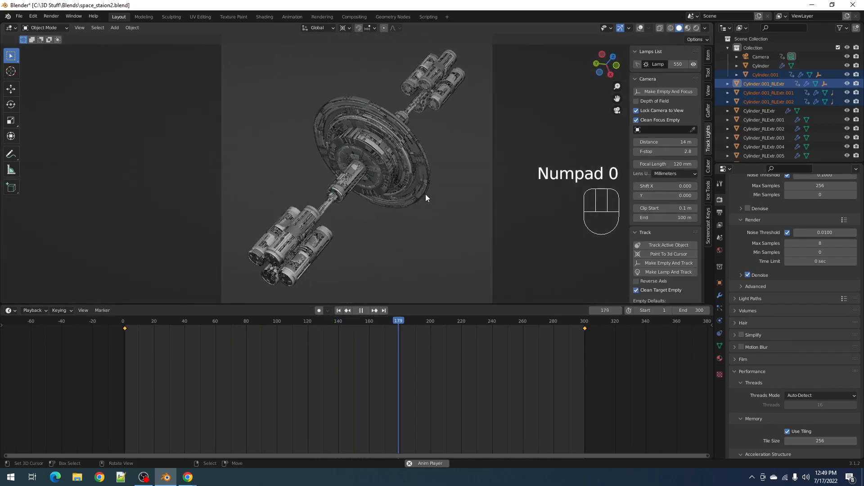
key(KP_0)
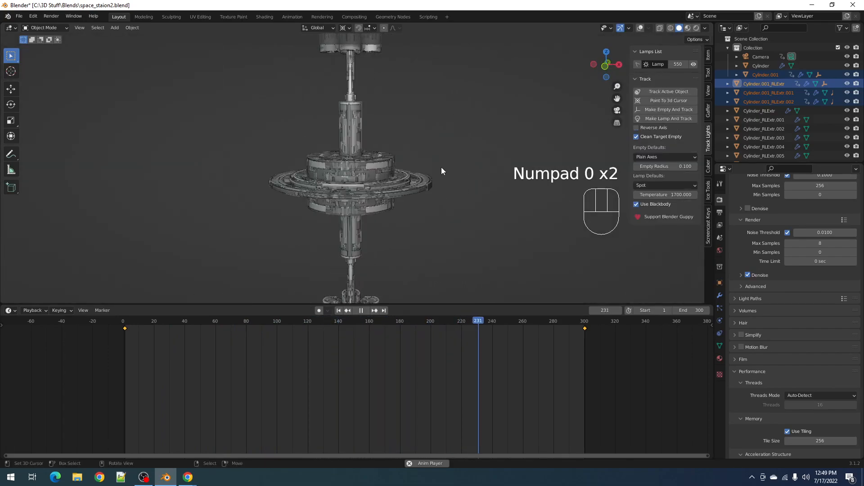
key(shift+q)
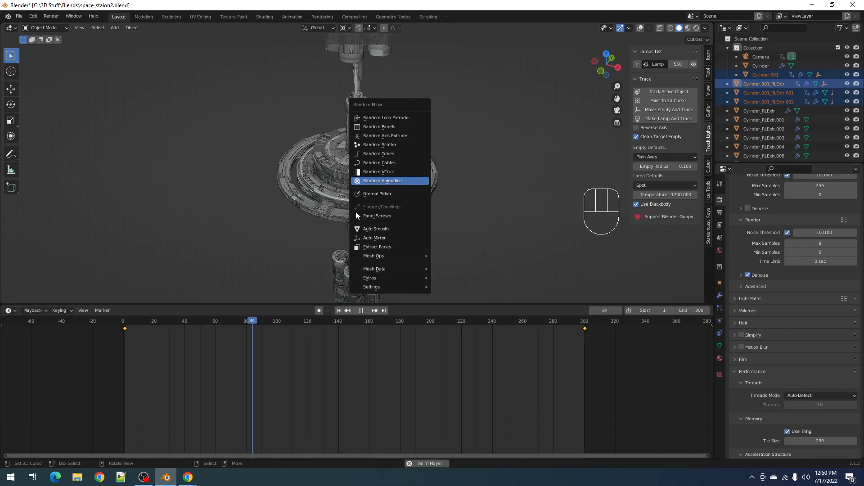
Switch to wireframe shading in the top view, clear the selection and select the station's outermost ring objects.
scroll(430, 199, up, 2)
mouse_move(433, 225)
shift+middle_down()
mouse_move(430, 199)
mouse_move(440, 220)
mouse_move(487, 201)
mouse_move(529, 225)
mouse_move(498, 140)
shift+middle_up()
scroll(430, 199, up, 2)
key(shift+z)
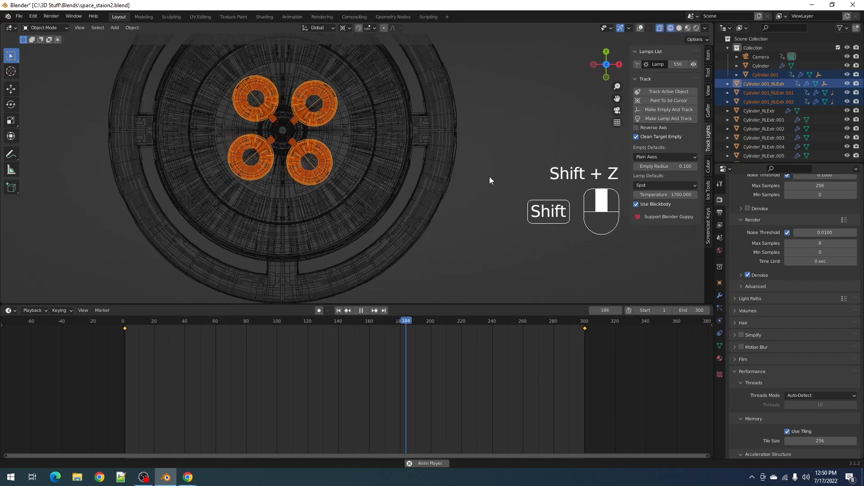
key(alt+a)
drag(420, 136, 478, 206)
middle_drag(478, 206, 457, 174)
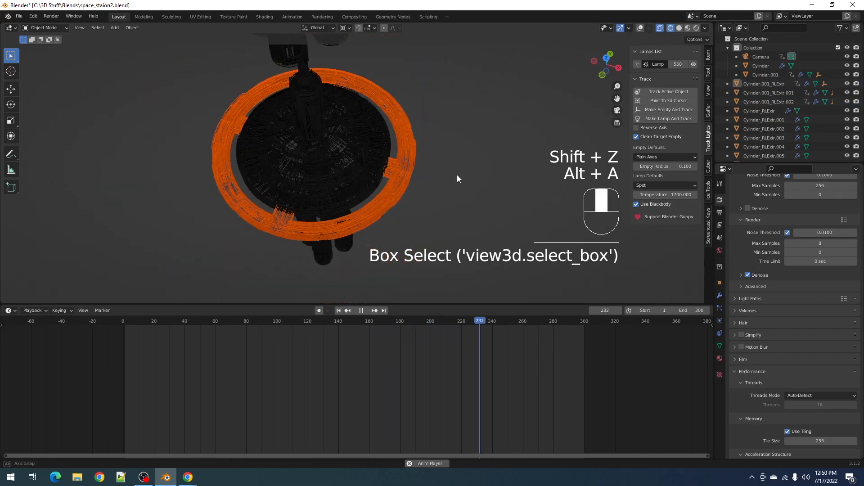
Extend the selection to make an outer ring object active, leave the camera view and restore solid shading.
key(KP_0)
key(shift+q)
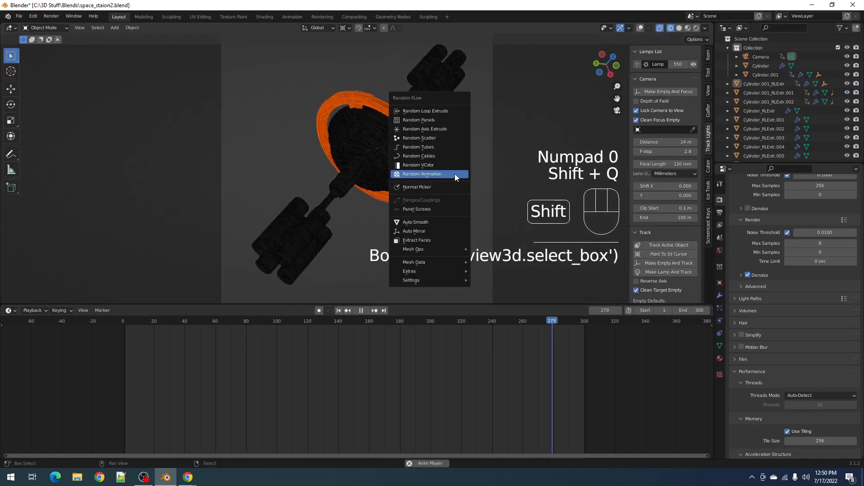
shift+click(431, 169)
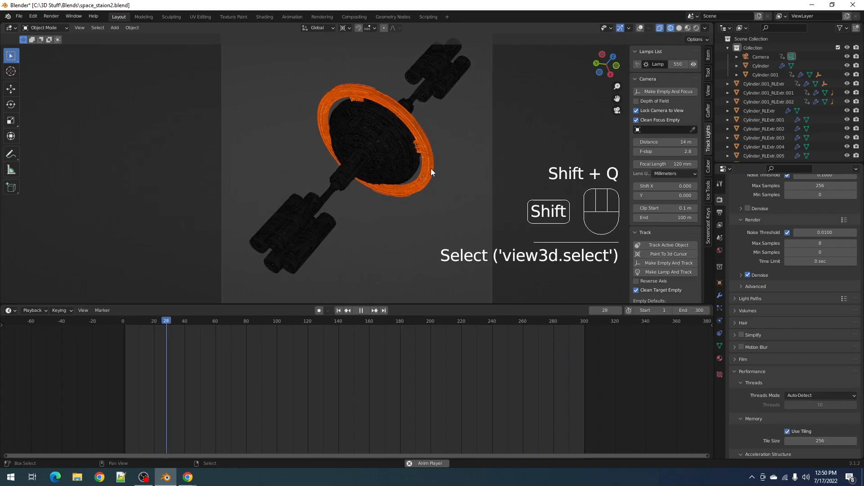
key(KP_0)
key(shift+z)
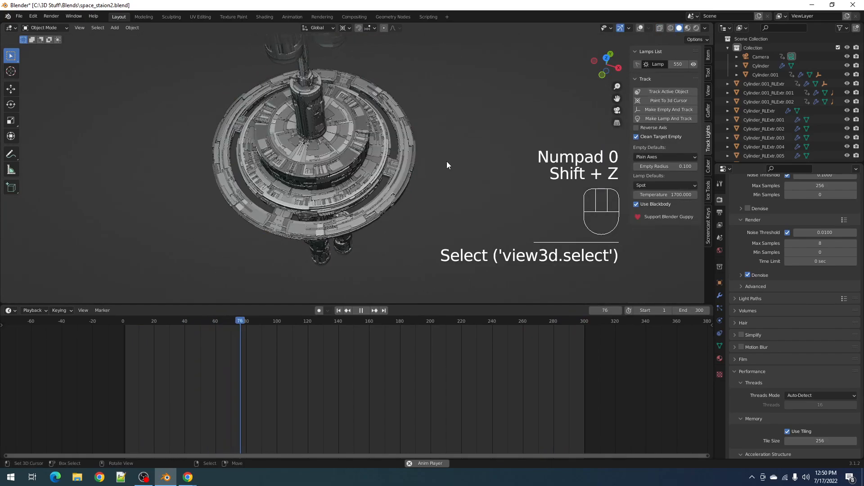
Apply Random Flow's Random Animation to the selected outer ring objects.
scroll(446, 161, up, 3)
scroll(443, 161, down, 2)
mouse_move(412, 162)
middle_down()
mouse_move(401, 107)
mouse_move(388, 195)
mouse_move(419, 179)
middle_up()
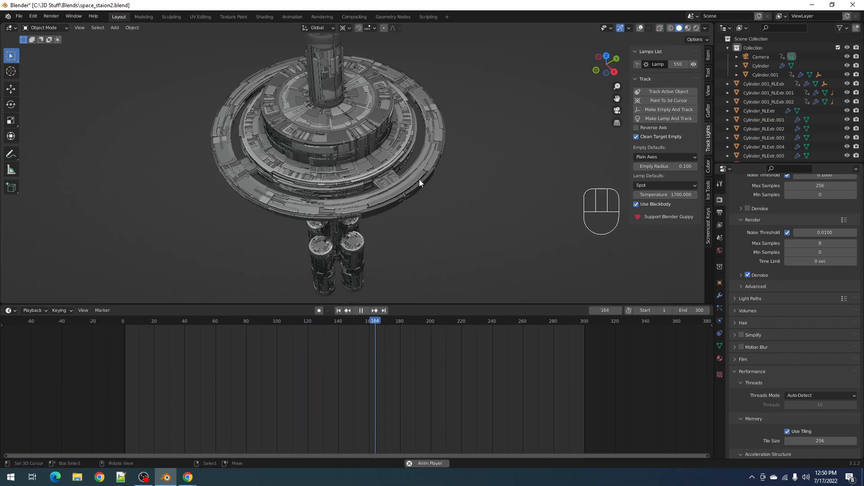
key(shift+q)
click(471, 166)
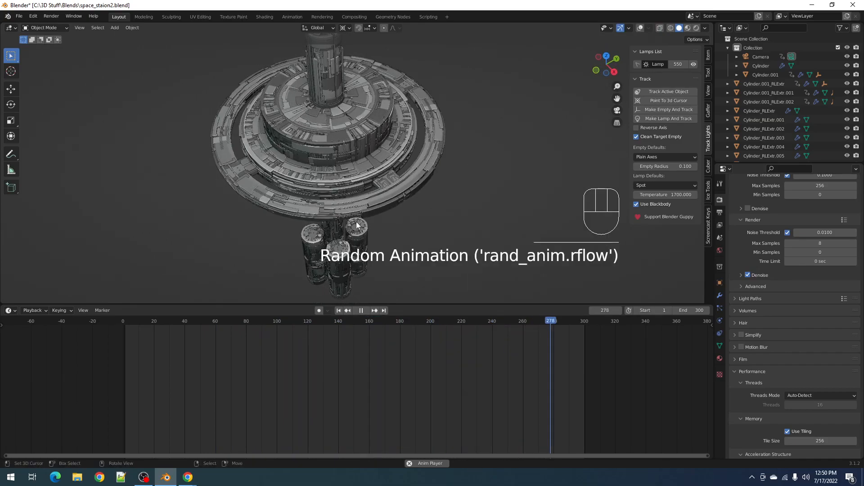
Set the outer ring's random animation to rotate about the X, Y and Z axes.
key(F9)
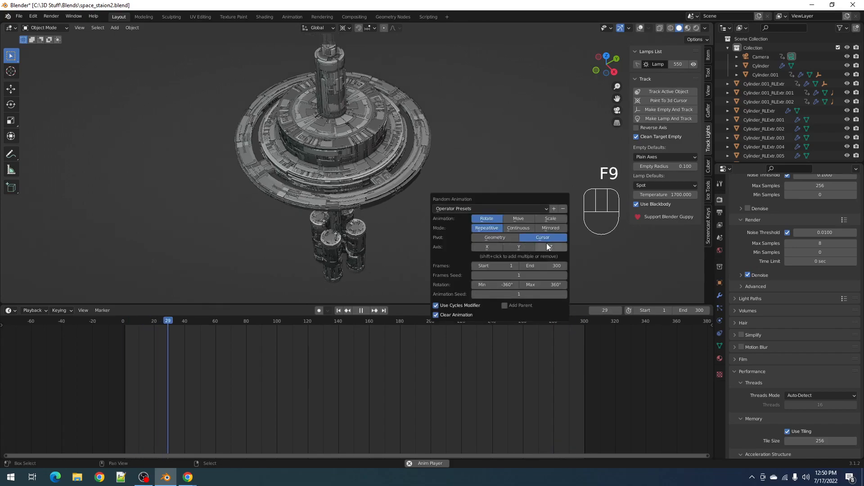
shift+click(496, 247)
shift+click(517, 247)
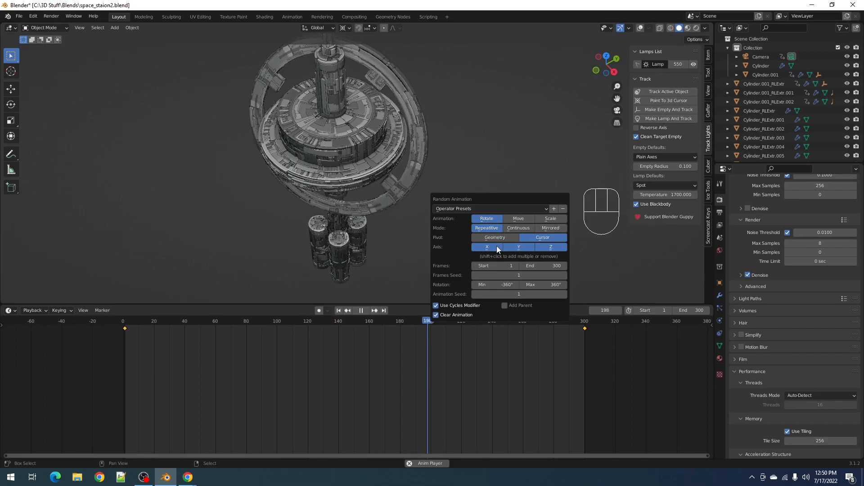
shift+click(496, 246)
shift+click(515, 247)
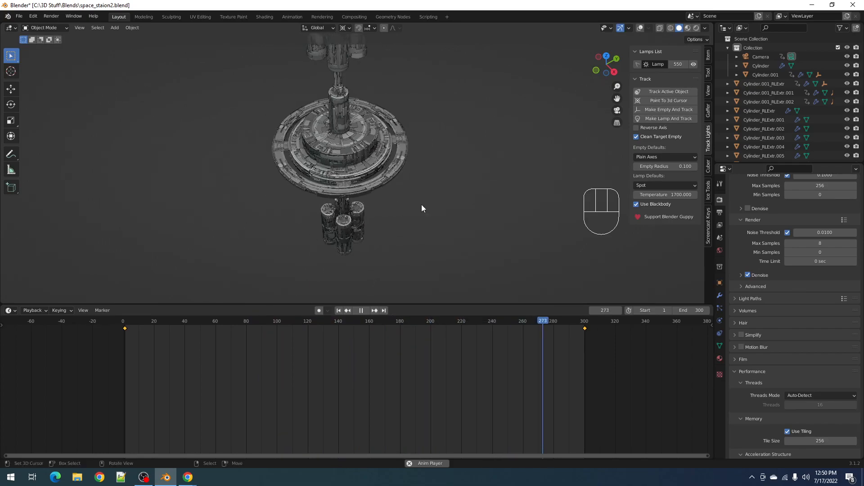
key(F9)
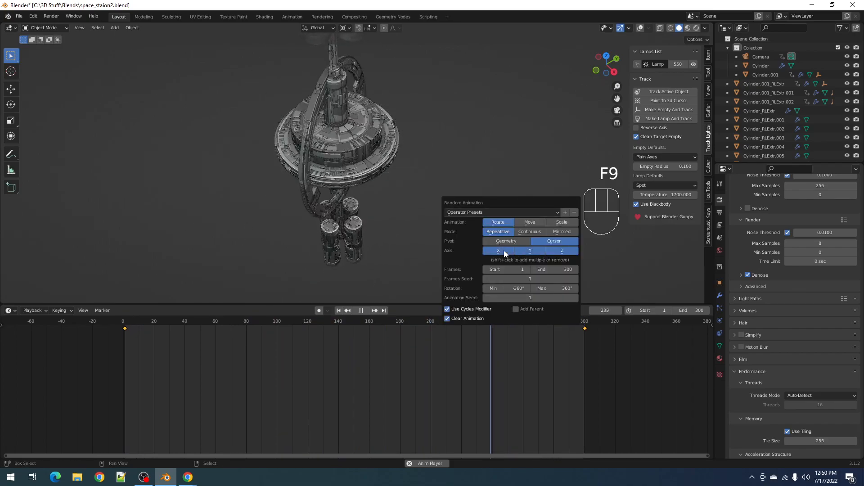
Examine the playing ring animation through the camera in rendered shading, return to solid shading and stop playback.
middle_drag(374, 148, 359, 83)
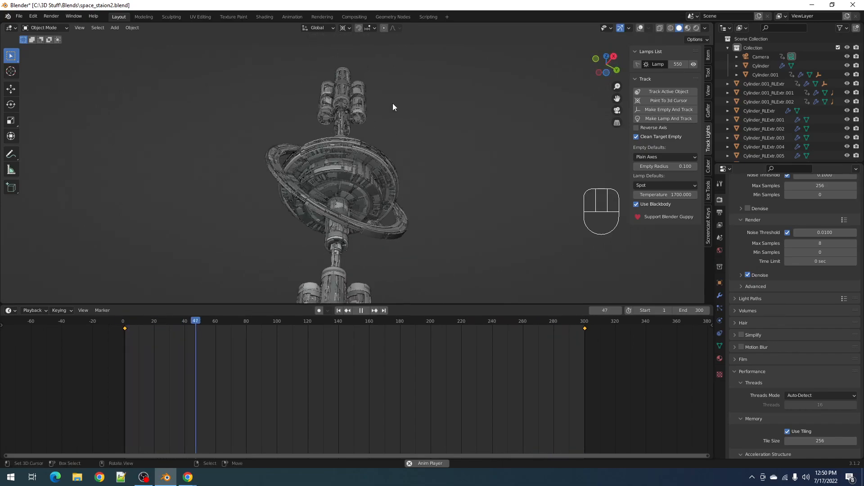
key(KP_0)
key(z)
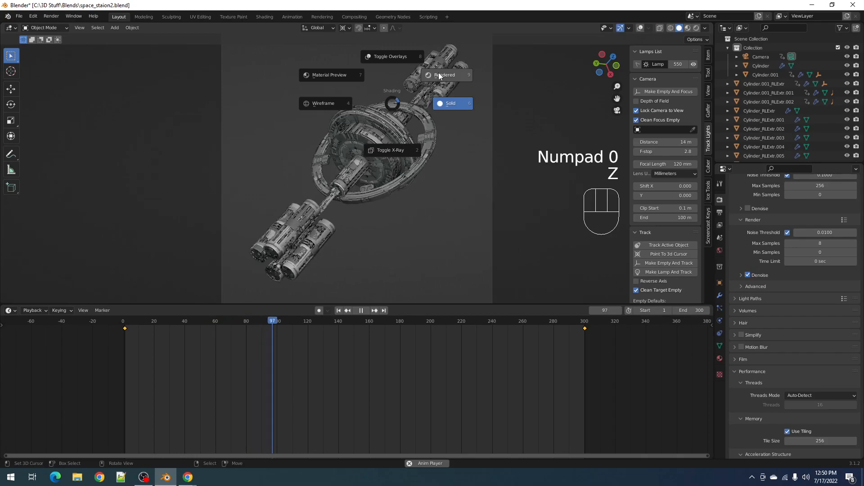
click(438, 75)
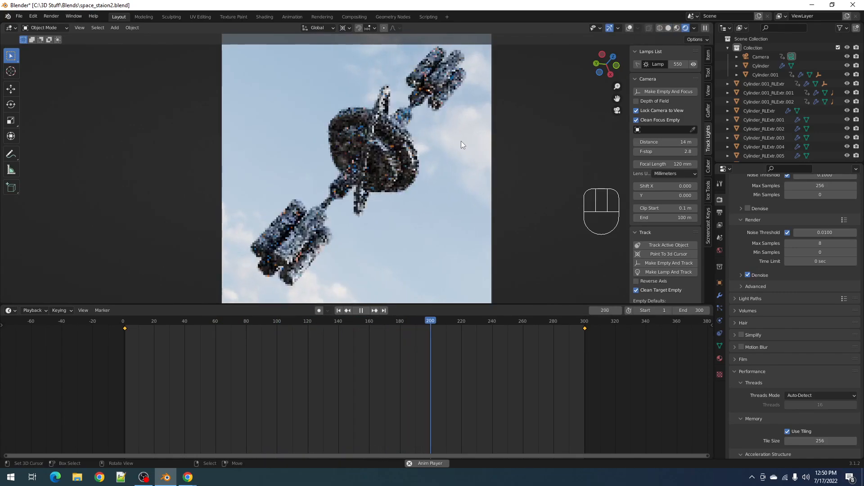
key(z)
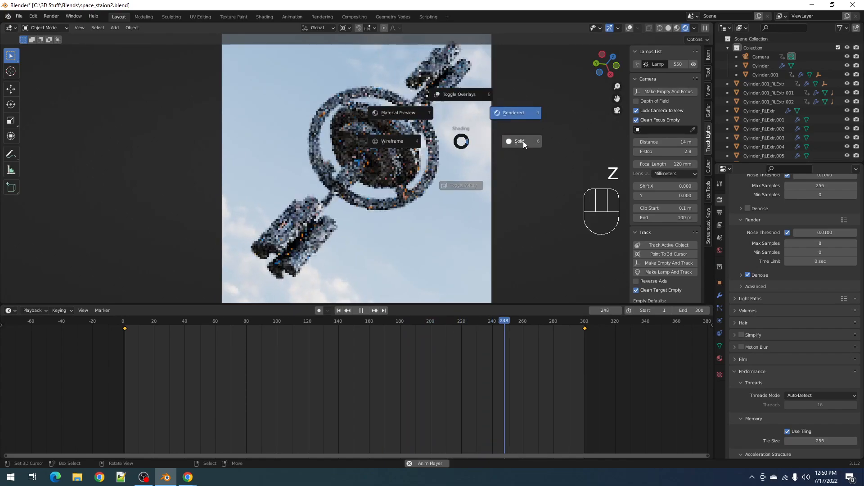
click(523, 141)
key(space)
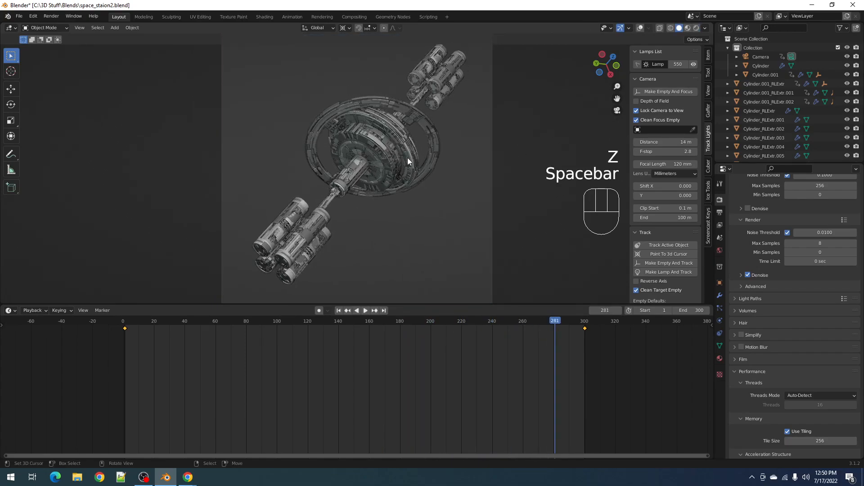
Remove the X and Y axes from the ring's random rotation, leaving only Z, and replay it in the camera view.
key(KP_0)
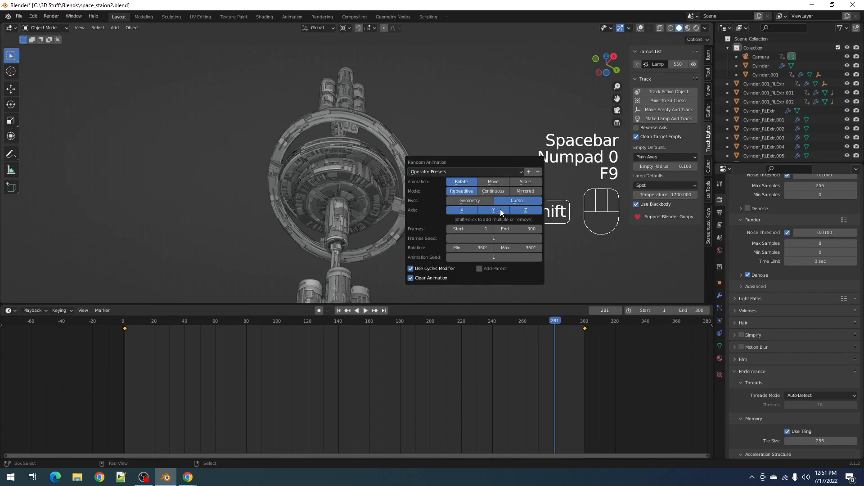
shift+click(500, 210)
shift+click(460, 210)
key(space)
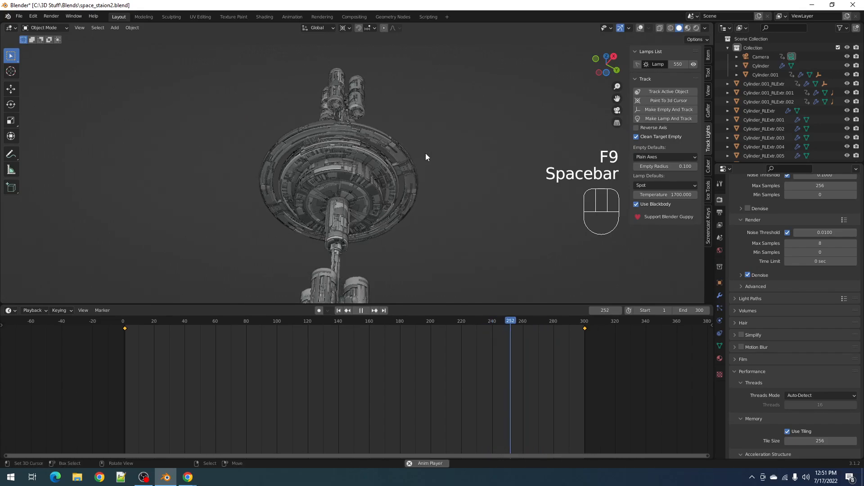
middle_drag(425, 155, 401, 134)
key(KP_0)
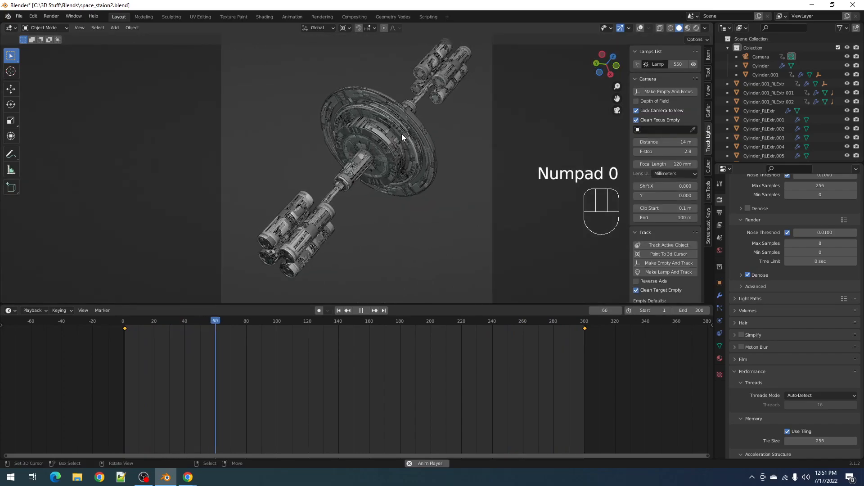
Set the random animation's rotation limit to -360°, then leave the camera view and keep solid shading.
key(F9)
click(507, 224)
text(-360)
key(Return)
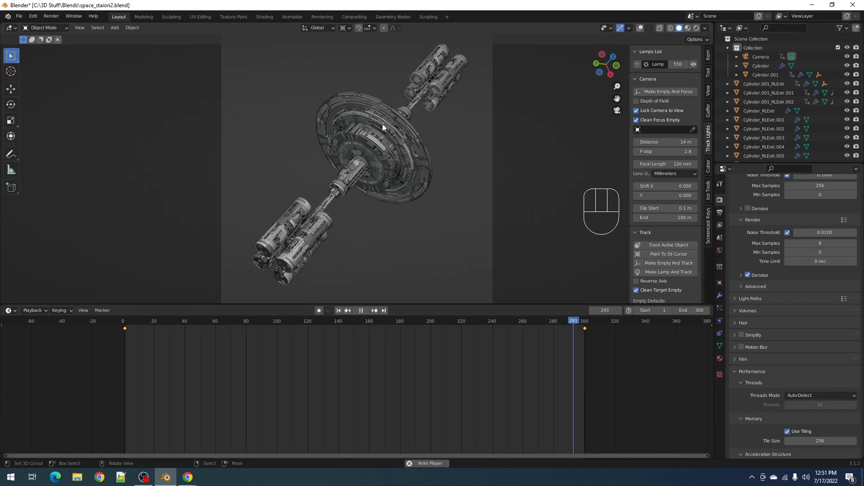
key(KP_0)
key(z)
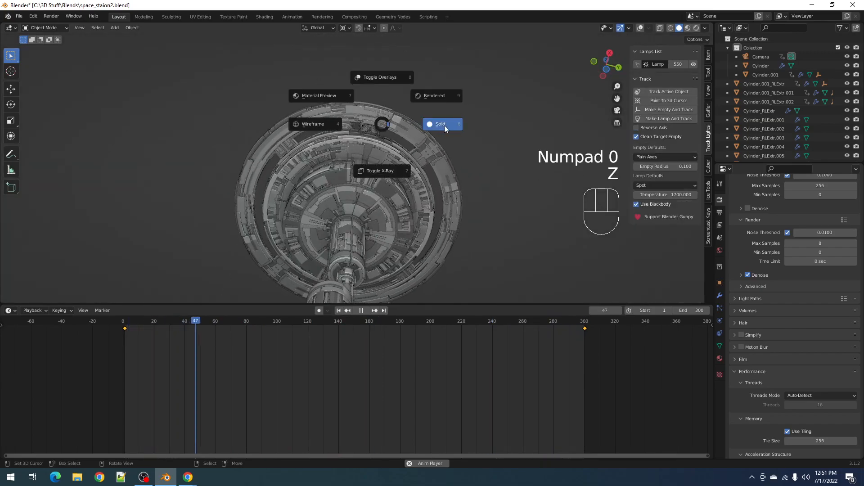
click(444, 125)
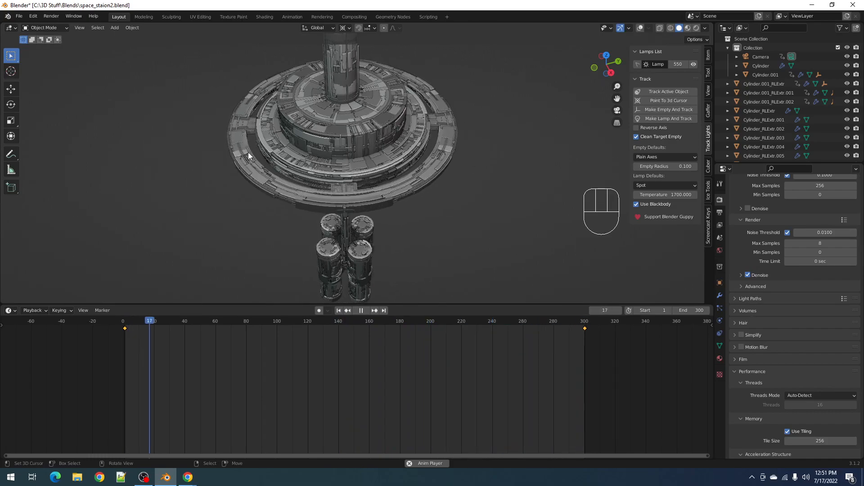
Stop playback, compare the ring's pose at frames 1 and 300, and maximize the 3D viewport.
key(space)
key(shift)
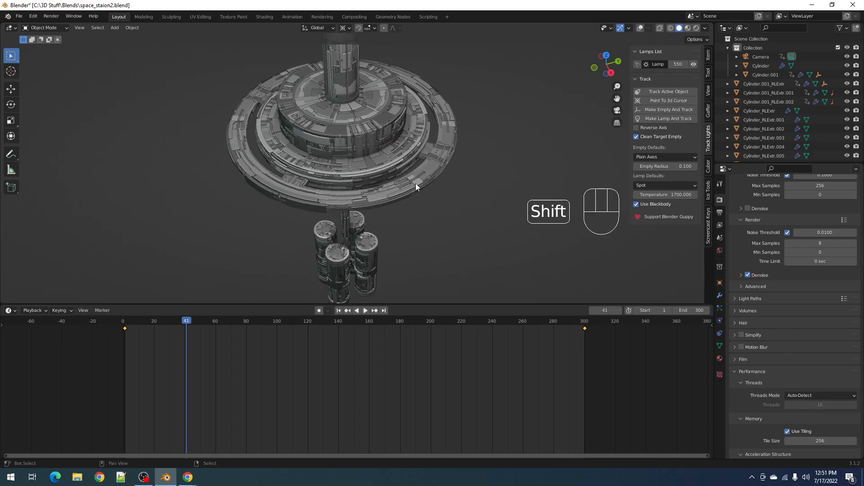
key(shift+Left)
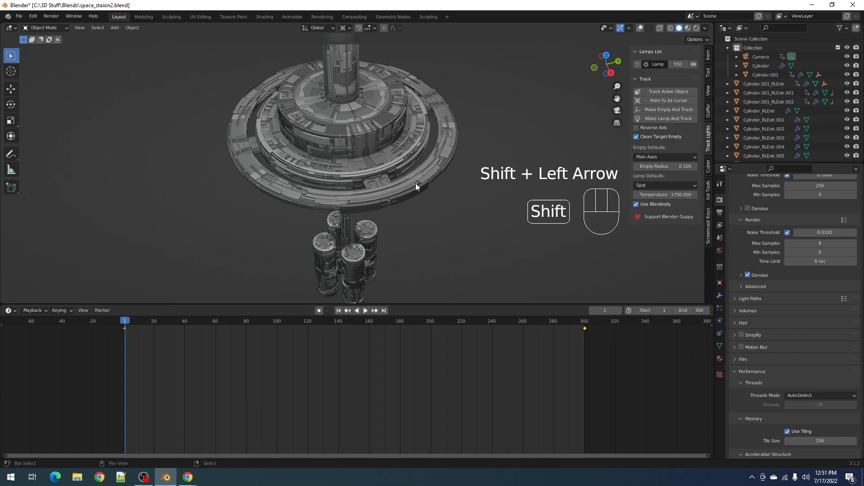
key(shift+Right)
key(shift+Left)
key(shift+Right)
key(shift+Left)
key(shift+Right)
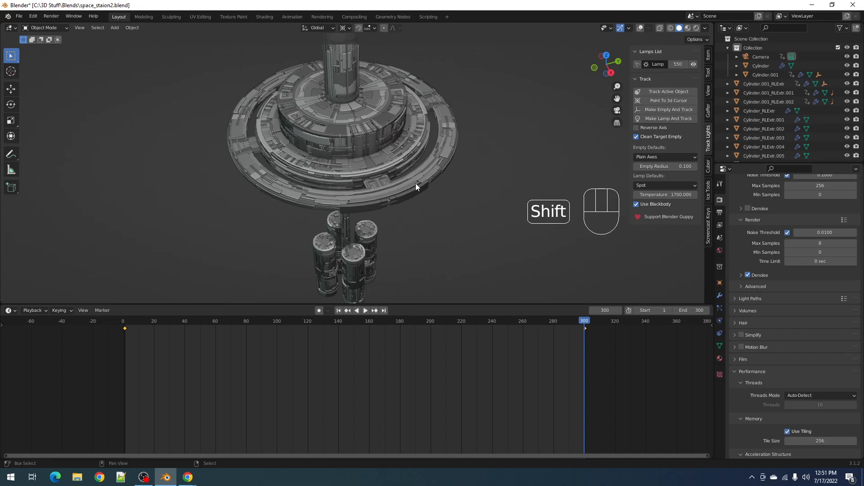
key(shift+Left)
key(ctrl+space)
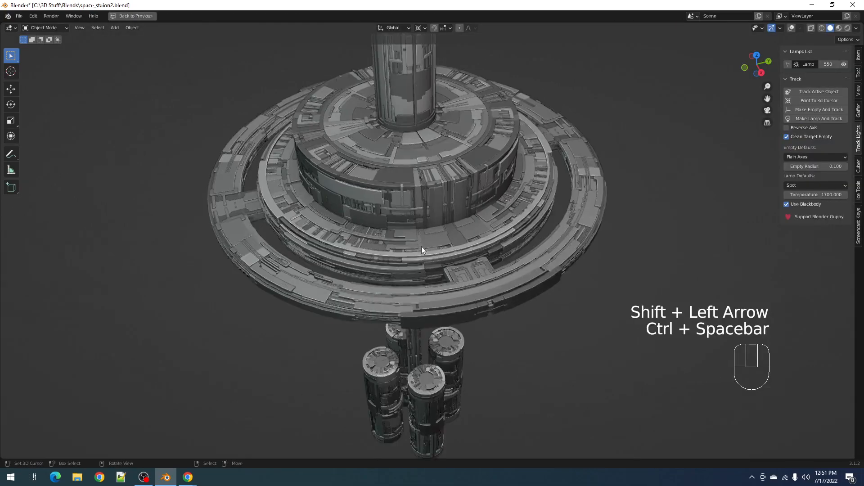
Try to rotate the station's outer ring freely about the global Z axis.
right_click(460, 317)
scroll(460, 317, down, 2)
key(r)
key(z)
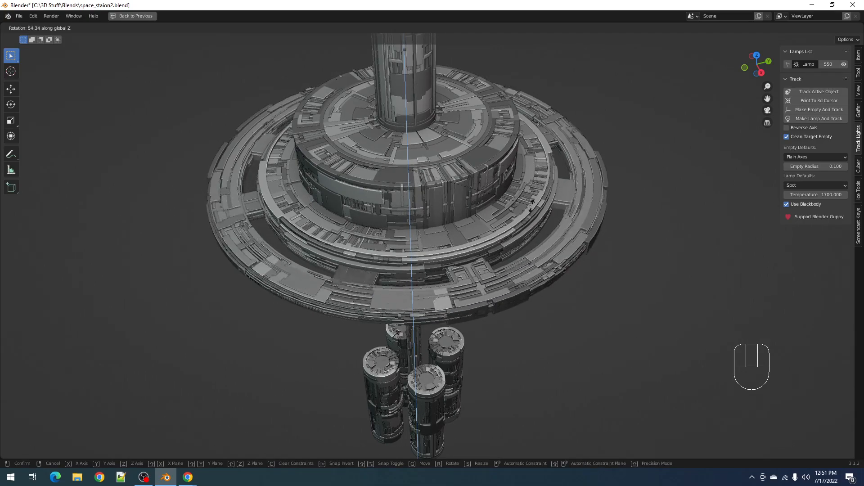
click(452, 268)
Clear the selection, pick the Extr_Proxy.001 ring from the overlapping objects and test moving it.
key(alt+a)
alt+right_click(463, 292)
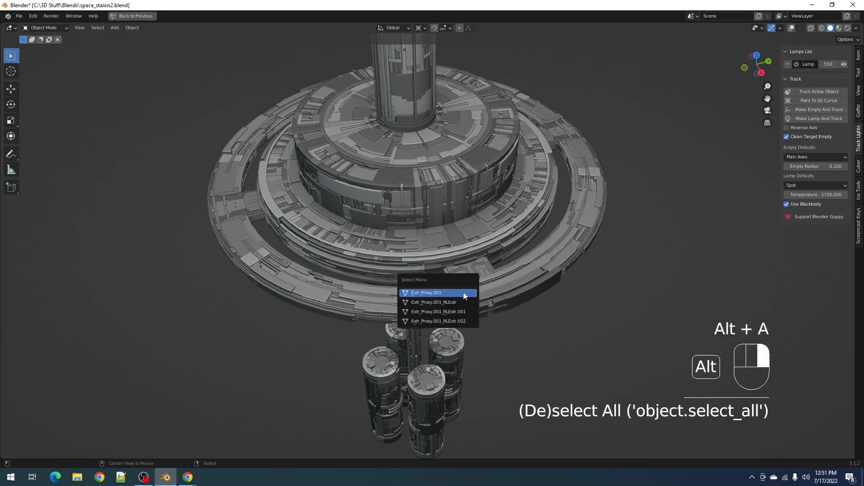
click(463, 293)
scroll(464, 292, down, 3)
key(g)
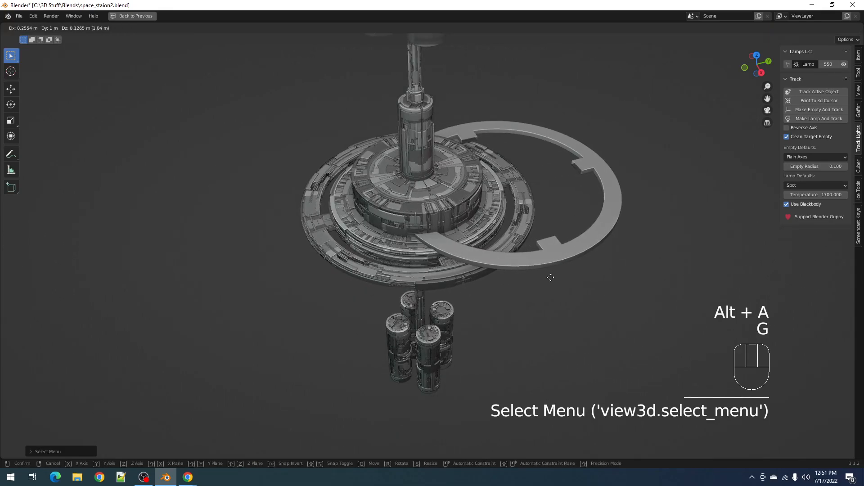
right_click(551, 278)
Turn on the viewport overlays and return the Extr_Proxy.001 ring to Object Mode.
key(Tab)
key(shift+alt+z)
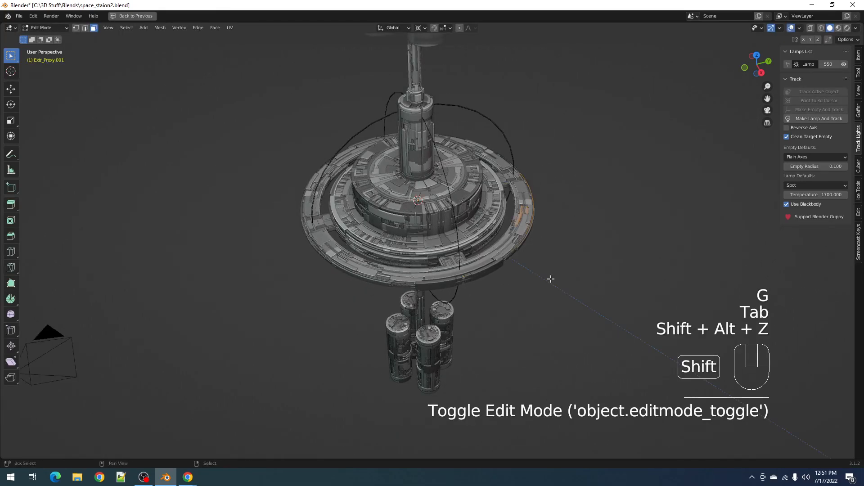
key(Tab)
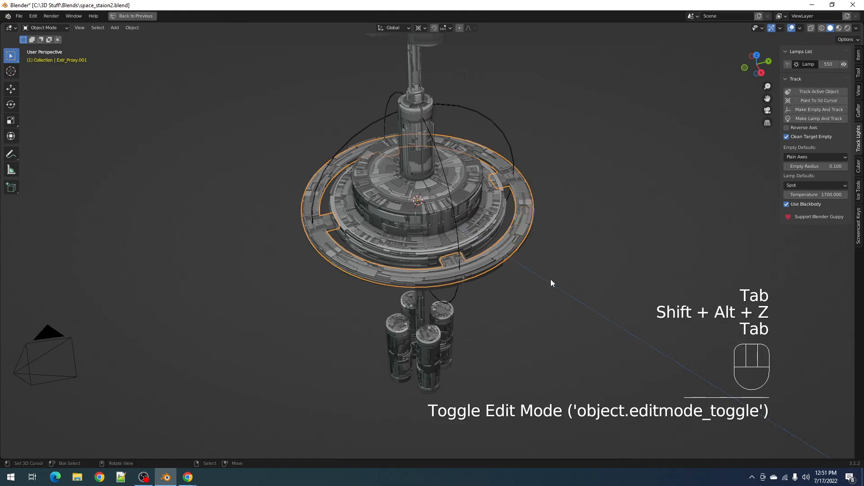
scroll(522, 274, up, 5)
Start Extract Faces on the outer ring with X-ray on and select the face loops around its upper surface.
key(shift+q)
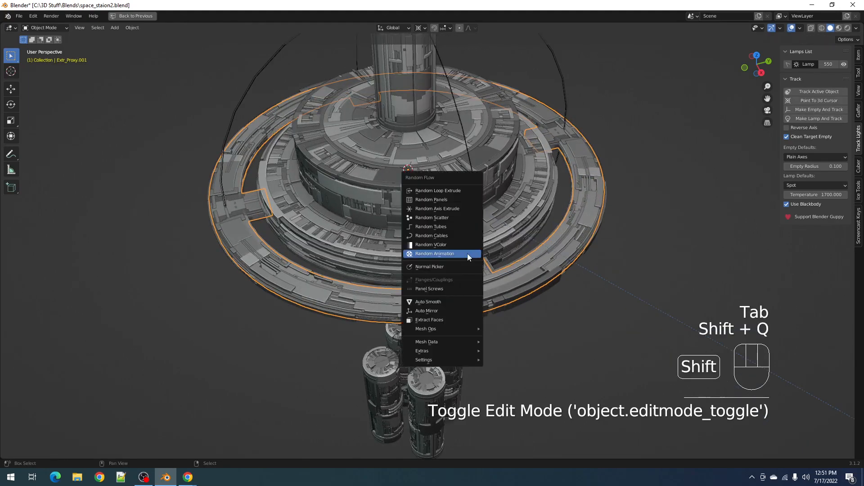
click(448, 319)
key(x)
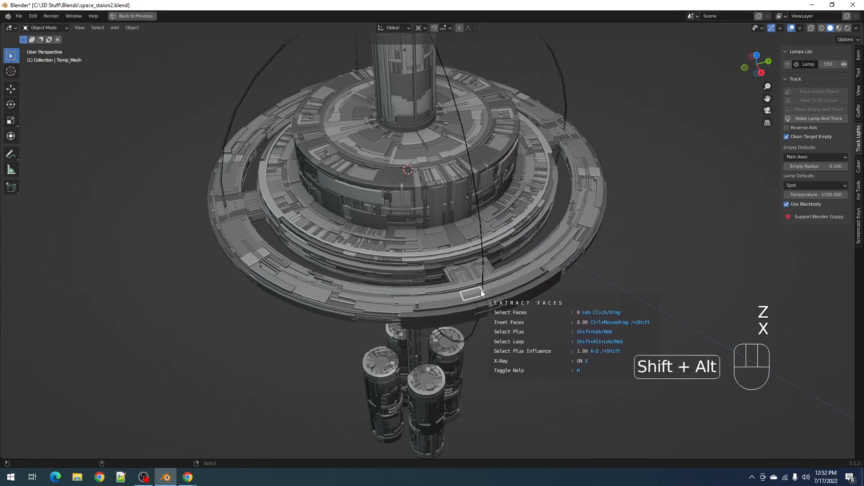
alt+shift+click(480, 290)
alt+shift+click(481, 298)
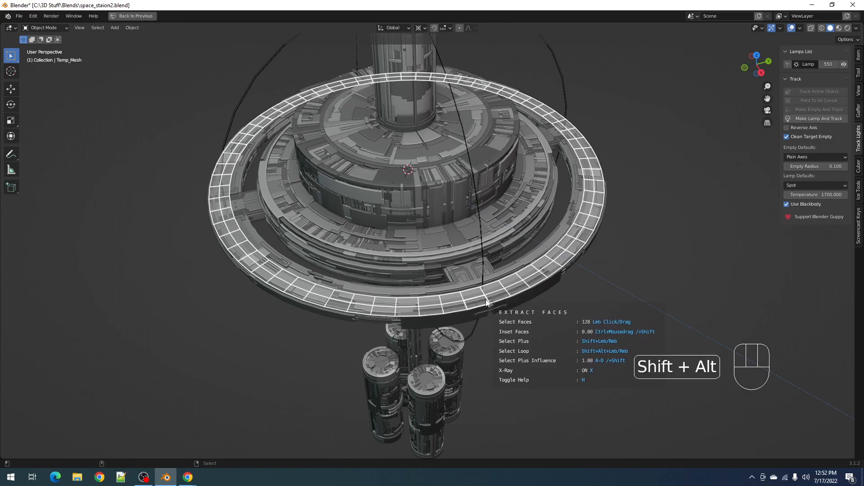
Add the faces around one inner tab and the adjacent underside of the ring to the extraction selection.
shift+click(447, 292)
shift+click(450, 278)
middle_drag(451, 285, 532, 222)
shift+click(478, 163)
shift+click(382, 191)
shift+click(407, 199)
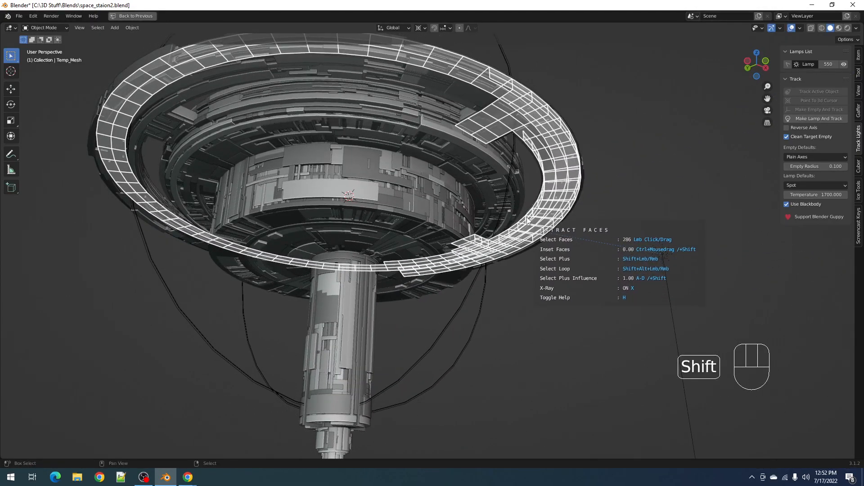
Extend the extraction selection over the neighbouring inner tab and the ring faces around it.
middle_drag(600, 212, 397, 192)
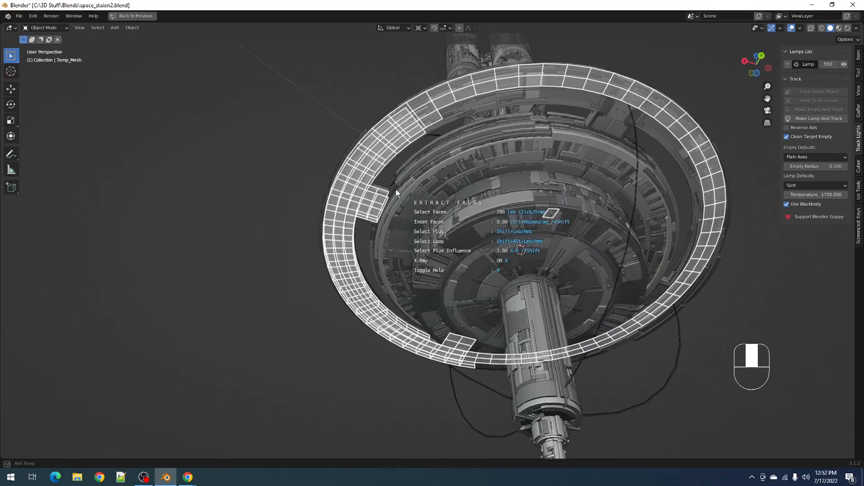
shift+click(381, 193)
middle_drag(421, 133, 340, 269)
shift+click(309, 256)
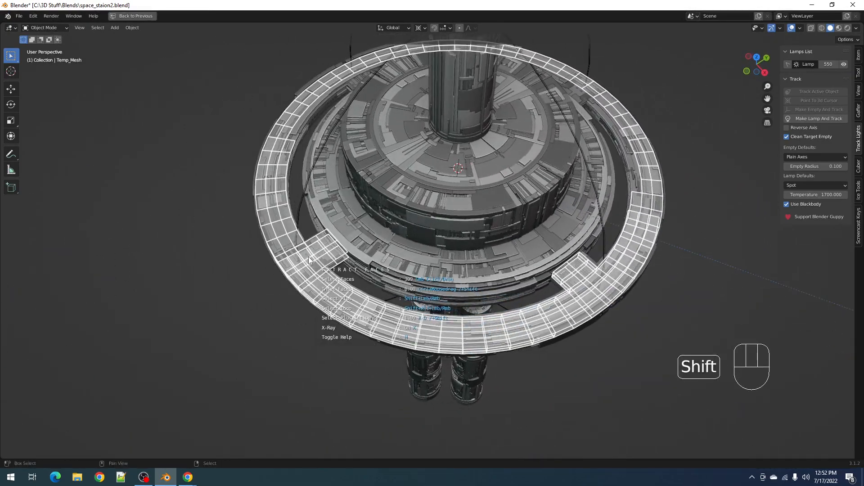
middle_drag(273, 224, 418, 180)
shift+click(392, 123)
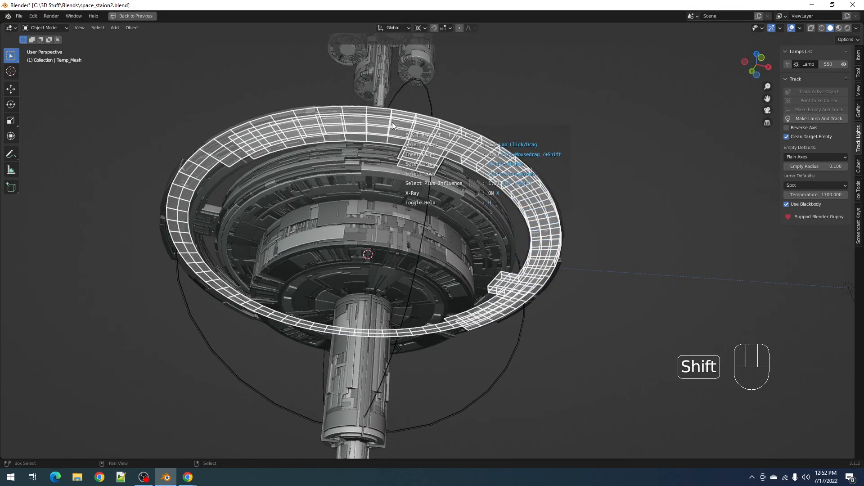
Add the faces along the far stretch of the outer ring and beside its near inner tab to the extraction selection.
shift+click(332, 111)
shift+click(350, 111)
shift+click(376, 111)
middle_drag(377, 111, 524, 211)
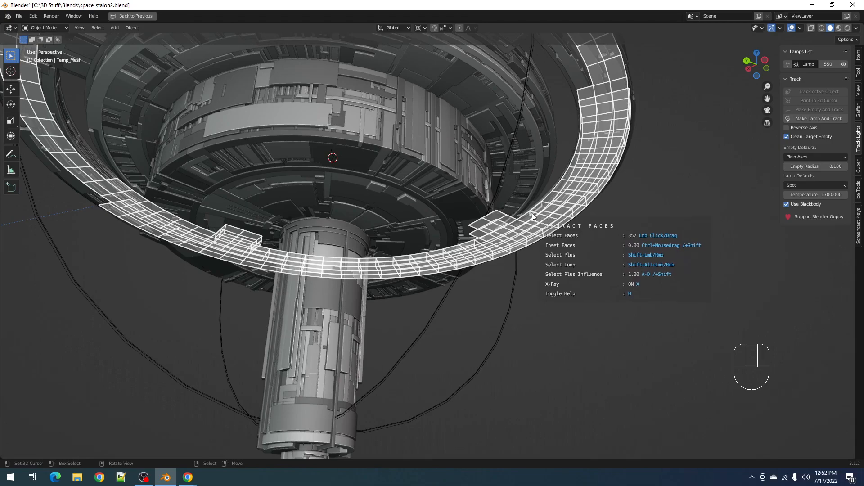
shift+click(533, 213)
middle_drag(466, 253, 440, 197)
Add the remaining inner tab and underside faces of the ring to the selection and extract them.
shift+click(355, 232)
shift+click(511, 204)
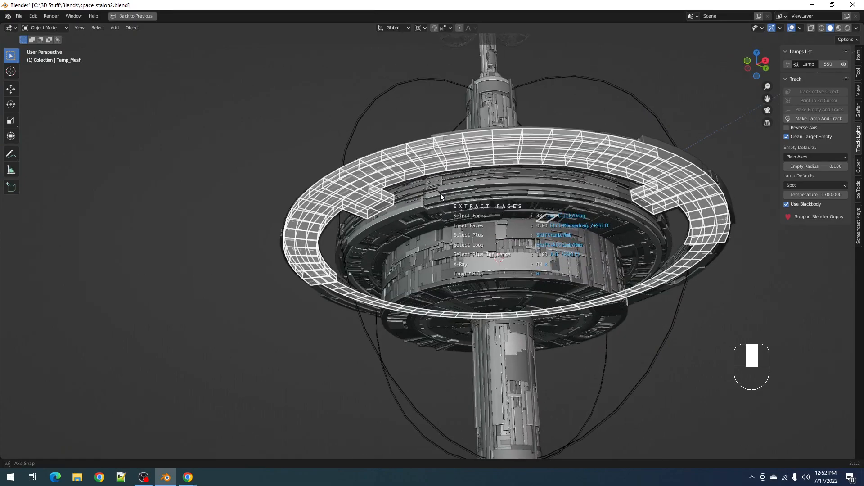
middle_drag(528, 187, 551, 167)
shift+click(551, 167)
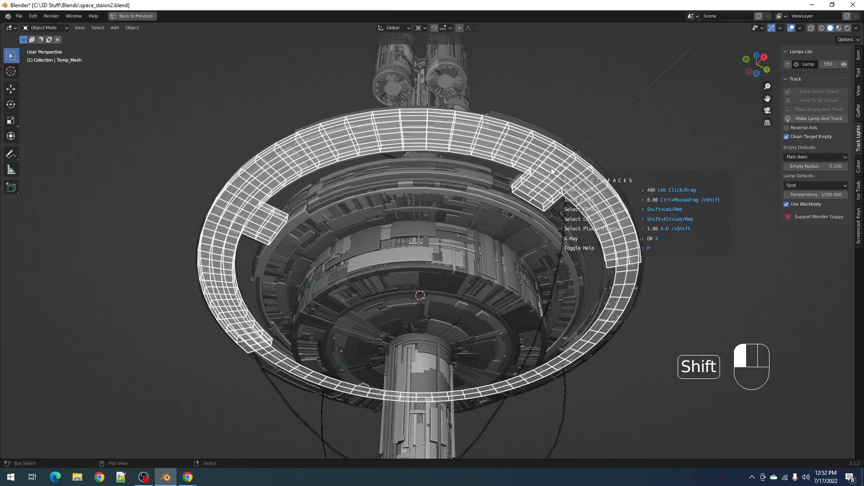
shift+click(627, 234)
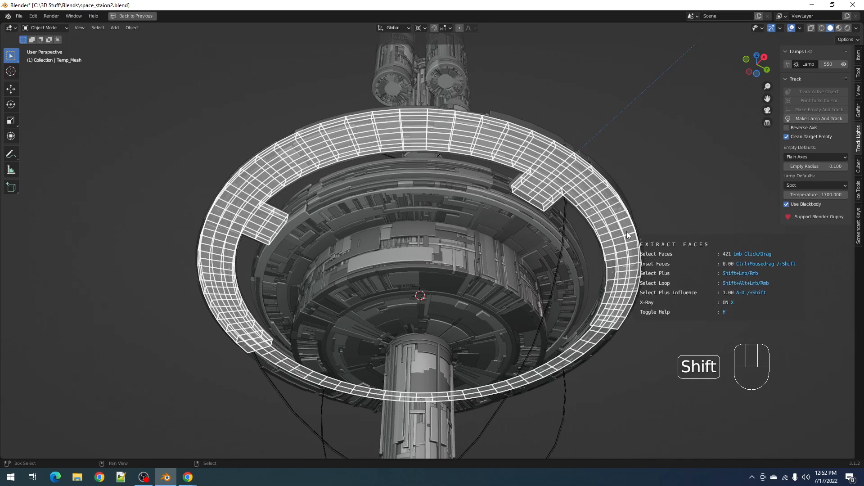
key(space)
Isolate the extracted ring by hiding all other objects and check its mesh in Edit Mode.
scroll(564, 134, down, 2)
key(Tab)
middle_drag(561, 130, 555, 220)
key(Tab)
key(shift+h)
key(Tab)
key(Tab)
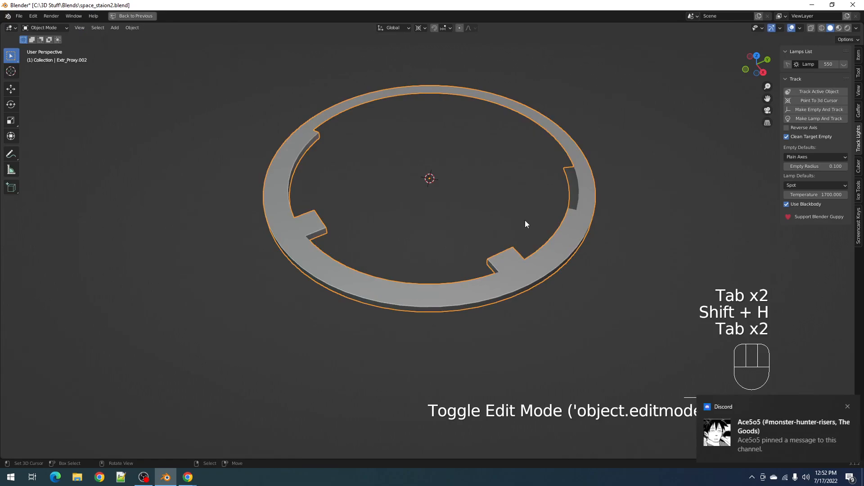
Apply Auto Mirror to the extracted ring on the X, Y and Z axes.
key(shift+q)
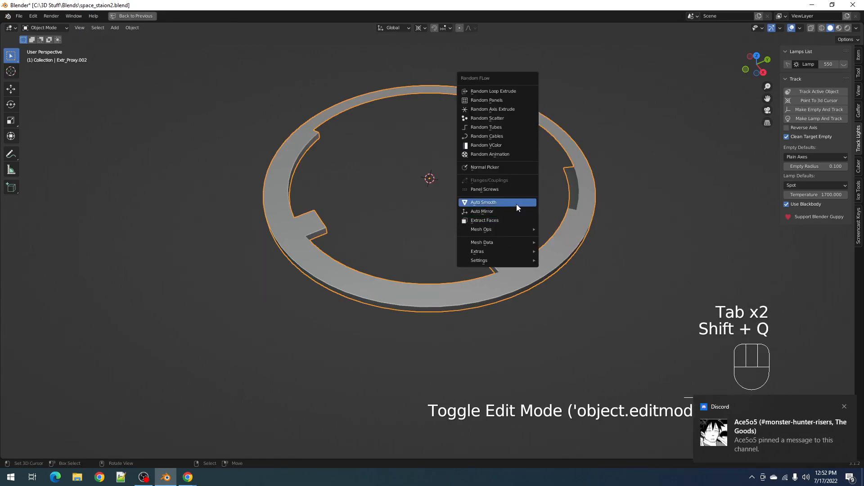
click(516, 211)
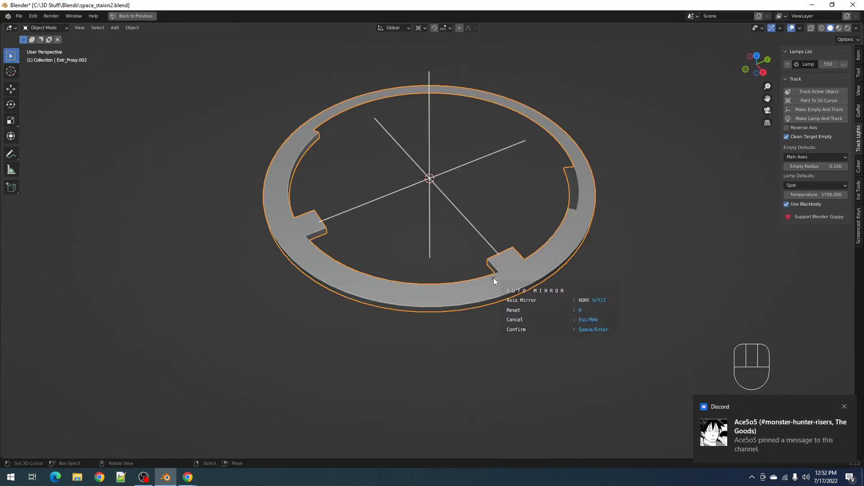
key(x)
key(y)
key(z)
key(space)
Delete the faces of the protruding inner tabs from the ring's editable section and return to Object Mode.
key(Tab)
key(alt+a)
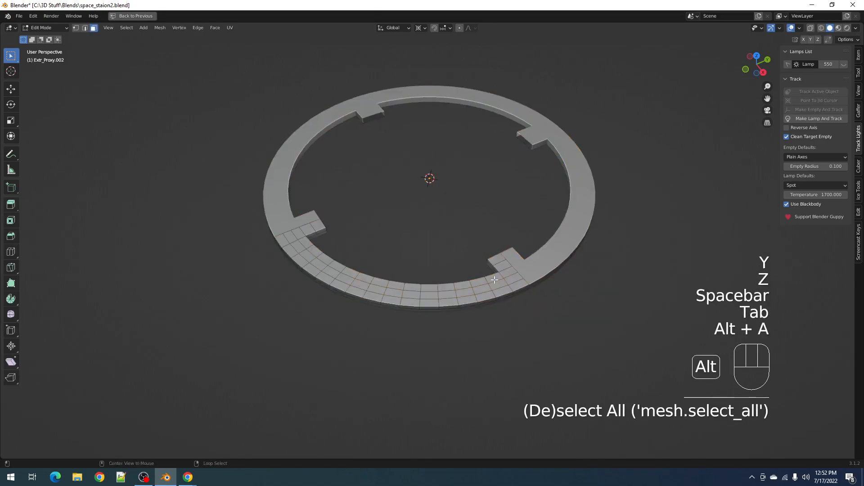
scroll(494, 279, up, 2)
key(3)
key(x)
click(520, 274)
middle_drag(520, 273, 574, 291)
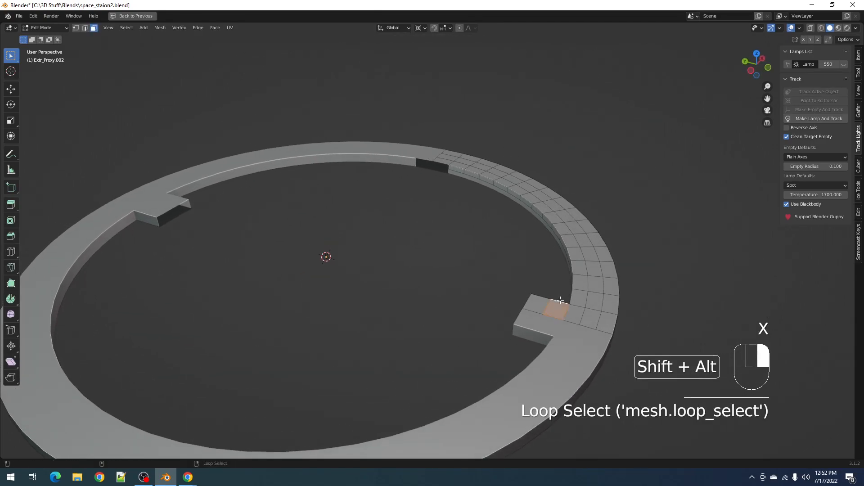
key(x)
click(541, 298)
scroll(595, 283, down, 3)
key(a)
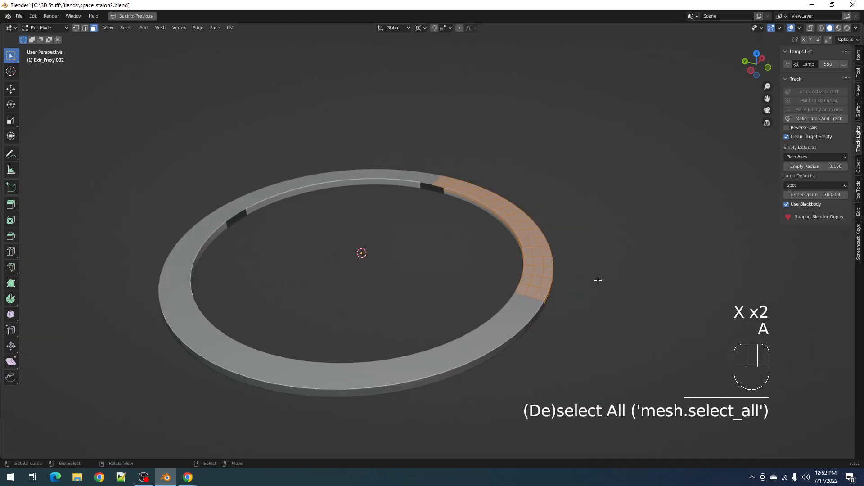
key(Tab)
Unhide the station, select the Extr_Proxy.002 ring, check its faces in Edit Mode and turn off the viewport overlays.
key(alt+h)
key(alt+a)
alt+click(493, 291)
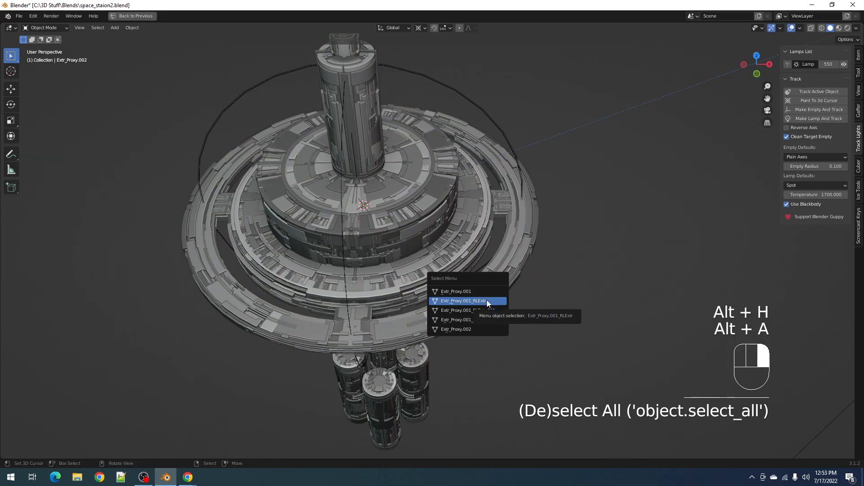
click(468, 329)
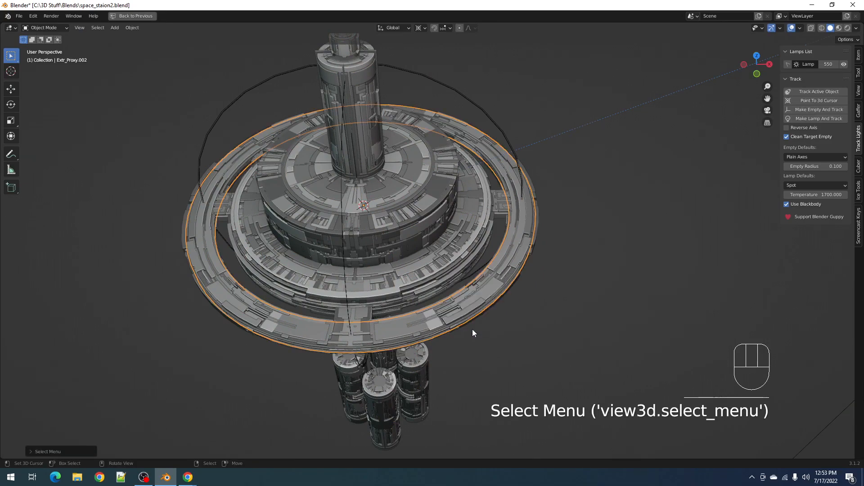
key(Tab)
key(a)
key(shift+z)
key(shift+z)
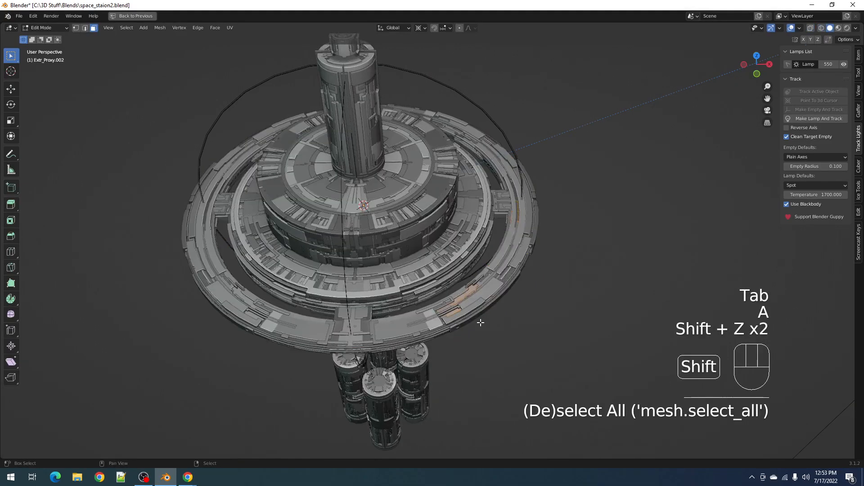
key(Tab)
key(shift+alt+z)
Run Random Loop Extrude on the ring with loop 1 enabled and its maximum inset depth set to 0.03.
scroll(491, 278, up, 4)
key(shift+q)
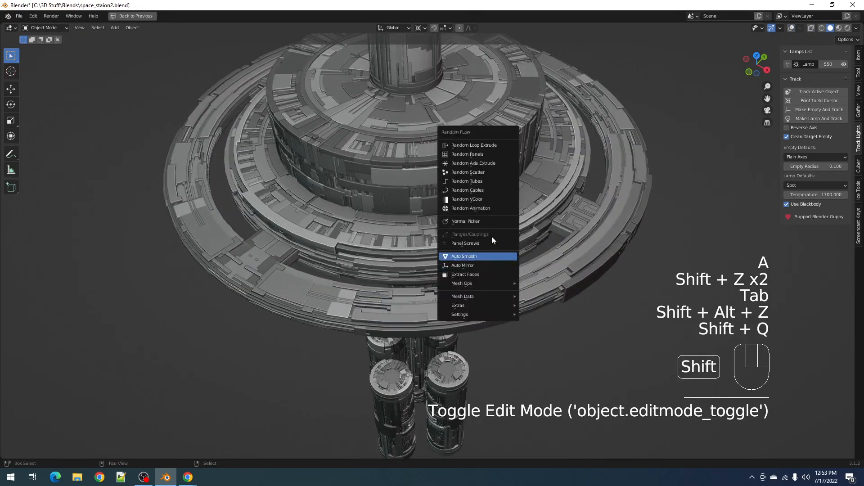
click(466, 145)
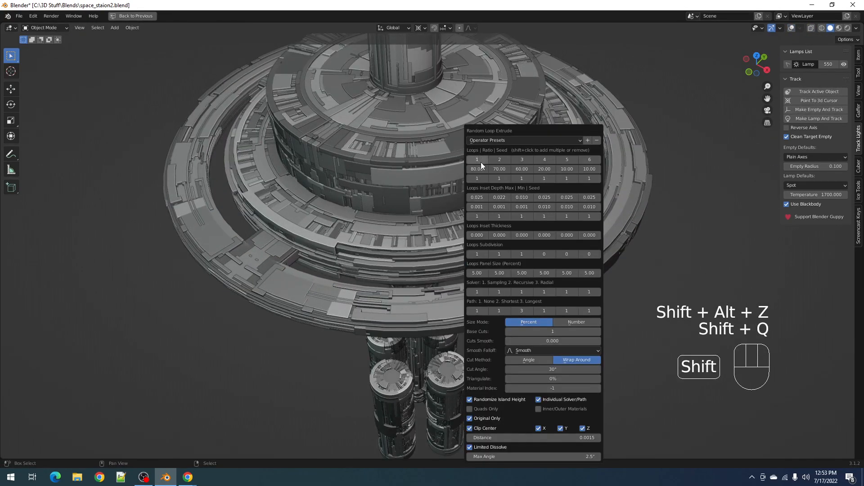
click(479, 197)
text(.03)
key(Return)
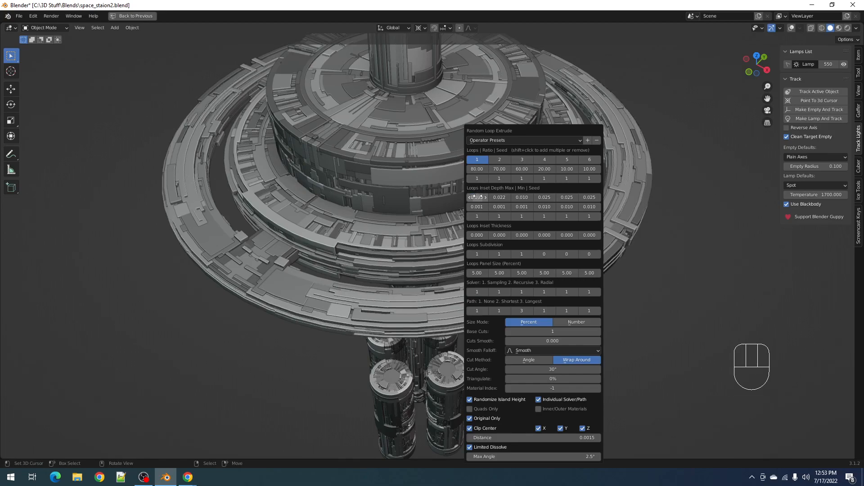
Raise the Base Cuts of the ring's loop extrusion for finer panel detail and accept the result.
ctrl+scroll(548, 333, up, 1)
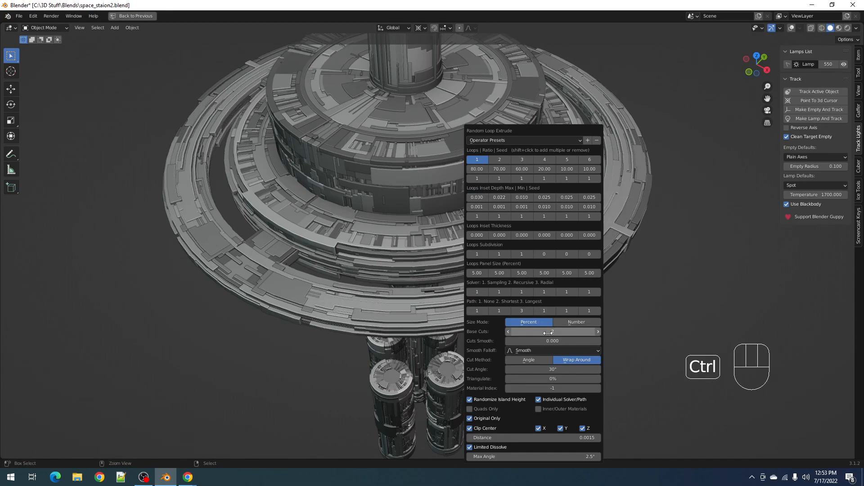
ctrl+scroll(547, 333, up, 1)
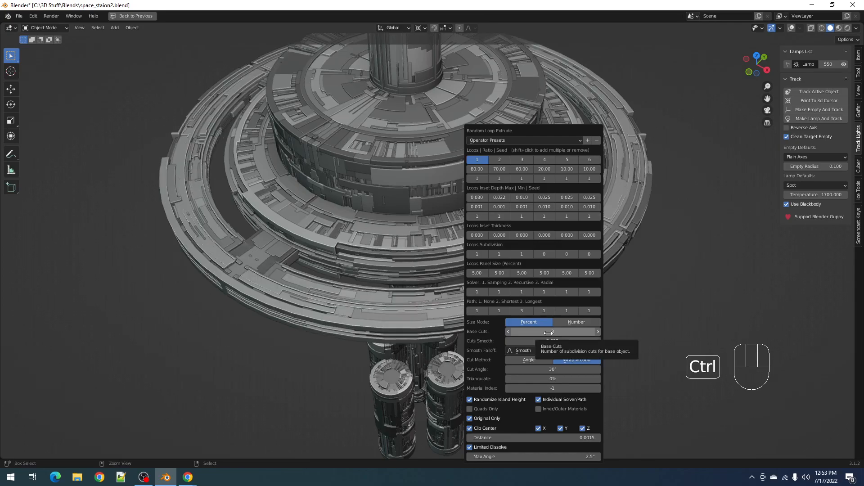
ctrl+scroll(548, 333, up, 1)
ctrl+scroll(548, 333, up, 1)
scroll(405, 290, down, 1)
mouse_move(556, 267)
middle_down()
mouse_move(559, 177)
mouse_move(553, 293)
mouse_move(552, 263)
middle_up()
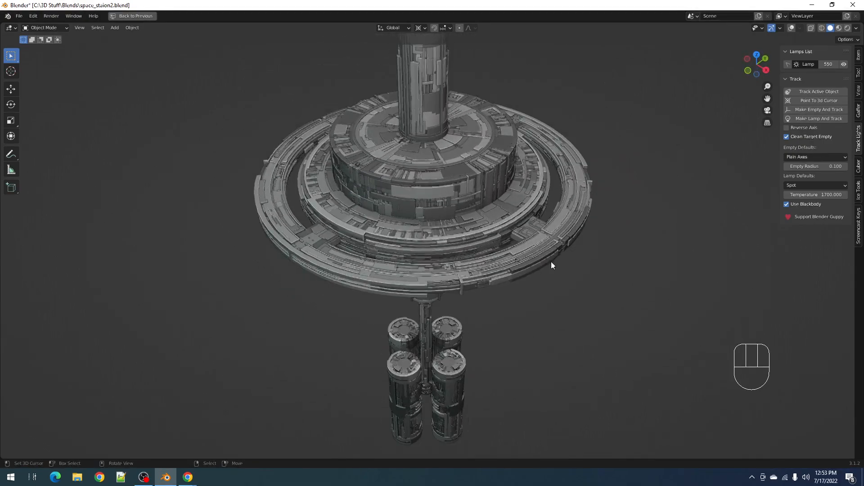
Try Random VColor on the ring with a value seed of 3.
key(shift+q)
click(490, 295)
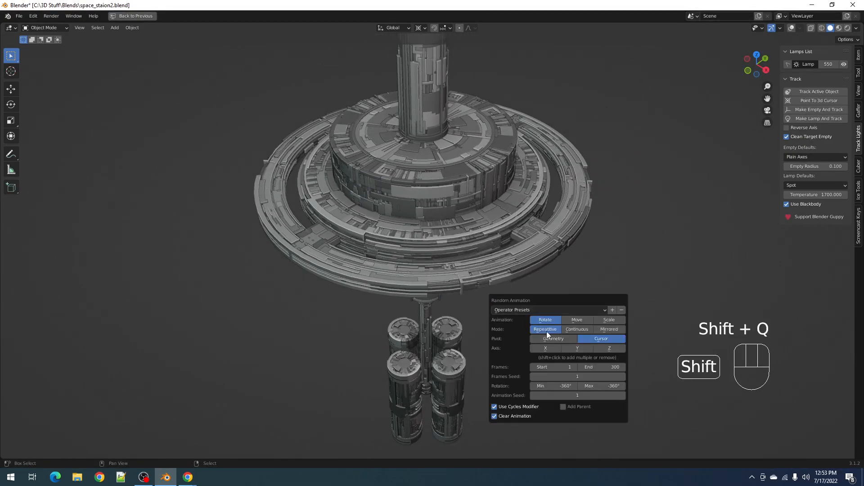
key(shift+q)
click(496, 187)
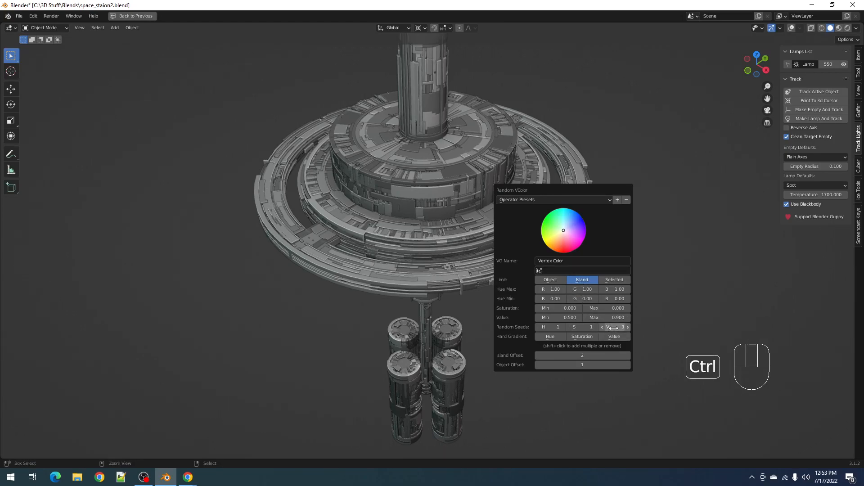
Delete the plain Extr_Proxy.002 ring and select the detailed loop-extruded ring in its place.
key(g)
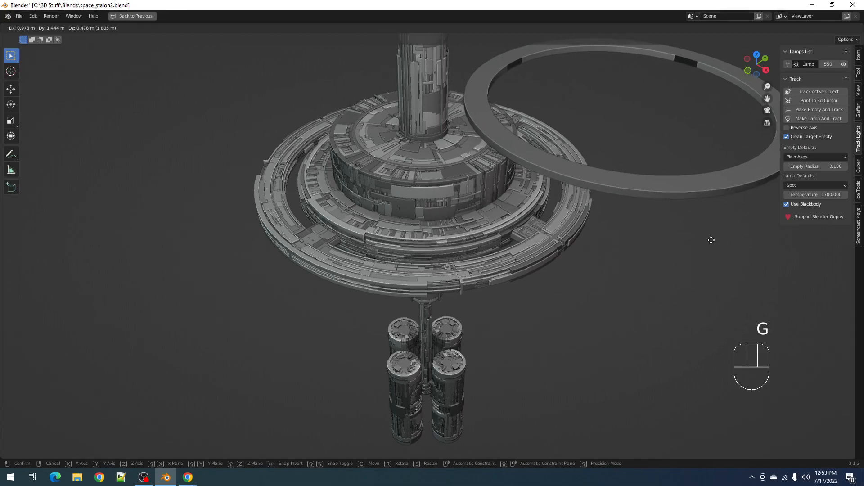
right_click(648, 247)
key(x)
click(637, 248)
click(417, 299)
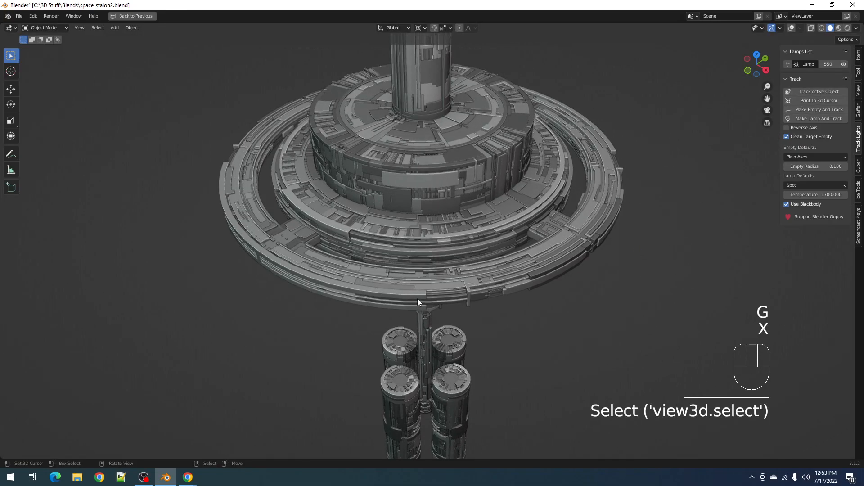
key(g)
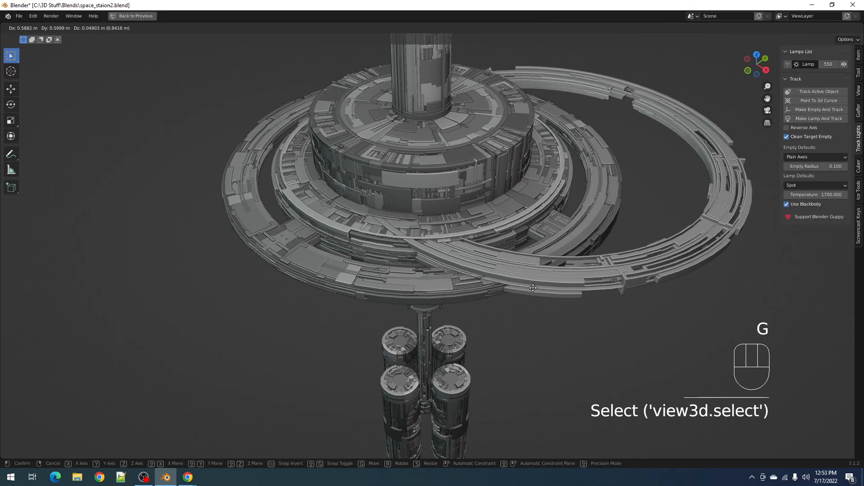
right_click(532, 288)
Apply Random VColor per island to the detailed ring, raising the random seed for value.
key(shift+q)
click(561, 216)
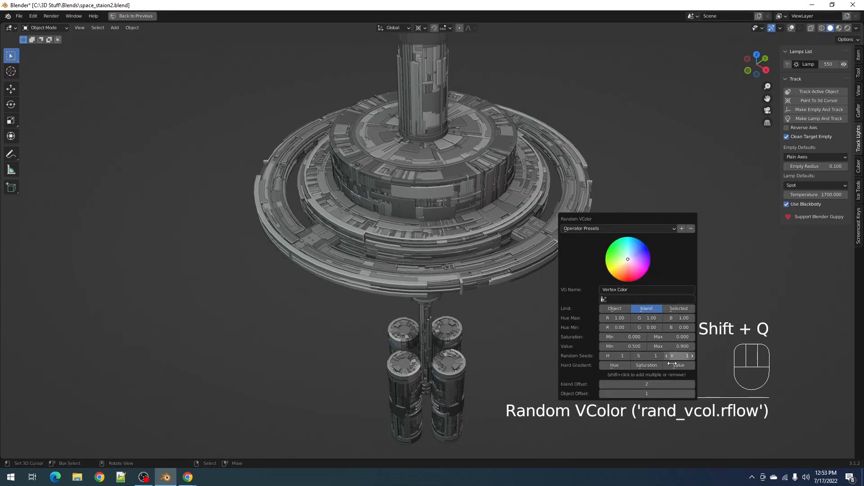
ctrl+scroll(680, 356, up, 1)
ctrl+scroll(679, 355, up, 1)
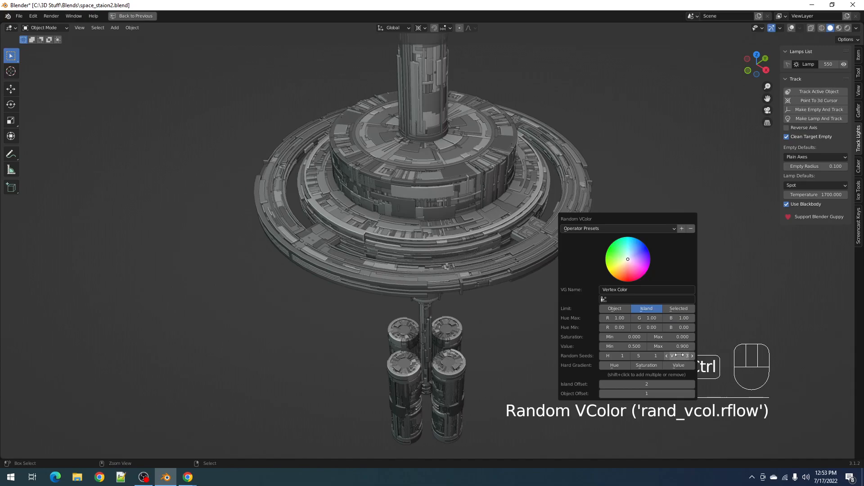
ctrl+scroll(679, 355, up, 1)
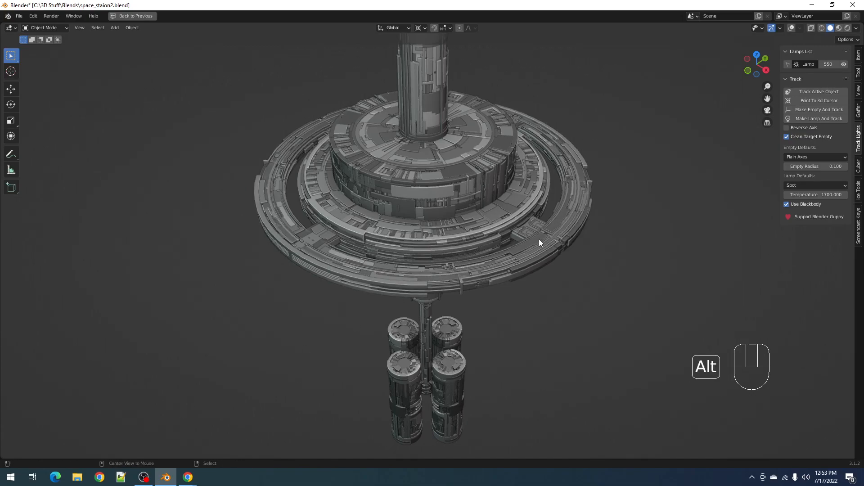
Assign the existing material named Material to the detailed ring from the material palette.
key(alt+x)
click(627, 253)
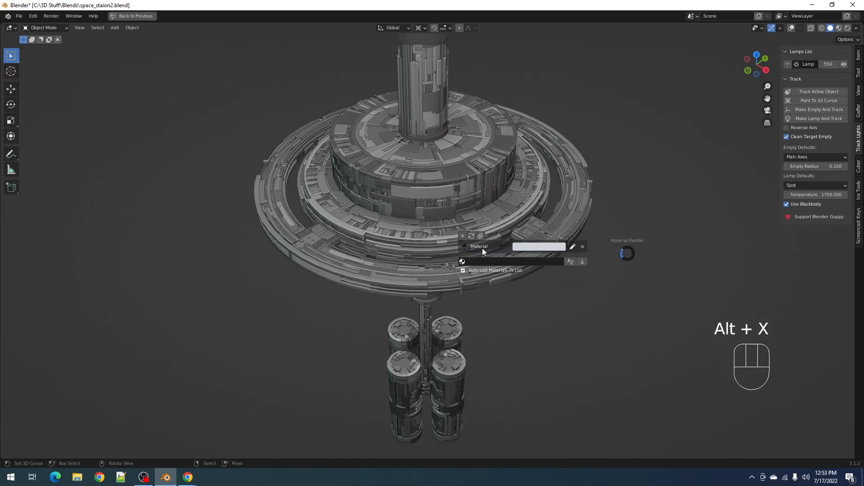
click(482, 250)
Play the station animation through the camera to check the new ring, and return to the perspective view.
key(KP_0)
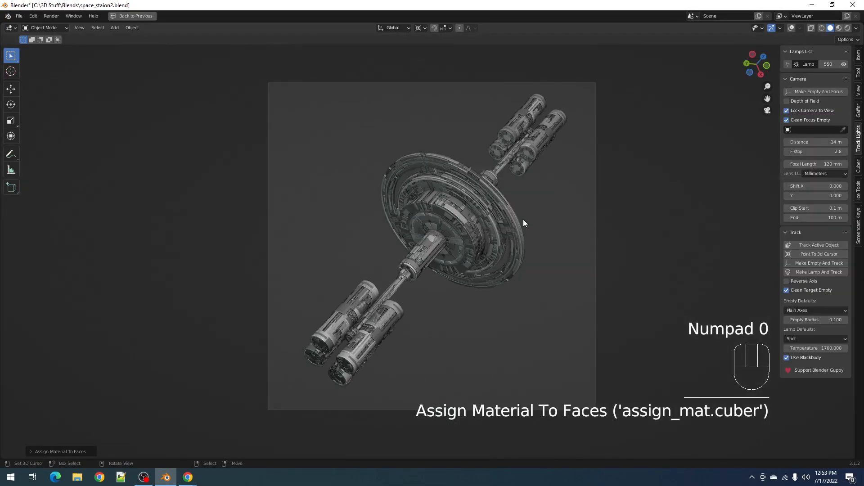
key(z)
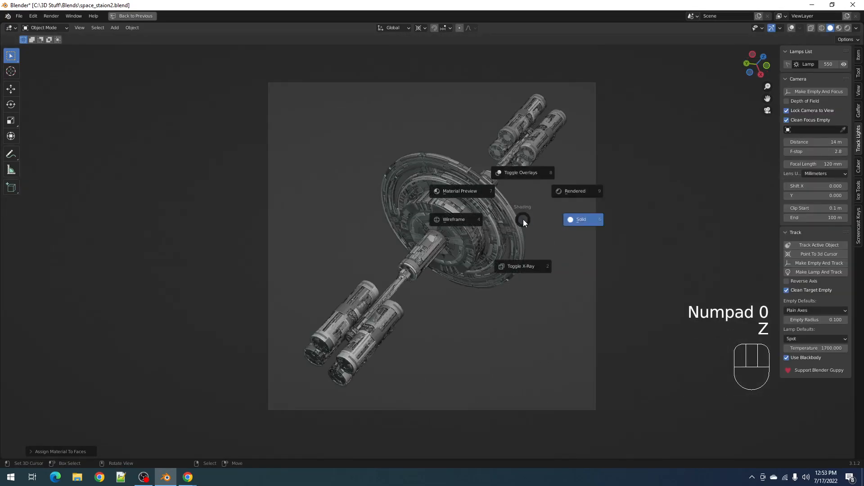
key(space)
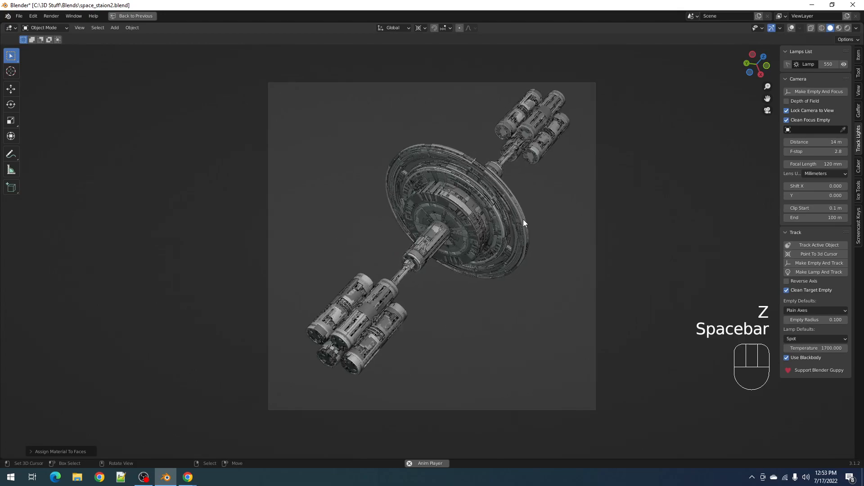
key(KP_0)
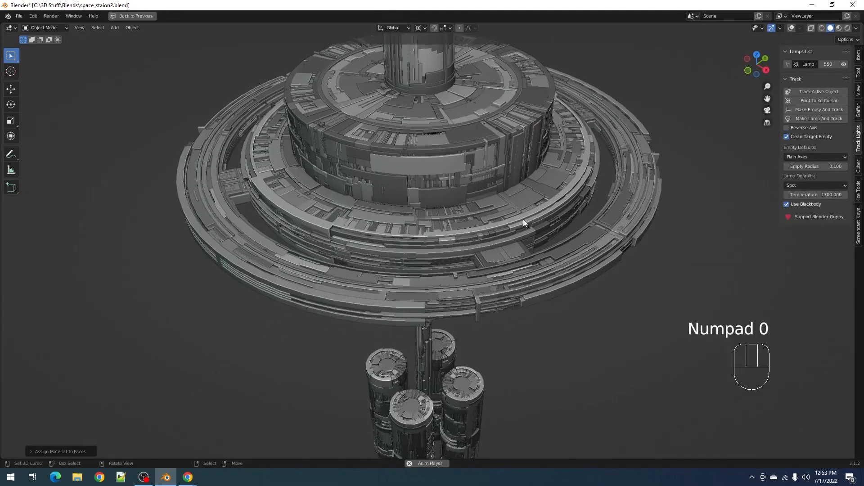
Apply Random Animation to the ring, rotating it about Z around the cursor over frames 1 to 300 with maximum rotation negated, and check the camera view.
key(g)
key(shift+q)
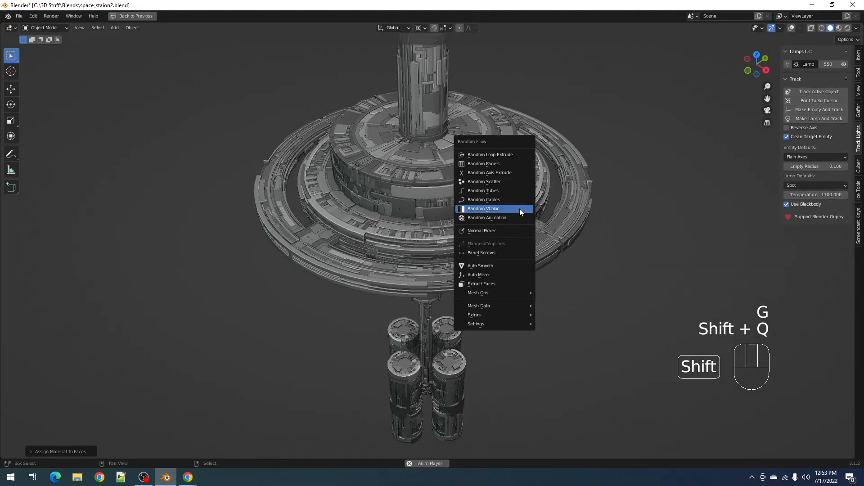
click(520, 215)
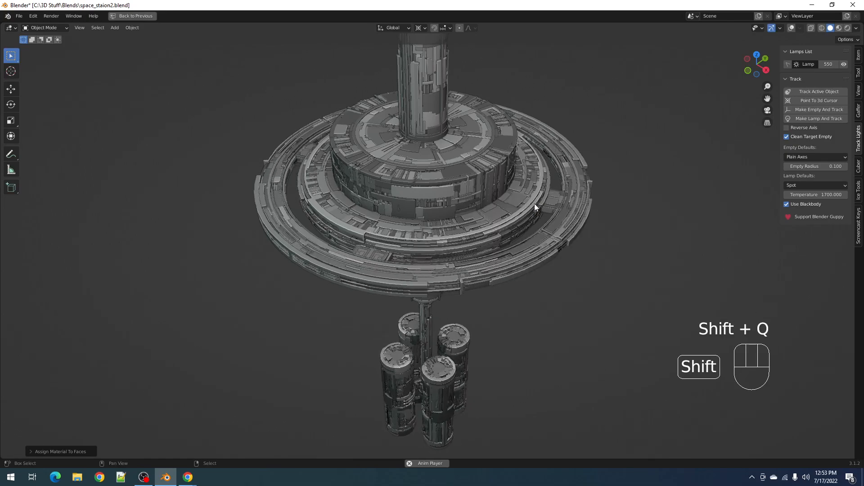
key(shift+q)
click(533, 205)
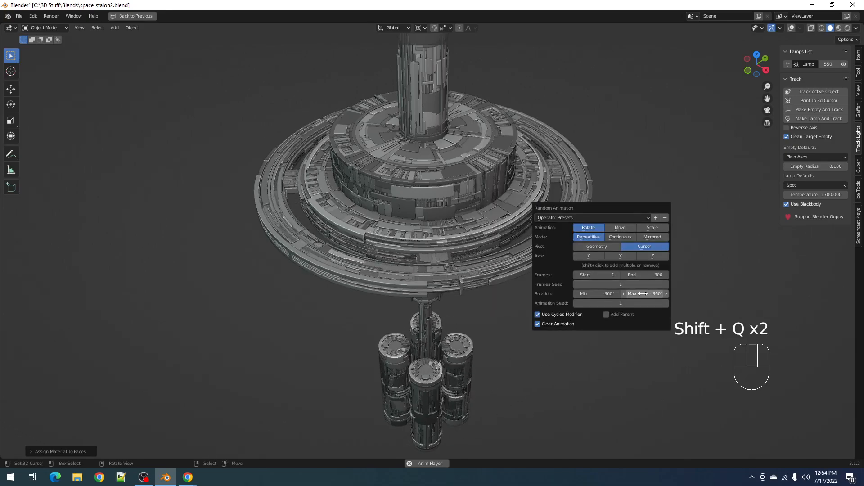
click(593, 228)
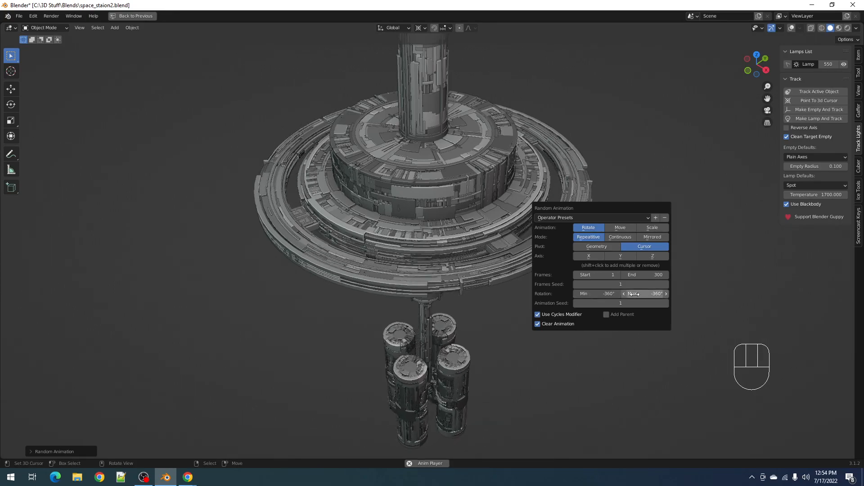
shift+click(653, 255)
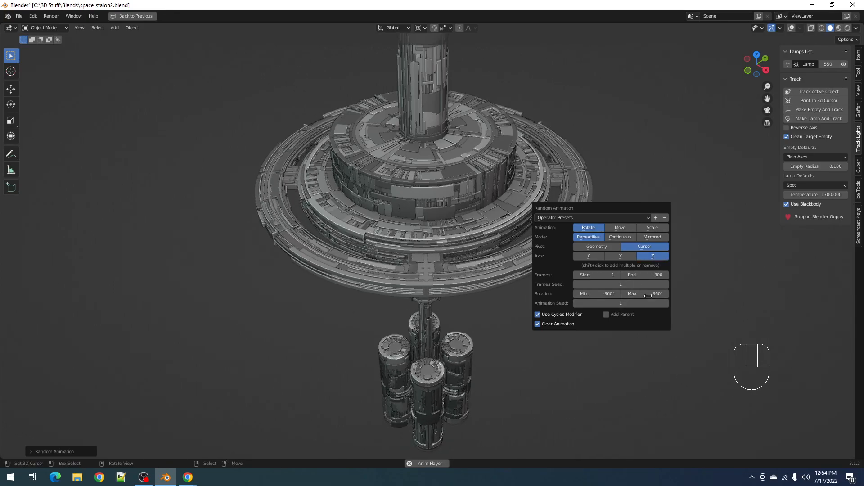
key(minus)
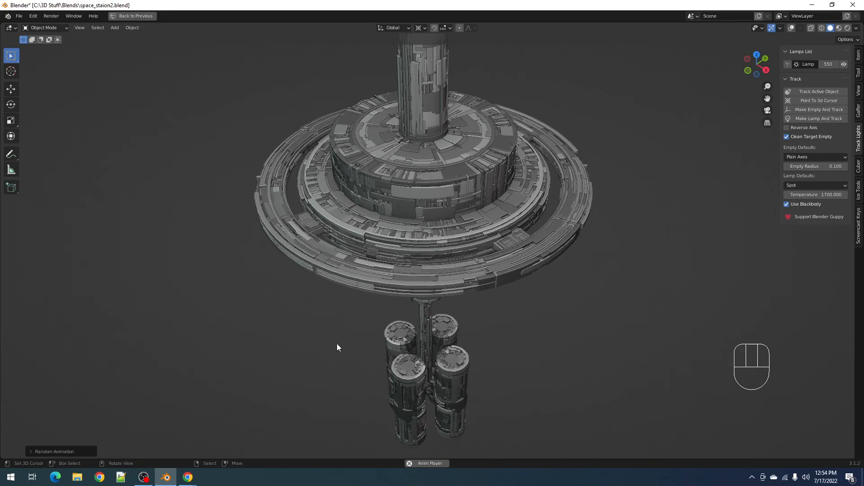
key(KP_0)
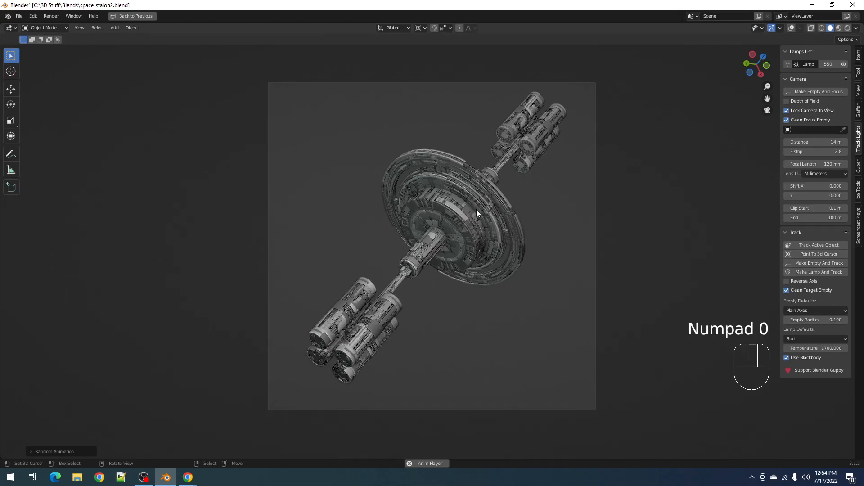
key(KP_0)
Select the central column and apply Random Animation, rotating it repetitively about Z around the cursor over frames 1 to 300 between -360° and 360°.
middle_drag(470, 239, 432, 265)
click(420, 295)
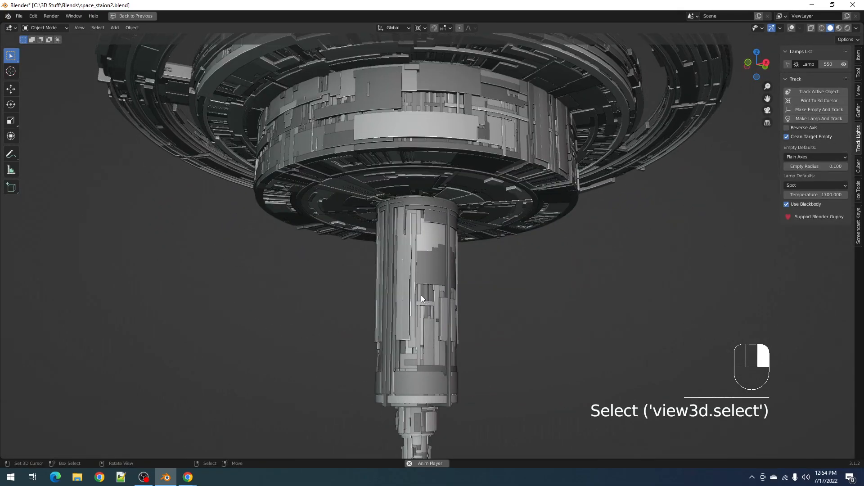
key(g)
right_click(435, 297)
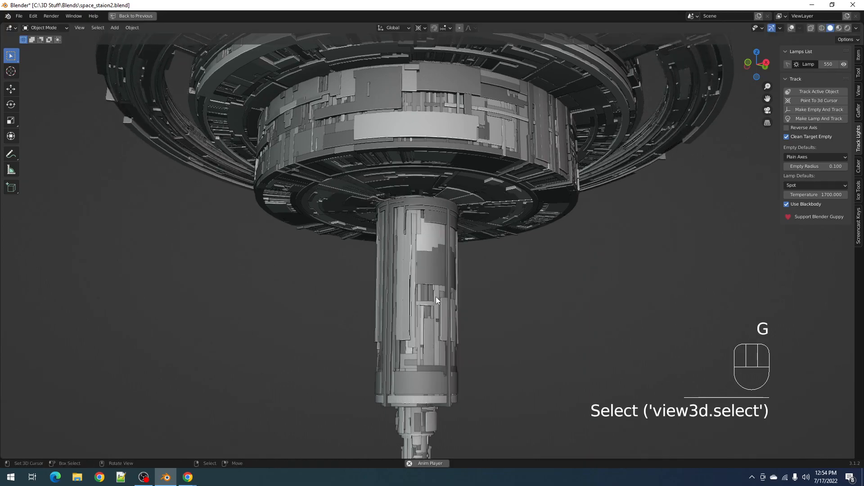
key(shift+q)
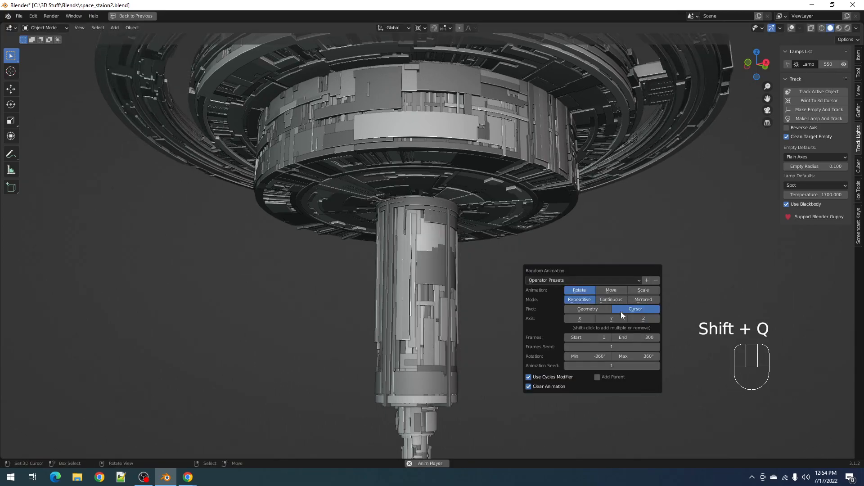
shift+click(641, 319)
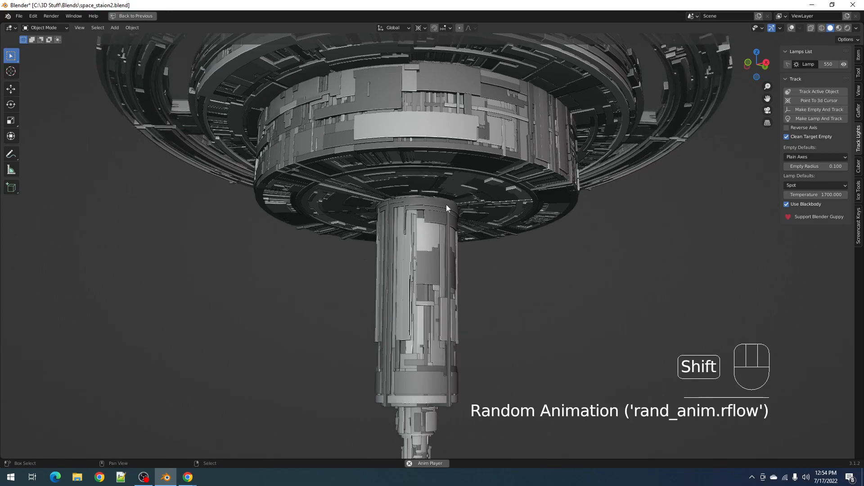
View the animated station through the camera in Material Preview shading, stop playback and save the file.
key(KP_0)
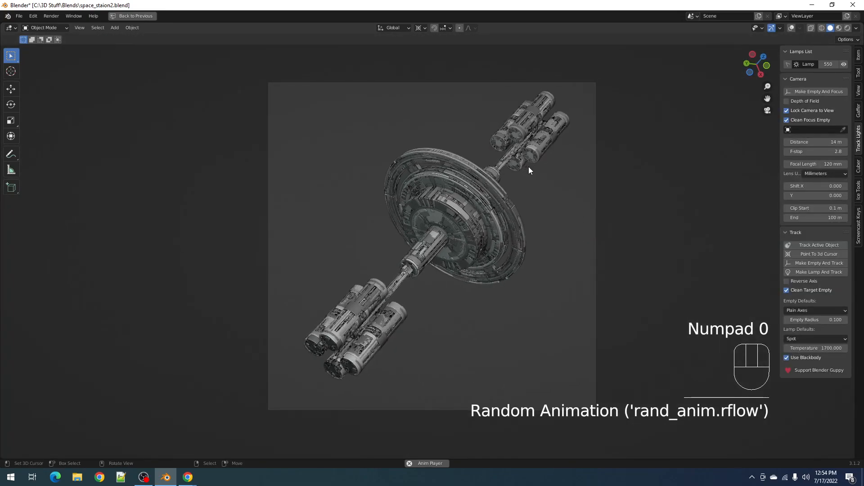
key(z)
click(483, 138)
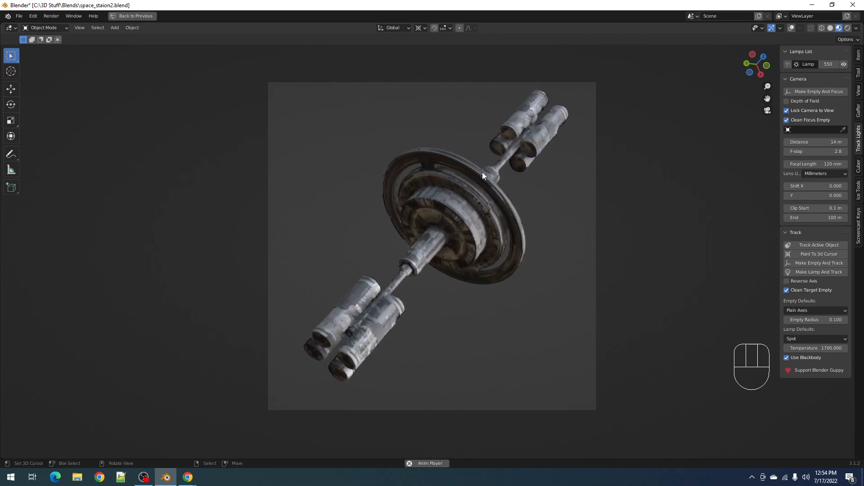
key(space)
key(ctrl+s)
Switch the camera view to Rendered shading and briefly play the station animation to check it.
key(z)
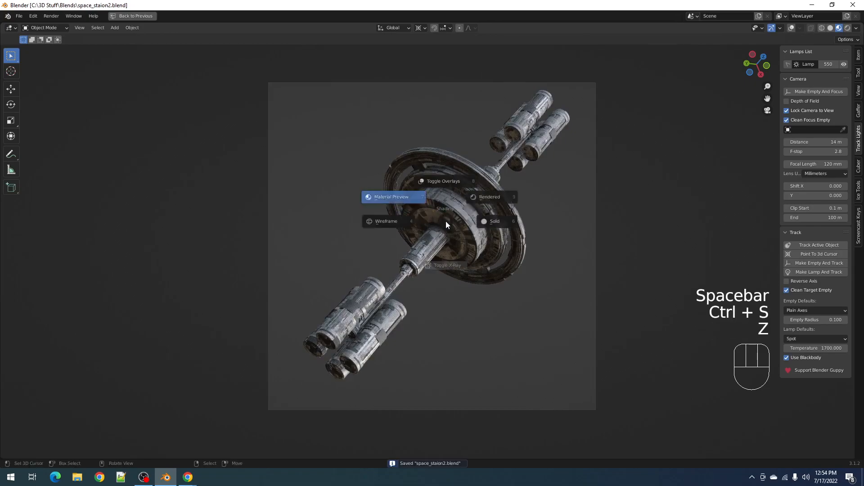
click(490, 190)
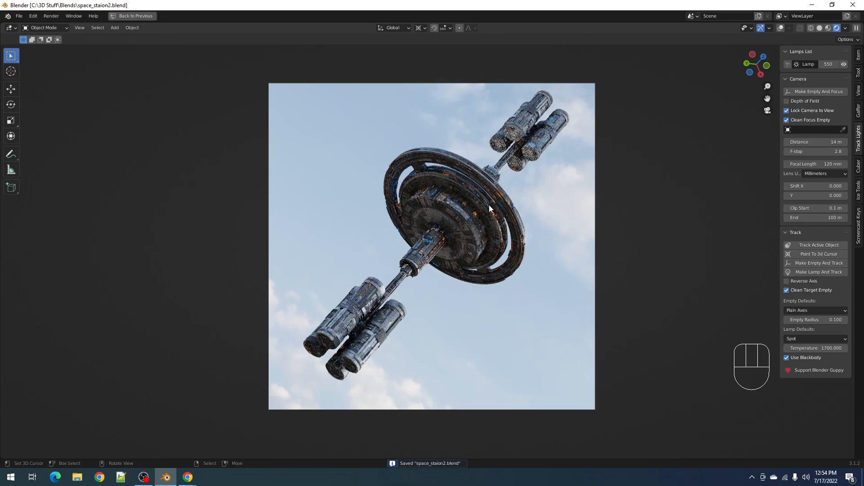
key(space)
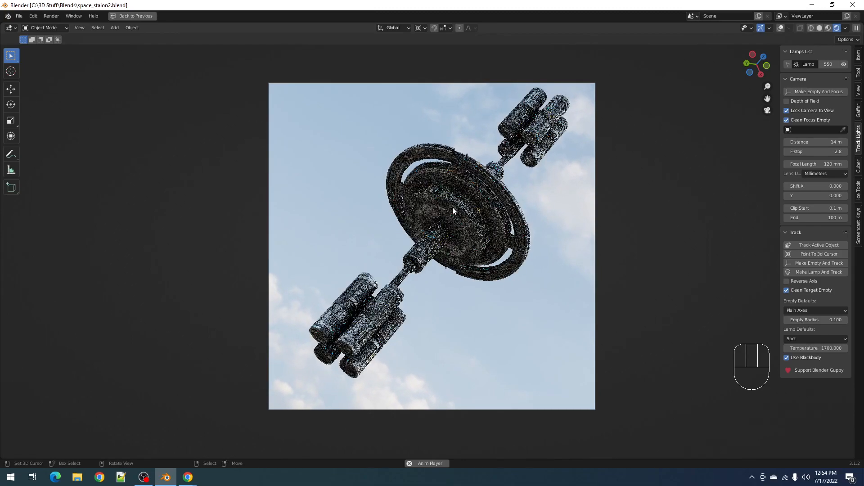
key(space)
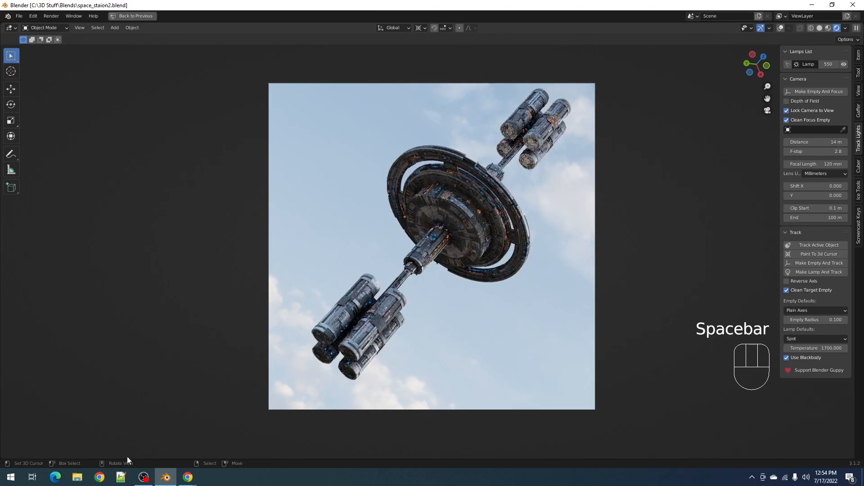
Find space_station_rot in the Videos folder, play it in VLC from about seven seconds in as a reference, and close the player.
right_click(78, 477)
click(62, 318)
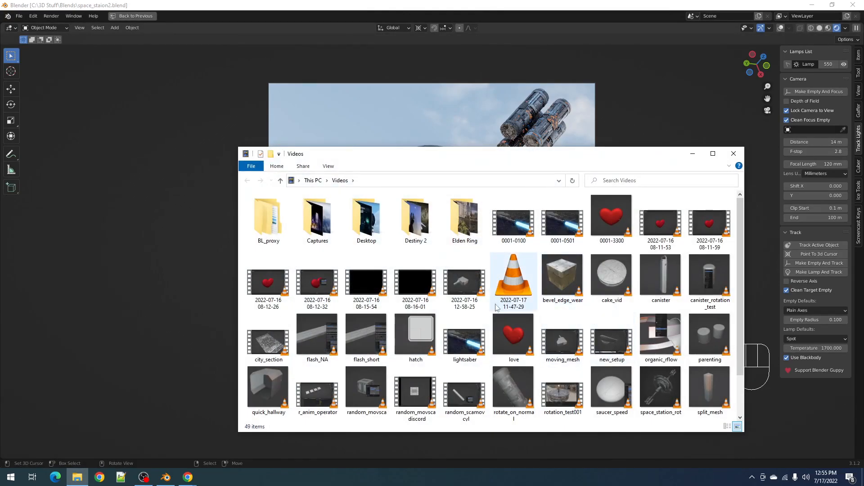
scroll(495, 308, down, 2)
scroll(490, 313, up, 2)
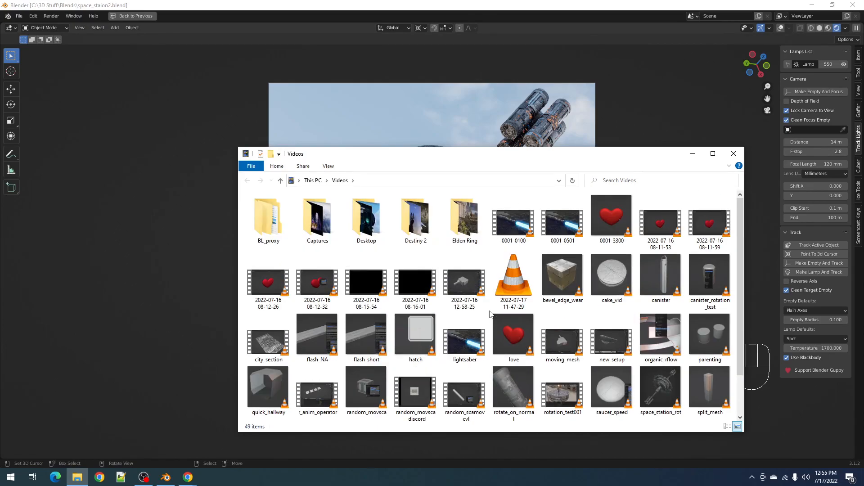
scroll(491, 314, down, 2)
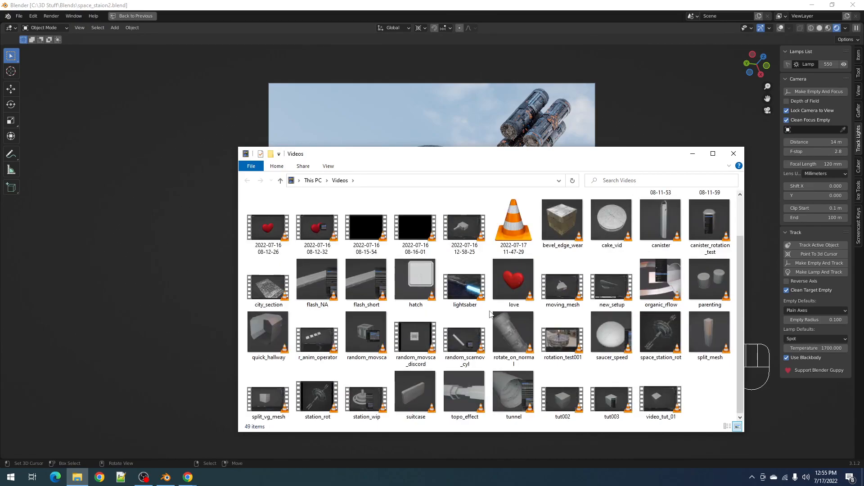
click(658, 346)
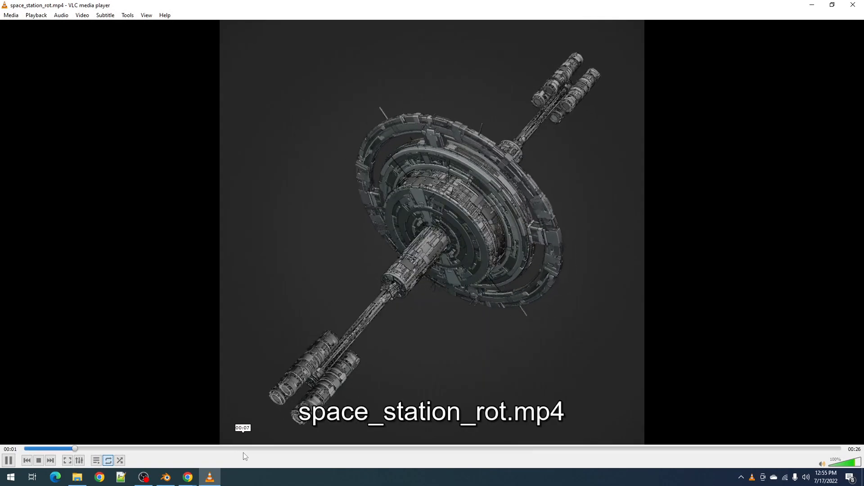
click(270, 449)
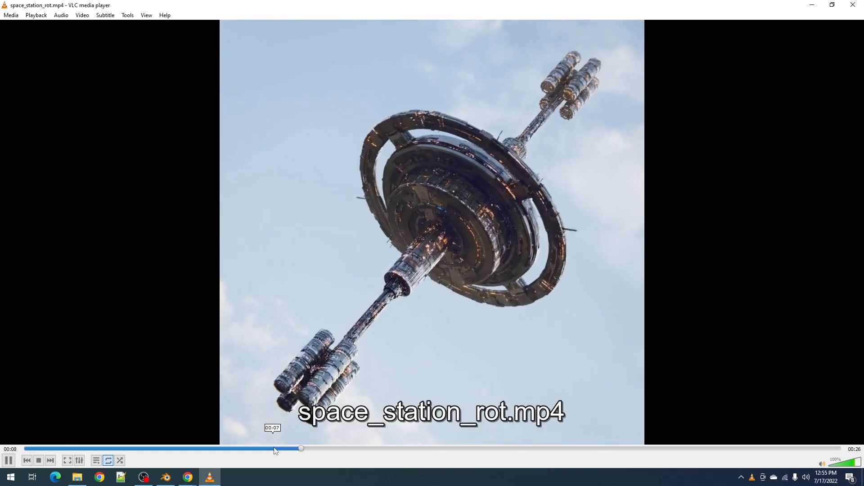
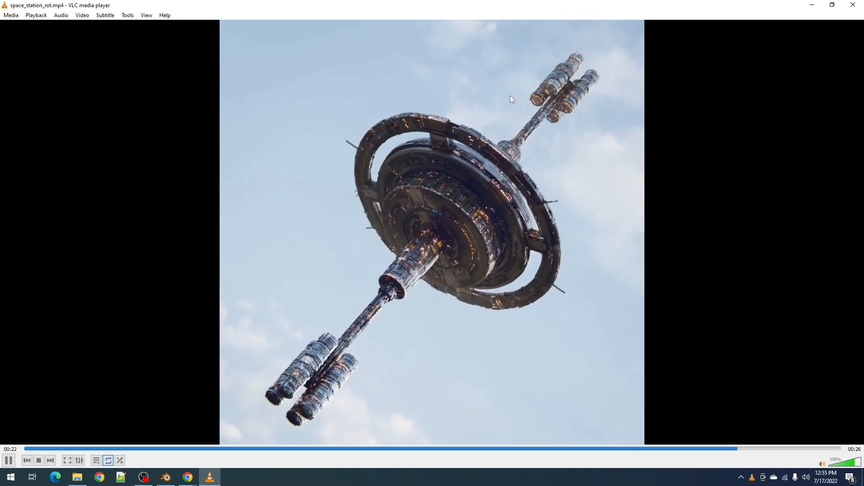
click(860, 3)
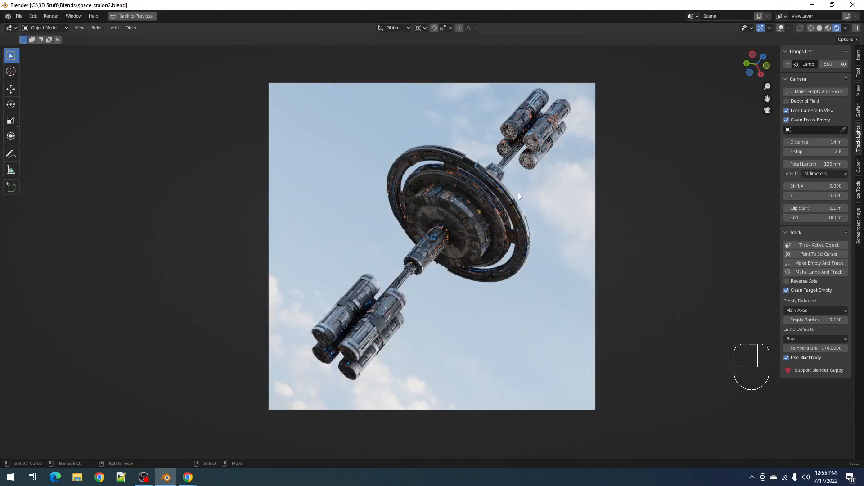
Play and stop the rendered station animation again, restore the full layout, and change the timeline area to the Shader Editor.
key(space)
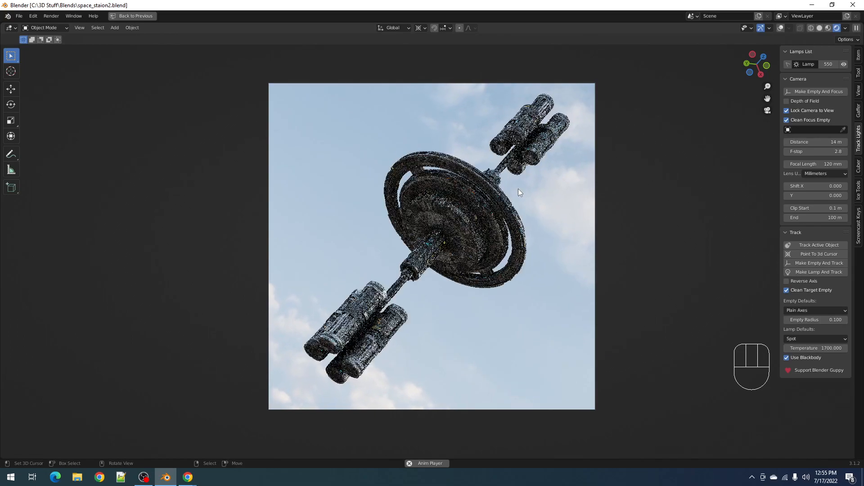
key(space)
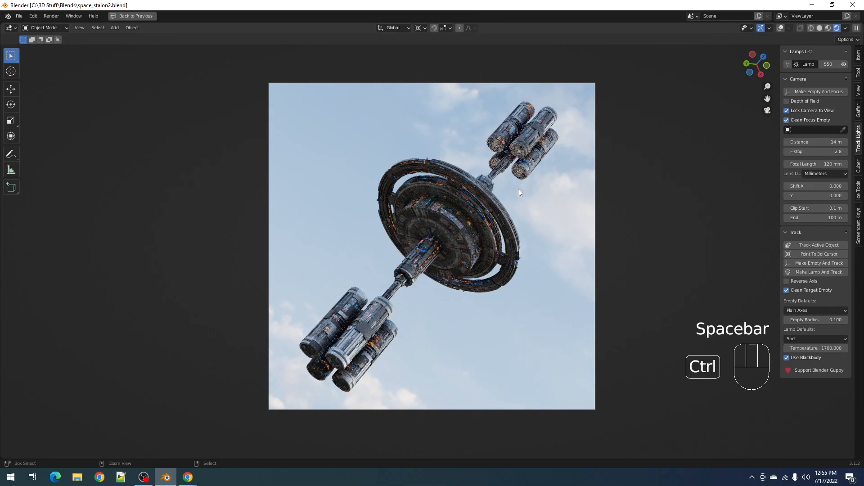
key(ctrl+space)
click(9, 310)
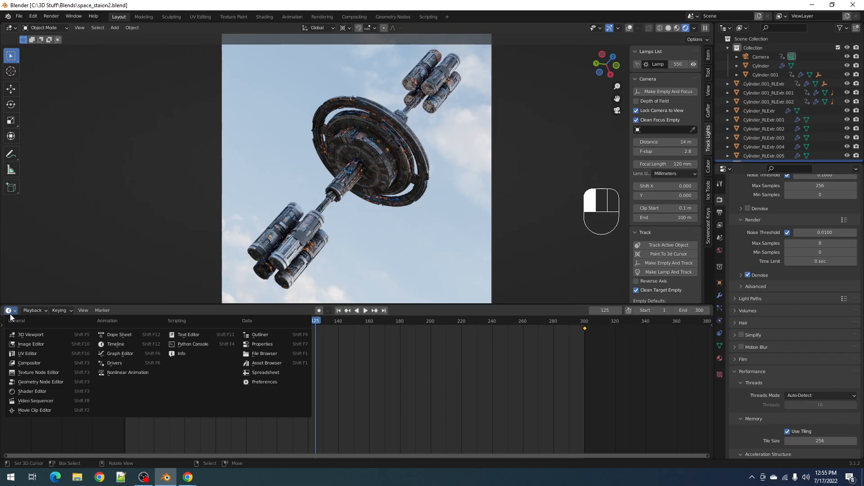
click(32, 391)
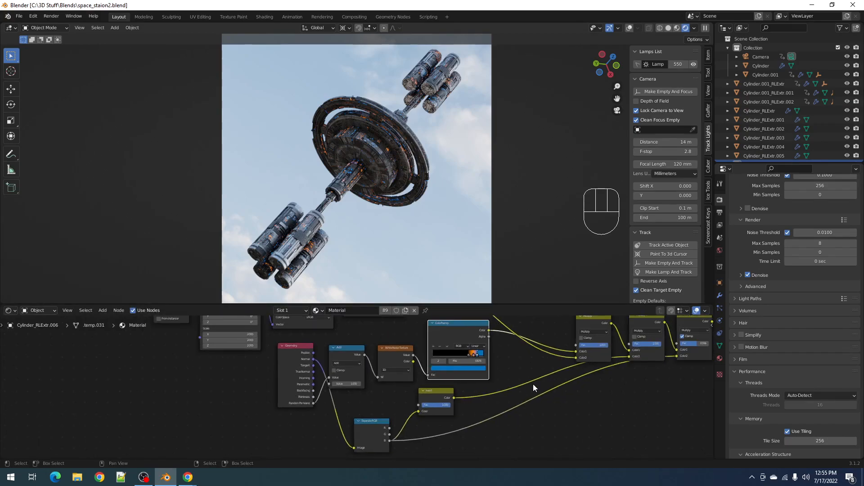
Maximize the Shader Editor and frame the complete node network of the station's Material.
scroll(532, 386, down, 7)
middle_drag(532, 386, 426, 447)
key(ctrl+space)
scroll(477, 317, down, 1)
middle_drag(505, 197, 506, 210)
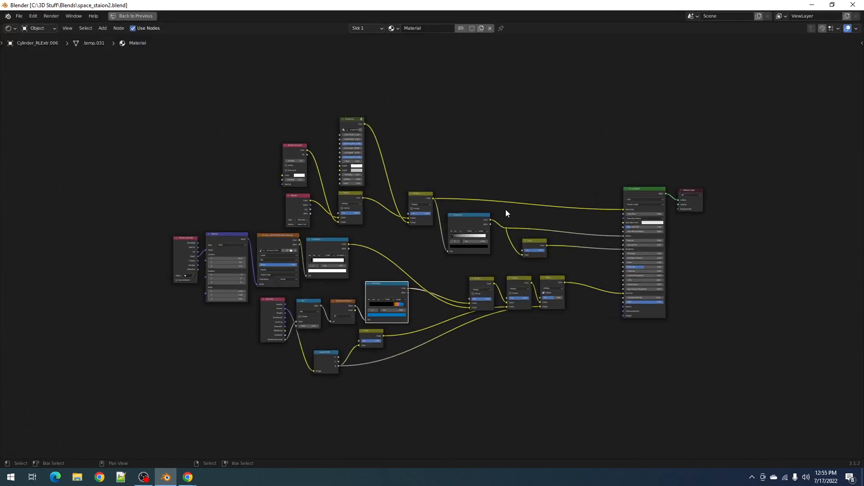
scroll(506, 209, up, 2)
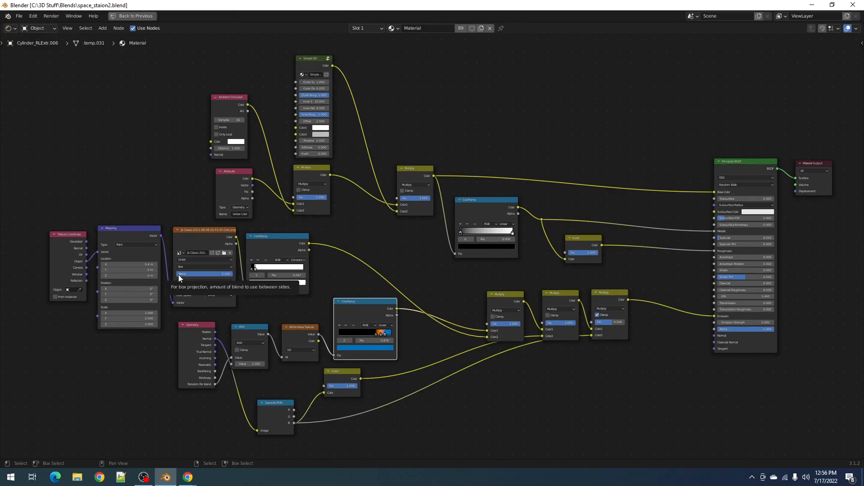
Examine the dirt group, Add, White Noise Texture and emission ColorRamp nodes, comparing the network with the rendered station.
click(316, 59)
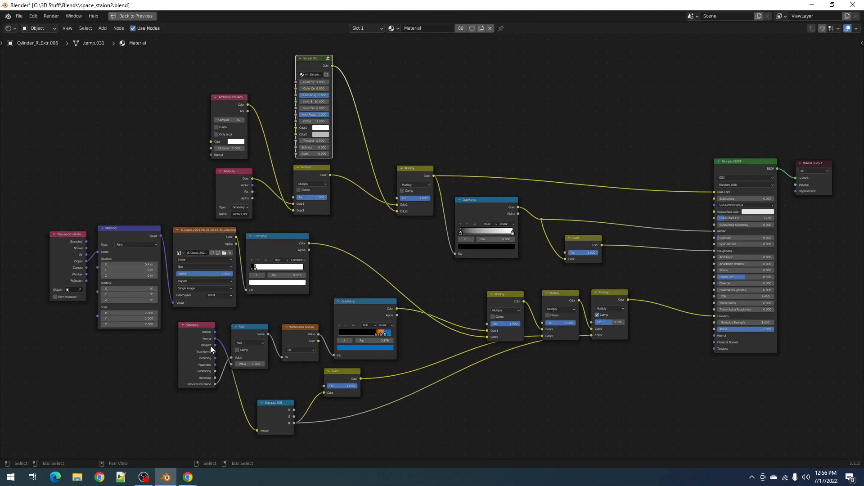
click(363, 316)
click(290, 332)
click(259, 335)
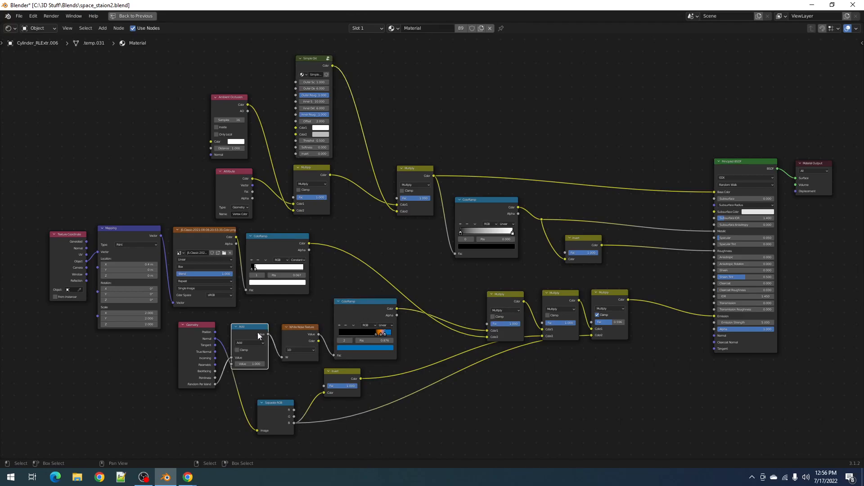
click(361, 316)
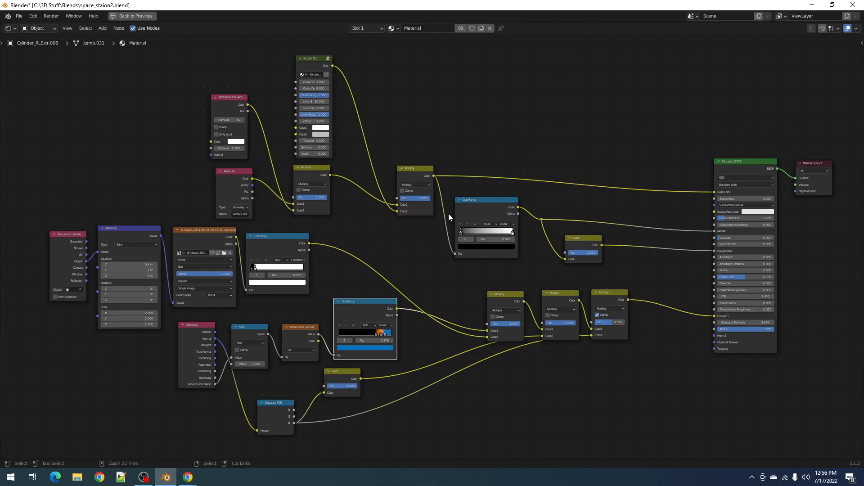
key(ctrl+space)
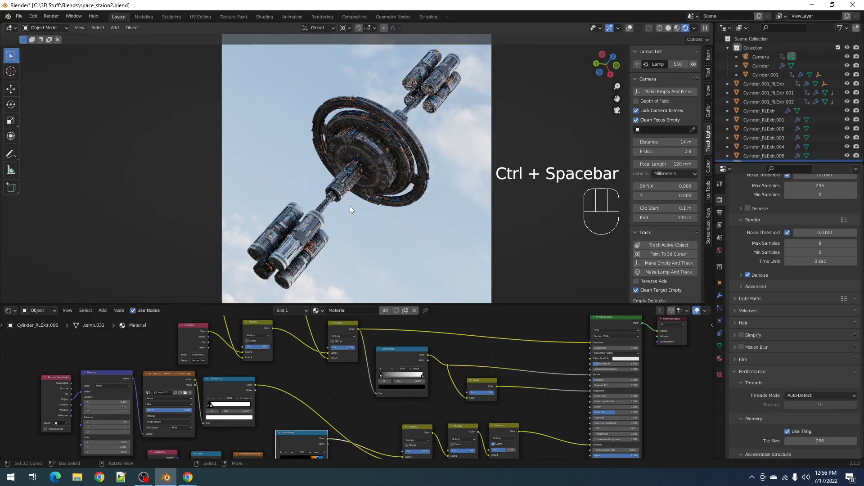
key(ctrl+space)
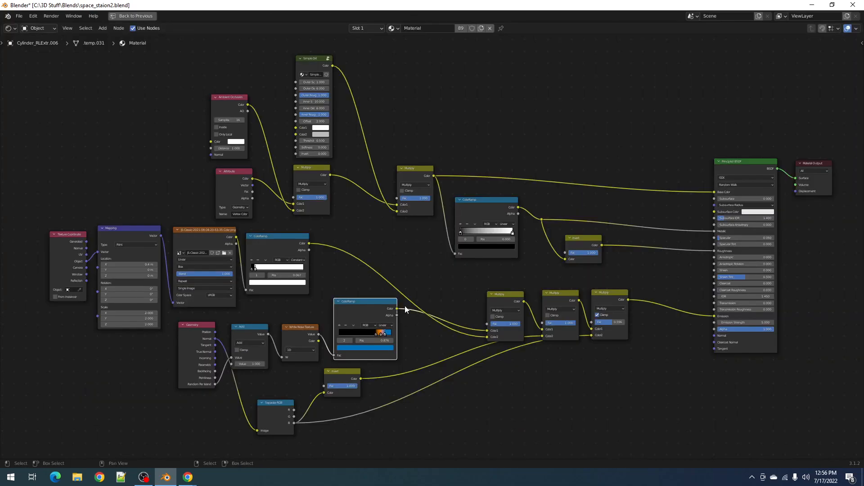
Examine the node network, look inside the Simple Dirt group, leave the group and restore the full layout.
scroll(447, 253, down, 2)
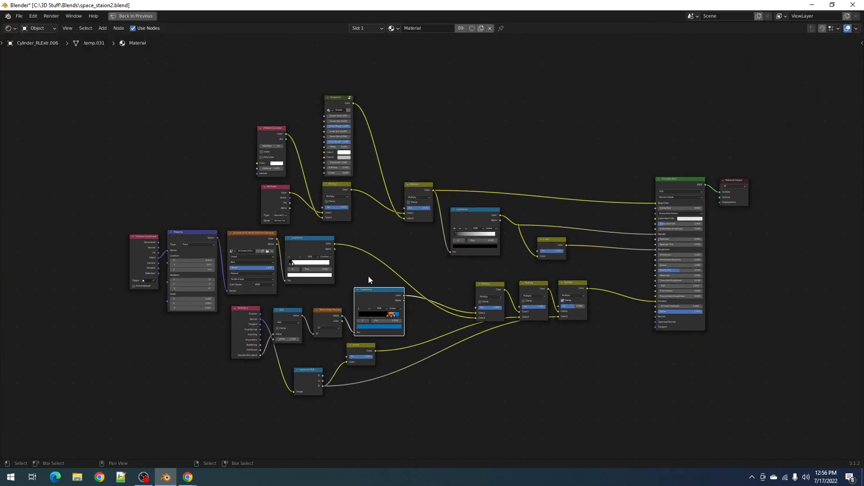
scroll(399, 269, up, 1)
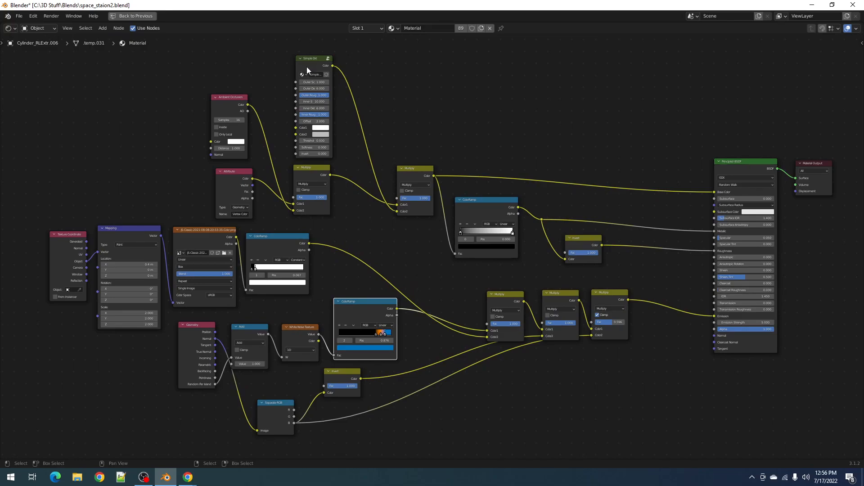
key(Tab)
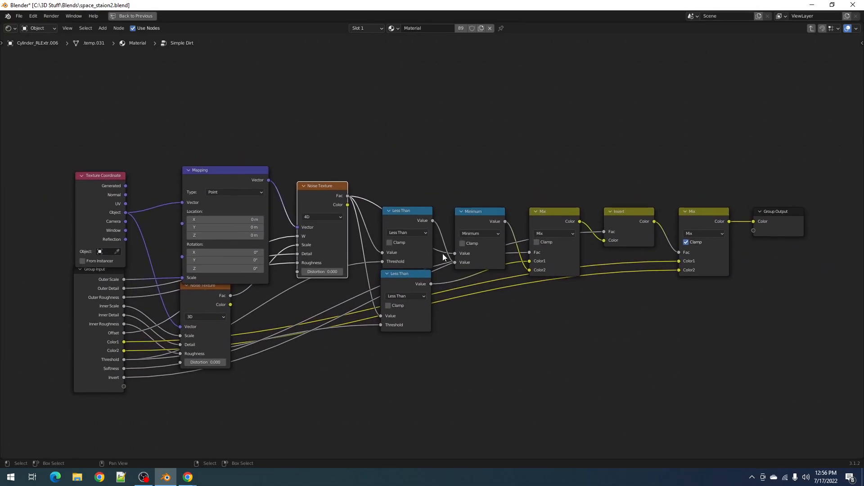
key(Tab)
key(ctrl+space)
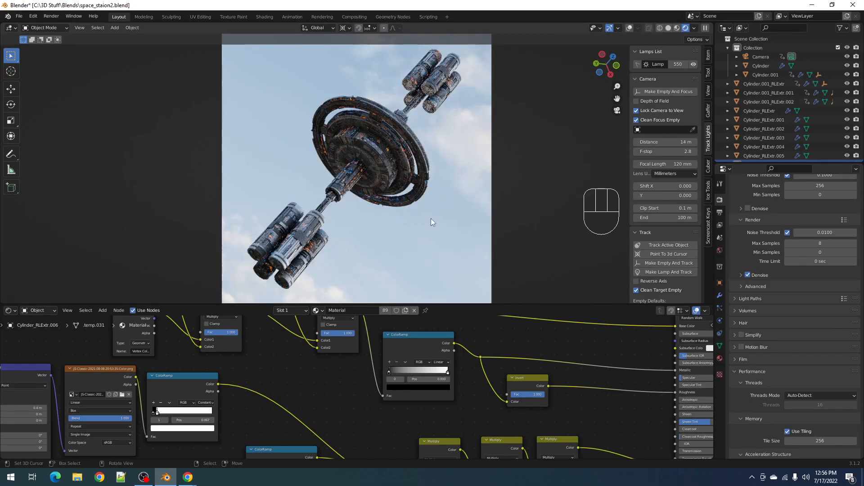
Play and stop the rendered station animation in the viewport and jump back to the first frame.
key(space)
key(space)
key(space)
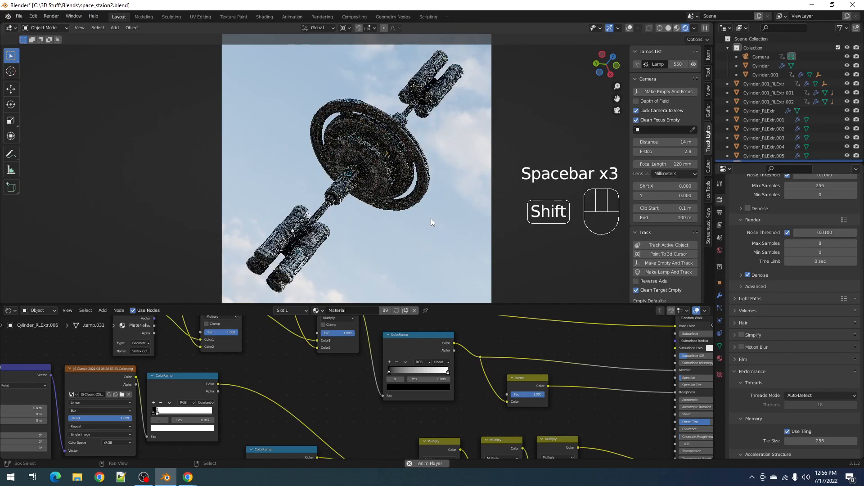
key(space)
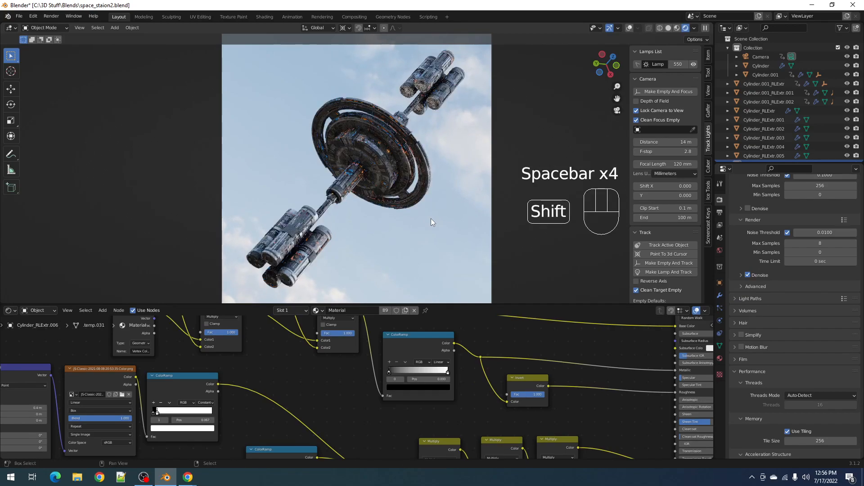
key(shift+Left)
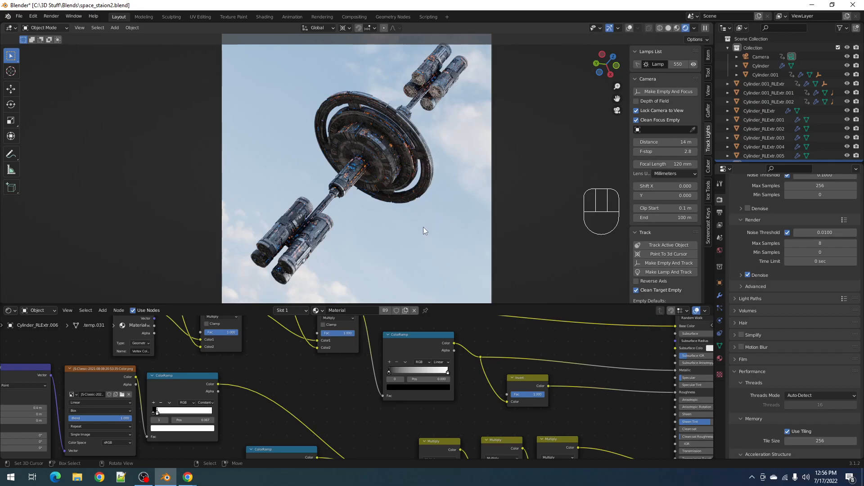
In the maximized Shader Editor, open the Simple Dirt group, move its Mapping and lower Less Than nodes clear of their neighbours, and restore the layout.
scroll(423, 382, down, 4)
key(ctrl+space)
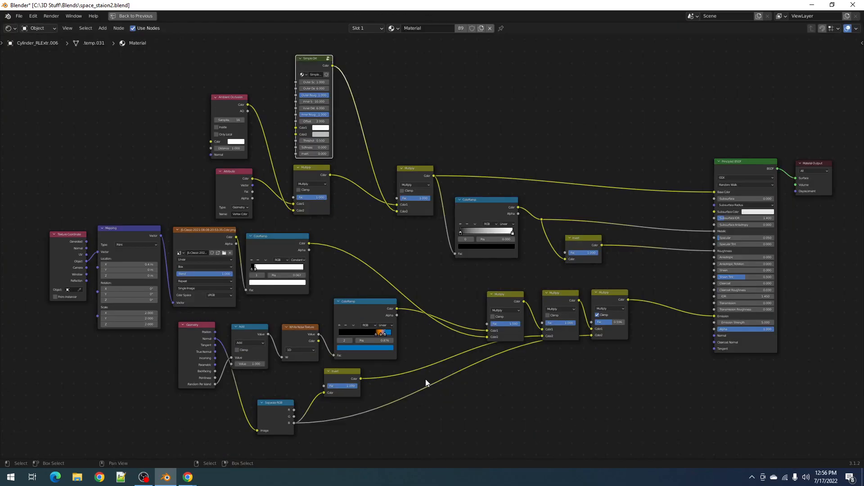
scroll(426, 379, up, 7)
middle_drag(353, 52, 527, 294)
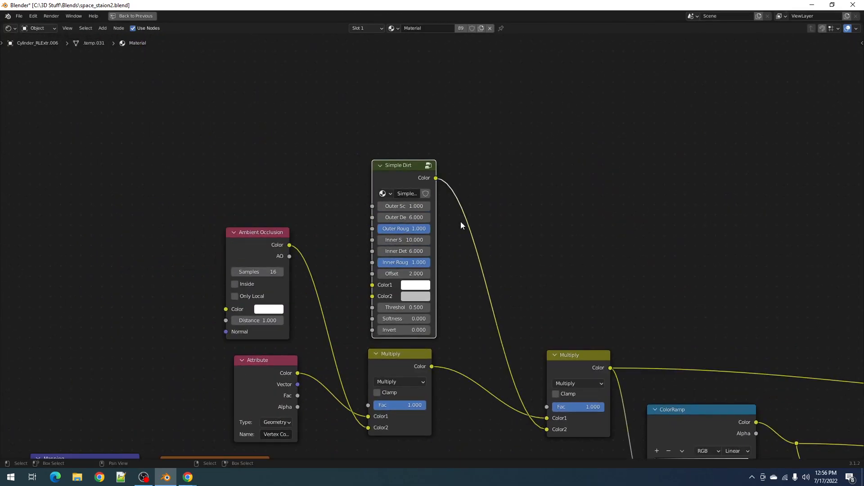
key(Tab)
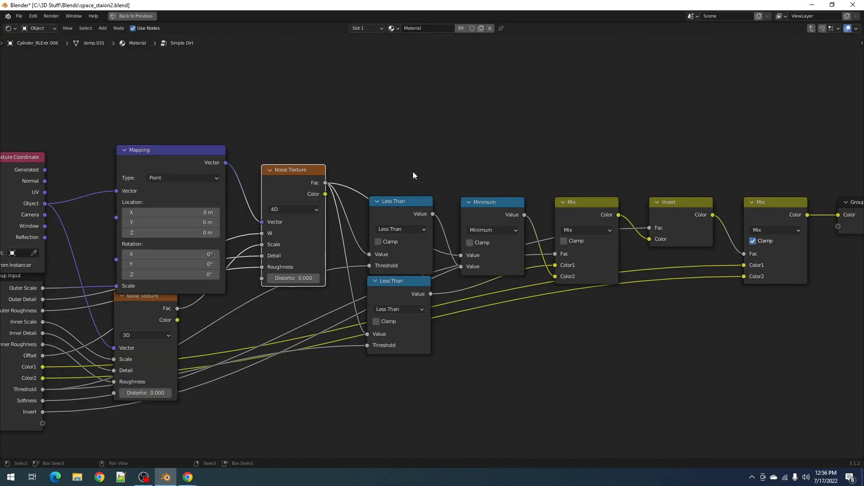
mouse_move(176, 152)
mouse_down()
mouse_move(174, 132)
mouse_move(172, 139)
mouse_up()
scroll(495, 247, down, 1)
drag(398, 277, 398, 283)
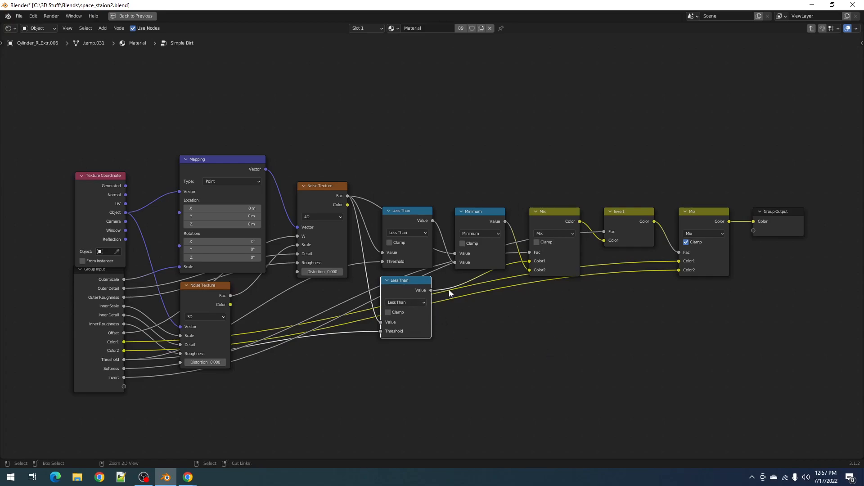
key(ctrl+space)
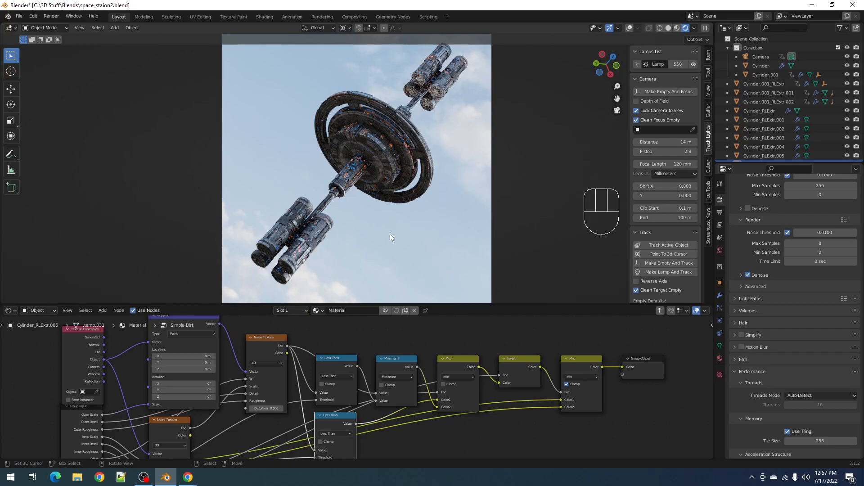
Examine the rendered station in a maximized 3D viewport and restore the full layout.
key(ctrl+space)
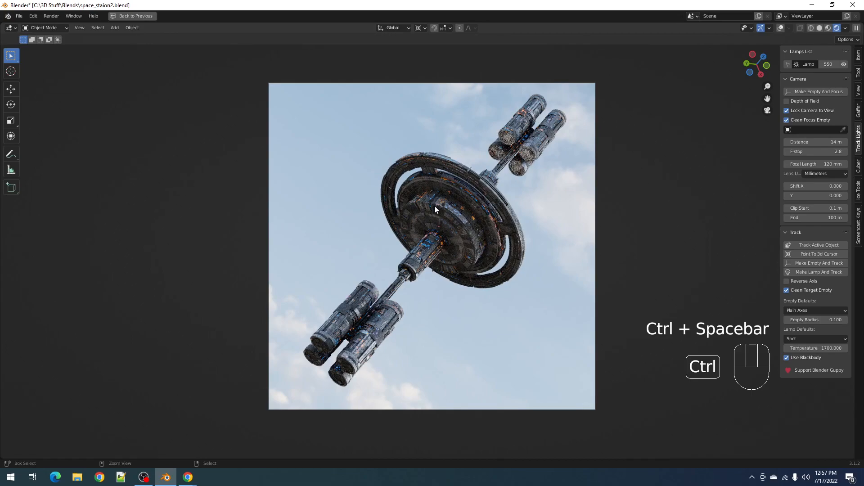
key(shift+q)
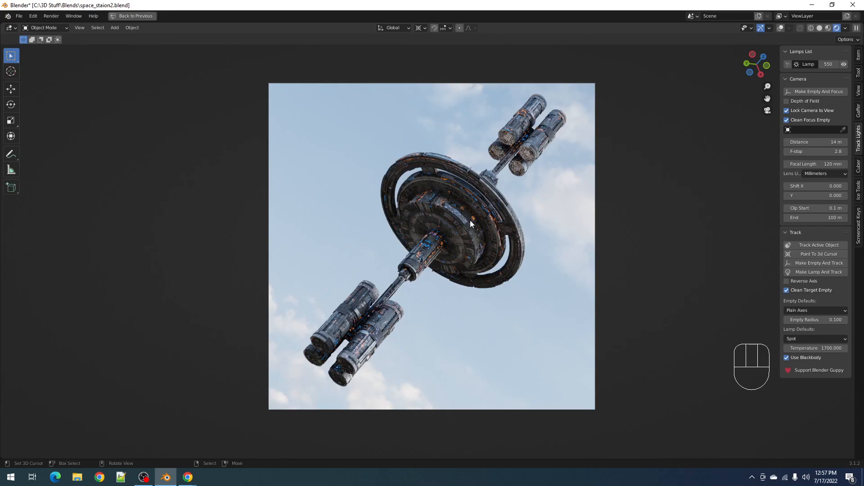
key(ctrl)
key(ctrl+space)
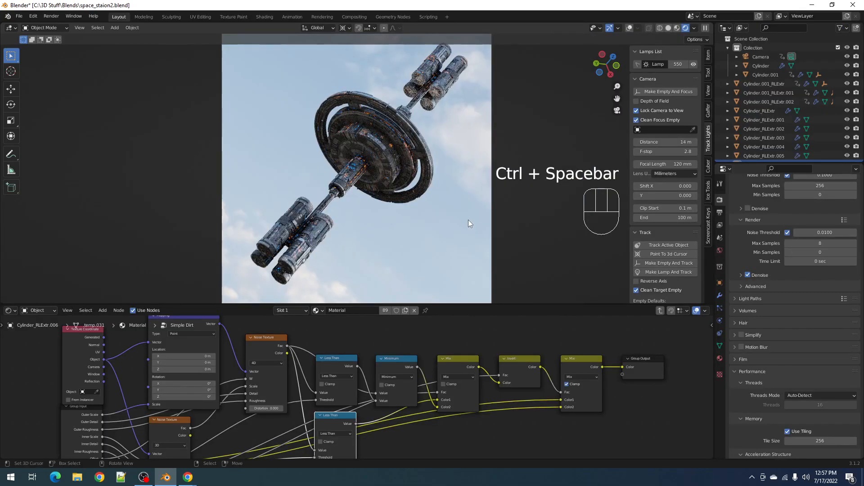
key(shift+q)
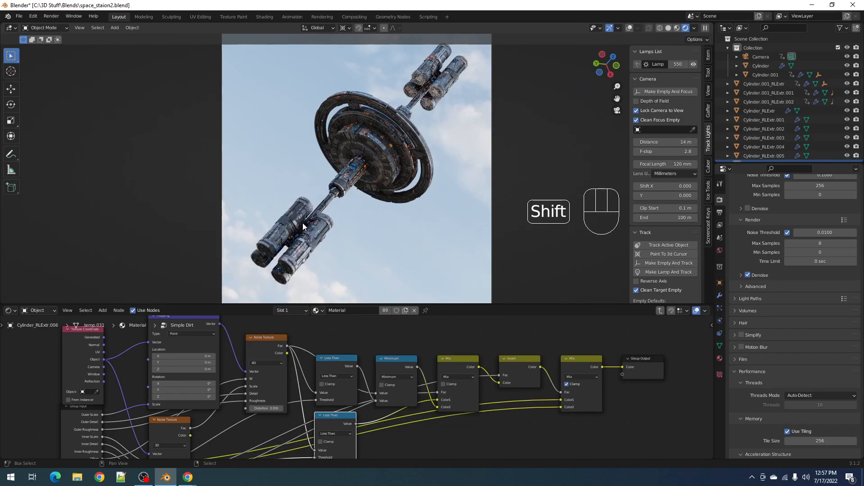
Leave the camera view, switch the viewport to Solid shading and select the panelled column section Cylinder_RLExtr.007.
key(KP_0)
key(z)
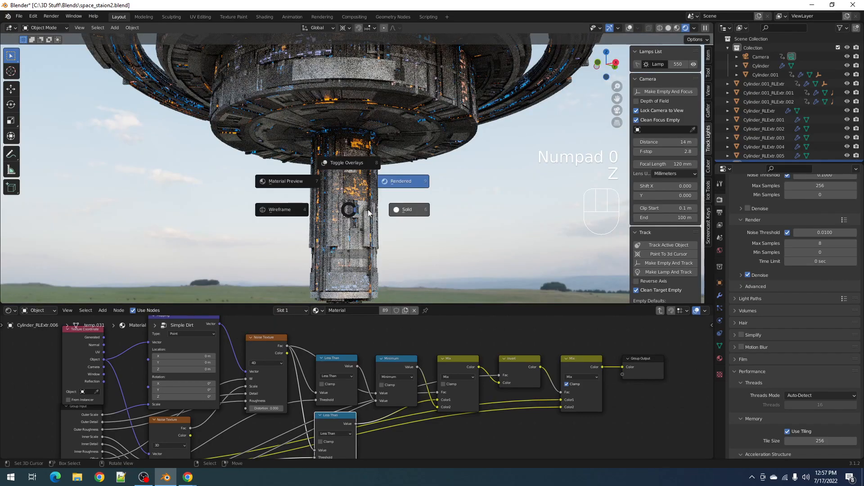
click(402, 210)
scroll(385, 217, up, 3)
click(417, 178)
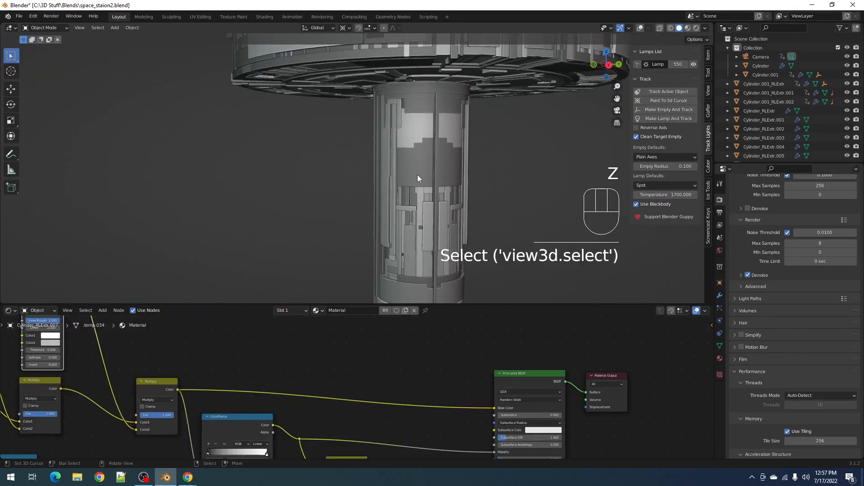
Turn on overlays and examine the column section's geometry in Edit Mode and Object Mode from several angles.
key(Tab)
key(shift+alt+z)
shift+middle_drag(443, 163, 382, 179)
scroll(381, 180, down, 7)
key(a)
middle_drag(405, 96, 475, 185)
scroll(388, 126, up, 5)
key(alt+a)
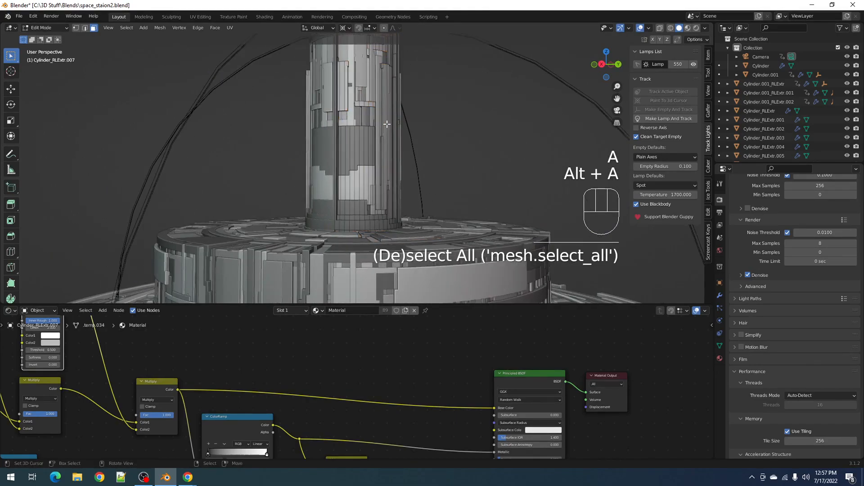
shift+middle_drag(387, 127, 369, 212)
key(Tab)
scroll(388, 169, down, 1)
middle_drag(400, 152, 387, 176)
scroll(392, 162, up, 1)
key(Tab)
In face select mode, select the narrow face of the upper band on the column section and maximize the viewport.
scroll(386, 216, up, 3)
key(3)
shift+click(348, 210)
scroll(388, 176, down, 2)
key(ctrl+space)
shift+middle_drag(466, 247, 458, 233)
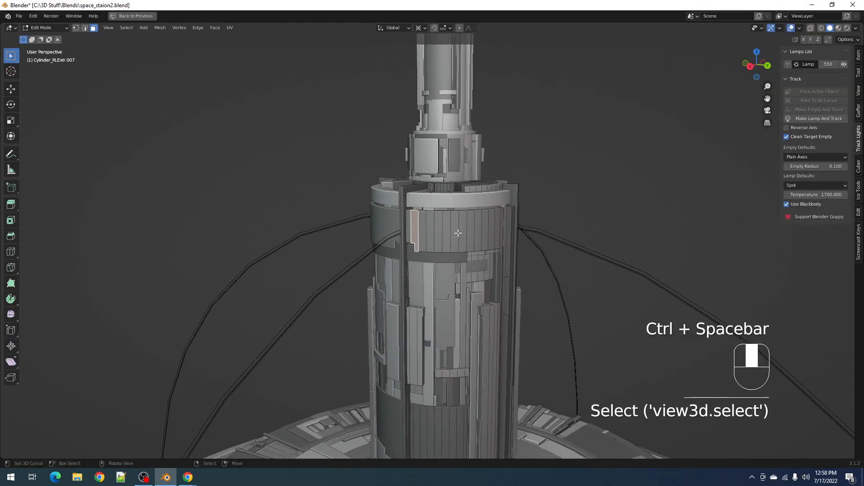
Run Random Flow's Quad Slice from the selected face of the column's upper band with Geometry set to Linked Faces.
key(Tab)
mouse_move(418, 211)
middle_down()
mouse_move(477, 185)
mouse_move(466, 222)
mouse_move(390, 258)
mouse_move(431, 220)
middle_up()
scroll(390, 256, up, 2)
key(Tab)
key(shift+q)
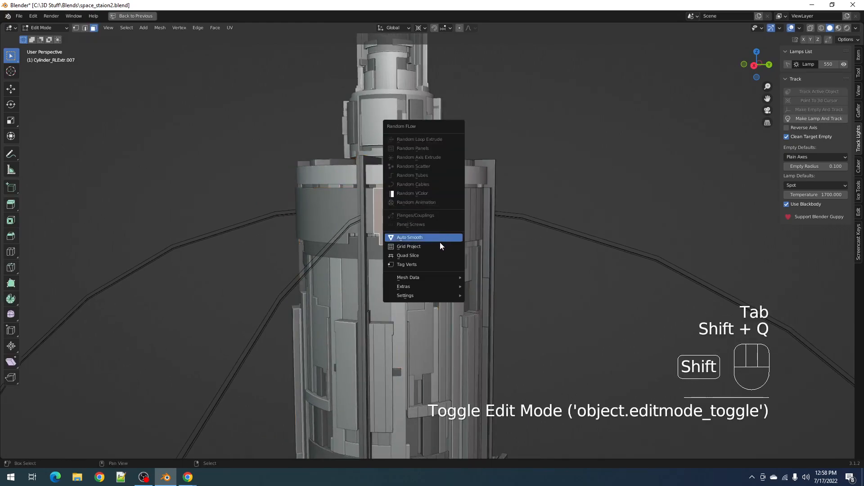
click(435, 255)
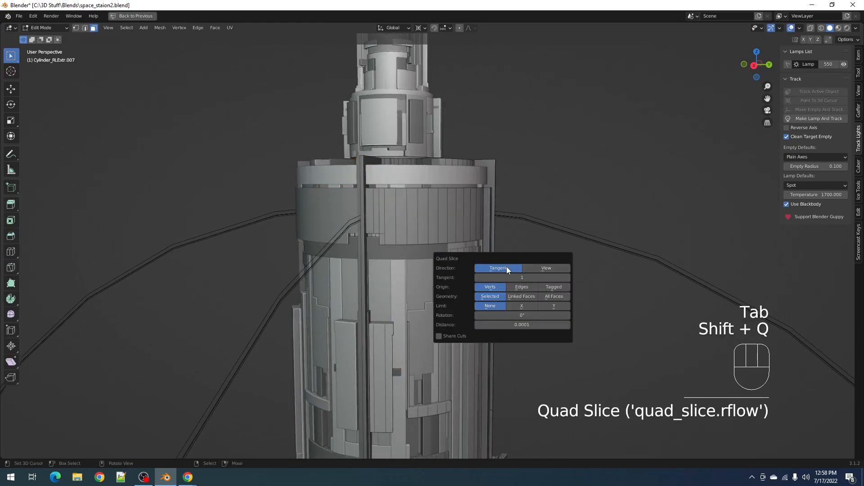
click(528, 297)
Select the column's whole upper band with Select Linked Flat Faces by raising Sharpness, undoing the extra face selection below it.
click(433, 212)
key(q)
click(433, 212)
key(F9)
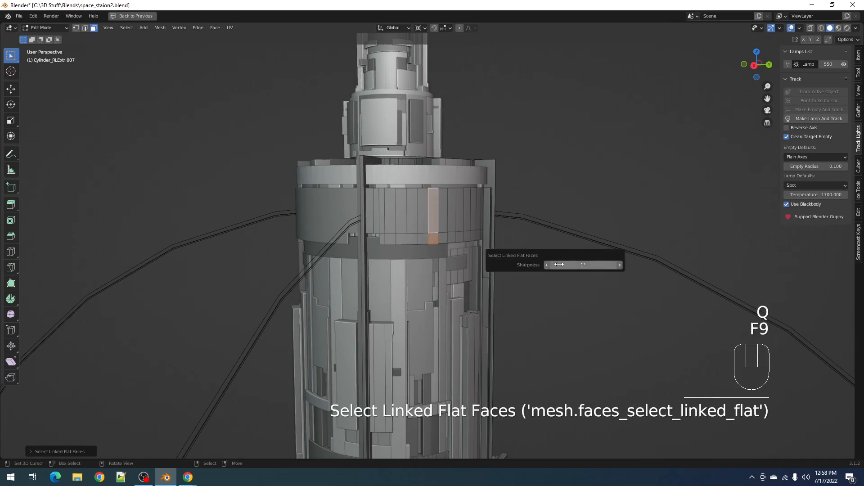
shift+drag(557, 265, 478, 243)
middle_drag(478, 243, 499, 217)
shift+middle_drag(559, 218, 415, 200)
scroll(441, 207, up, 3)
shift+click(478, 230)
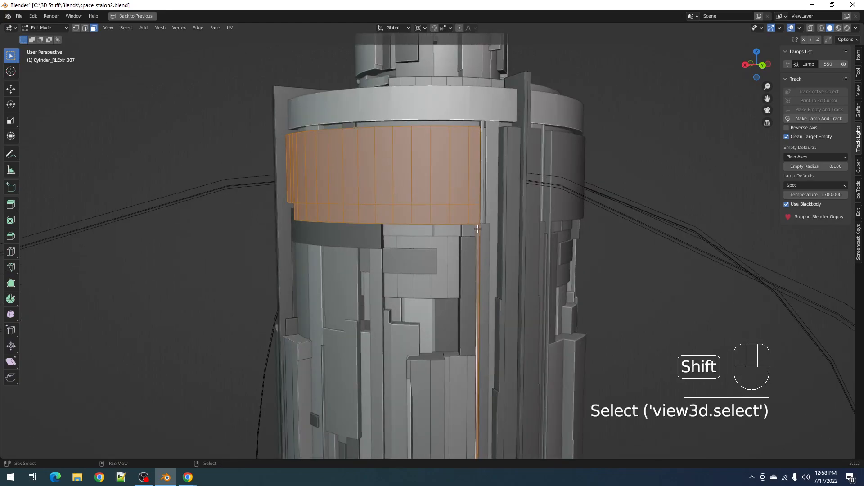
key(ctrl+z)
Try Random Panels on the upper band in Object Mode with Panel Seed 2, Inset Thick 0.0010 and Depth 0.0020.
key(Tab)
key(shift+q)
click(521, 198)
ctrl+scroll(589, 280, up, 1)
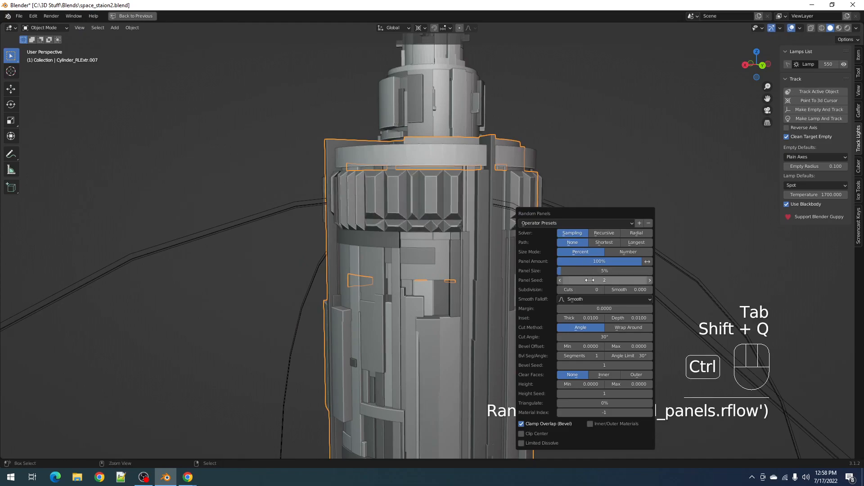
ctrl+scroll(580, 318, down, 9)
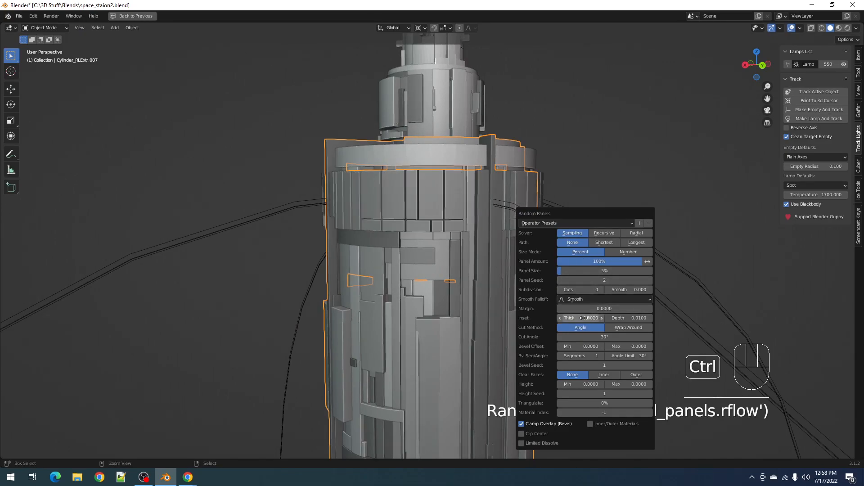
ctrl+scroll(617, 317, down, 4)
ctrl+scroll(617, 317, down, 4)
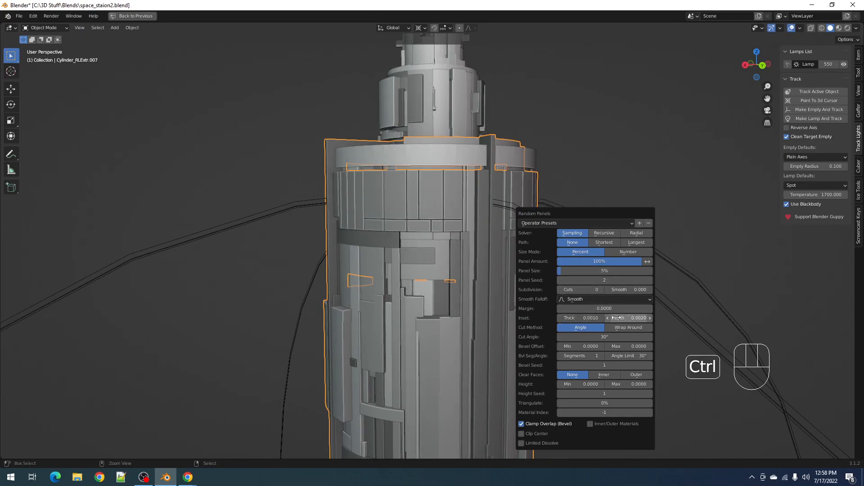
Set the random panels to 4 subdivision cuts, 45% Panel Size and Panel Seed 6, with Limited Dissolve enabled.
ctrl+scroll(585, 290, up, 4)
mouse_move(583, 271)
mouse_down()
mouse_move(630, 271)
mouse_move(569, 271)
mouse_move(595, 273)
mouse_up()
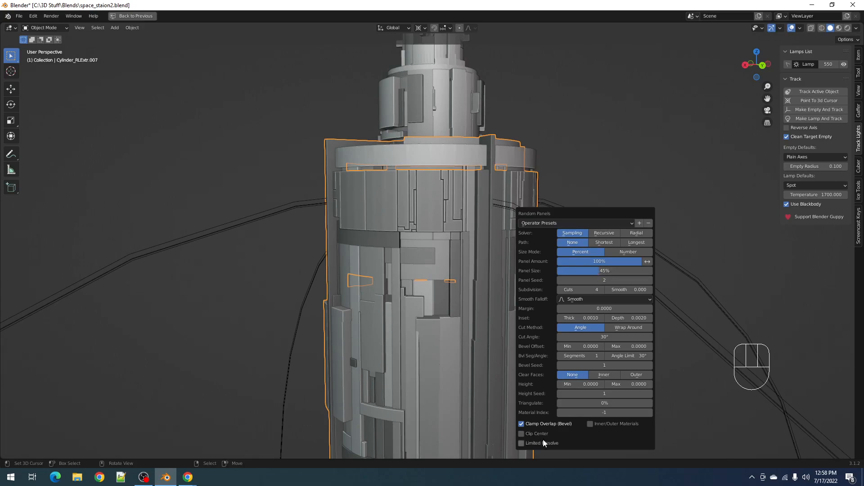
click(543, 443)
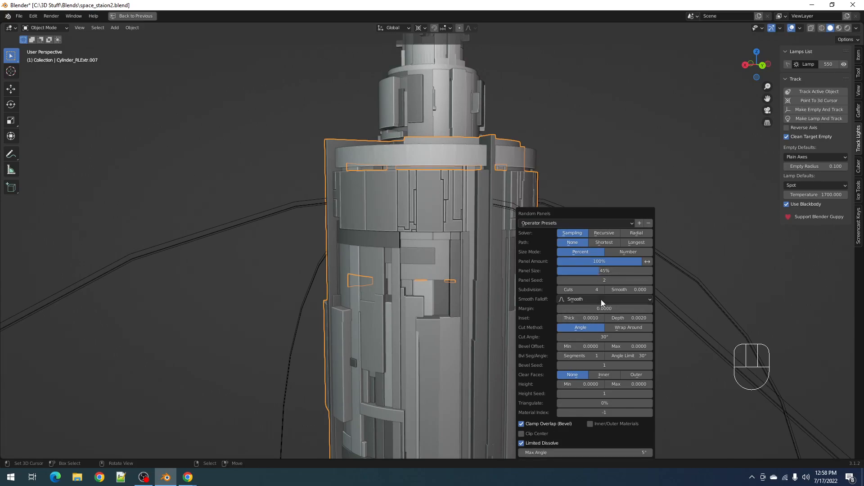
ctrl+scroll(603, 281, up, 4)
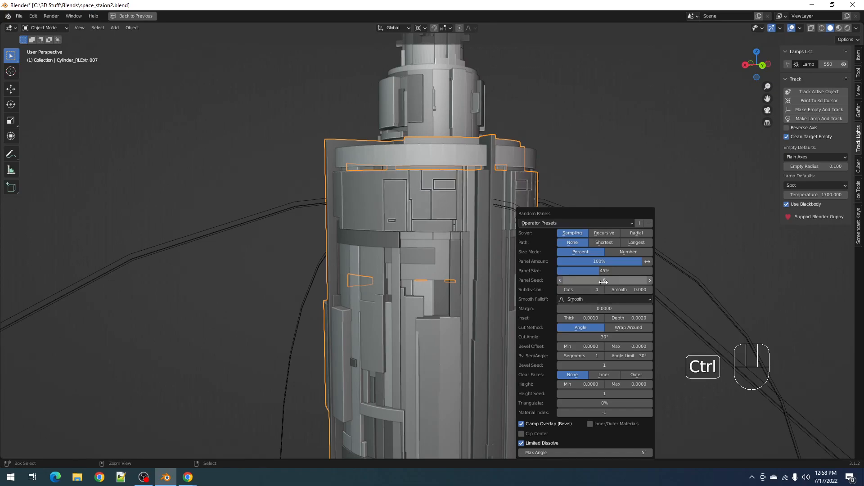
Try the Recursive panel solver with the Shortest, Longest and None paths, hide the overlays and undo the random panels.
click(611, 231)
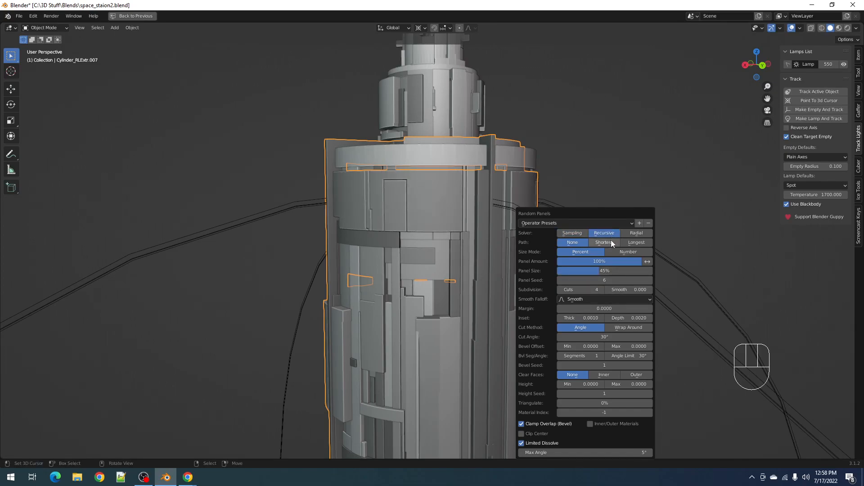
click(611, 243)
click(635, 242)
click(582, 243)
mouse_move(504, 245)
middle_down()
mouse_move(458, 261)
mouse_move(516, 251)
middle_up()
key(shift+alt+z)
key(ctrl+z)
Examine the whole station in Solid shading through the camera and in the free perspective view.
key(KP_0)
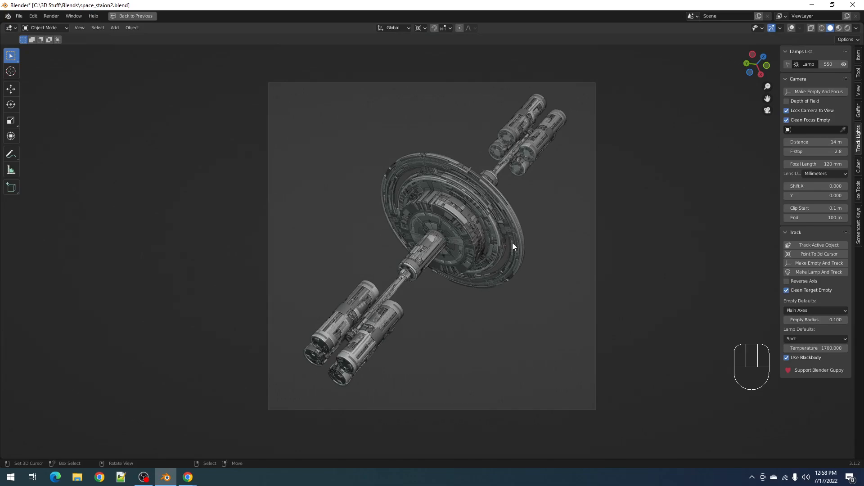
key(KP_0)
scroll(509, 239, down, 10)
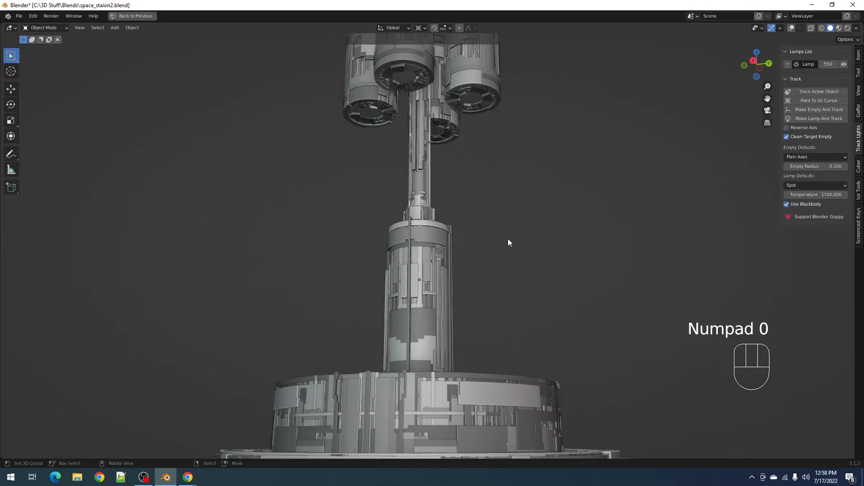
scroll(507, 239, up, 2)
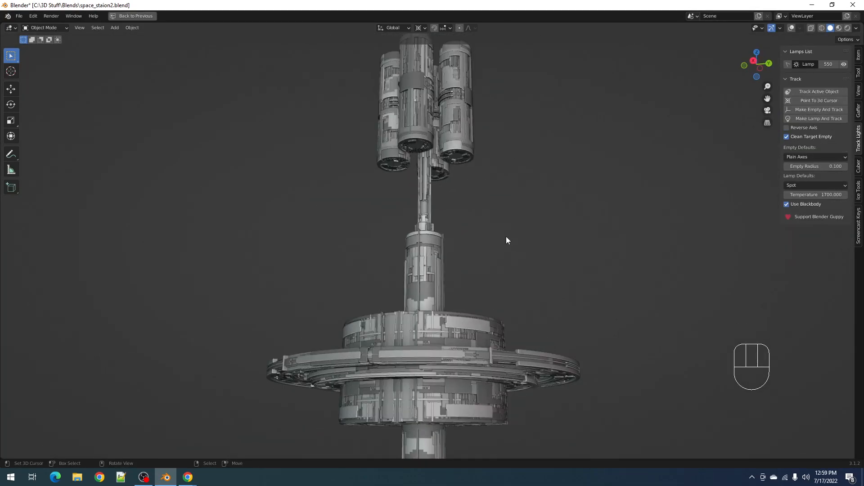
key(KP_0)
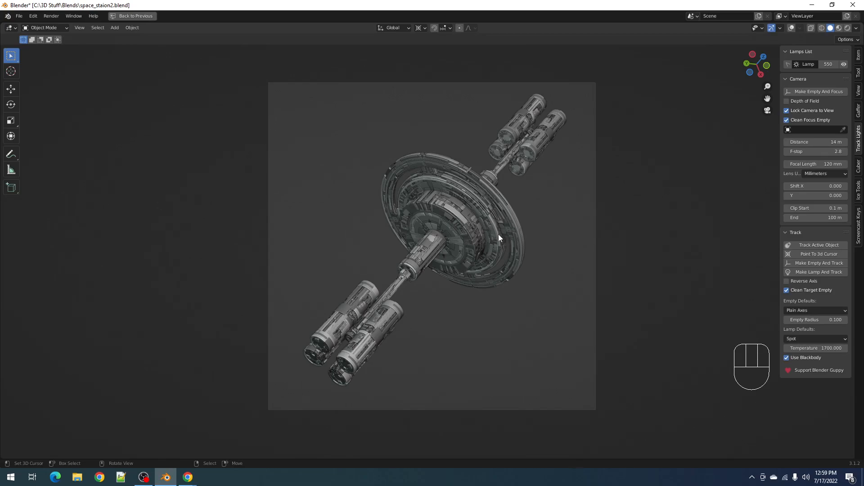
Play the station's animation through the camera in Rendered shading, pausing to inspect the refined render.
key(z)
click(458, 174)
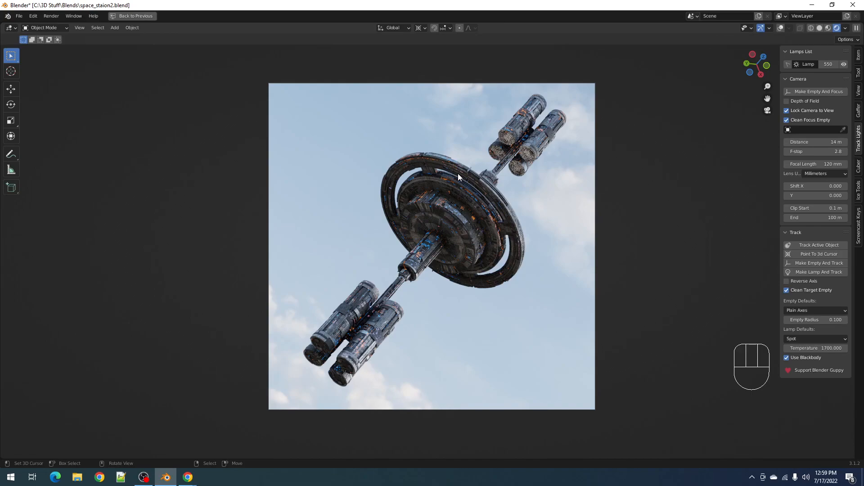
key(space)
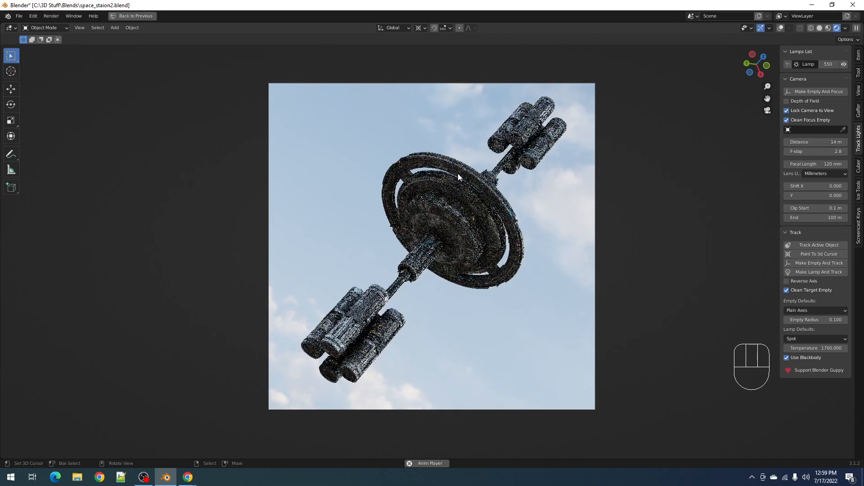
key(space)
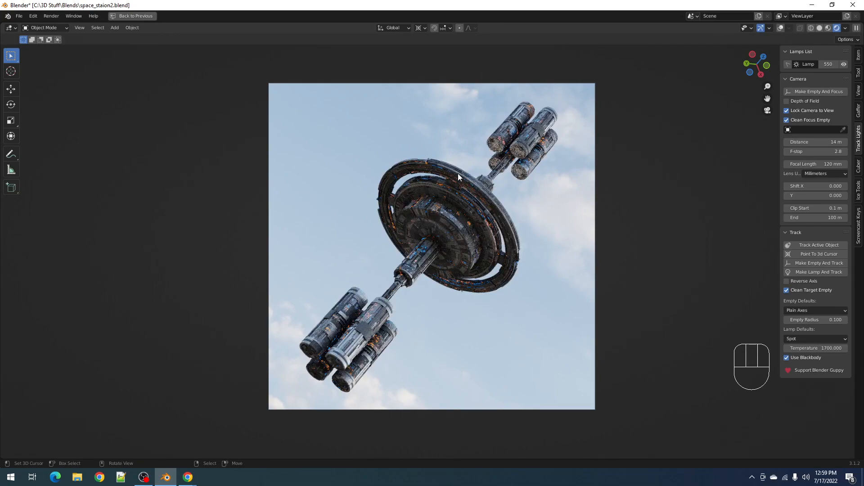
key(space)
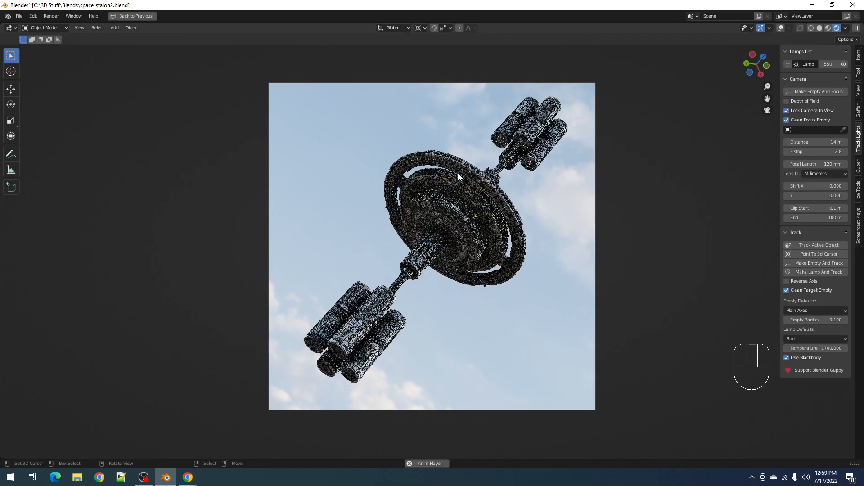
key(space)
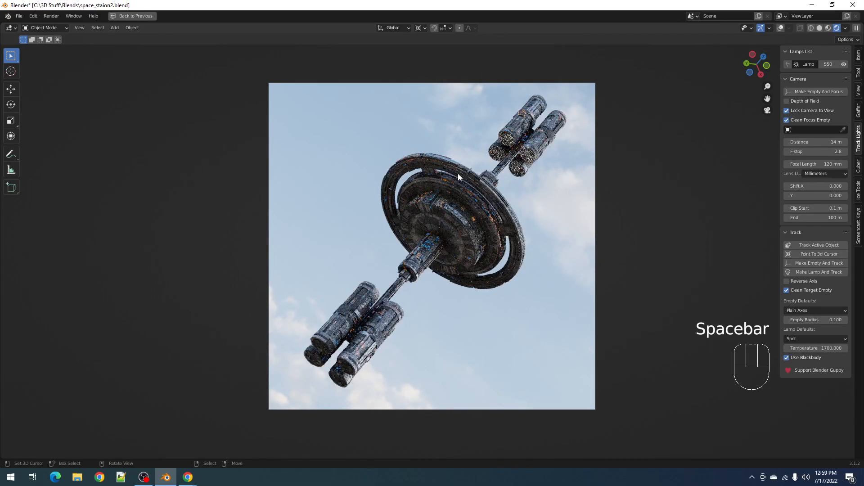
key(z)
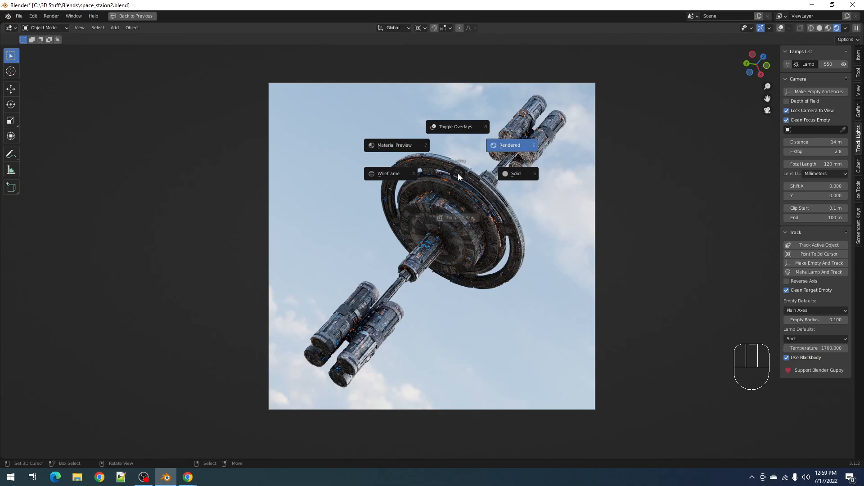
click(501, 254)
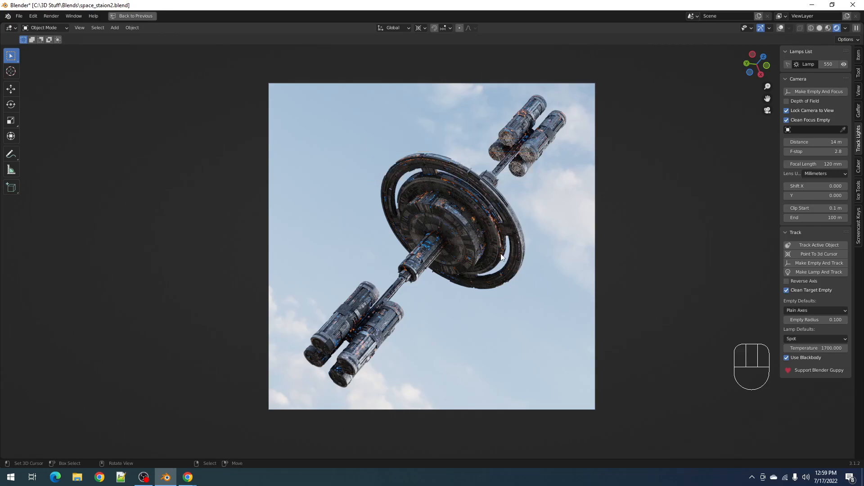
key(space)
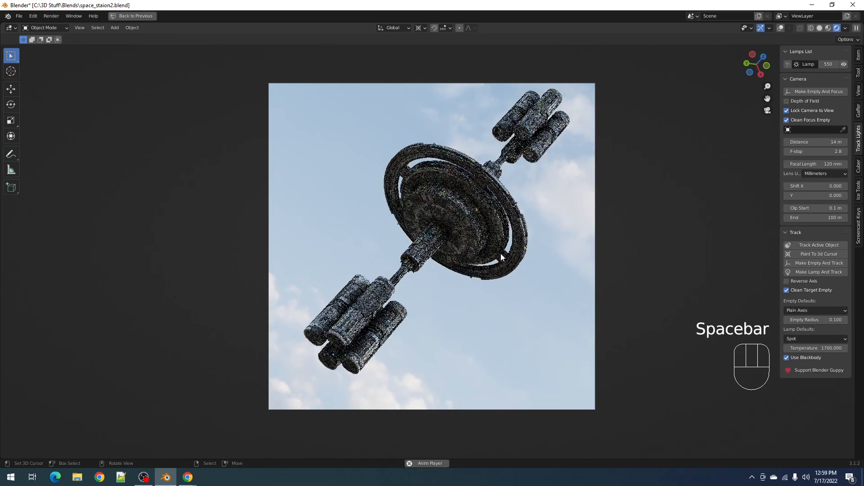
key(space)
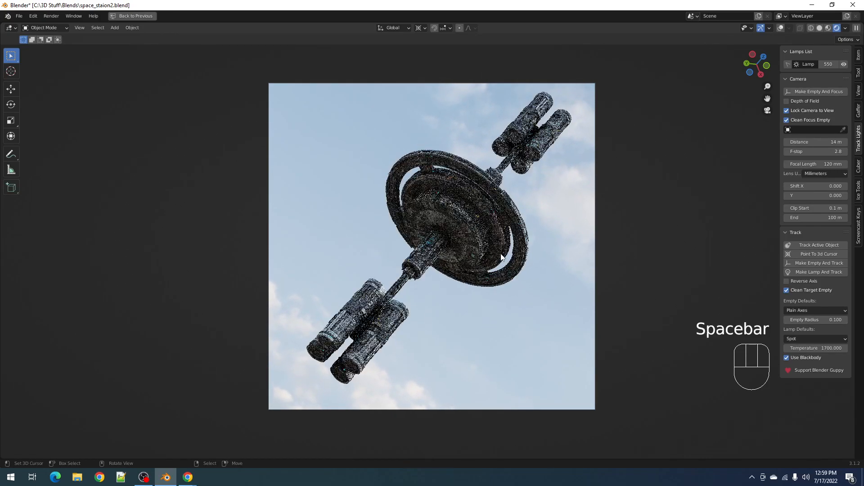
Save the file and restore the viewport from its maximized state to the full workspace layout.
key(ctrl+s)
key(ctrl+space)
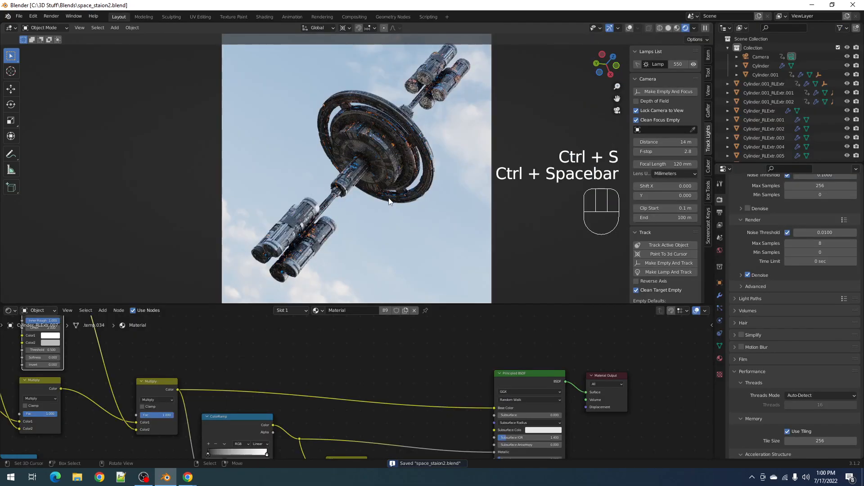
key(shift+q)
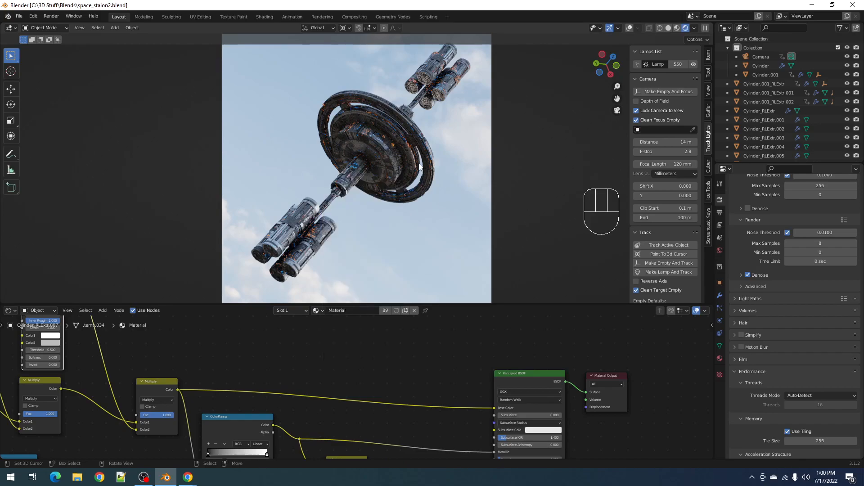
Add a cylinder in the right orthographic view with Solid shading and move it clear of the station.
key(KP_0)
key(z)
click(444, 163)
alt+middle_drag(444, 164, 398, 166)
key(shift+a)
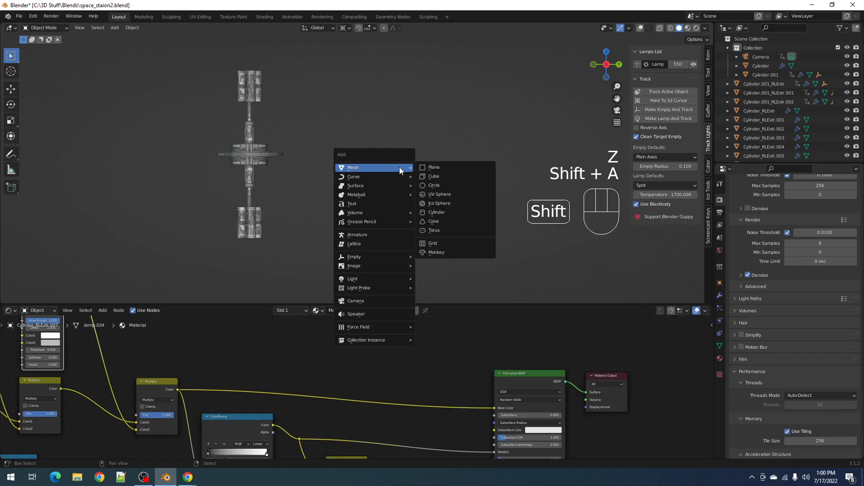
click(436, 213)
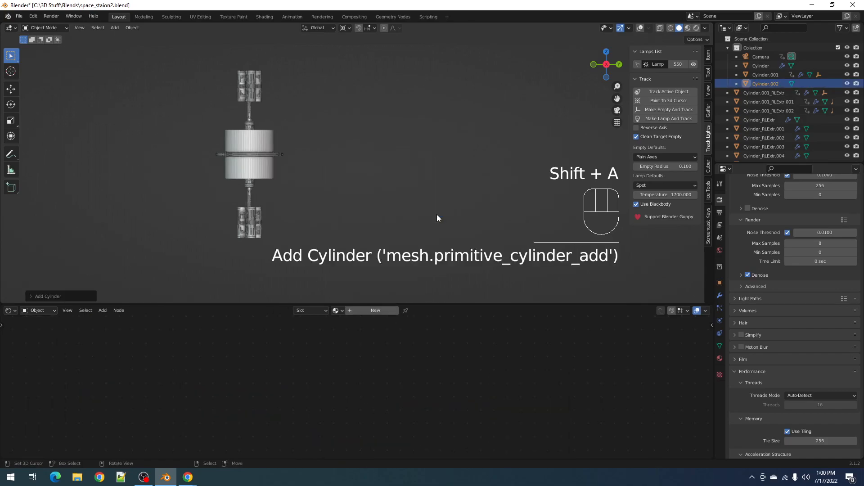
scroll(437, 215, down, 2)
key(g)
click(461, 205)
key(r)
right_click(482, 194)
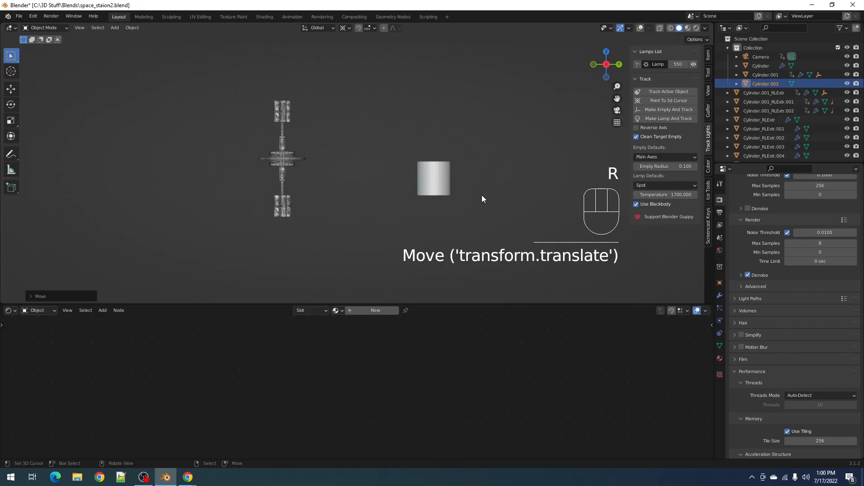
Show the overlays and stretch the cylinder's mesh along Z to about four times its height.
key(period)
click(484, 150)
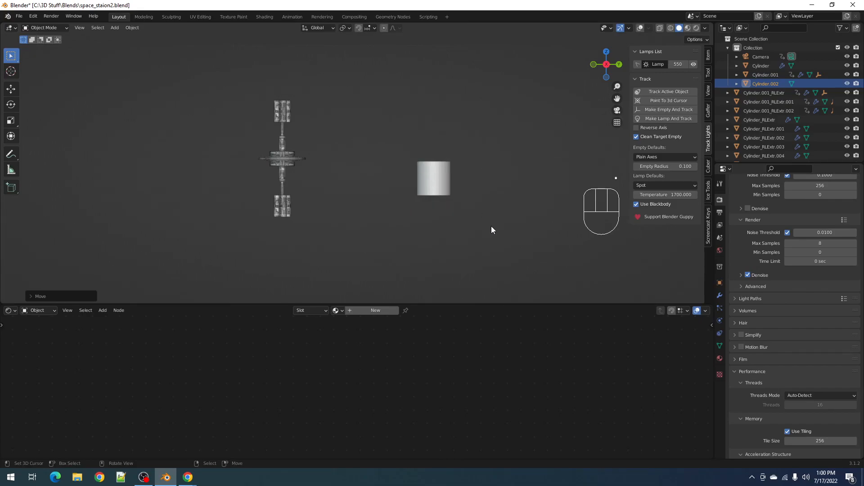
key(Tab)
key(shift+alt+z)
key(s)
key(z)
click(533, 196)
key(Tab)
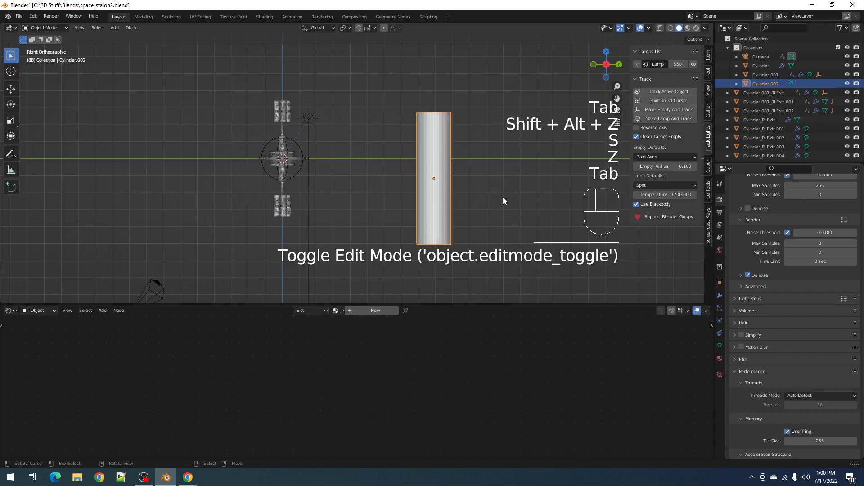
Rotate the long cylinder freely into a tilted orientation and maximize the viewport around it.
key(r)
click(482, 159)
key(r)
key(r)
click(460, 184)
key(ctrl+space)
shift+middle_drag(525, 216, 486, 197)
scroll(501, 214, up, 4)
right_click(559, 208)
Bevel the rim of the tilted cylinder's upper end face in Edit Mode.
key(Tab)
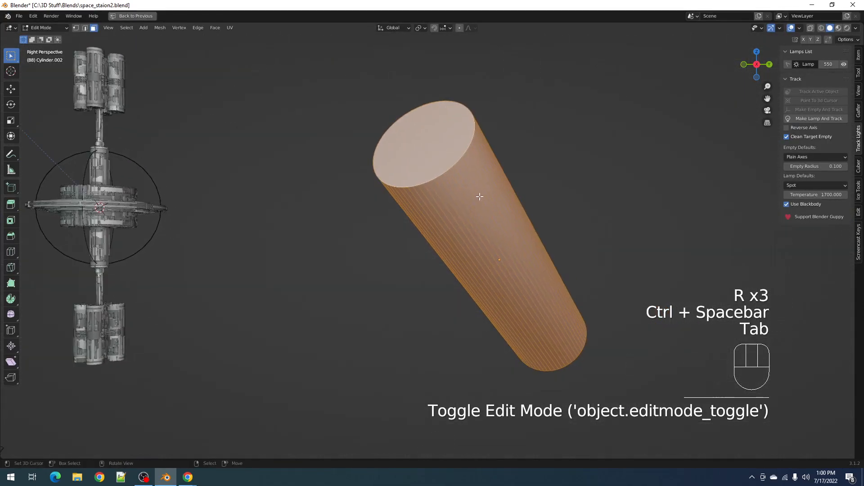
key(3)
click(464, 173)
key(ctrl+b)
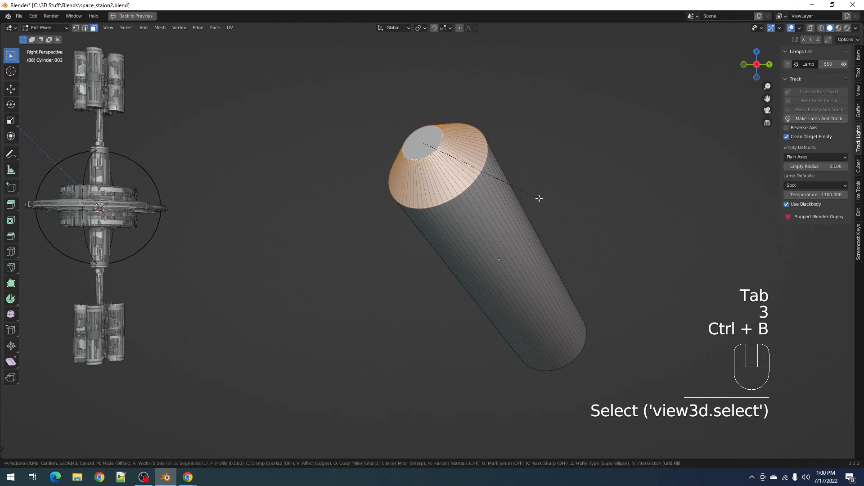
click(526, 191)
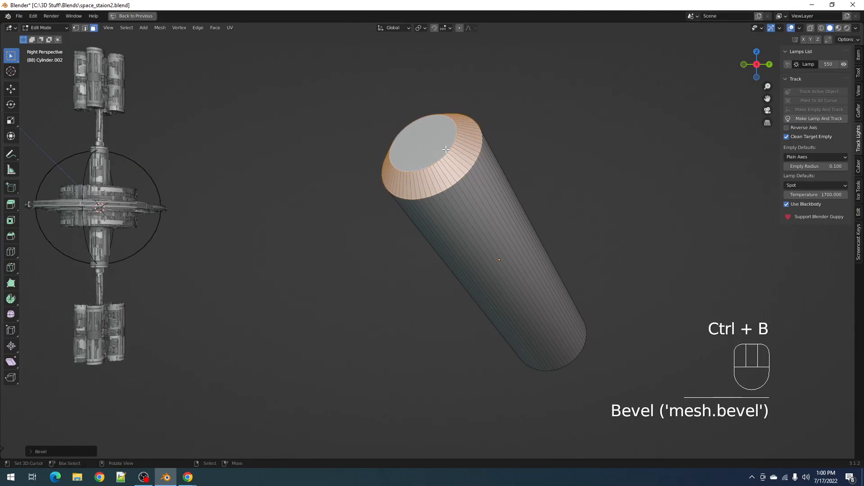
key(Tab)
Pick the direction of the cylinder's beveled upper end face with Normal Picker.
shift+middle_drag(439, 172, 480, 186)
key(shift+q)
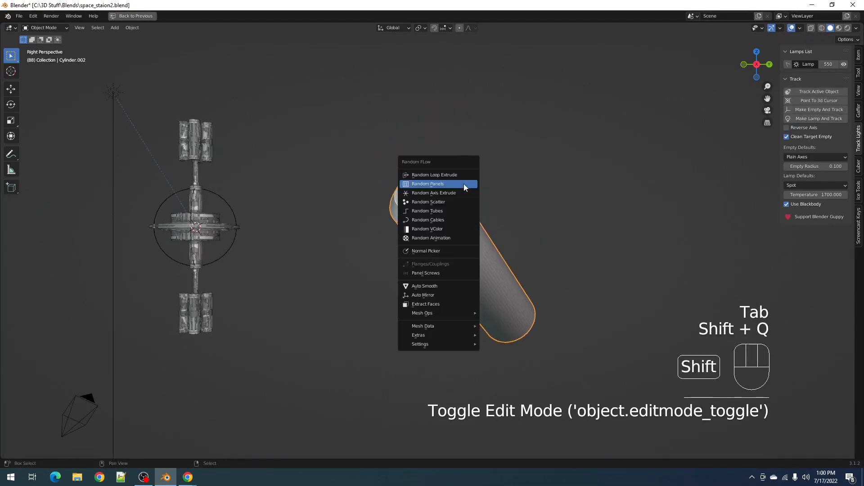
click(438, 250)
click(424, 190)
middle_drag(600, 215, 488, 212)
key(shift+q)
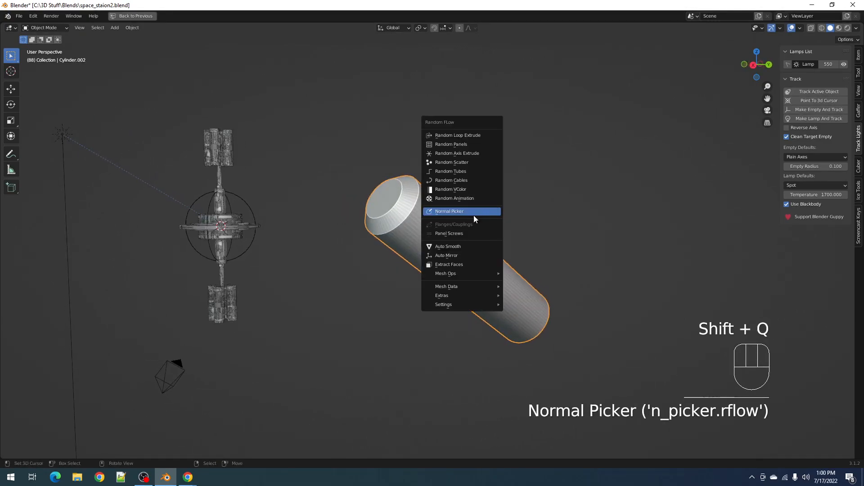
Extrude one long side face of the cylinder outward into a thin fin.
key(Tab)
click(476, 270)
key(e)
key(Tab)
middle_drag(454, 272, 489, 221)
Try a Random Animation rotating the cylinder about Z with the Cursor and Geometry pivots, and undo it.
key(shift+q)
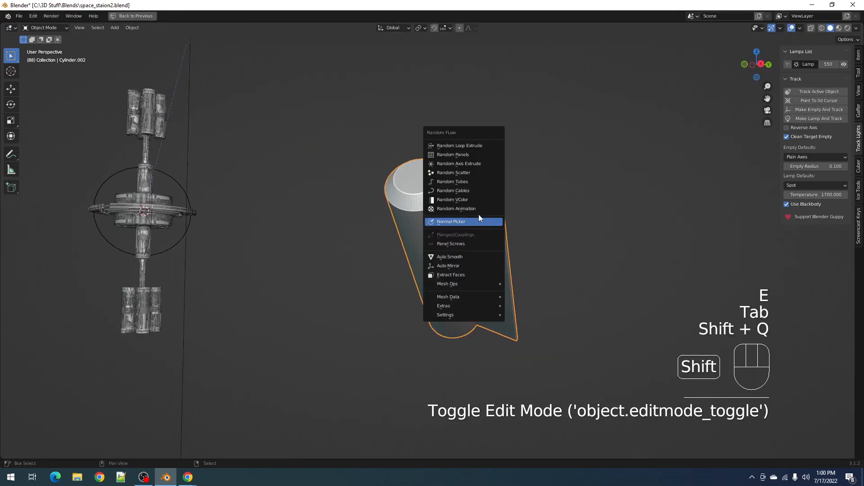
click(478, 209)
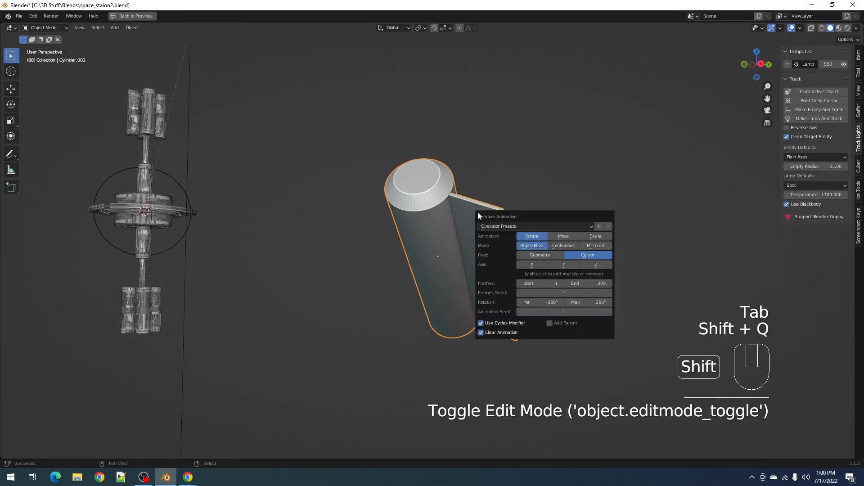
click(594, 265)
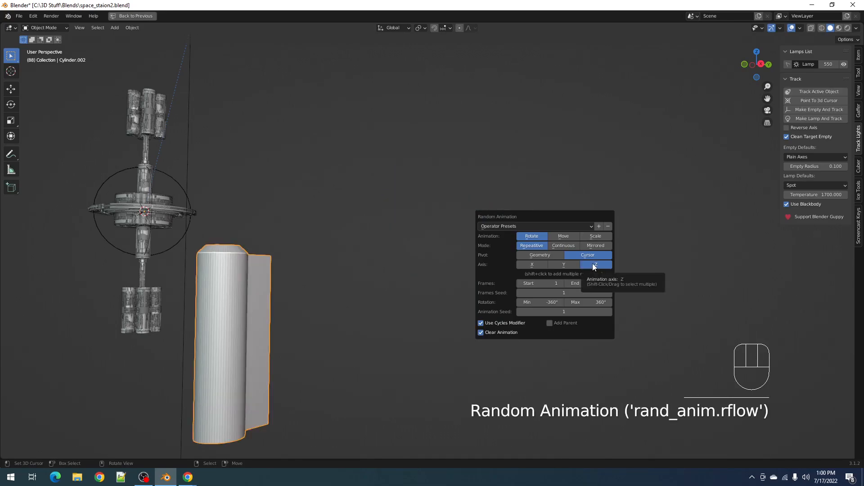
click(558, 255)
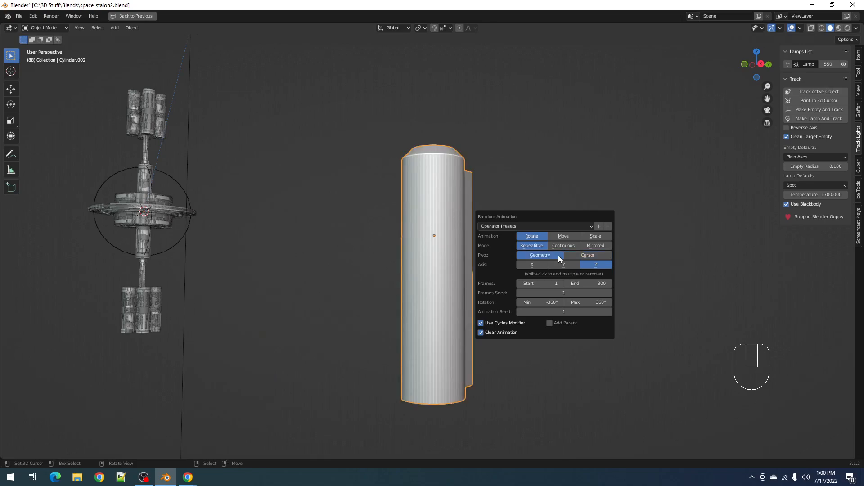
key(ctrl+z)
Apply a Random Animation rotating the tilted cylinder about Z with Geometry pivot, Add Parent and Align To Normal enabled.
key(shift+q)
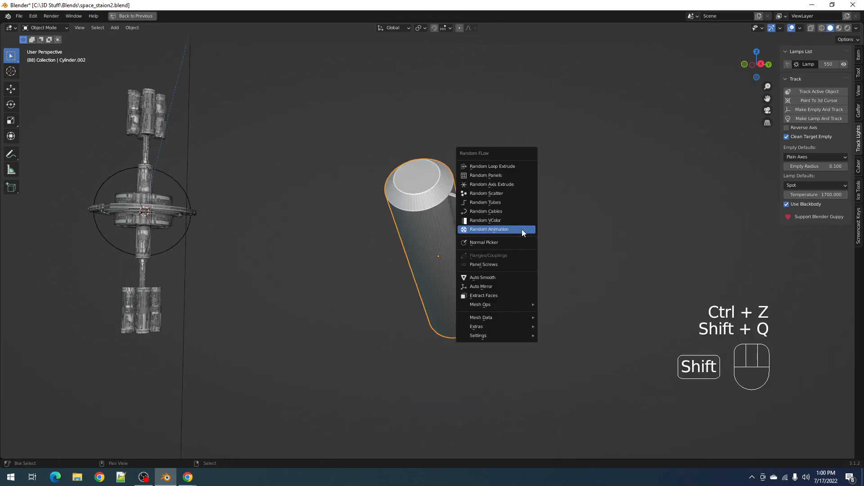
click(522, 231)
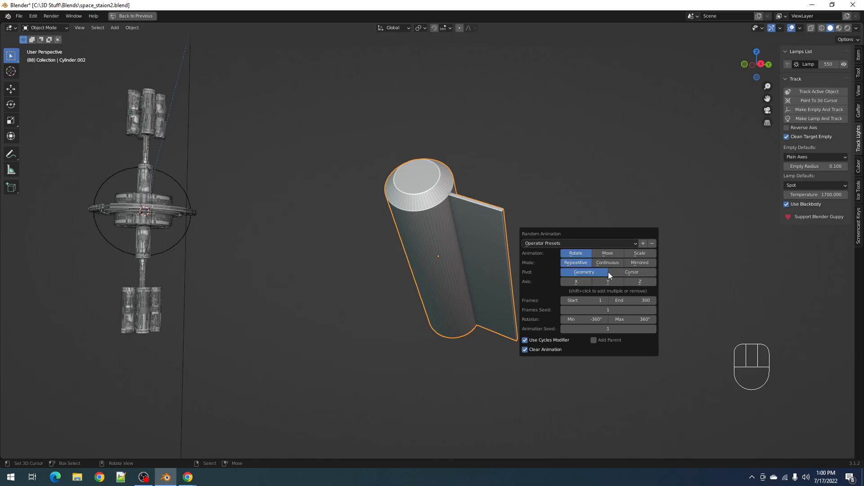
click(641, 283)
click(621, 340)
click(611, 359)
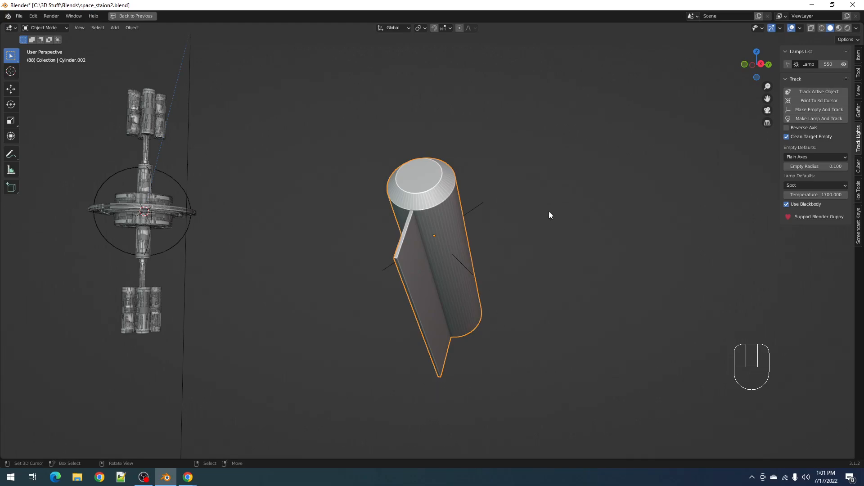
Play back the tilted cylinder's rotation around its own axis and undo the animation.
middle_drag(549, 216, 527, 223)
key(space)
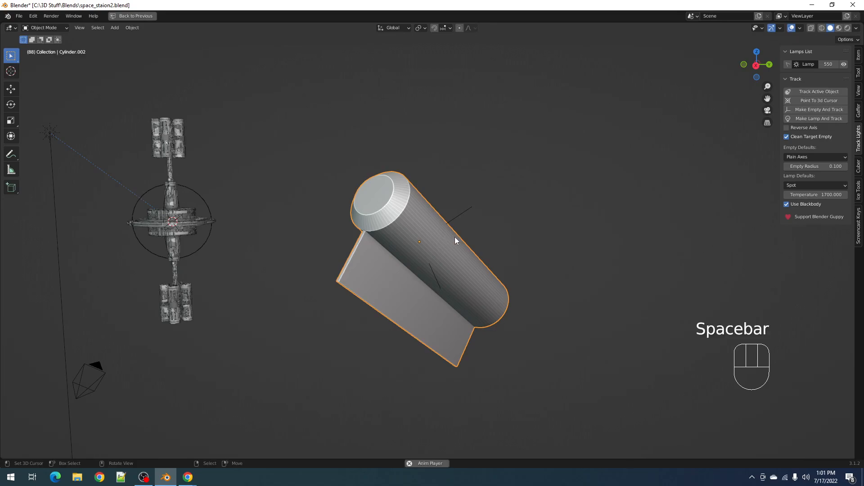
middle_drag(460, 242, 486, 242)
key(space)
key(ctrl+z)
key(ctrl+z)
key(shift+z)
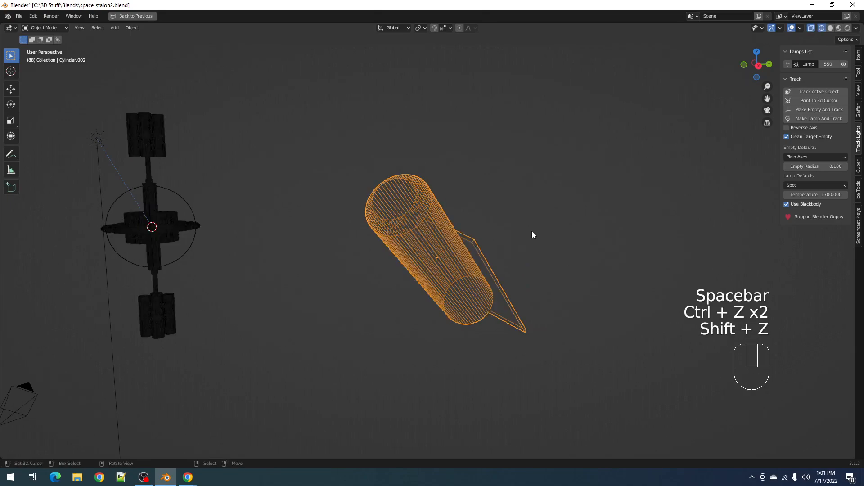
key(ctrl+z)
key(shift+z)
Clear the cylinder's rotation, then apply and play a Z-axis Random Animation with Geometry pivot, disabling Add Parent and Align To Normal.
key(Tab)
key(Tab)
key(alt+r)
key(shift+q)
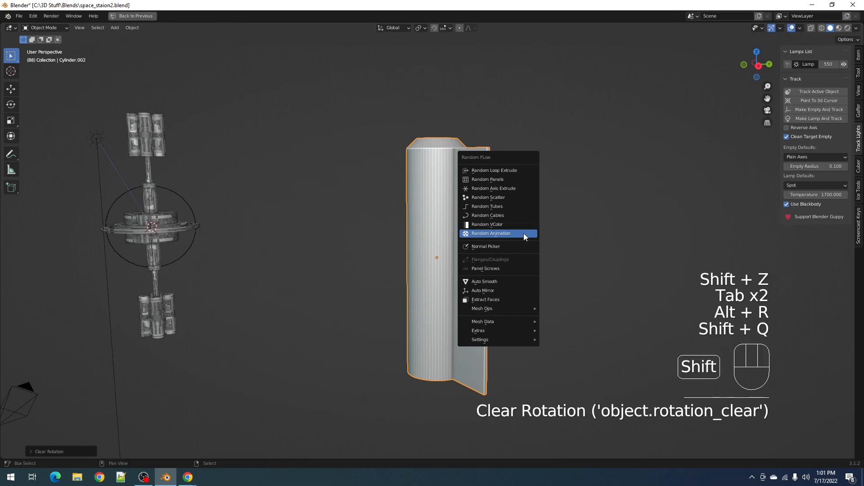
click(523, 234)
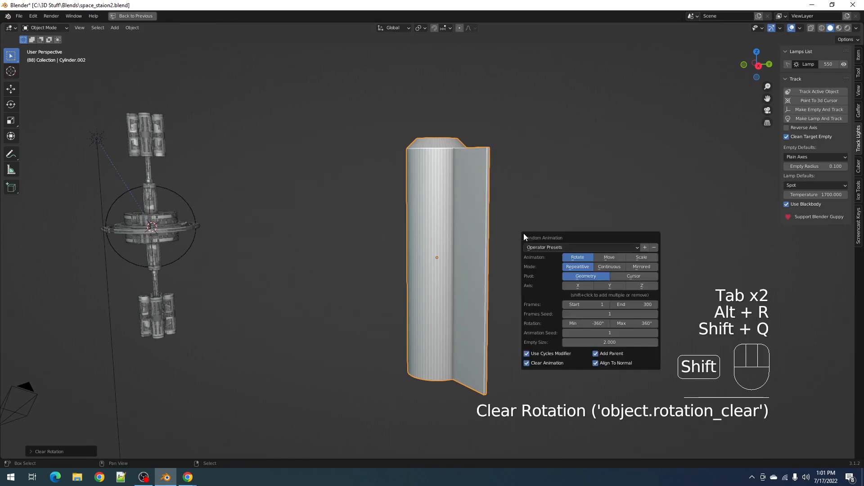
click(609, 363)
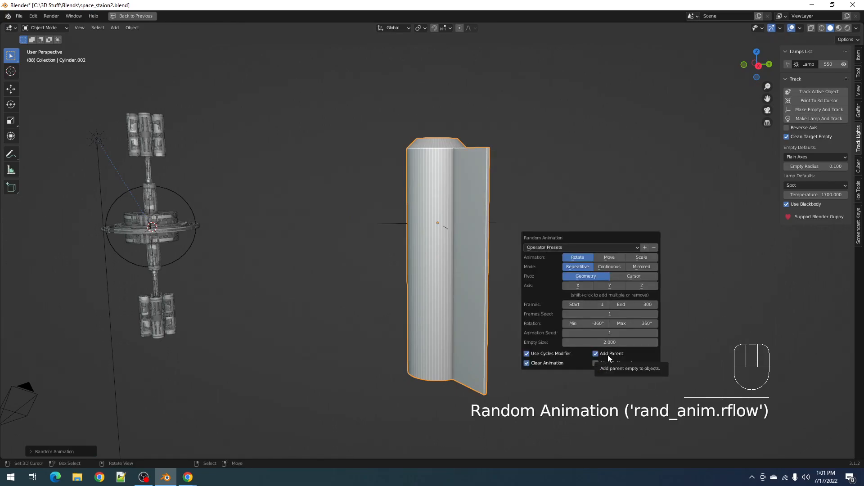
click(596, 354)
shift+click(645, 286)
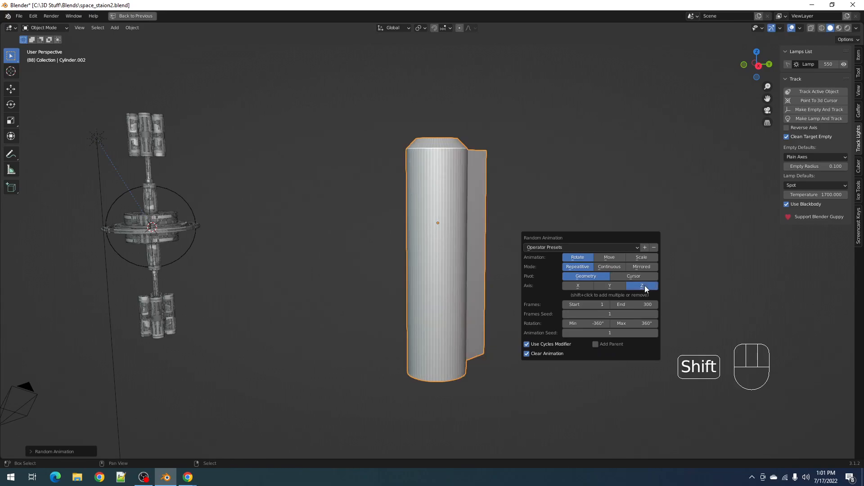
key(space)
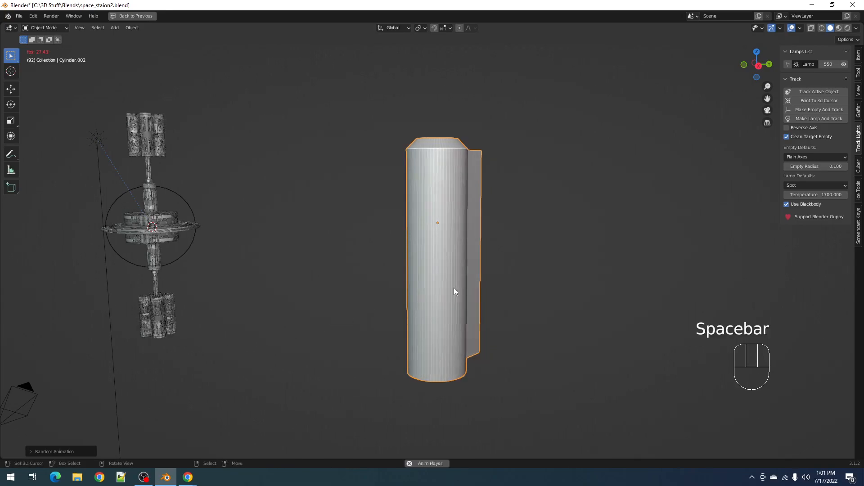
Try free trackball rotations on the cylinder while its animation plays, and clear its rotation.
click(445, 225)
key(r)
key(r)
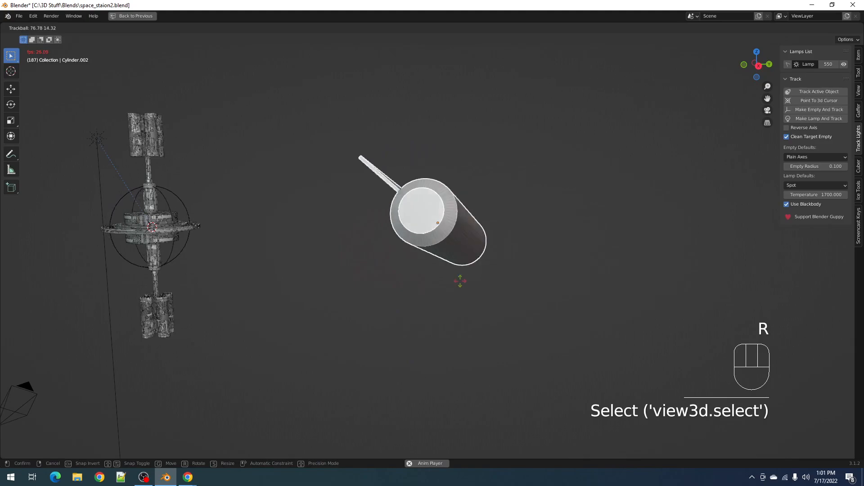
click(463, 283)
key(r)
key(r)
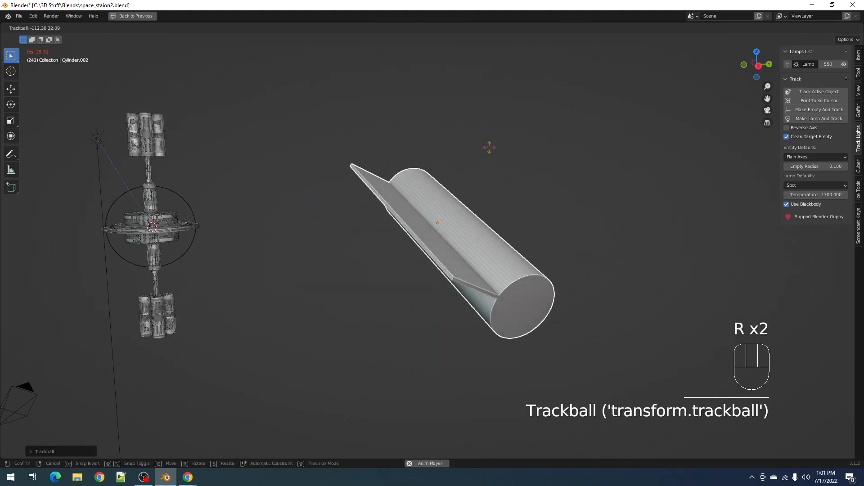
key(r)
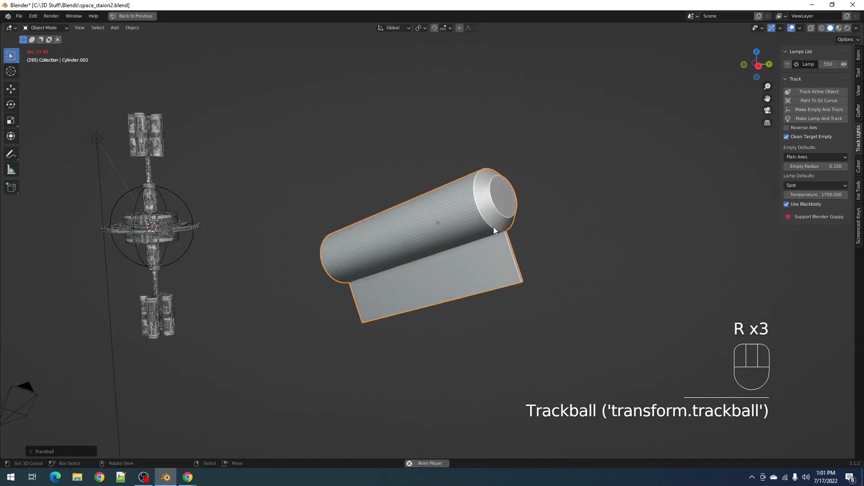
key(alt+r)
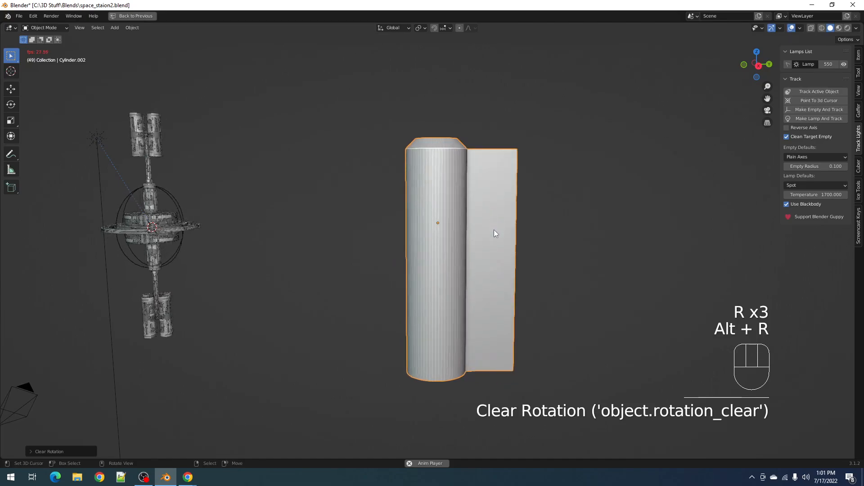
Apply a Random Animation to the cylinder with Geometry pivot and Add Parent enabled, without an axis, and play it back.
key(space)
key(shift+q)
click(494, 231)
click(585, 342)
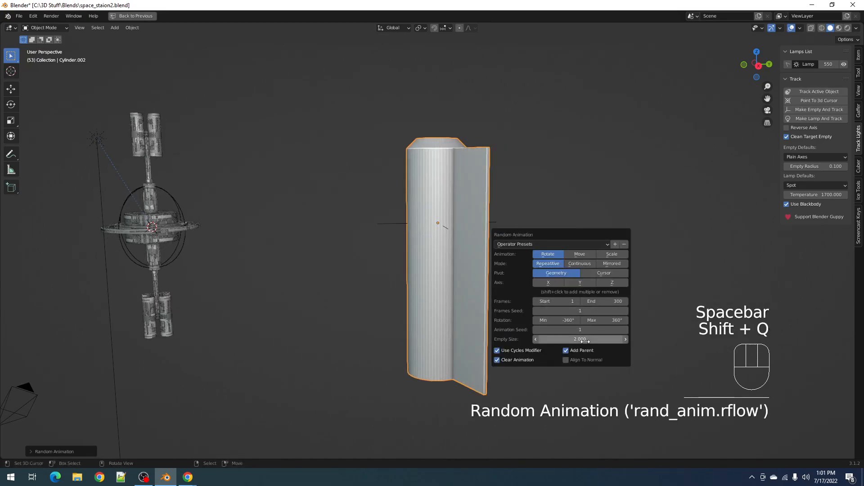
key(space)
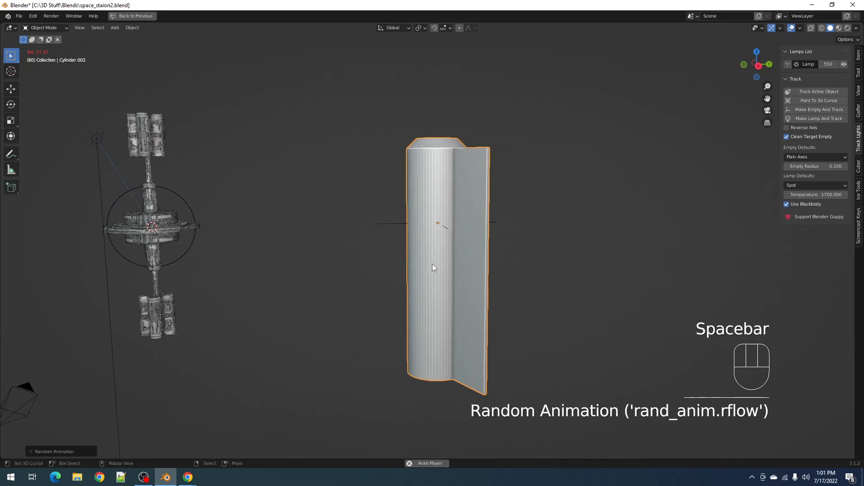
Reapply the cylinder's Random Animation with Z as the rotation axis and Add Parent enabled, and play it back.
key(space)
key(shift+q)
click(489, 234)
click(610, 288)
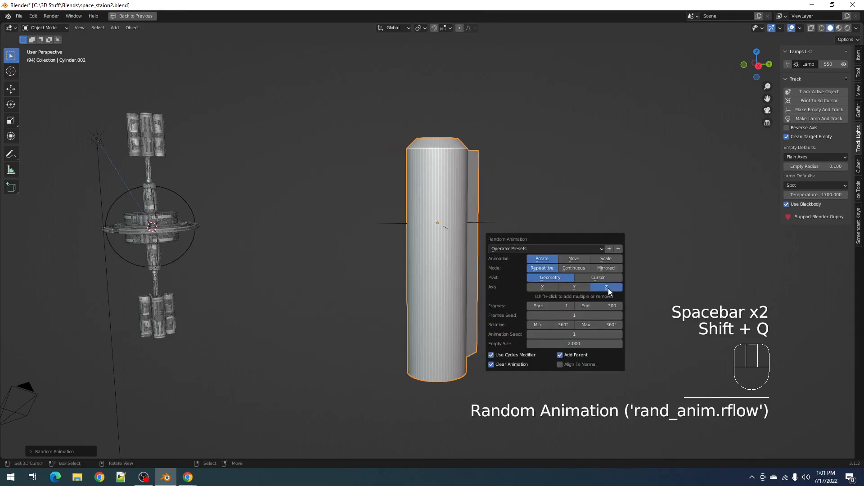
key(space)
Rotate the cylinder's parent empty freely with Trackball into several tilted orientations while the animation plays.
click(490, 224)
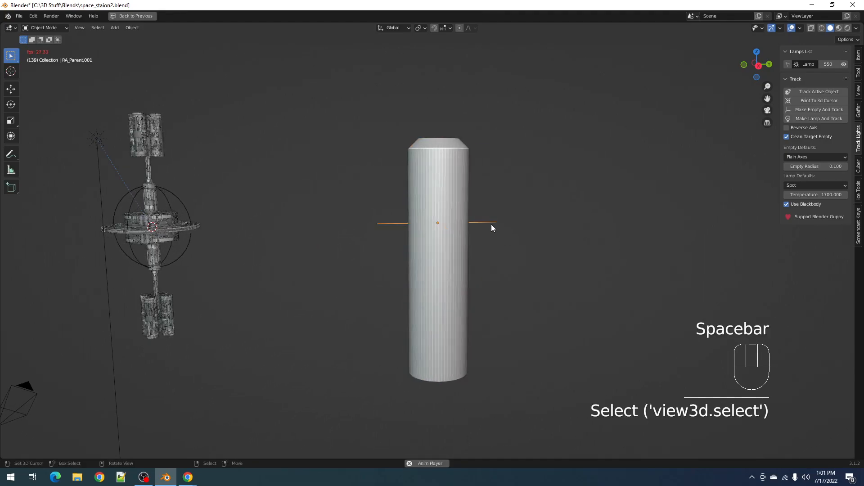
key(r)
key(r)
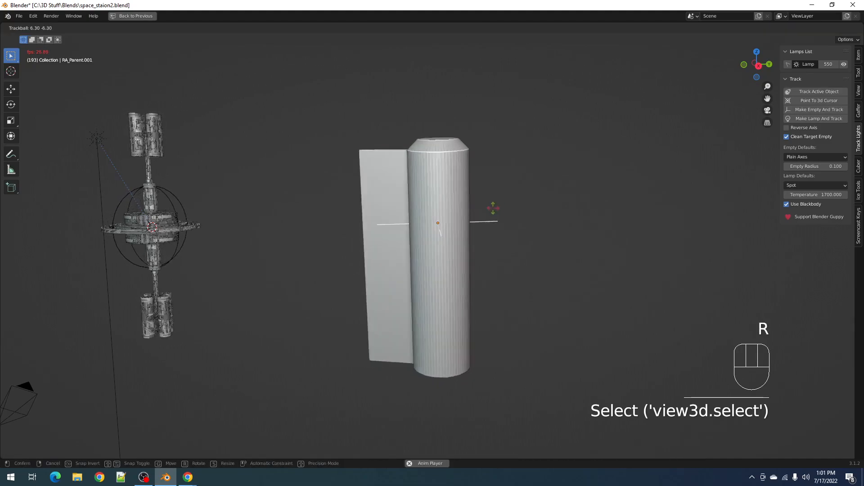
click(527, 230)
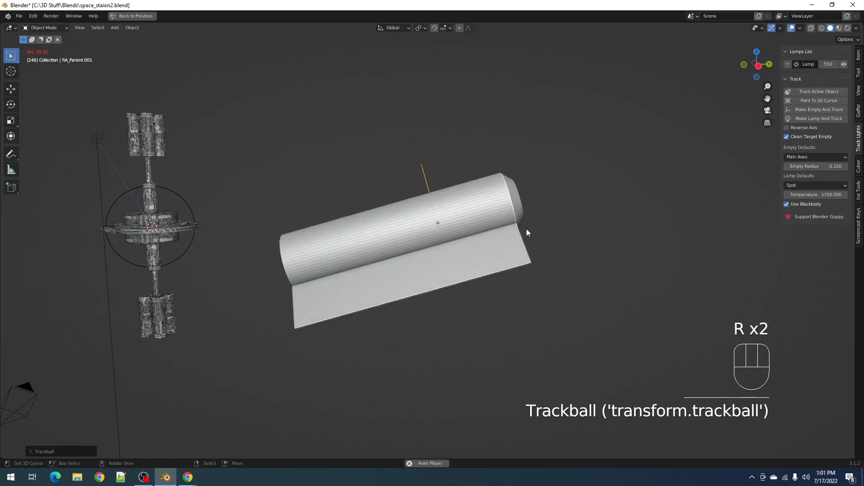
key(r)
key(r)
click(559, 166)
middle_drag(559, 166, 470, 188)
key(r)
key(r)
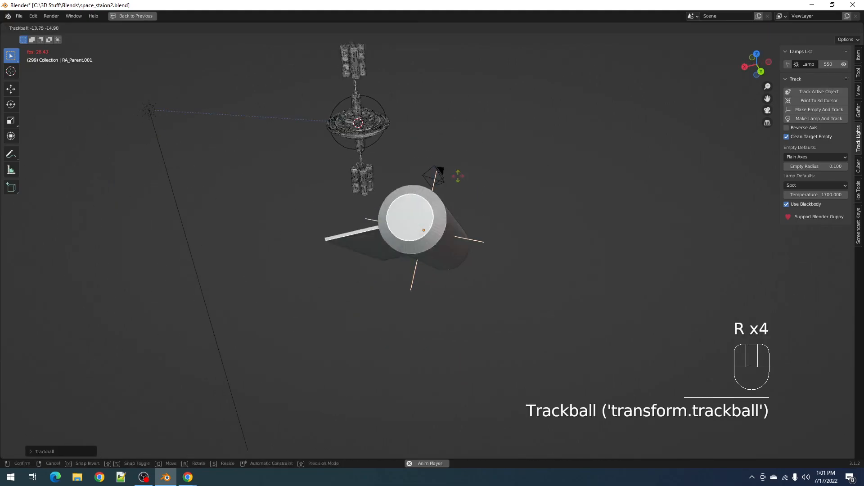
key(r)
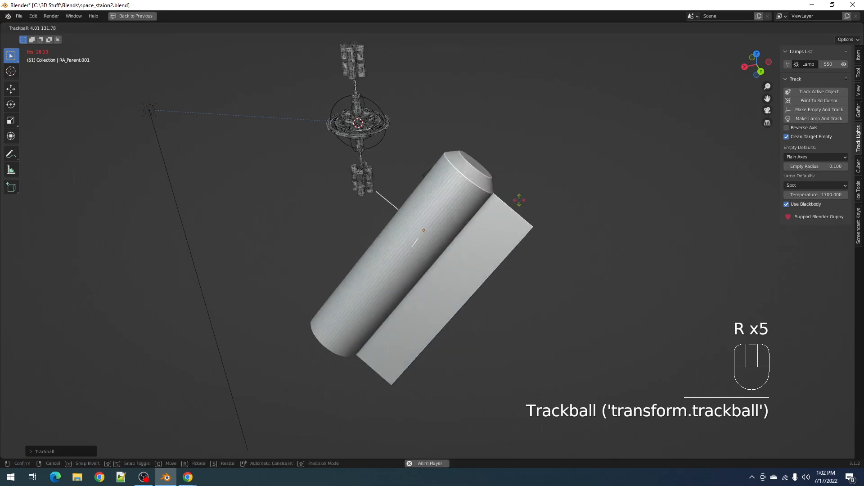
click(512, 187)
key(r)
key(r)
click(468, 232)
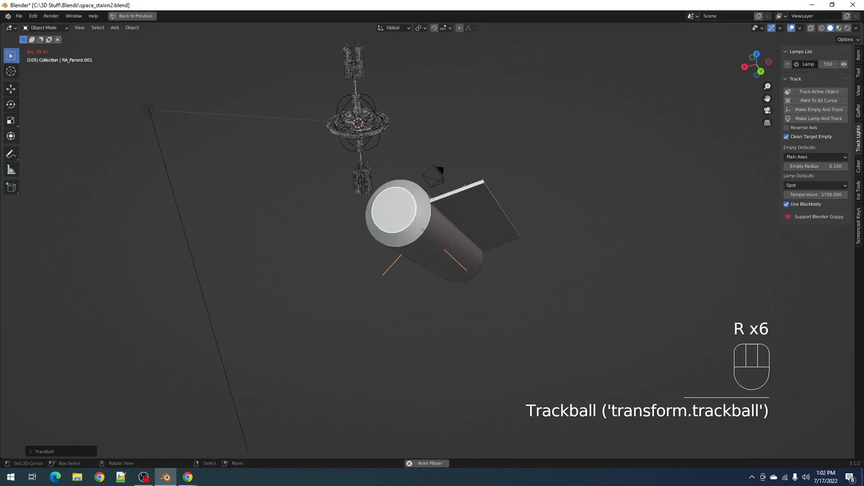
key(r)
key(r)
click(472, 265)
key(r)
key(r)
click(425, 245)
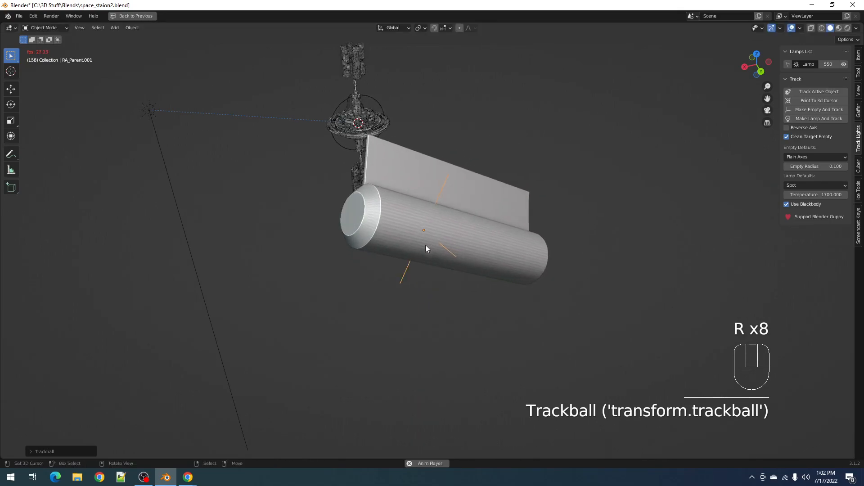
middle_drag(426, 244, 458, 225)
key(r)
key(r)
click(485, 193)
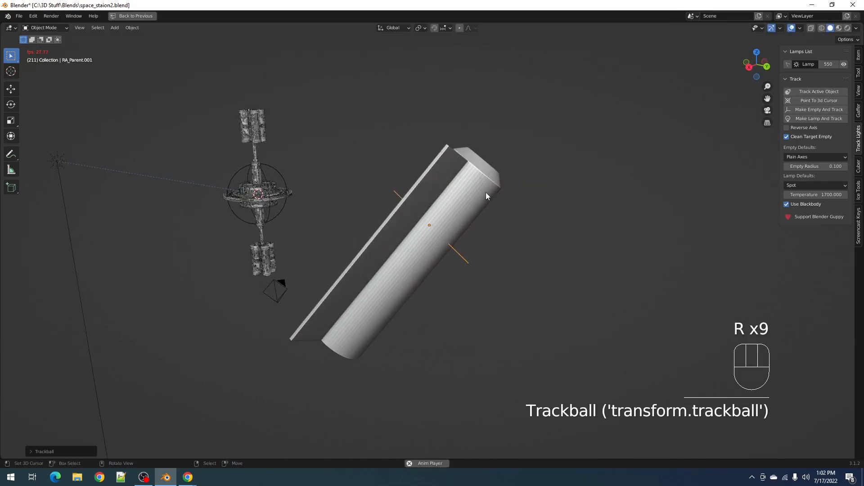
Stop playback and delete the parent empty and the demonstration cylinder.
key(space)
key(x)
click(461, 245)
click(451, 244)
key(x)
click(452, 244)
Bring the space station back into view and save the file.
shift+middle_drag(332, 202, 517, 239)
scroll(517, 239, up, 5)
shift+middle_drag(626, 202, 544, 217)
scroll(544, 217, up, 2)
middle_drag(533, 152, 466, 231)
key(ctrl+s)
key(shift+q)
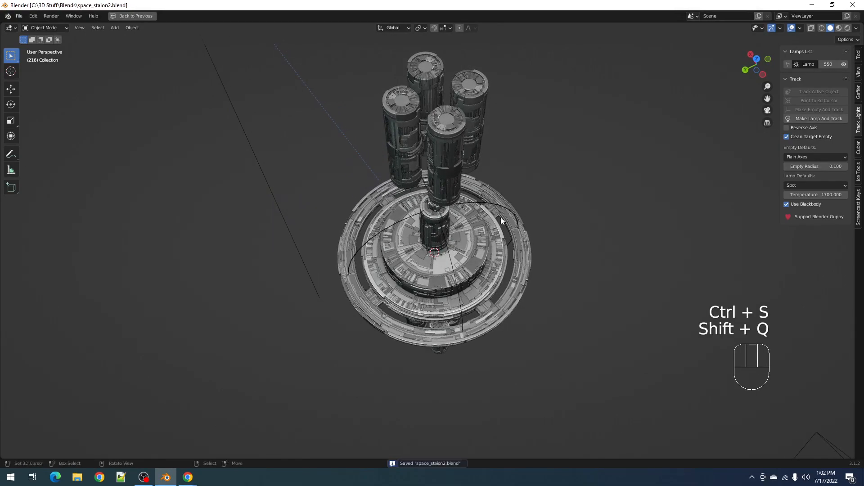
Preview the station's animation through the camera in Rendered shading and return to Solid shading.
middle_drag(491, 230, 499, 225)
key(KP_0)
key(z)
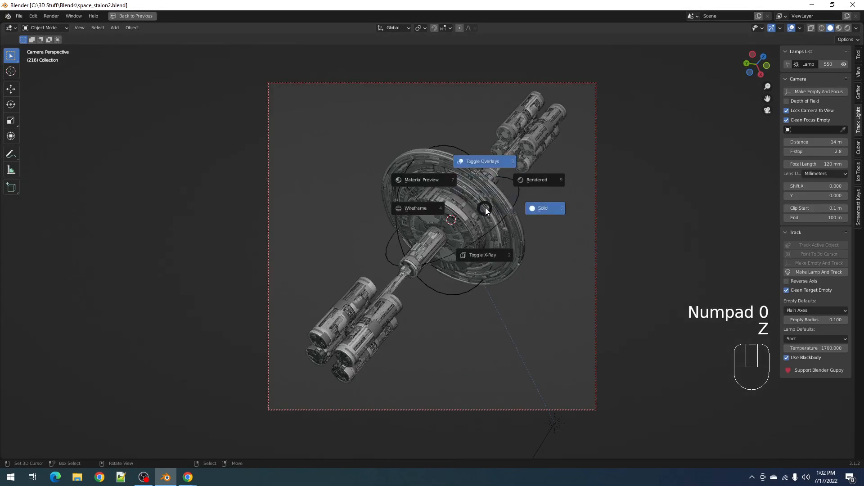
click(535, 180)
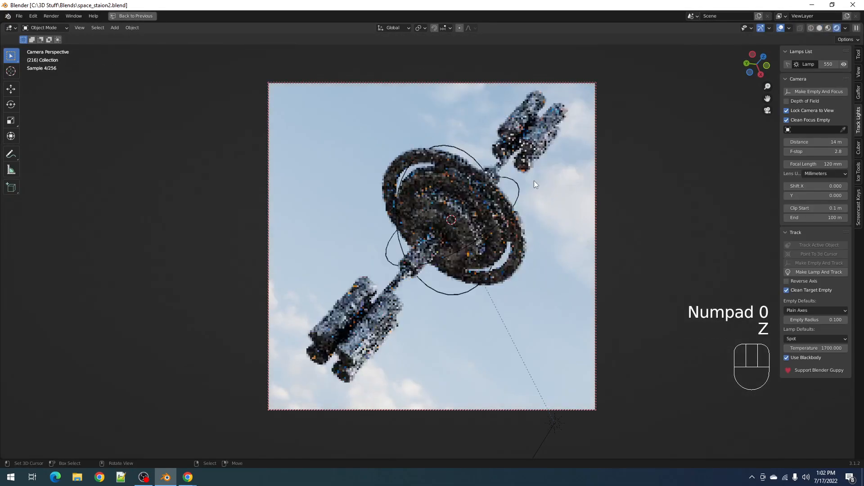
key(space)
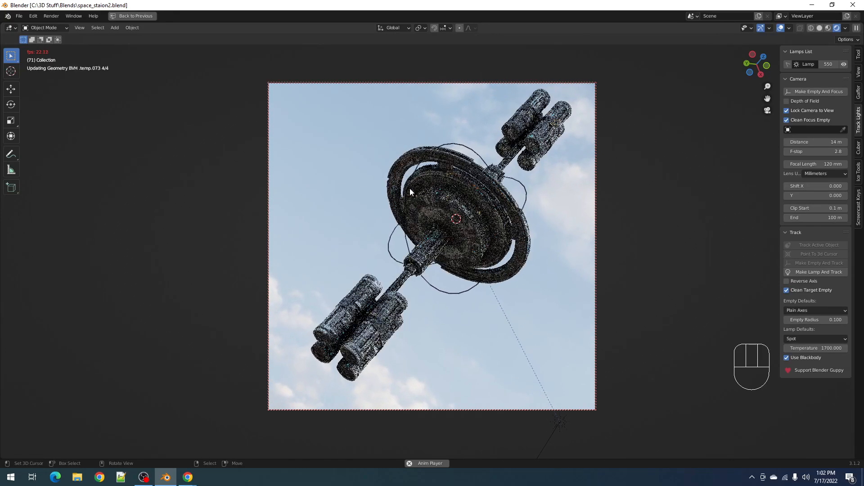
key(space)
key(z)
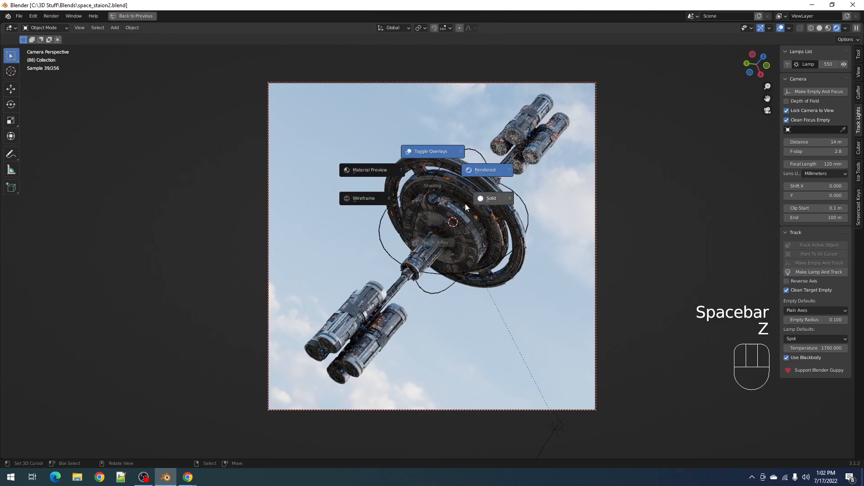
click(491, 203)
In the world's advanced HDRI settings, enable separate background control for Brightness and Contrast, with Contrast at 0.
key(ctrl+space)
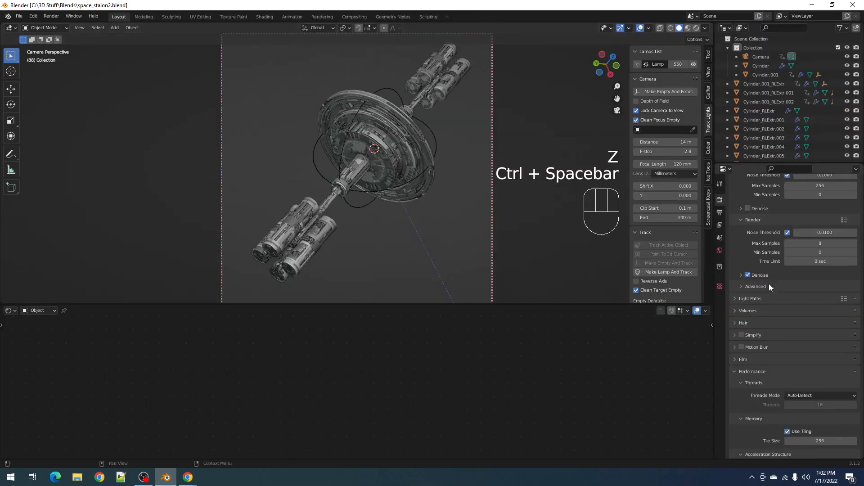
click(720, 250)
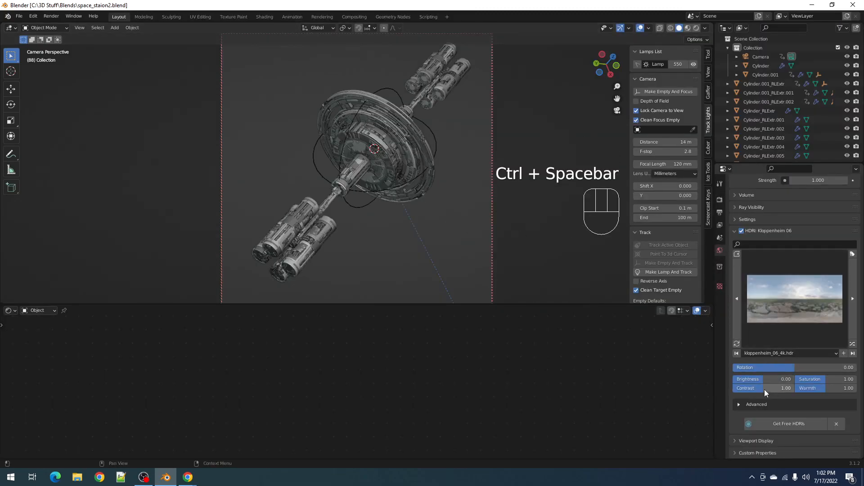
click(720, 199)
click(719, 251)
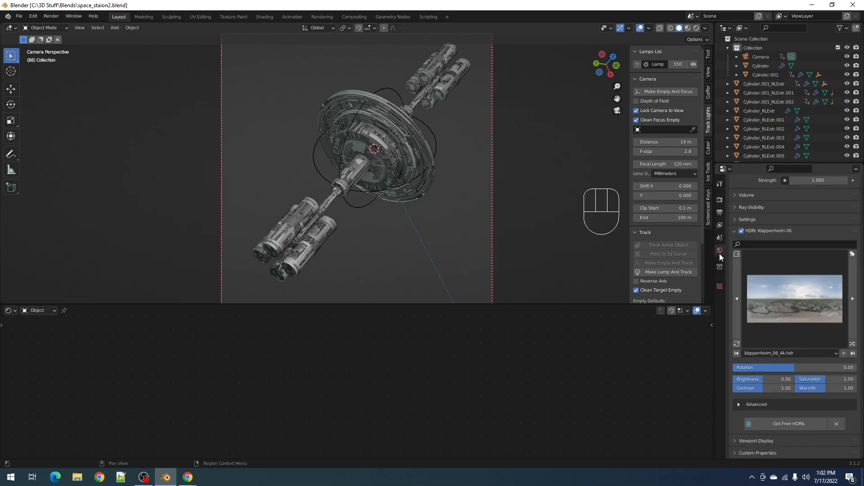
click(739, 404)
scroll(765, 405, down, 5)
click(762, 347)
click(769, 363)
drag(823, 364, 805, 364)
Switch to Rendered shading and set the HDRI's separate background Brightness to -10.
key(z)
click(426, 188)
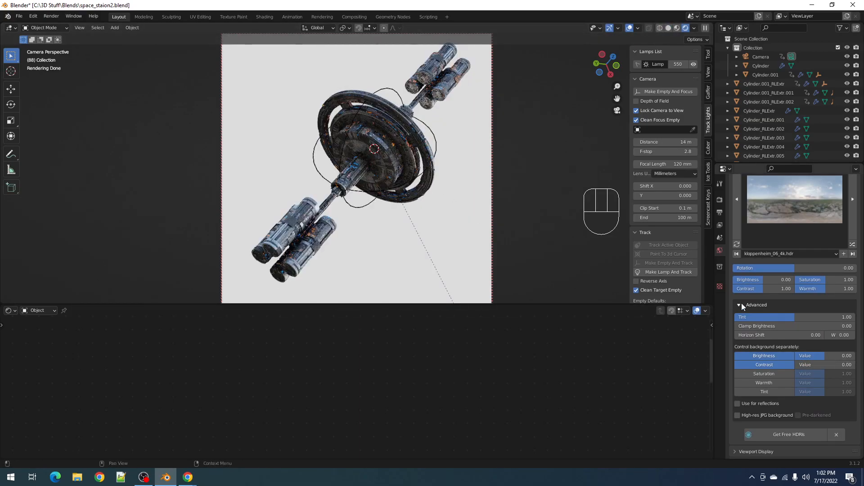
drag(806, 356, 795, 355)
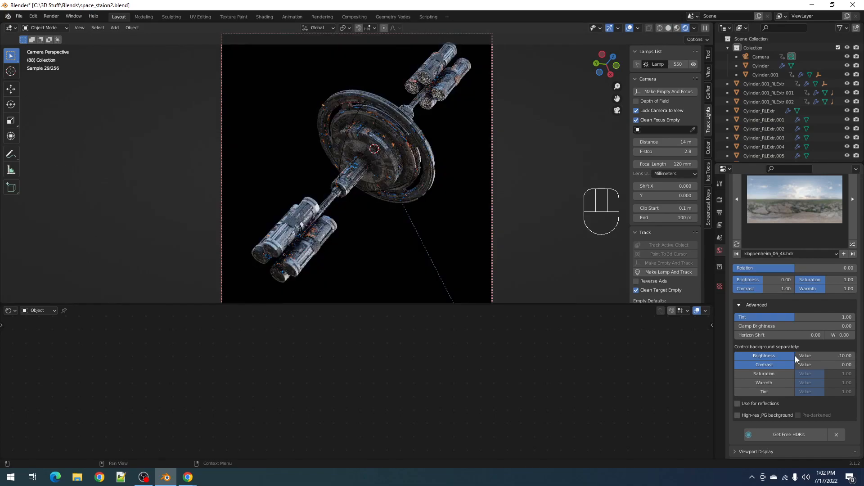
Play back the rendered station against the dark background with overlays hidden, and compare the camera view with a view from below.
key(shift+alt+z)
key(space)
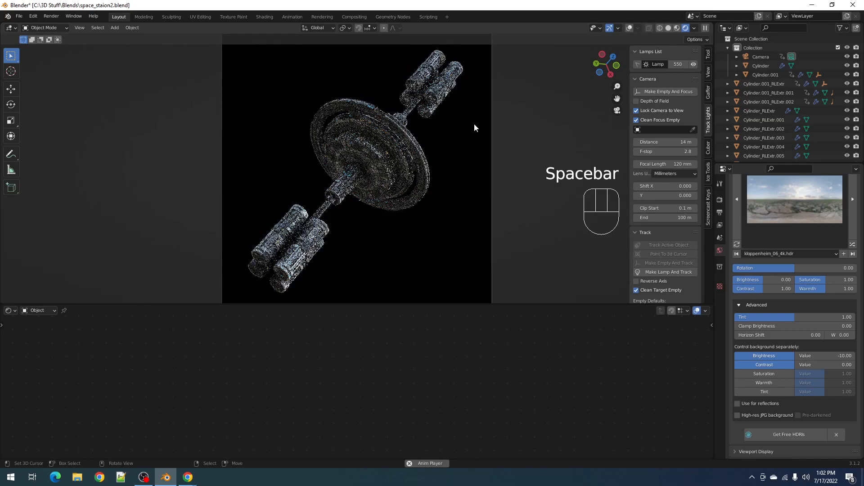
key(space)
key(shift+alt+z)
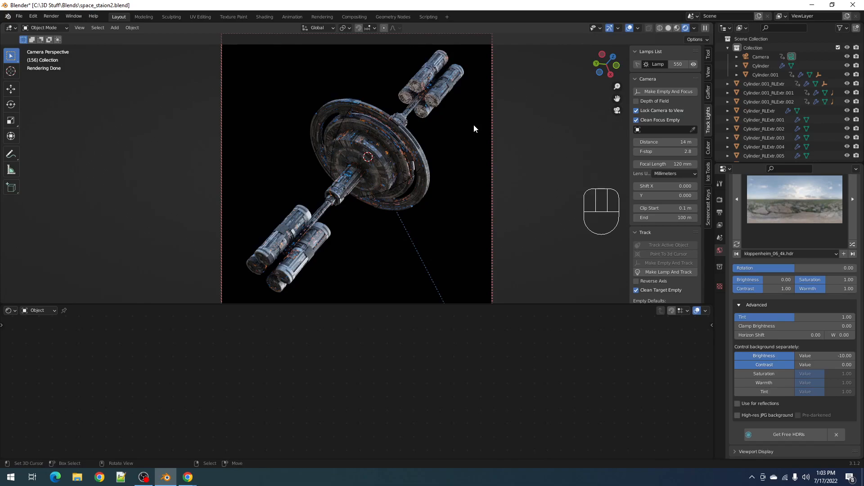
key(space)
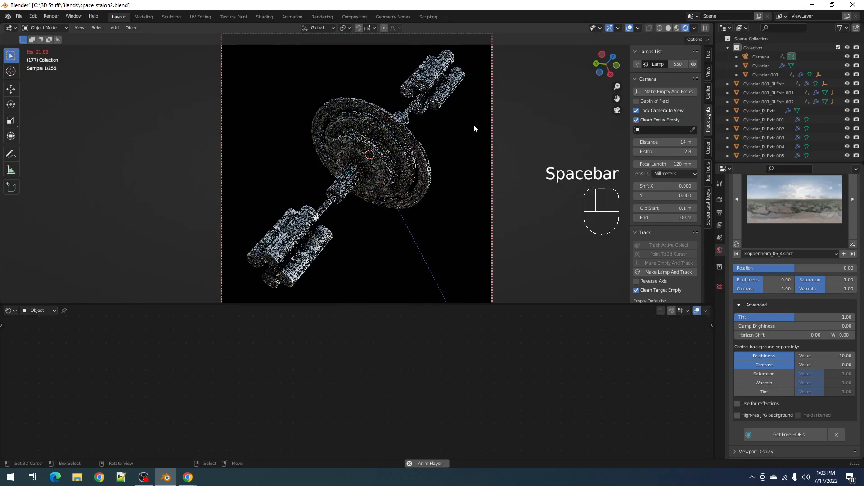
key(space)
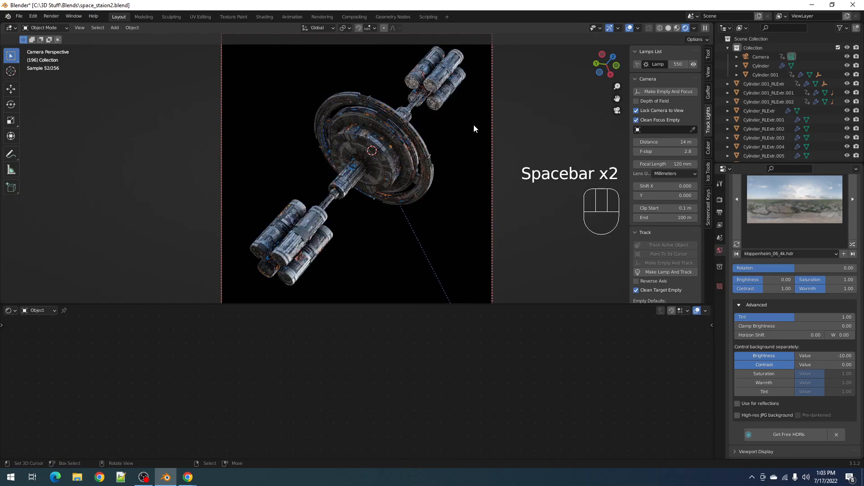
key(KP_0)
middle_drag(382, 236, 379, 106)
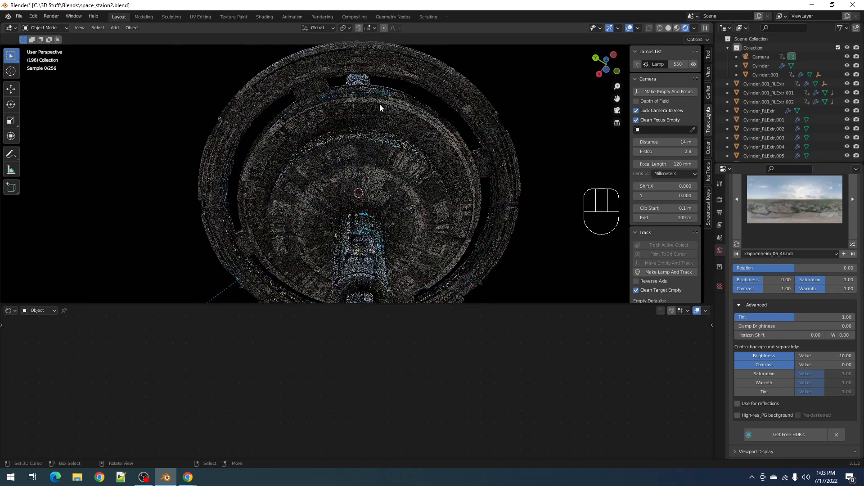
key(KP_0)
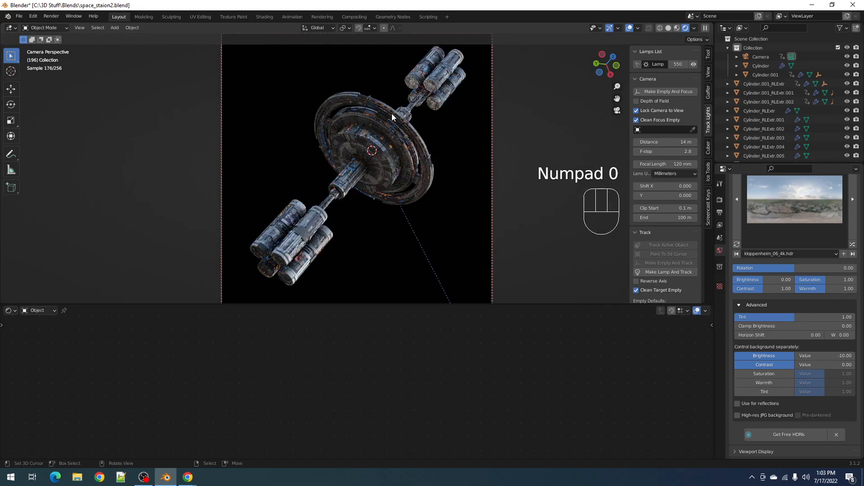
key(KP_0)
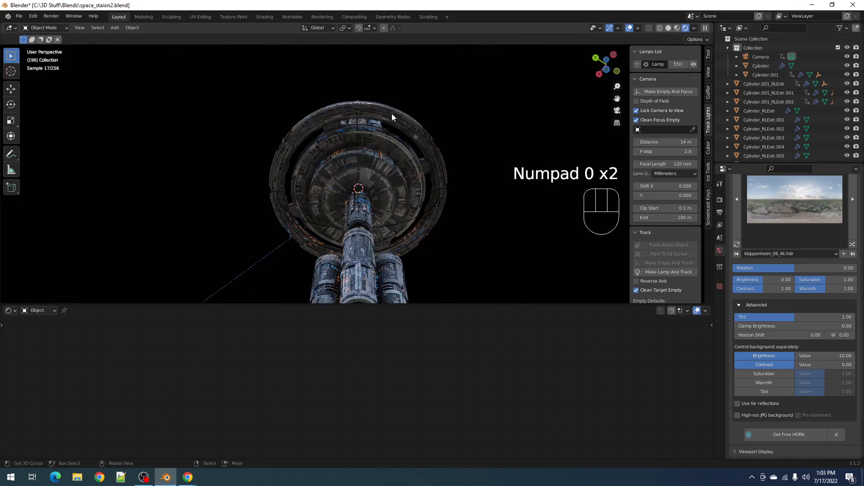
Return to Solid shading, maximize the 3D viewport around the whole station and hide the sidebar.
key(z)
click(440, 117)
mouse_move(457, 102)
middle_down()
mouse_move(436, 172)
mouse_move(436, 160)
middle_up()
scroll(432, 171, down, 3)
shift+middle_drag(410, 205, 409, 183)
key(ctrl+space)
middle_drag(500, 210, 520, 264)
key(n)
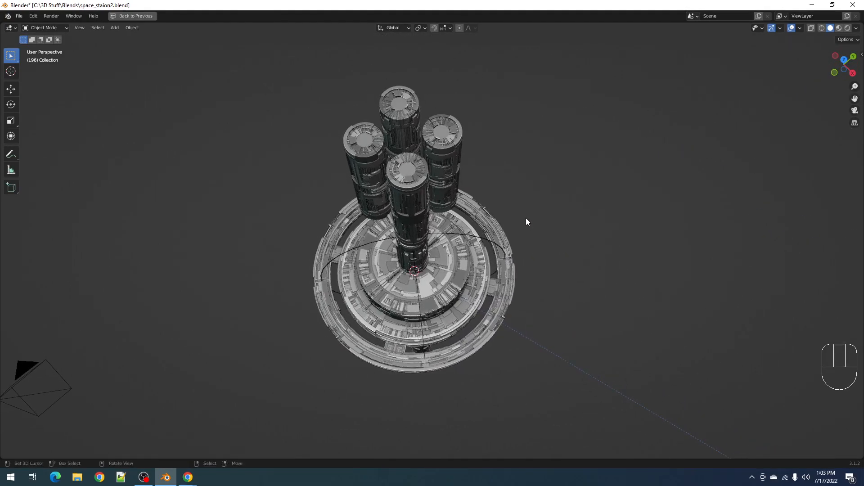